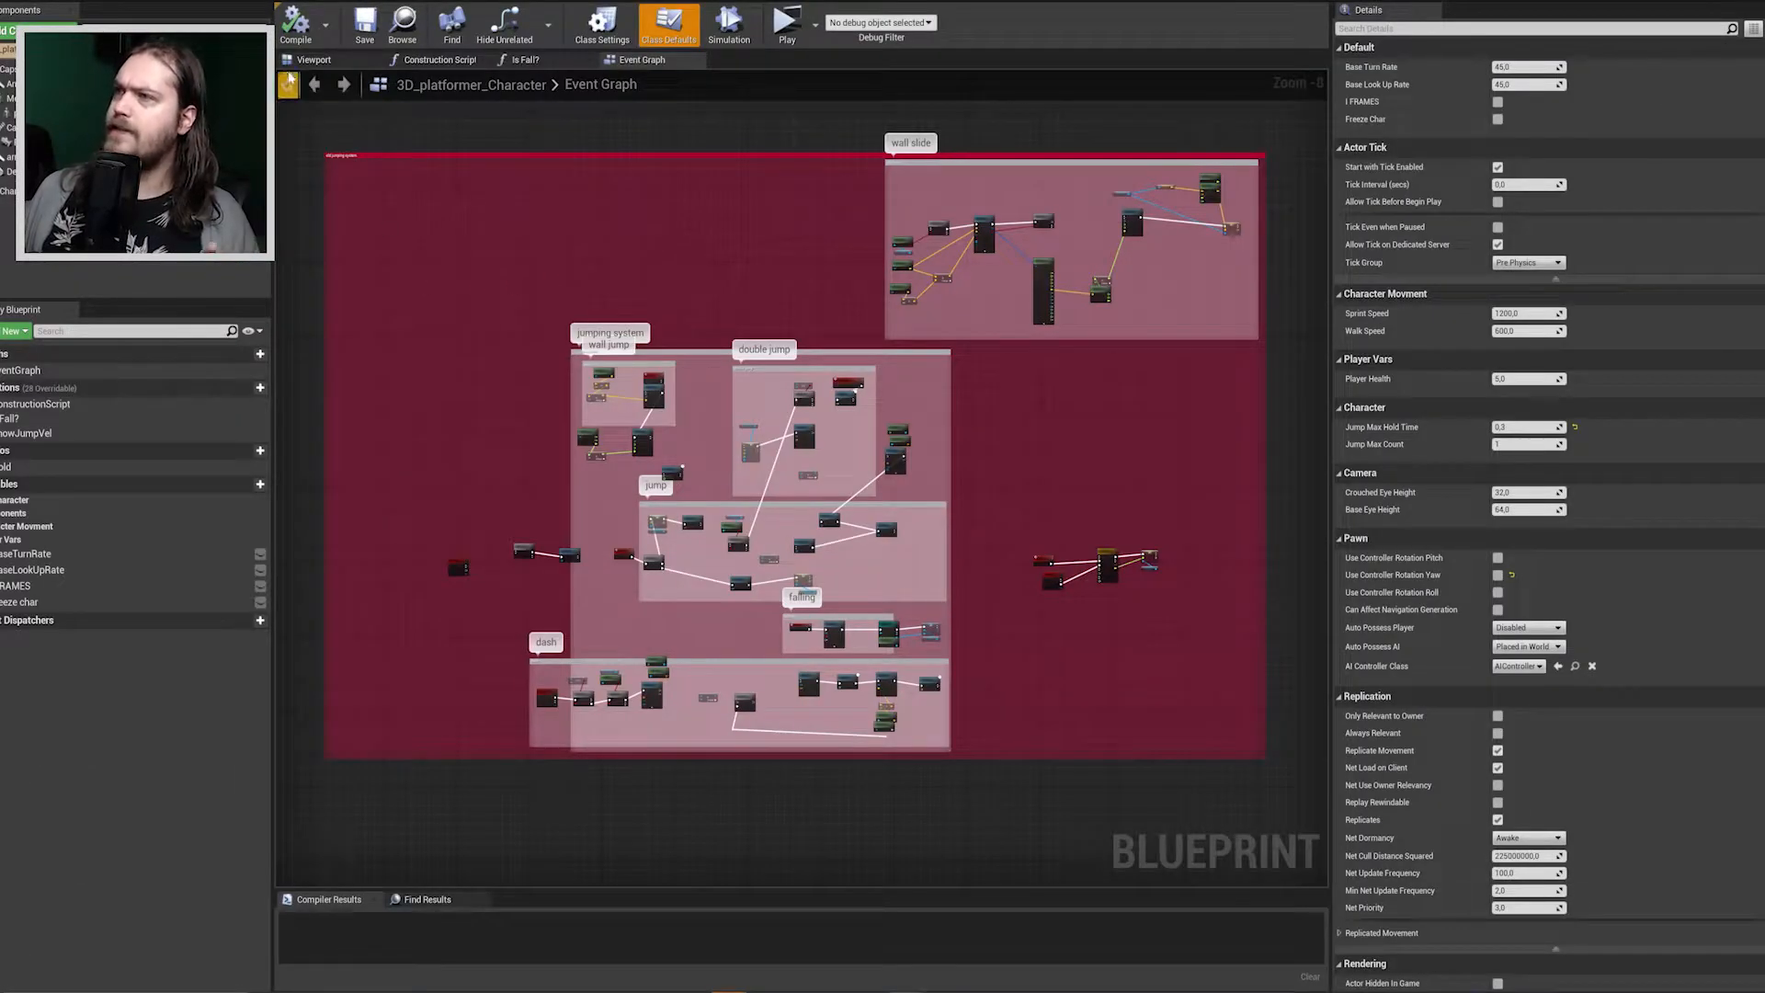
Review the 3D_platformer_Character blueprint's 3D preview and its event graph's wall slide, jump, double jump, falling and dash groups.
click(311, 59)
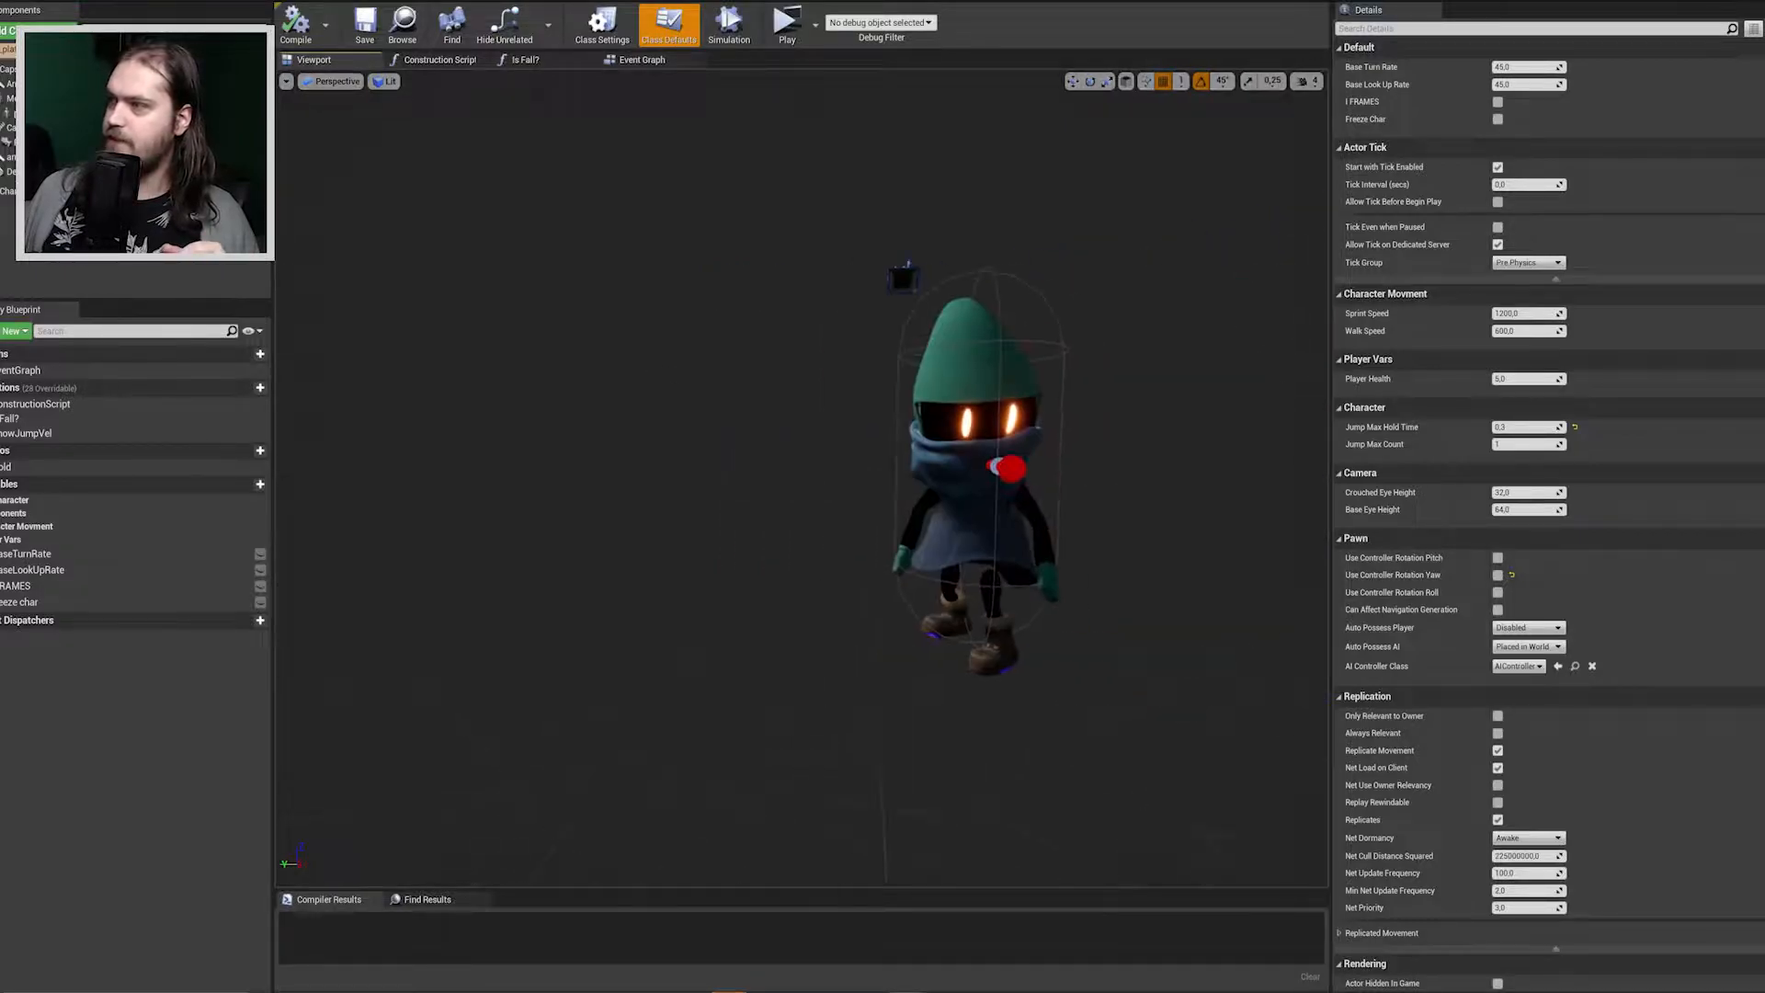
click(642, 61)
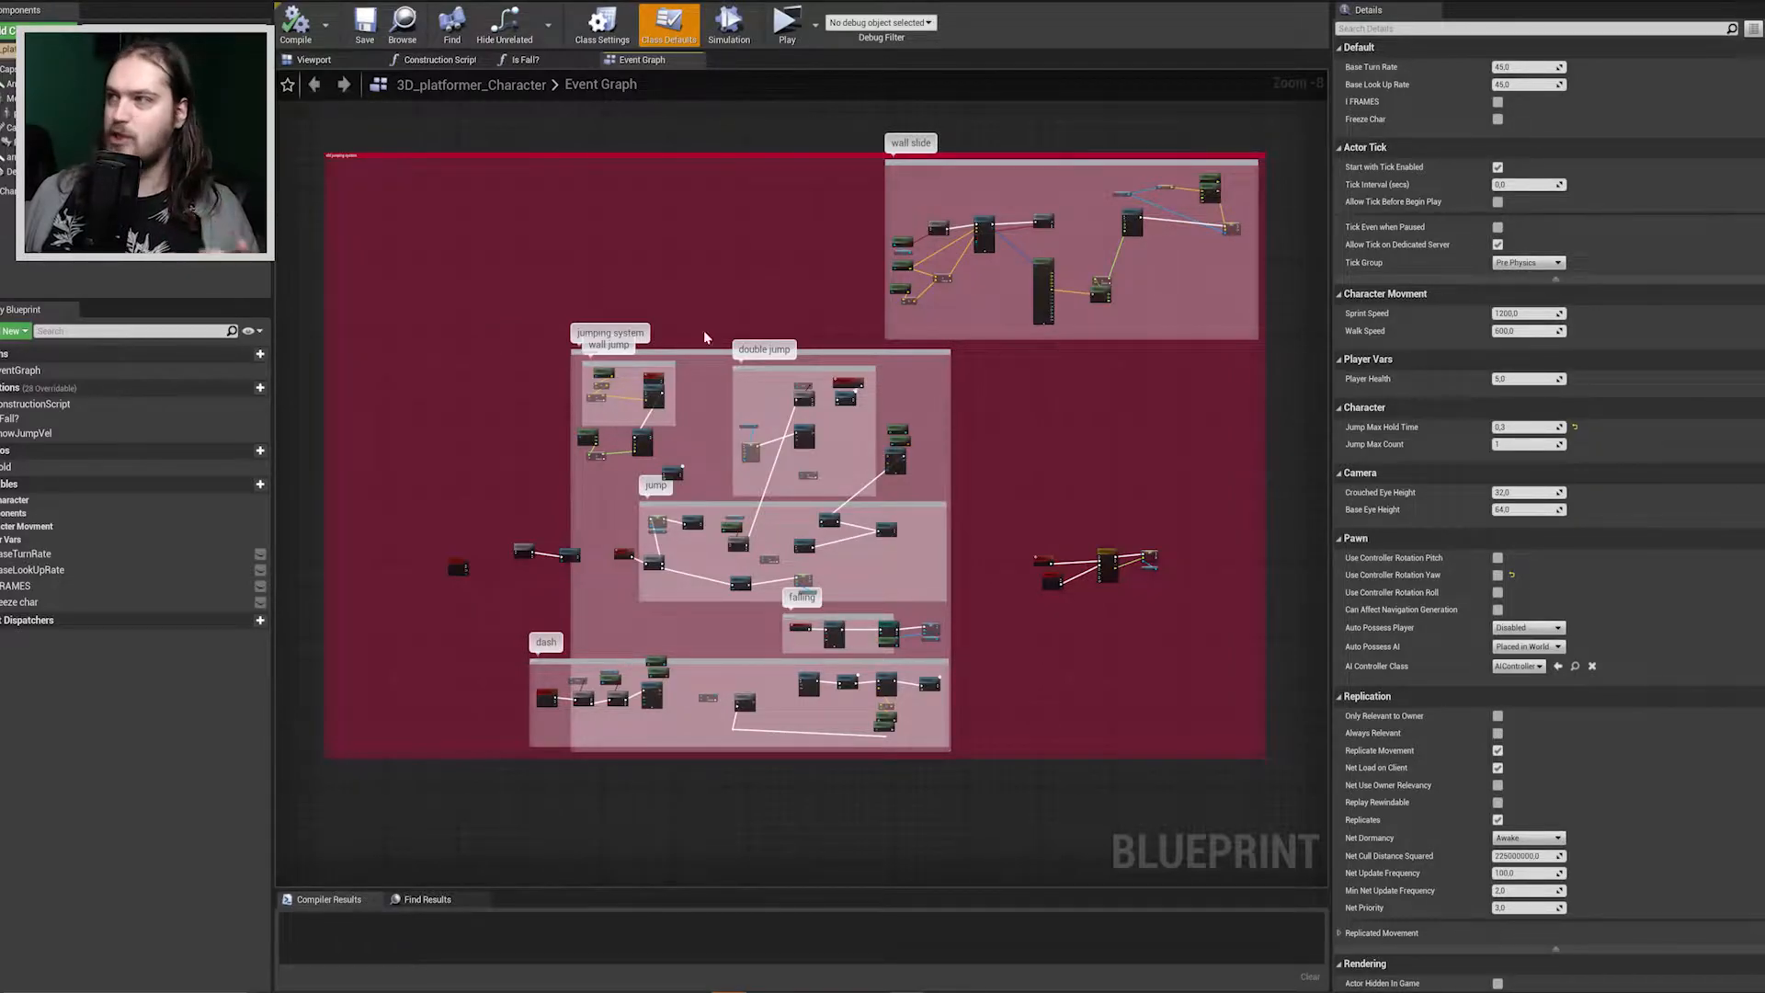
scroll(666, 307, up, 4)
right_drag(659, 322, 780, 2)
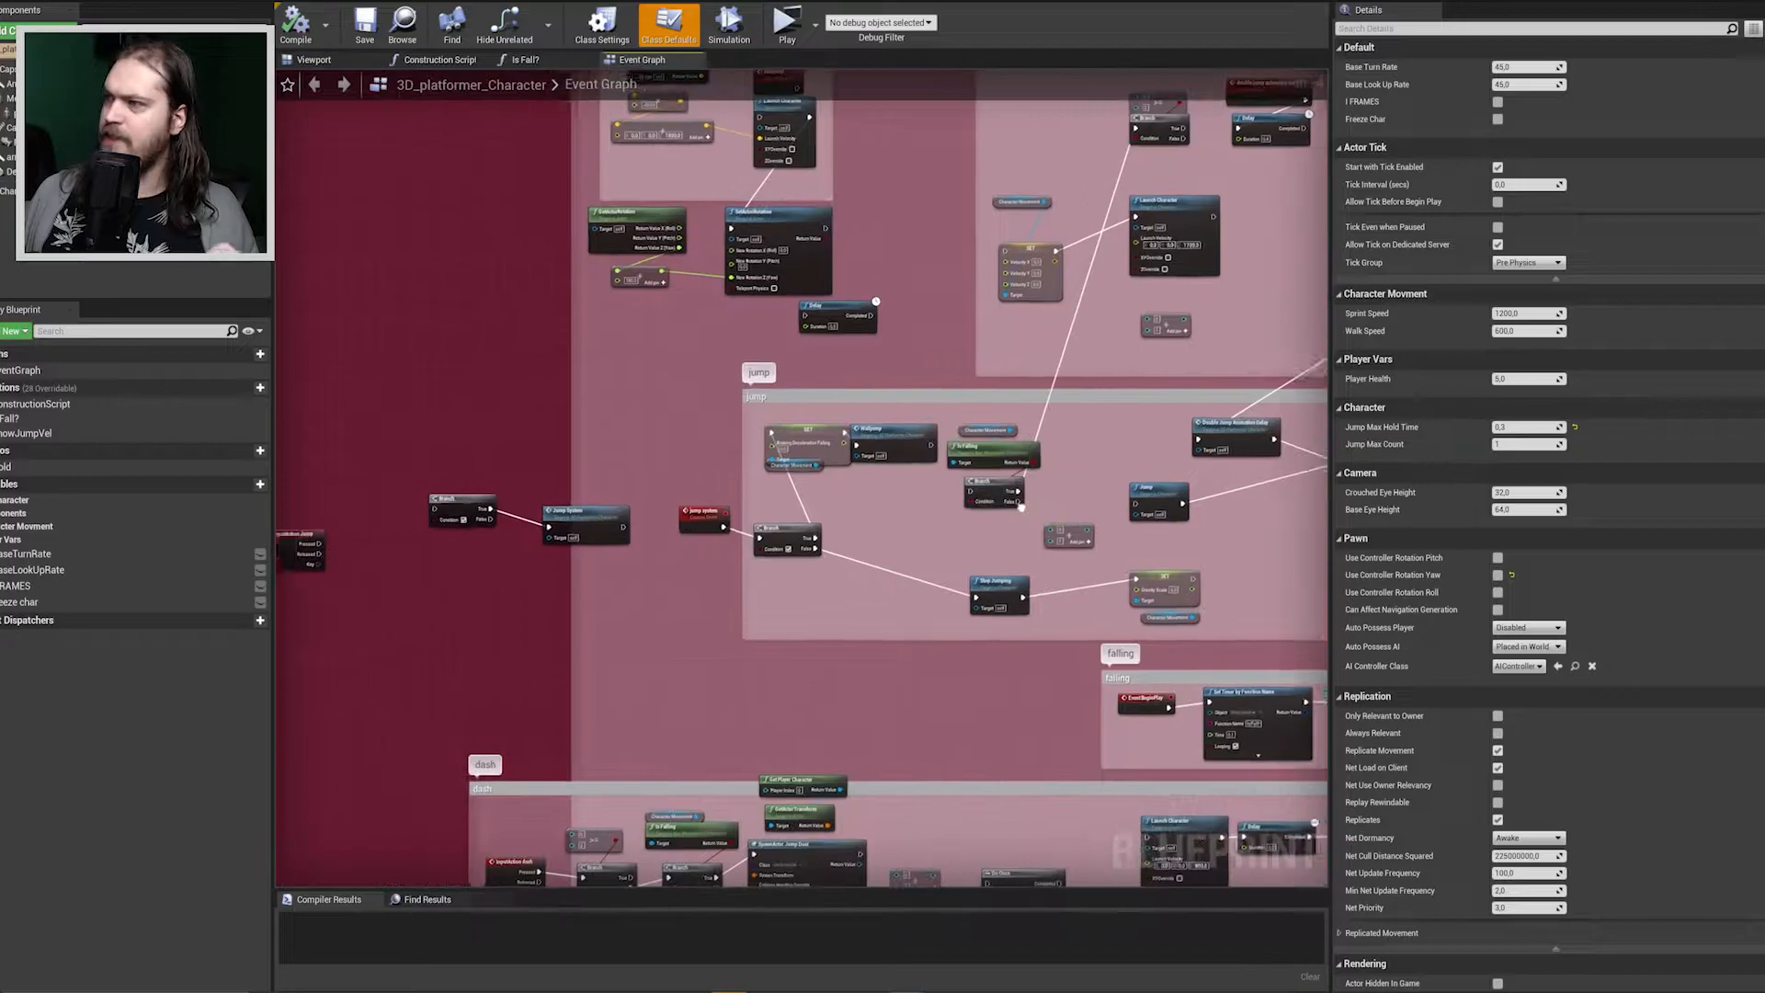
right_drag(1020, 506, 779, 826)
scroll(756, 354, down, 5)
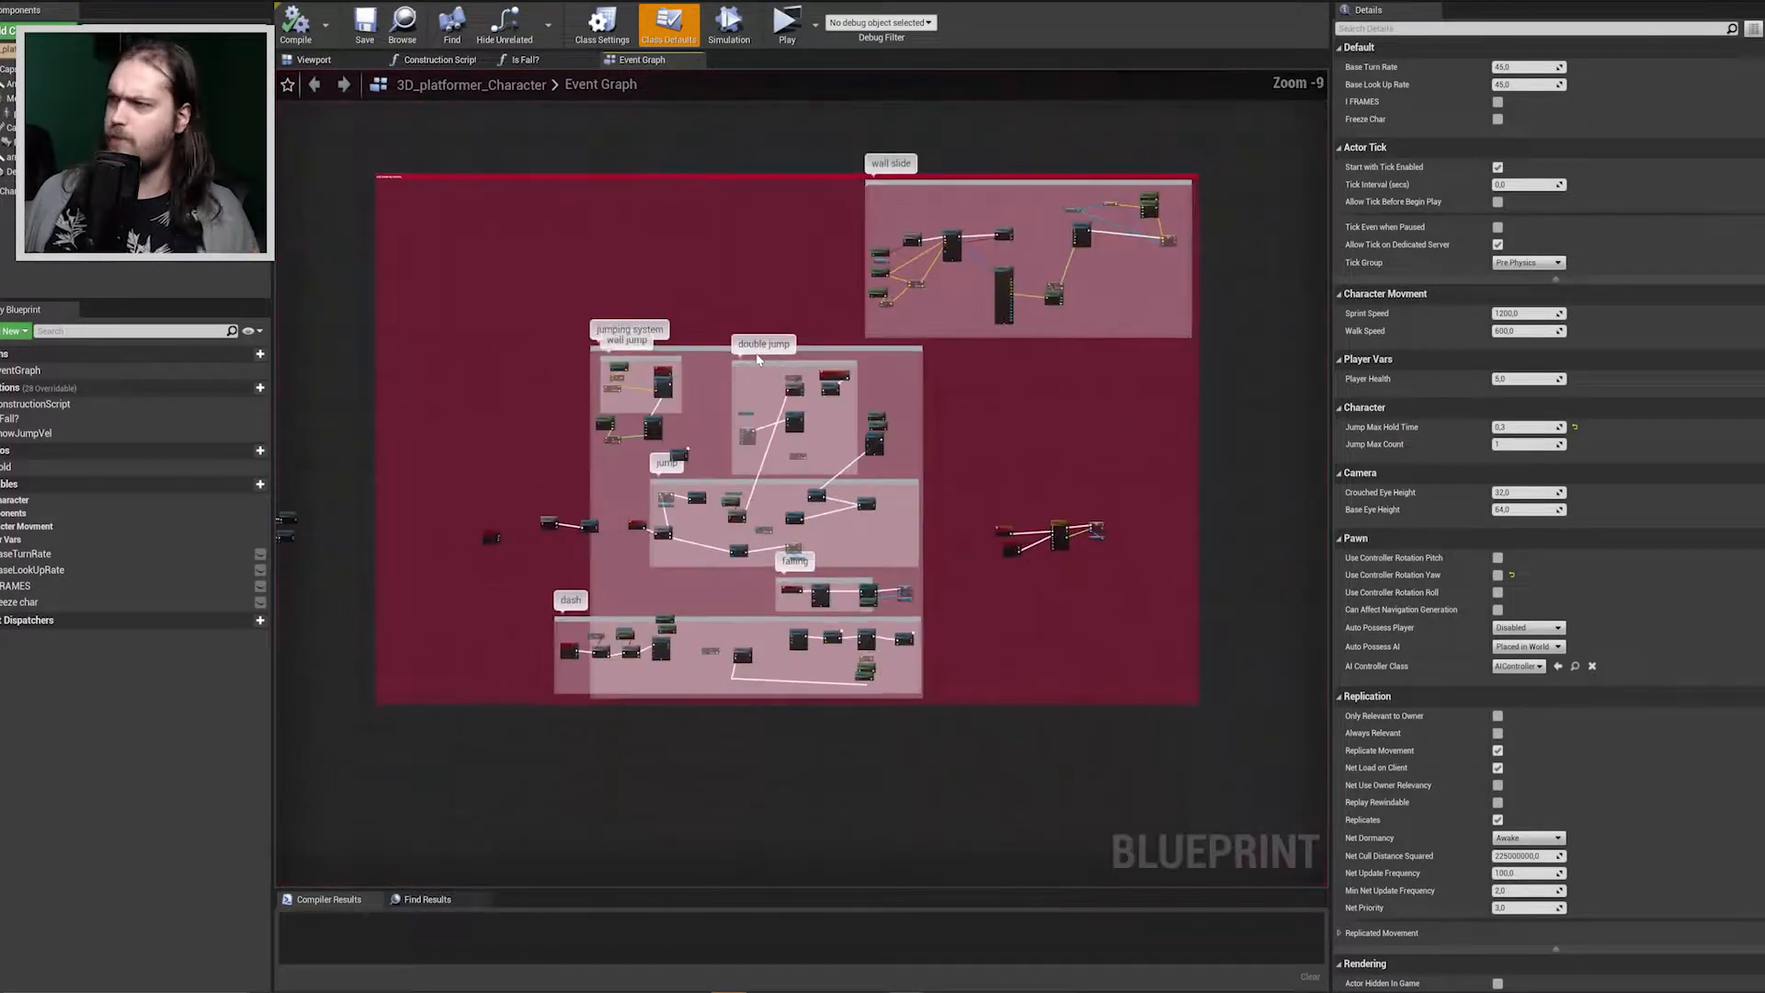
right_drag(667, 343, 691, 398)
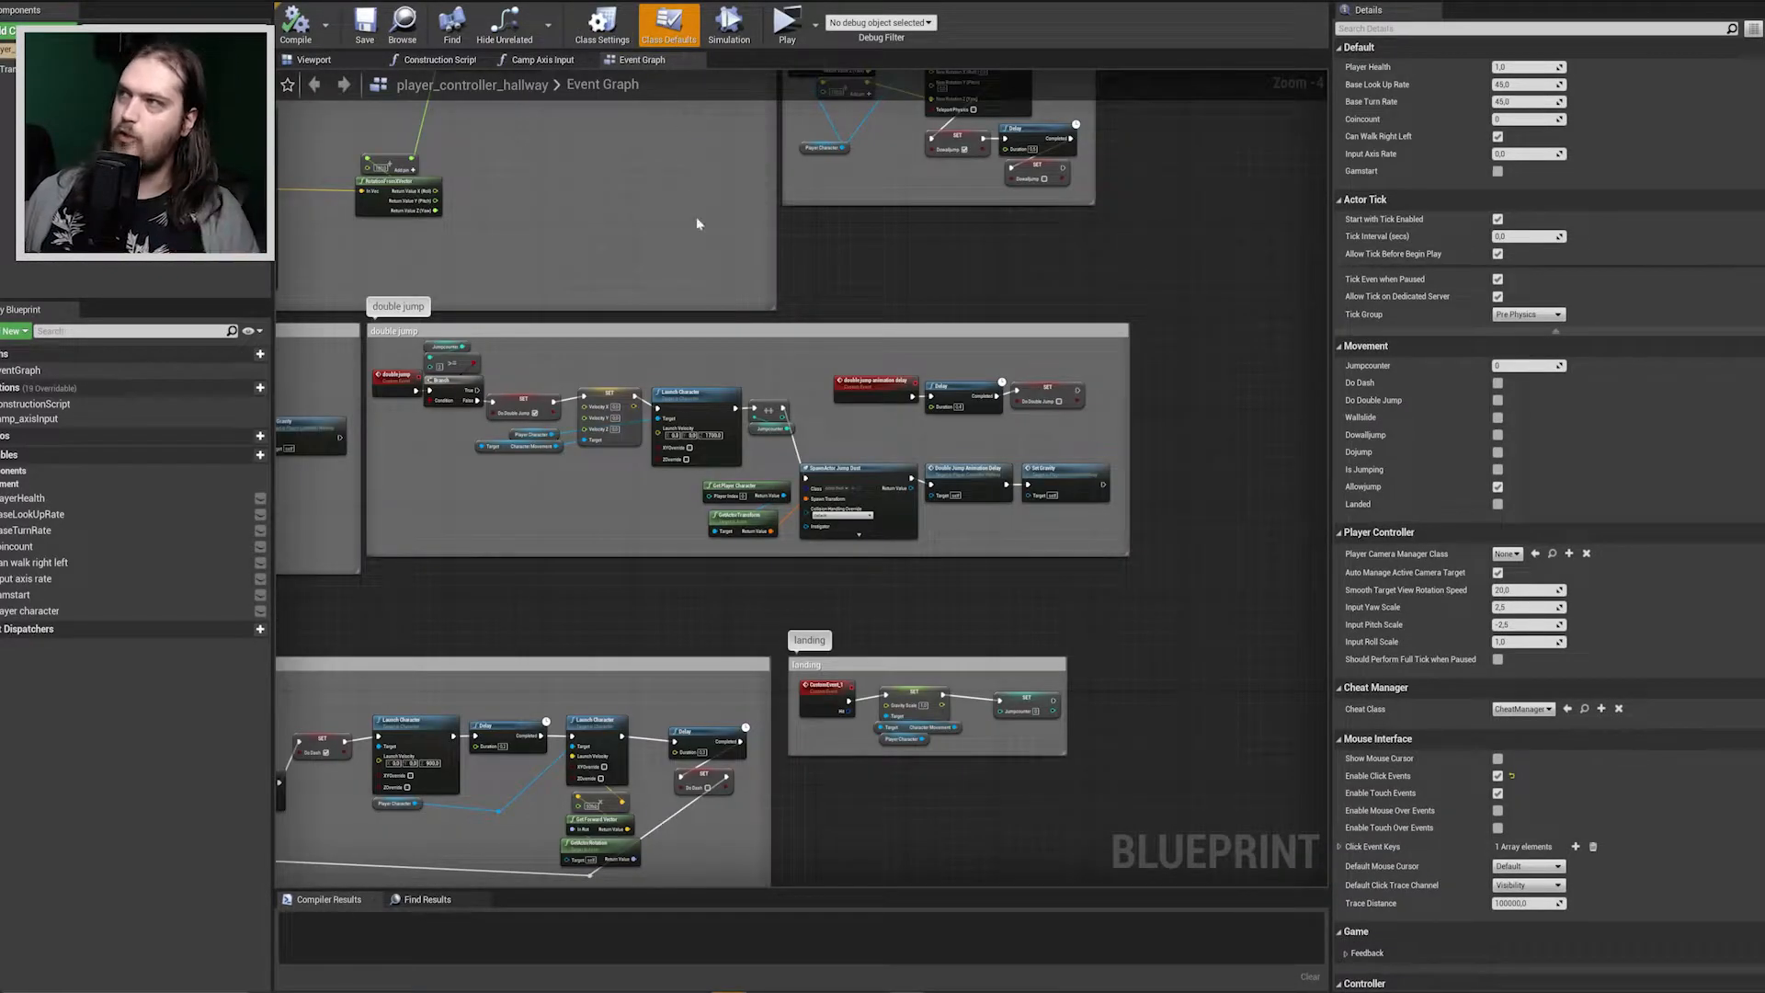
Compare the movement and input node groups in the player_controller_hallway and Player_controller_roam event graphs with those of 3D_platformer_Character.
right_drag(696, 223, 832, 315)
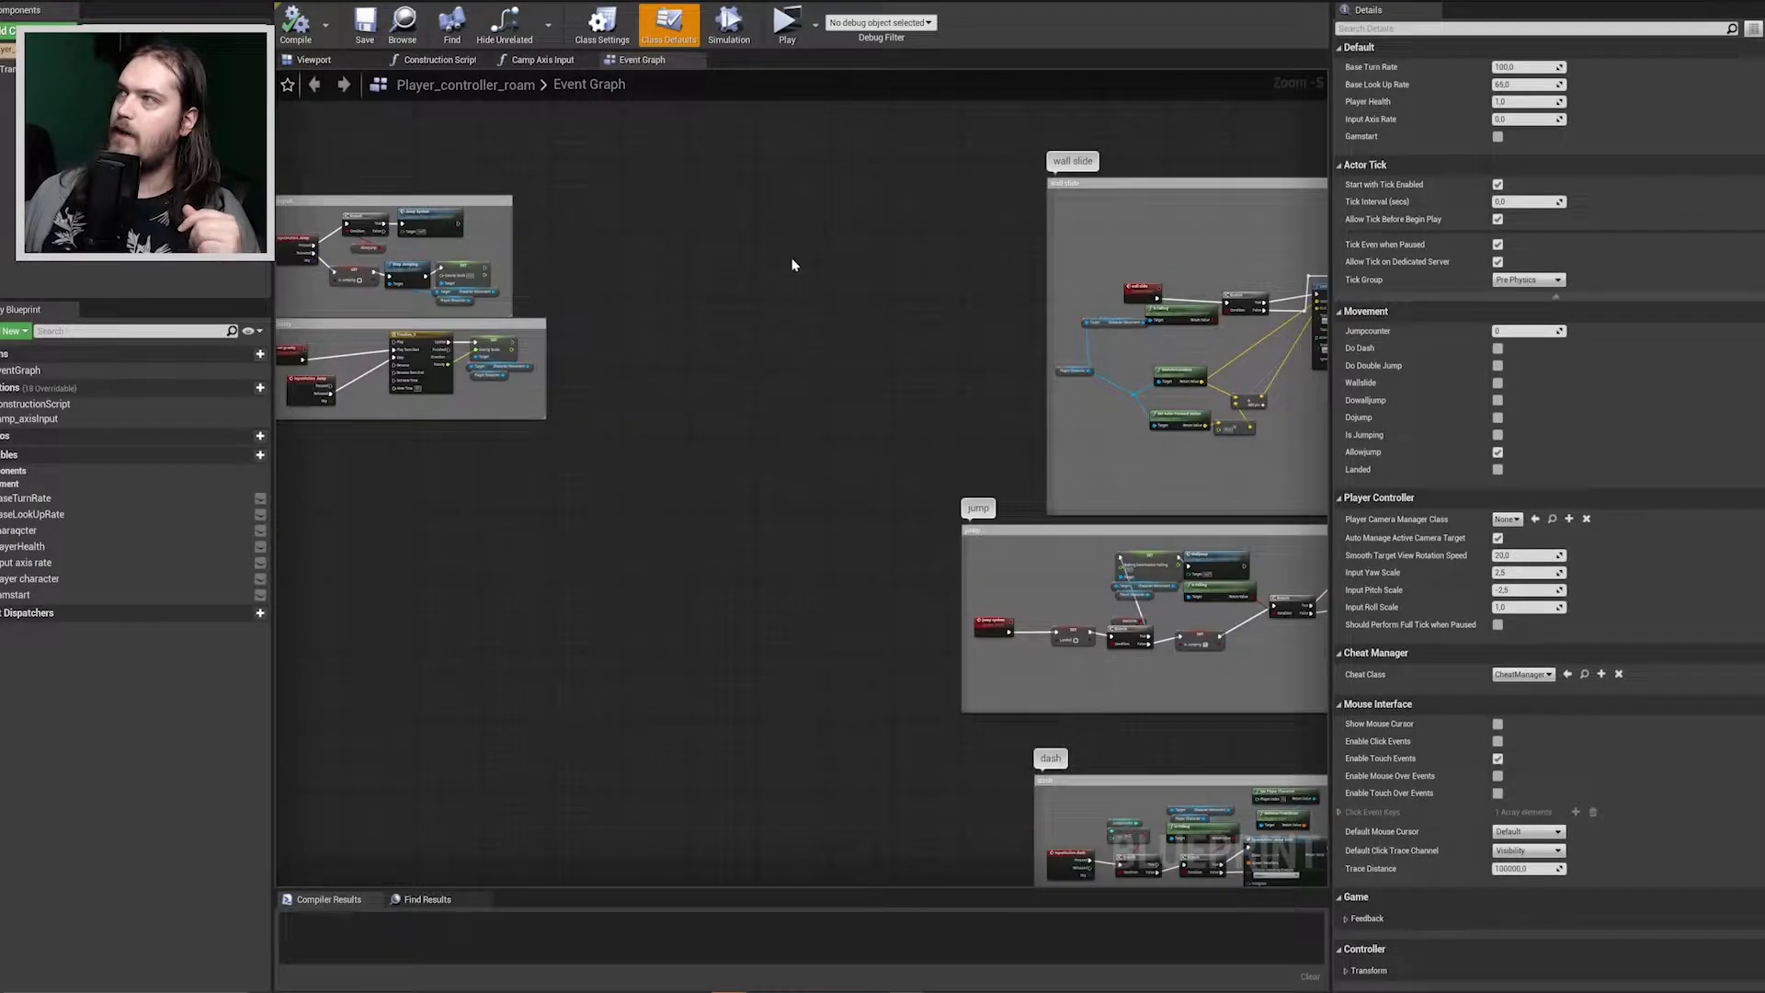
scroll(752, 195, down, 4)
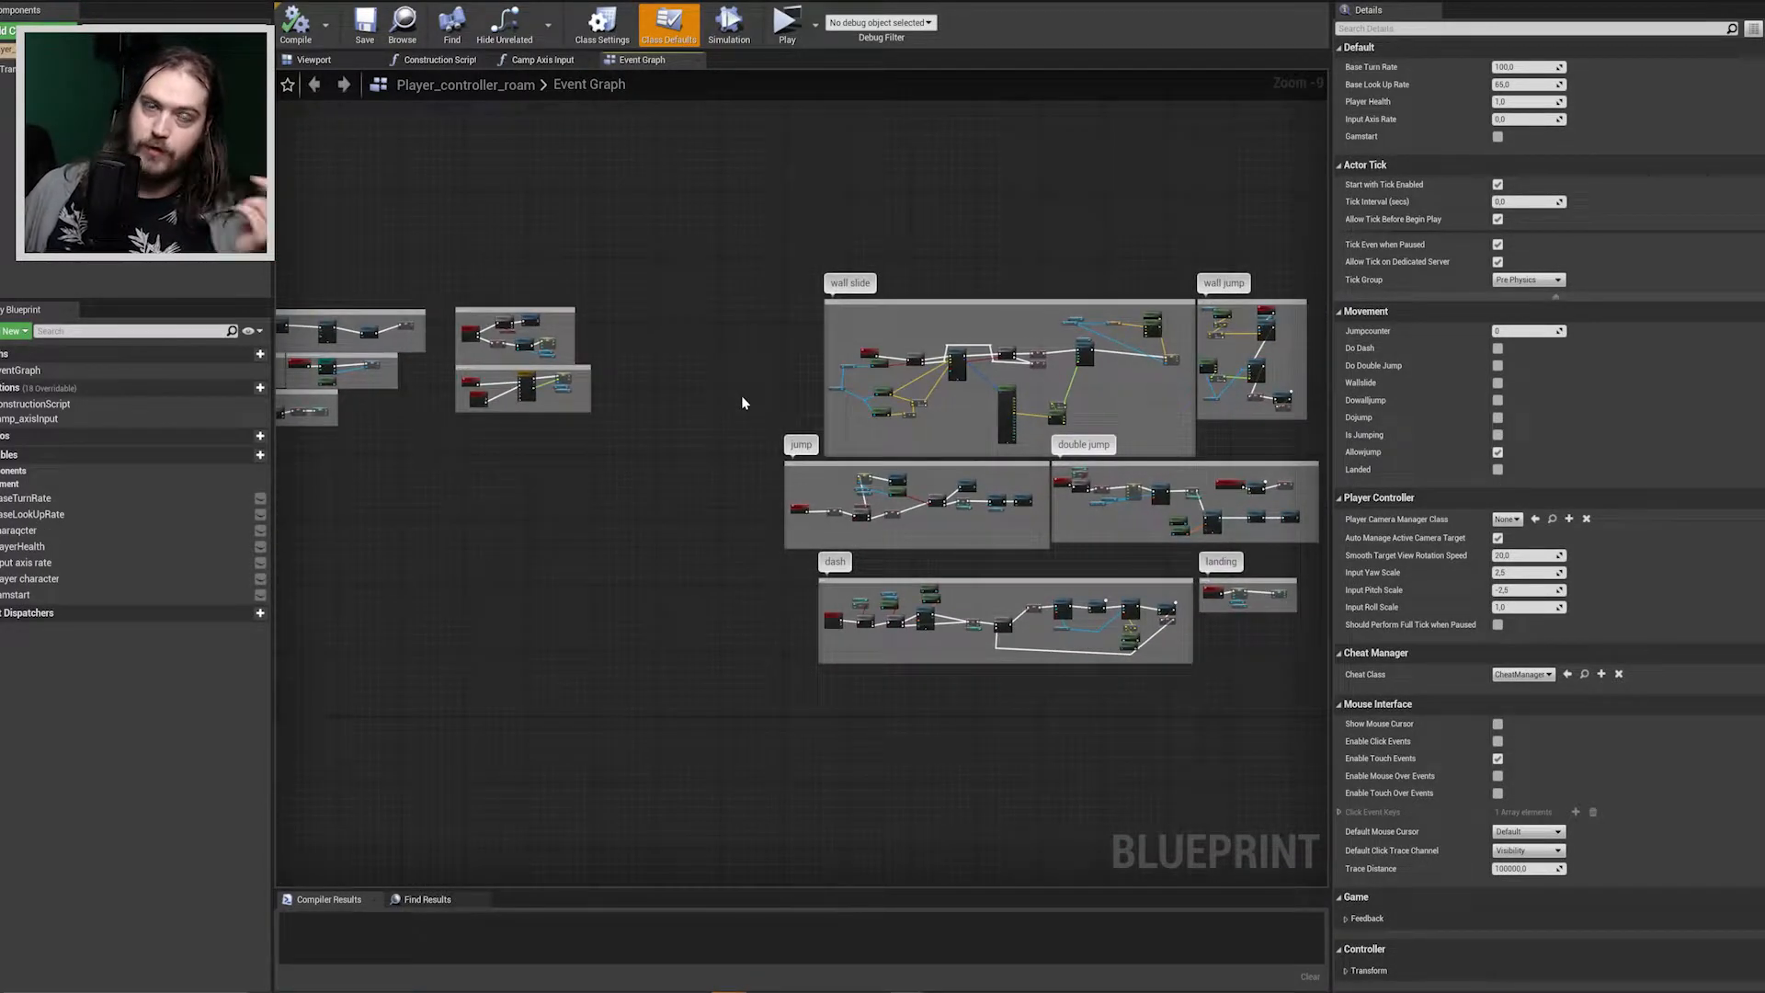
right_drag(662, 254, 1040, 306)
right_drag(688, 518, 828, 297)
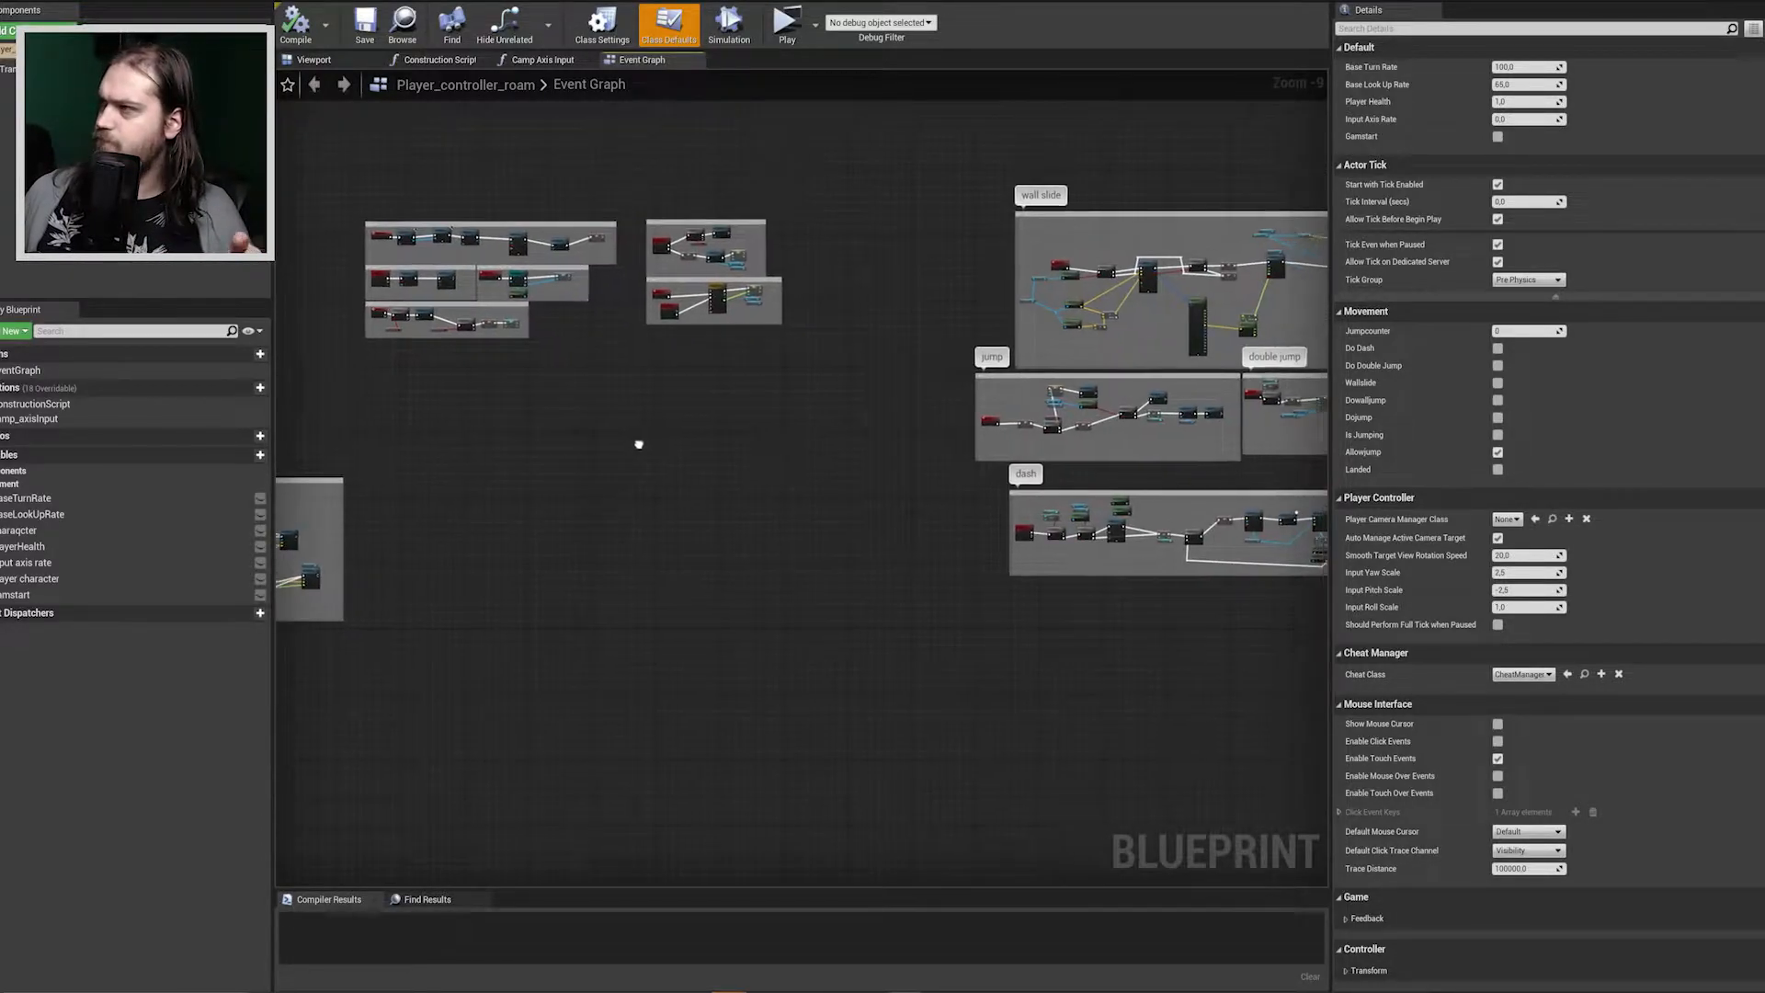
right_drag(637, 441, 543, 488)
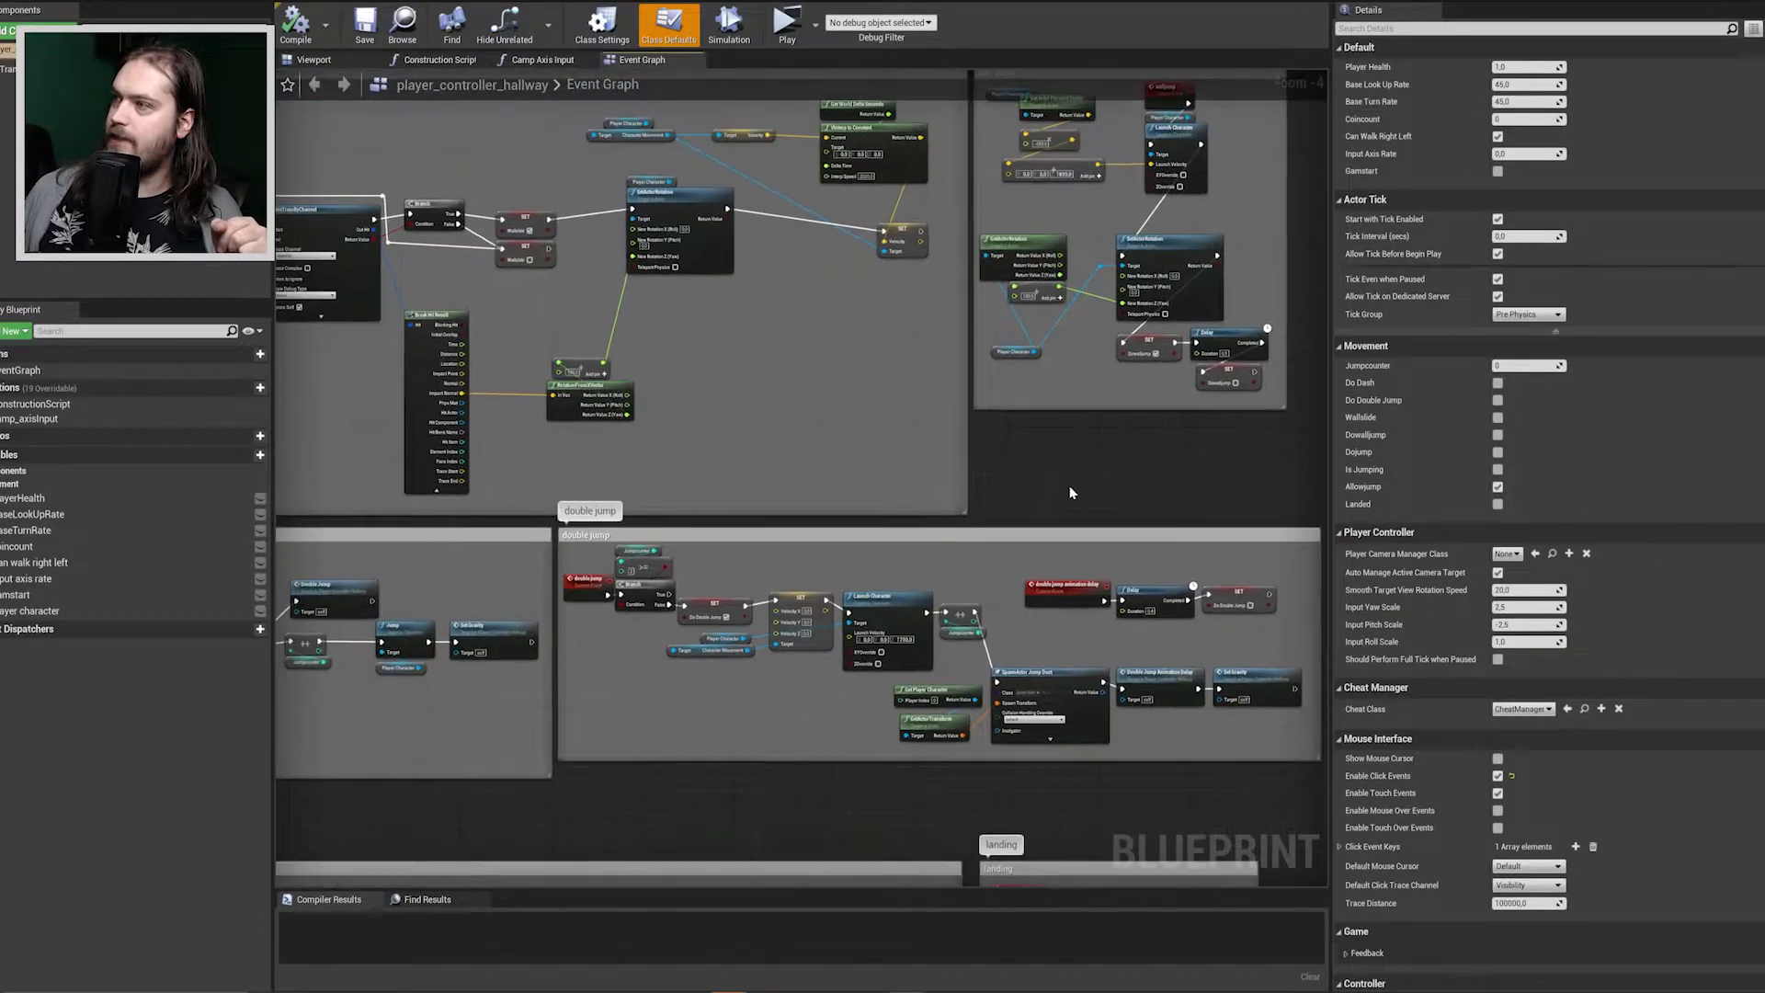
scroll(1069, 493, down, 3)
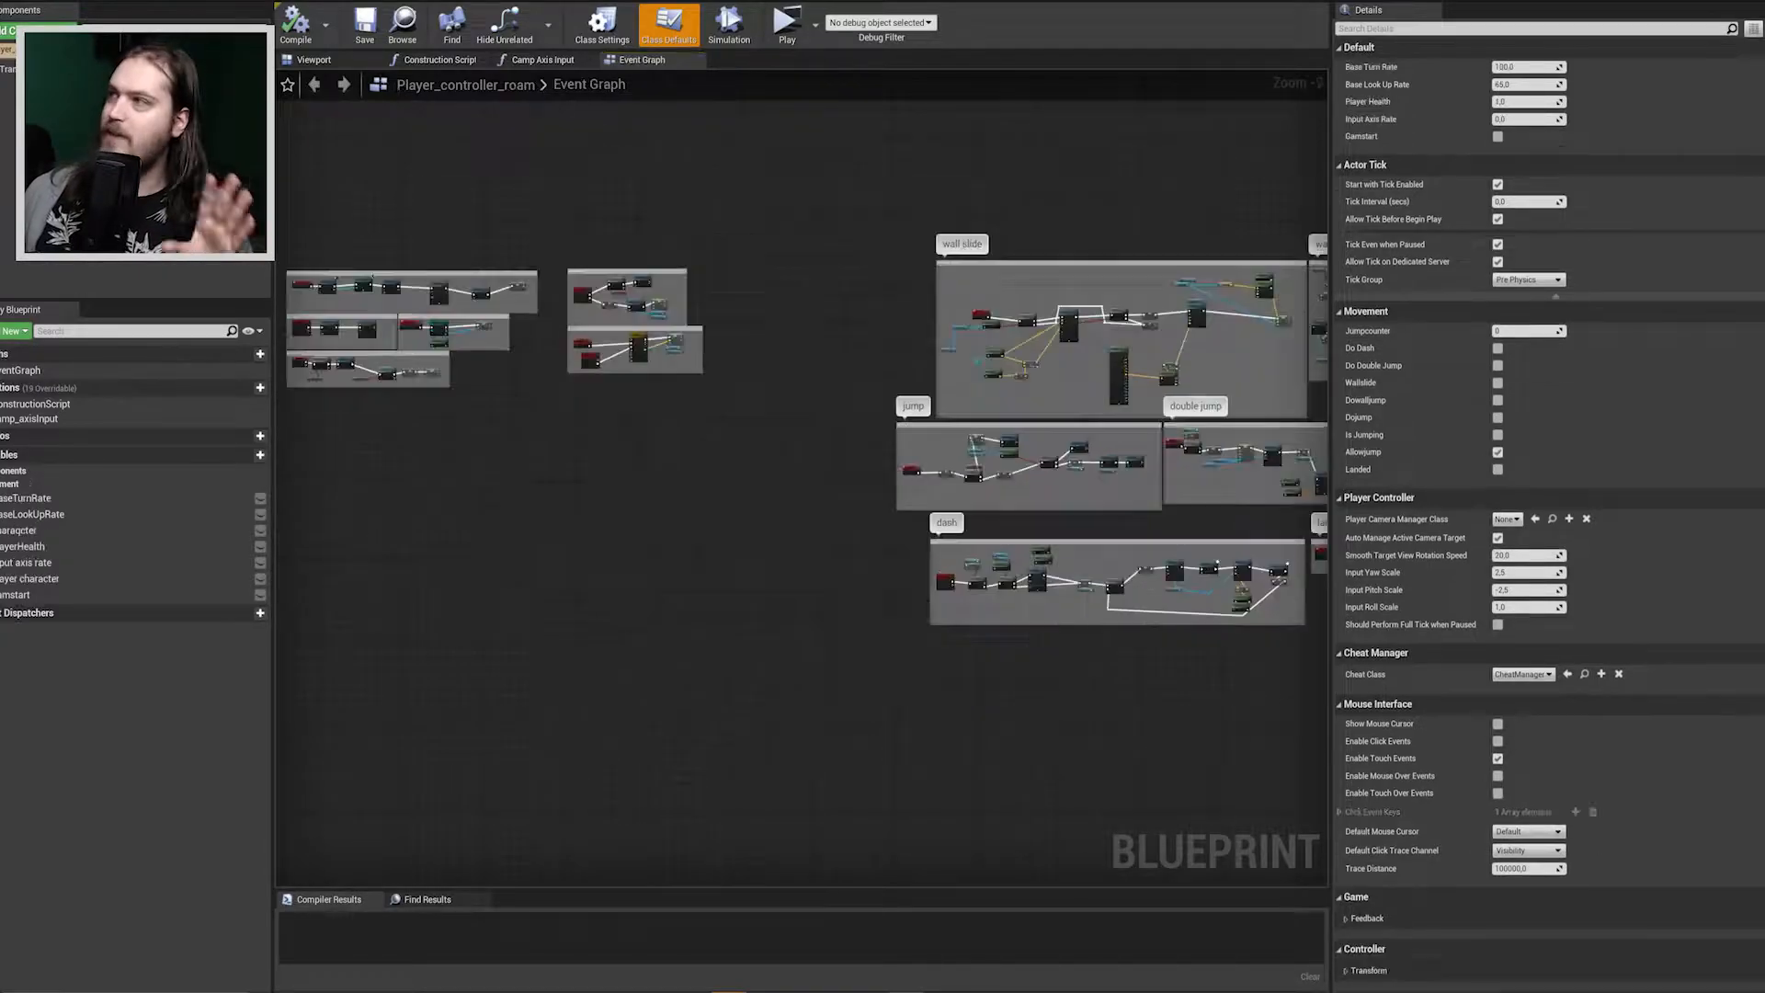
scroll(681, 276, down, 2)
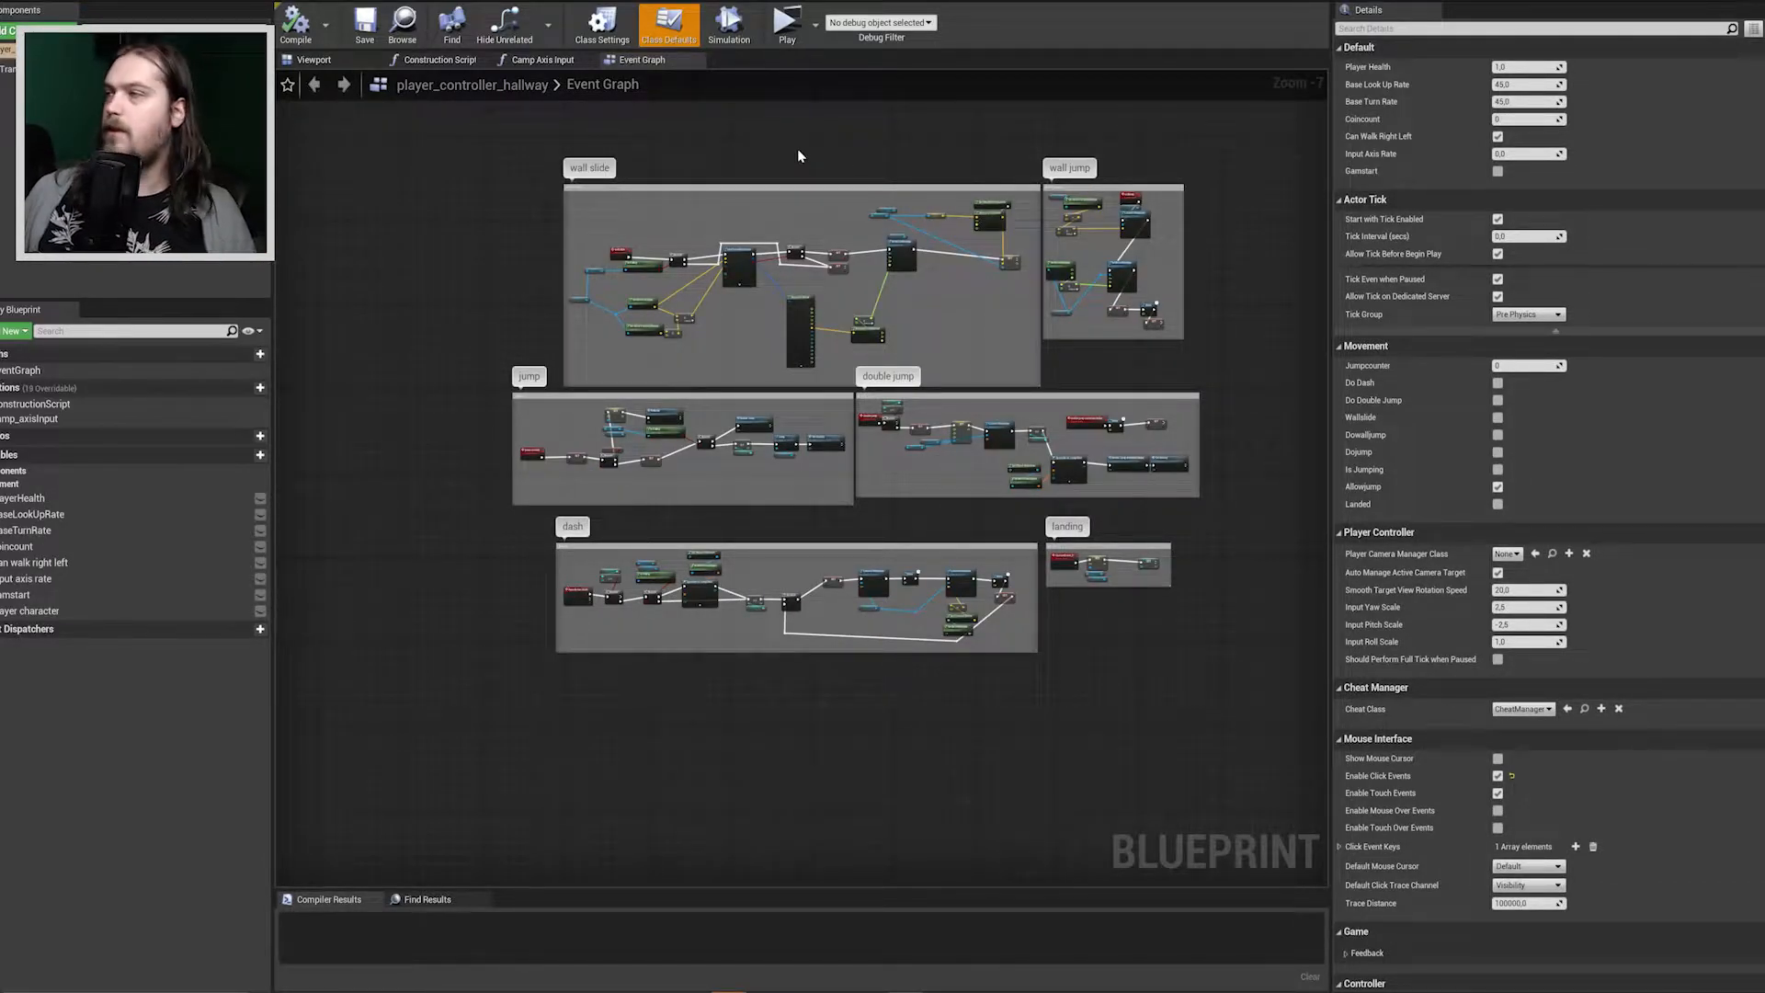
right_drag(798, 152, 747, 195)
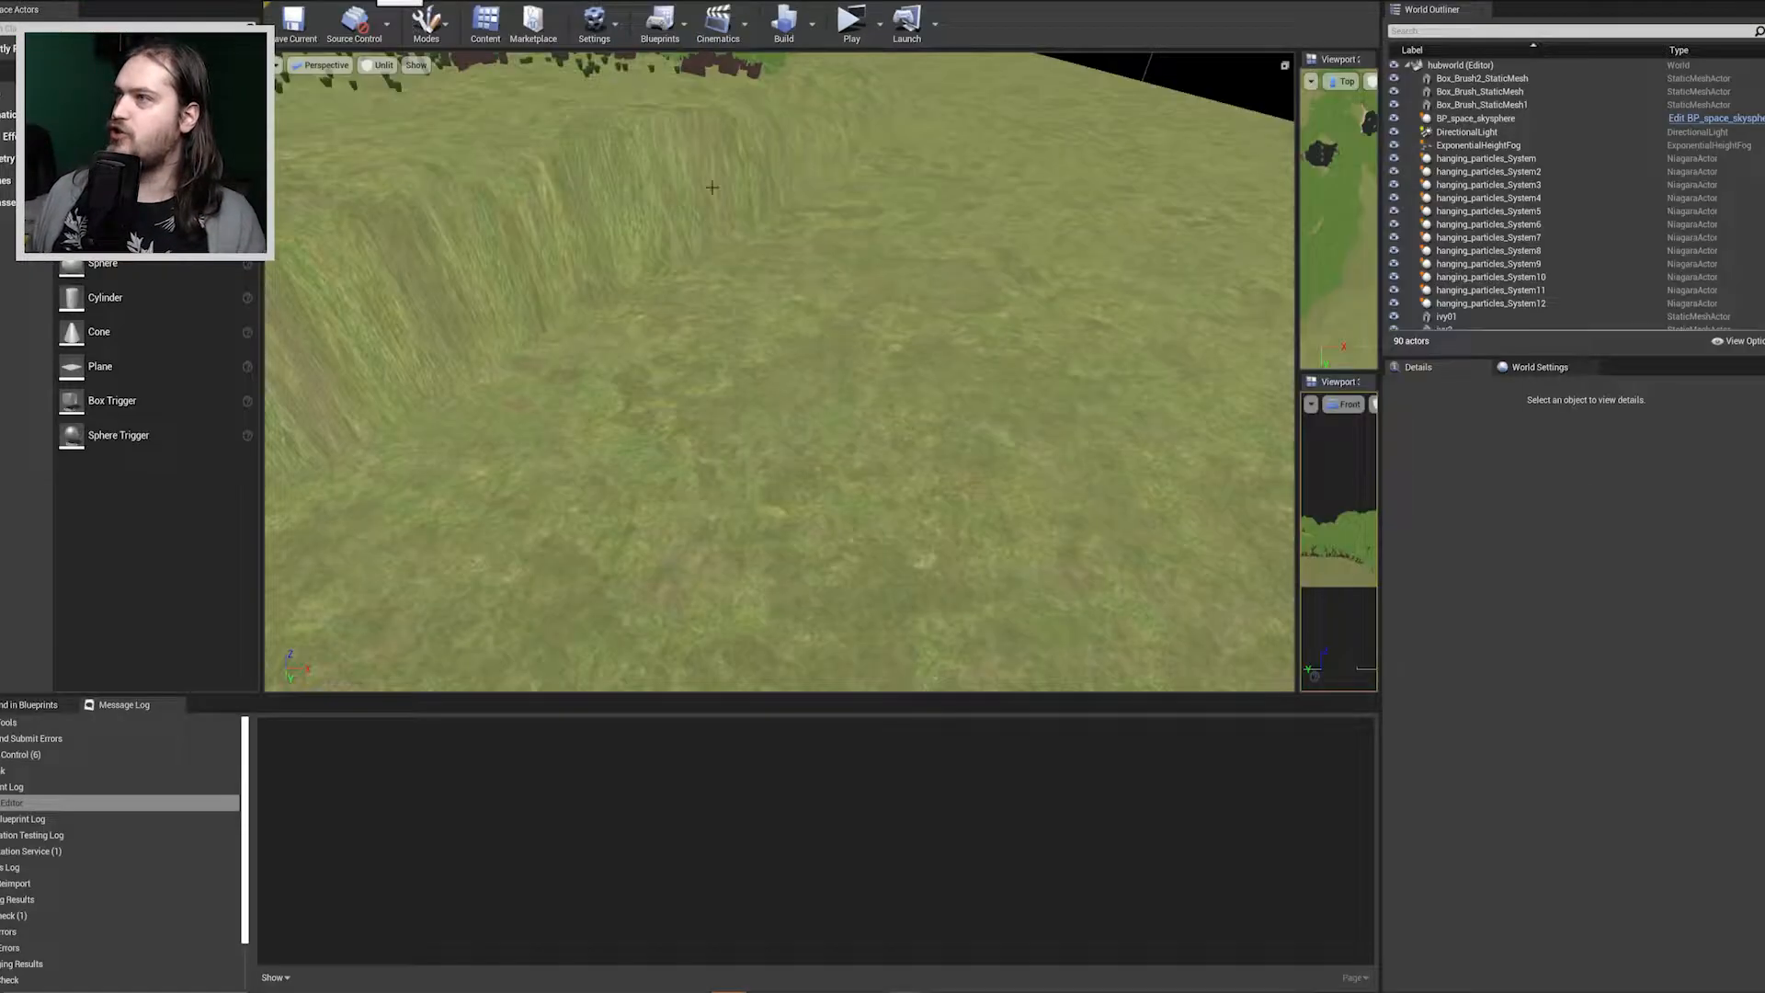
click(878, 28)
click(929, 78)
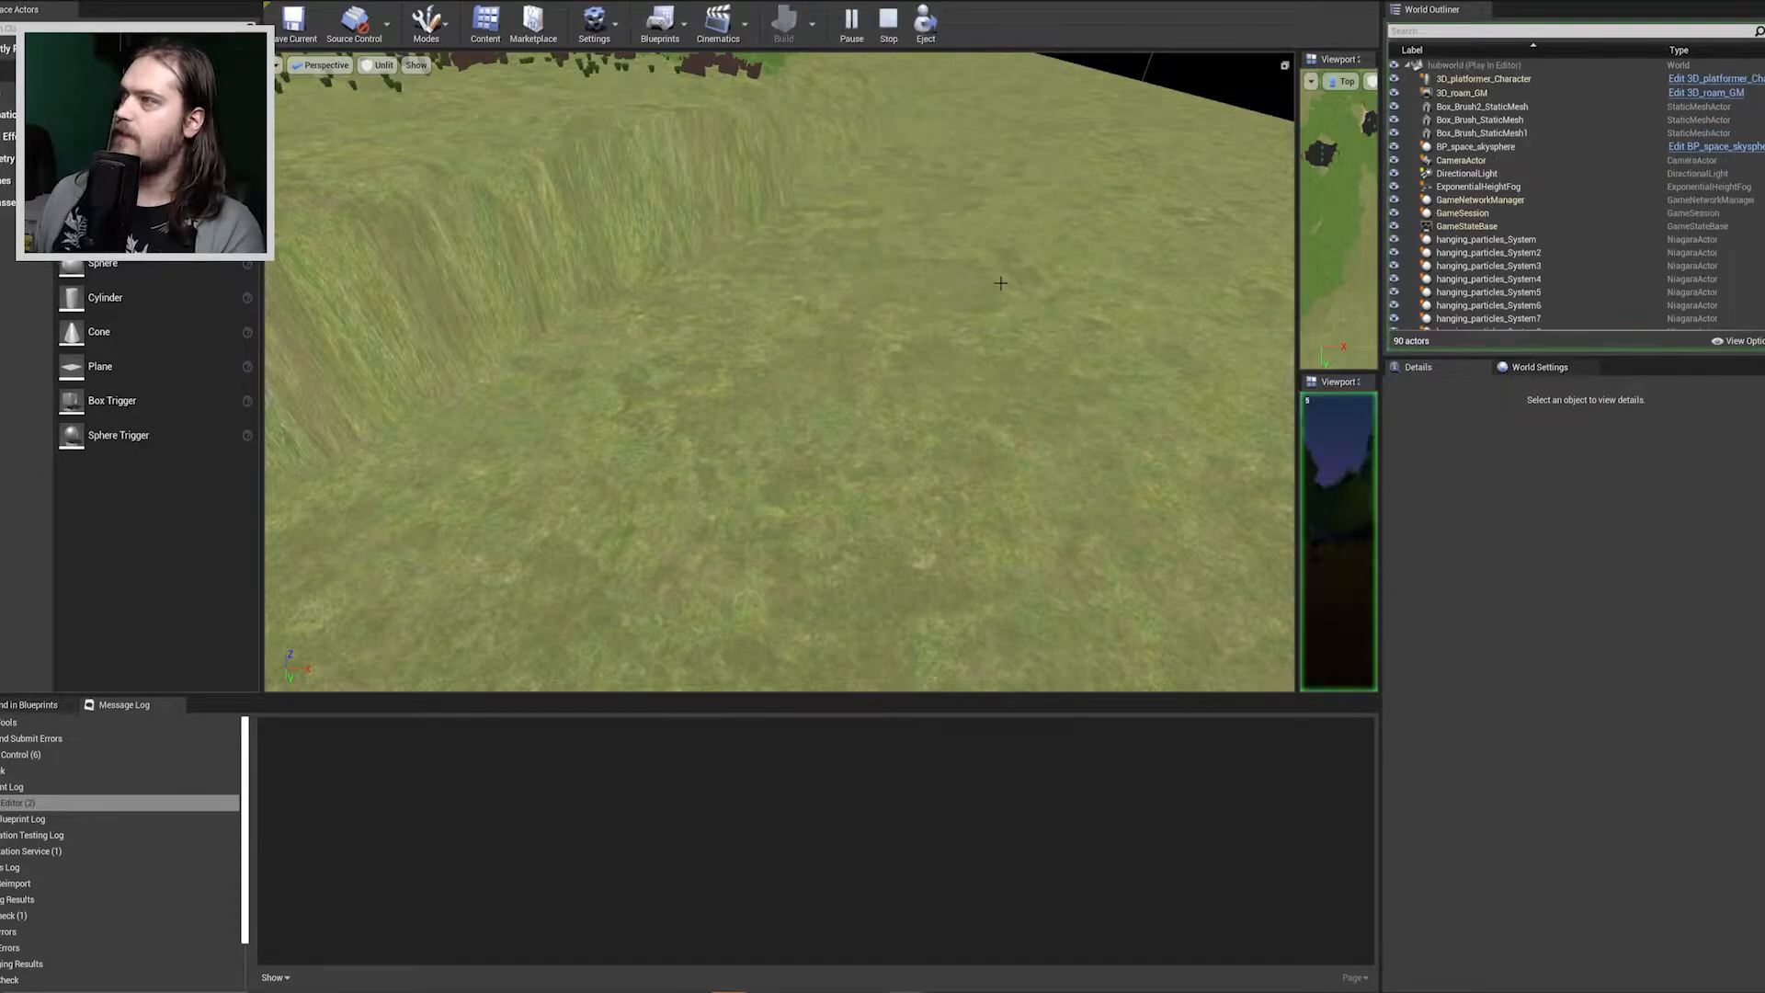
click(1000, 283)
key(Escape)
Play the hubworld level in the perspective viewport and run the character forward through the forest, jumping along the way.
click(953, 292)
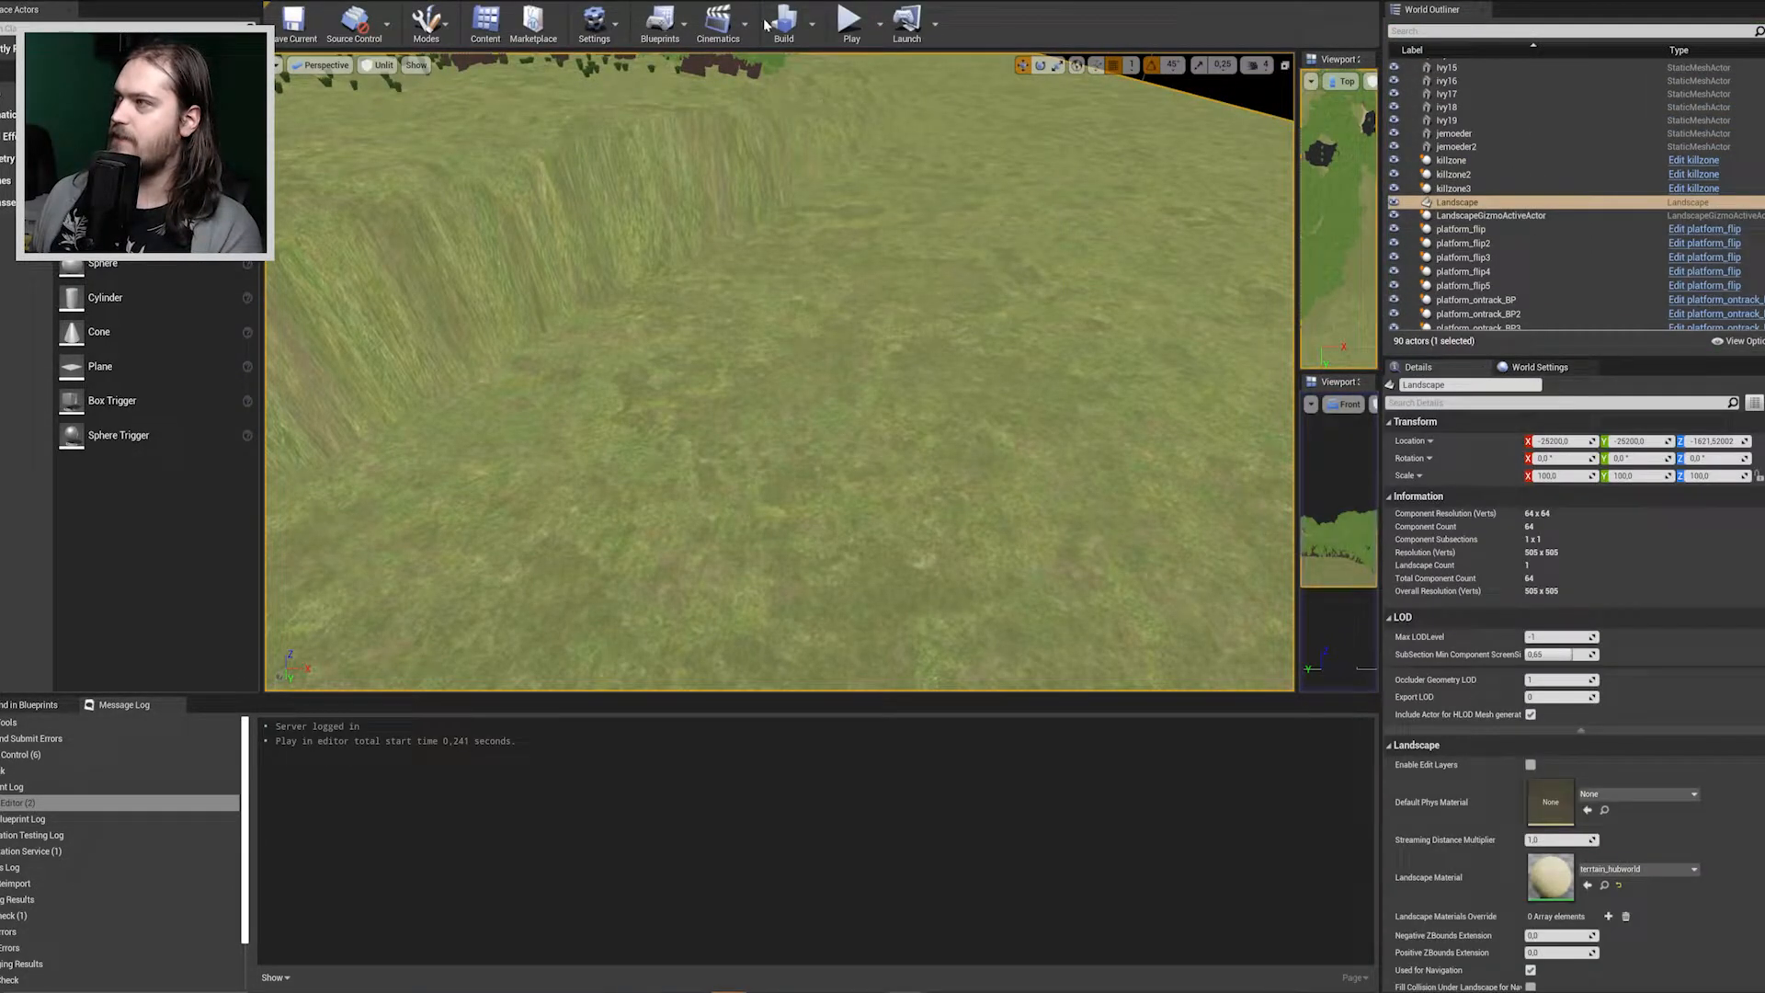
click(850, 24)
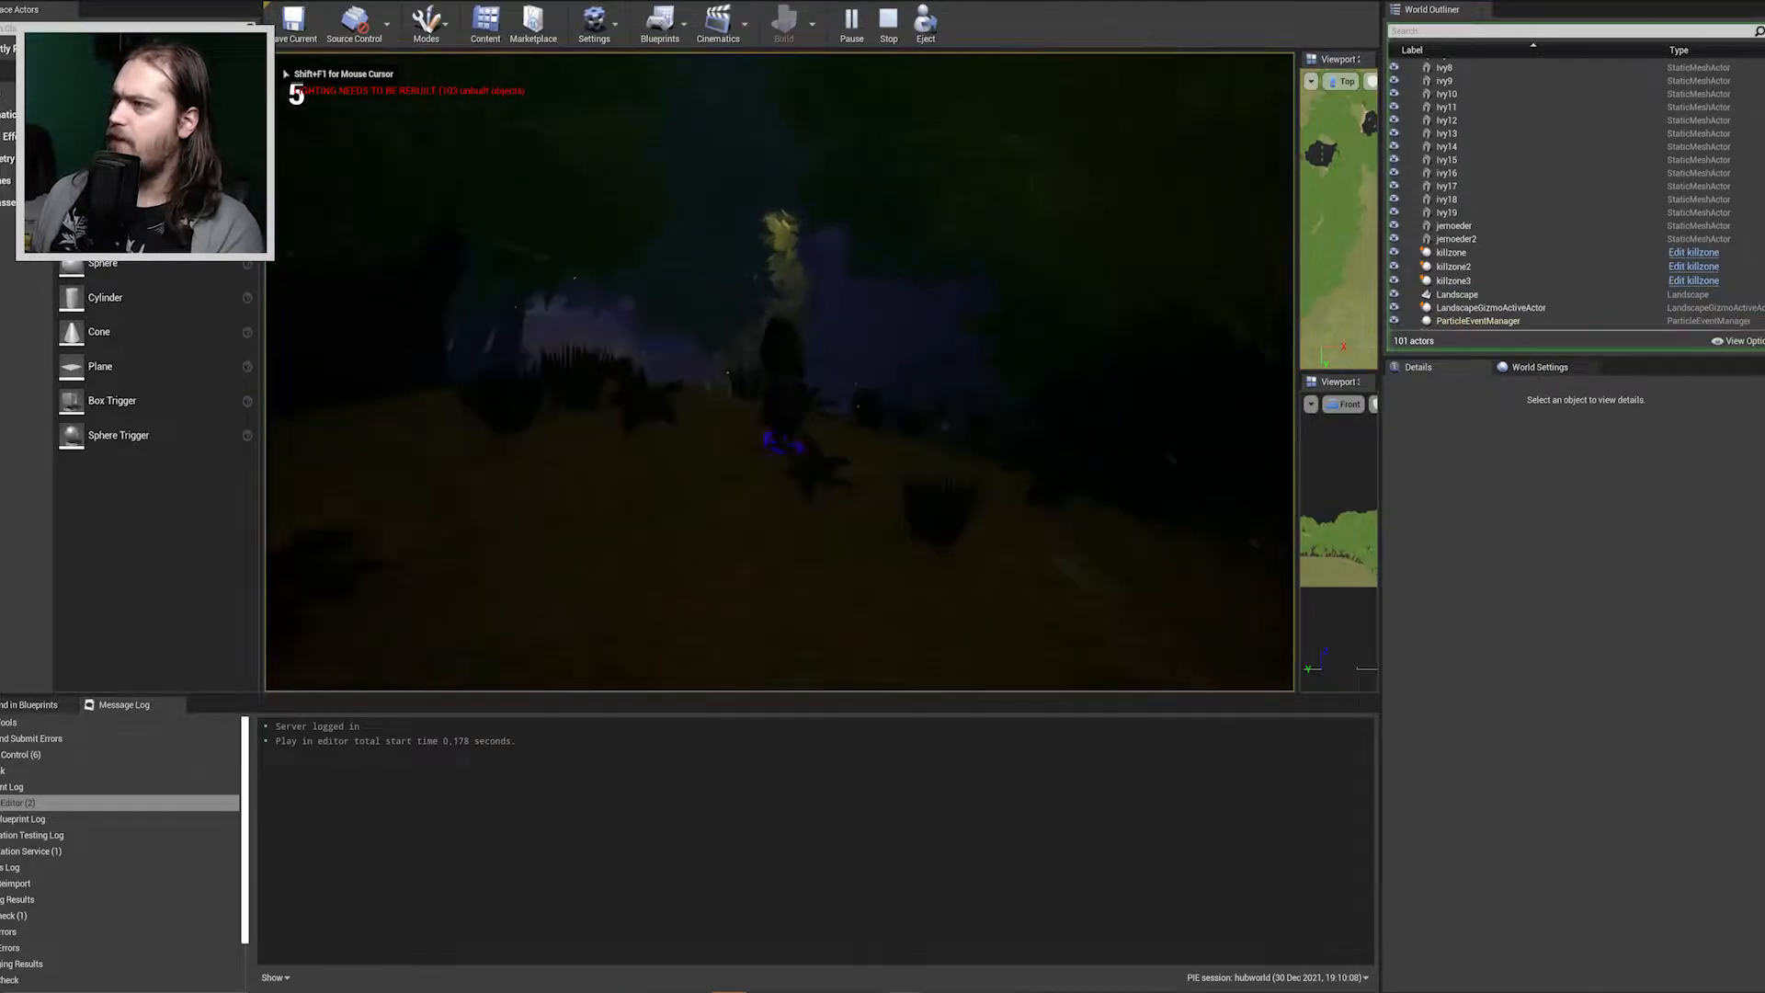
key(w)
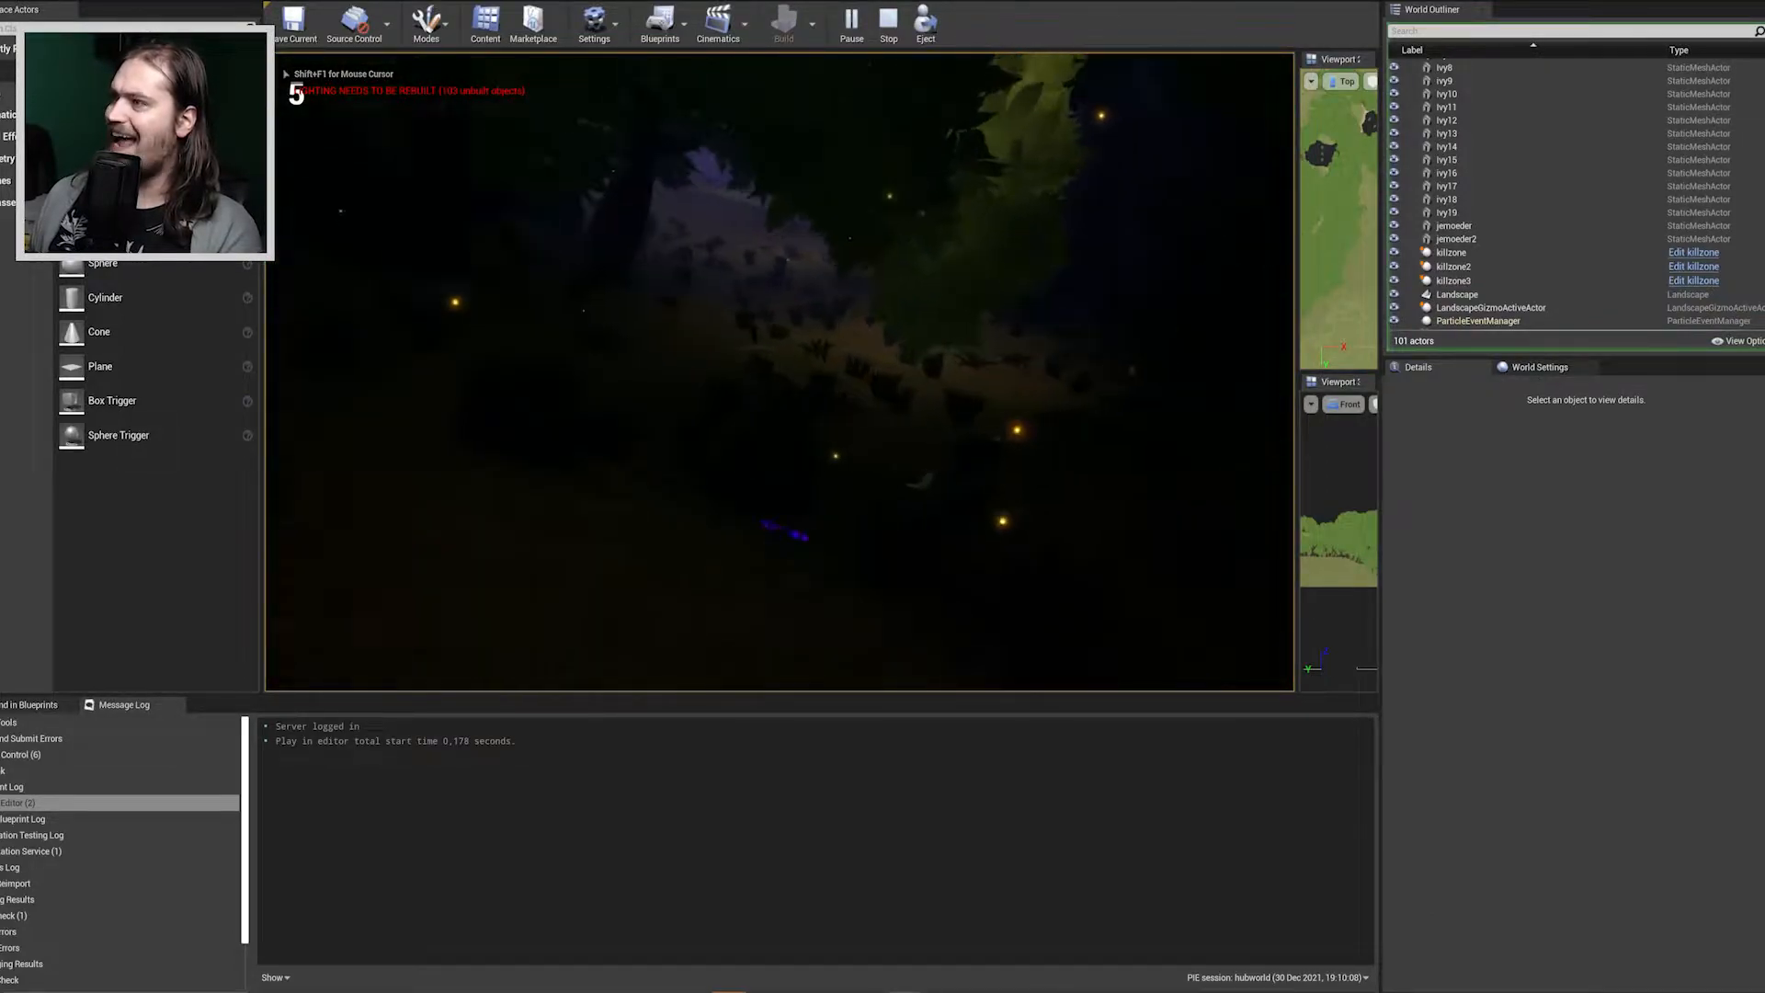
key(w)
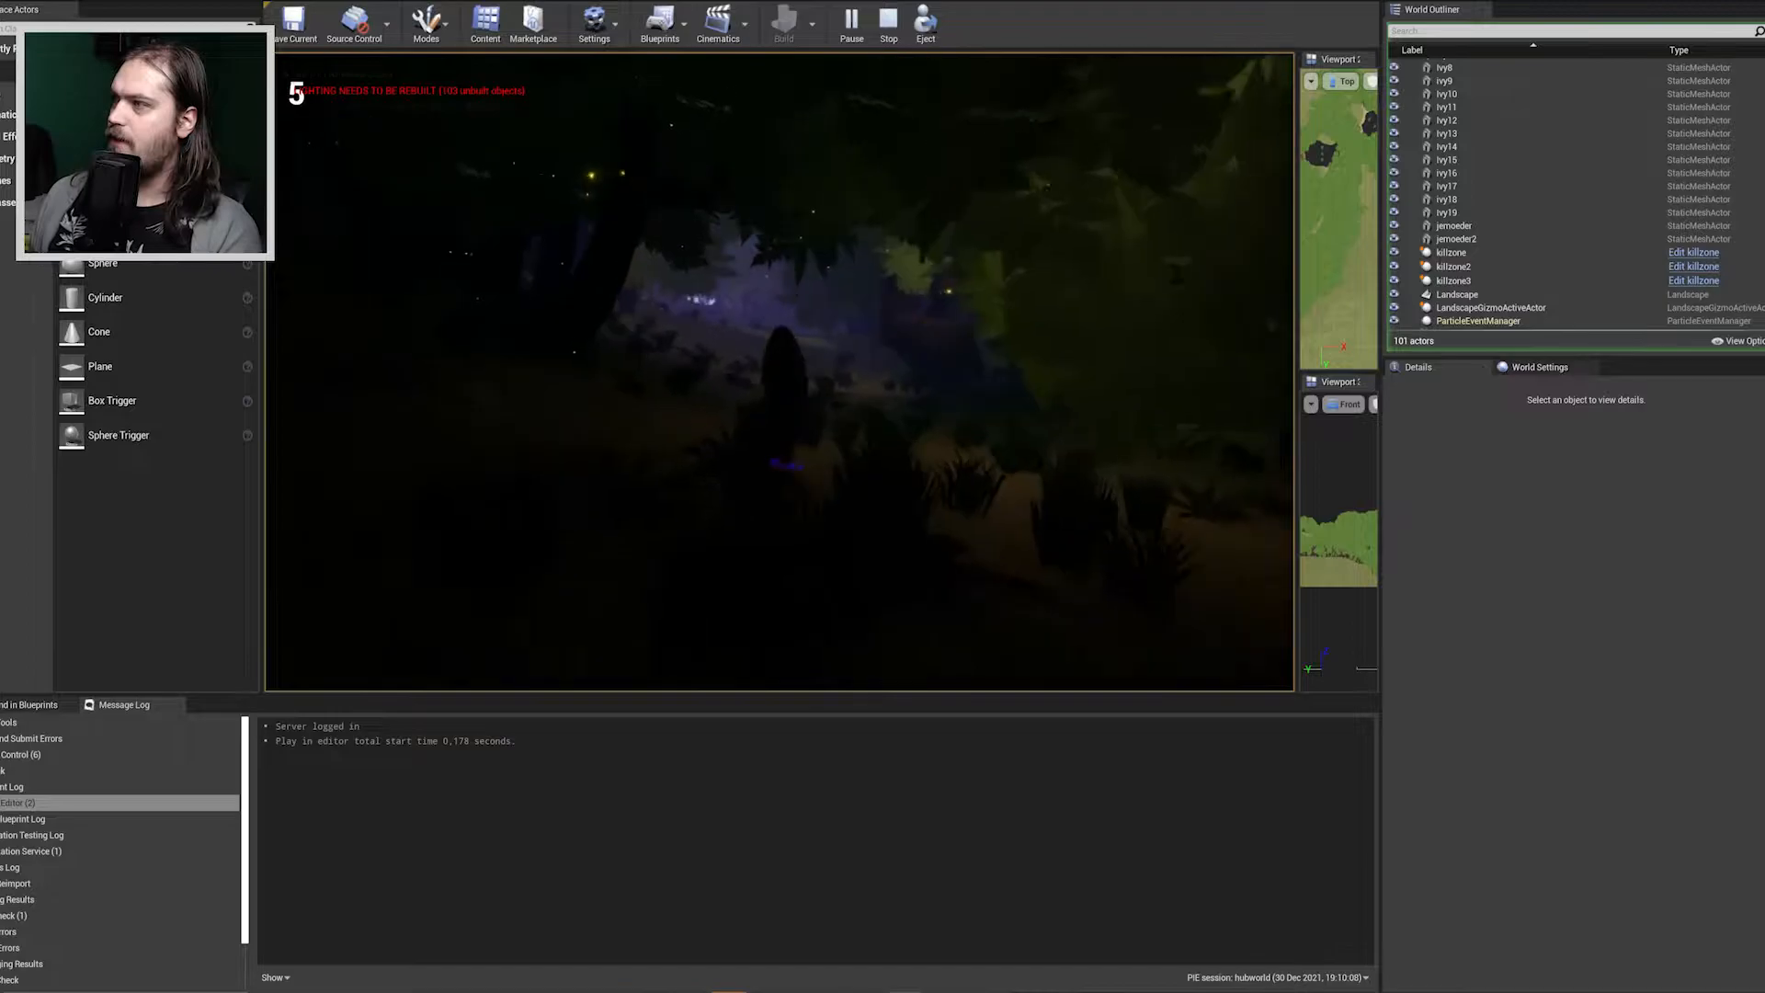
key(w)
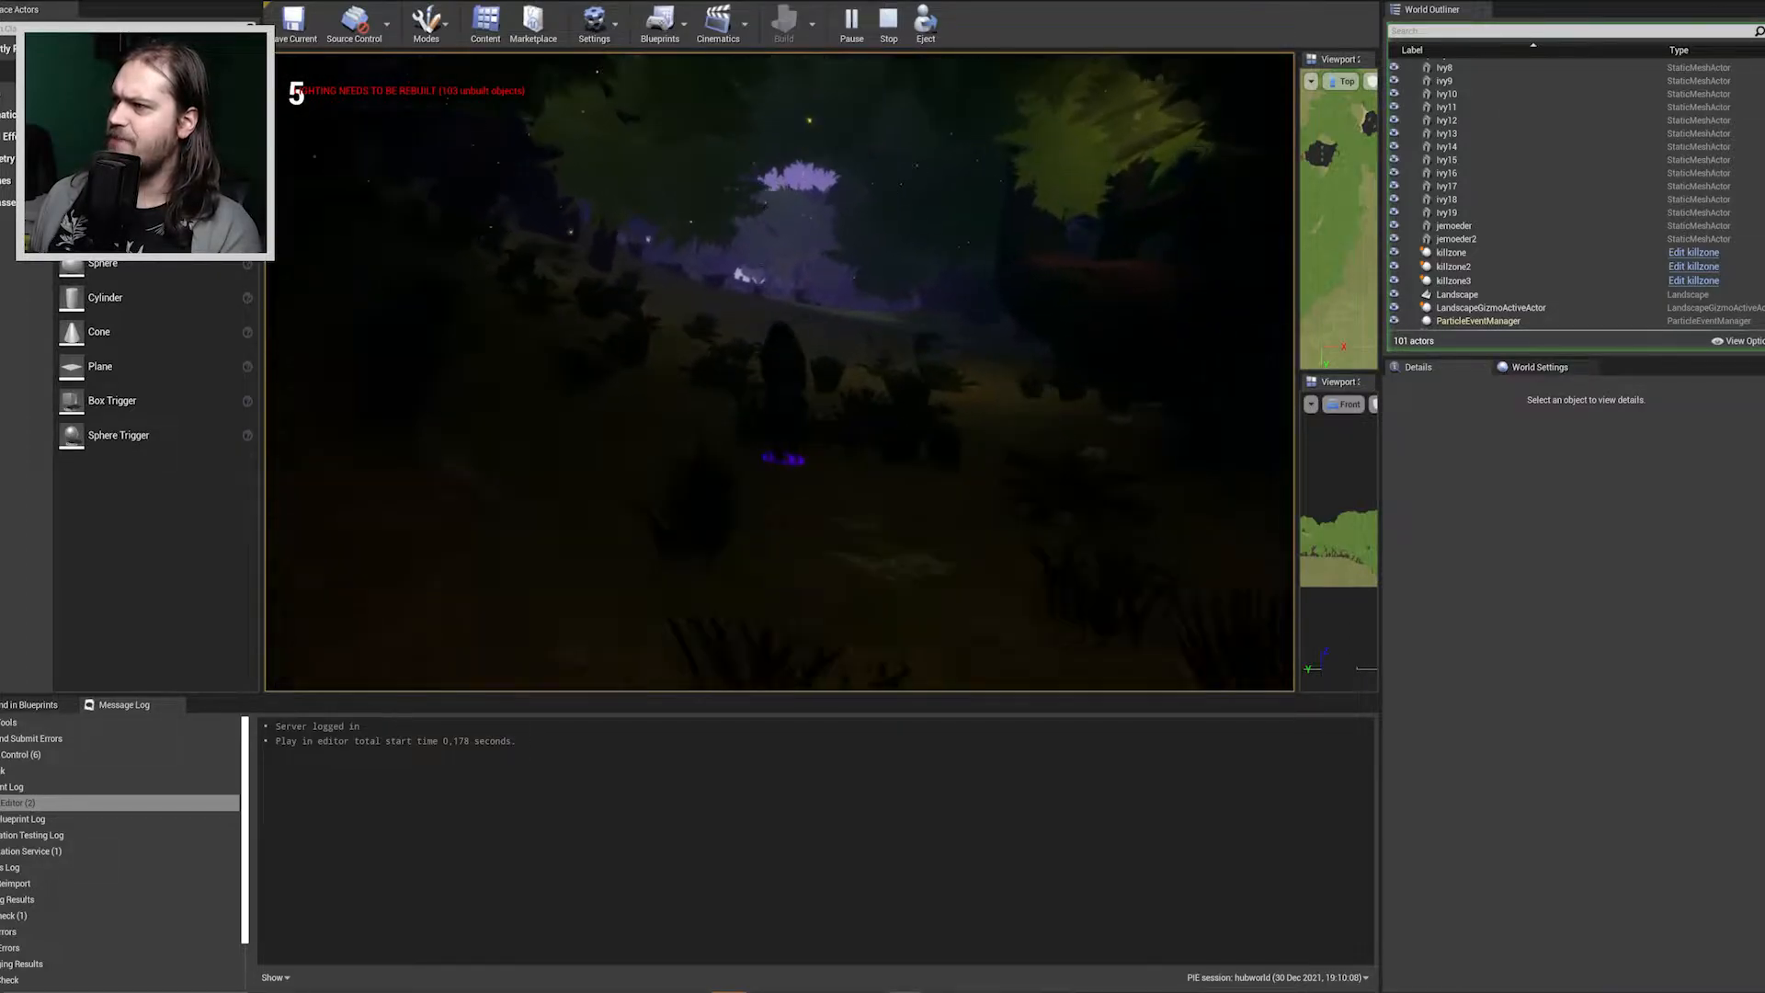
key(w)
key(space)
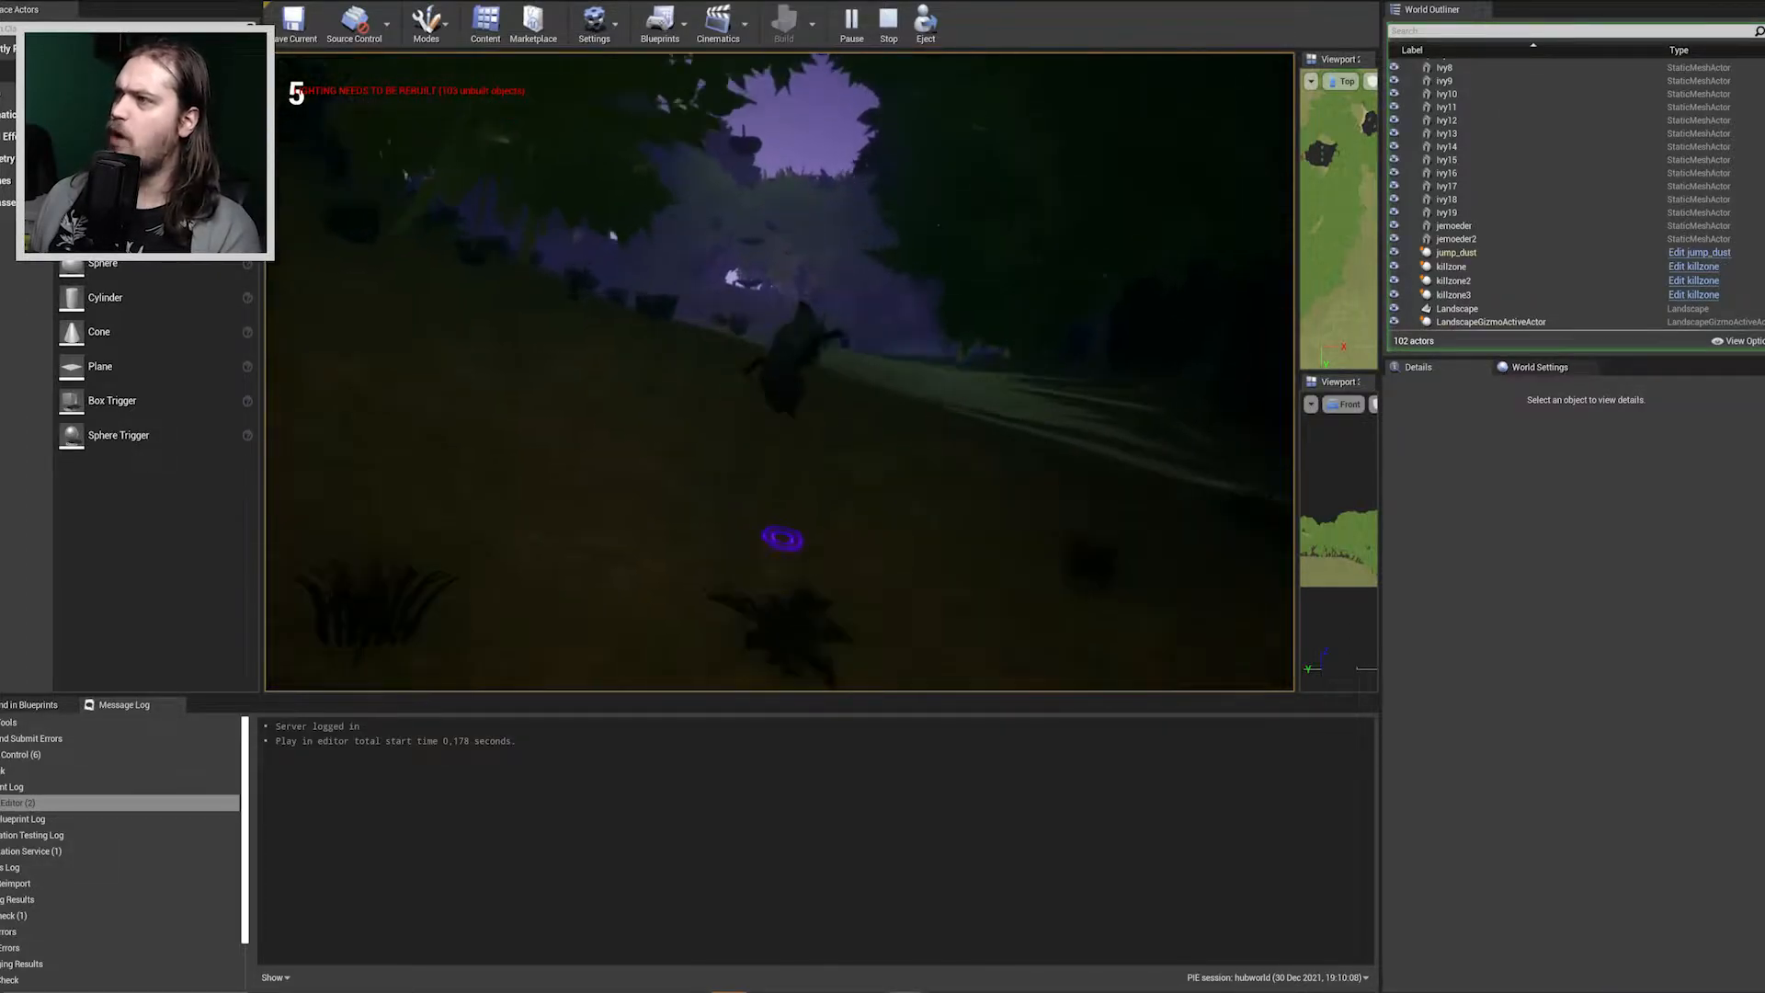
key(w)
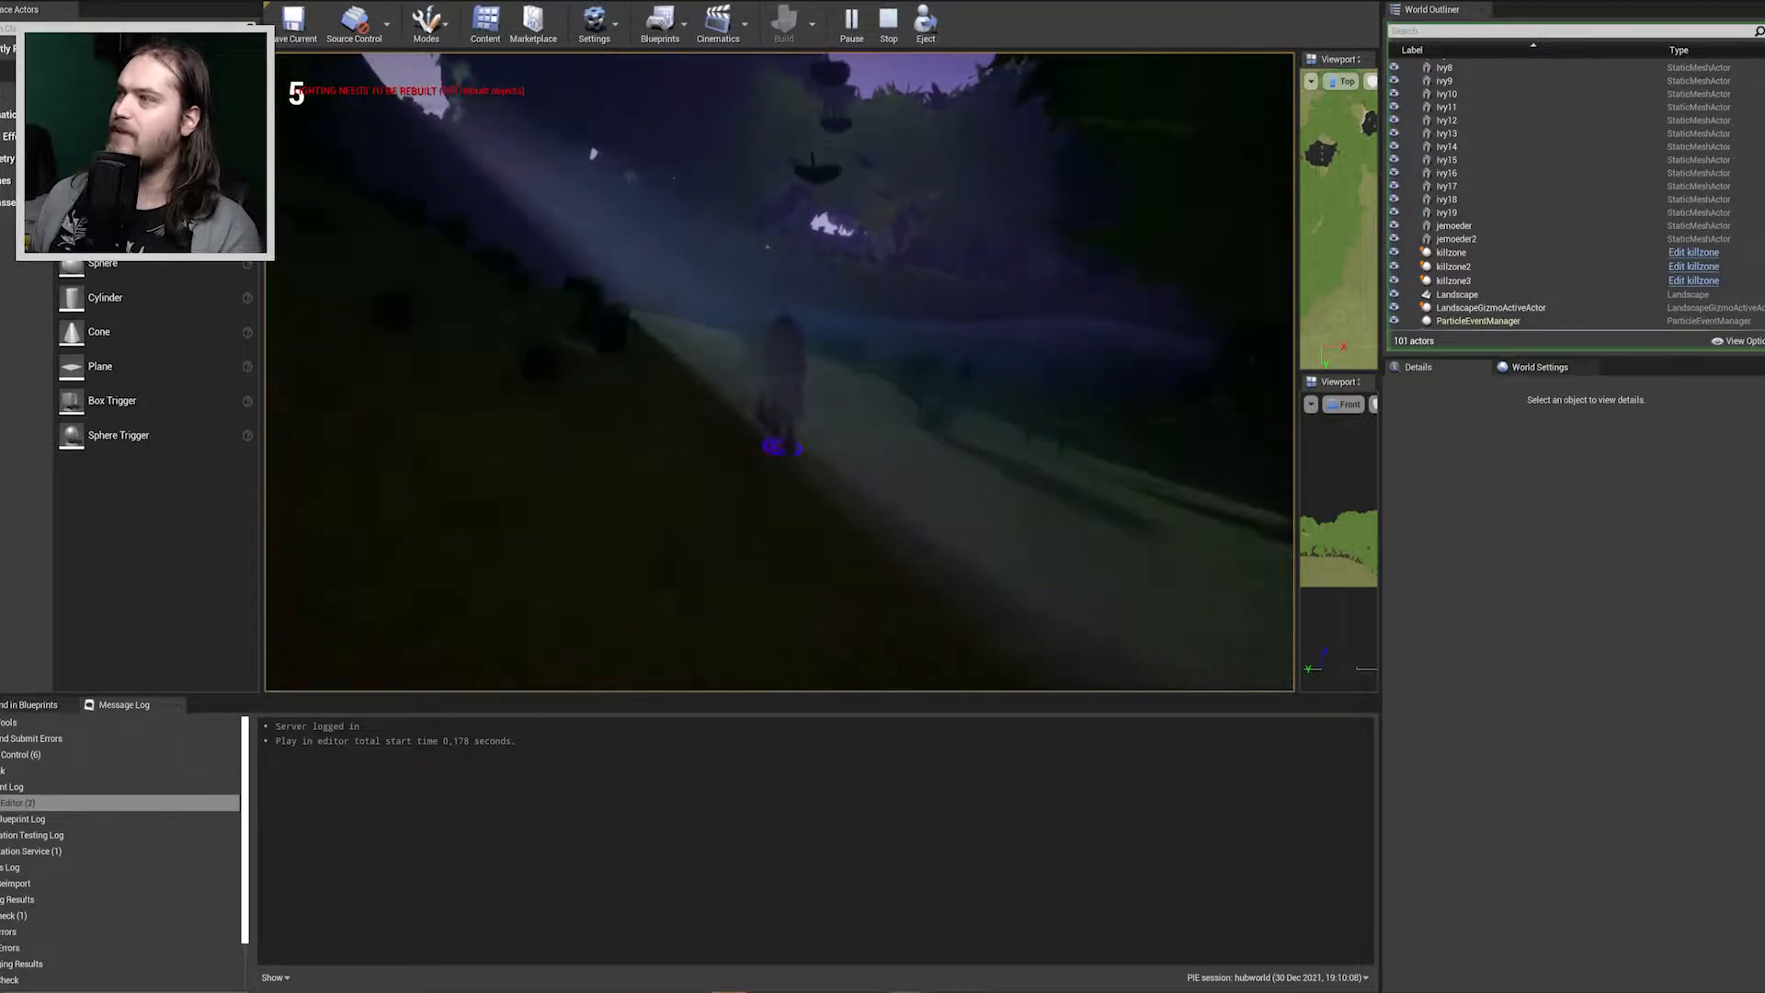
Jump the character across the floating platforms over the water and continue onto the grassy slope on the far side.
key(w)
key(space)
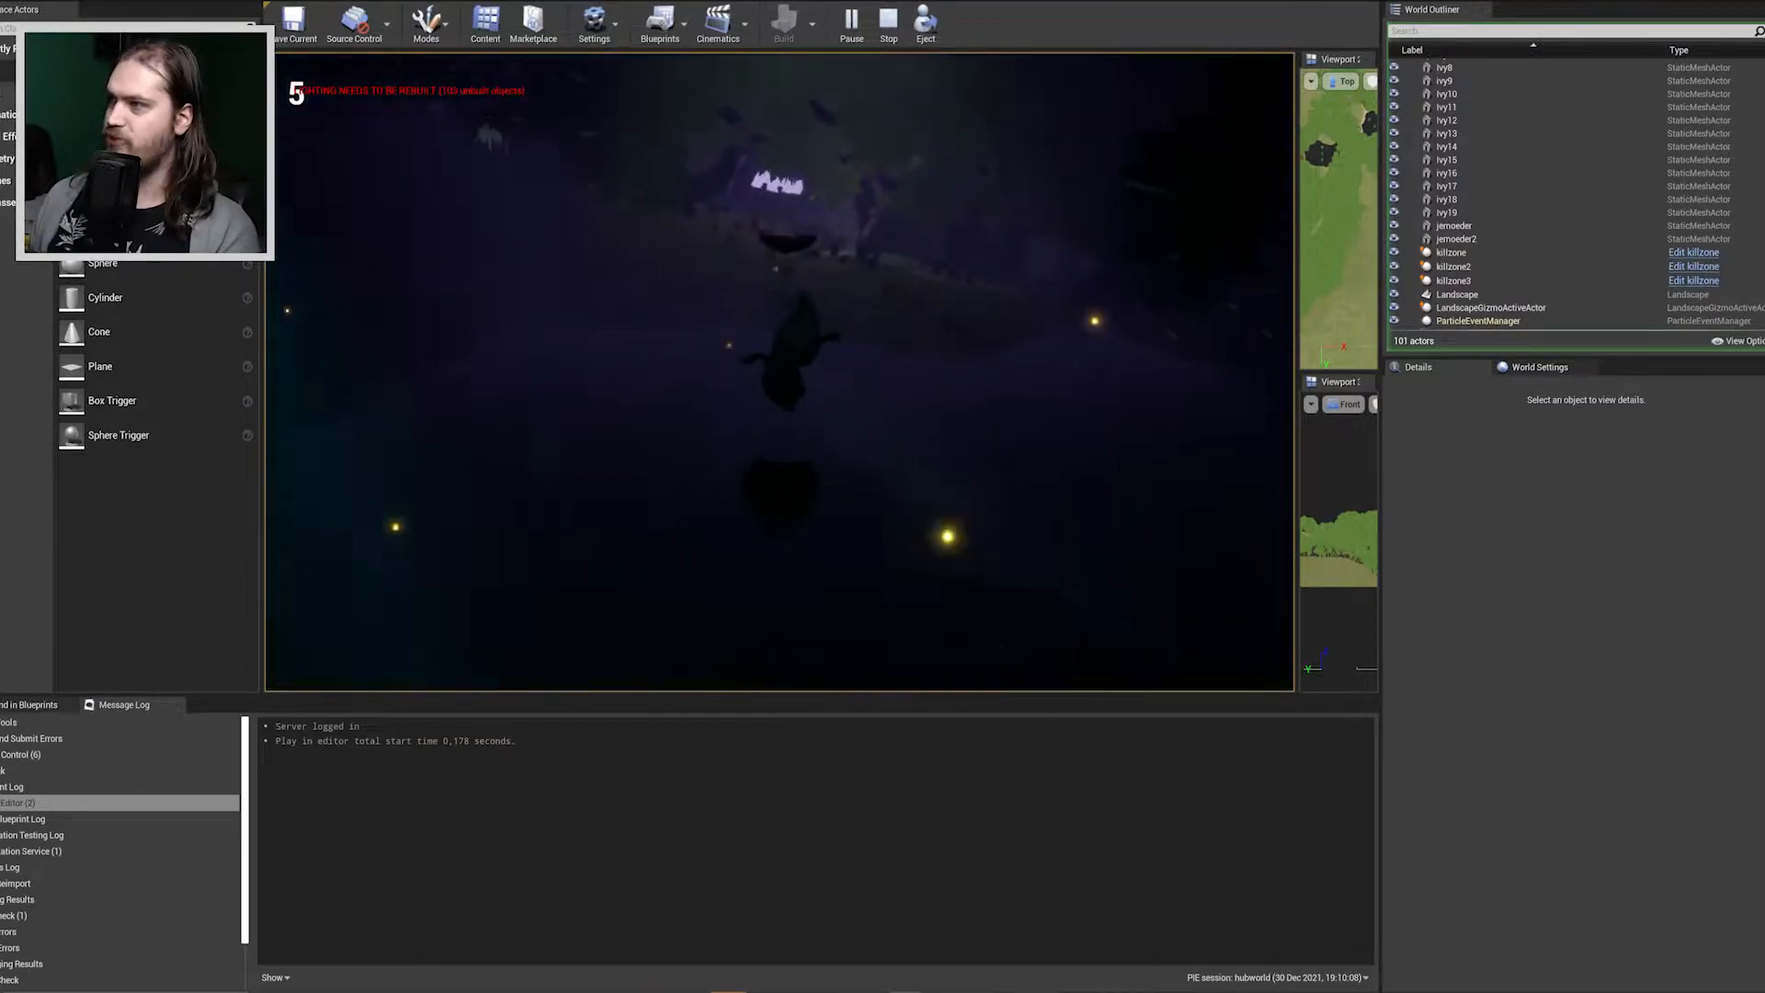
key(w)
key(w)
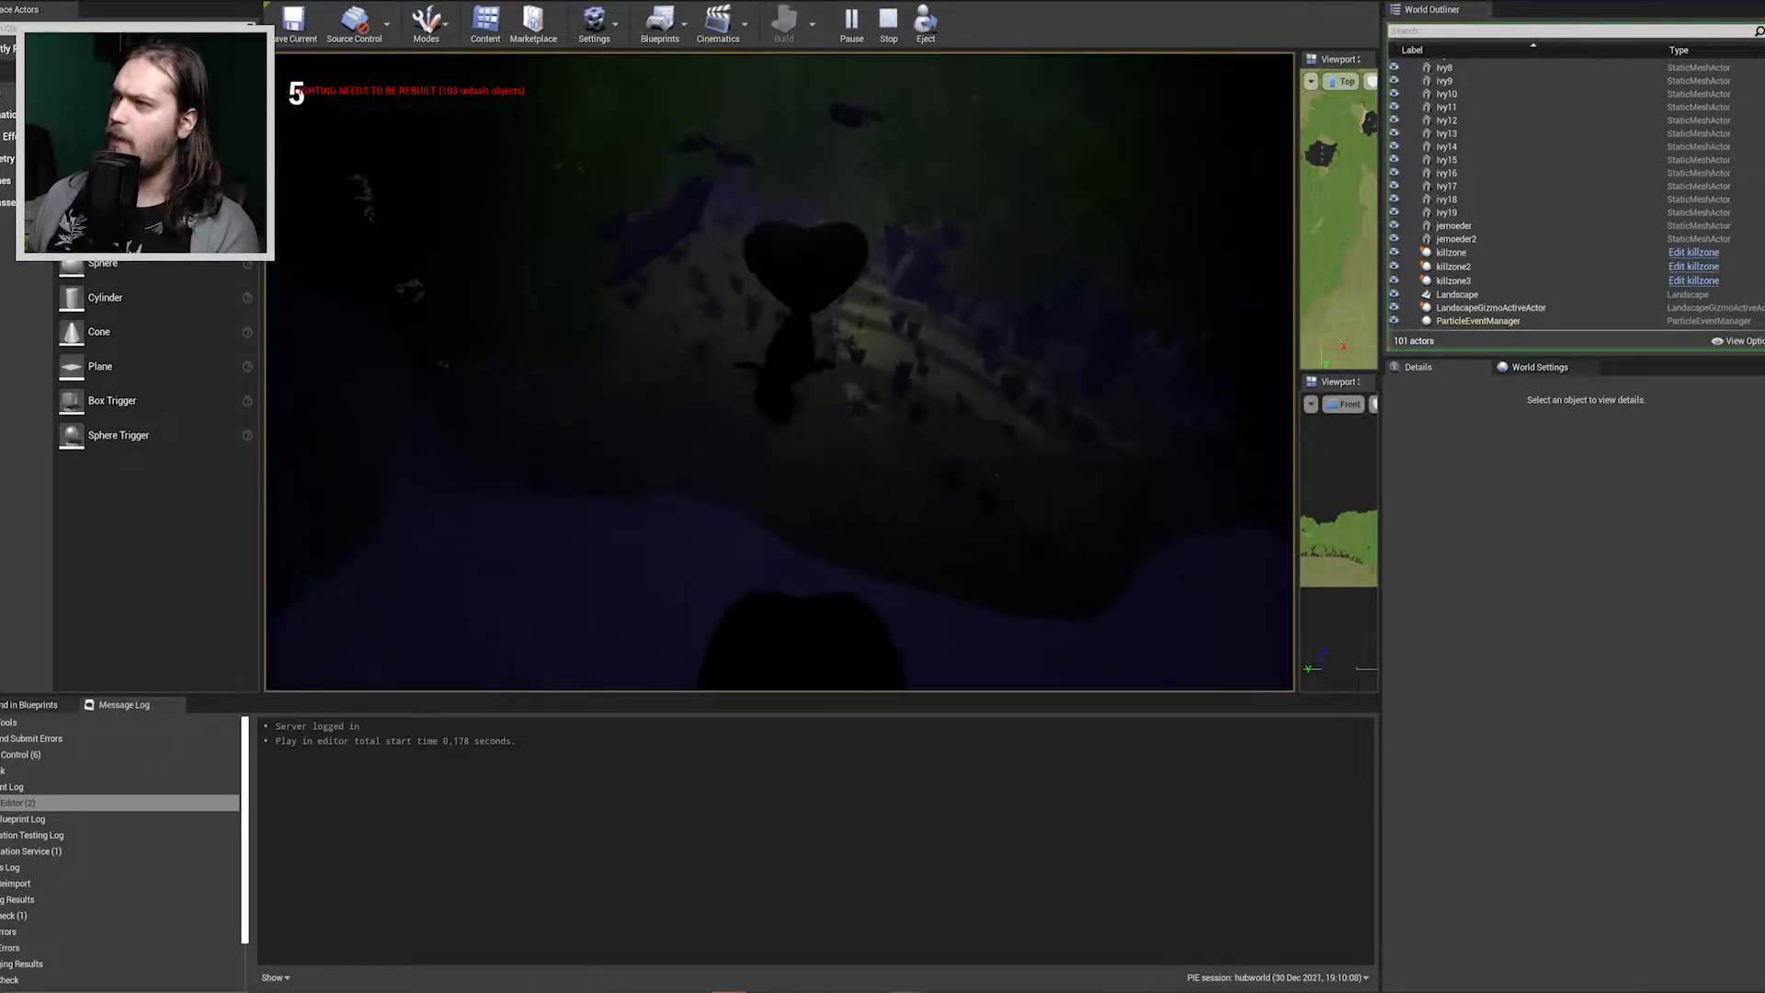
key(w)
key(space)
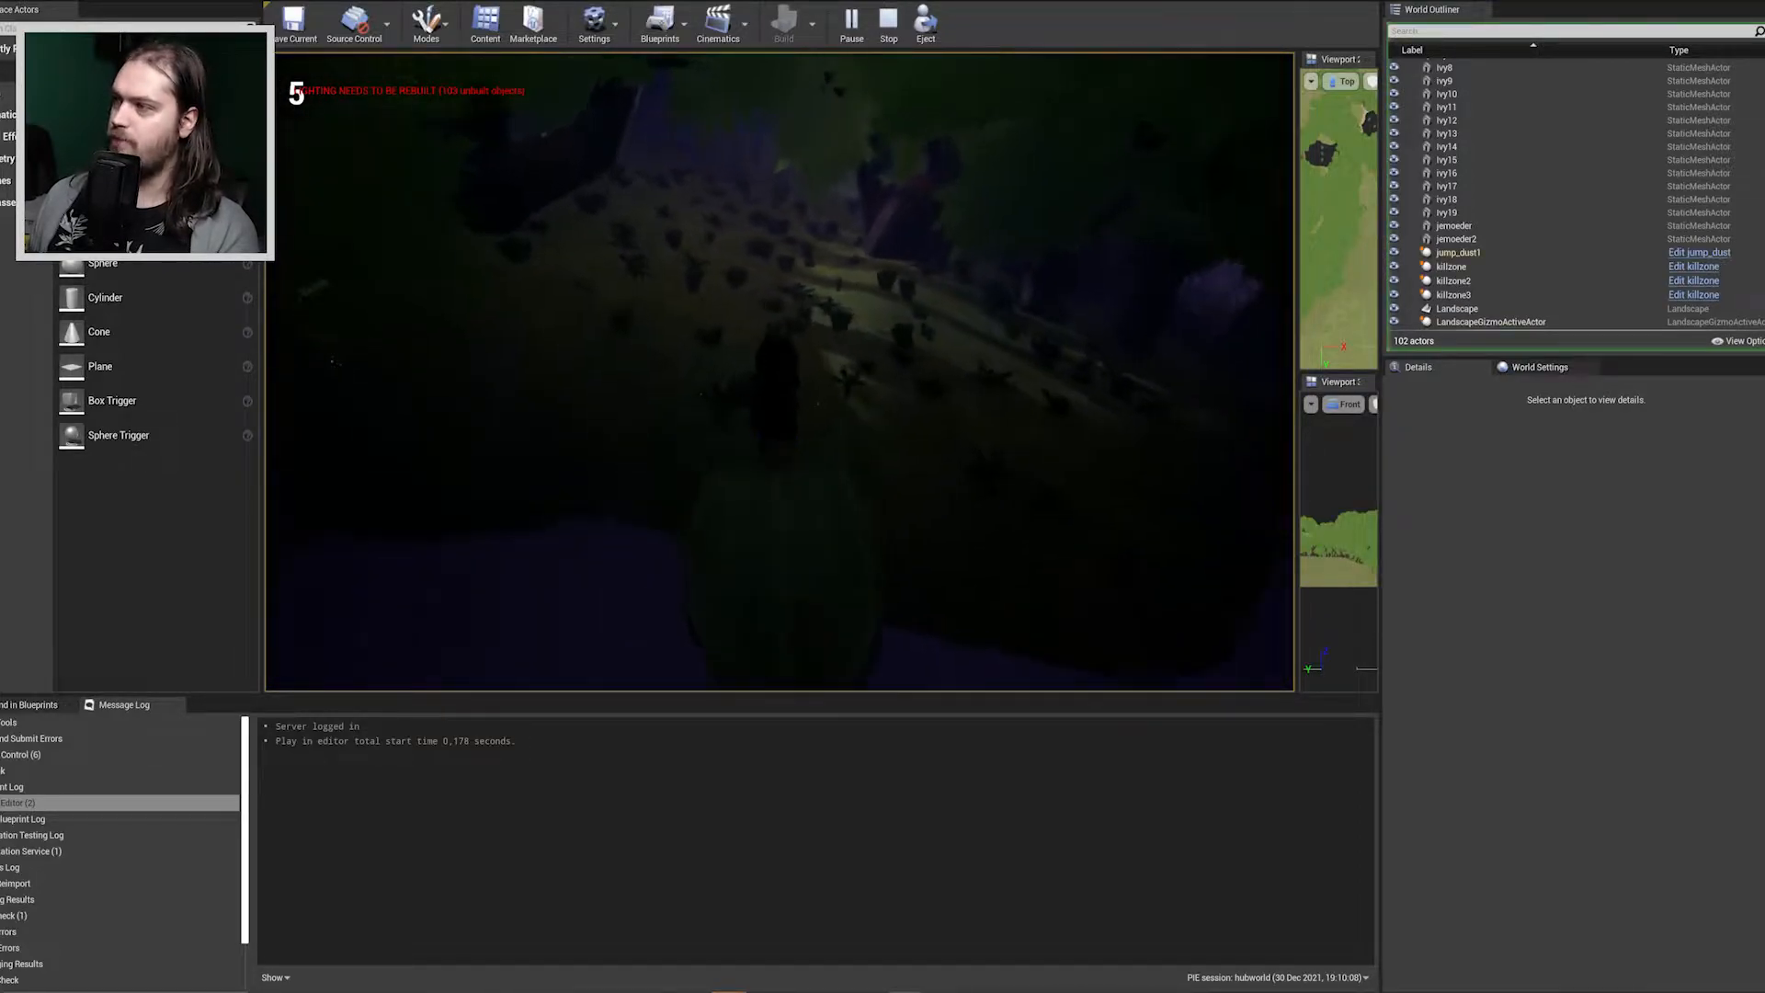
key(w)
key(space)
key(space)
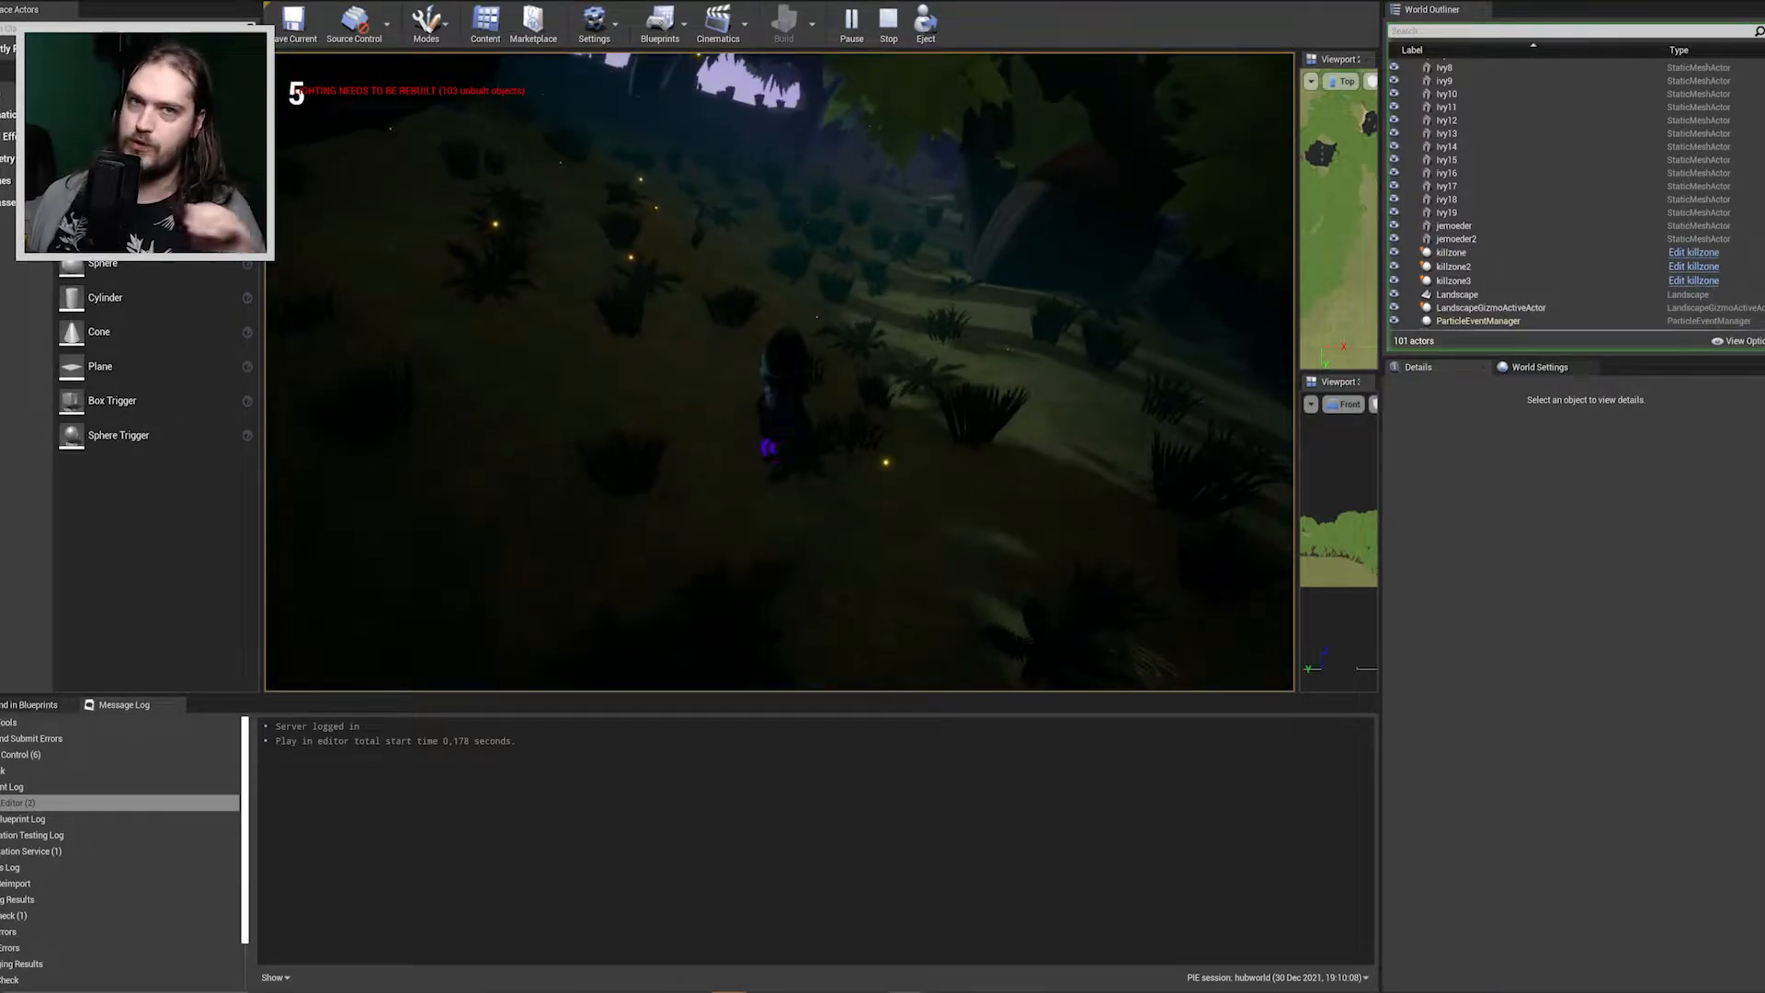
Jump the character beside the large foliage and run on through the dark forest to inspect the level.
key(w)
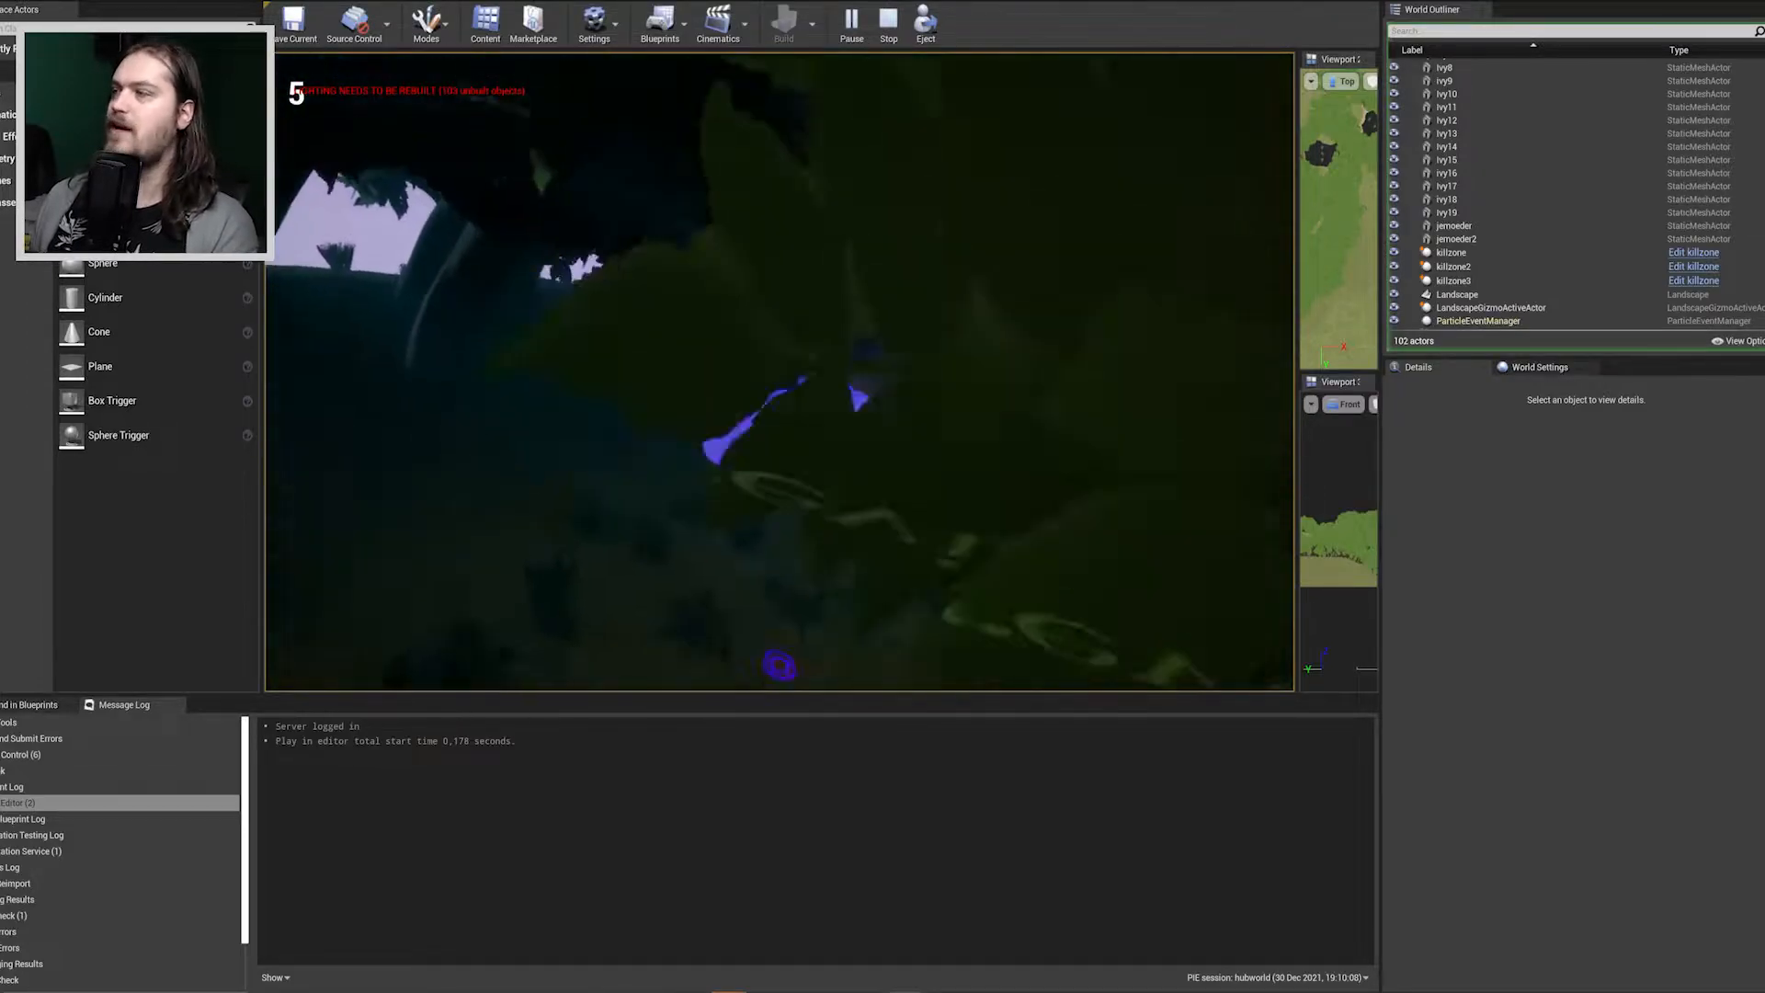
key(space)
key(w)
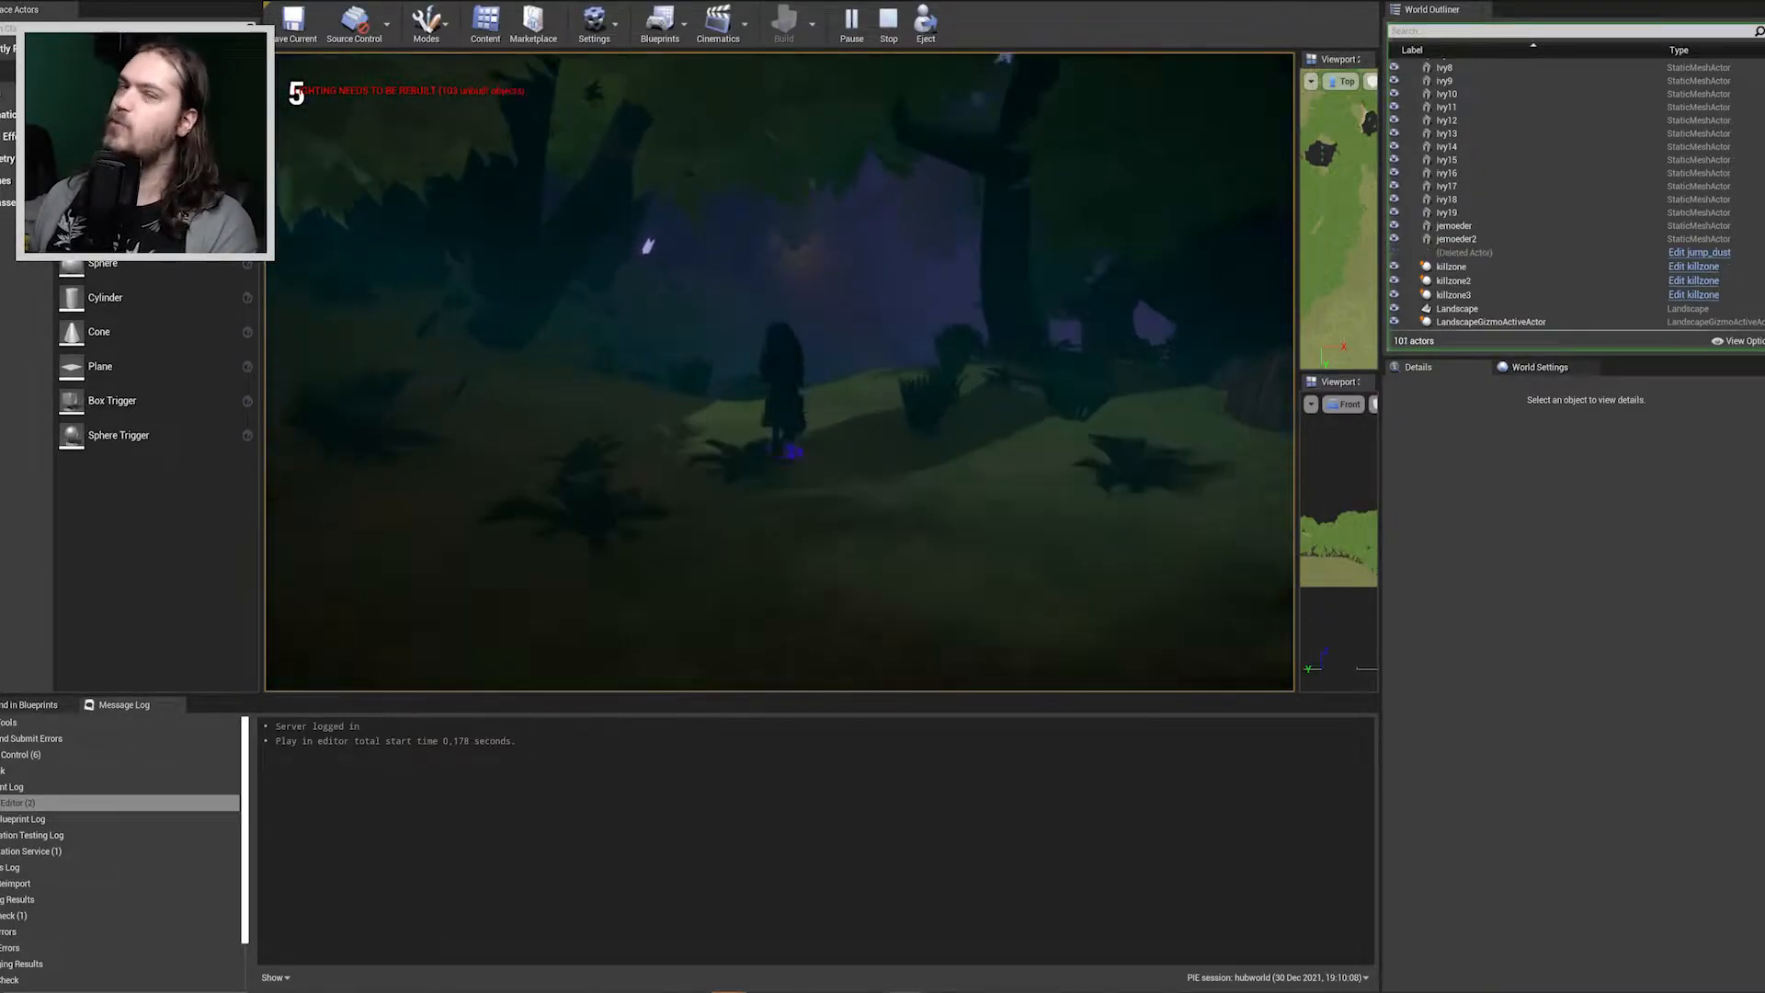
key(w)
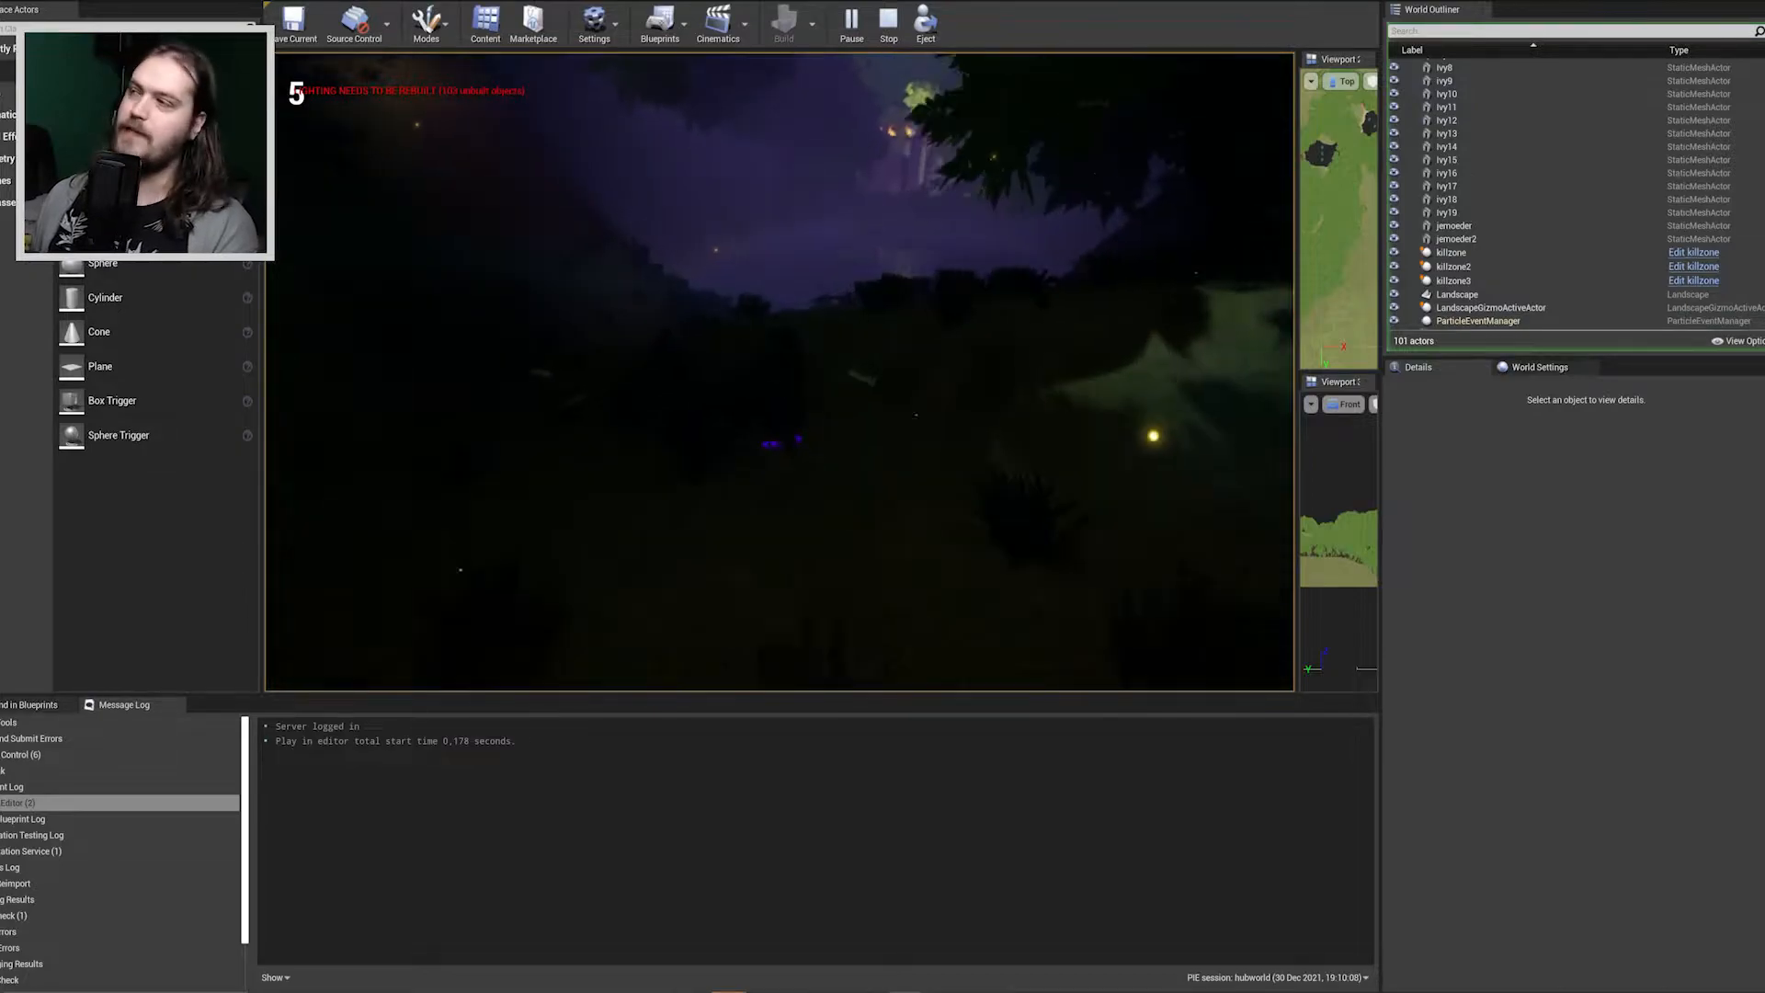
key(w)
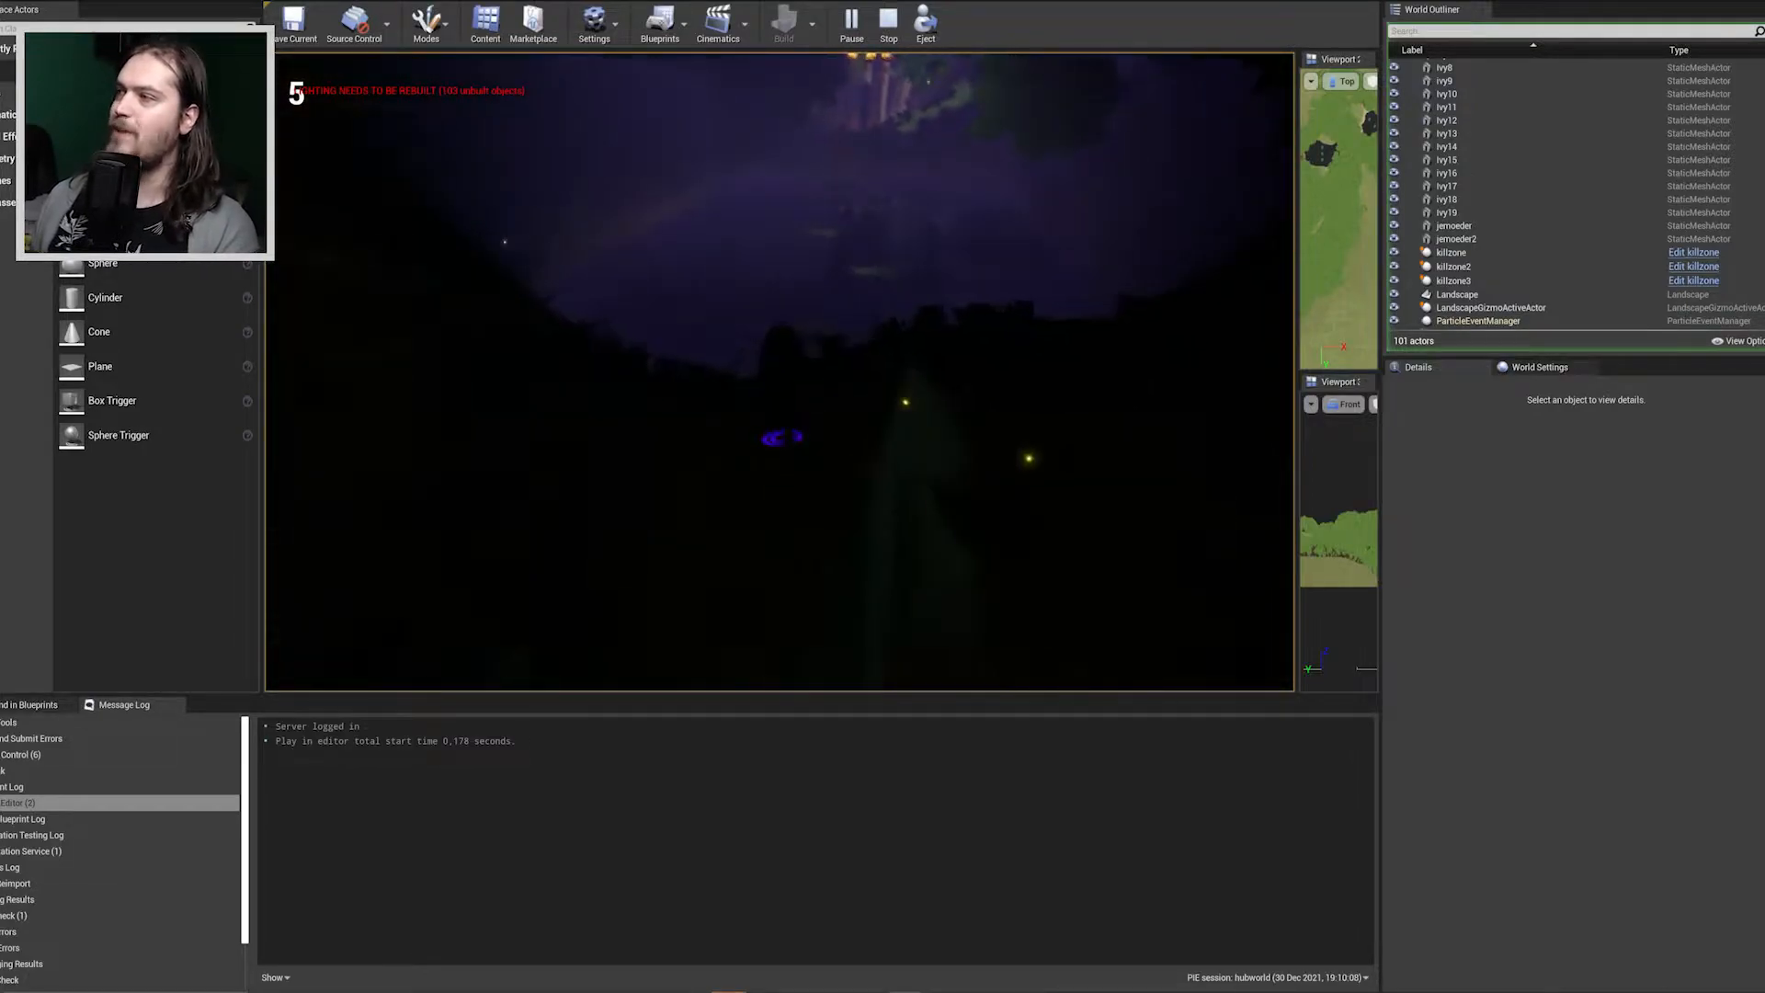
key(w)
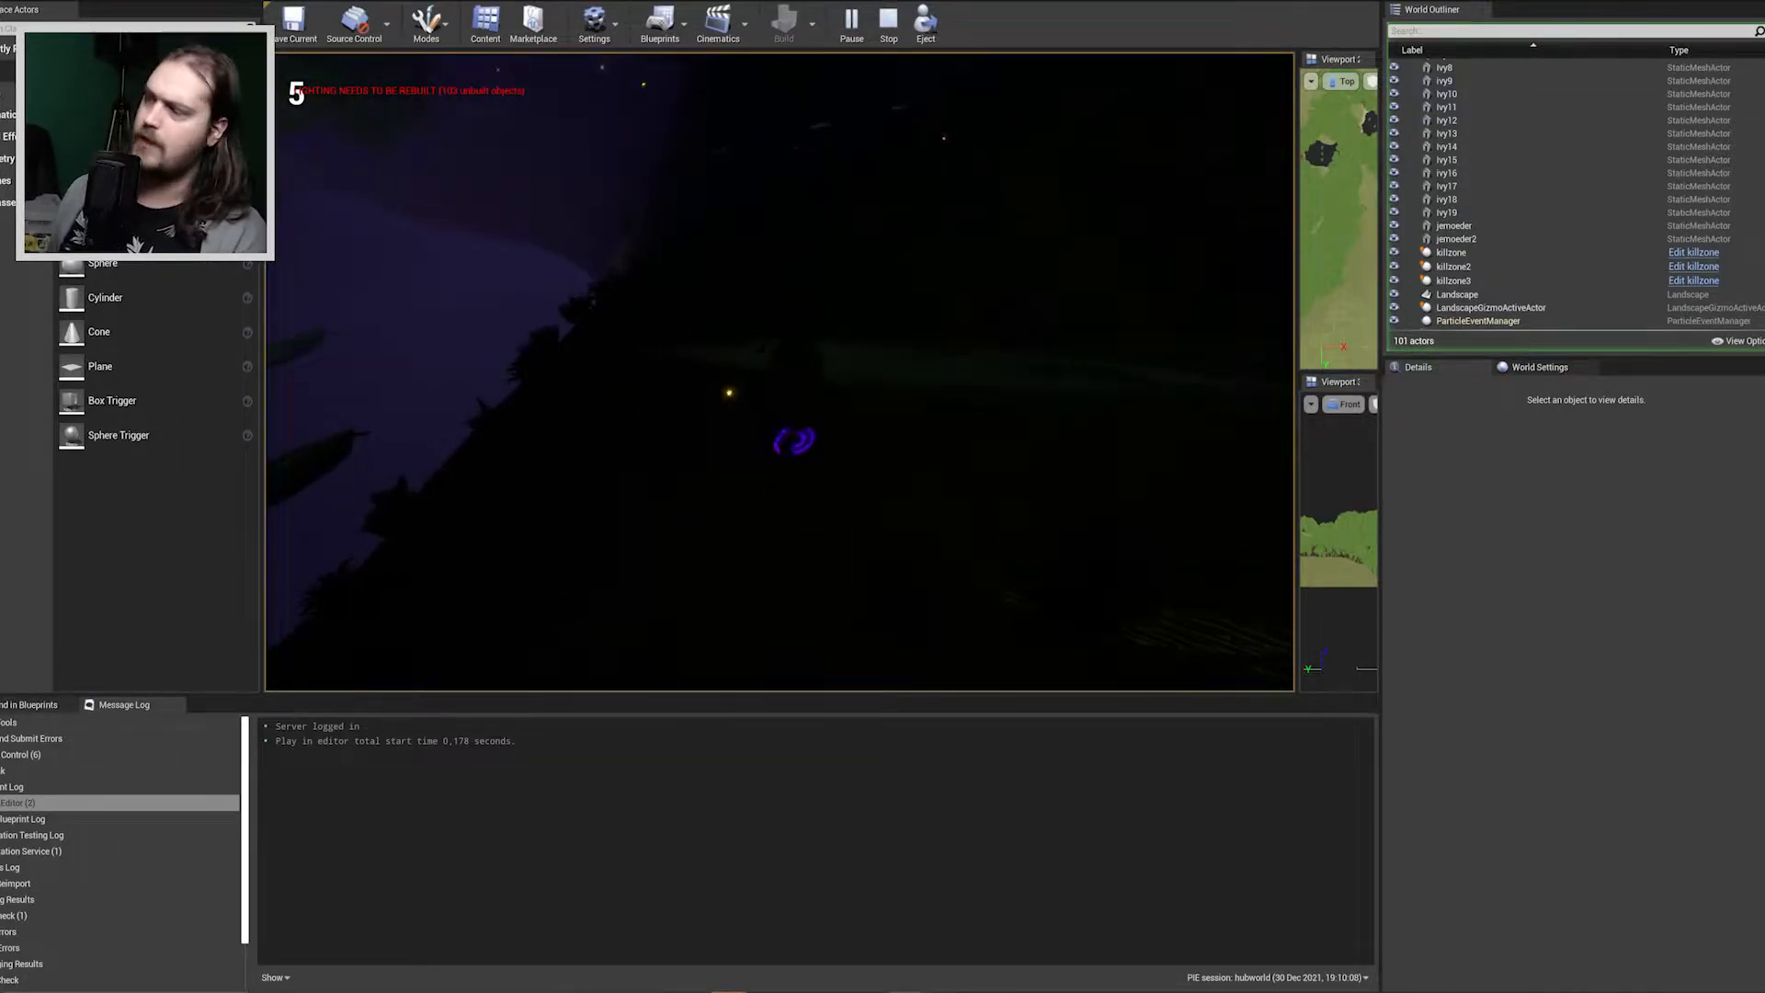
key(w)
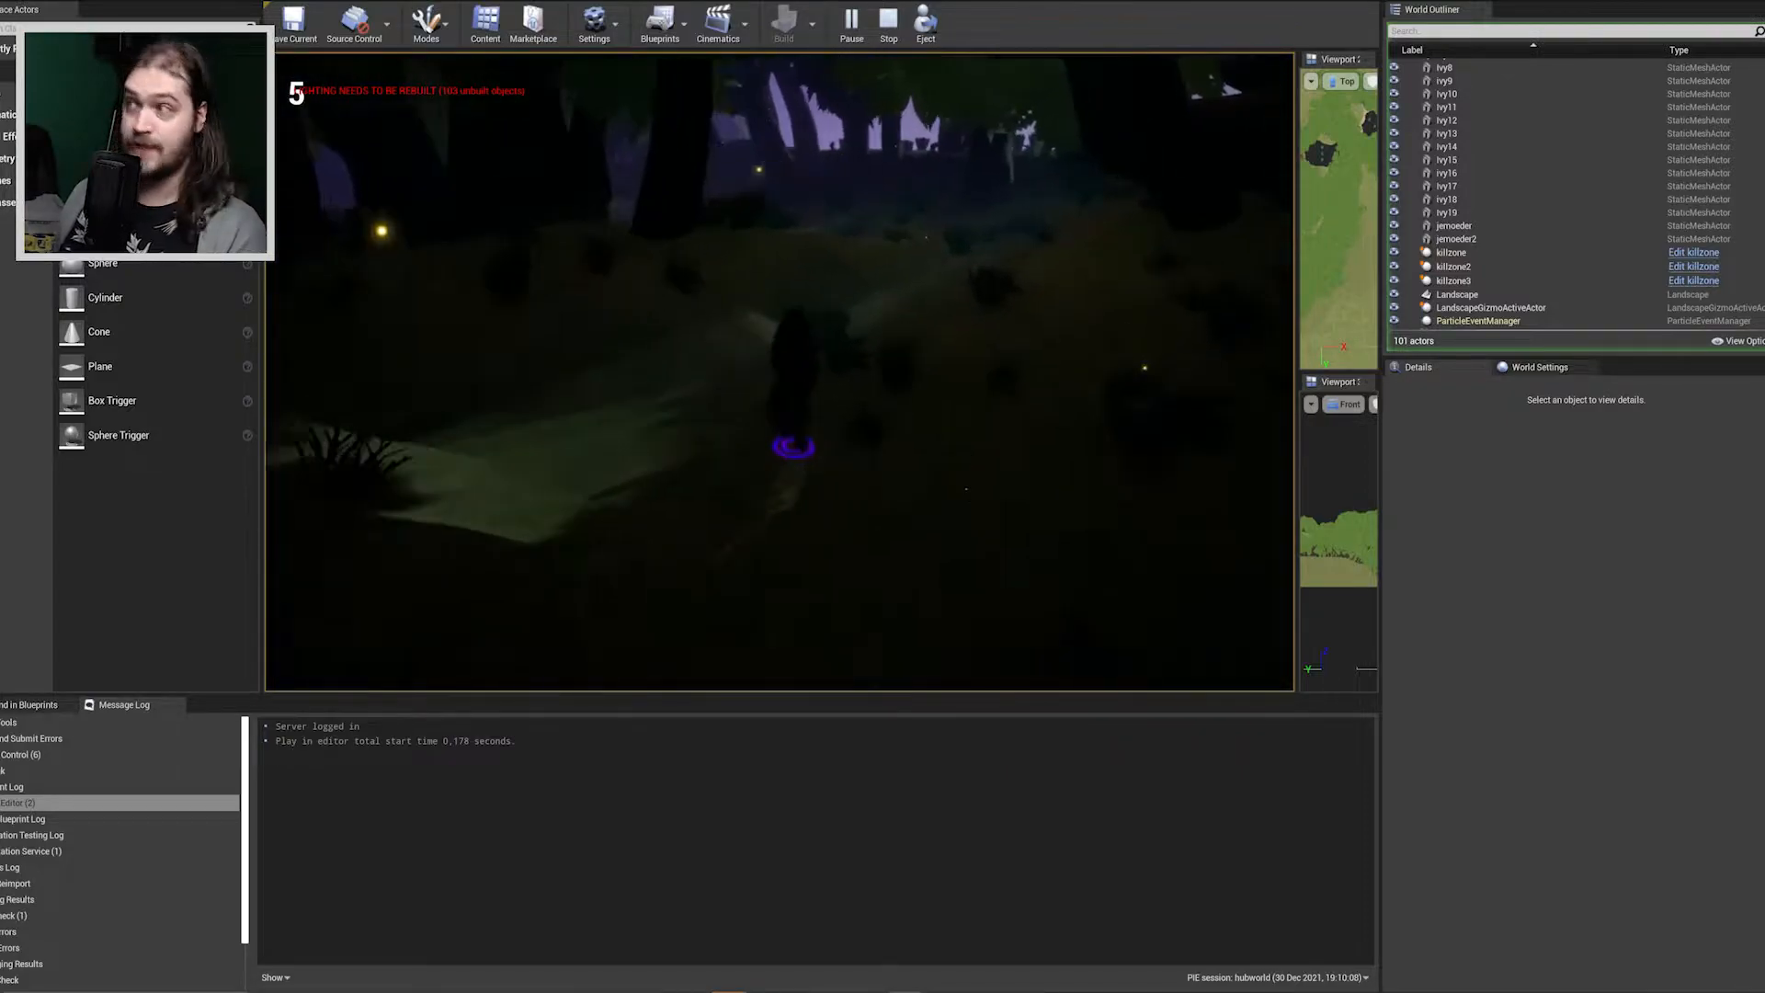
Run and jump the character through the forest clearing up to the edge of the water.
key(w)
key(space)
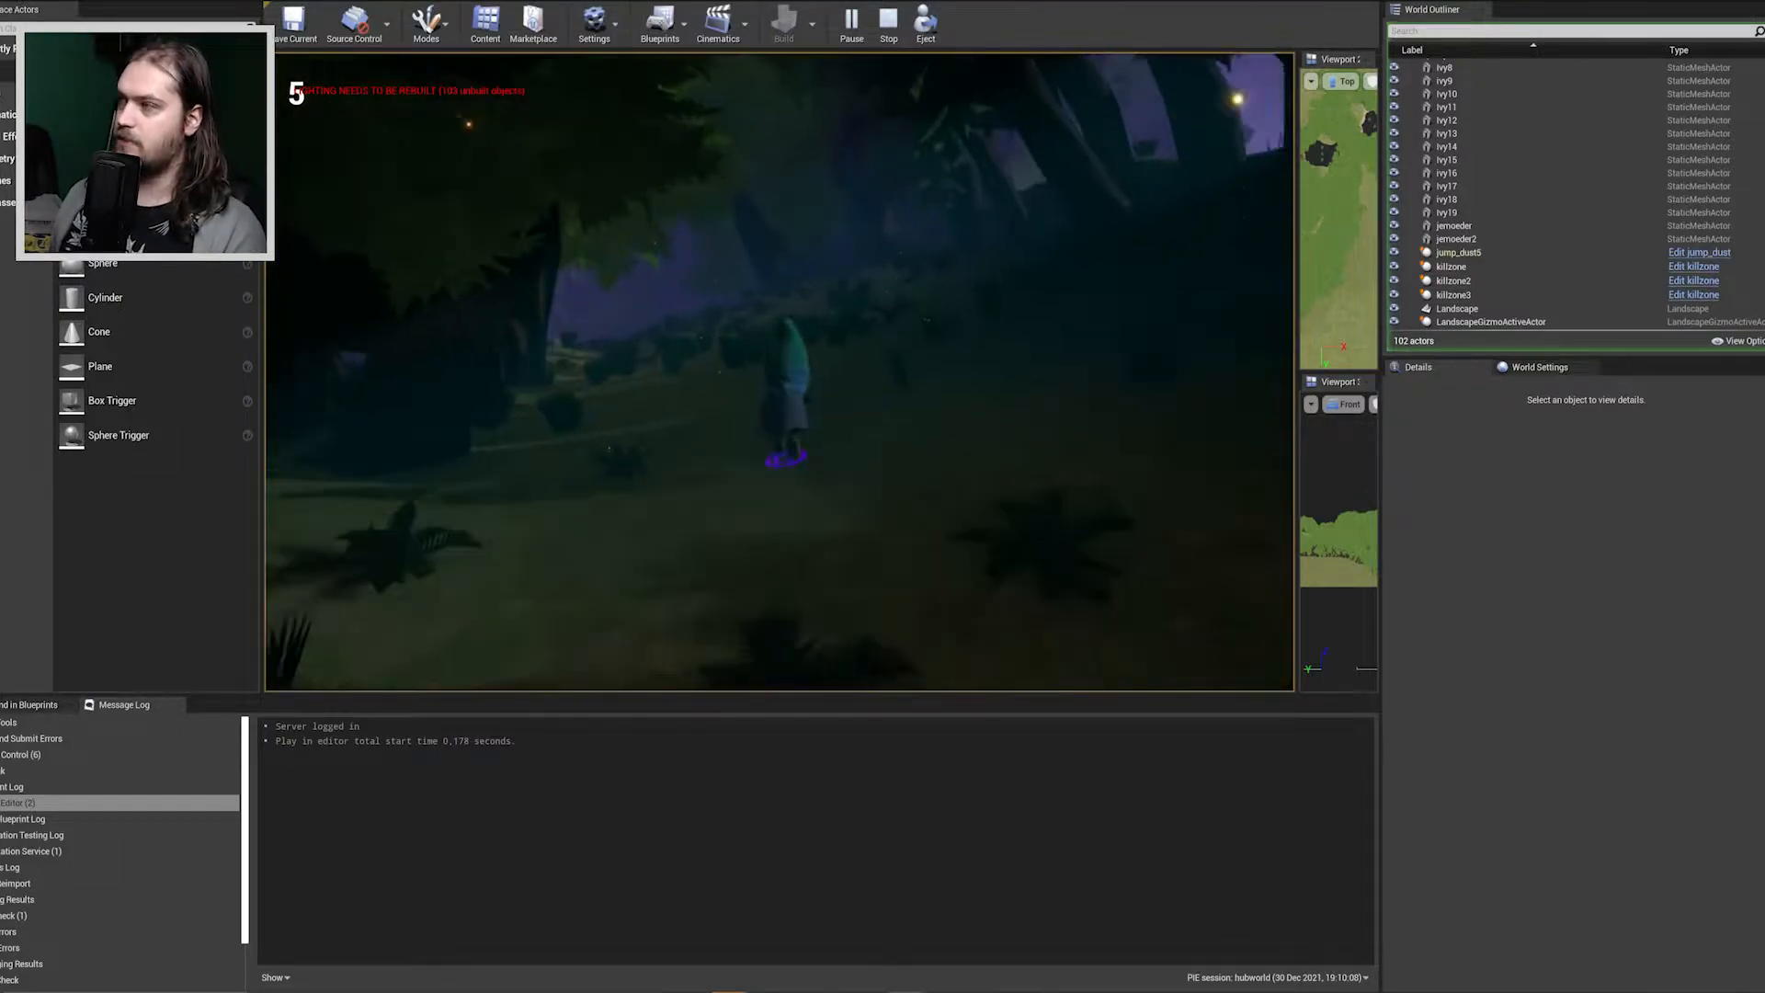
key(w)
key(space)
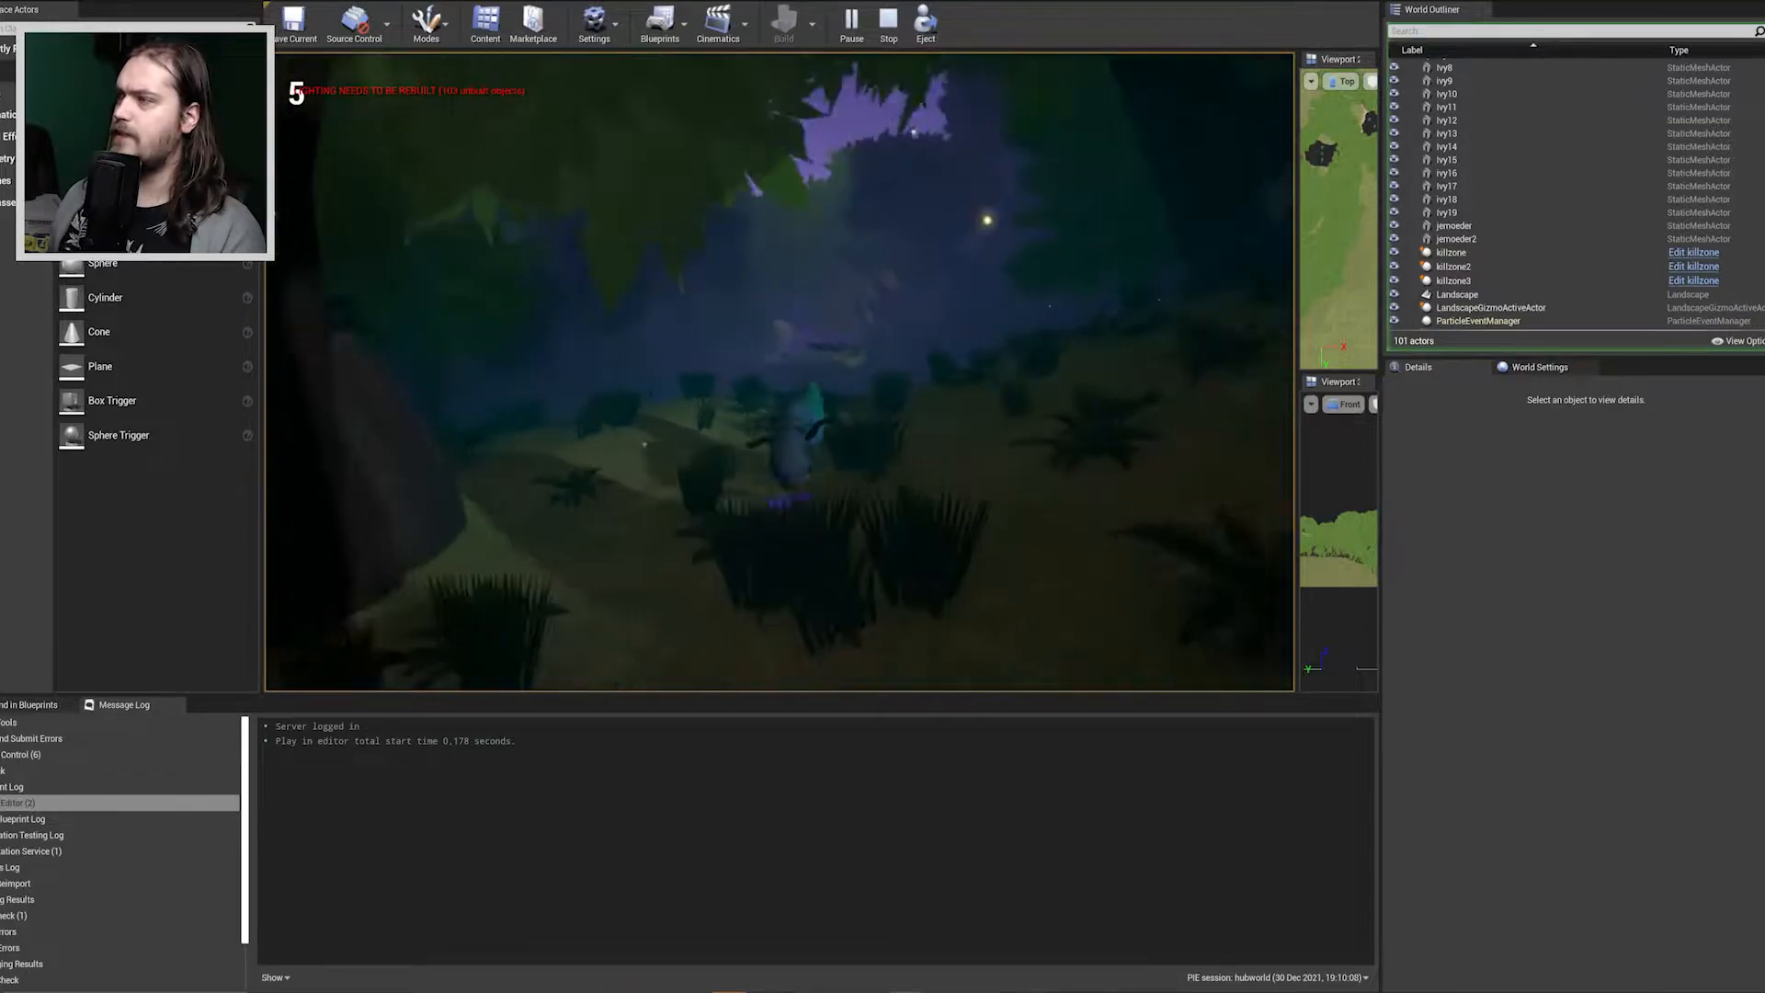
key(w)
key(space)
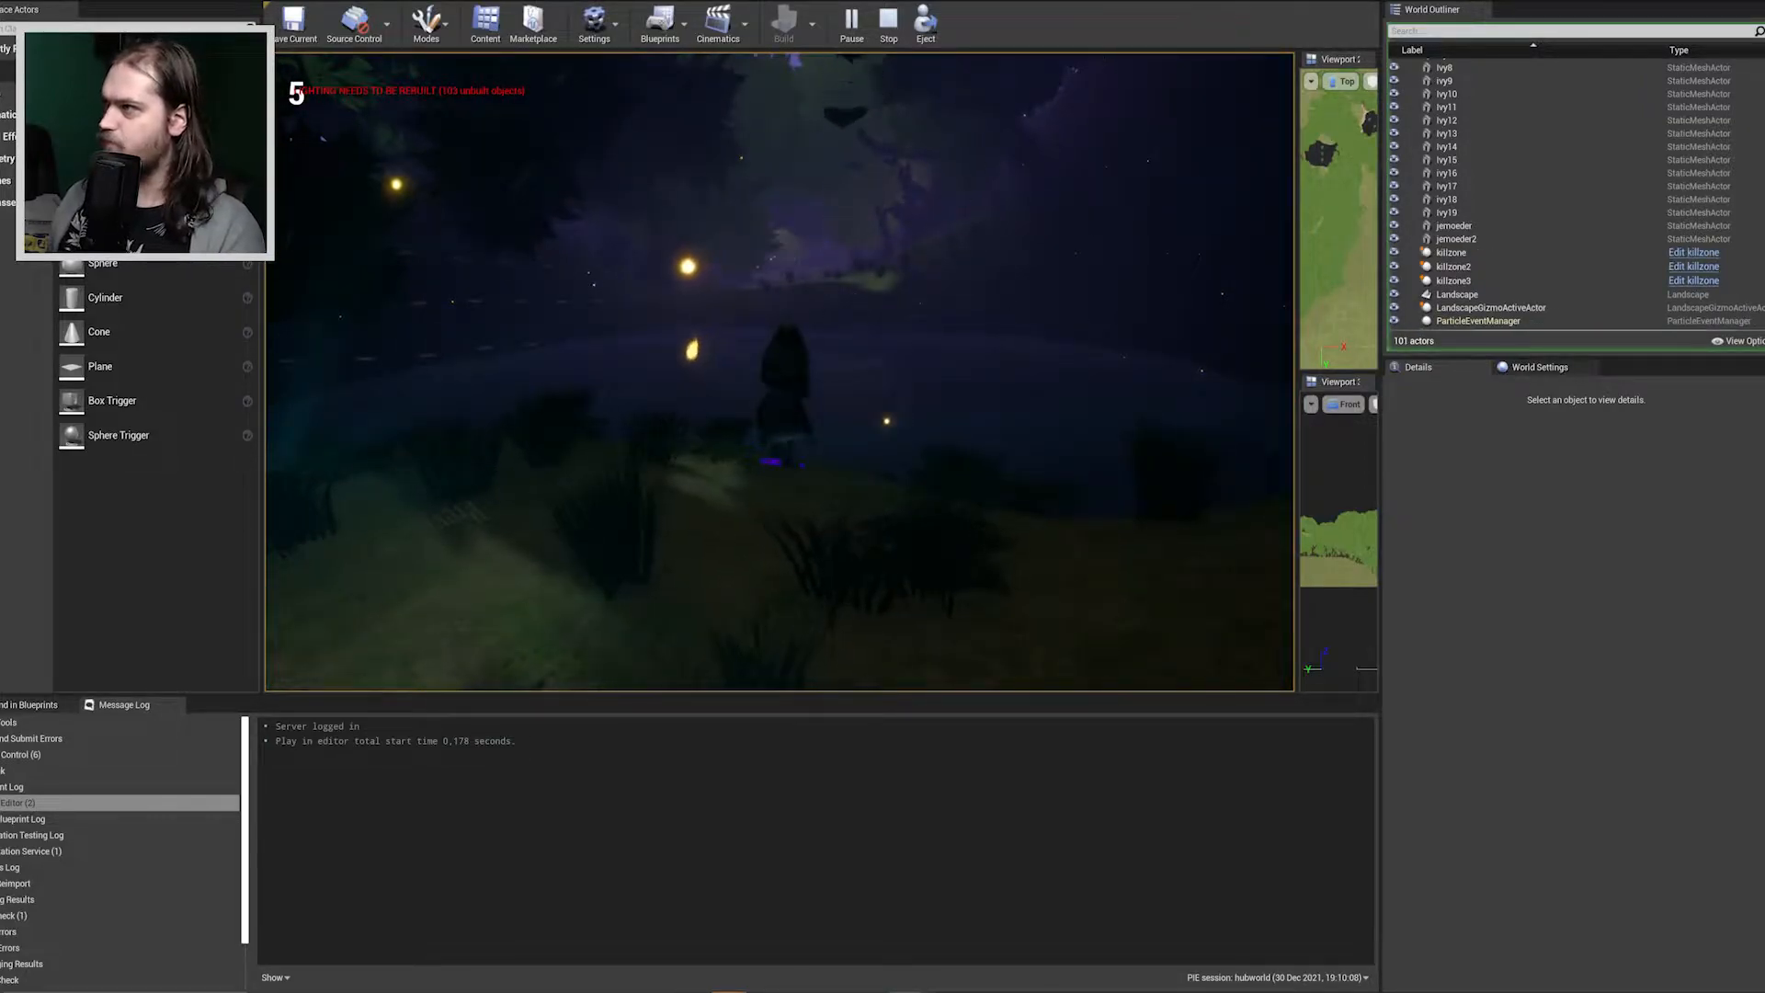
Jump the character from the water's edge across the rounded platforms in the water and onto the far bank.
key(space)
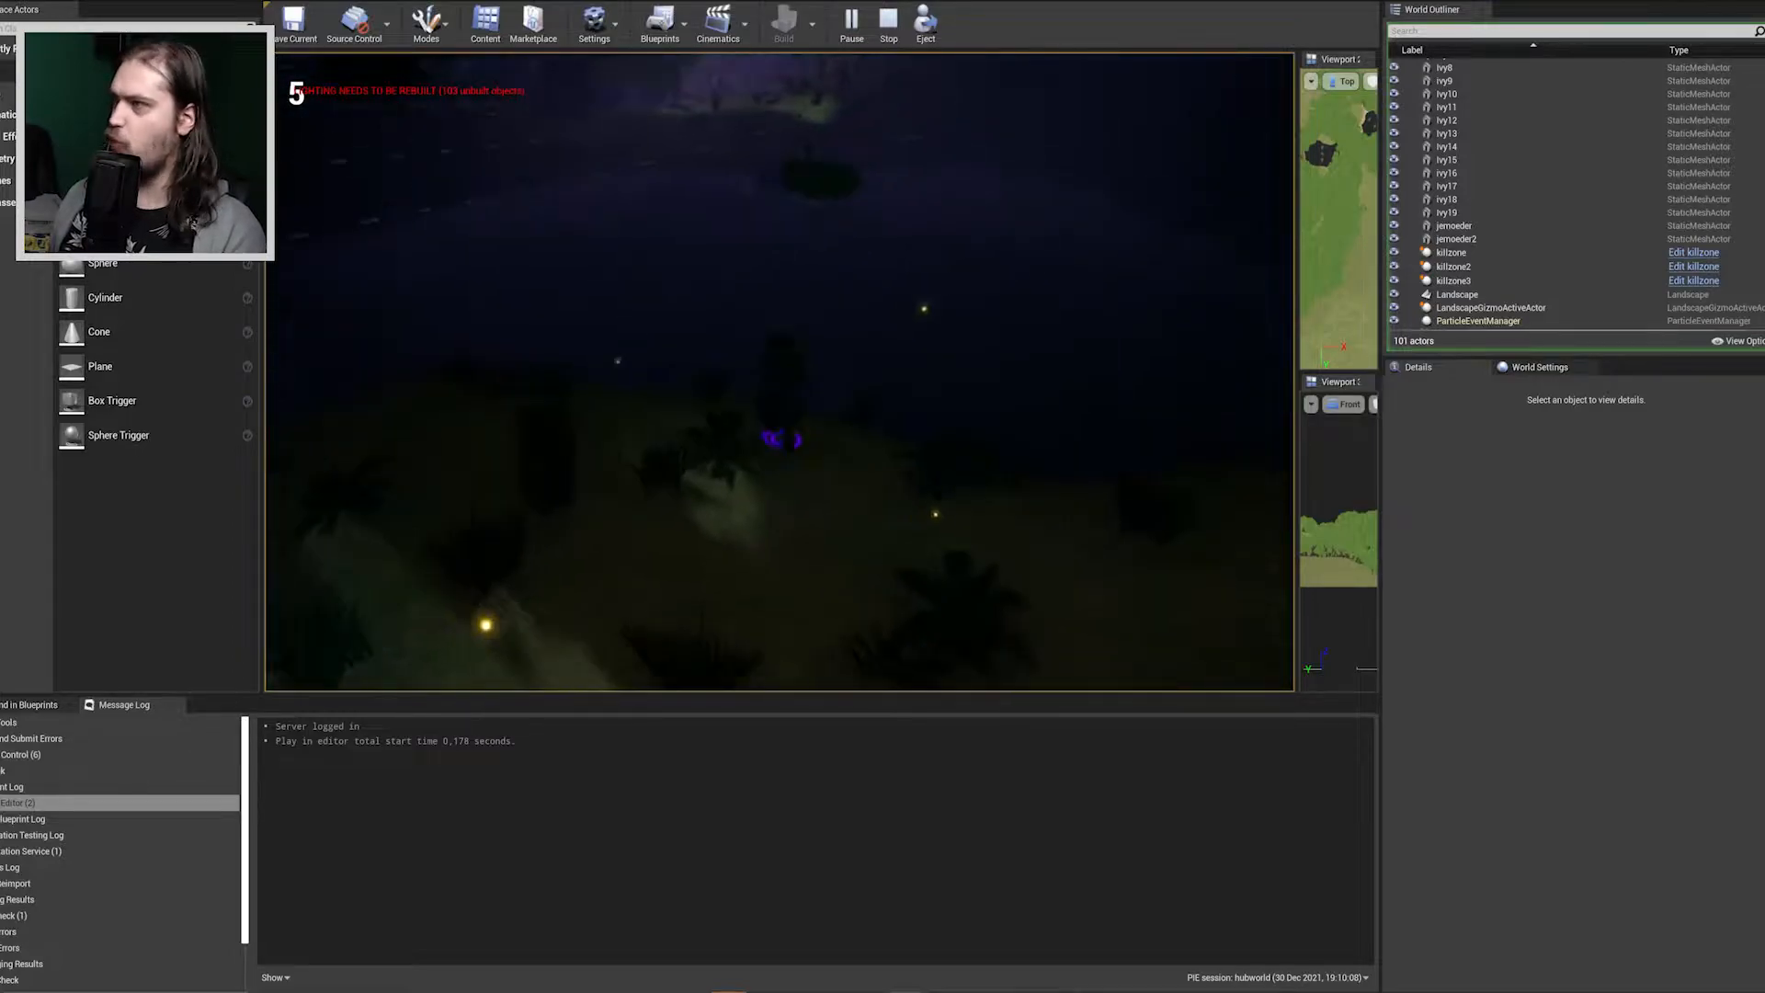
key(w)
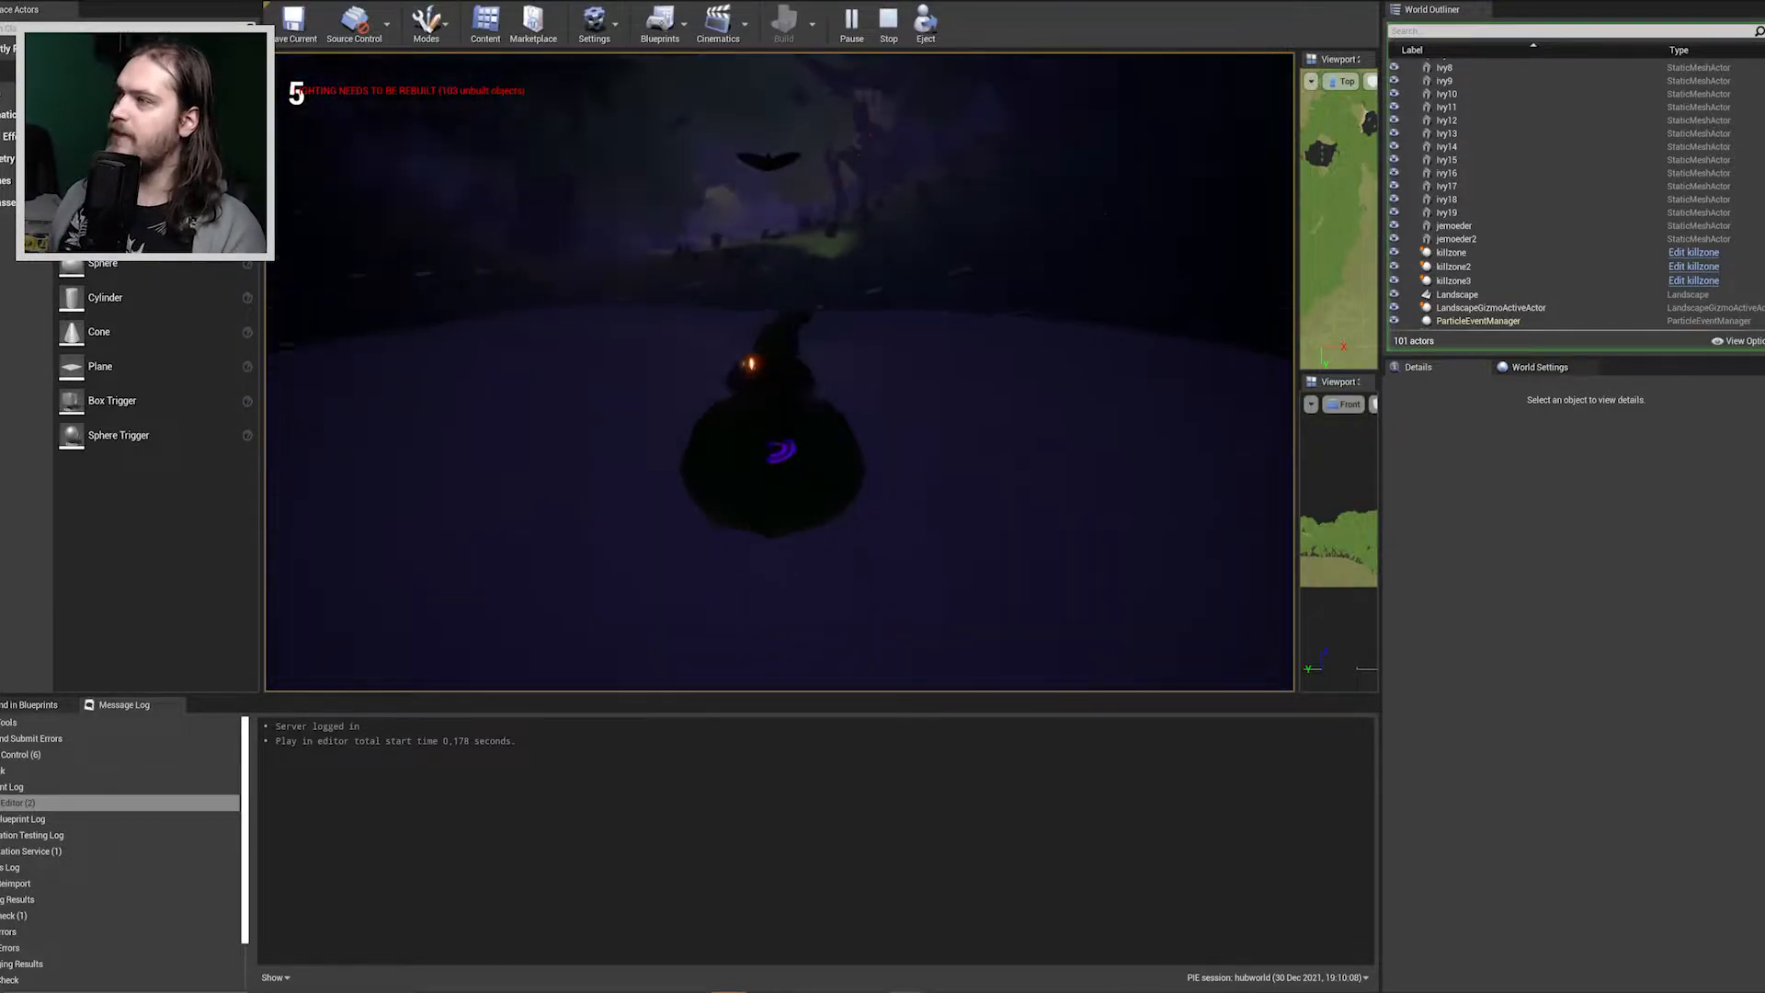
key(space)
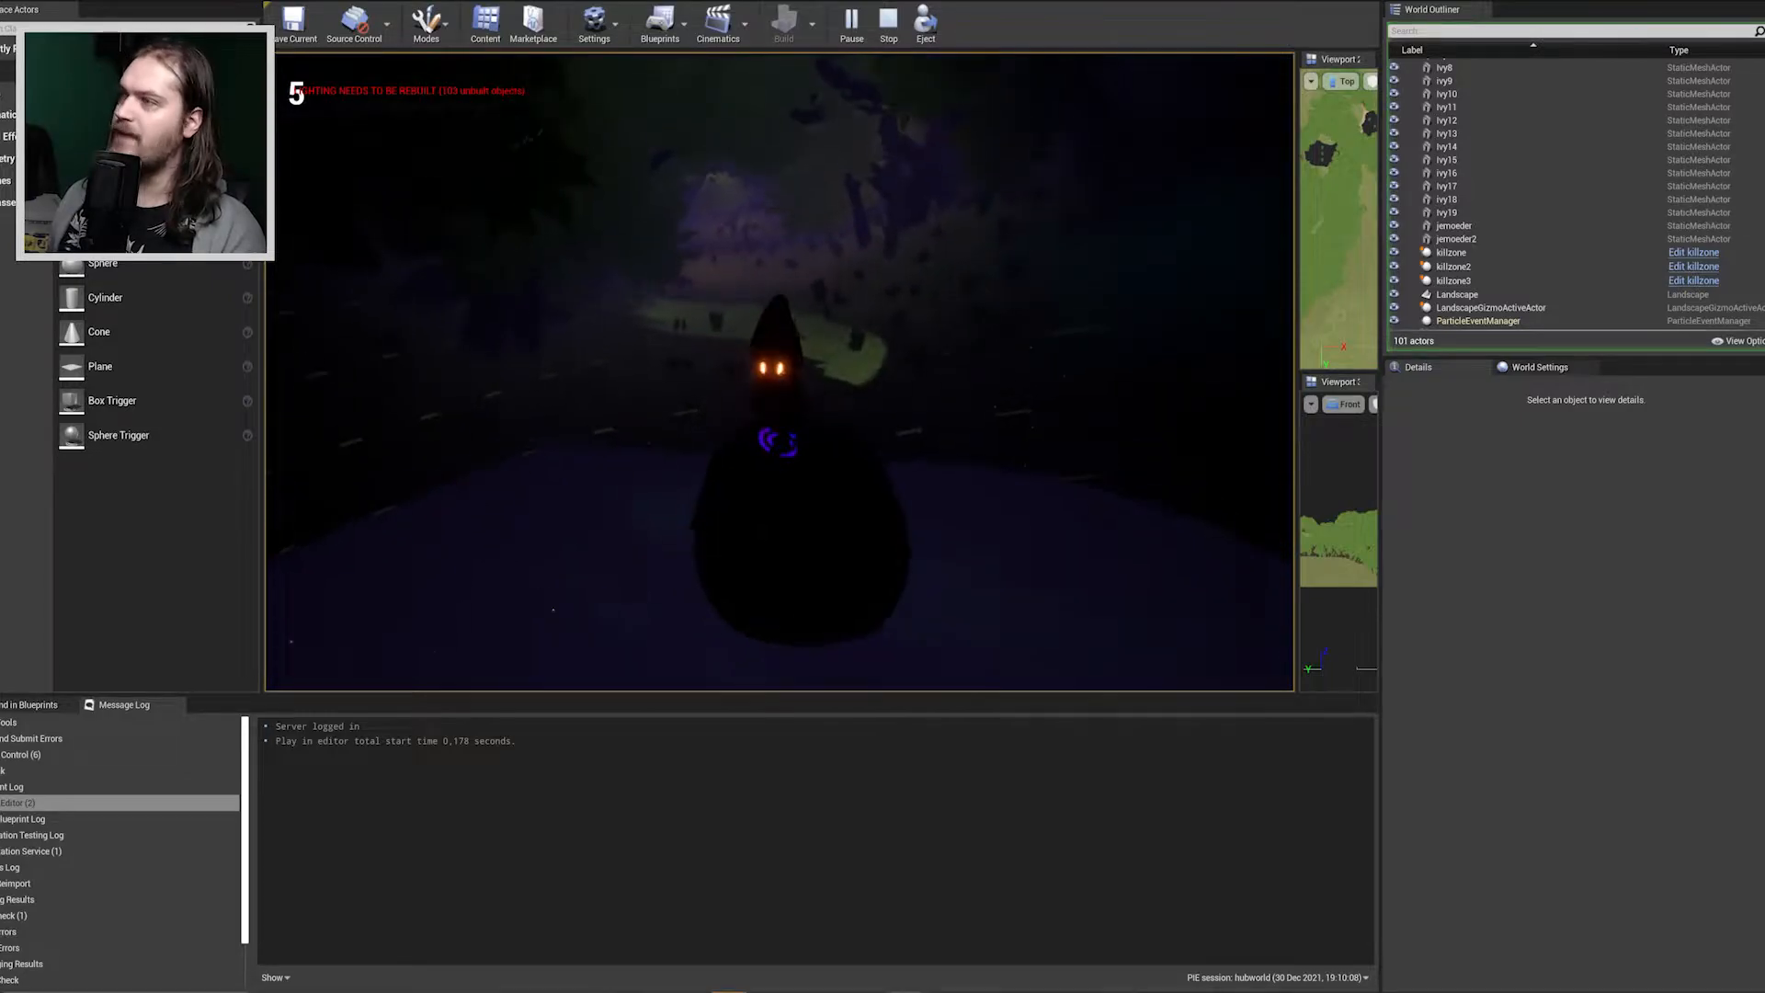
key(space)
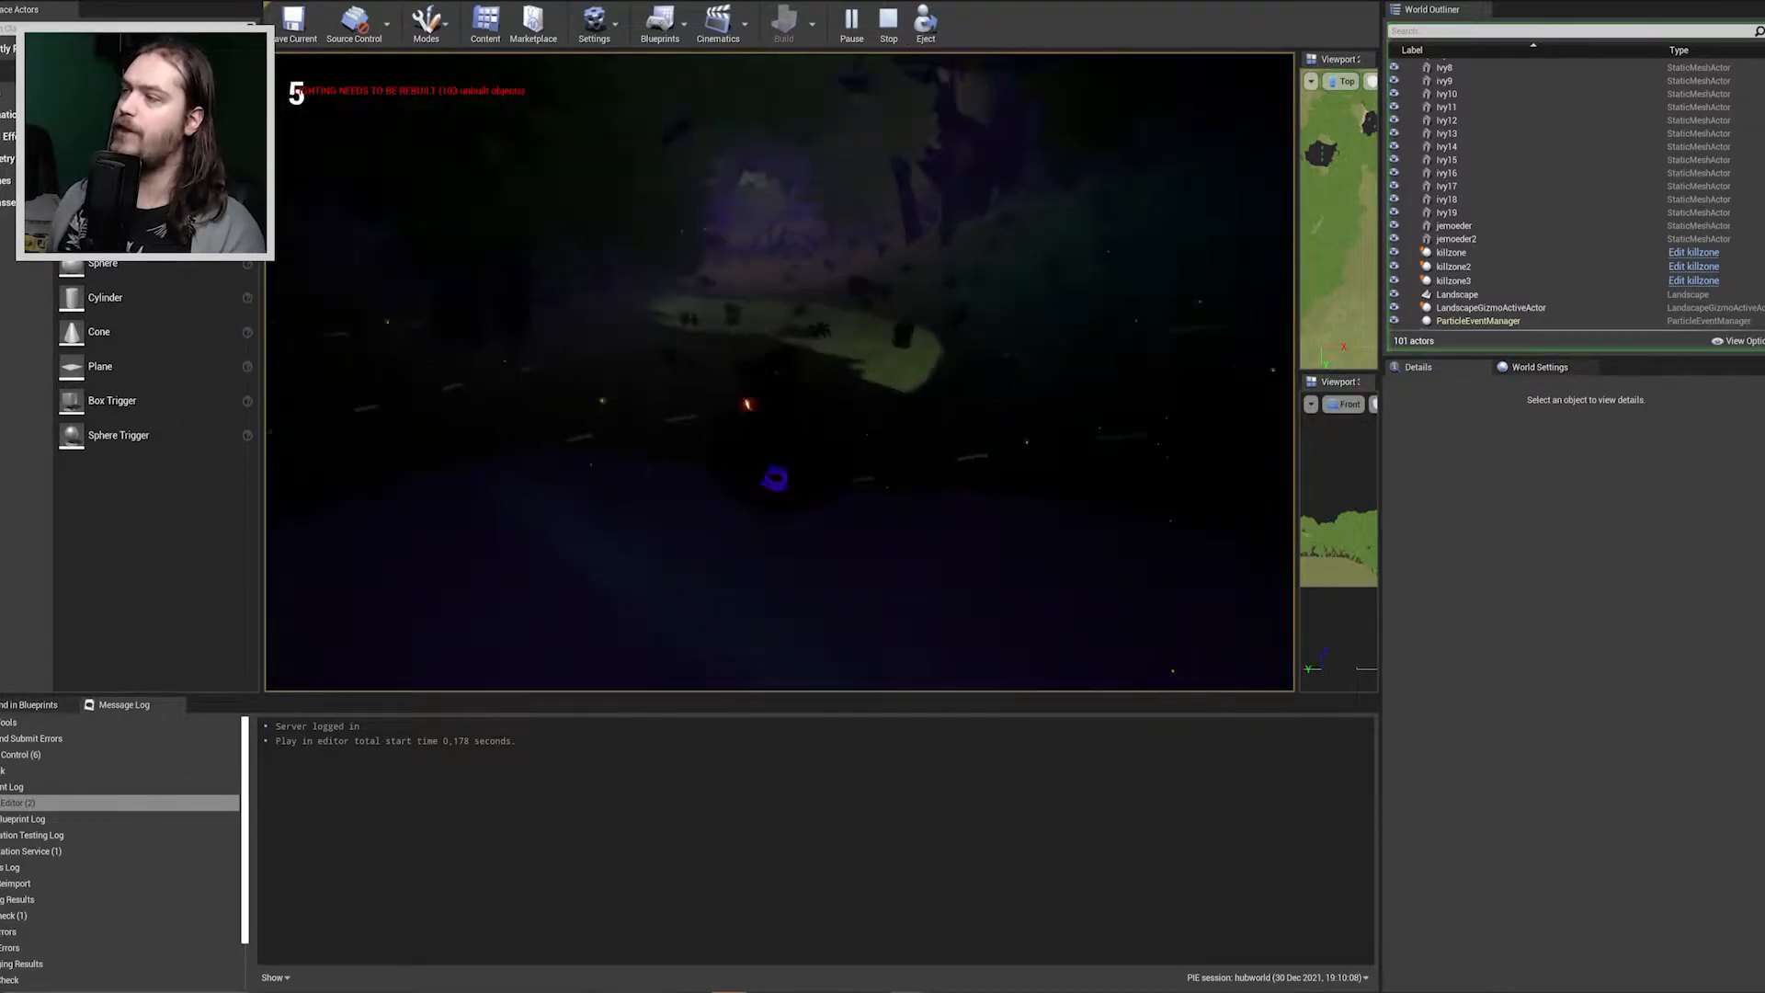
key(space)
key(space)
key(w)
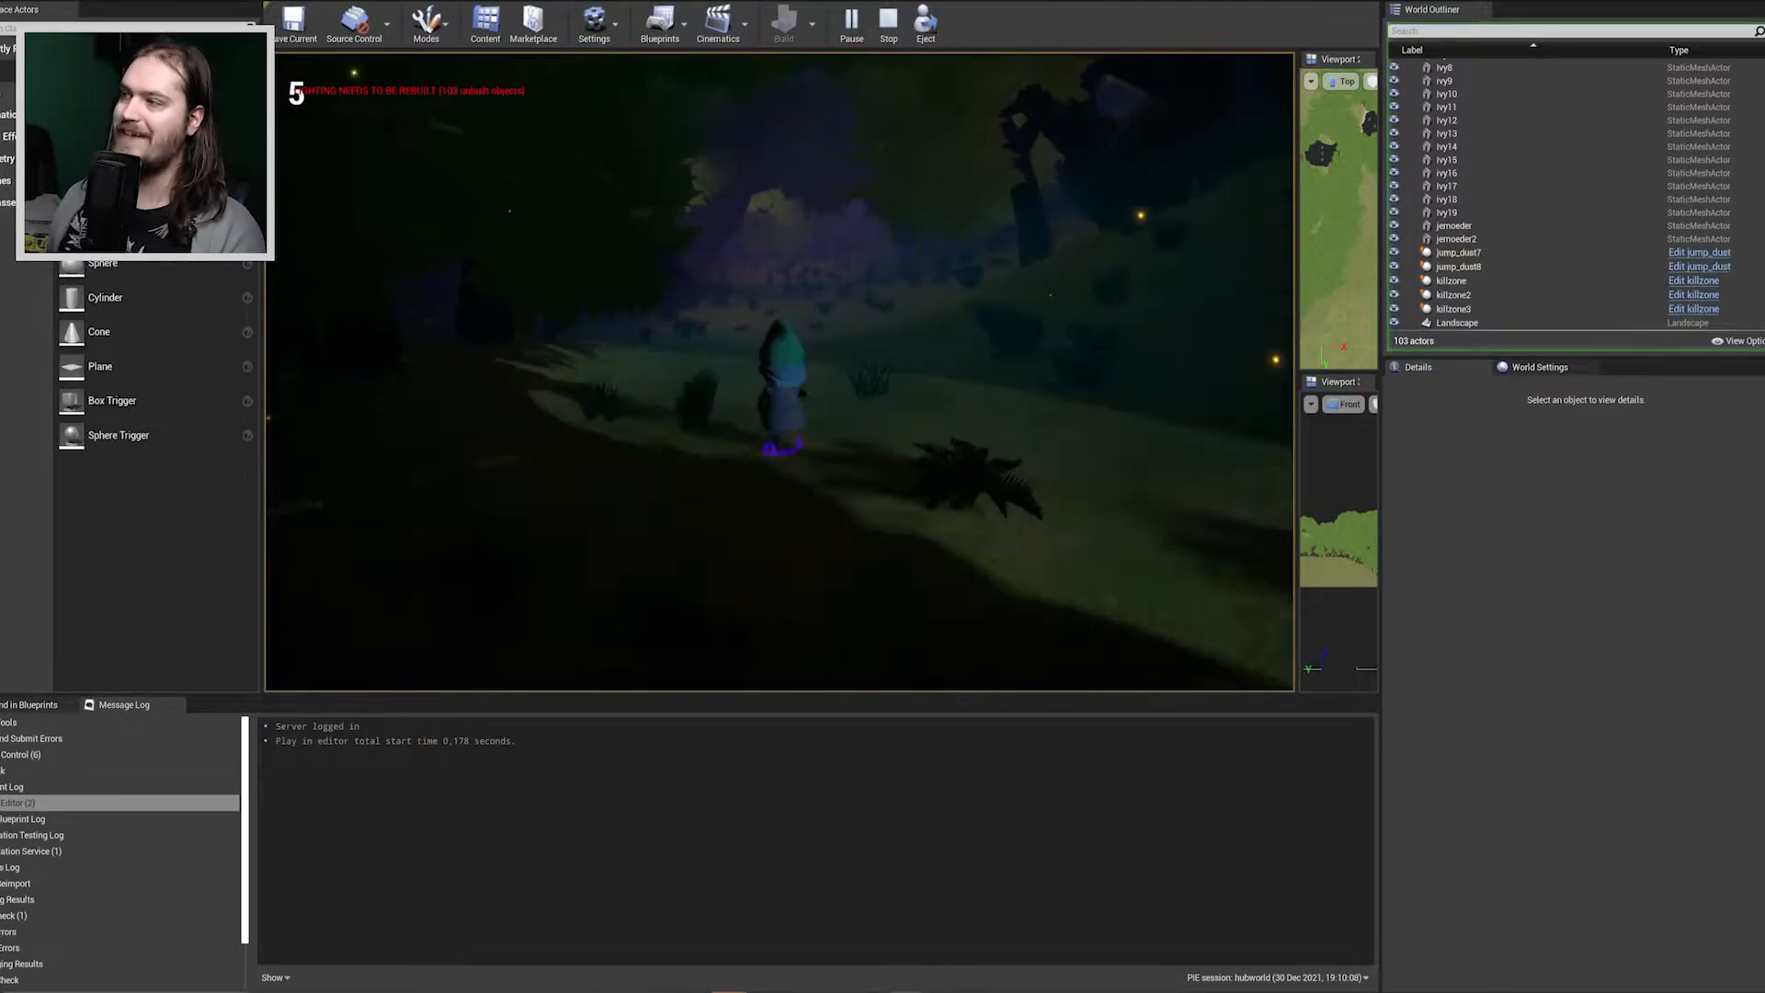
Run the character through the dark forest undergrowth, jumping along the way, and leap out over the water.
key(w)
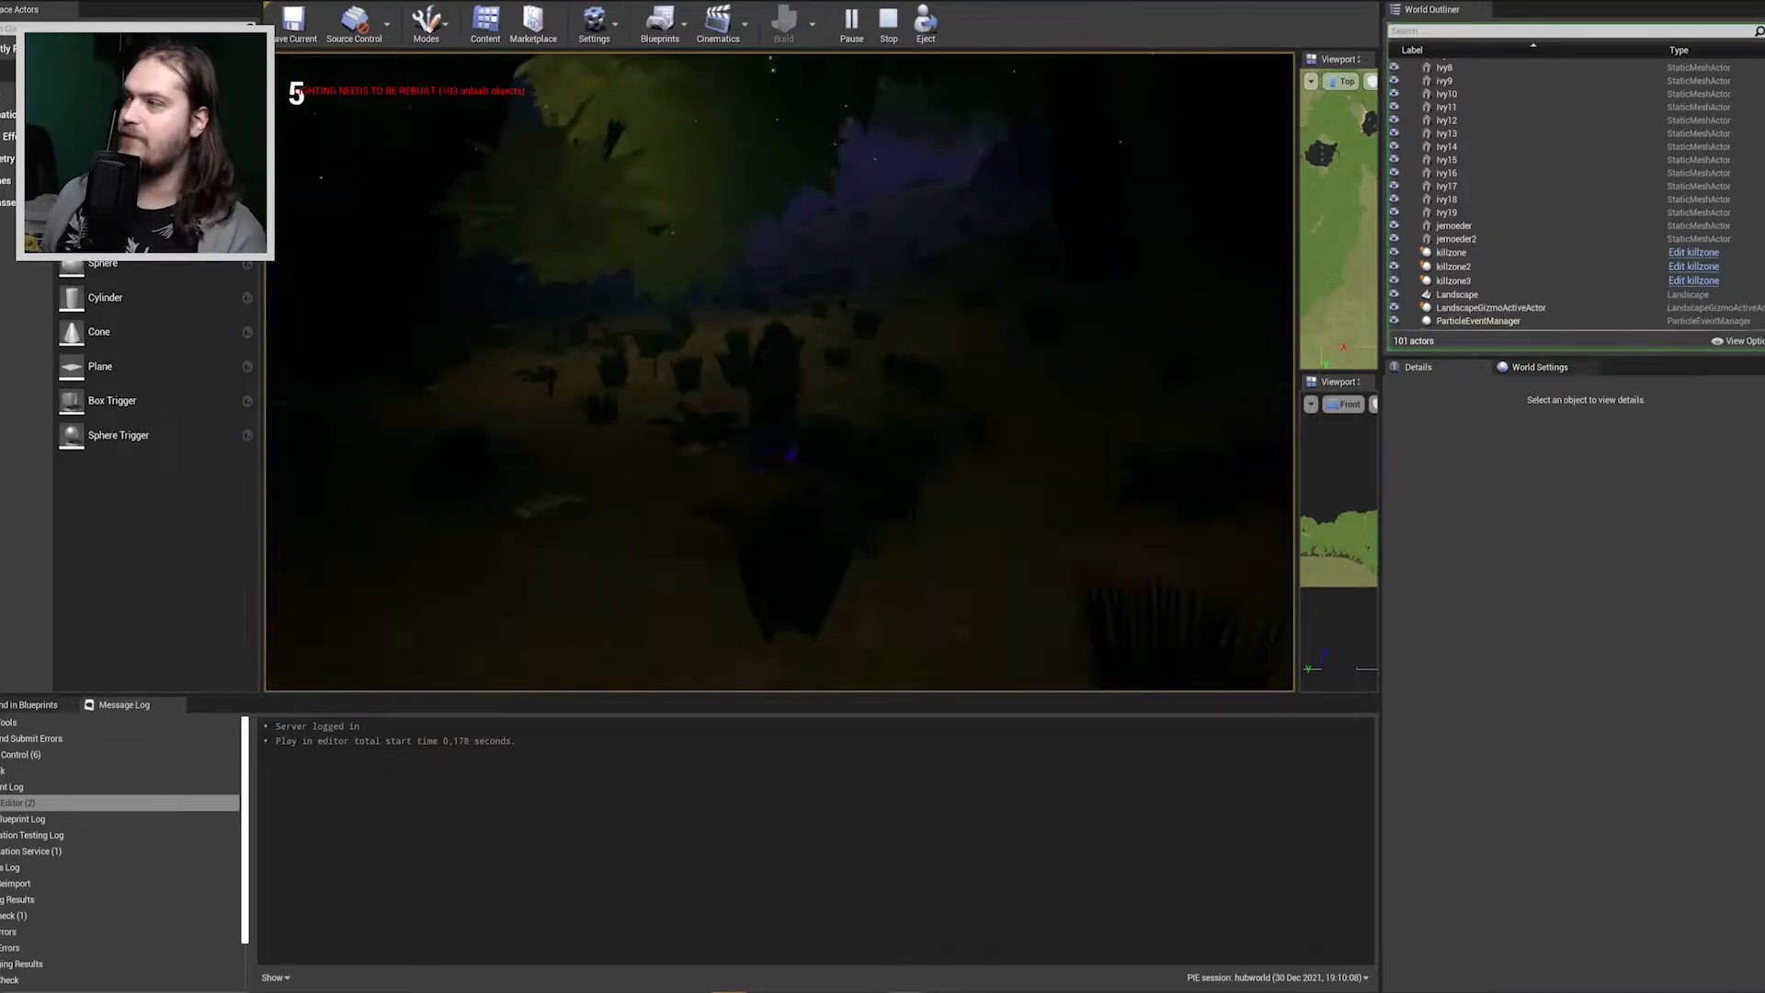
key(space)
key(w)
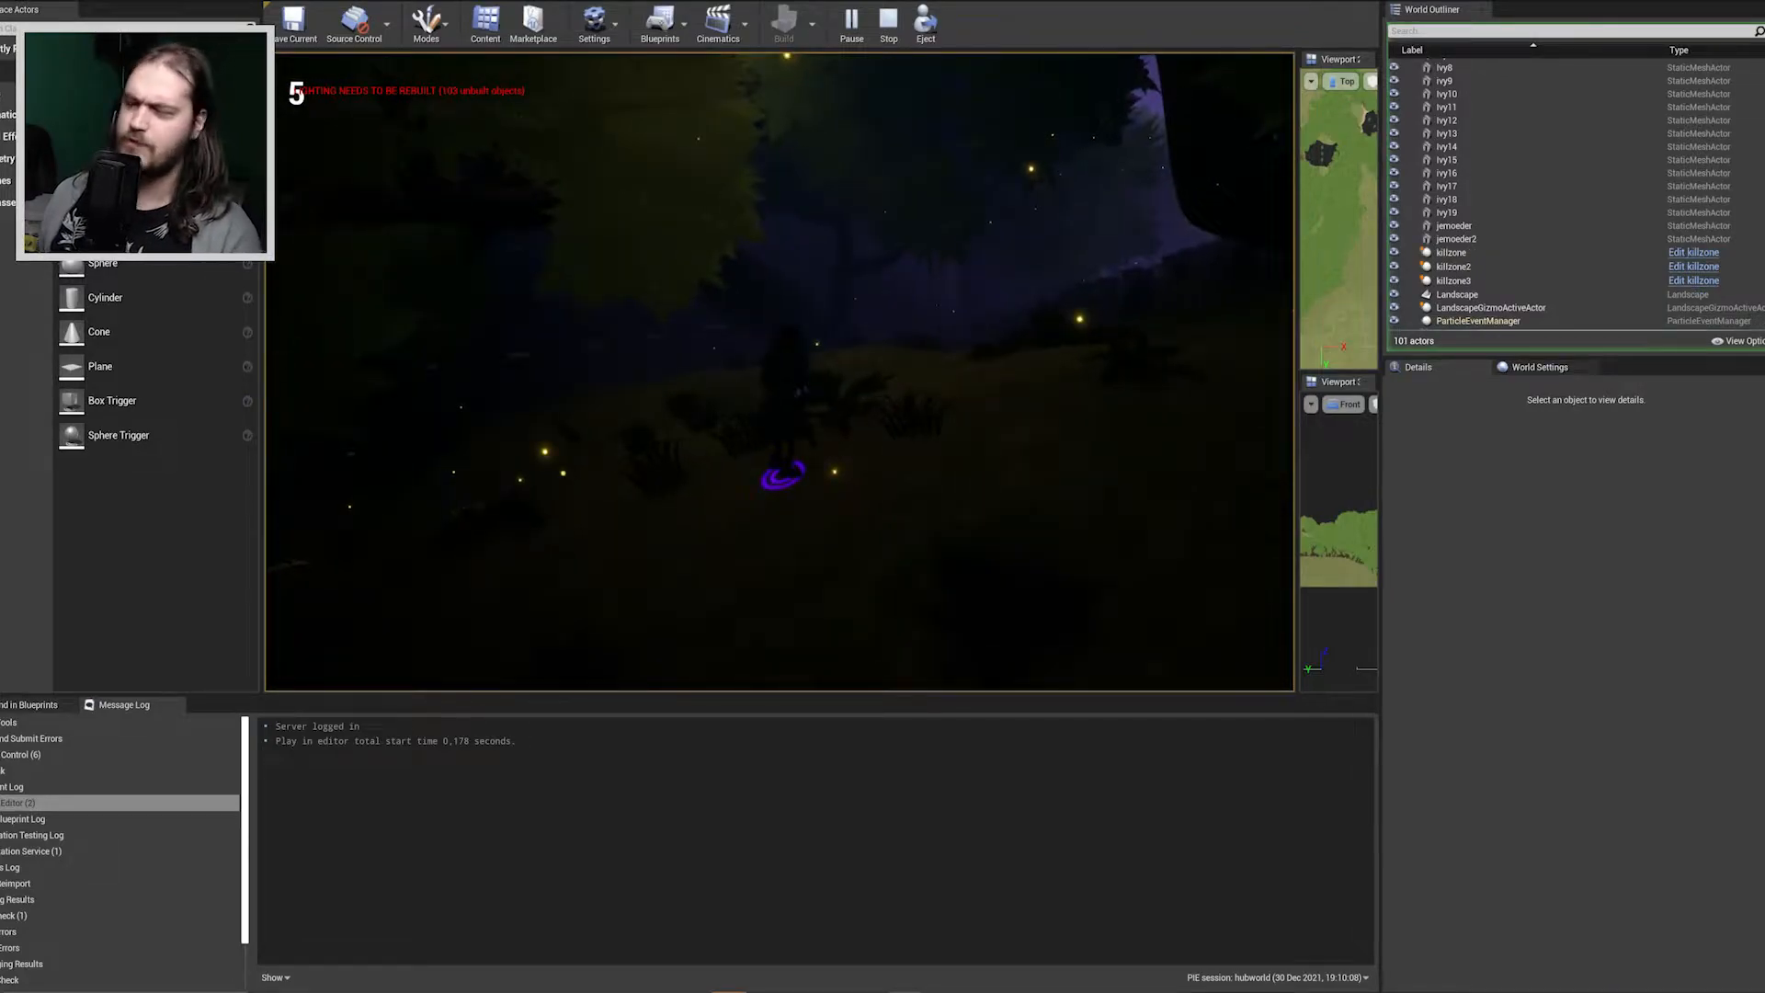
key(w)
key(space)
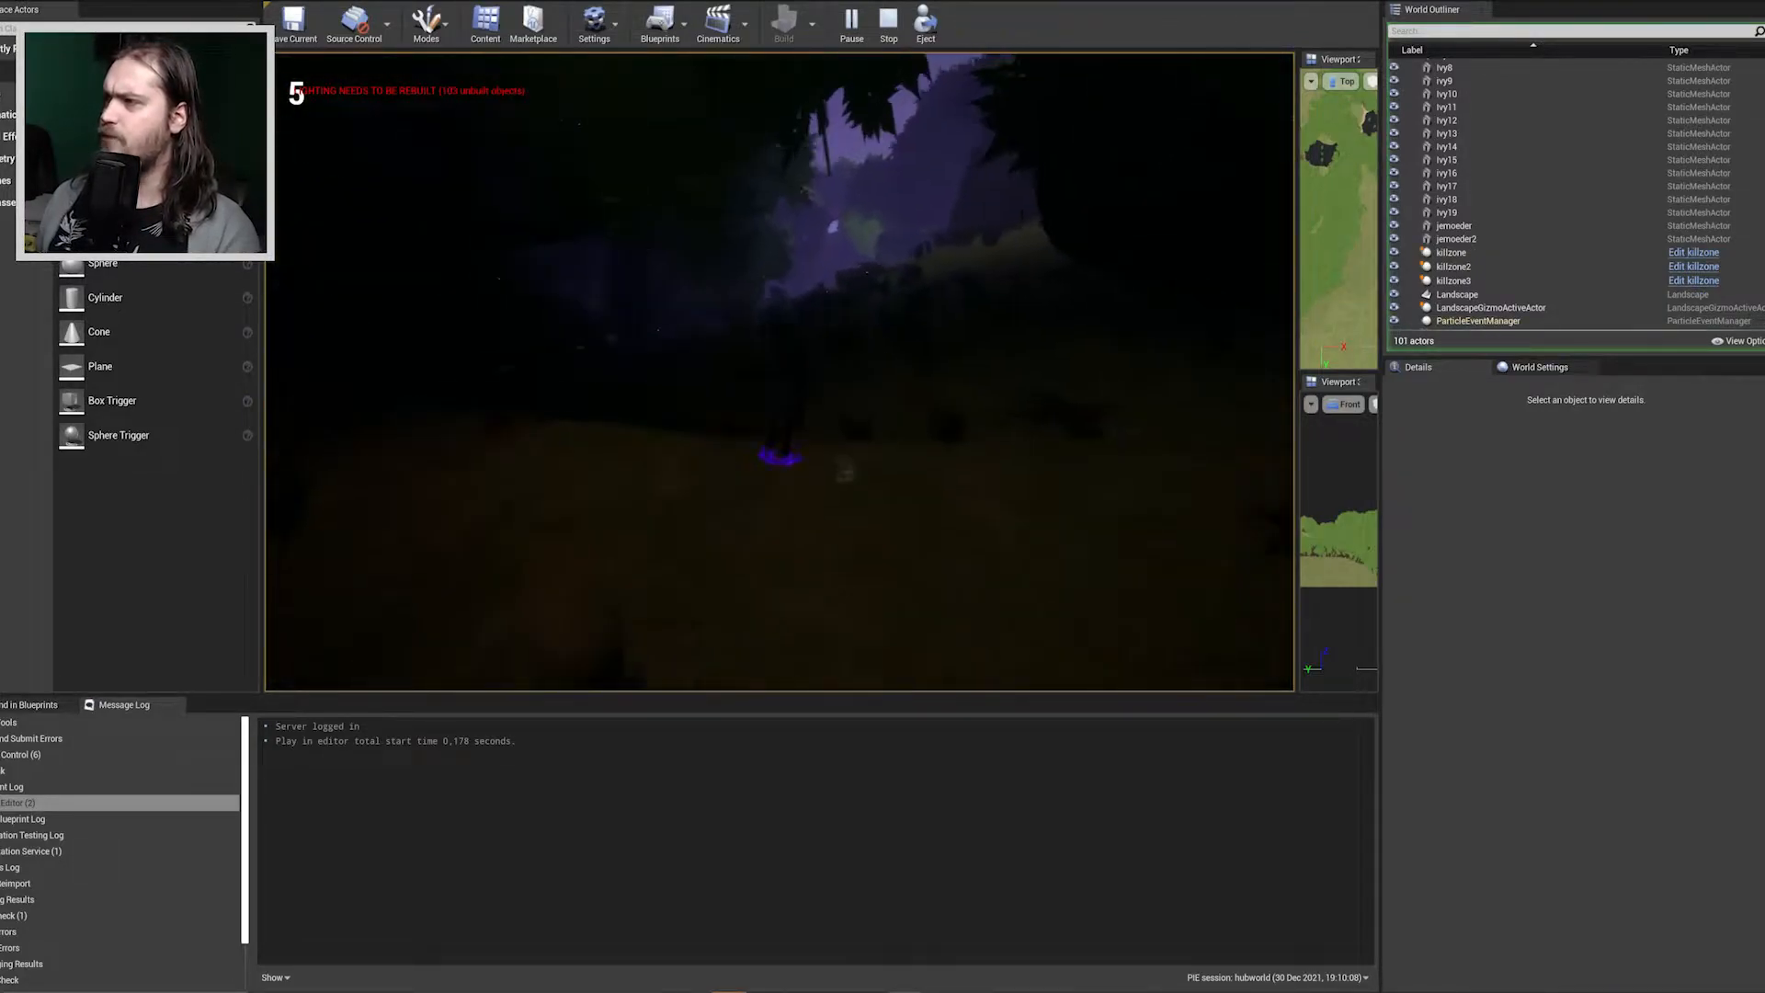
key(w)
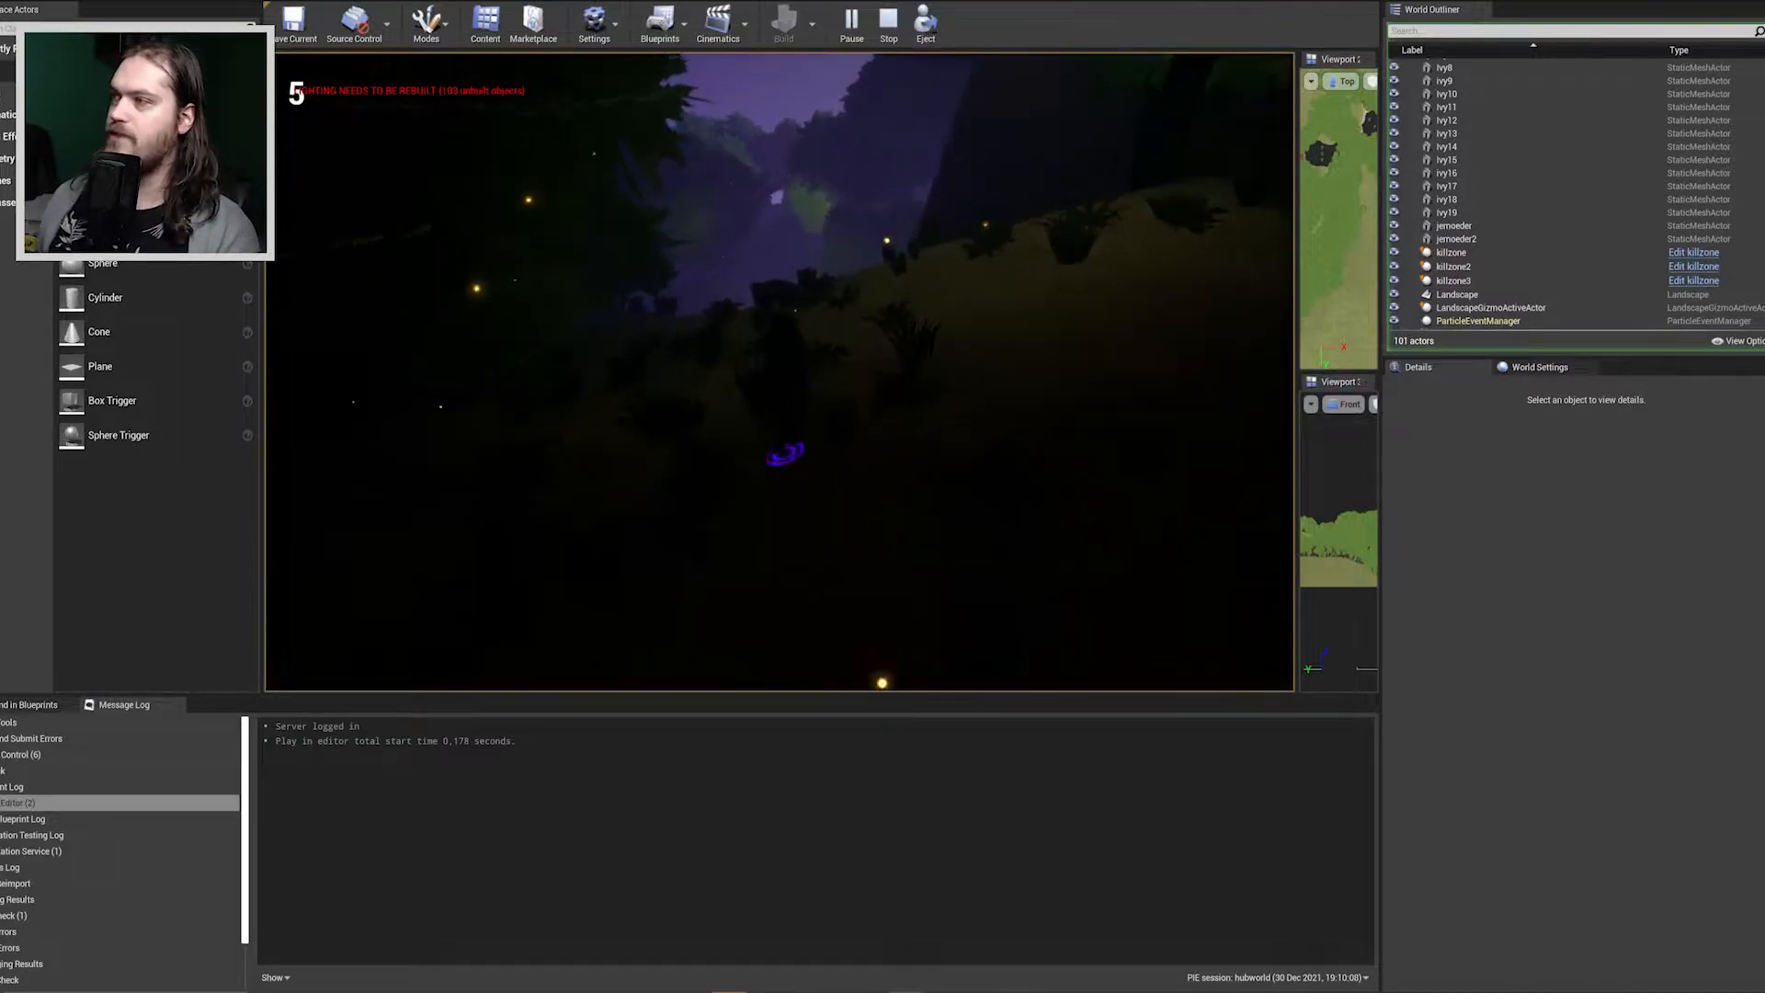
key(w)
key(space)
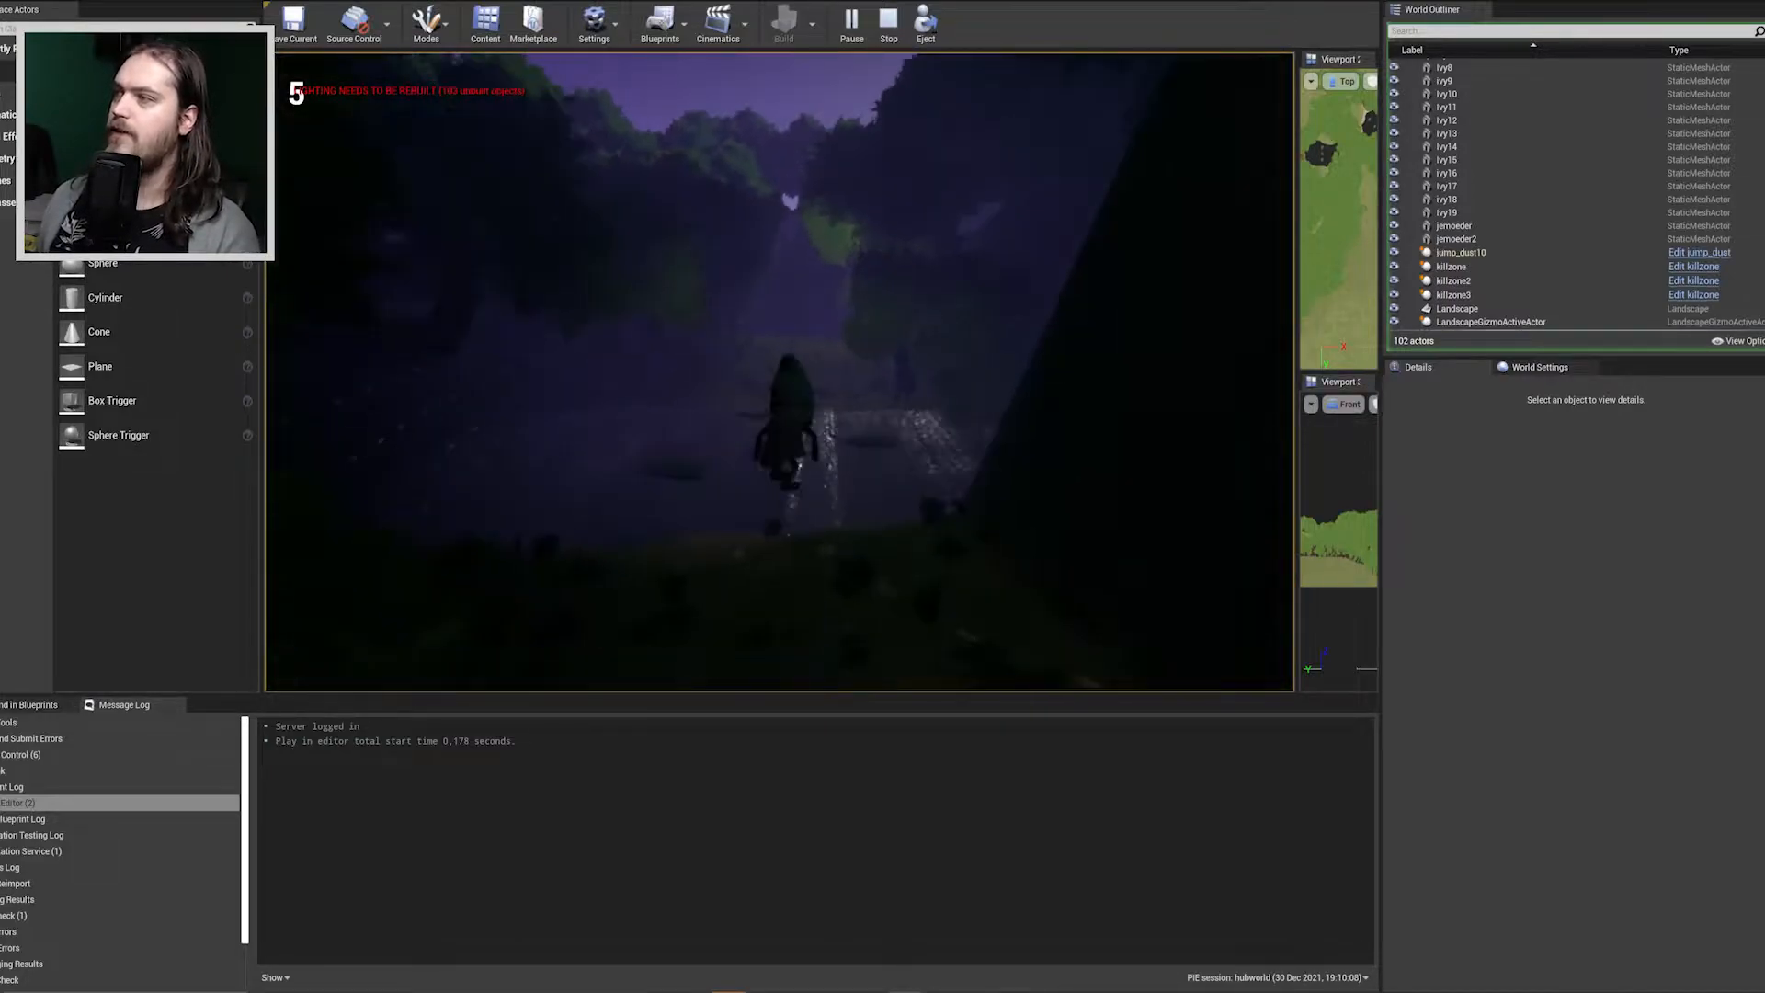
Jump the character from leaf to leaf across the water until it reaches the grassy bank.
key(w)
key(space)
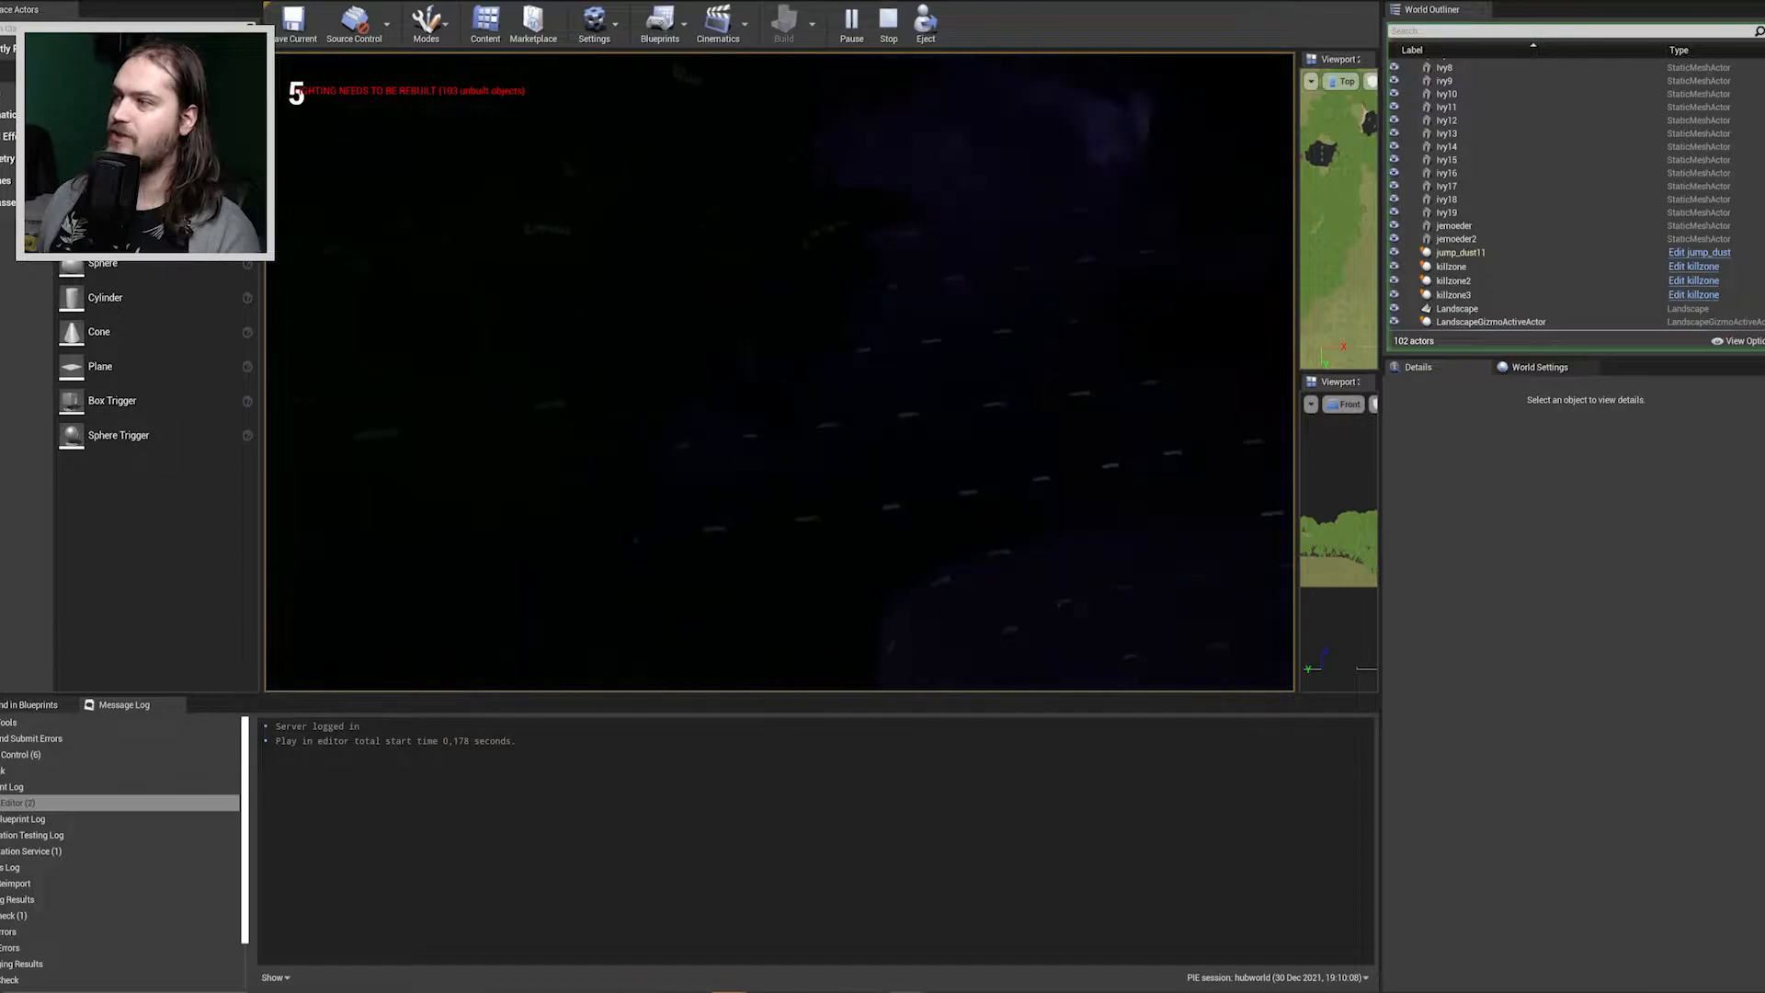
key(w)
key(space)
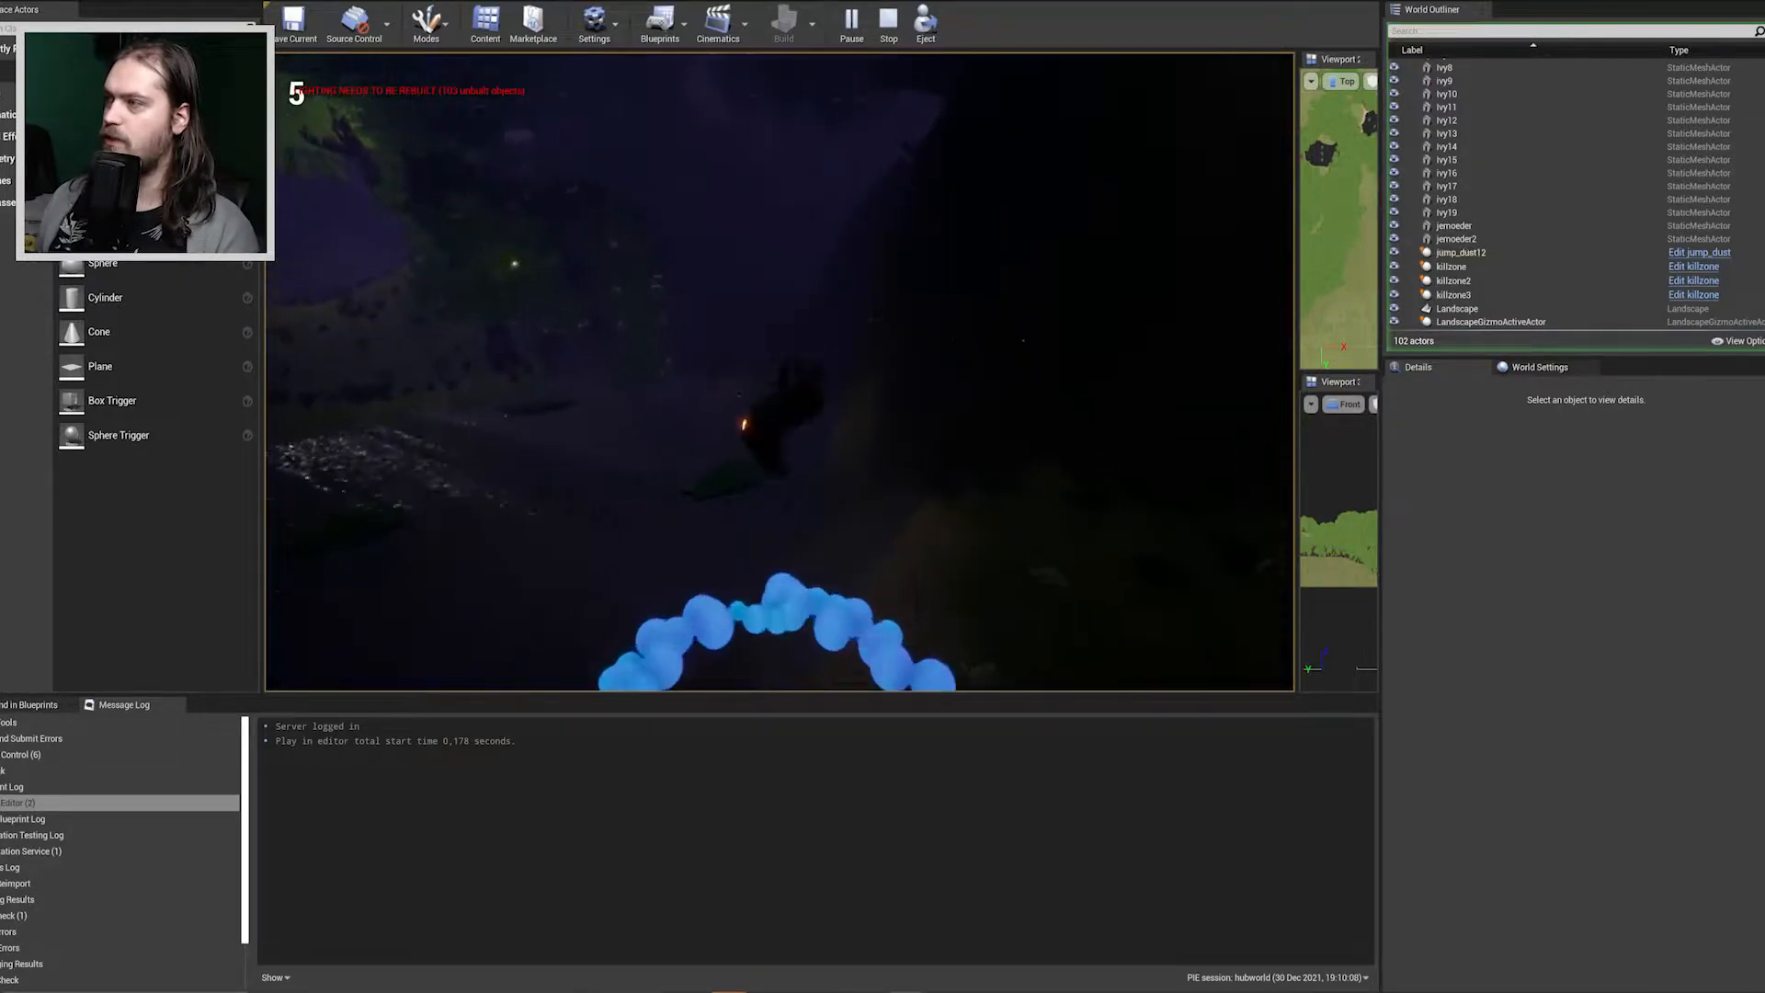
key(w)
key(space)
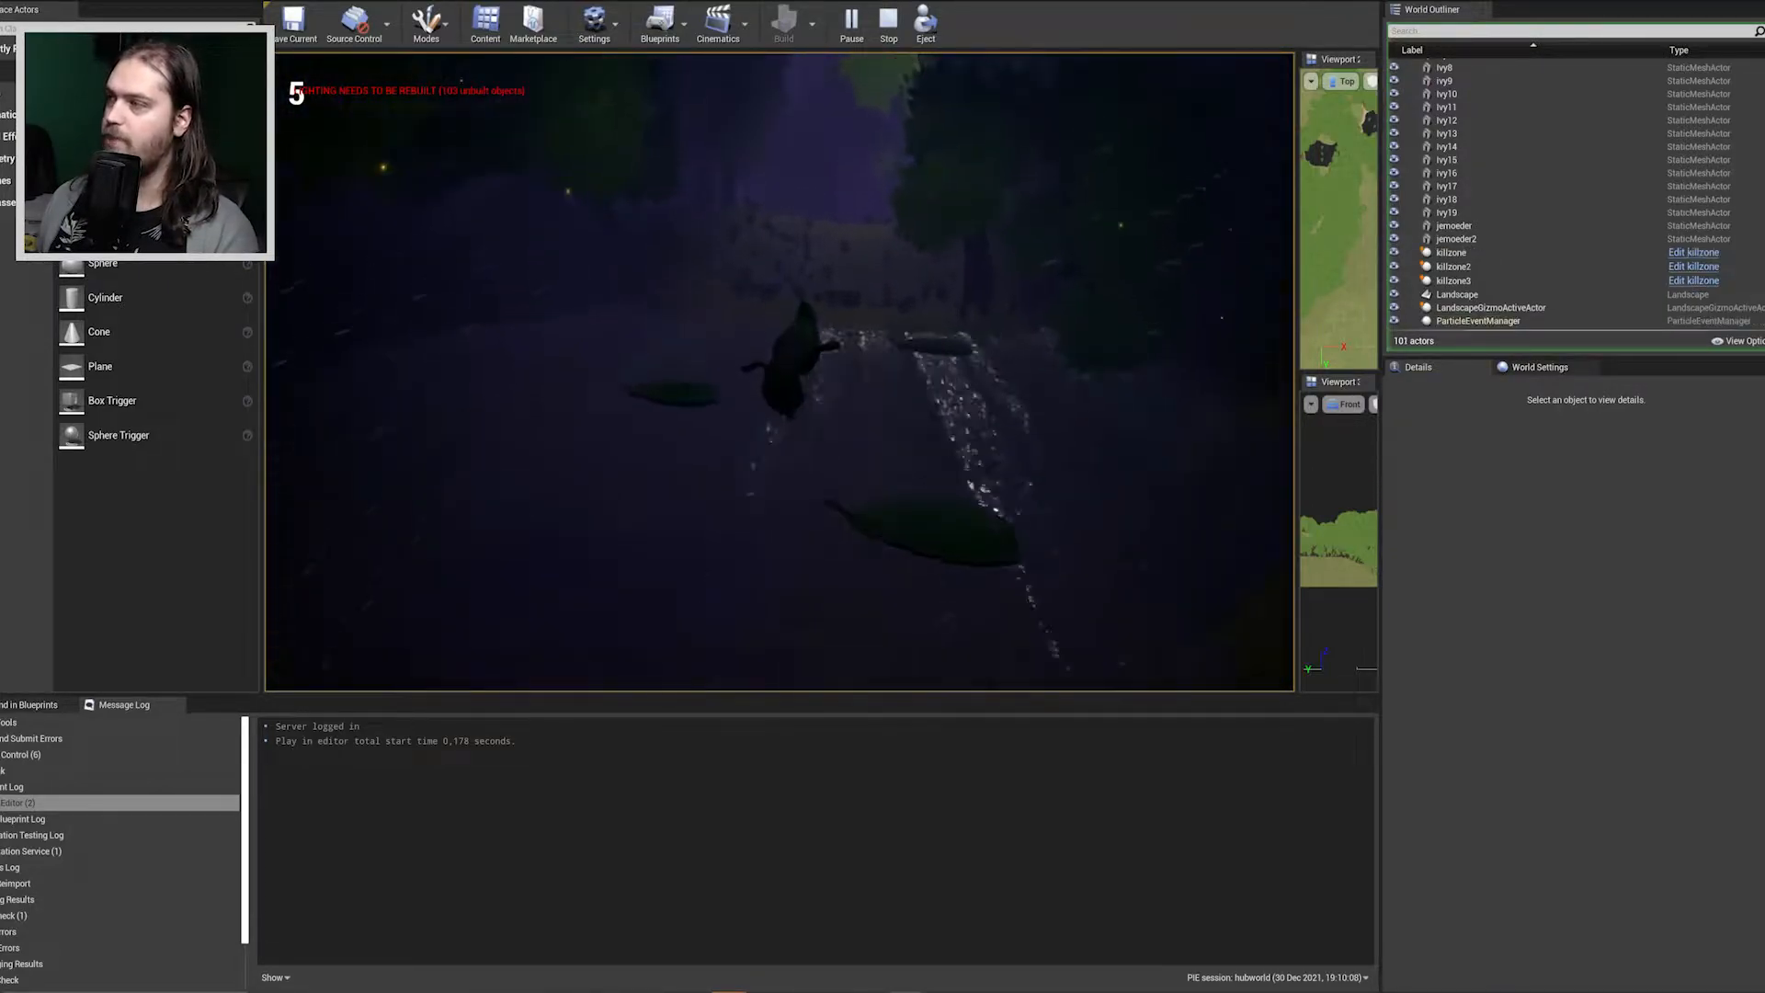
key(w)
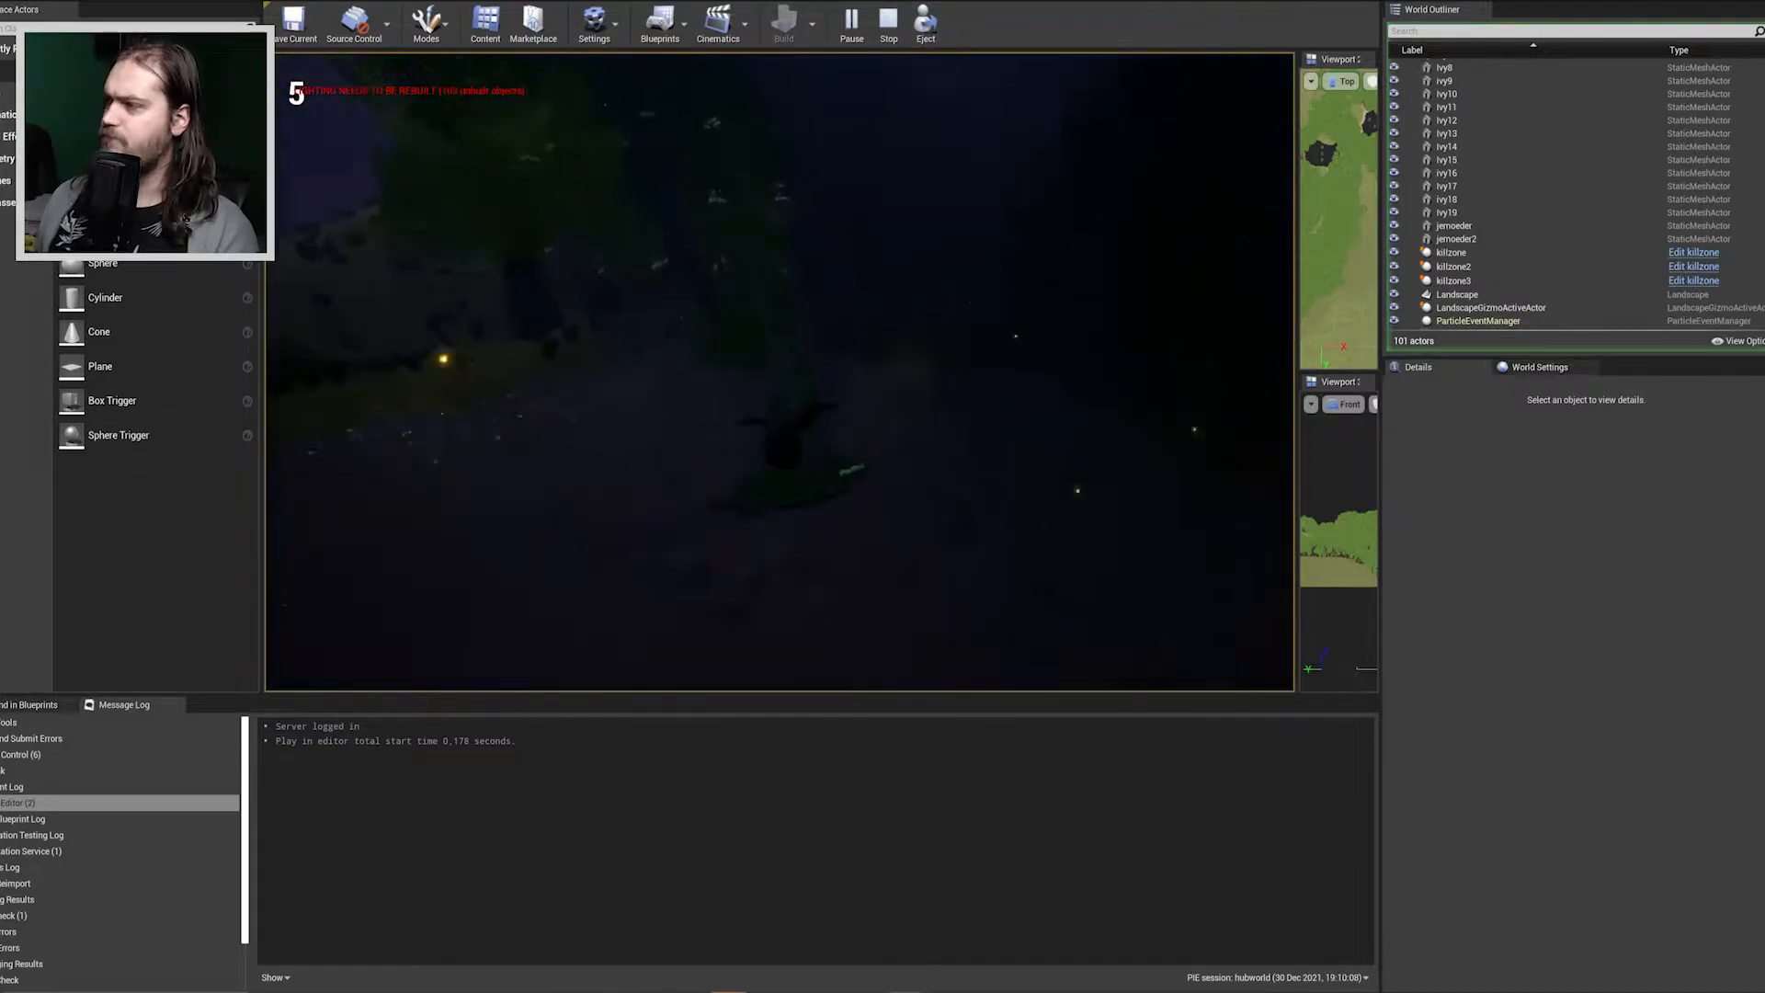
key(space)
key(w)
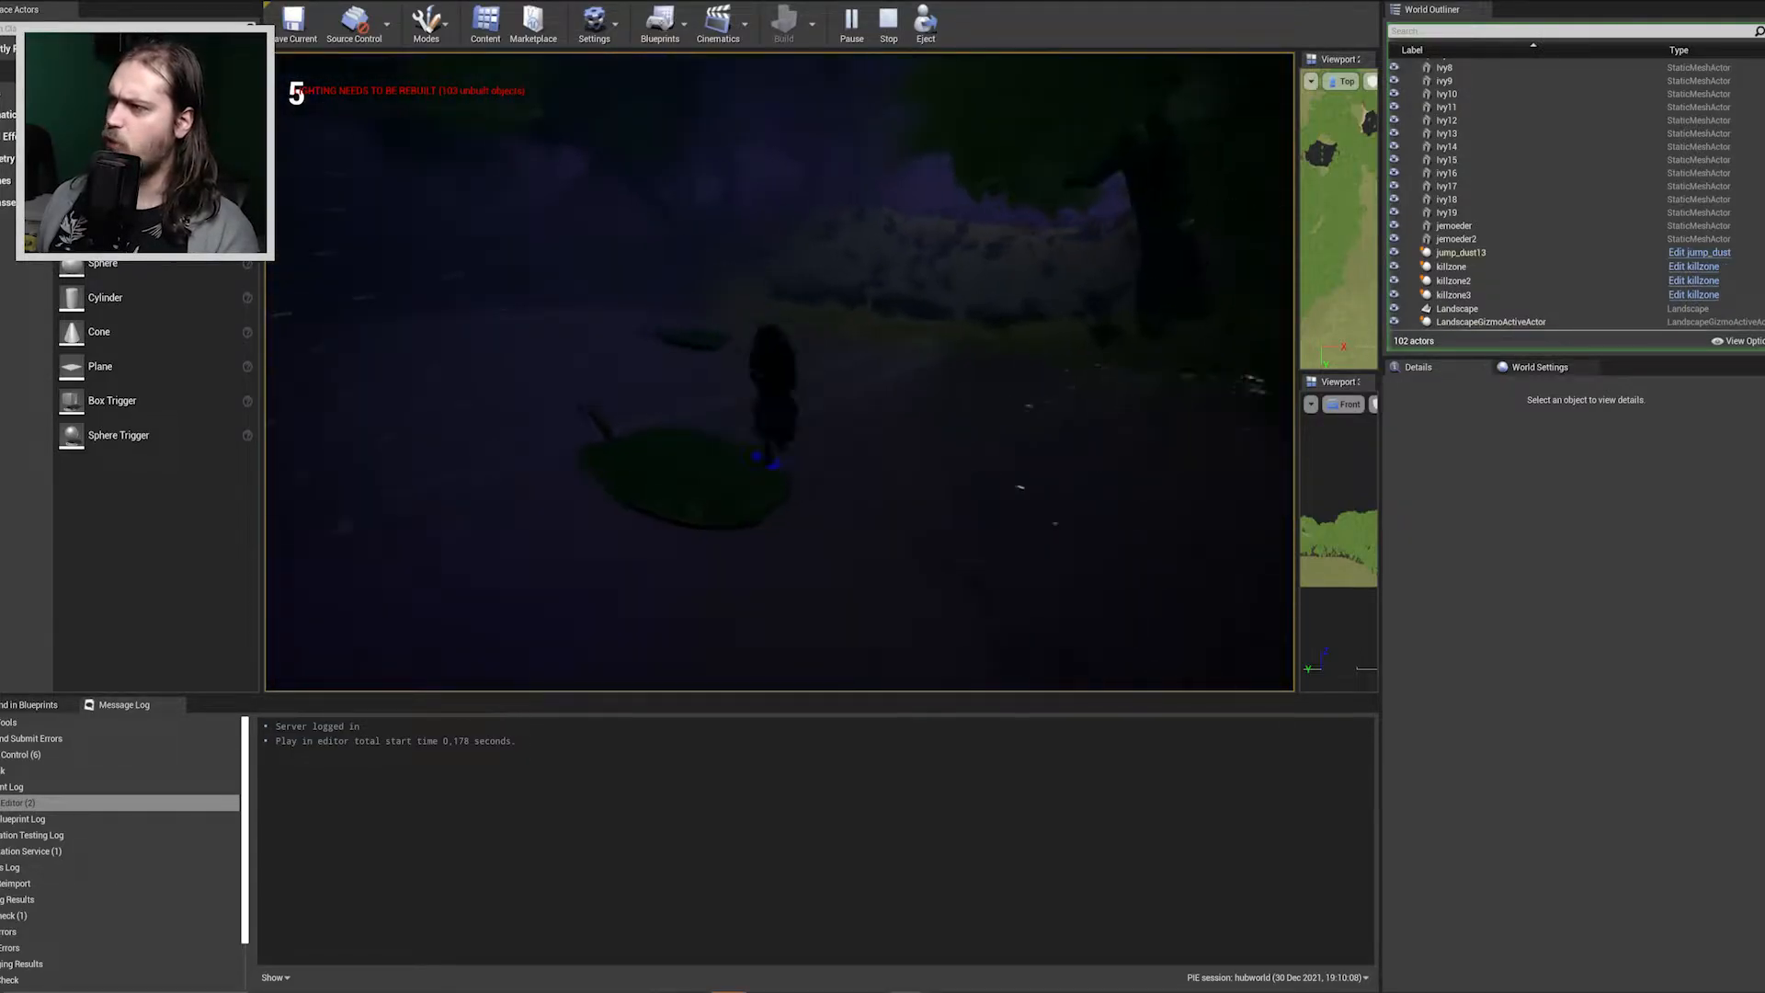
key(w)
key(space)
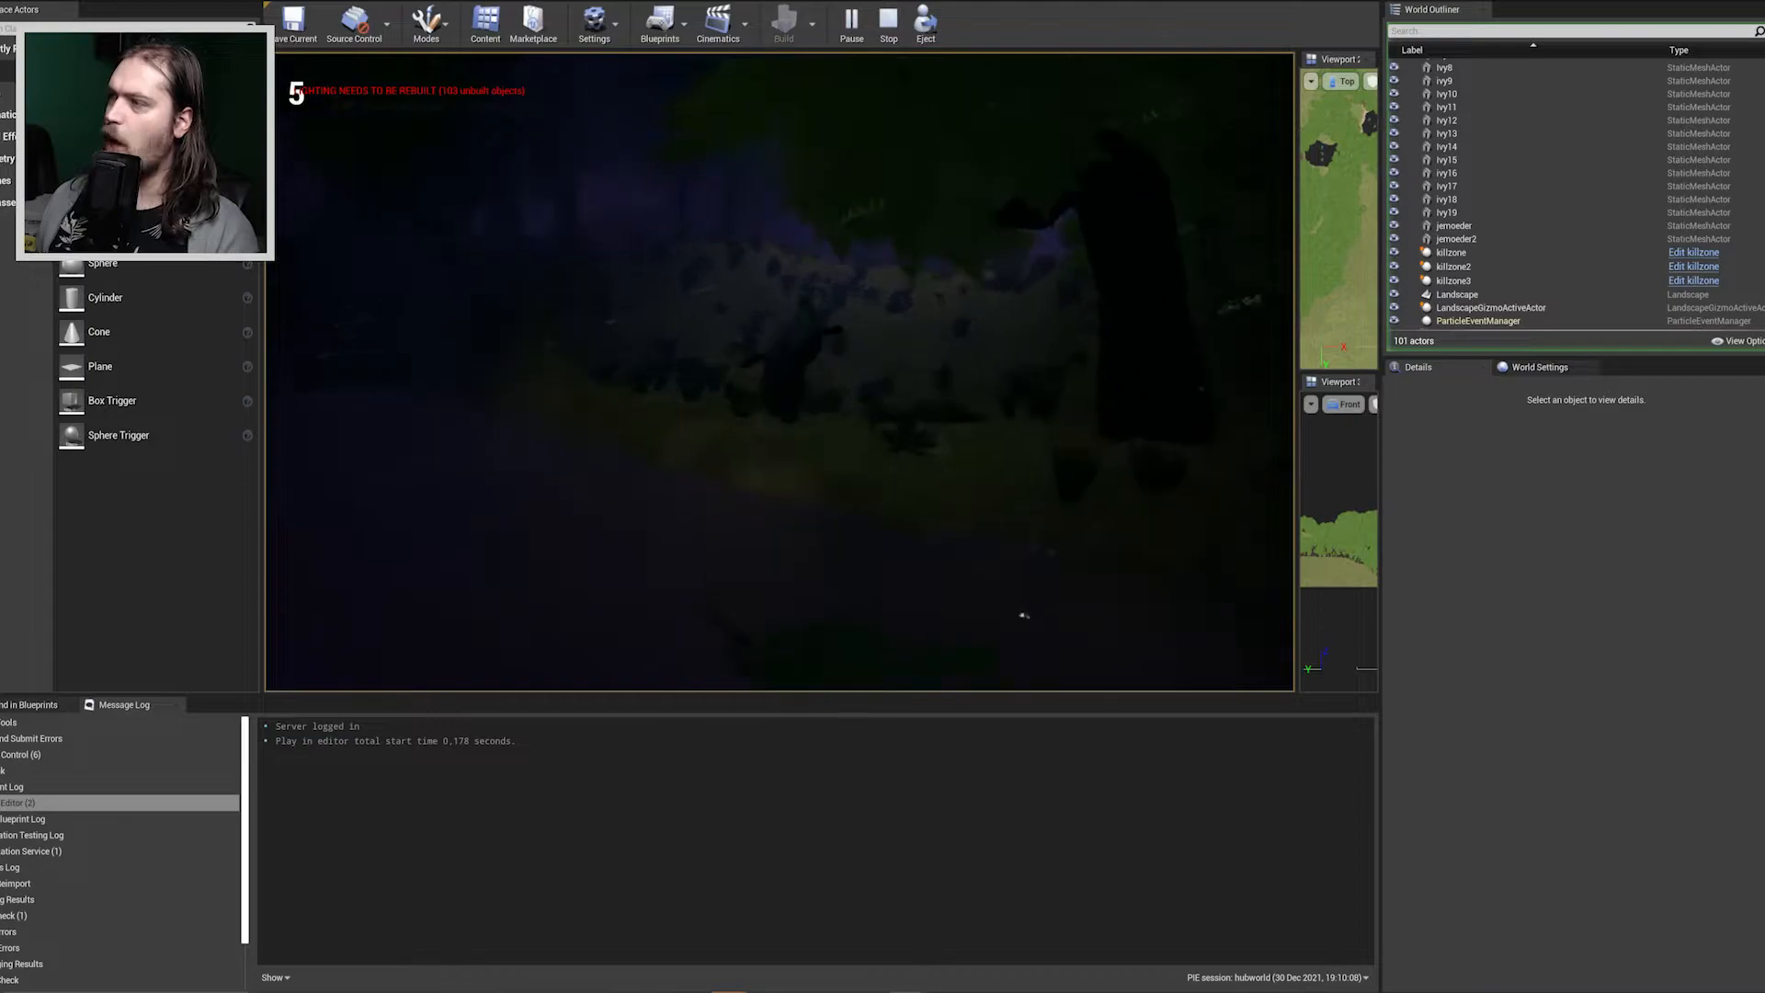
Run the character over the overgrown grassy bank and turn back toward the leaf platforms in the water.
key(w)
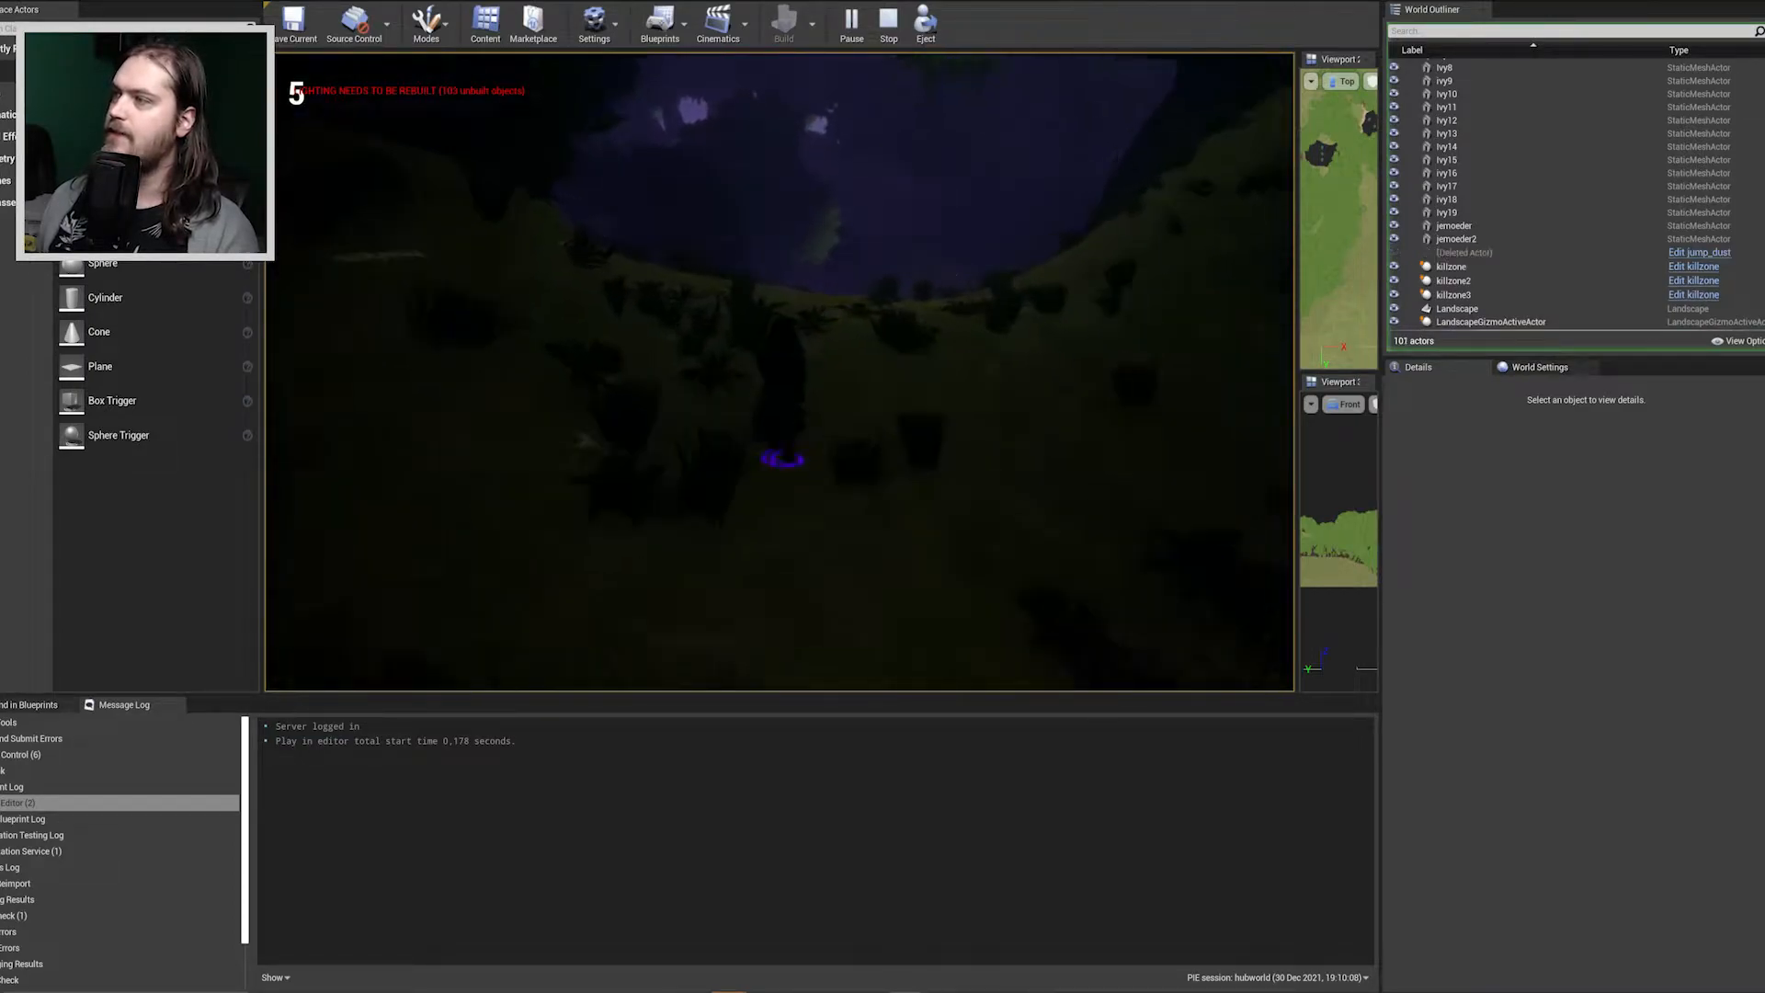
key(w)
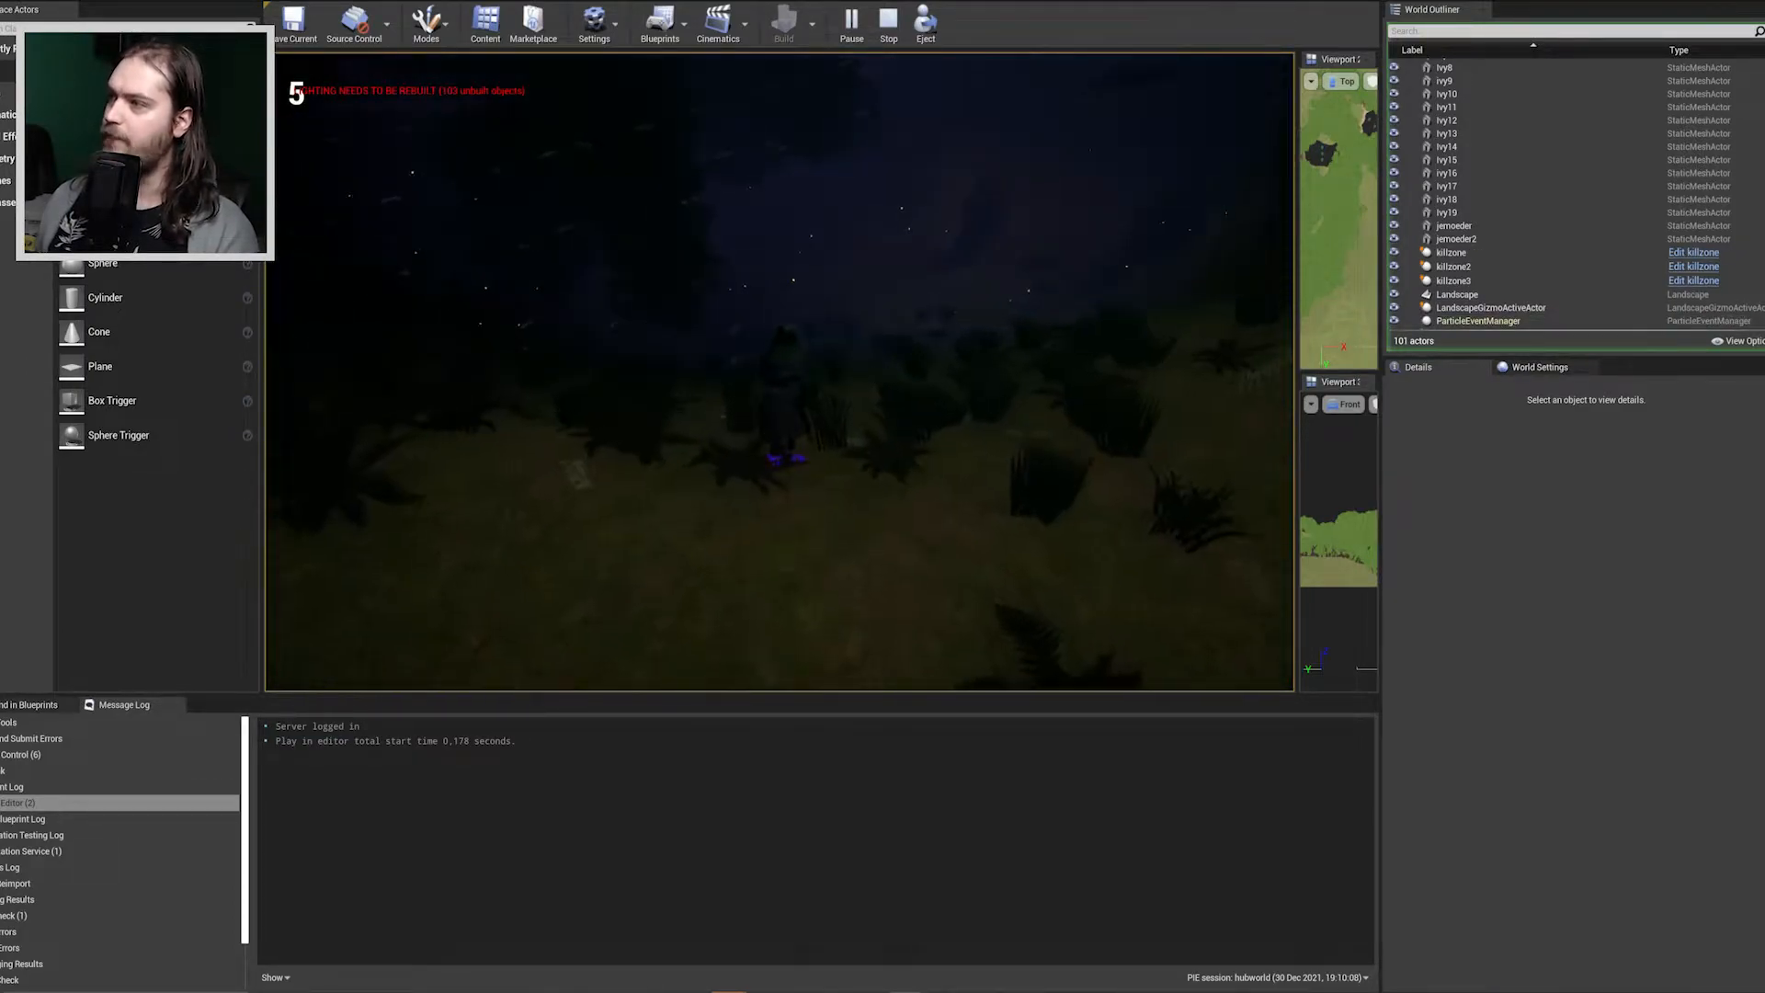
key(w)
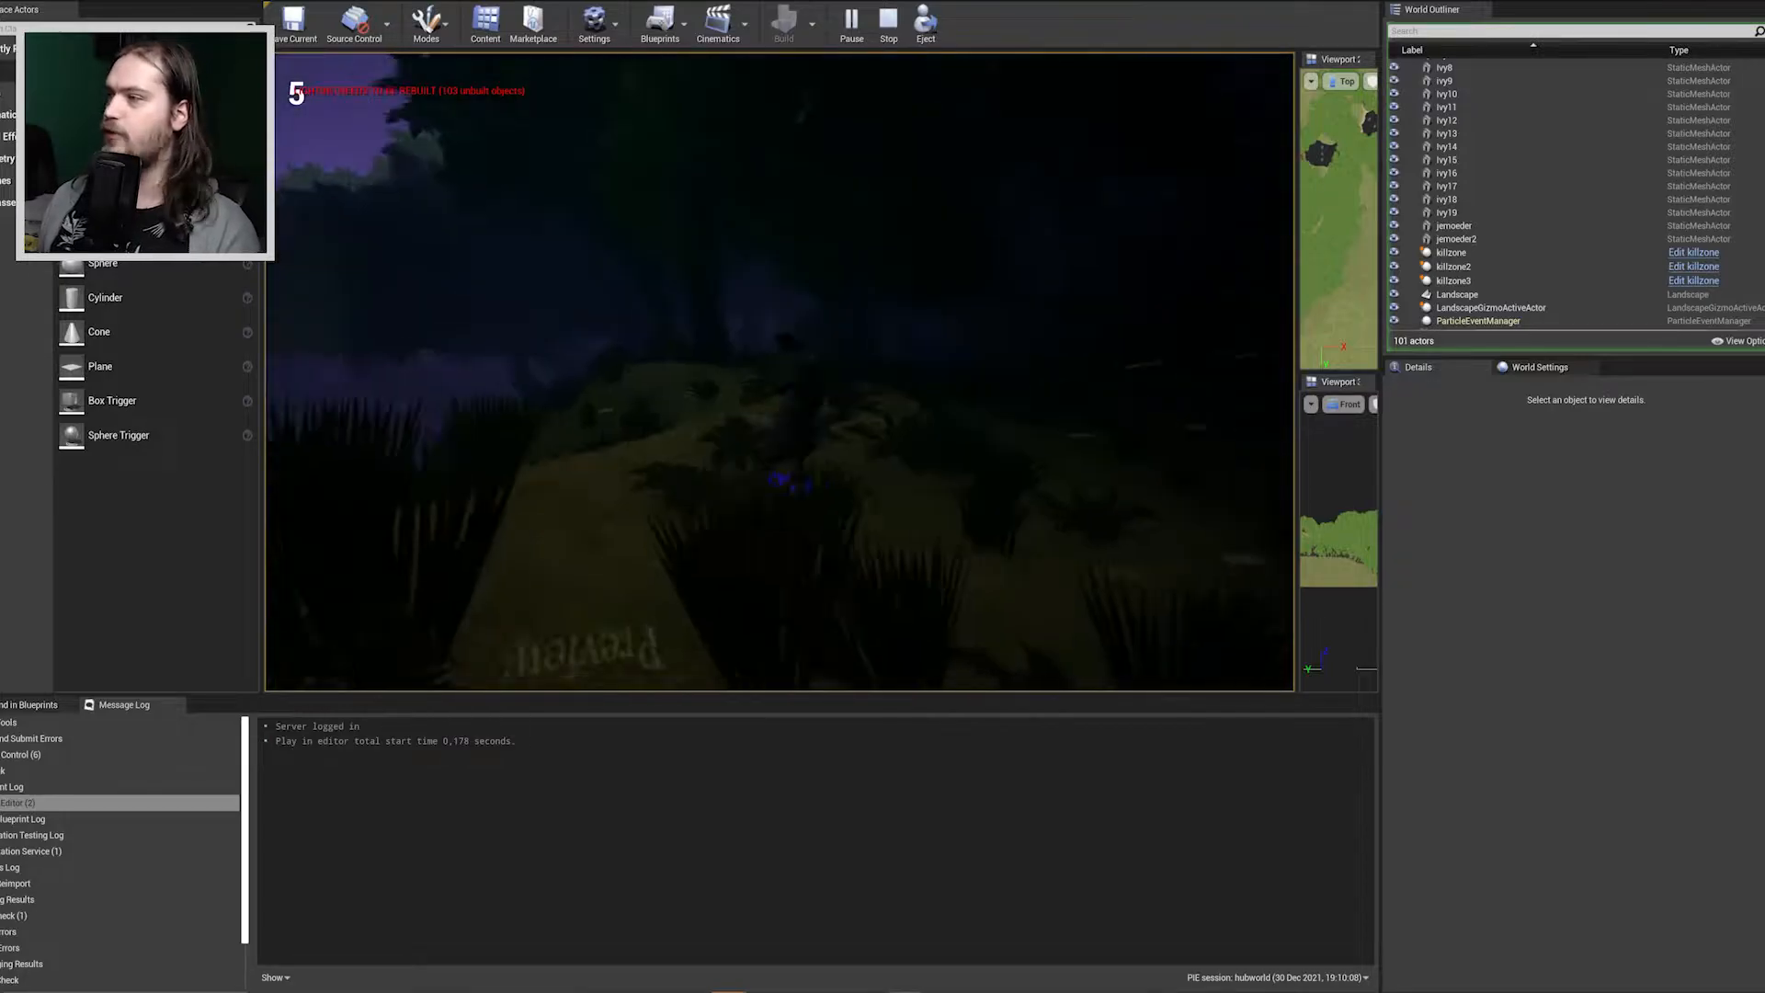
key(w)
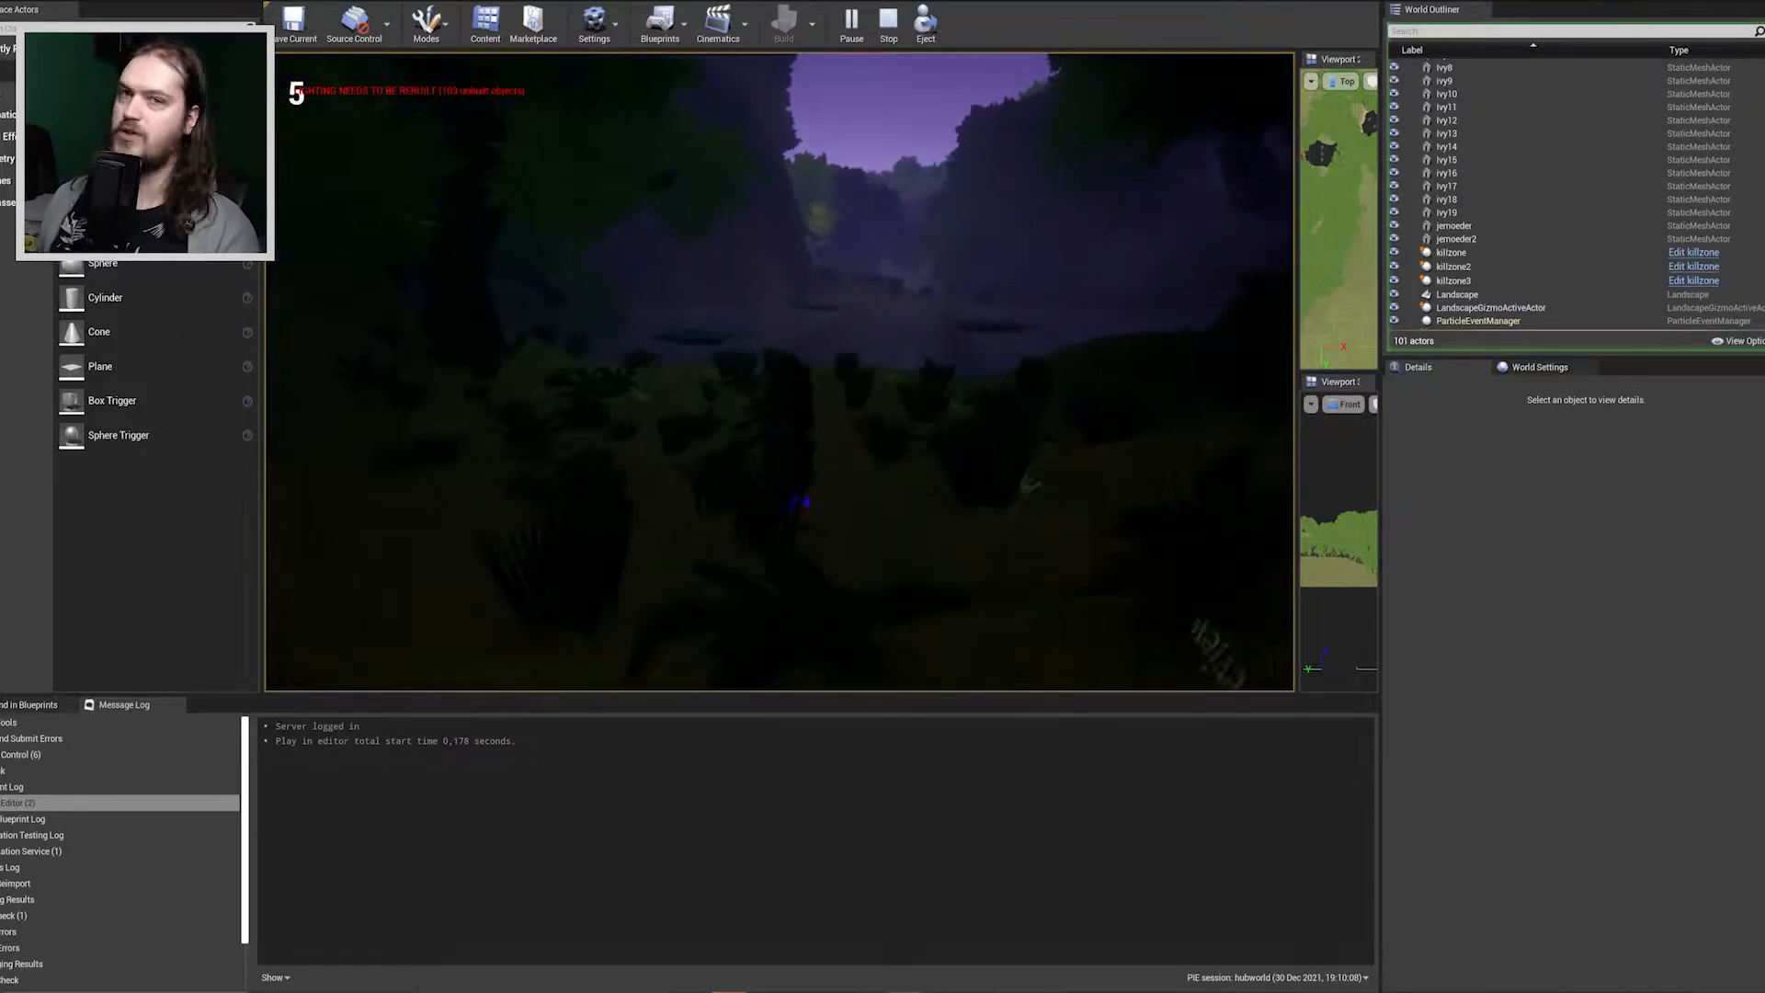
key(w)
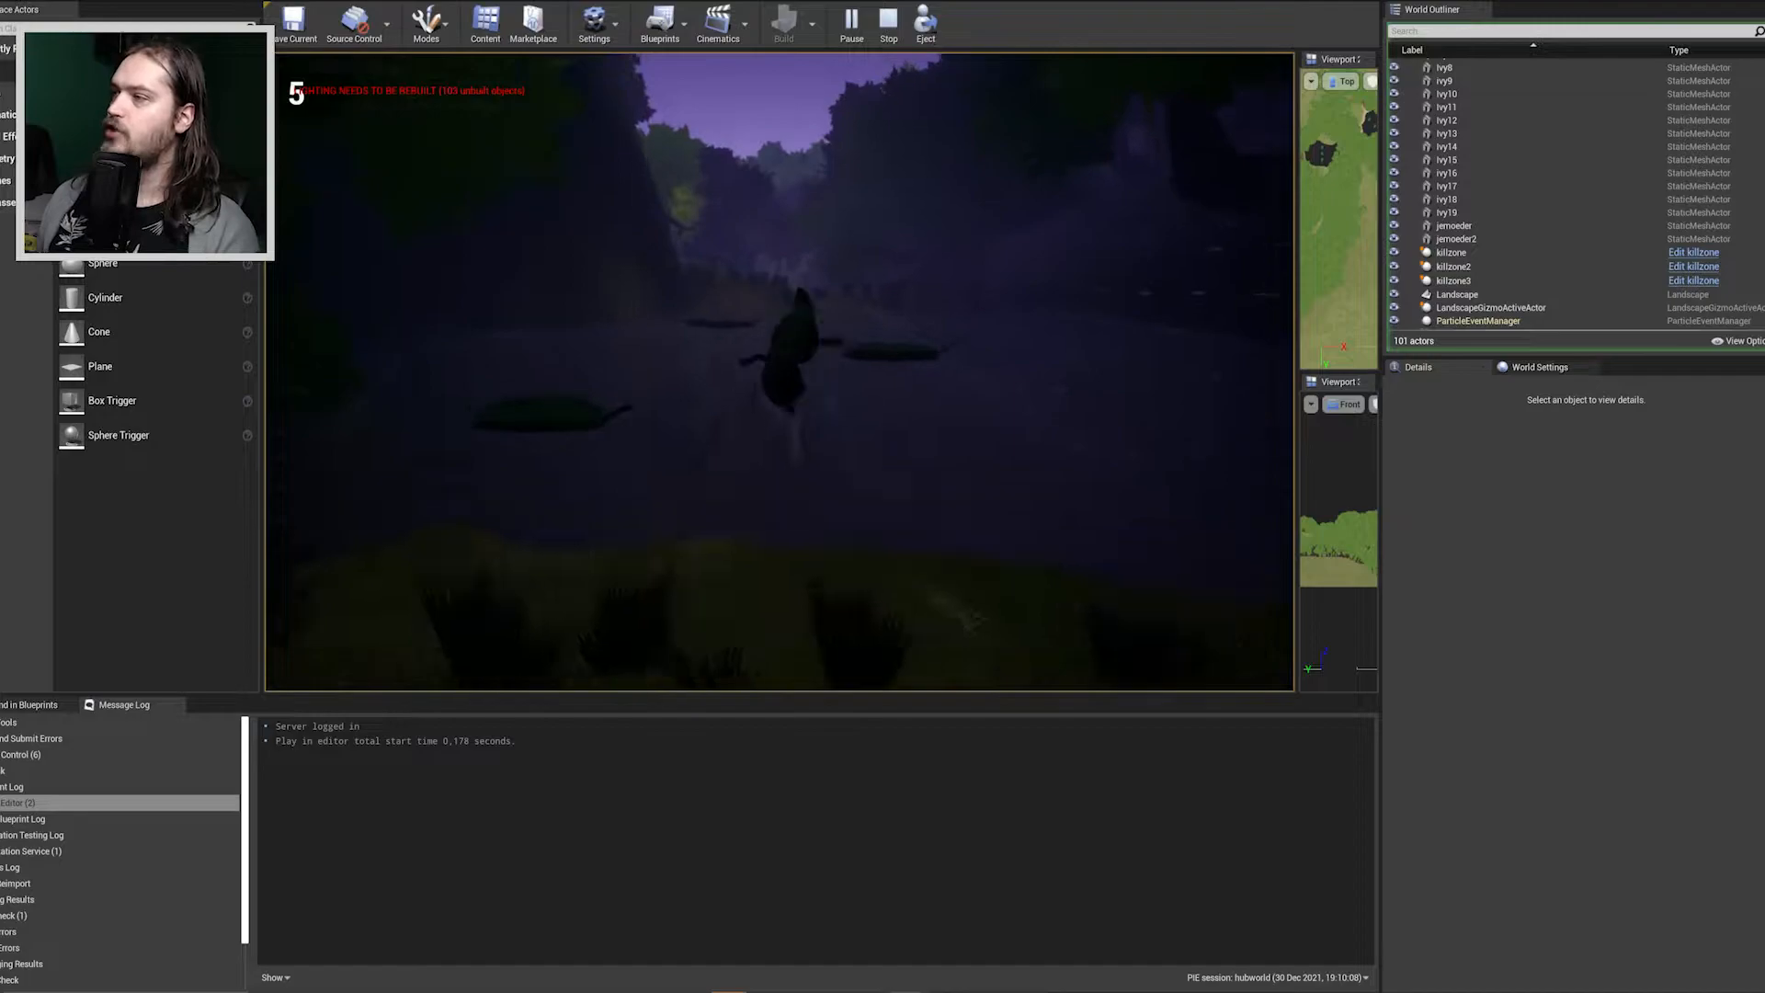
Jump the character back across the water by way of the floating leaves, making repeated jumps on the last leaf.
key(w)
key(space)
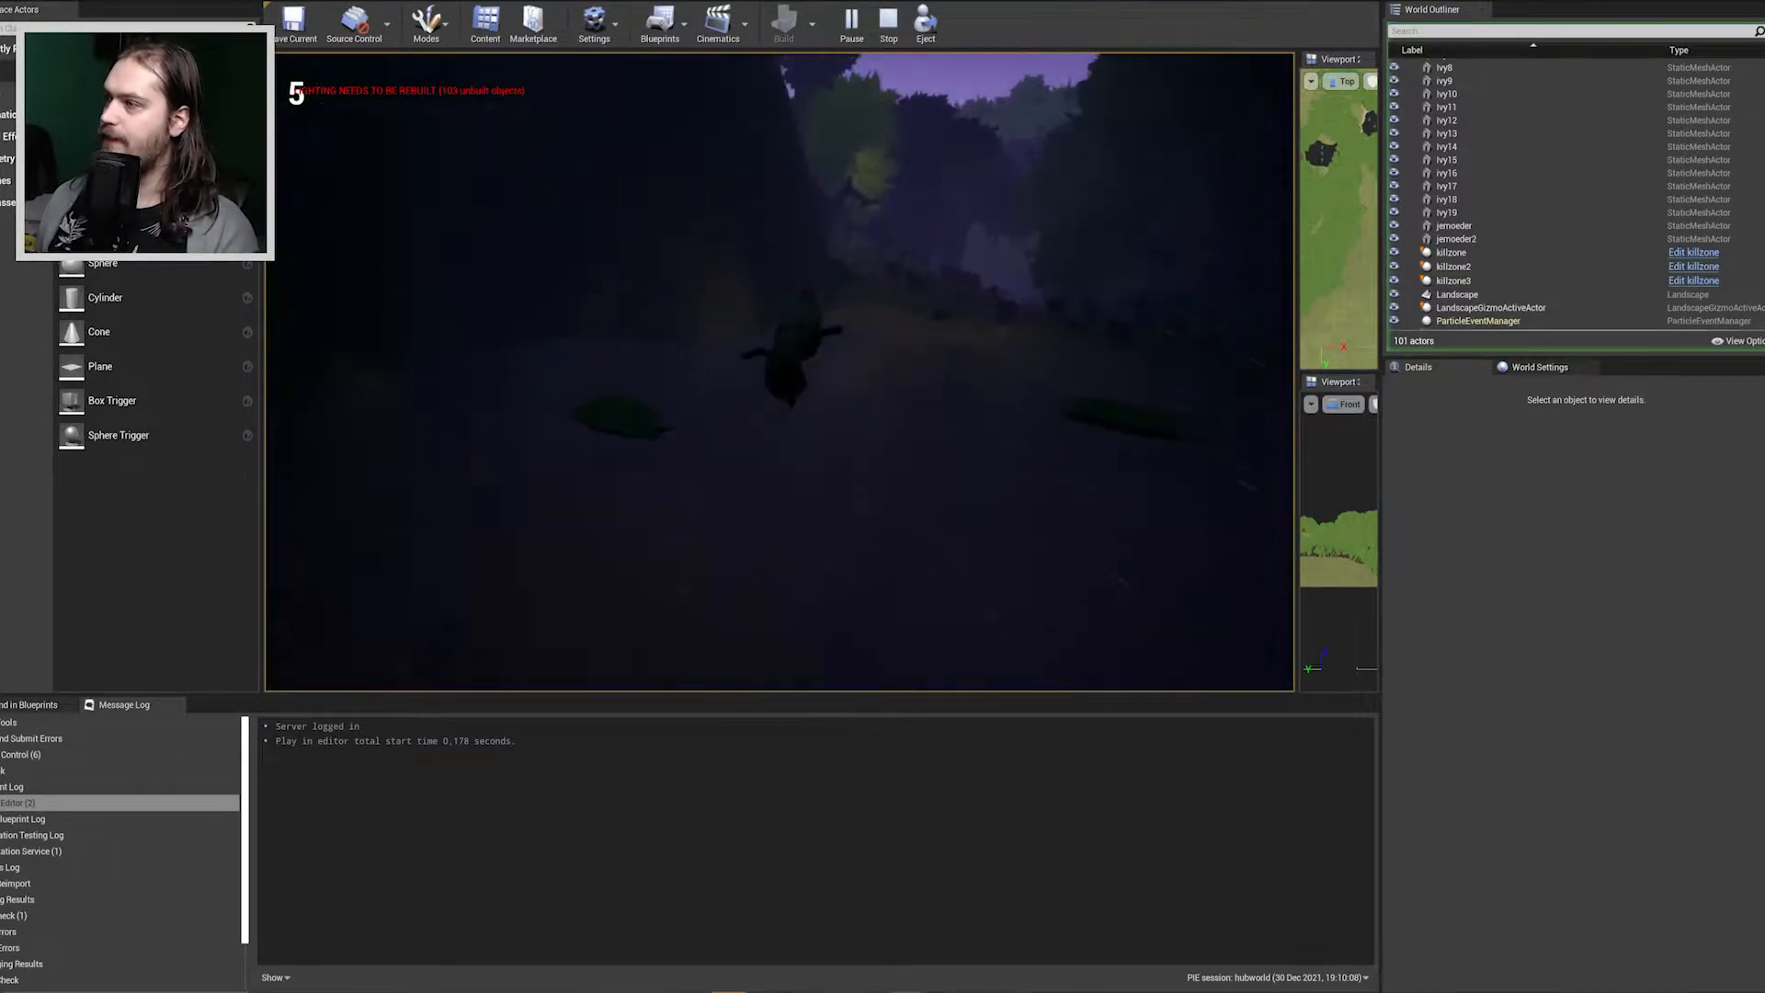
key(w)
key(space)
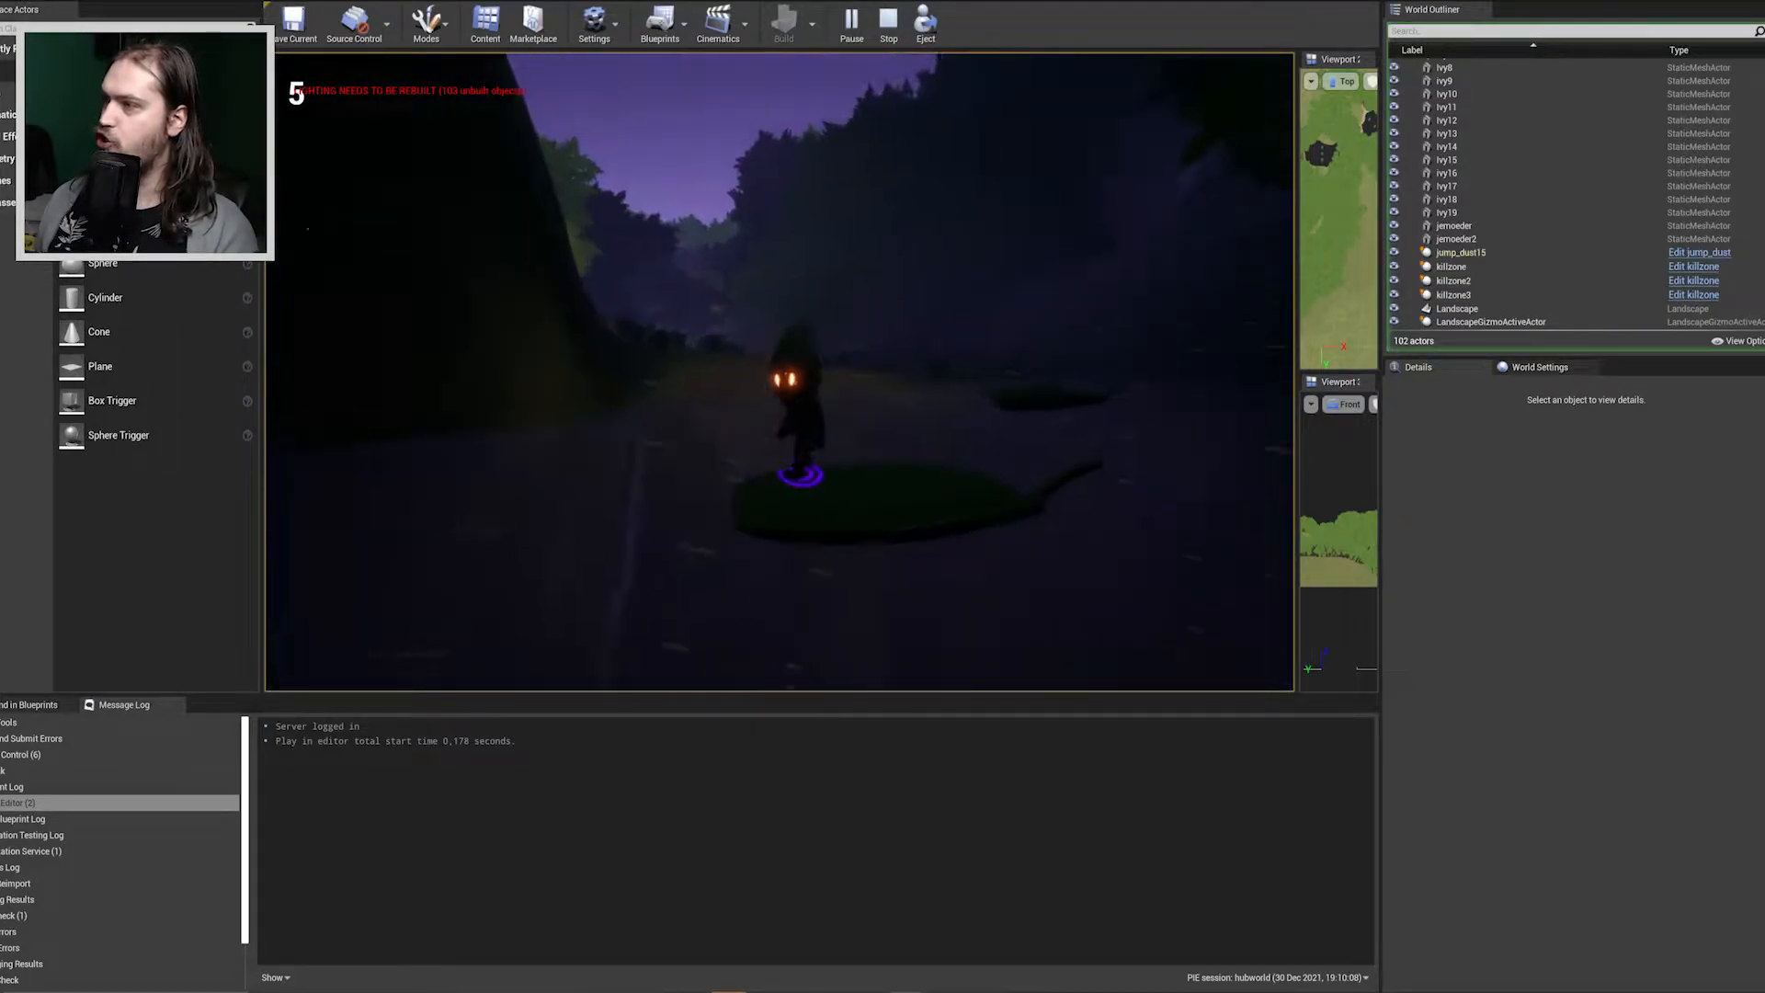
key(space)
key(w)
key(space)
key(space)
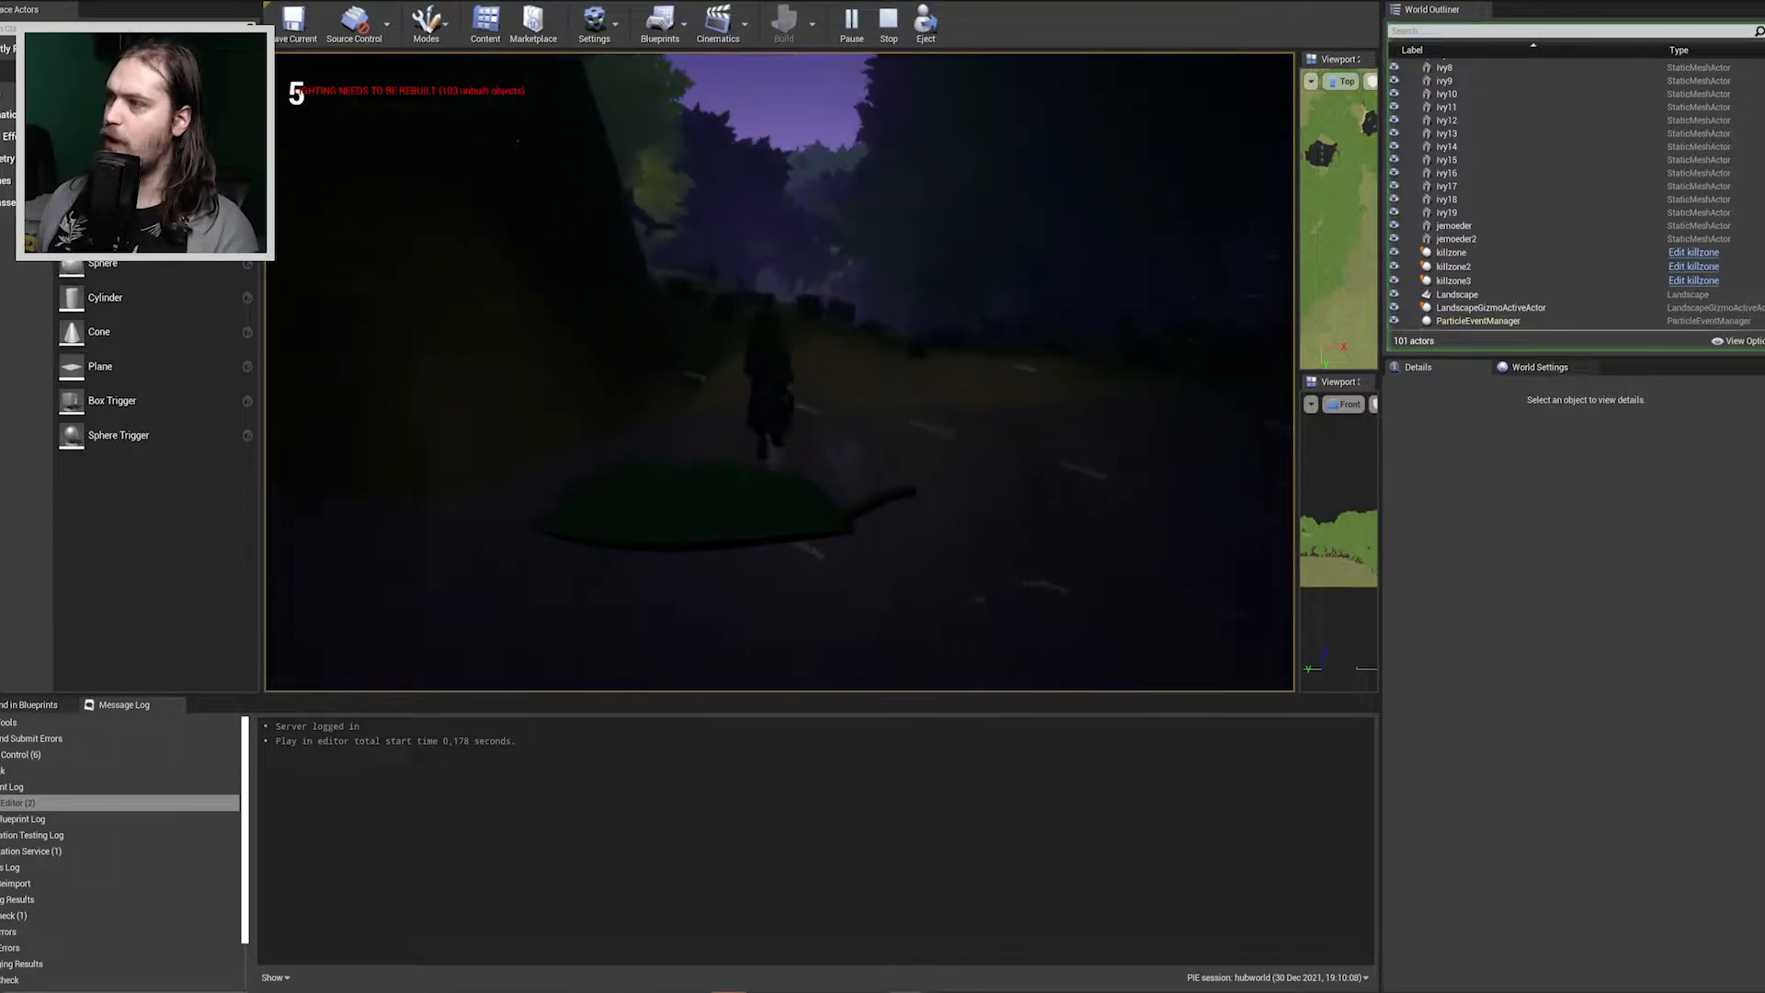
key(space)
Run the character along the forest path and up the dark slope, and end the play session.
key(w)
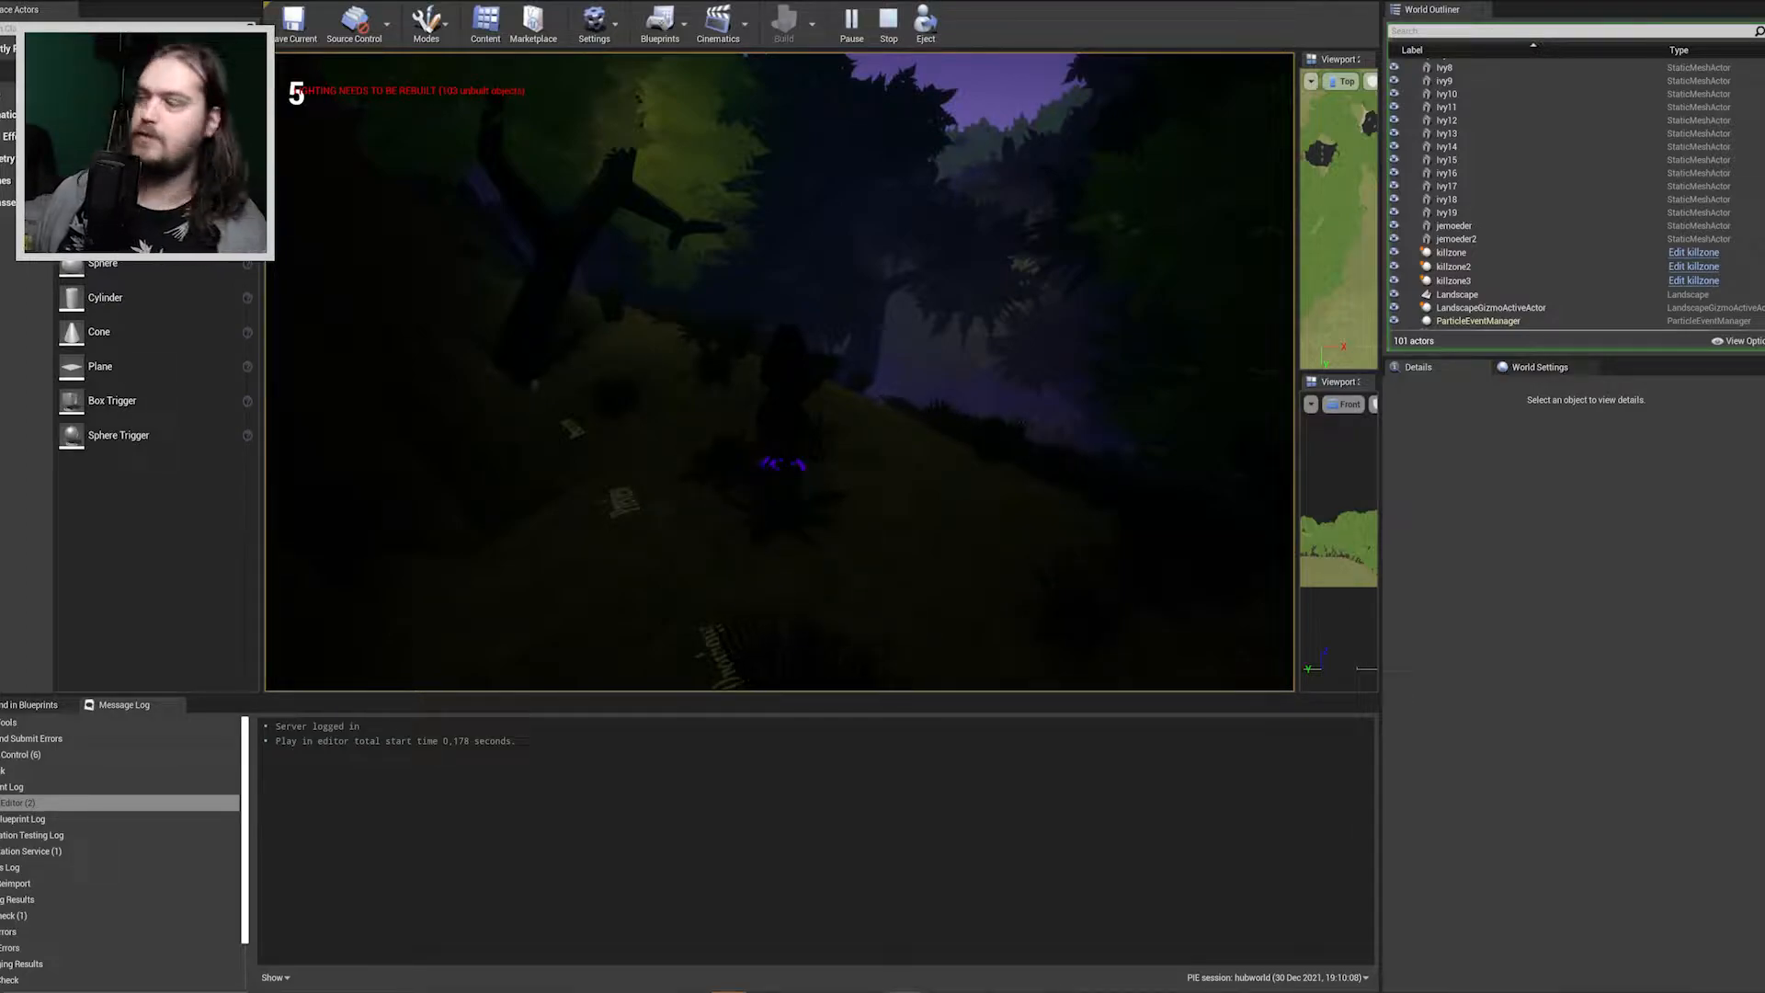
key(w)
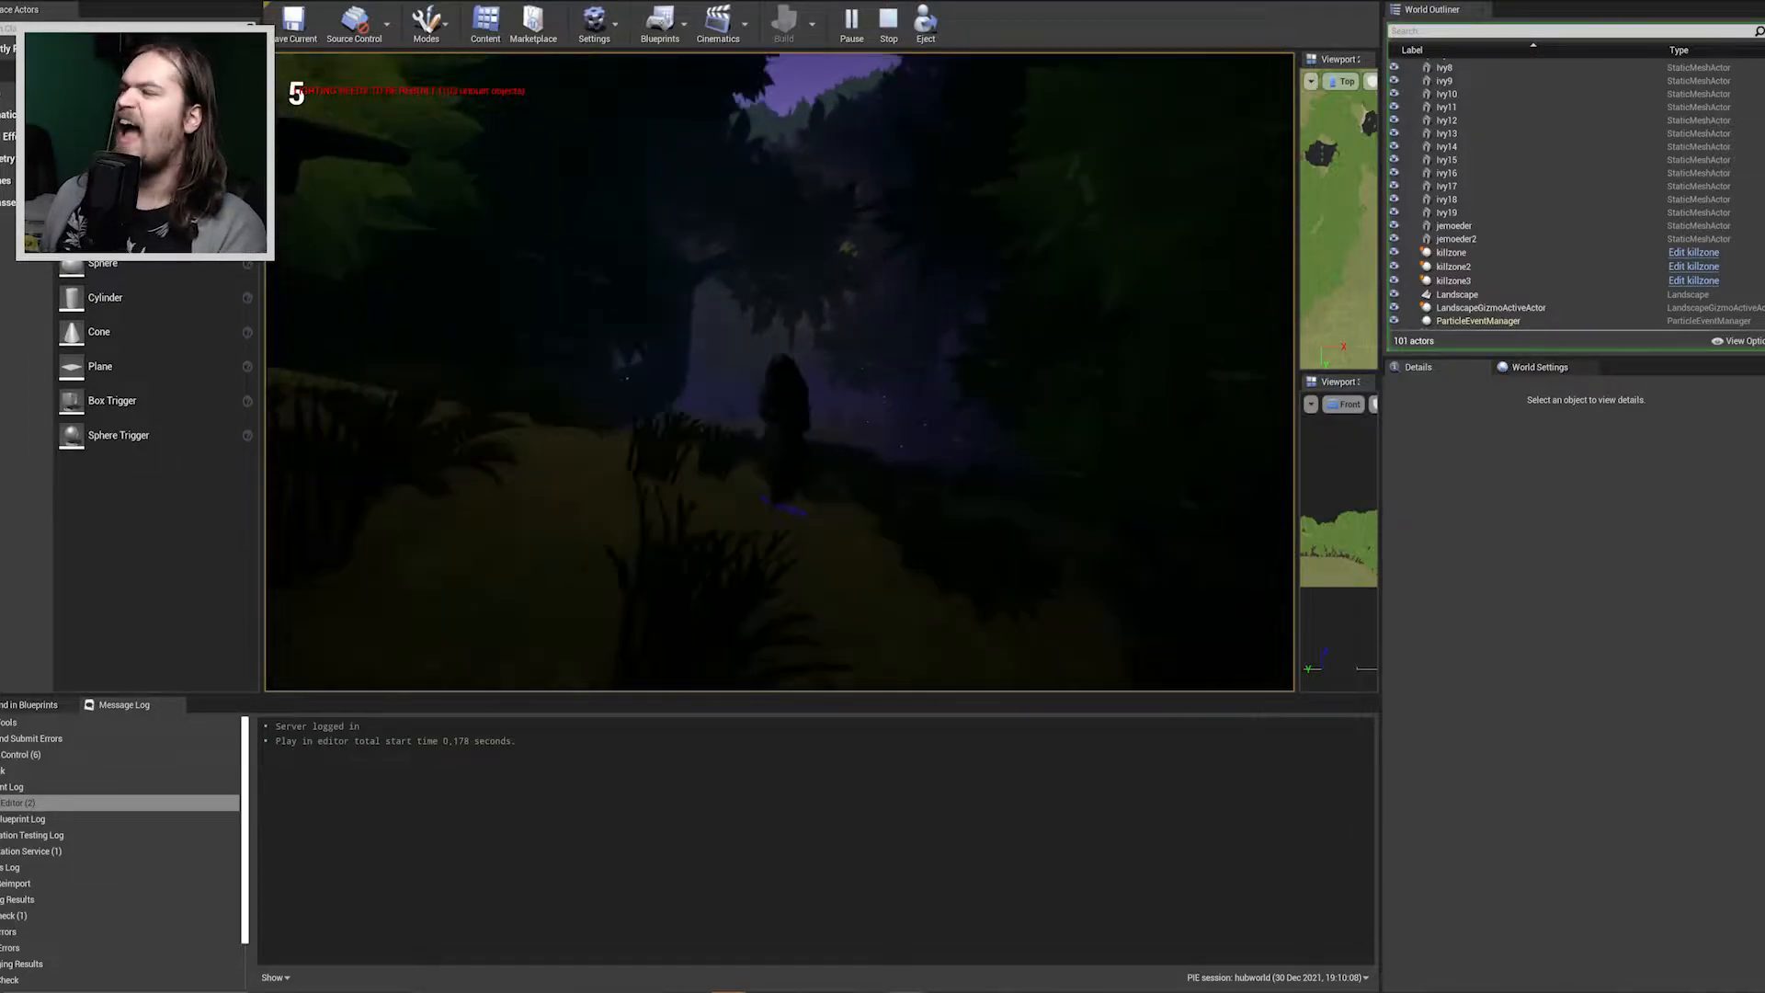
key(w)
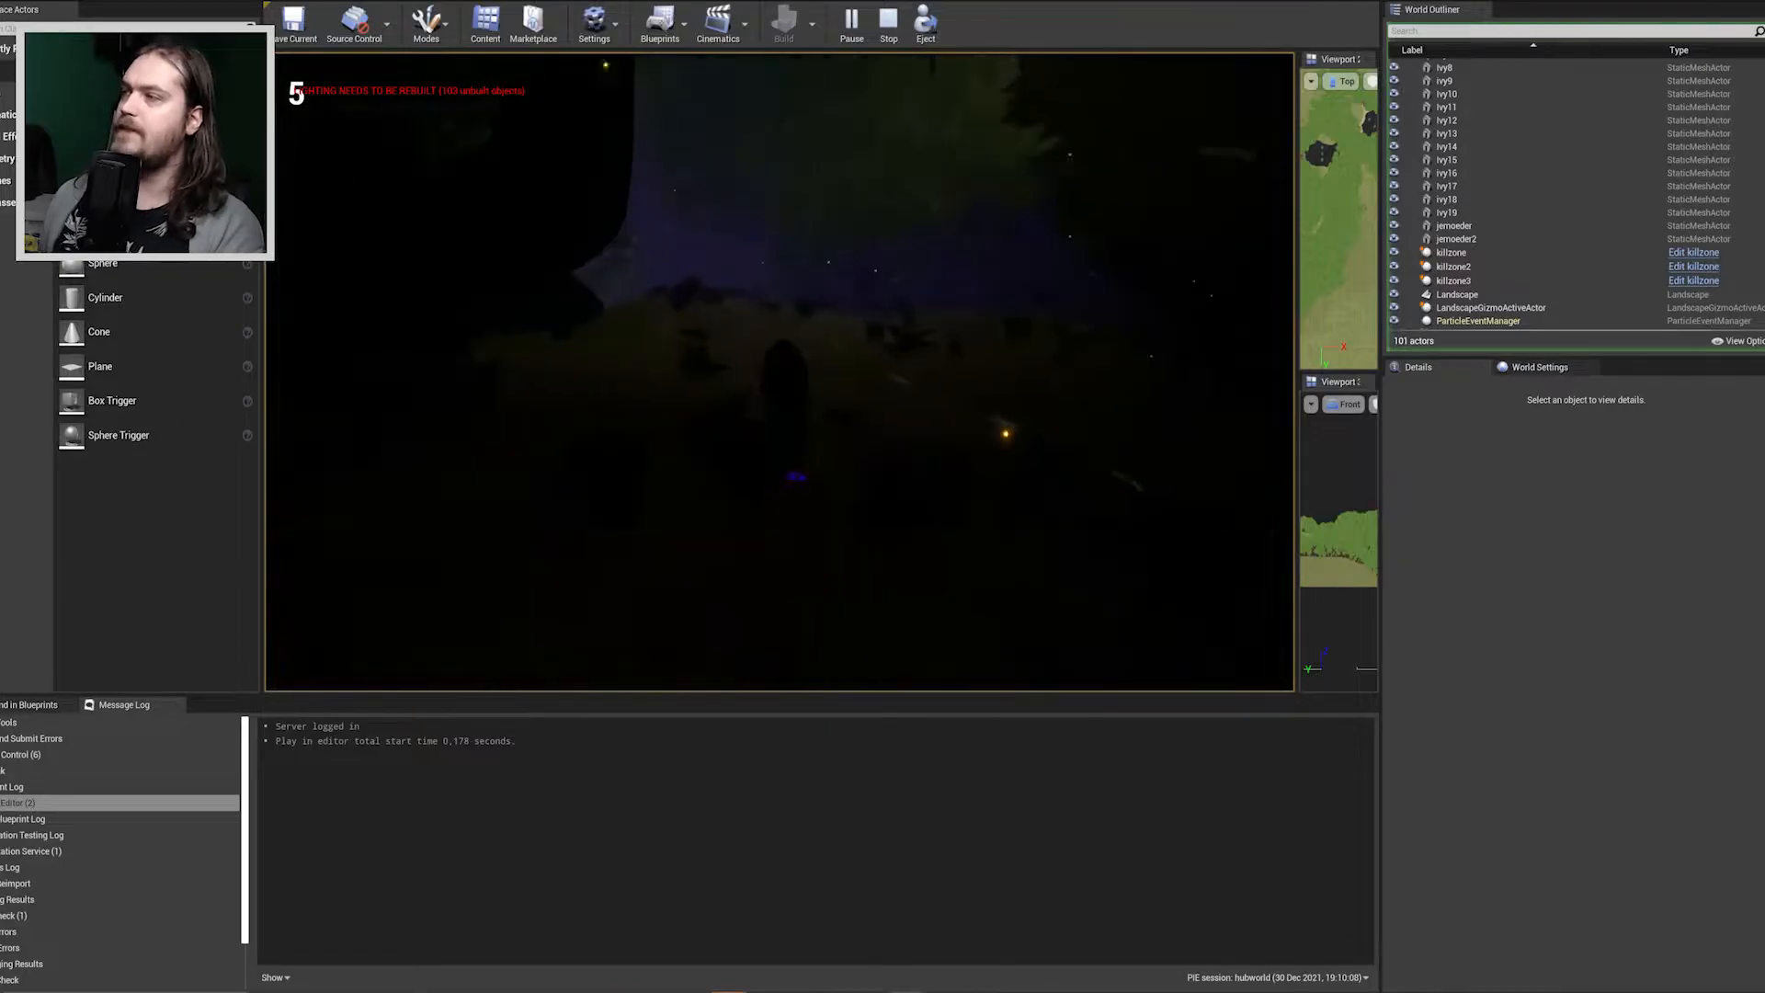
key(w)
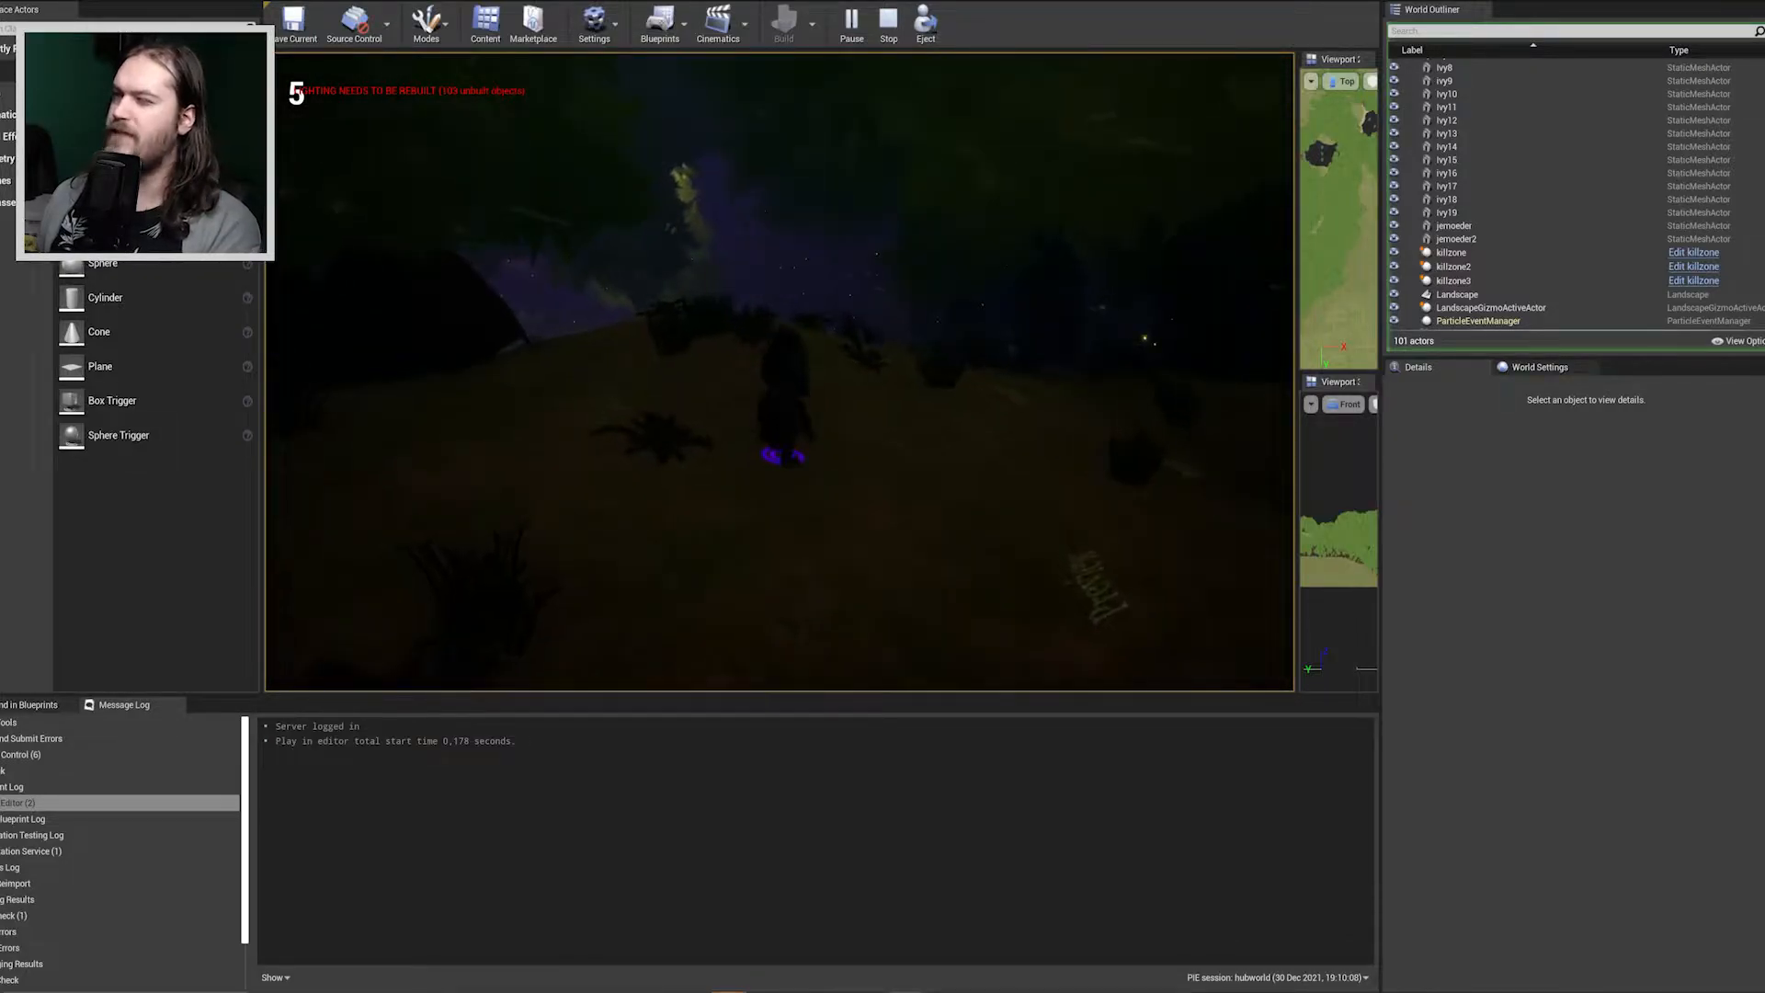
key(Escape)
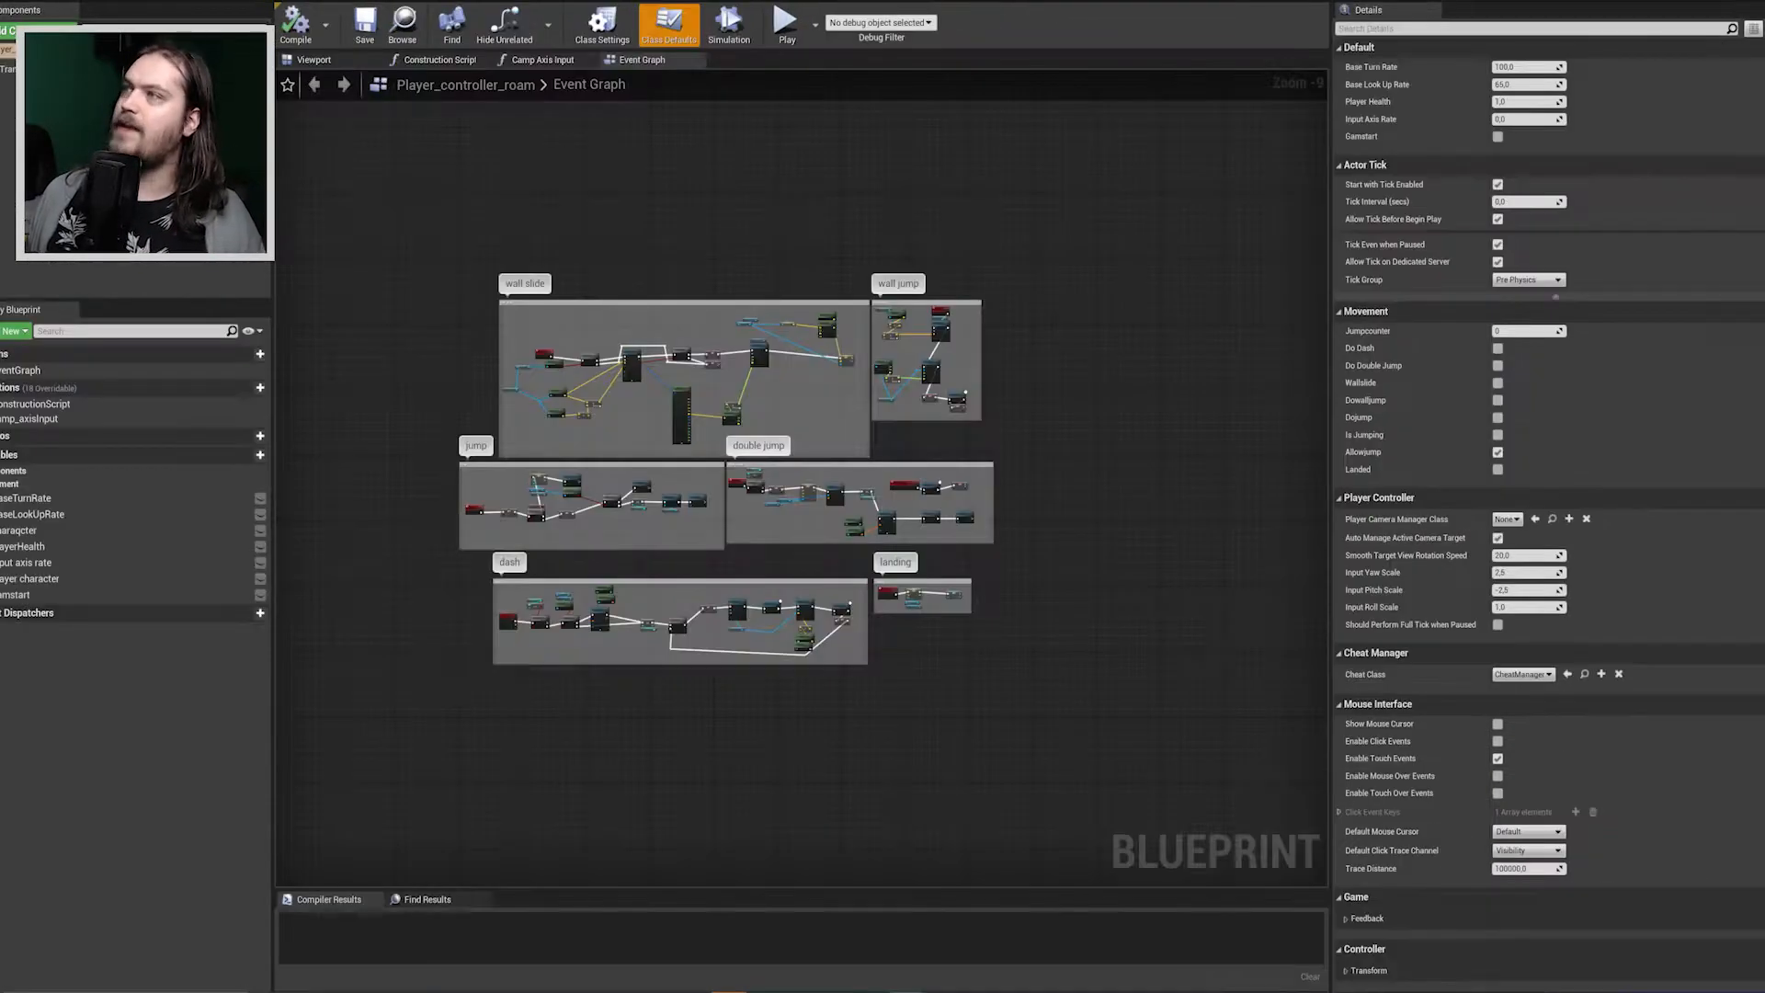
Examine the movement groups in the Player_controller_roam and player_controller_hallway event graphs, and the jumping system in the 3D_platformer_Character event graph.
right_drag(635, 171, 744, 190)
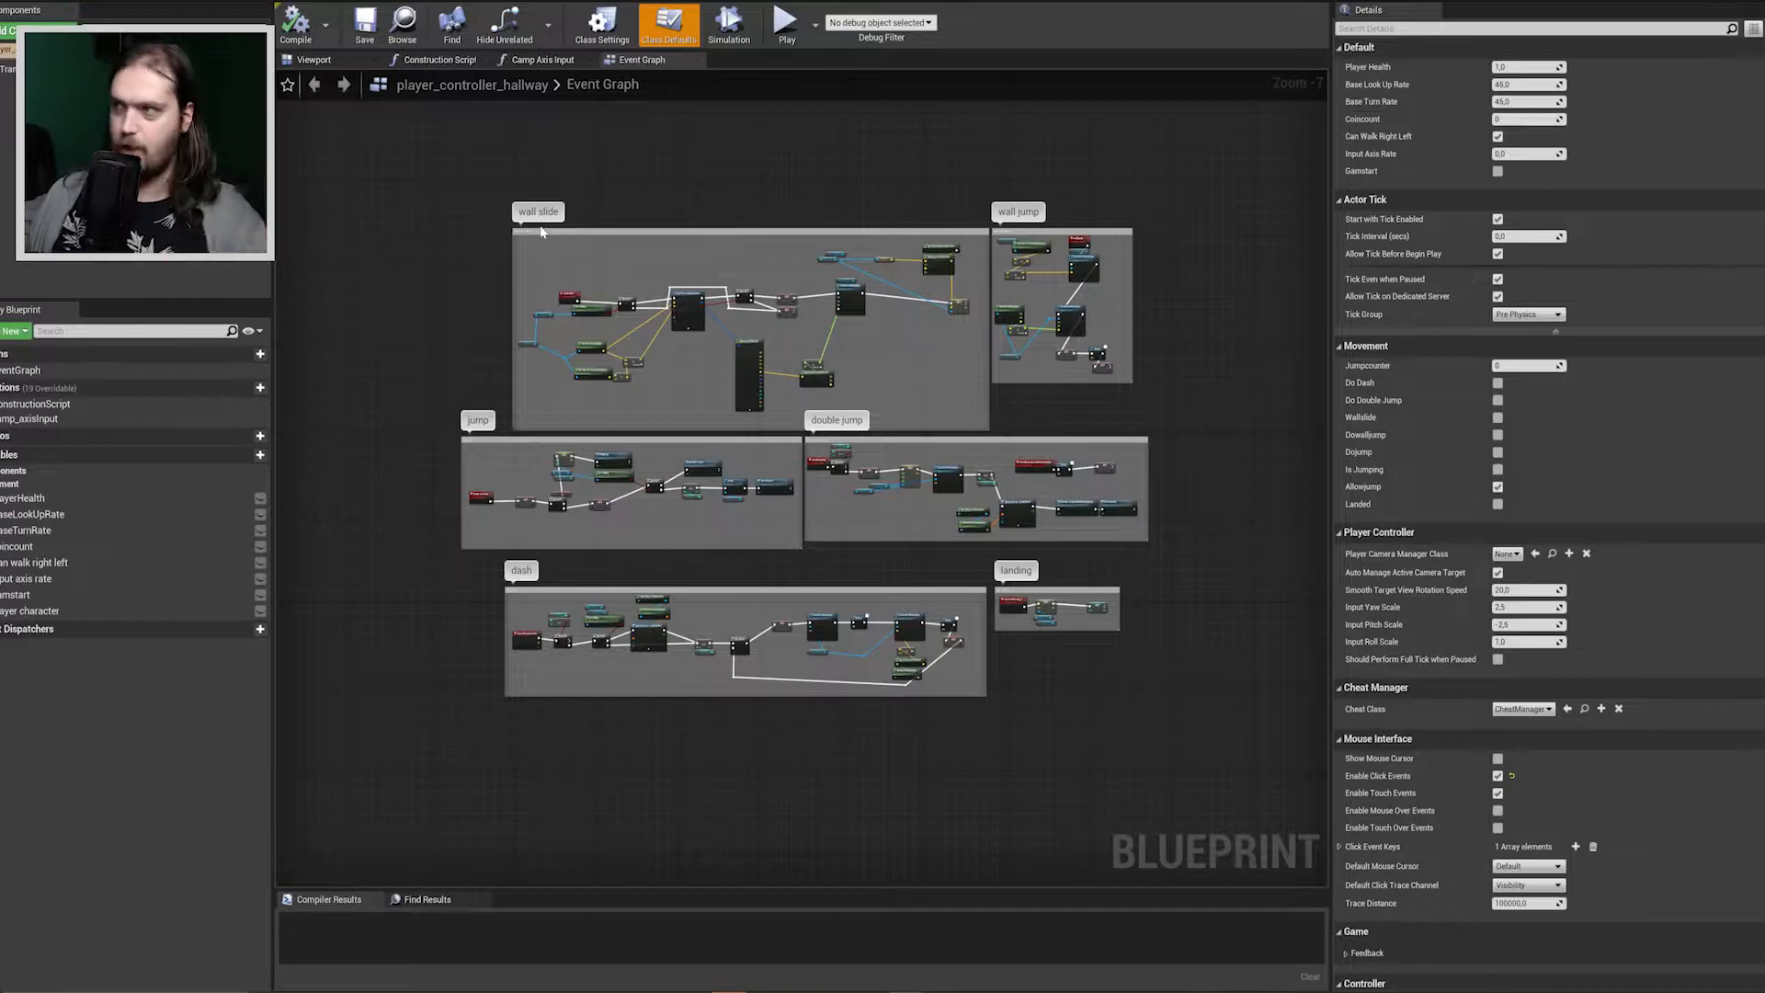
scroll(781, 440, up, 3)
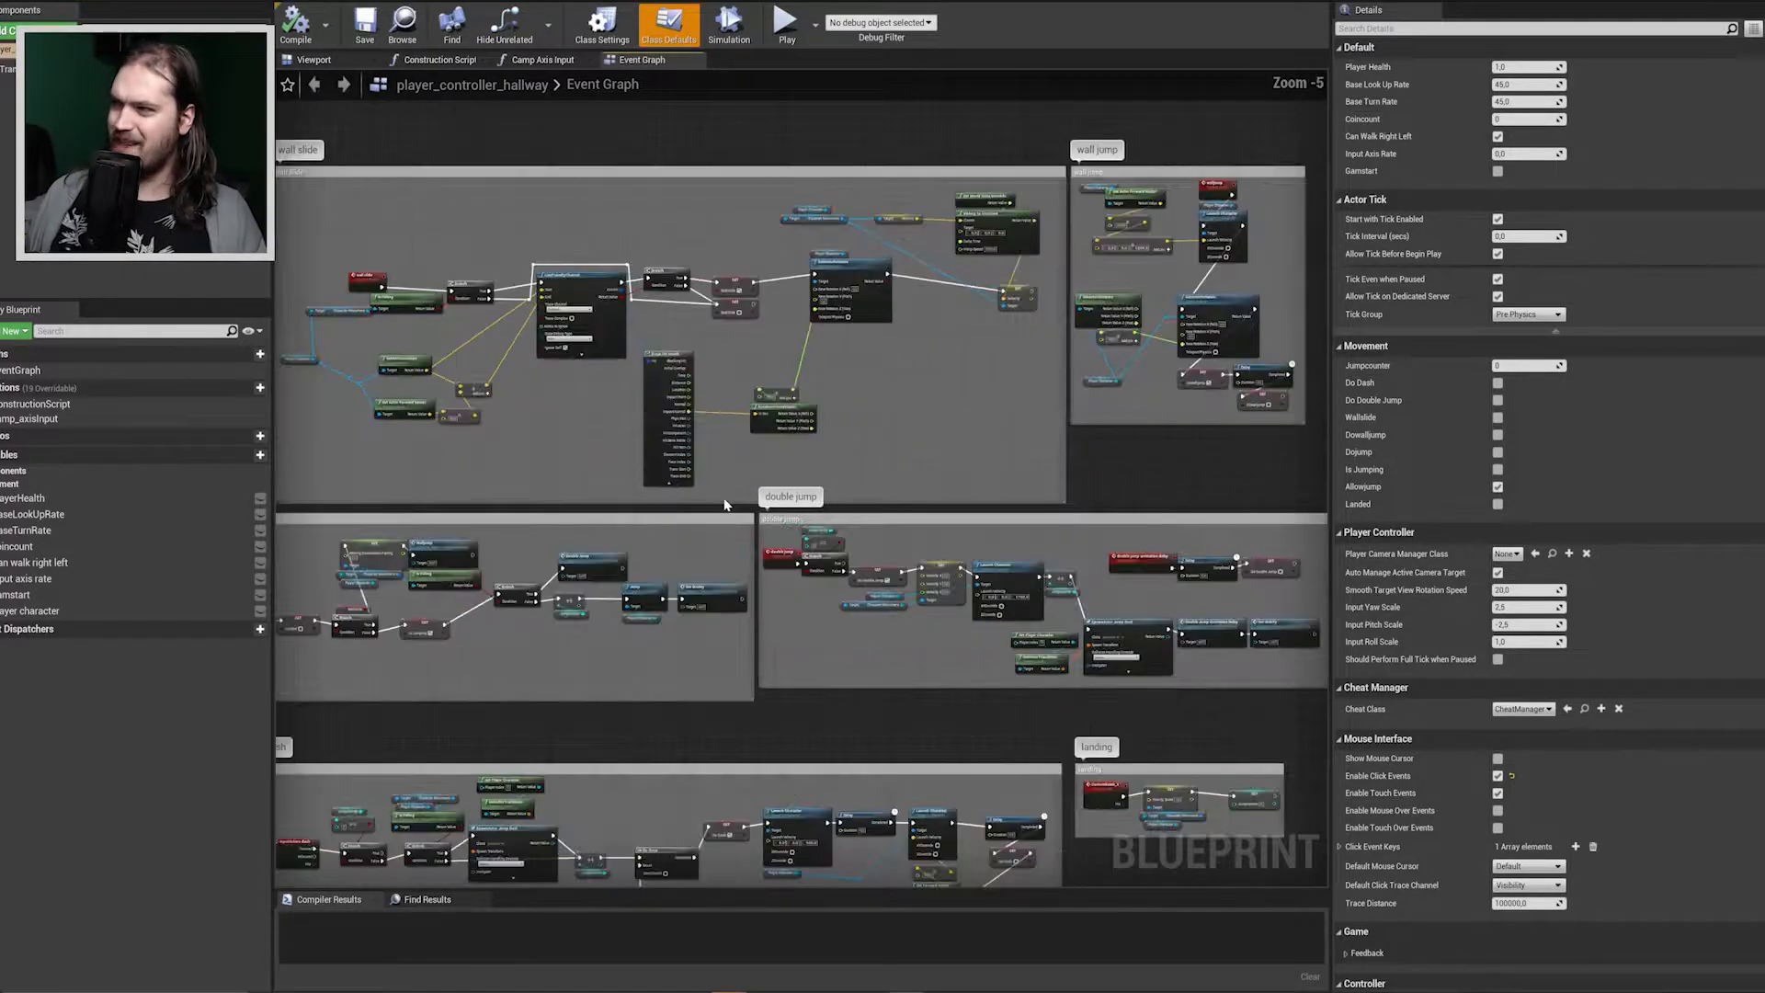
scroll(779, 529, down, 4)
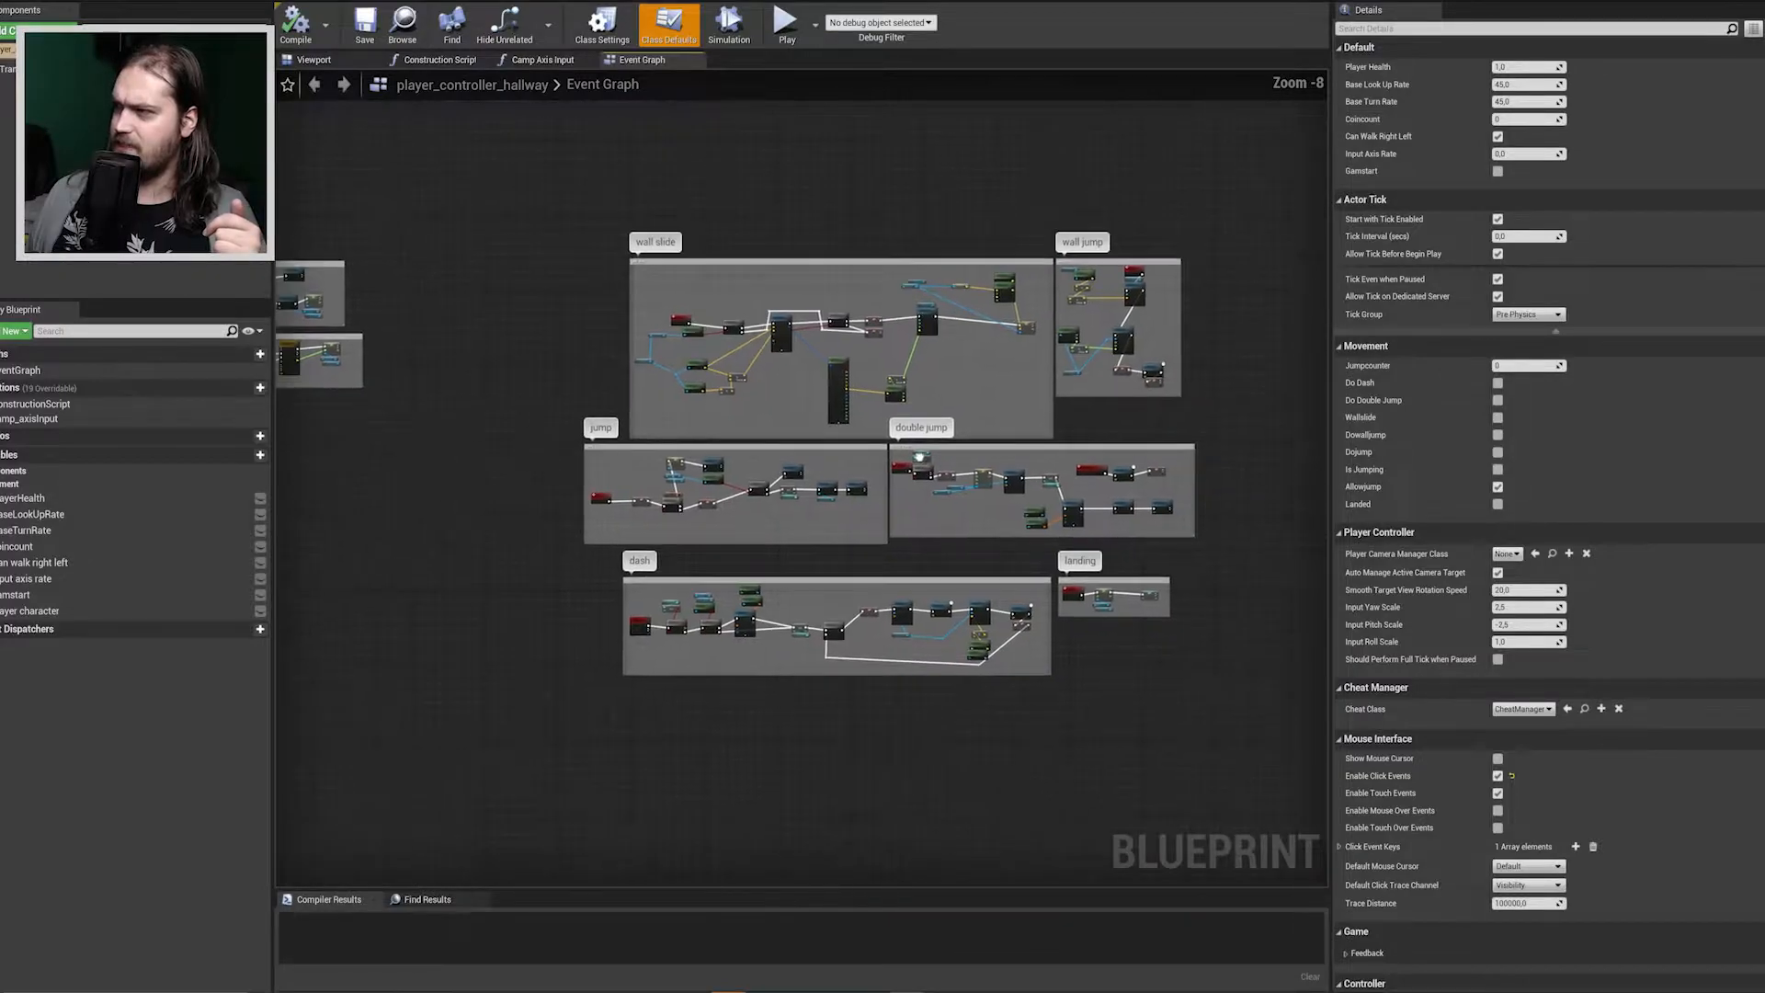
right_drag(921, 456, 913, 458)
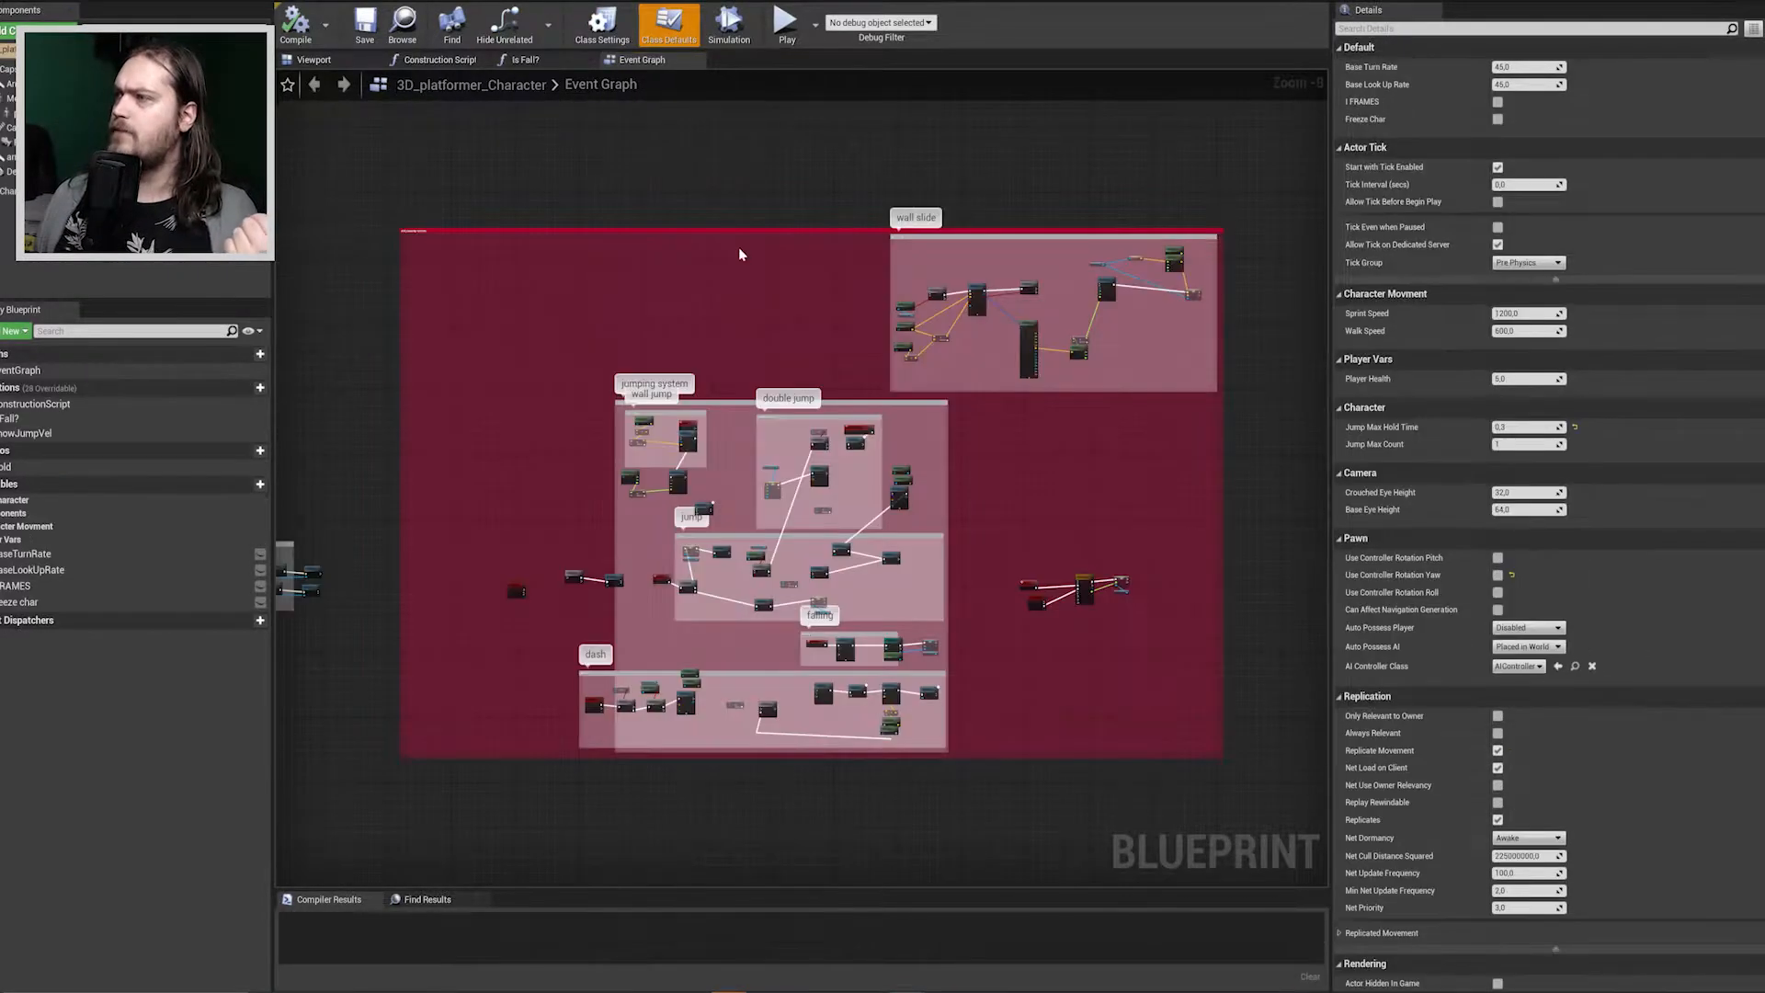
scroll(769, 296, up, 4)
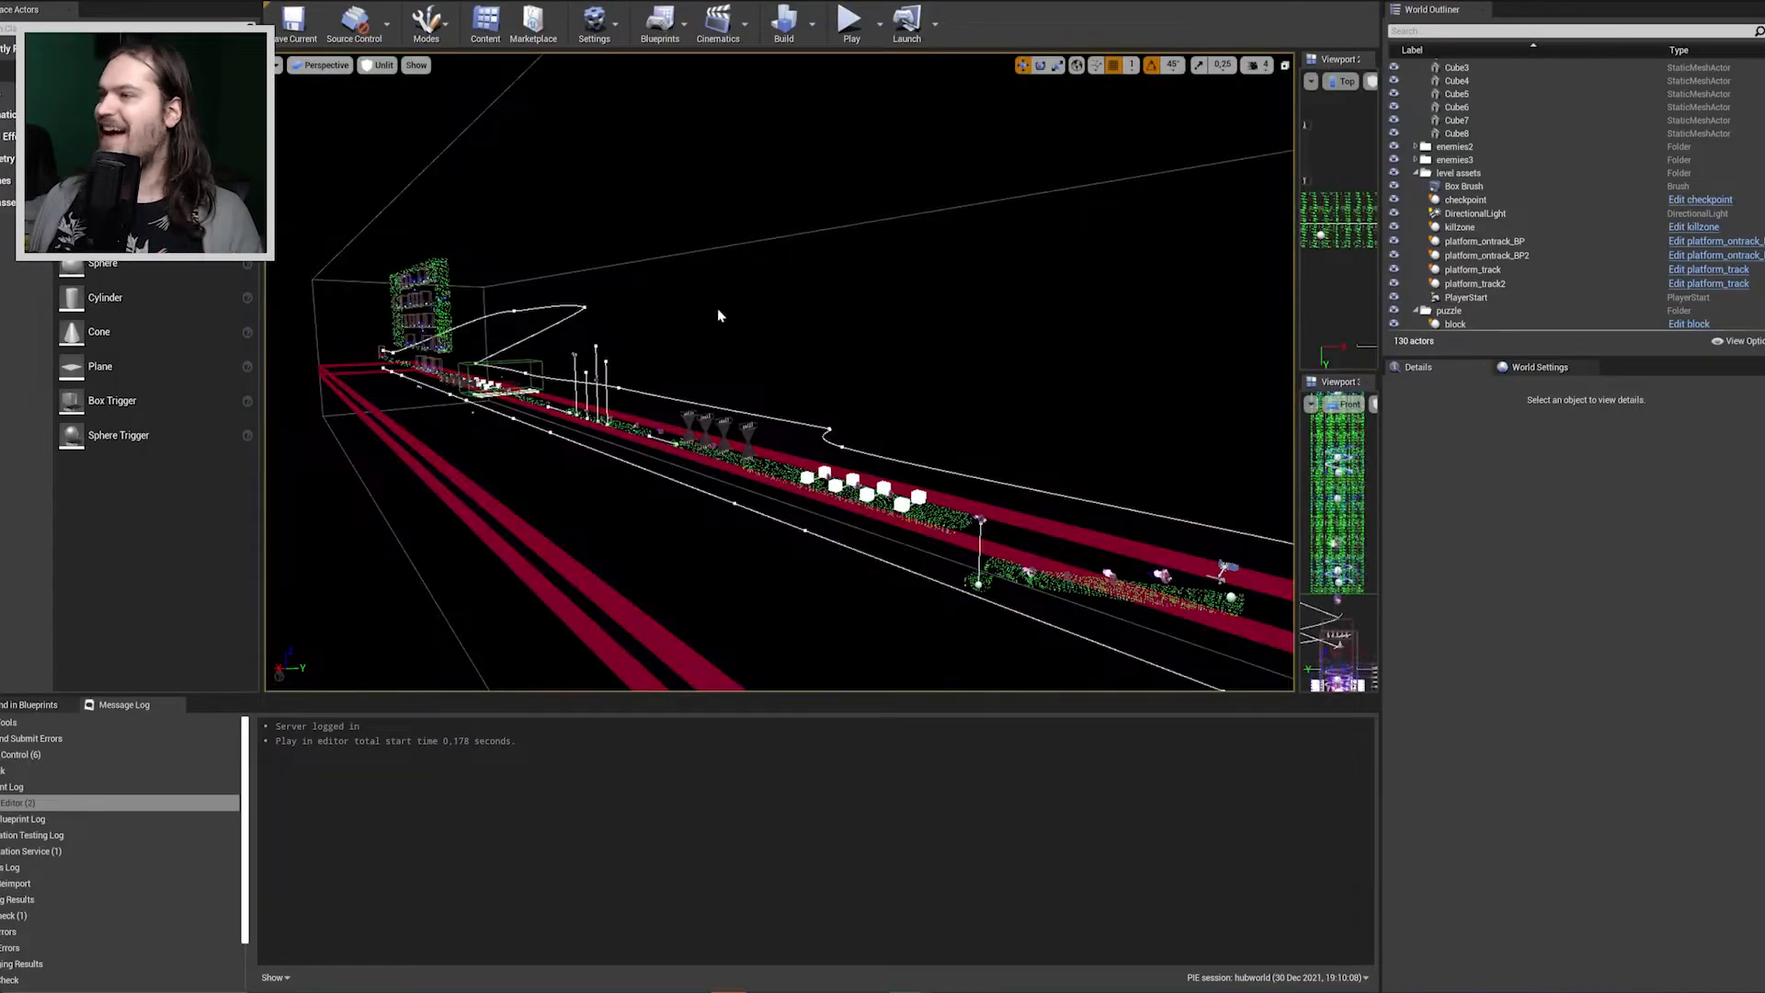
right_drag(717, 310, 717, 311)
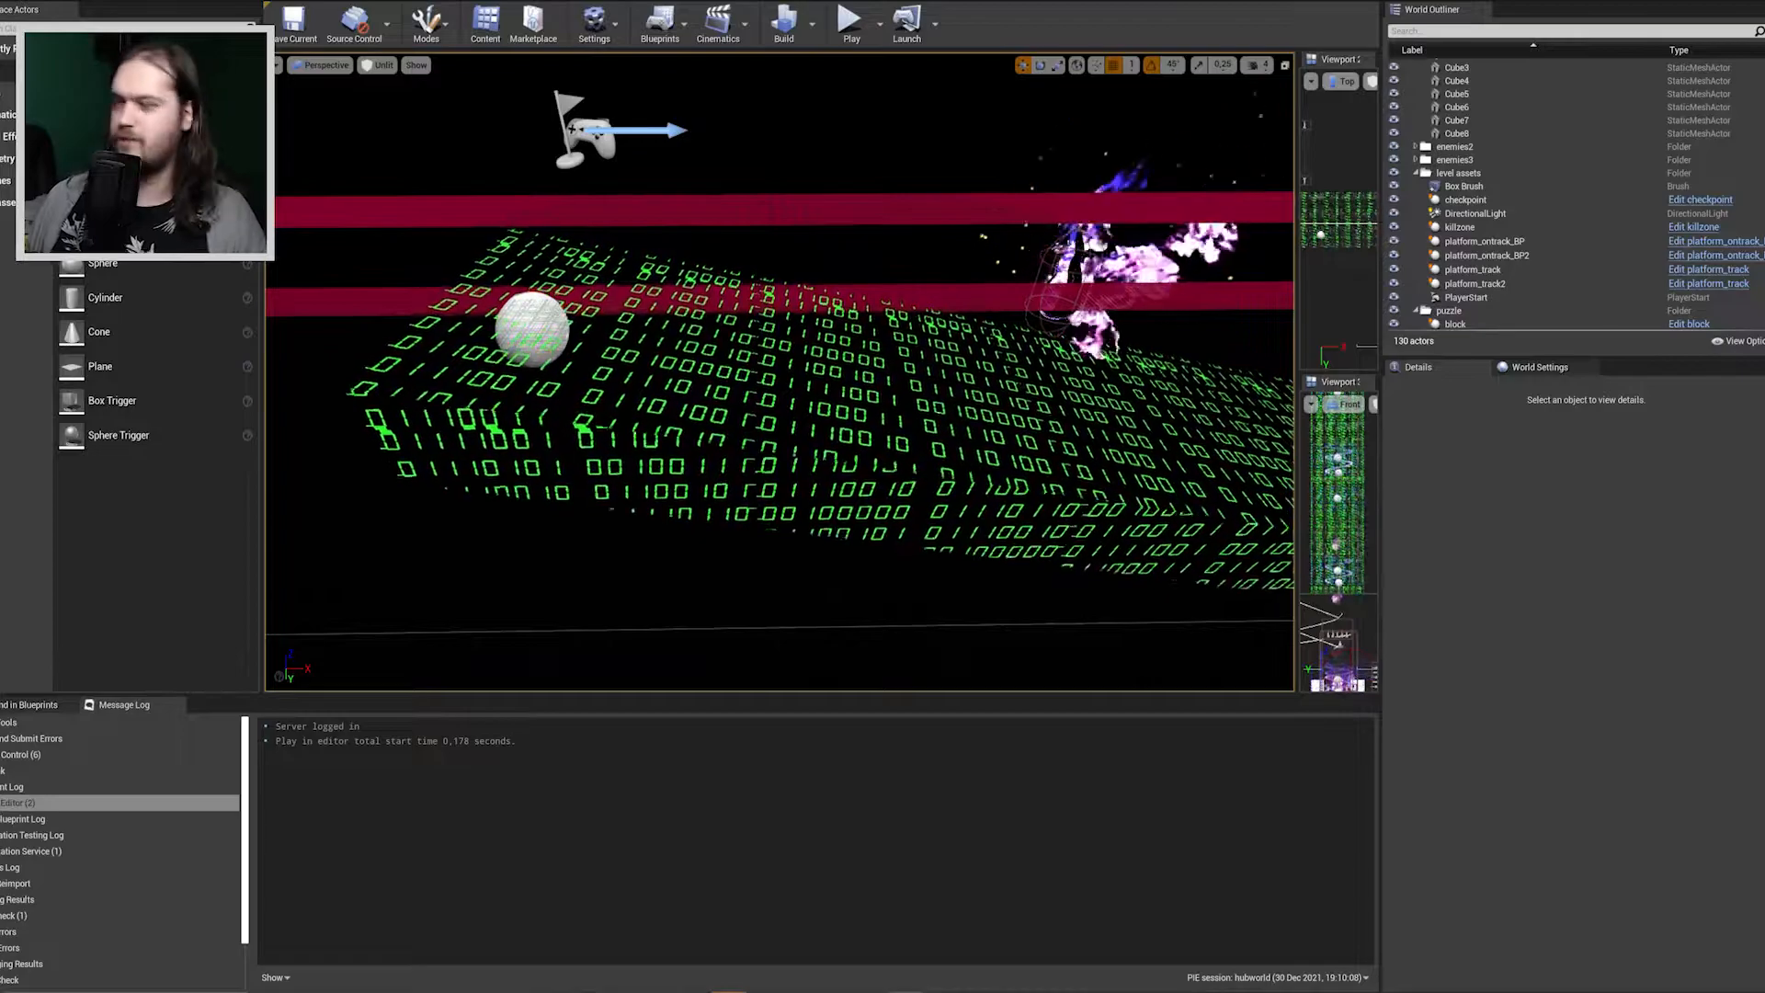
Examine the 1D level's layout by flying along its binary track and viewing the whole course from above.
right_drag(934, 378, 1155, 315)
key(s)
key(w)
key(s)
key(s)
key(a)
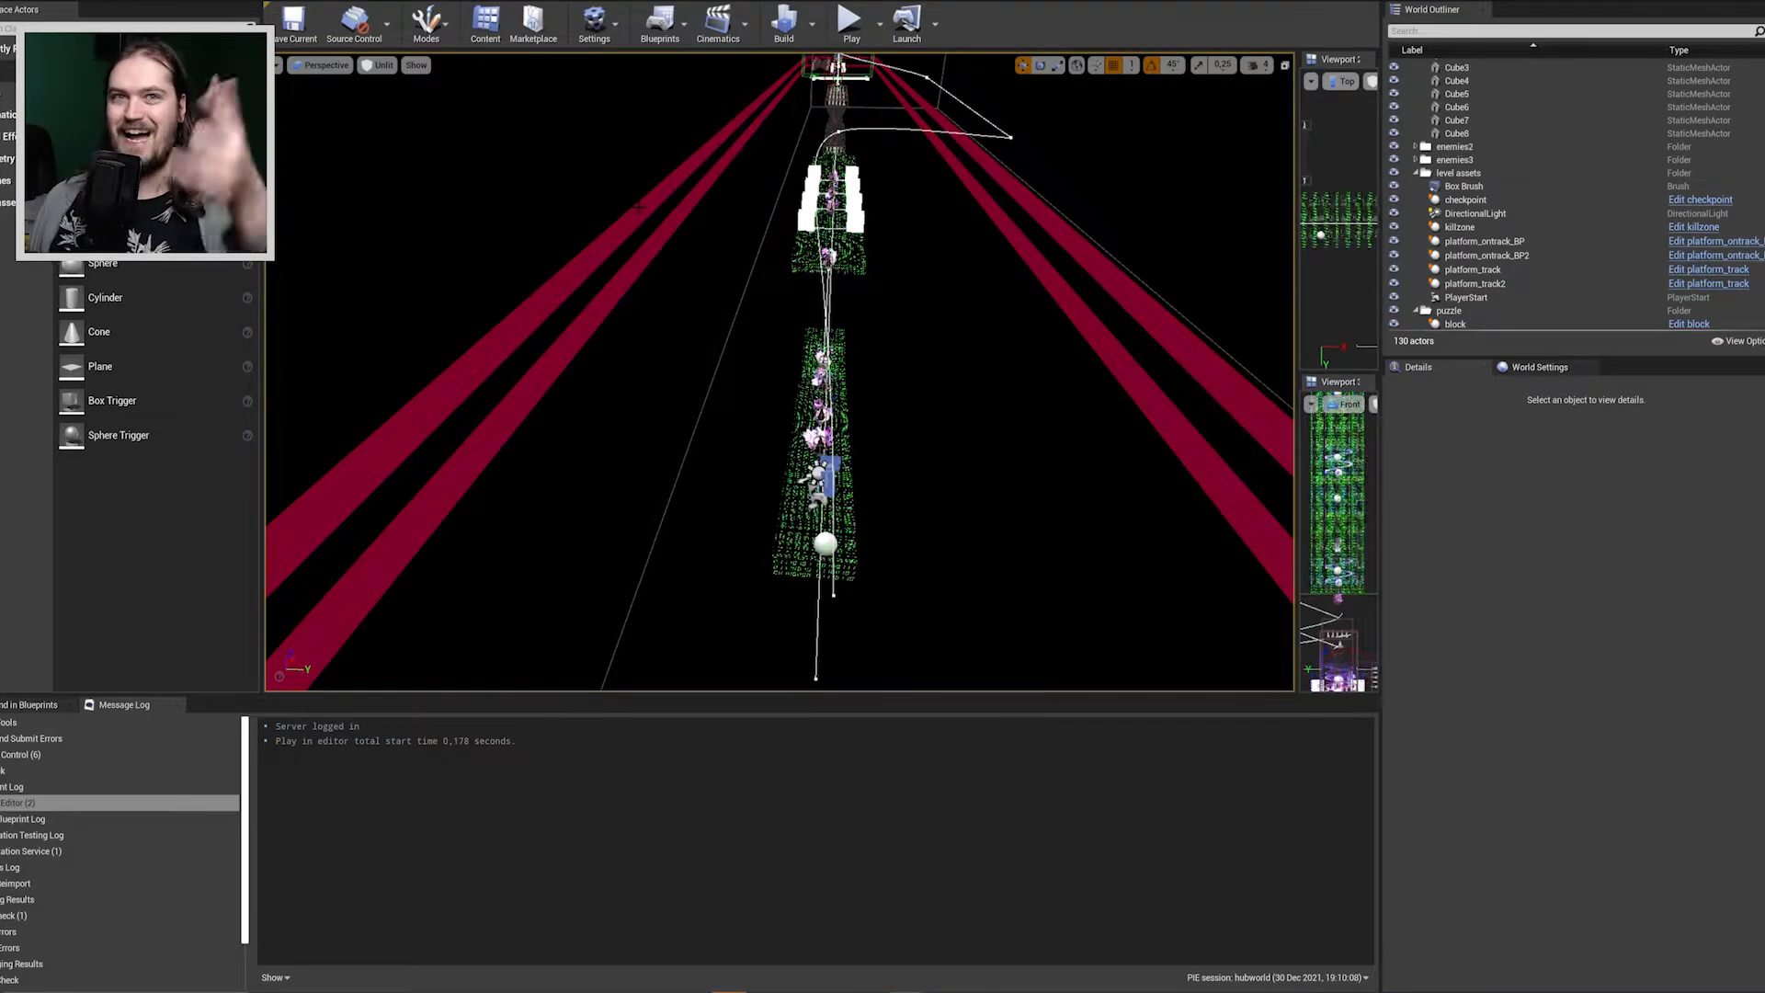
right_drag(1155, 315, 1176, 340)
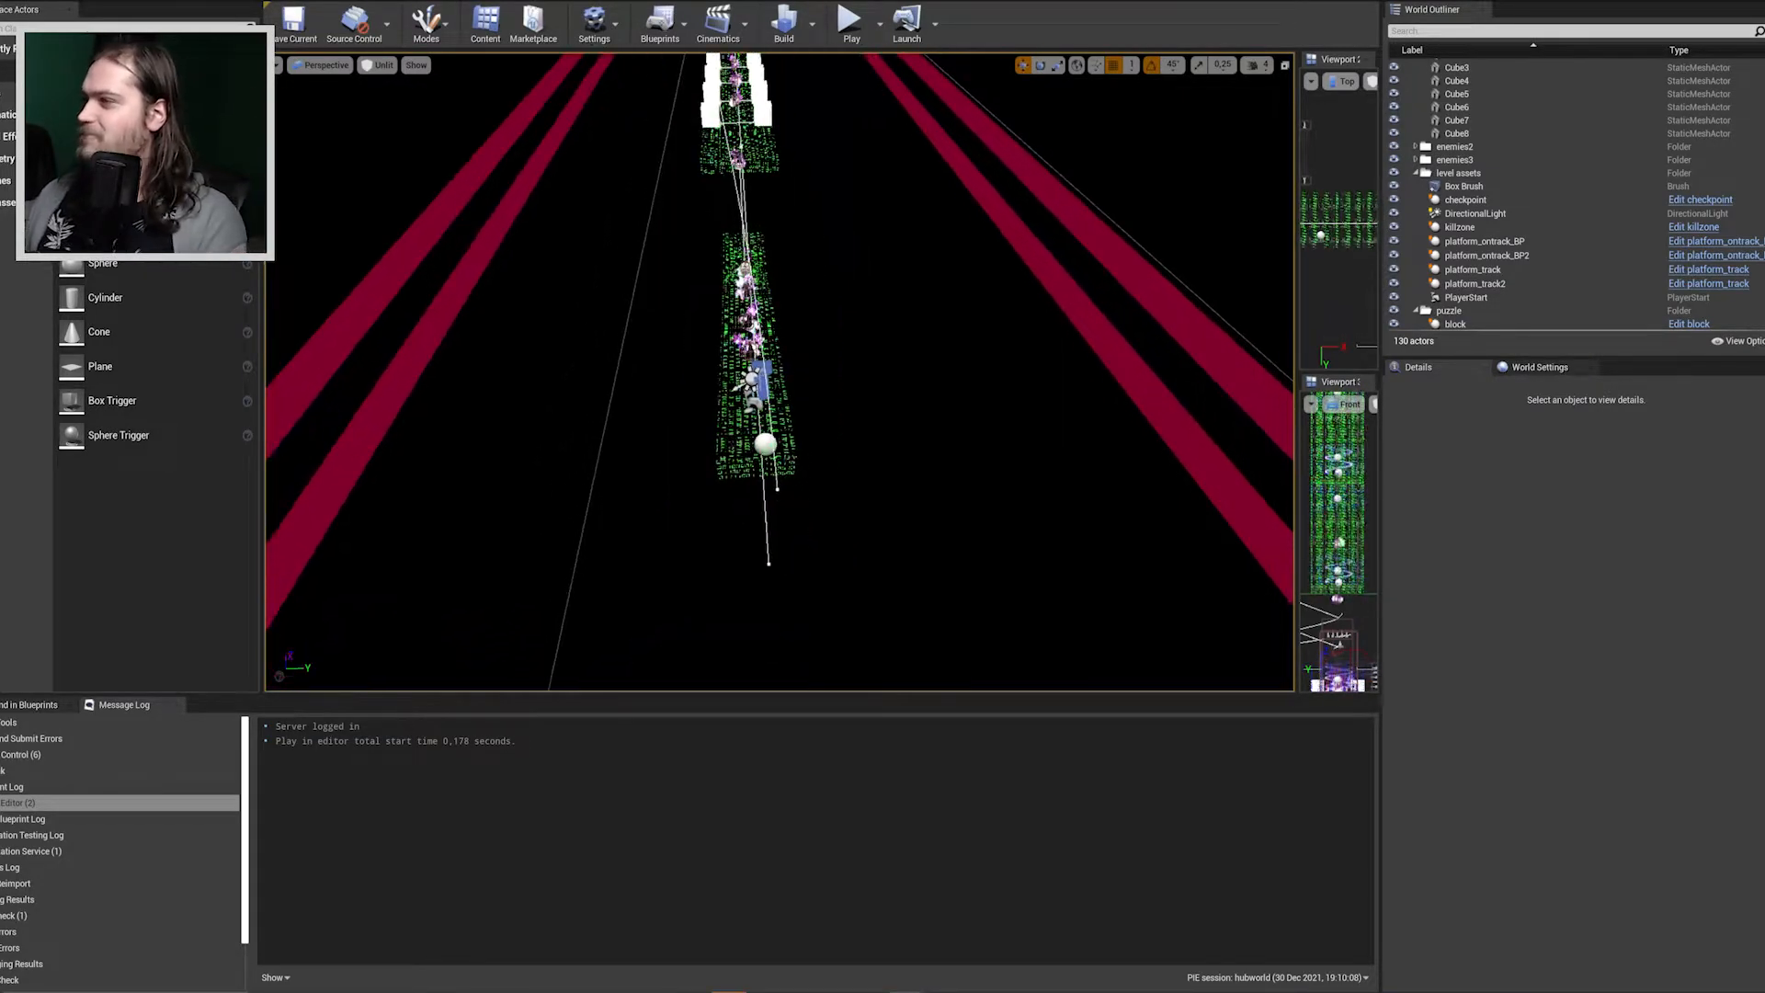
Start a playtest of the 1D level and run the character forward along the binary track, past the white cubes toward the spiked enemies.
click(854, 34)
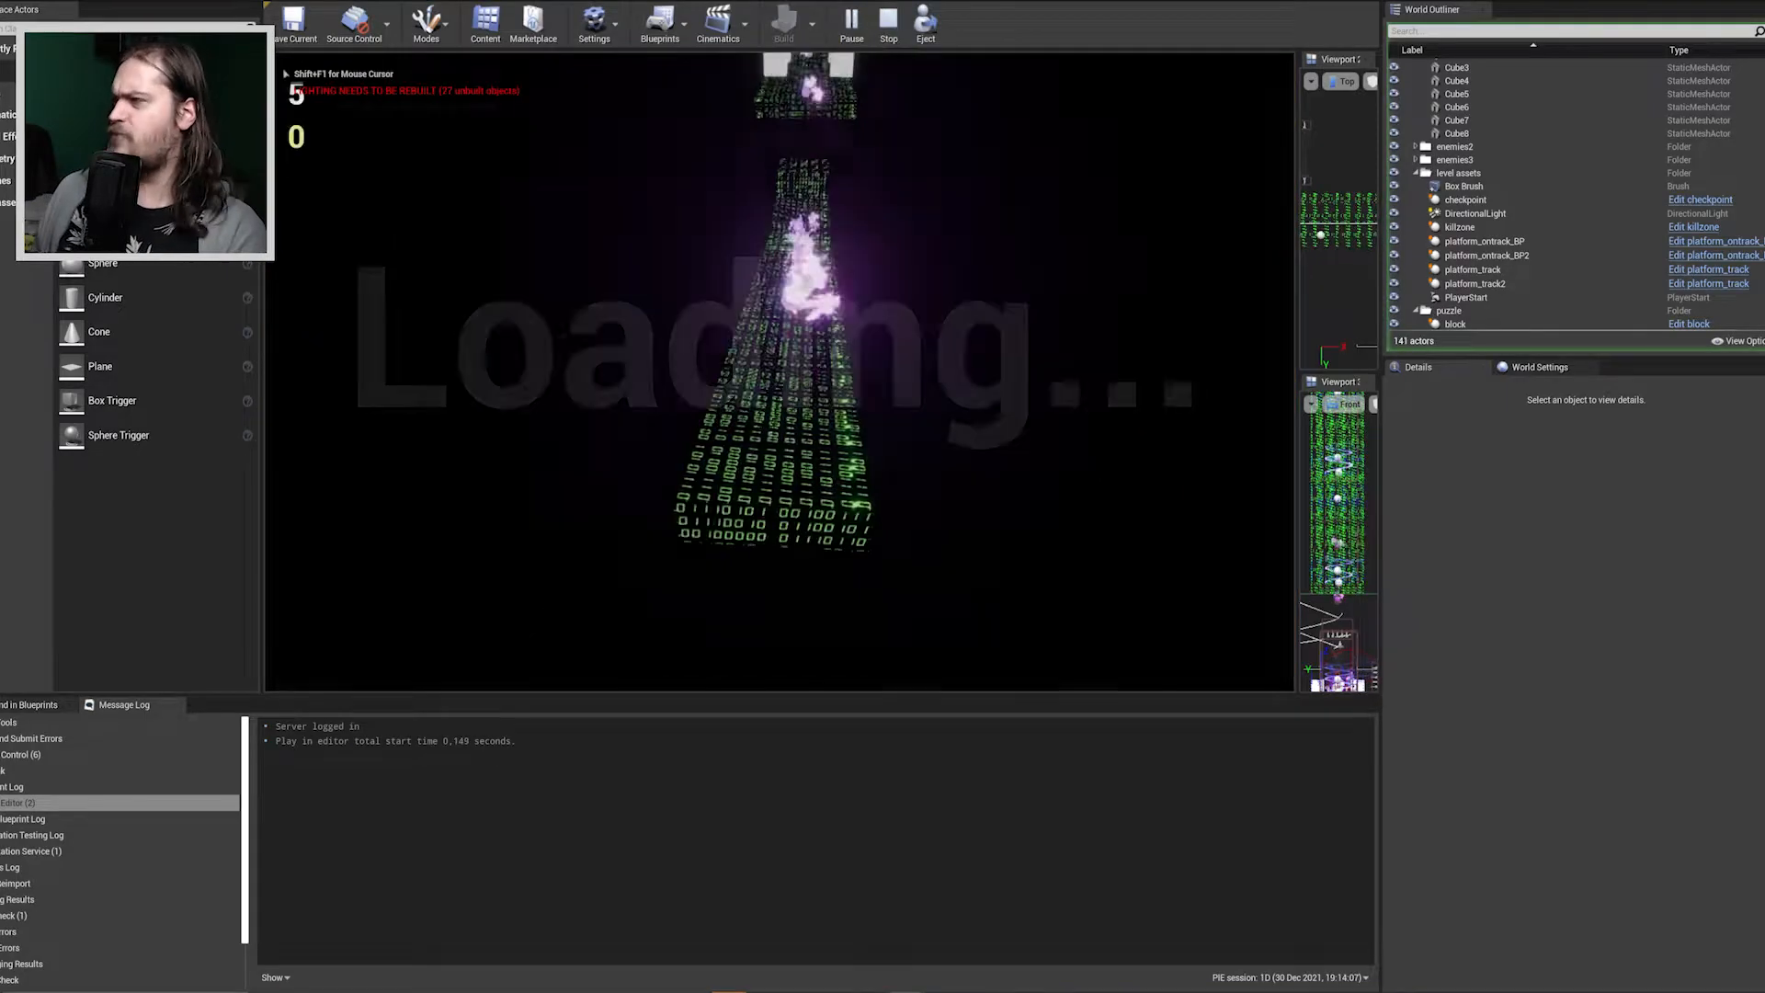
key(w)
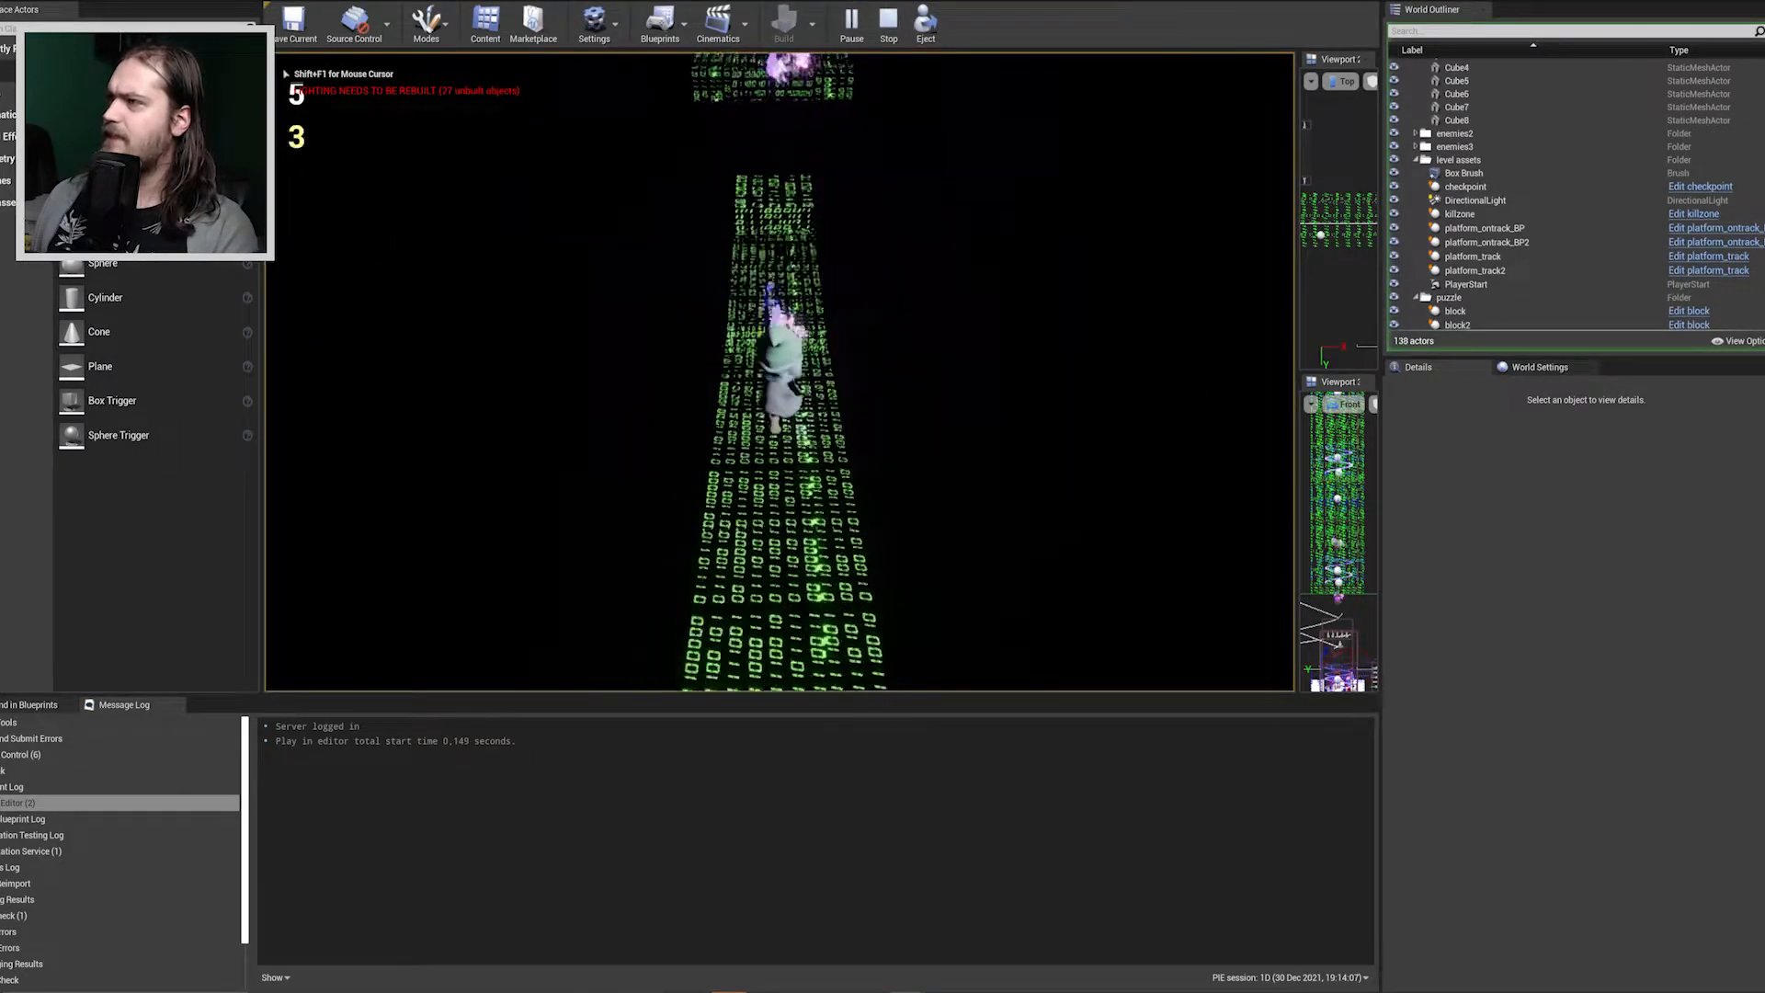
key(w)
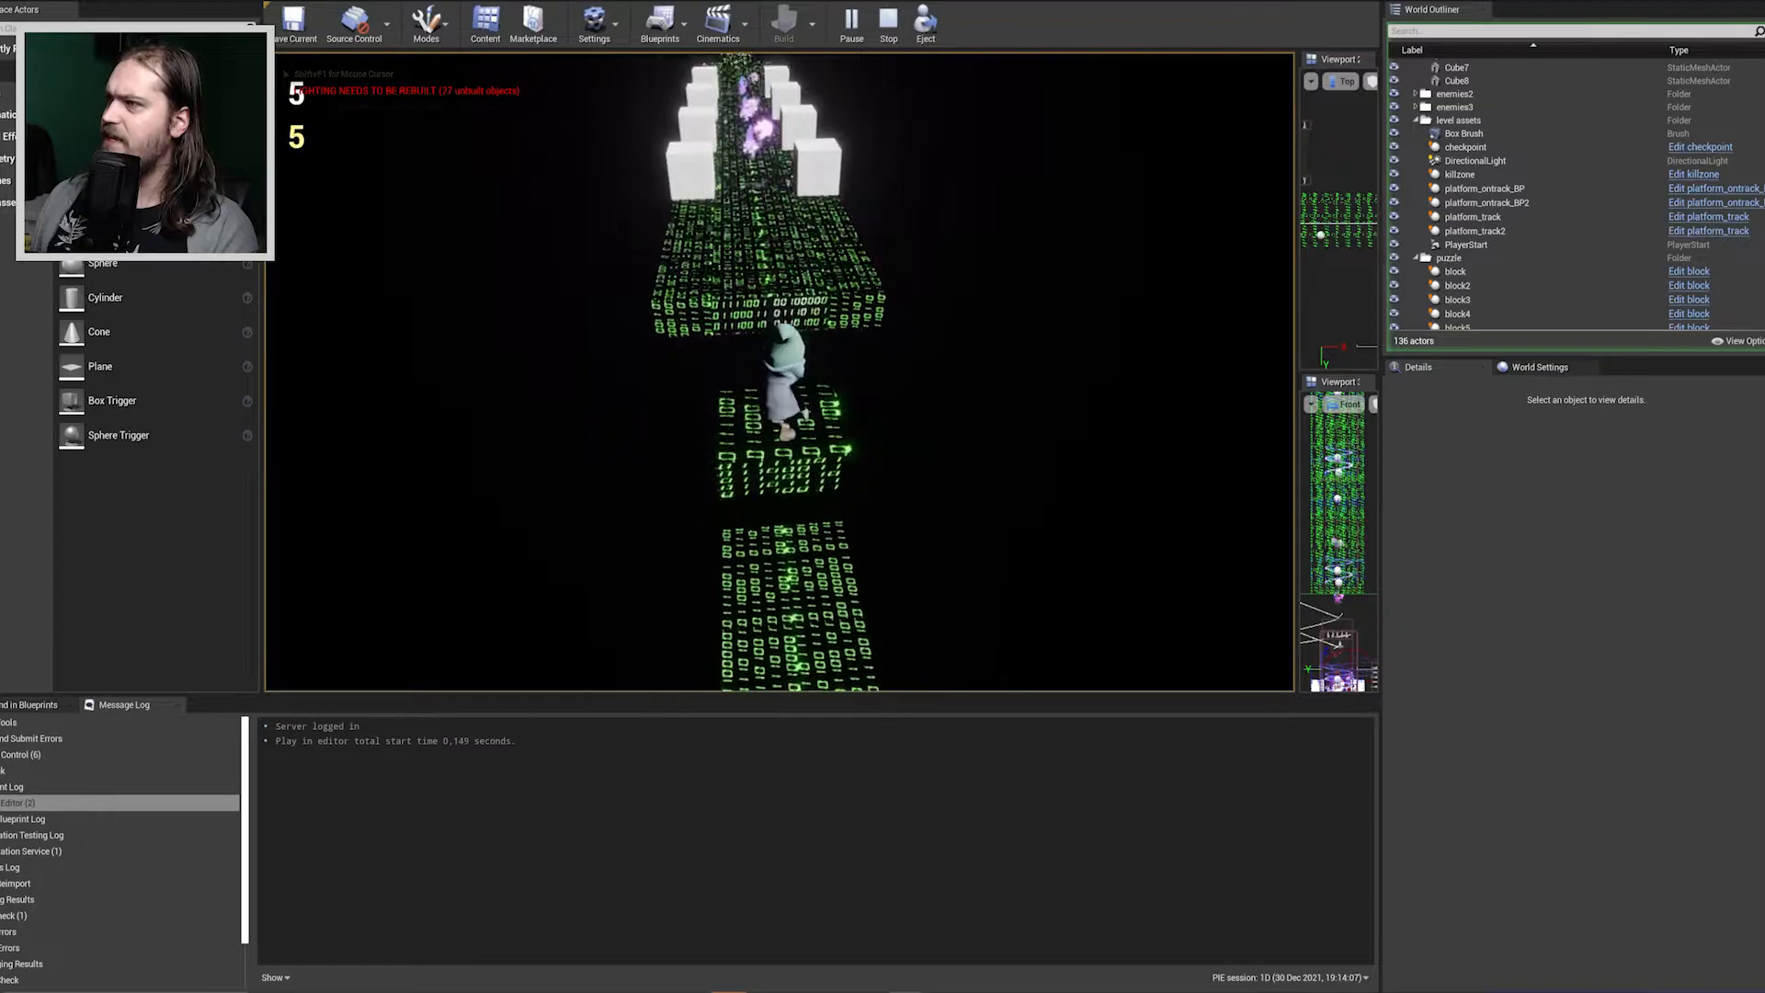
key(w)
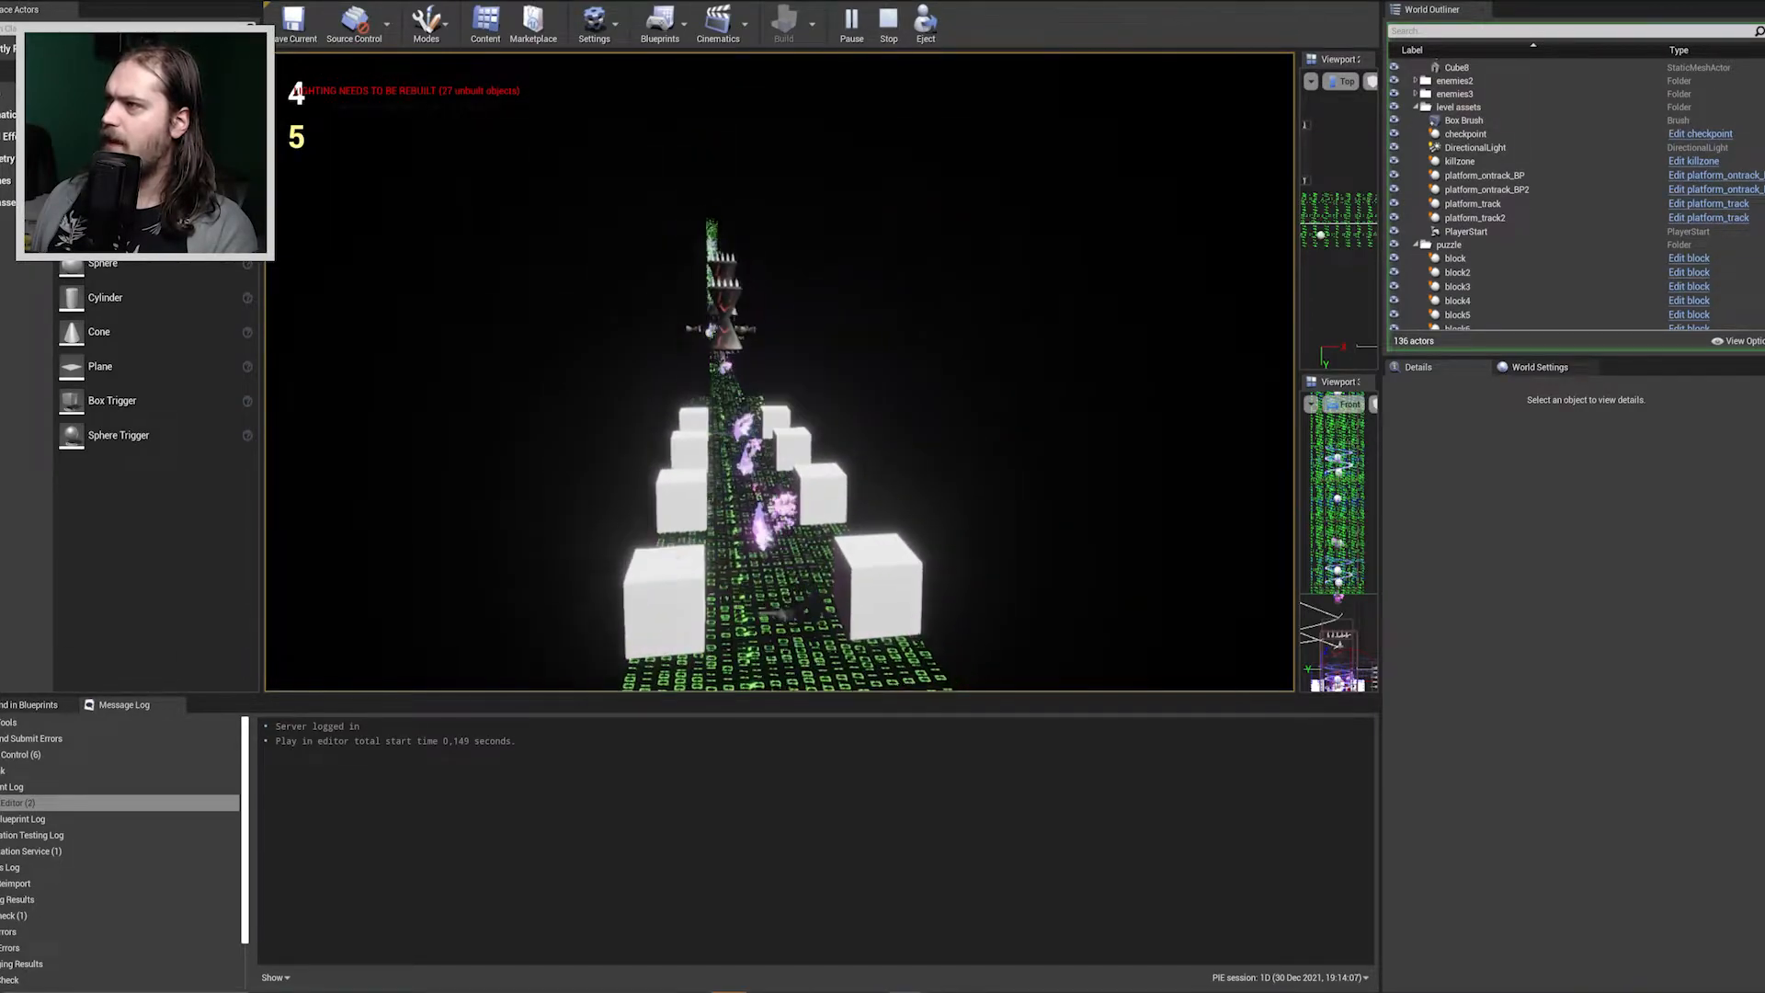
key(w)
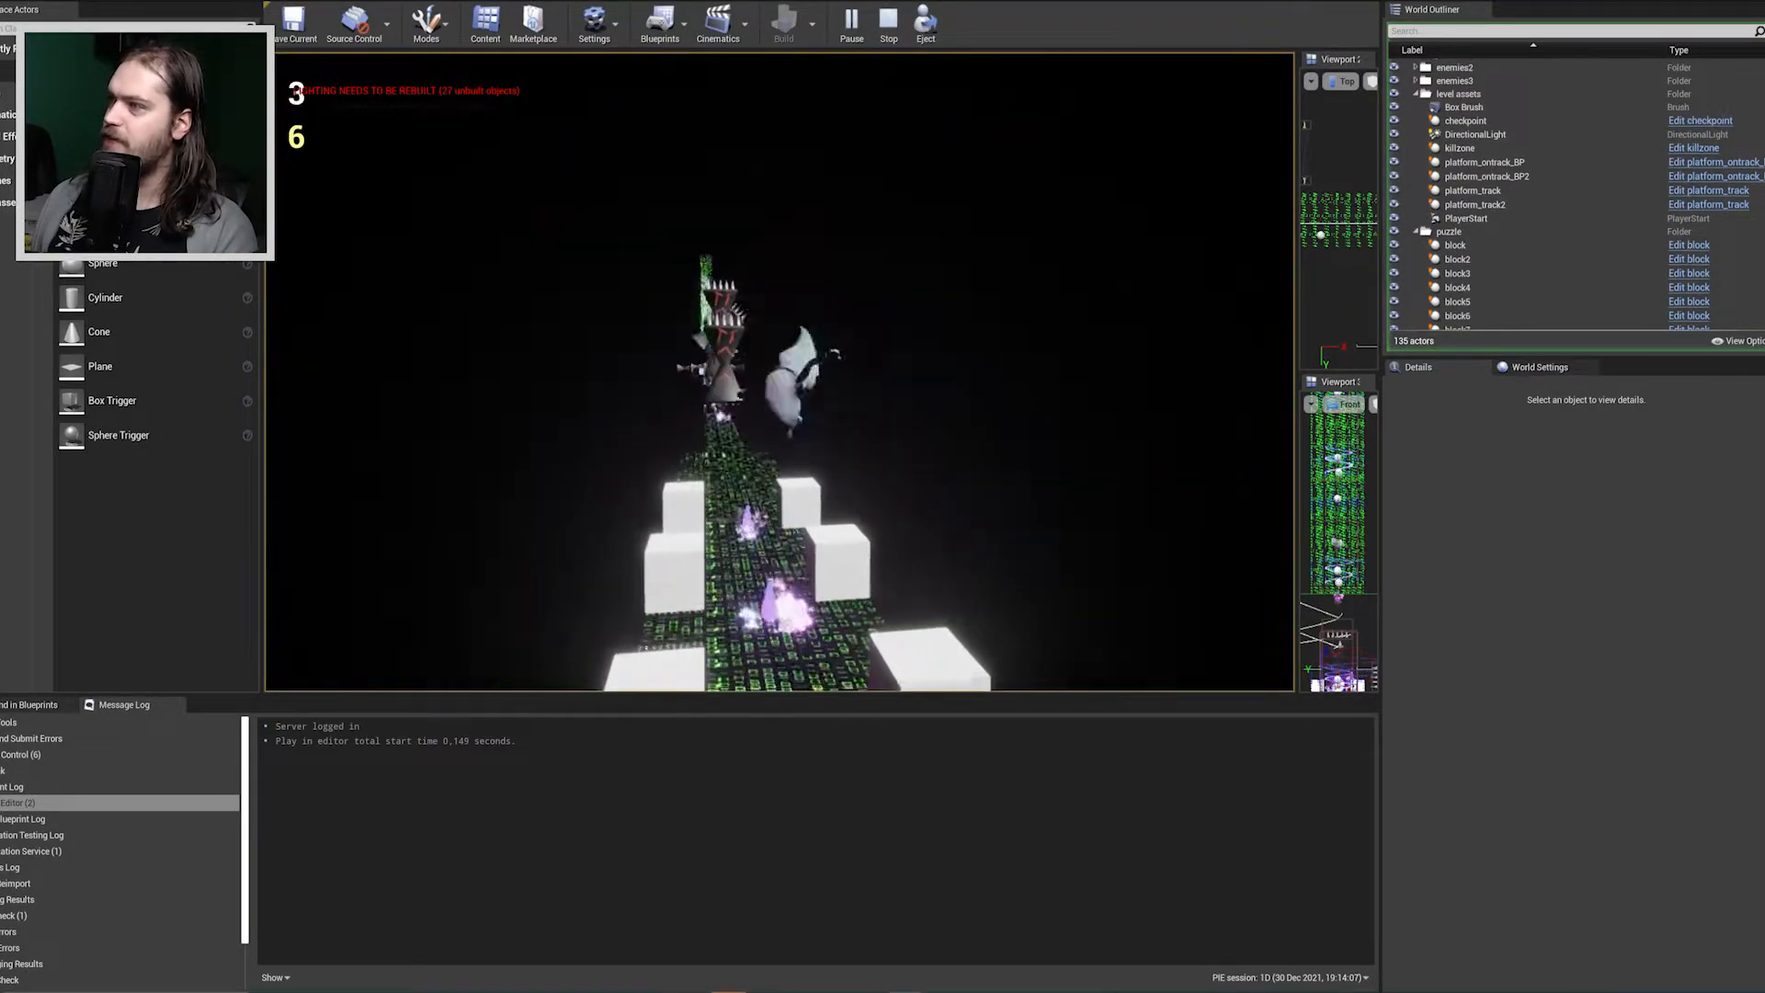
key(w)
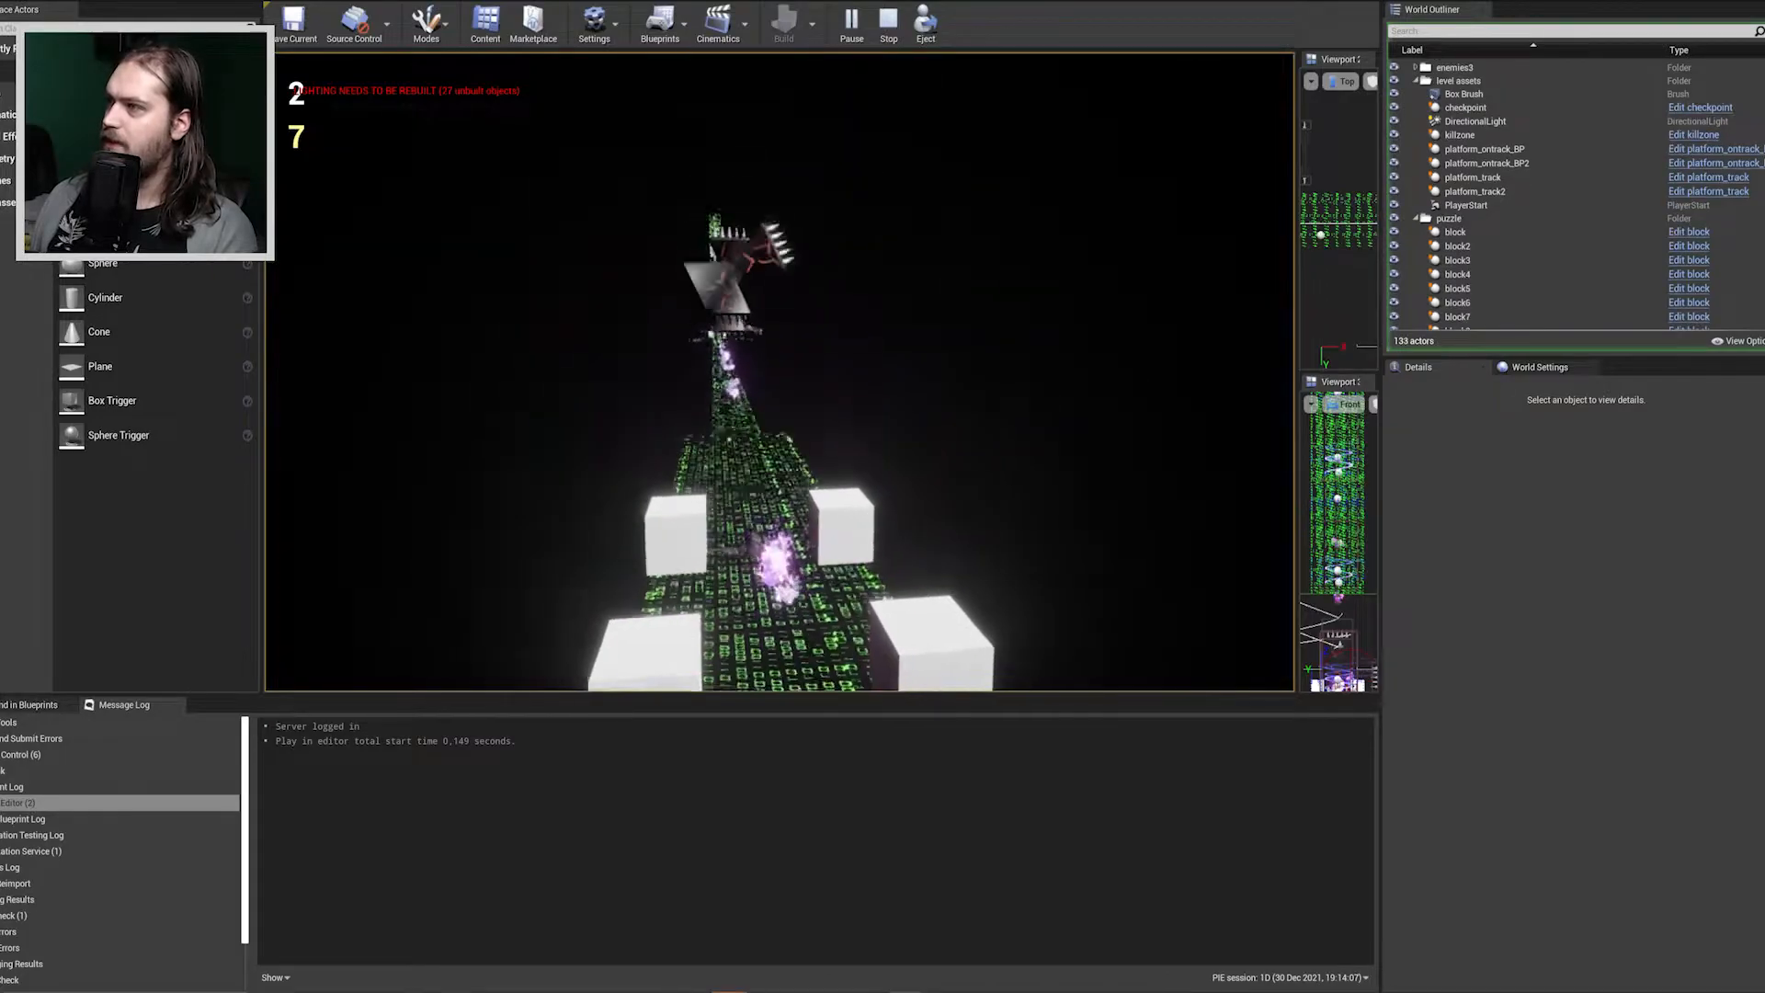
key(w)
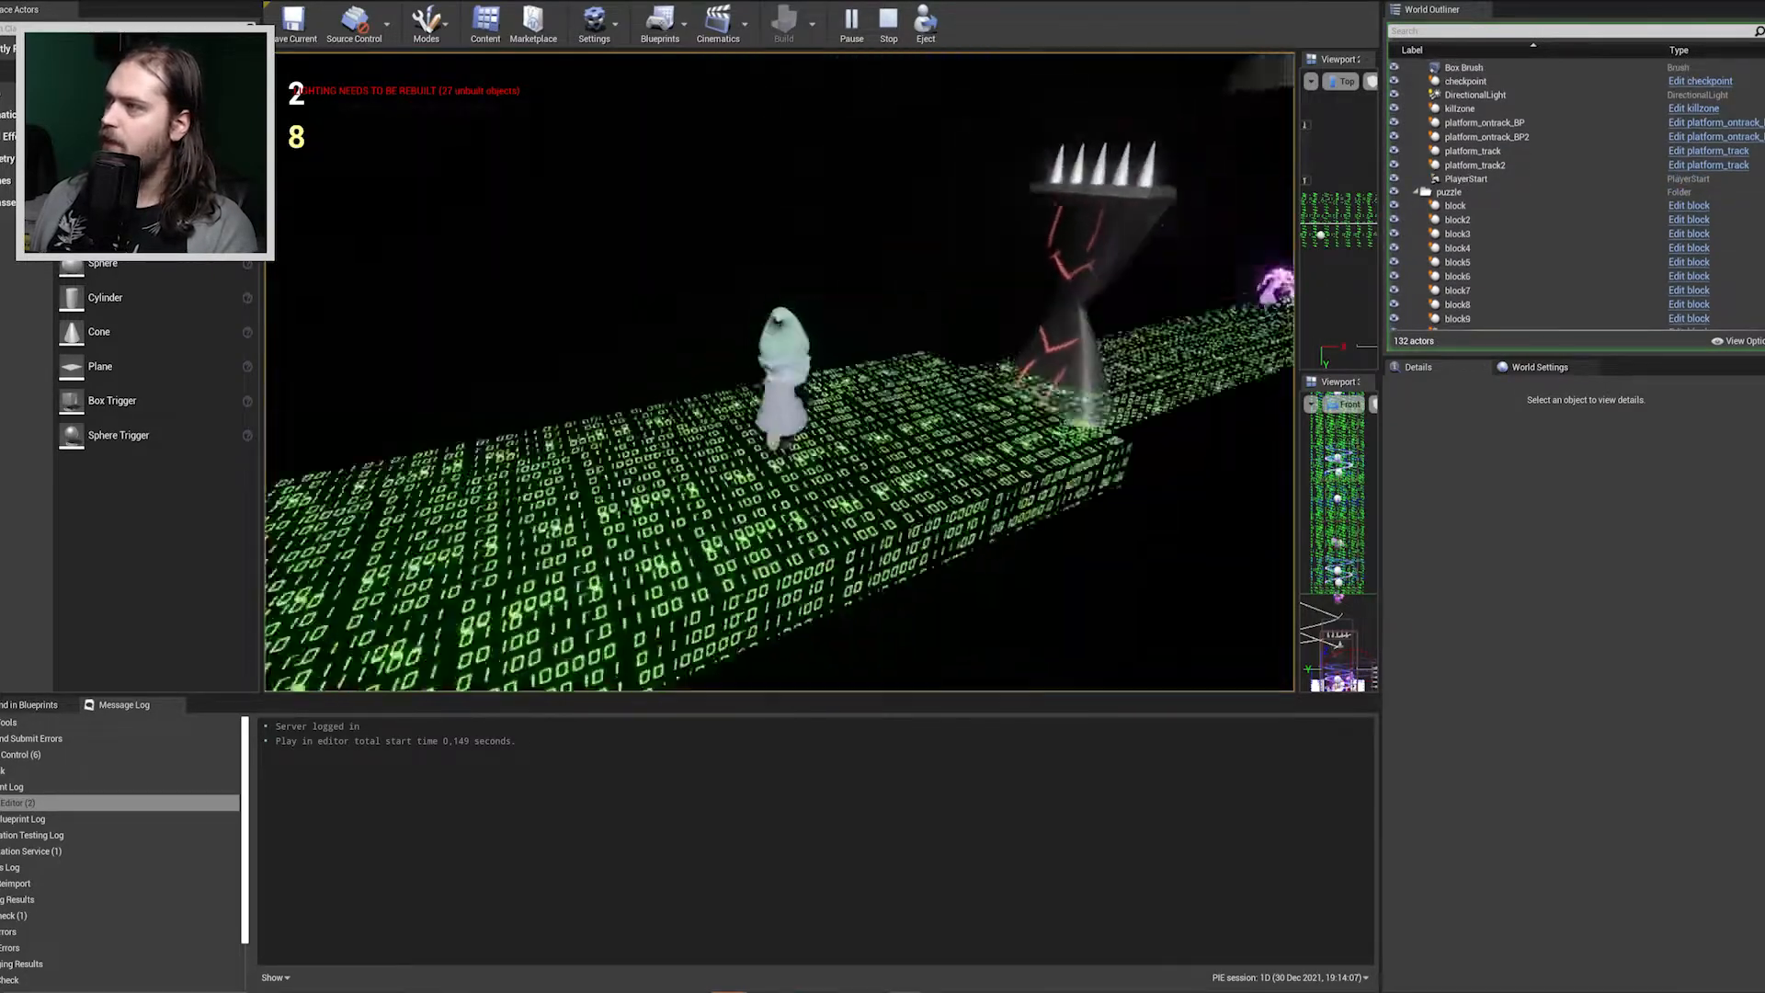
Run the character through the side-view section, under the spiked enemies and across the gaps while collecting the purple pickups.
key(d)
key(d)
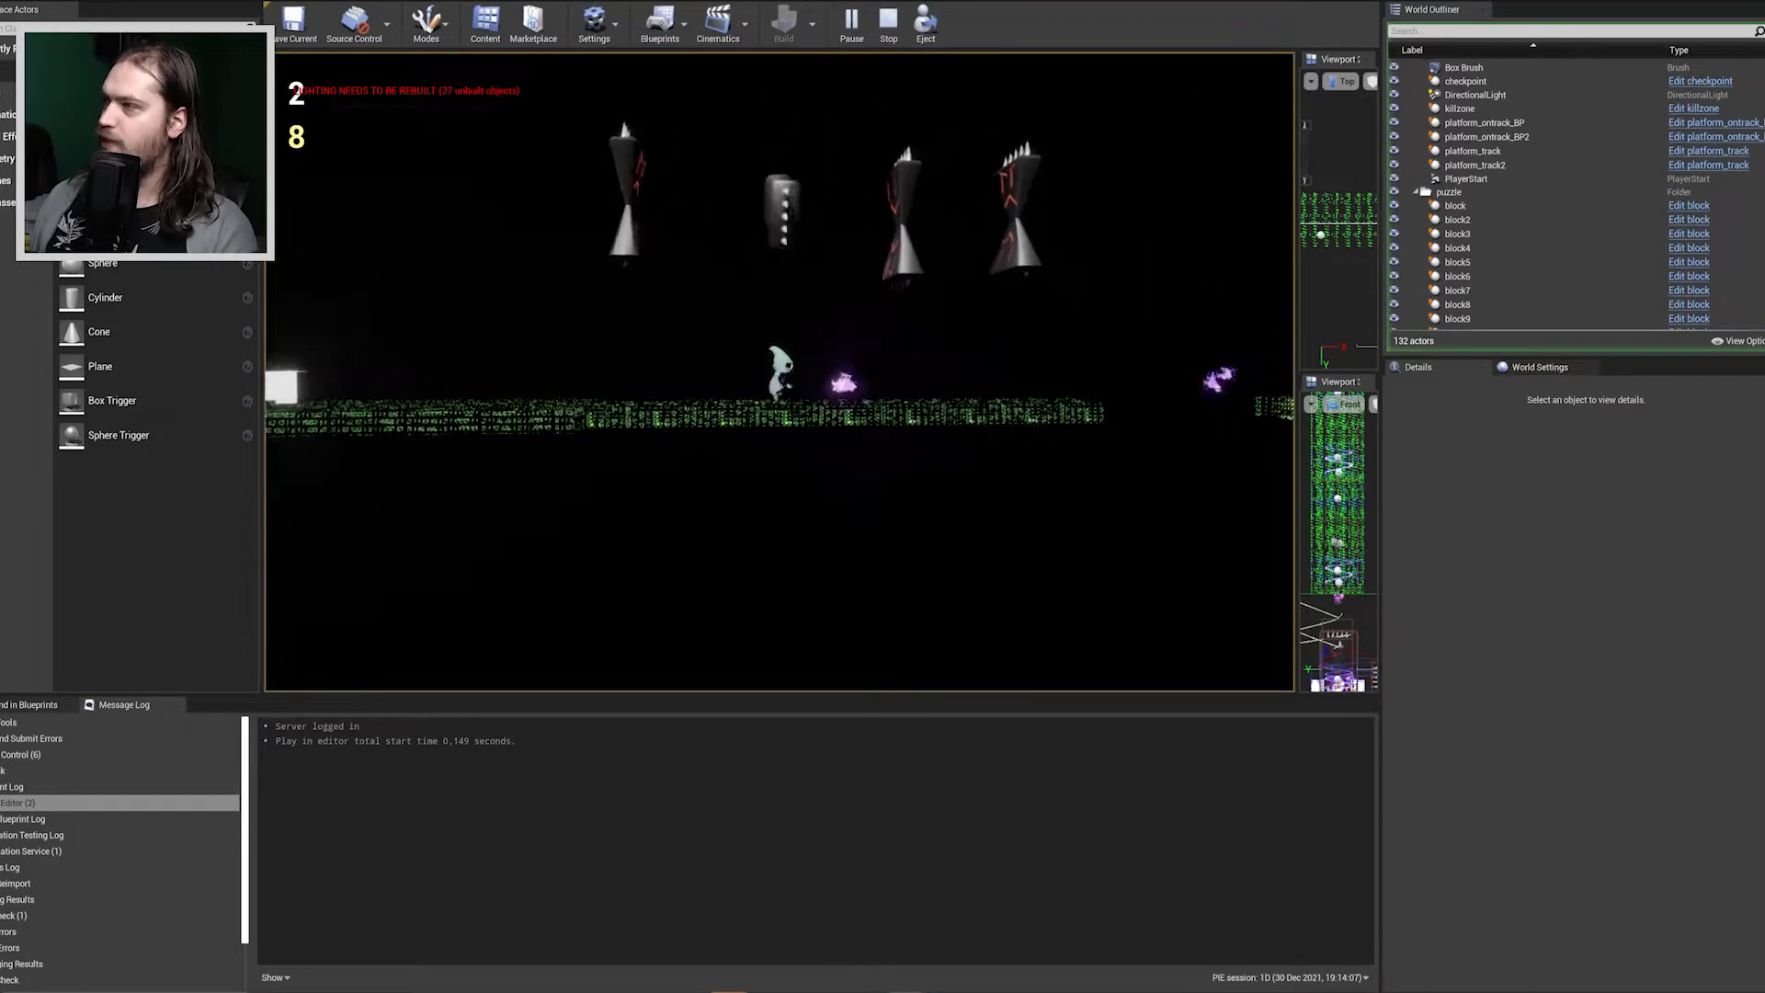
key(d)
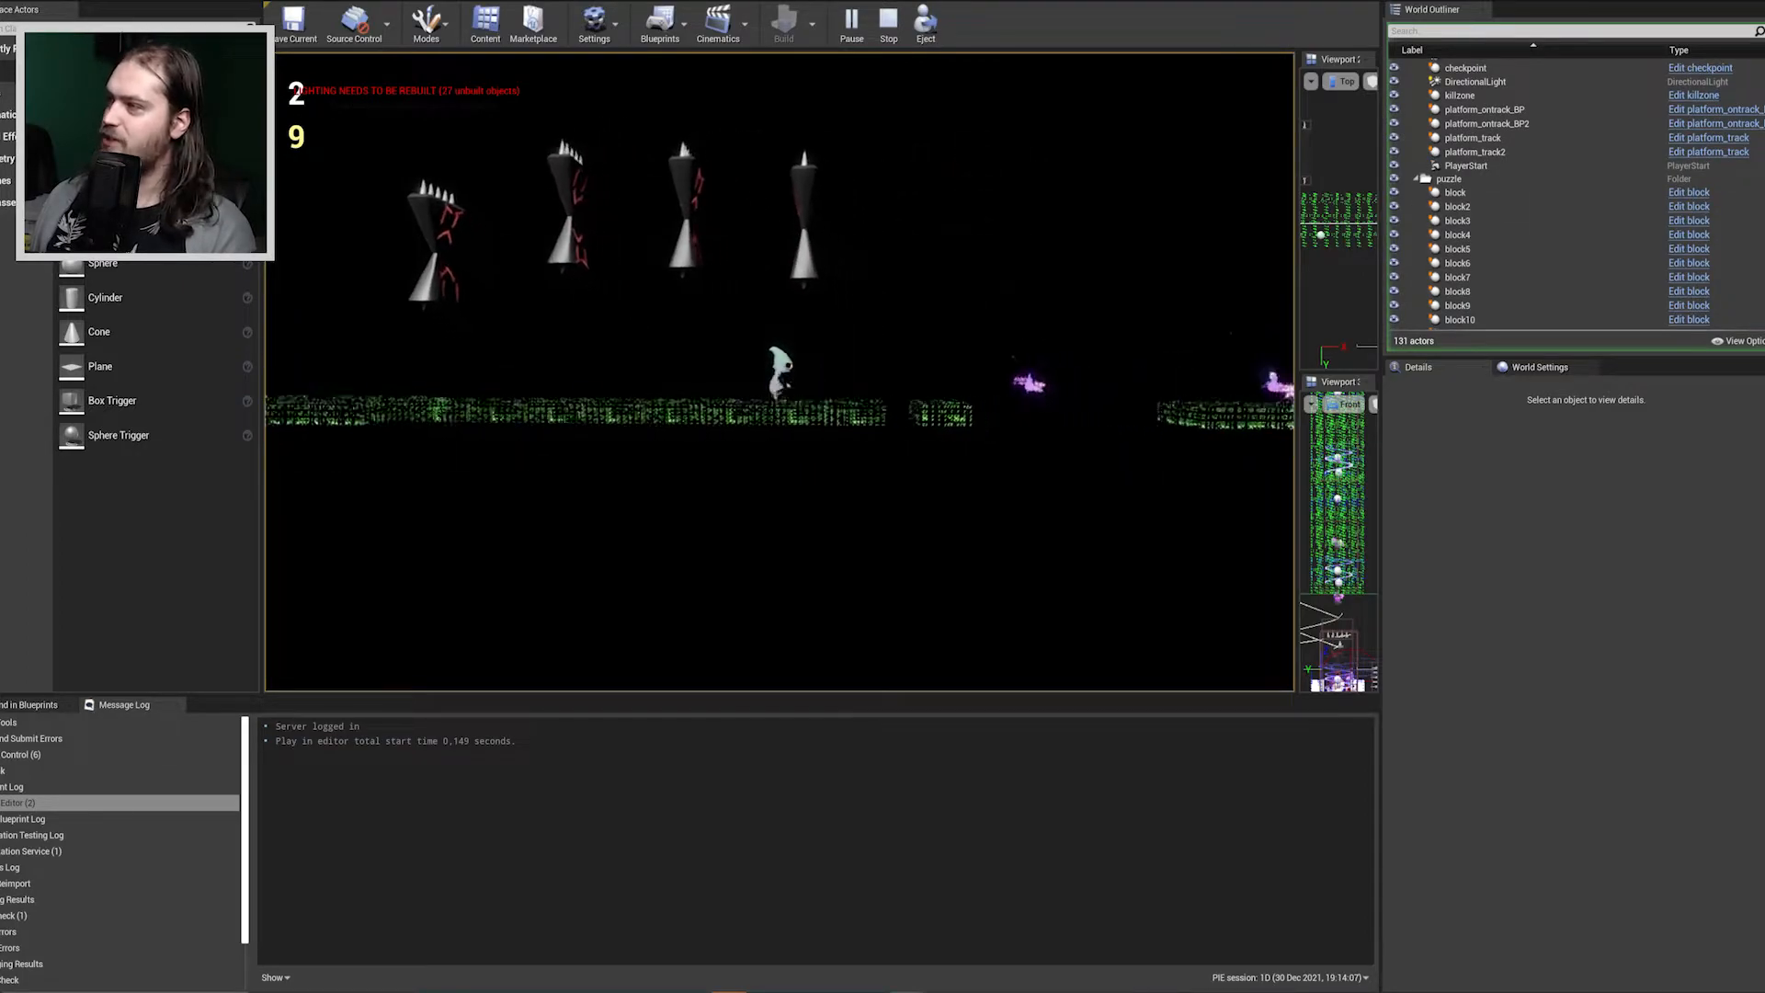
key(d)
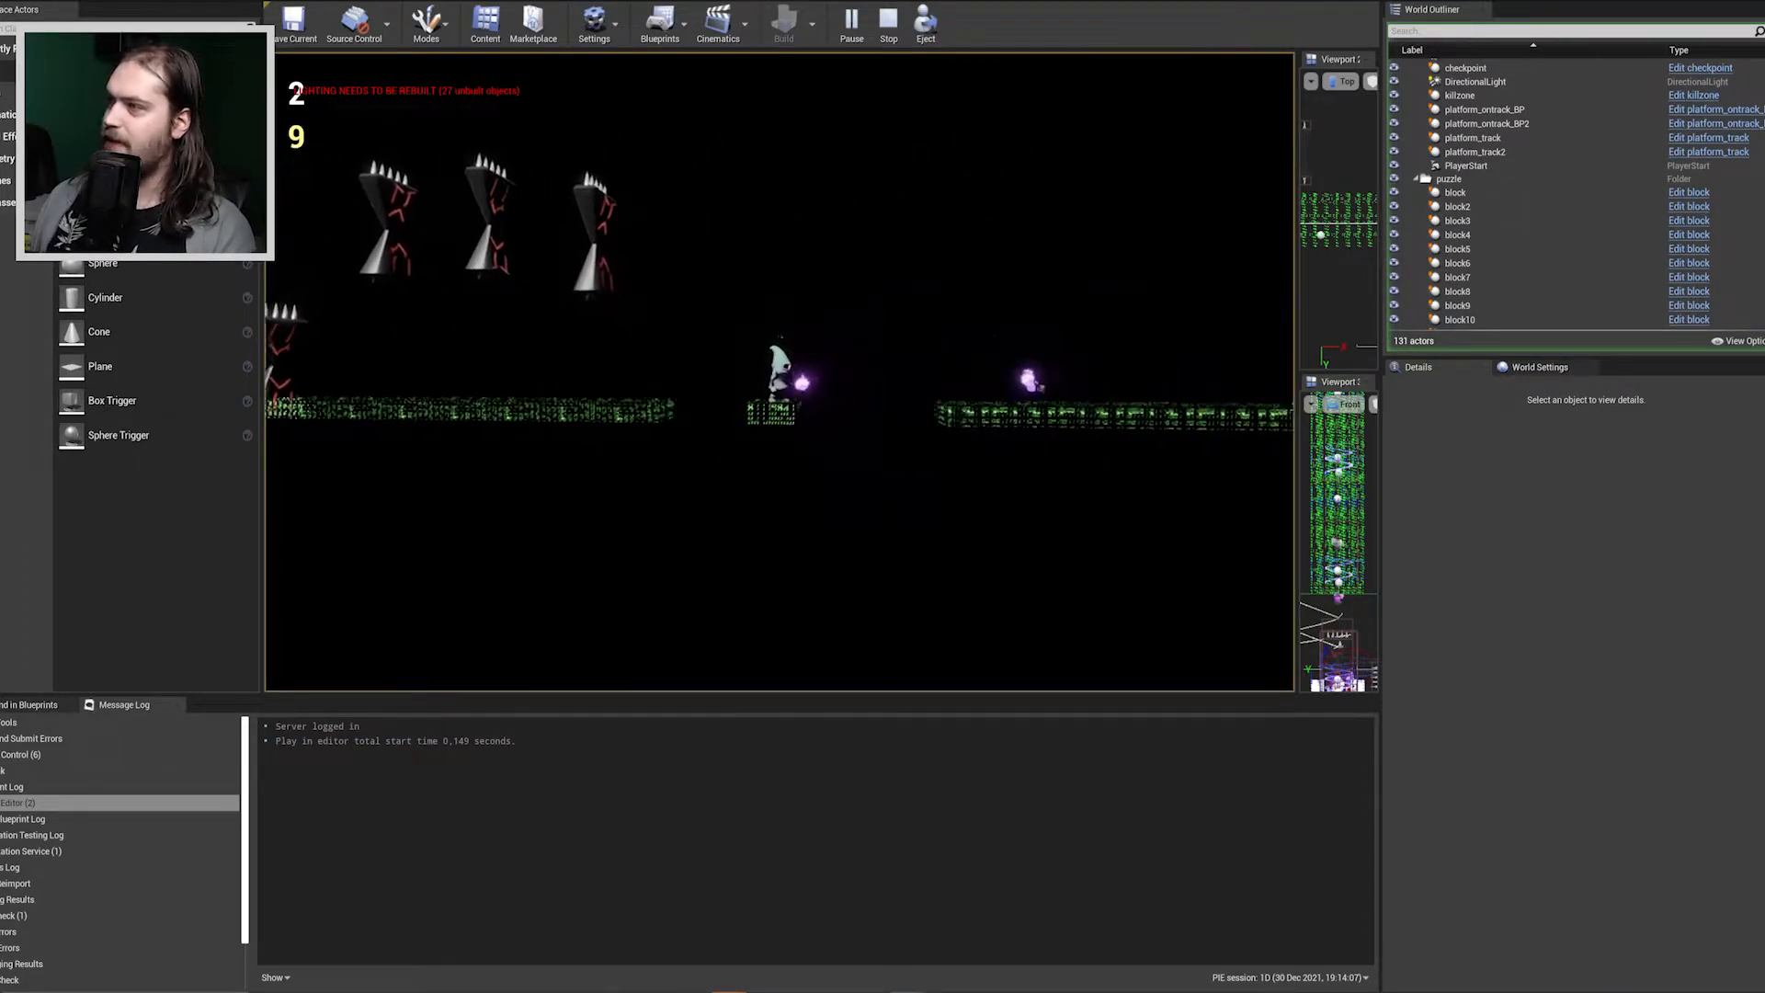
key(d)
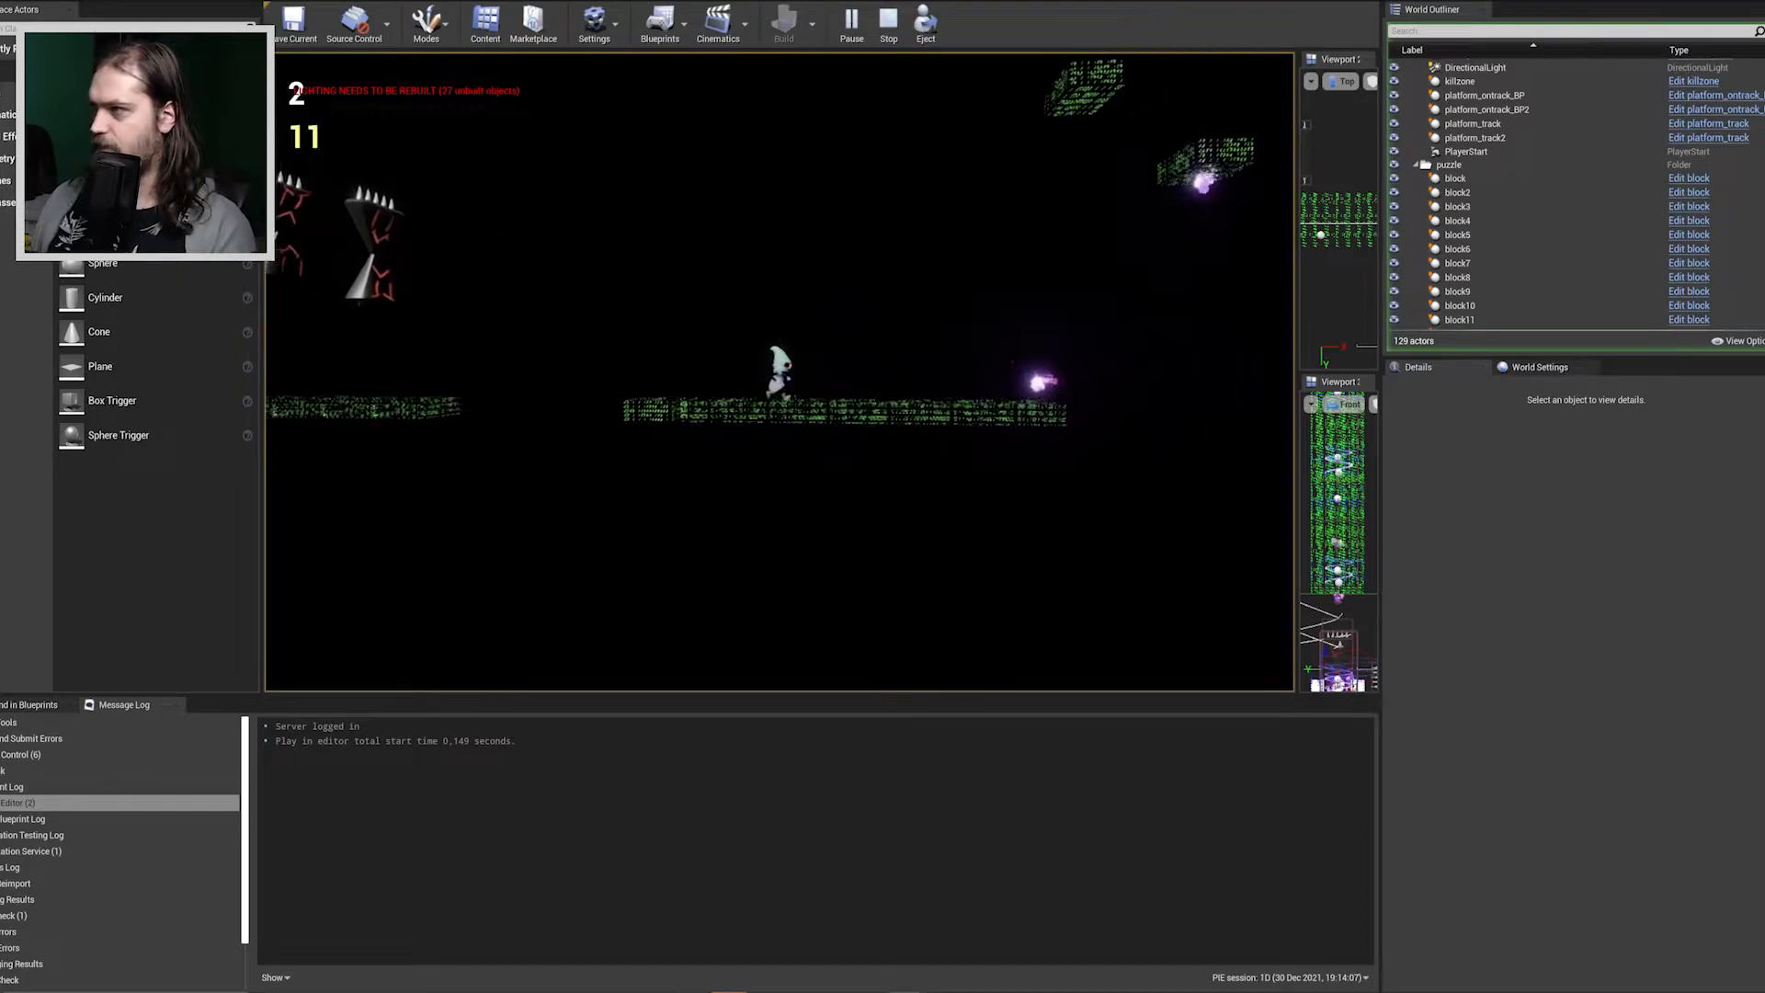
Jump the character up onto the small floating platforms, moving back and forth to reach the purple pickups.
key(d)
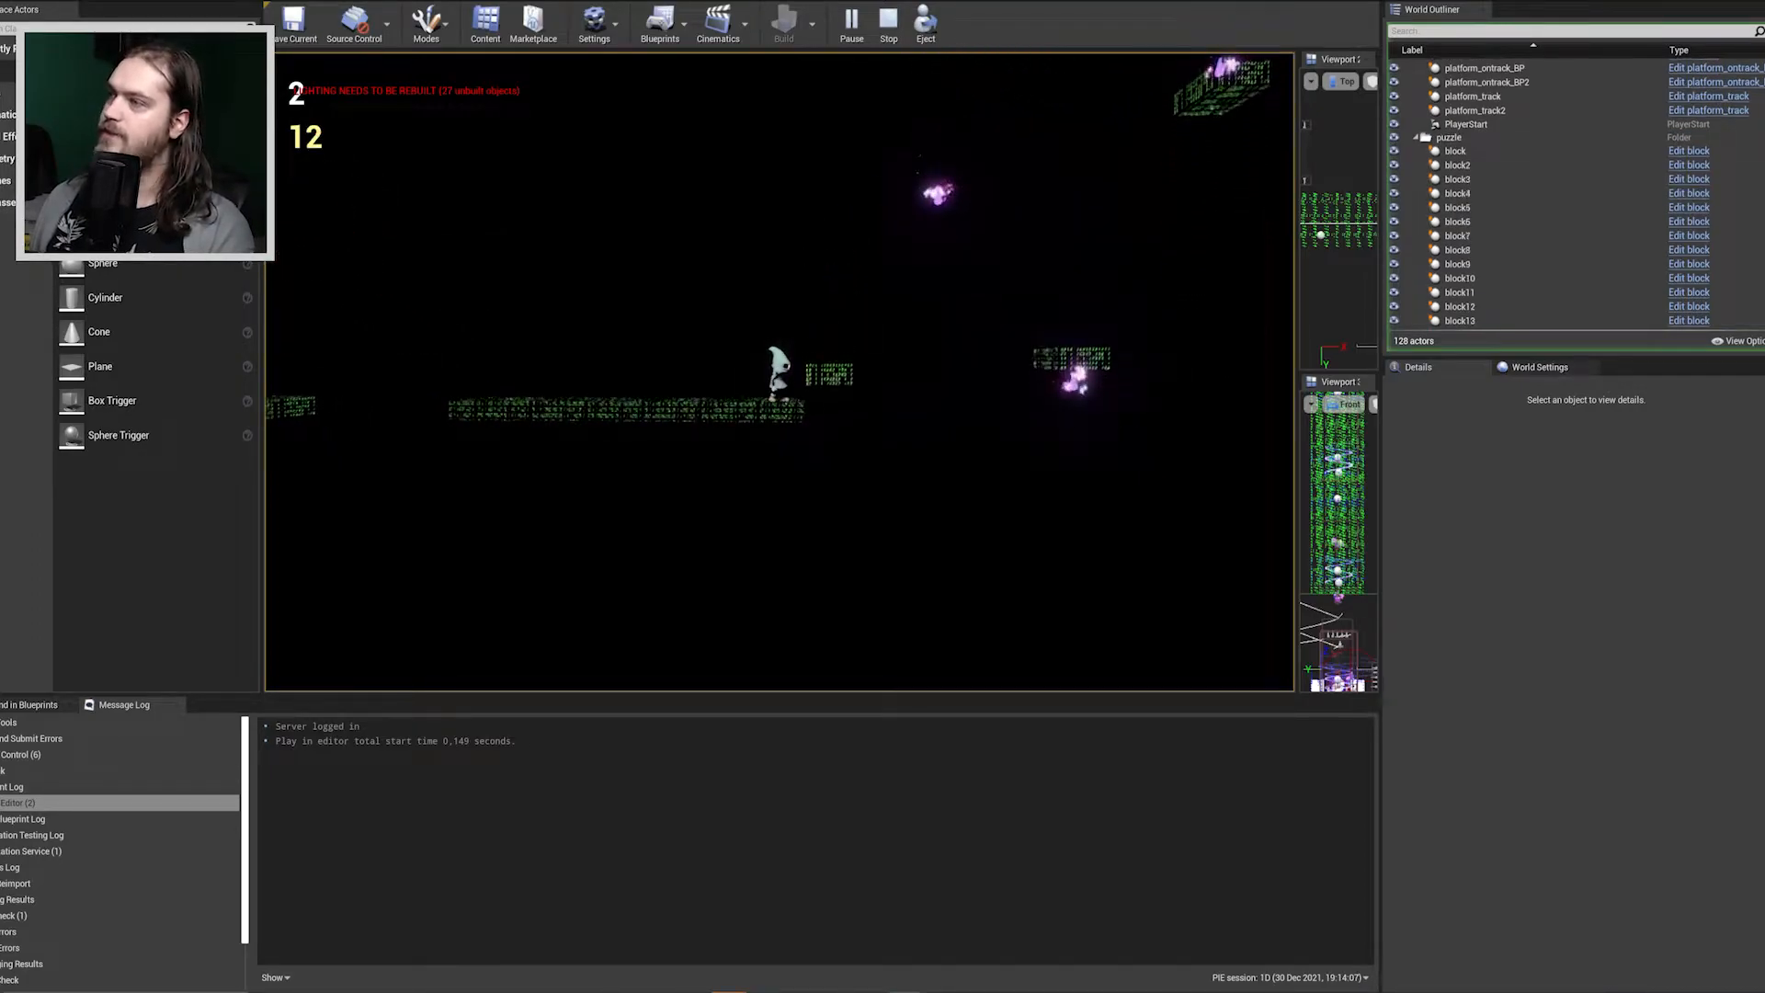
key(d)
key(space)
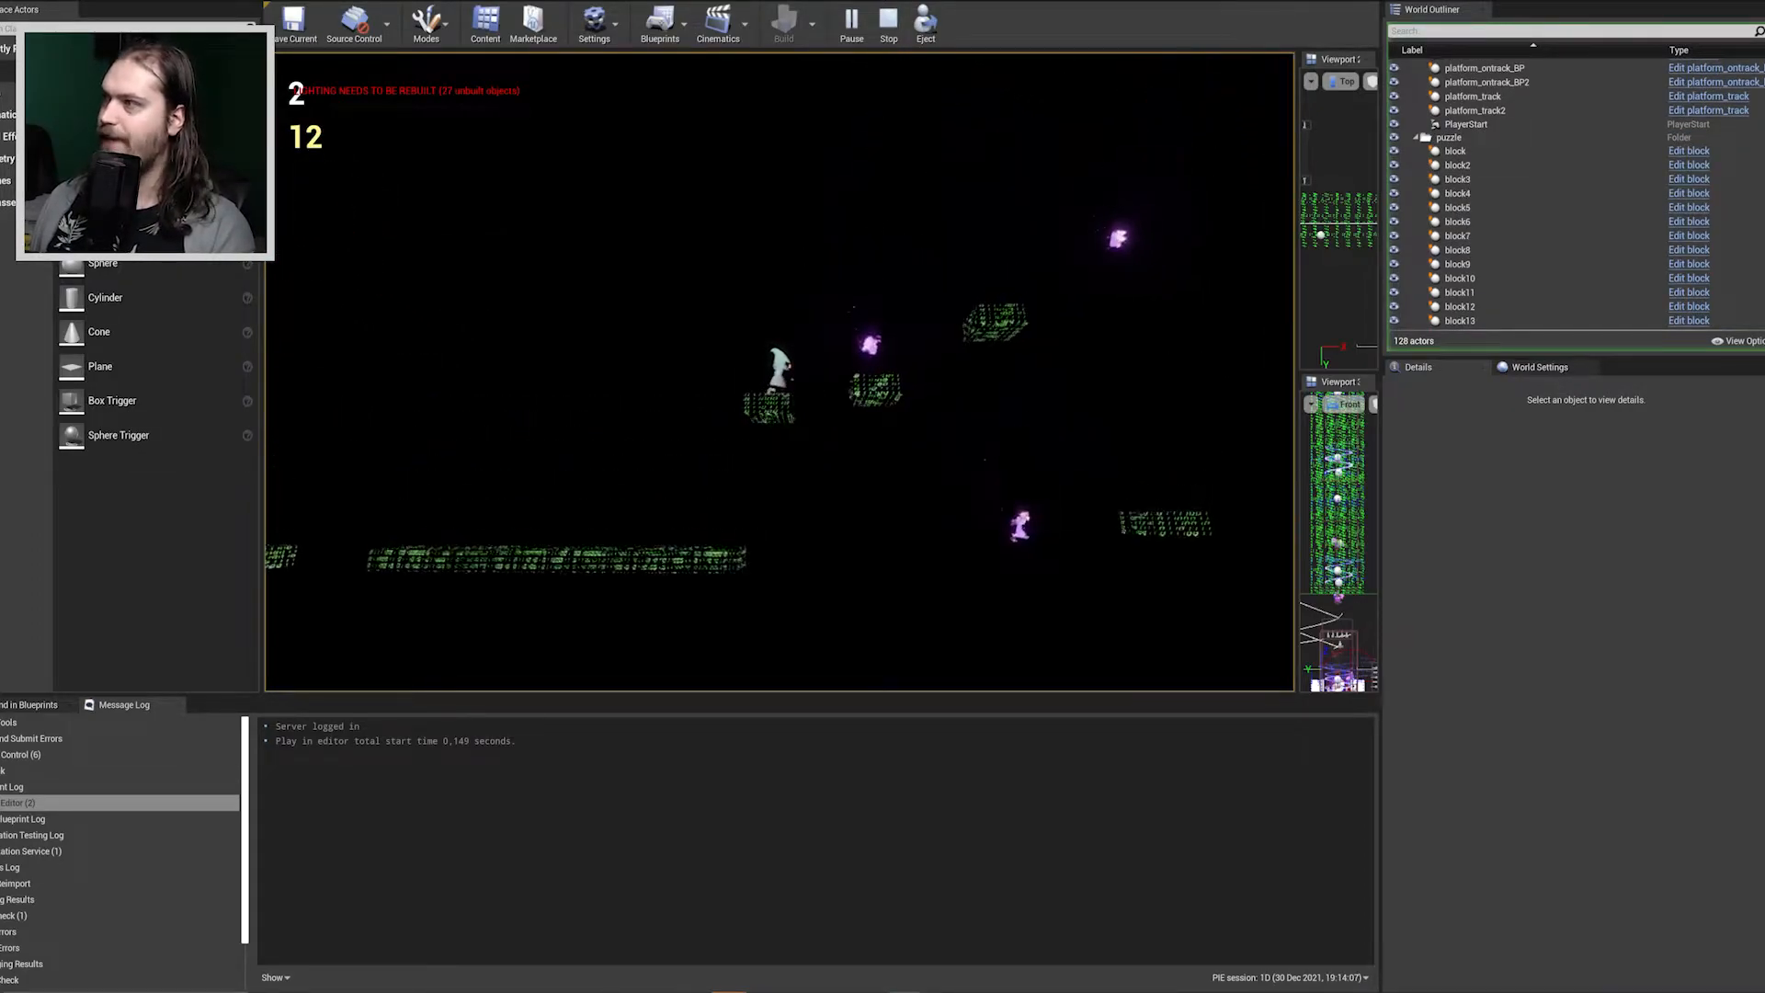
key(a)
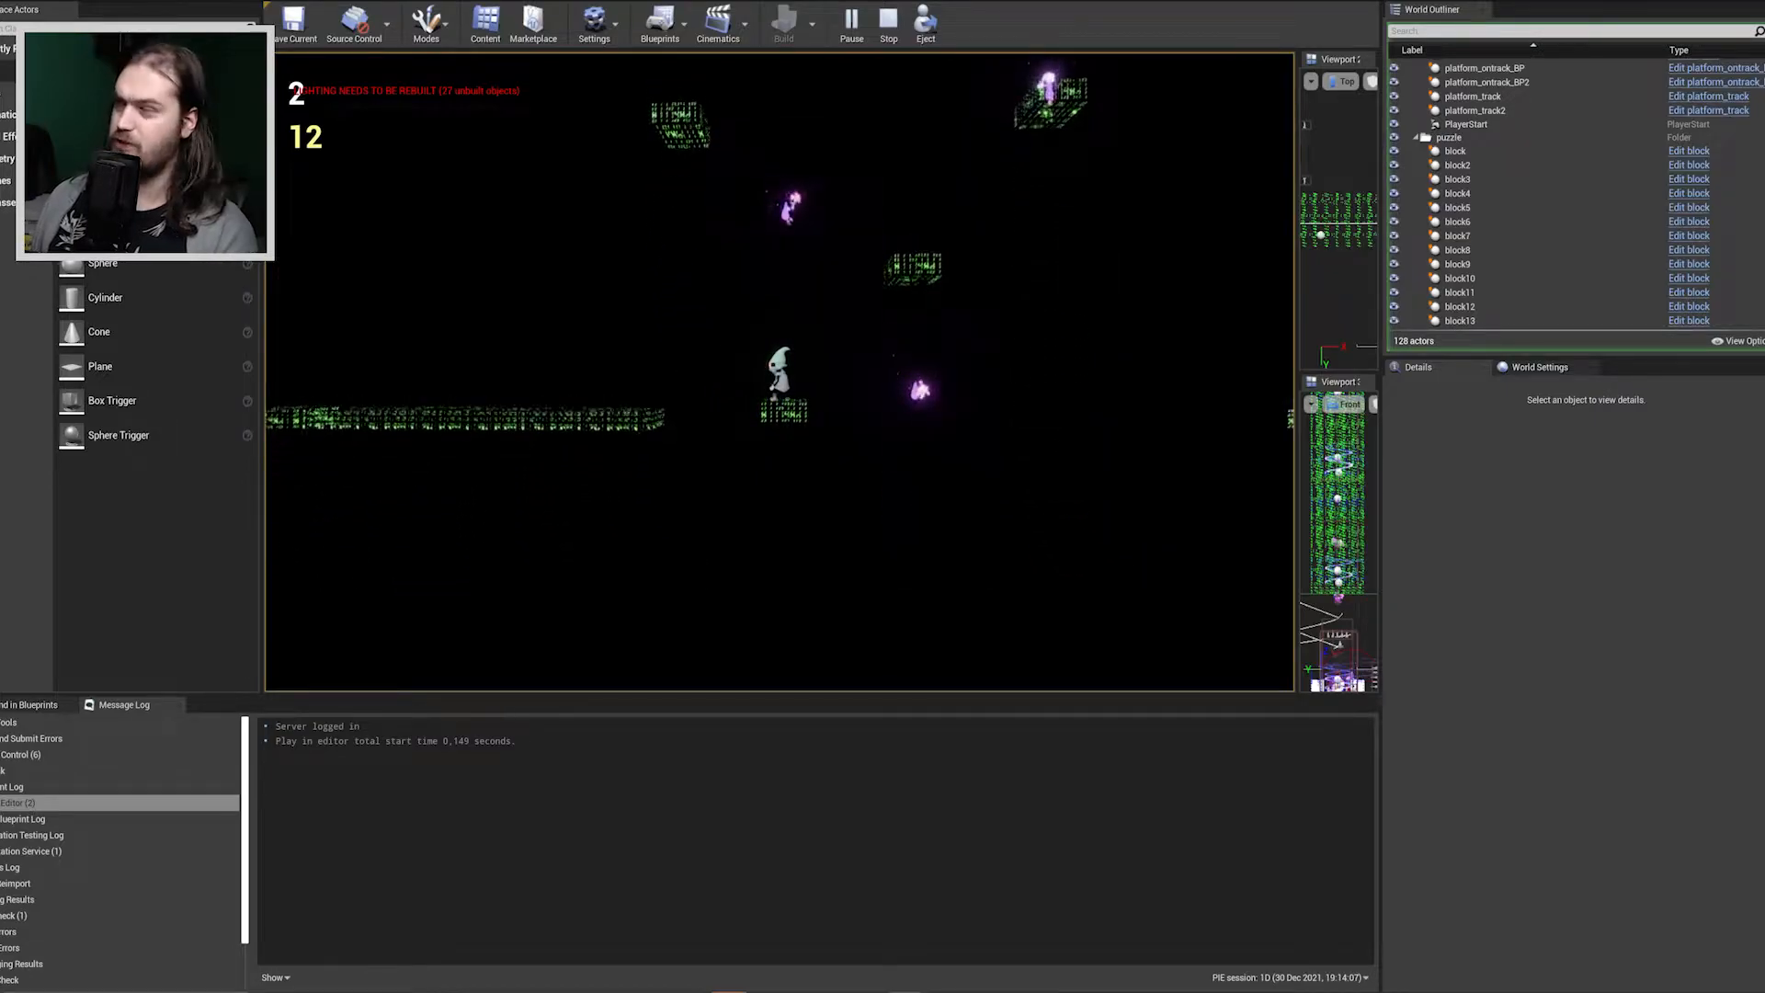
key(d)
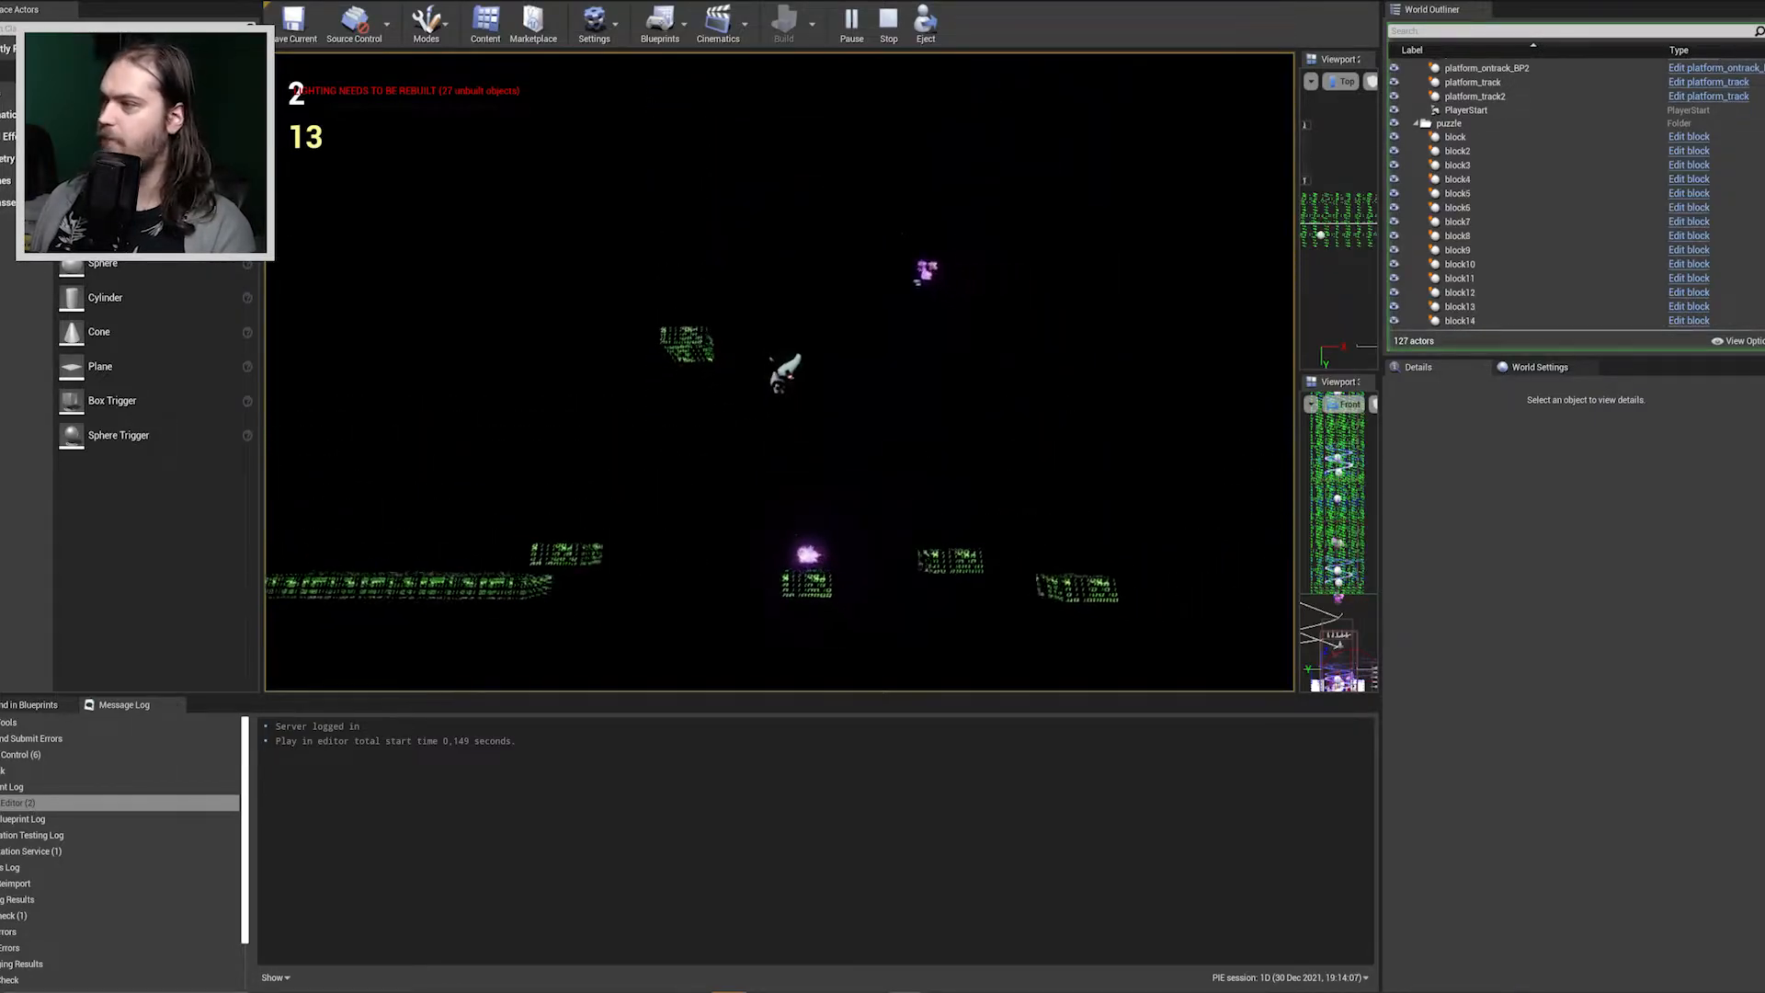
key(a)
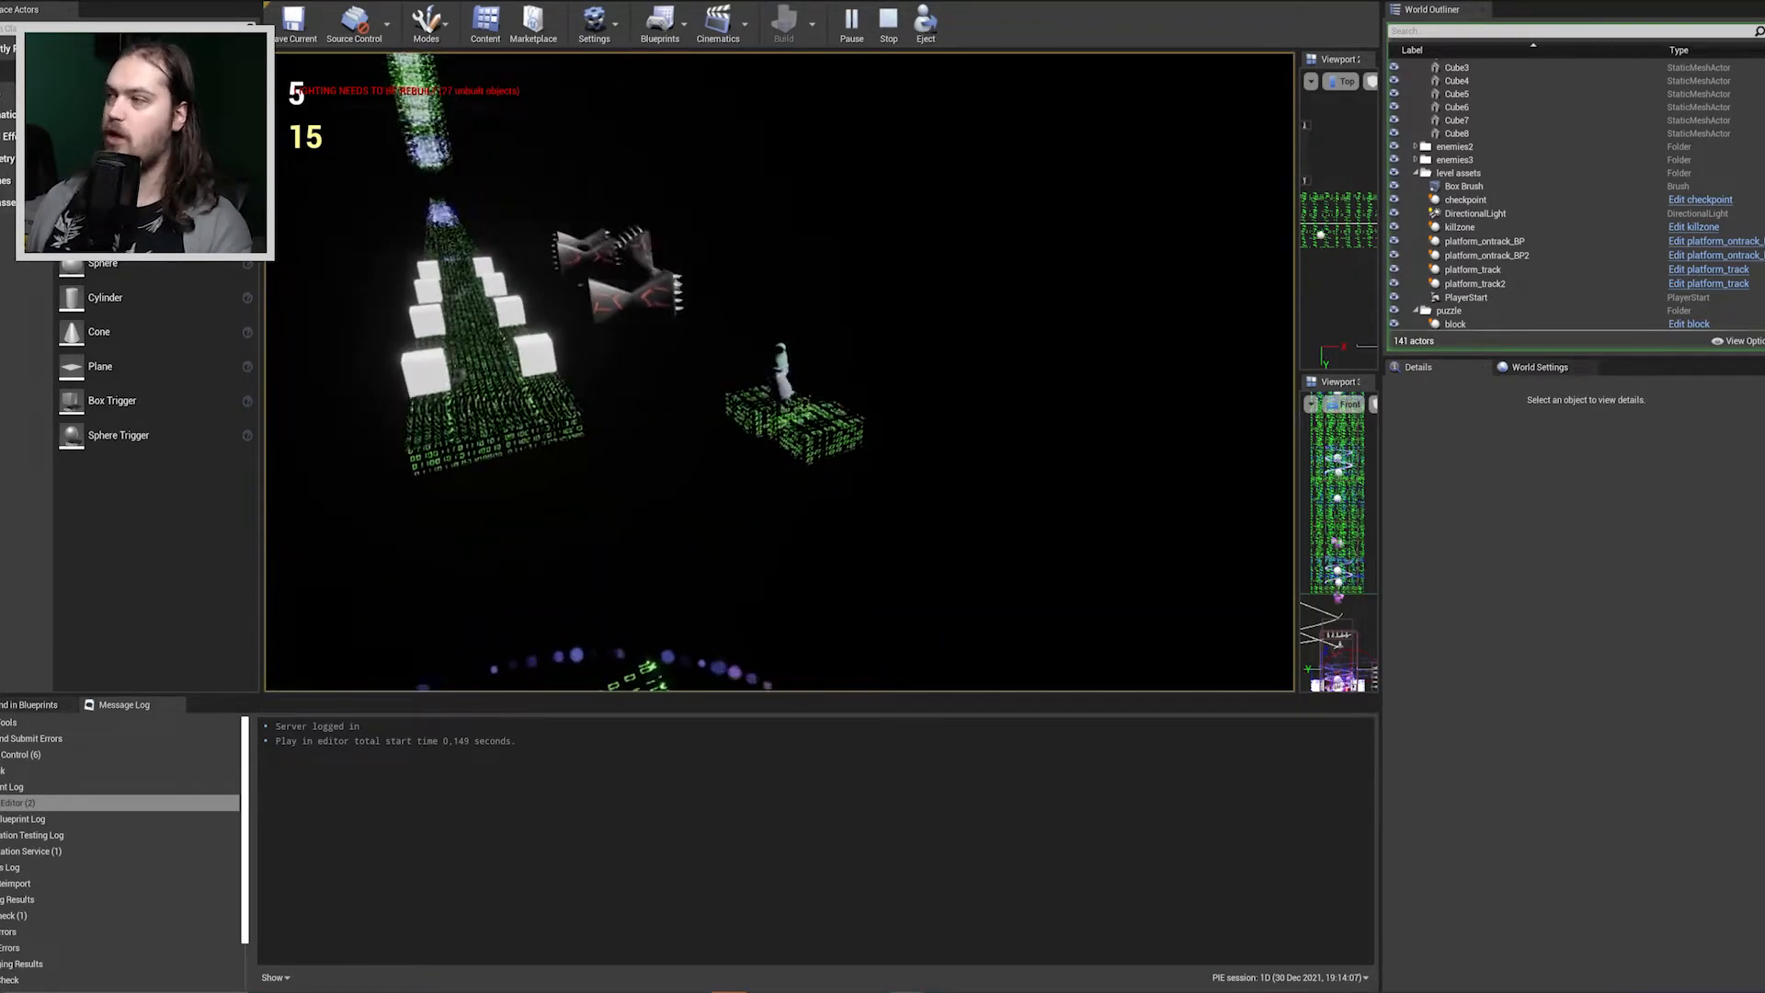
Jump the character across the floating blocks onto the cube-lined track and dodge the spiked enemies sweeping between the cubes.
key(w)
key(space)
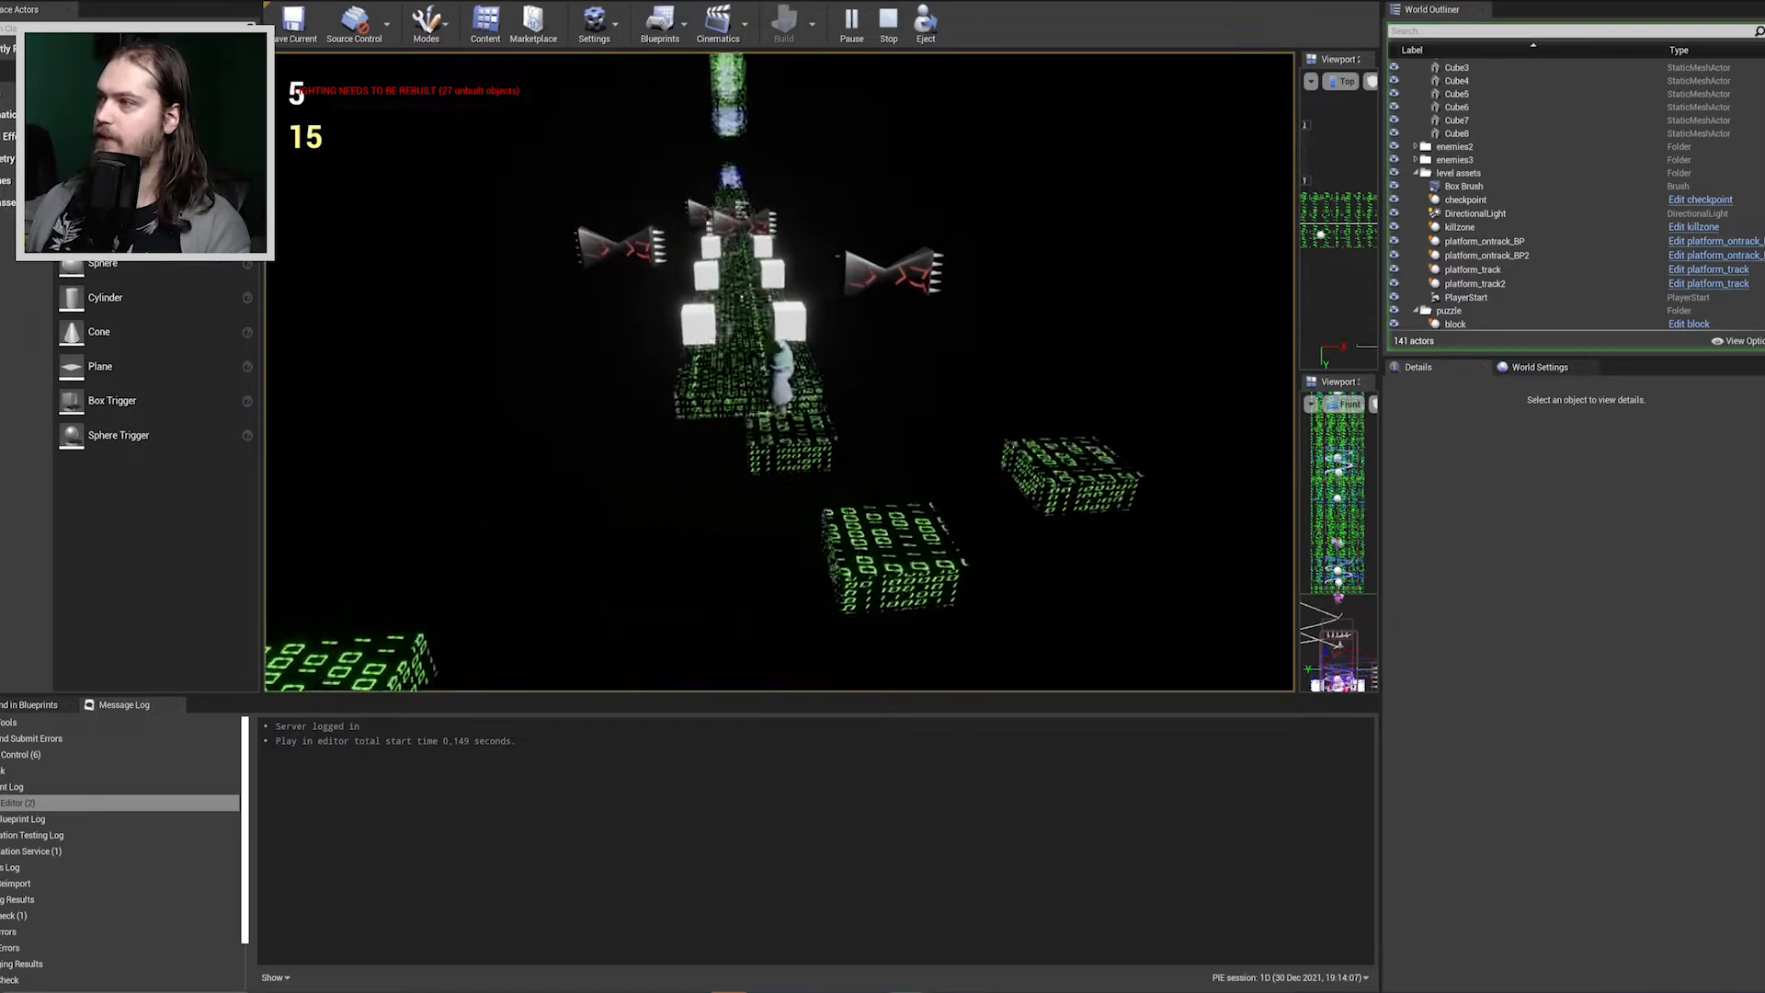
key(w)
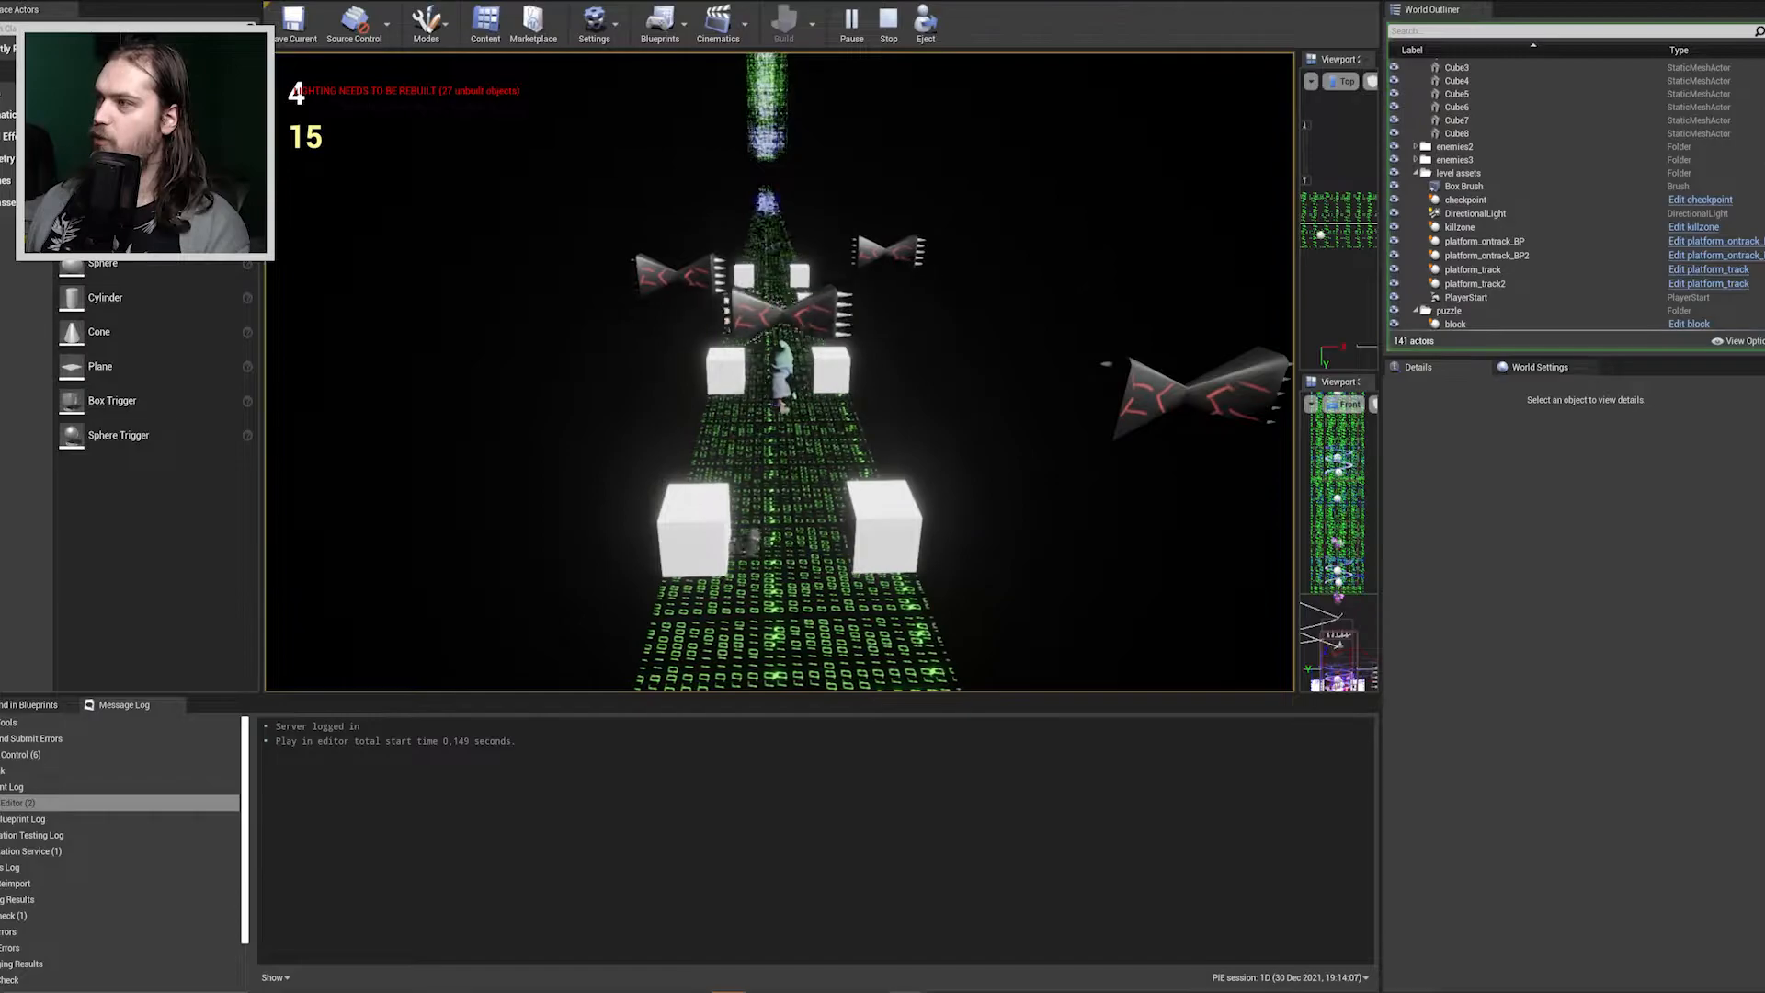
key(w)
key(s)
key(w)
key(s)
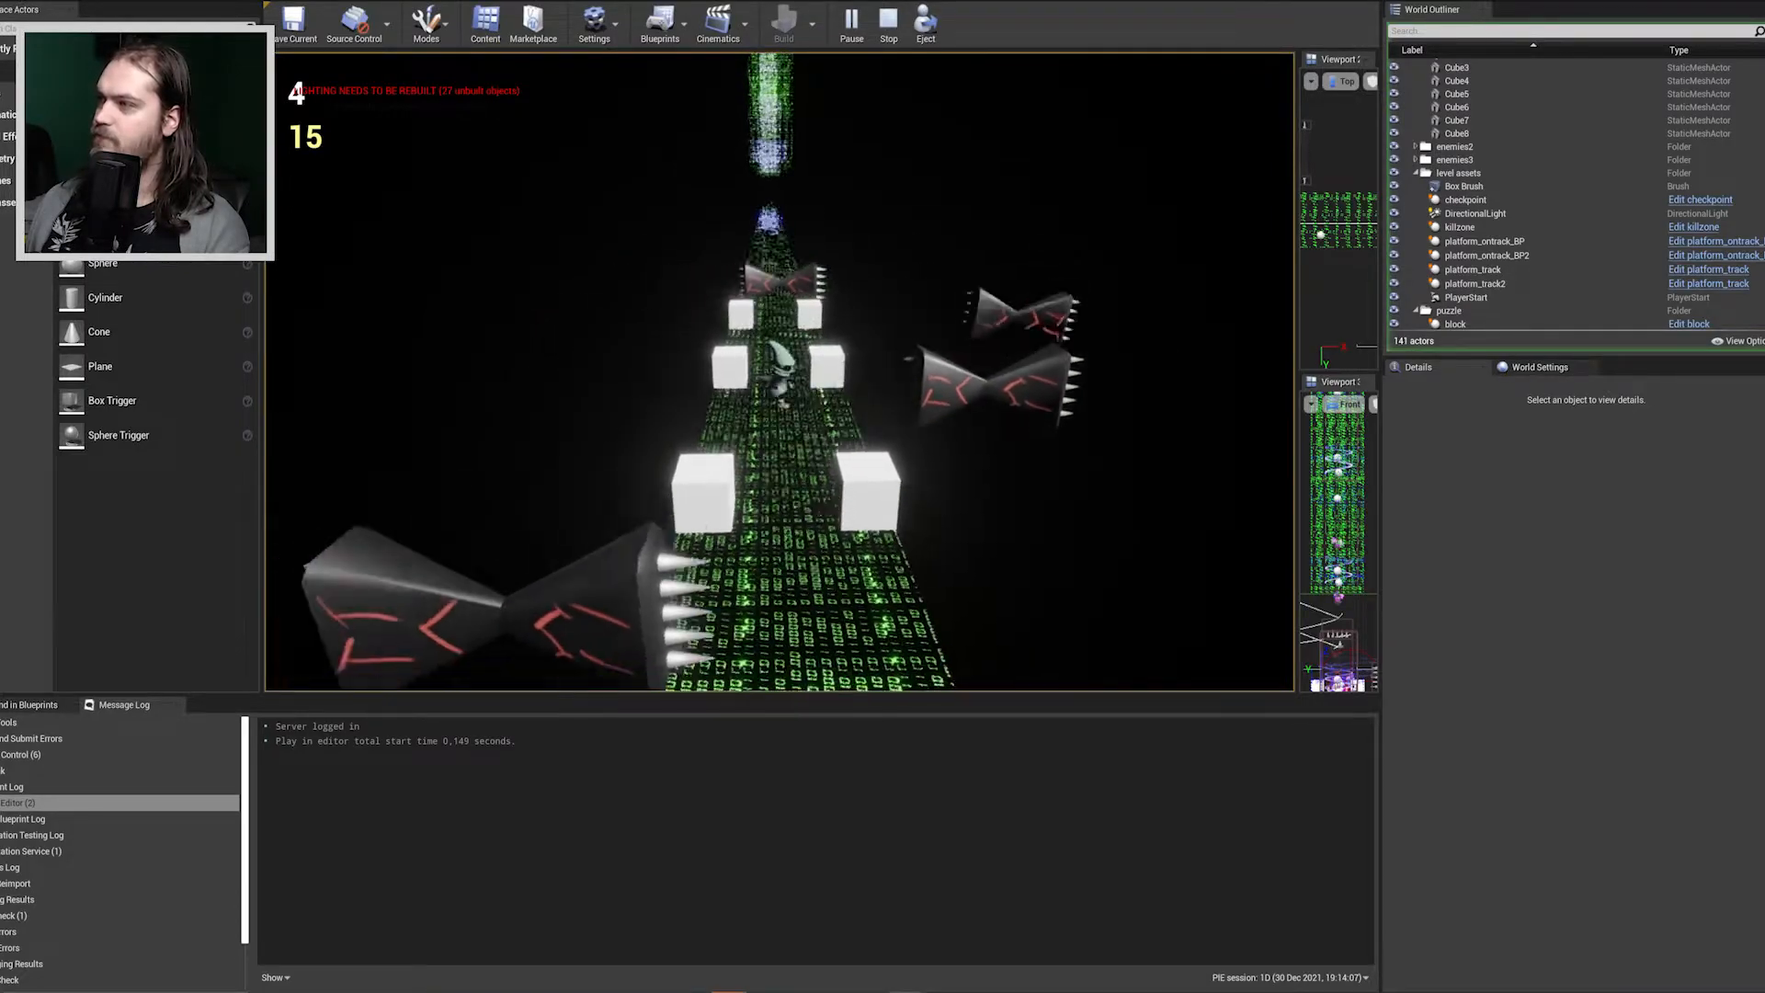
Run the character past the remaining white cubes and along the narrow track to the spring puzzle platforms.
key(w)
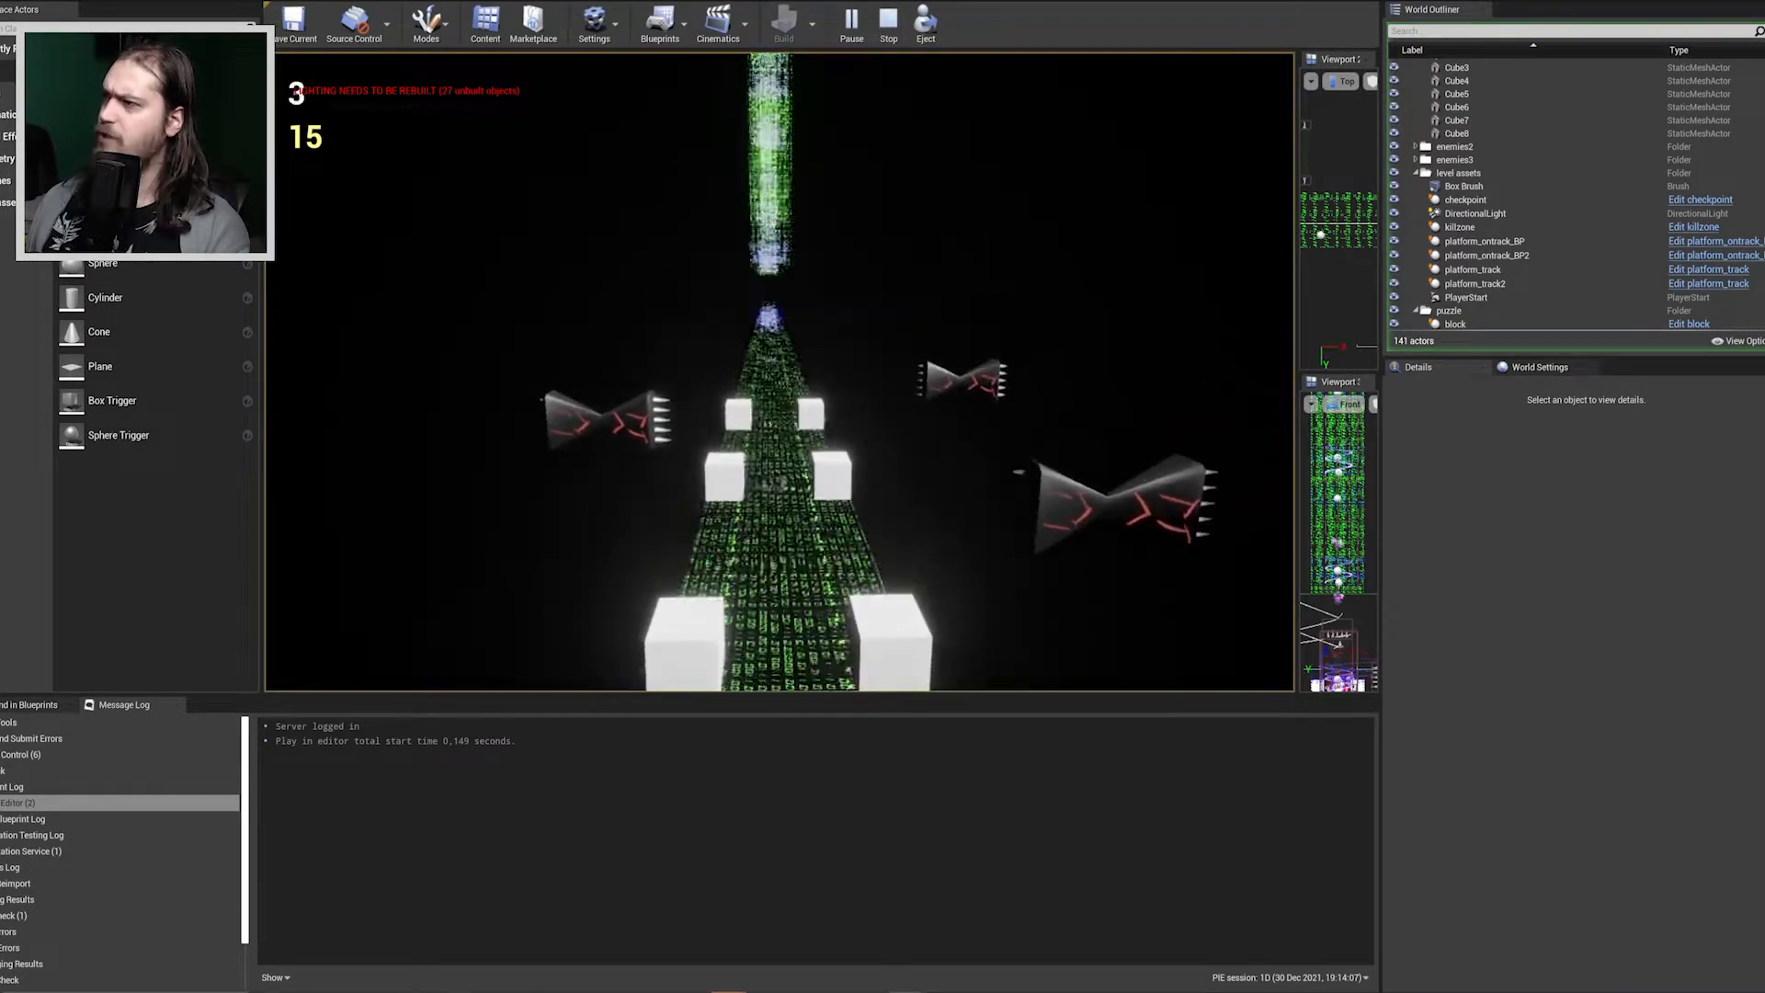
key(w)
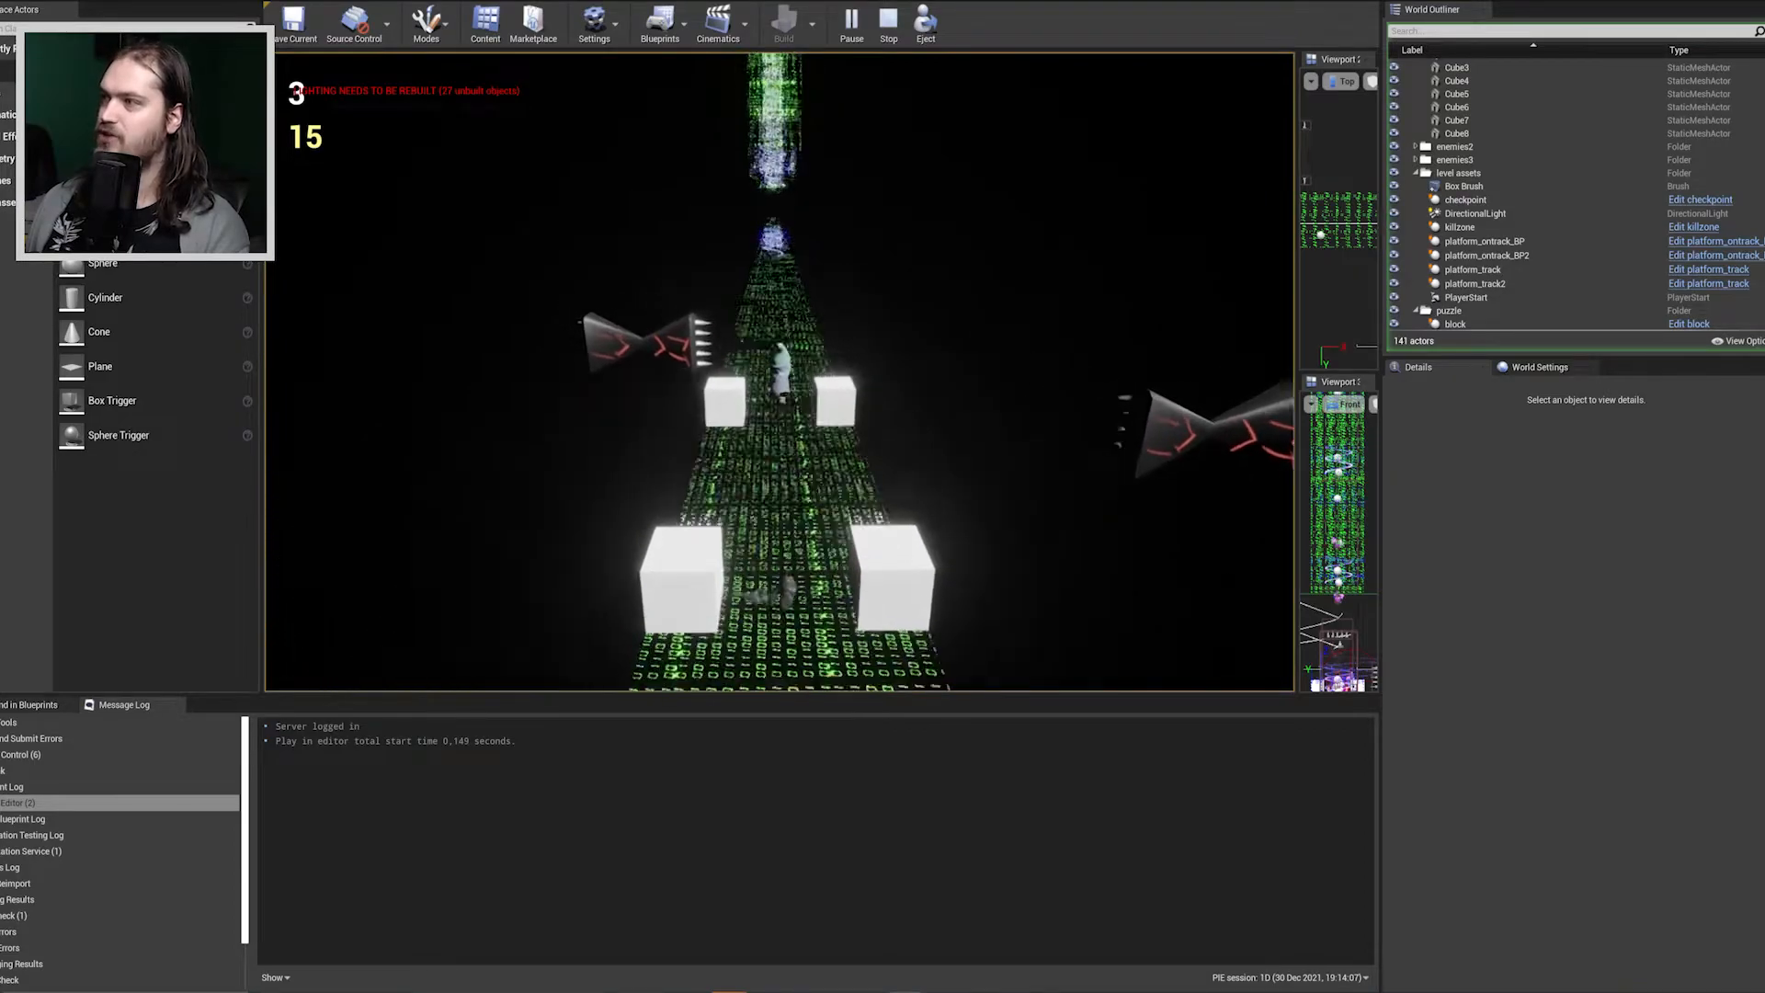
key(w)
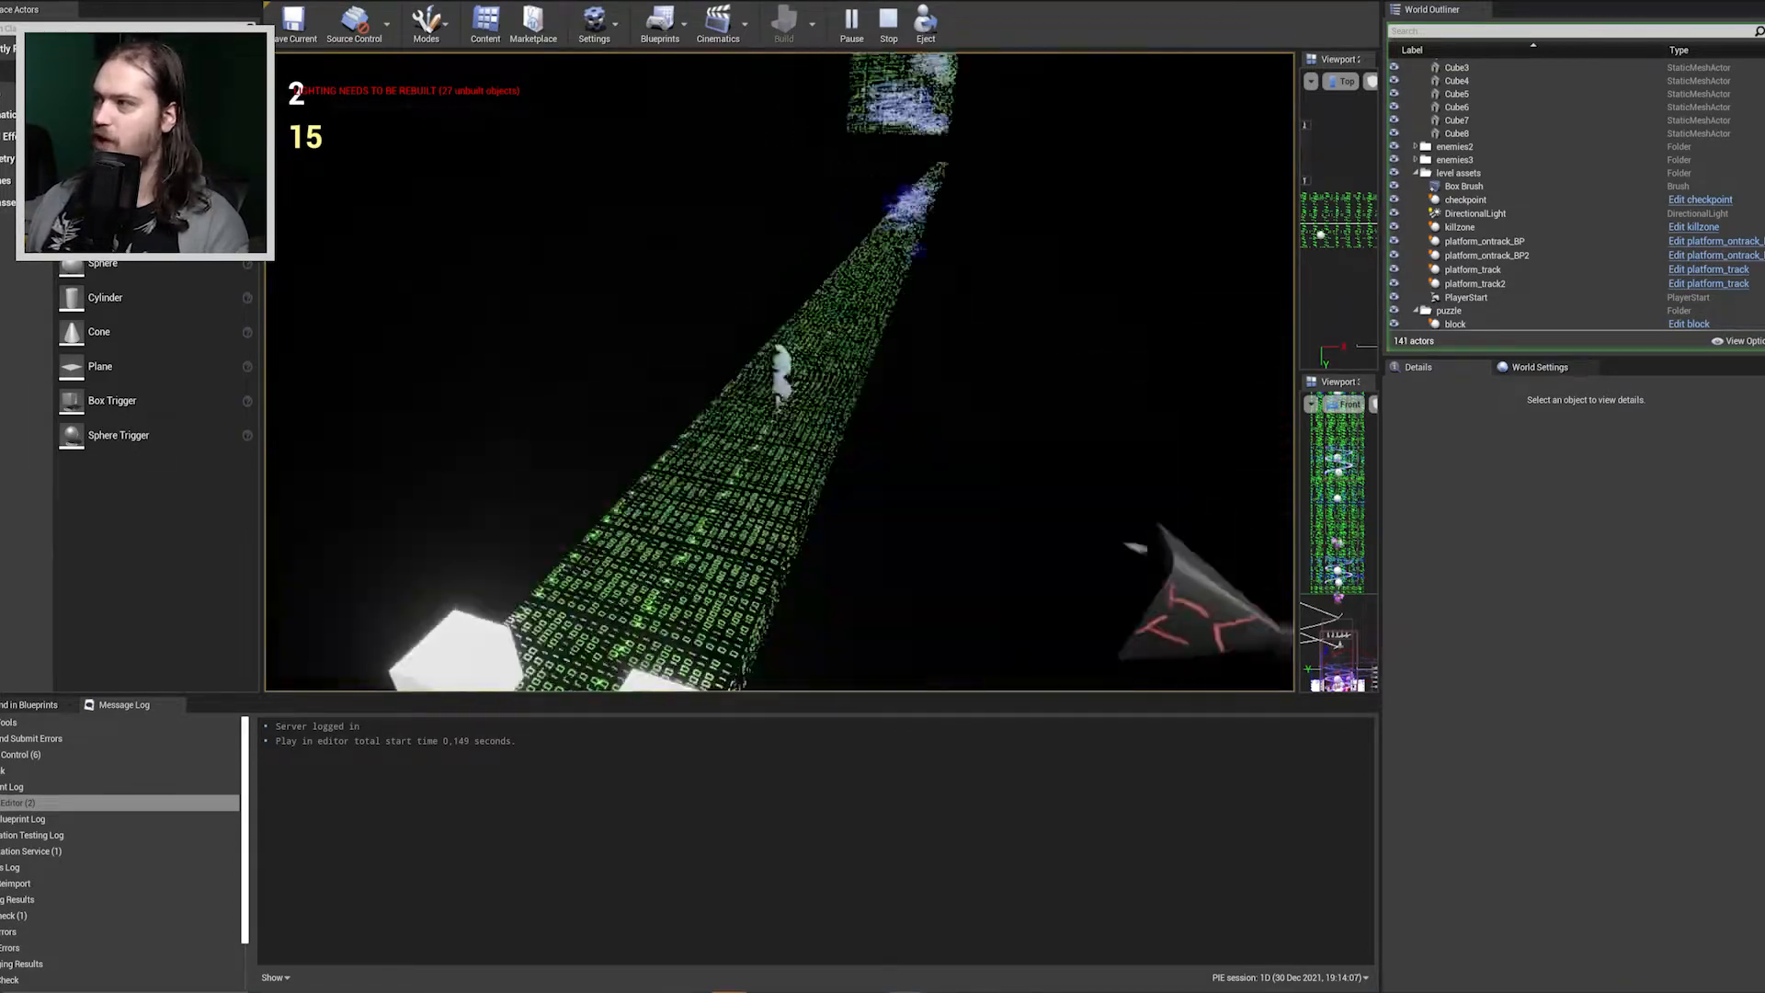
key(w)
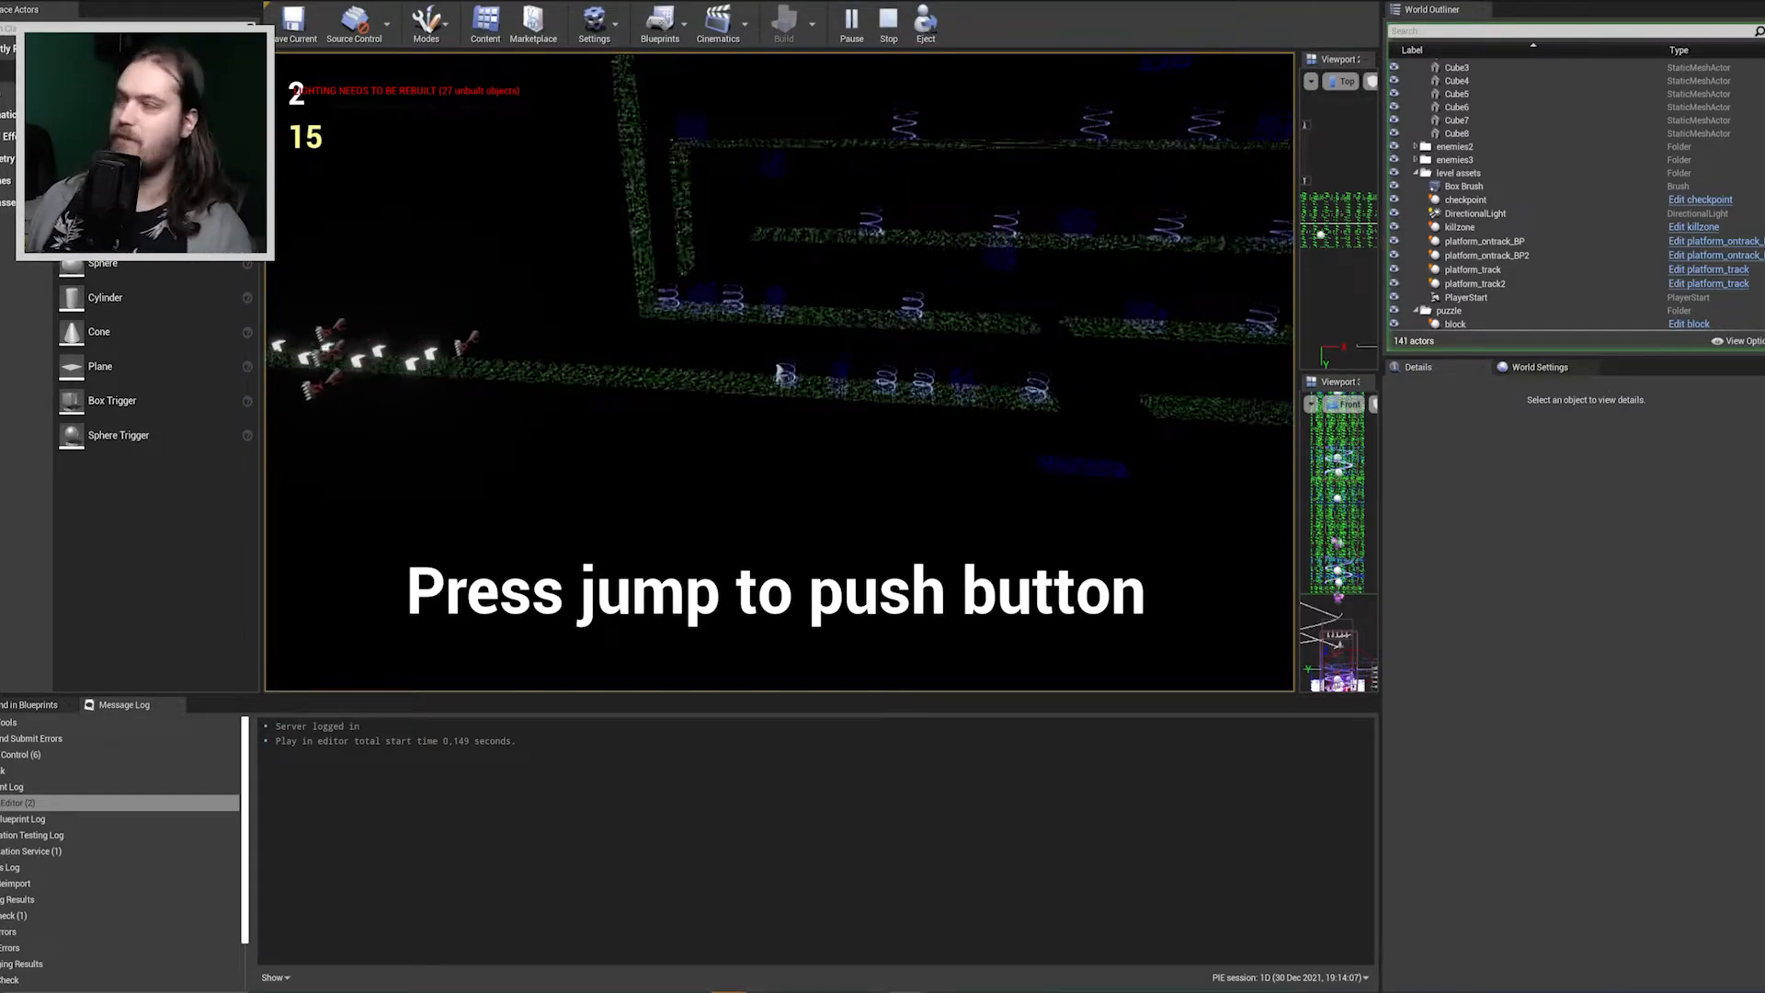
Move the character back and forth between the first springs on the lowest puzzle platform, pushing their buttons to shift the red block.
key(d)
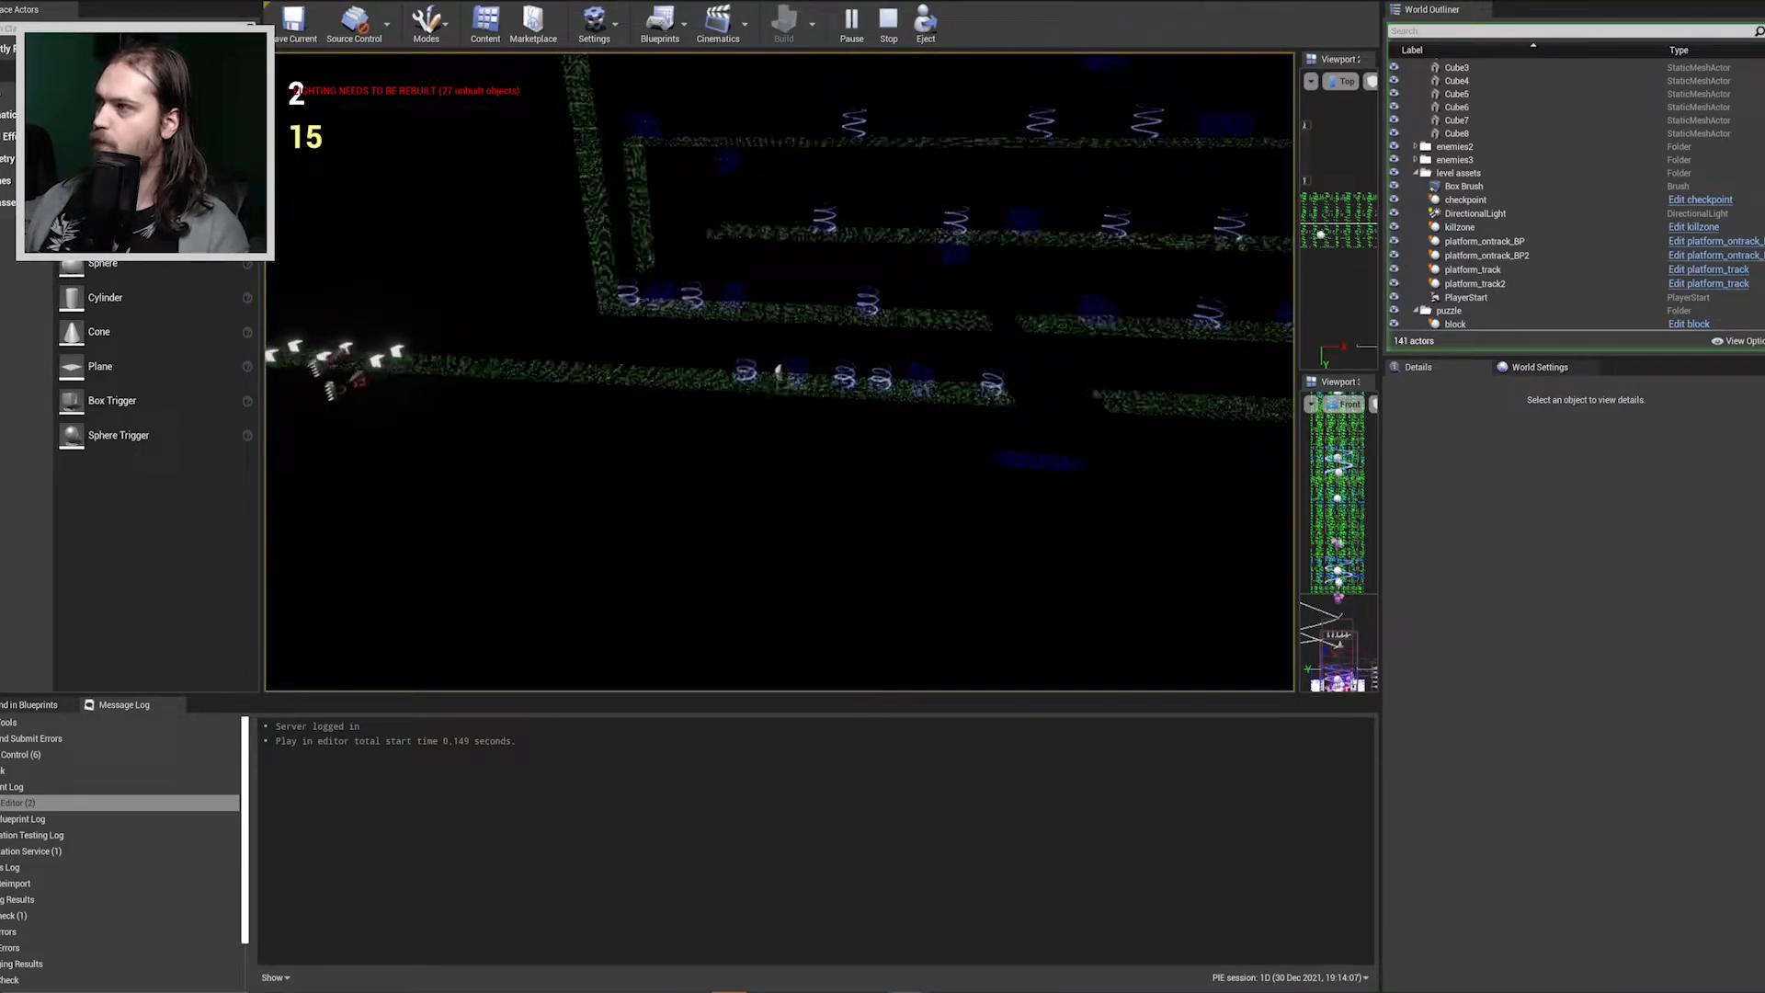
key(a)
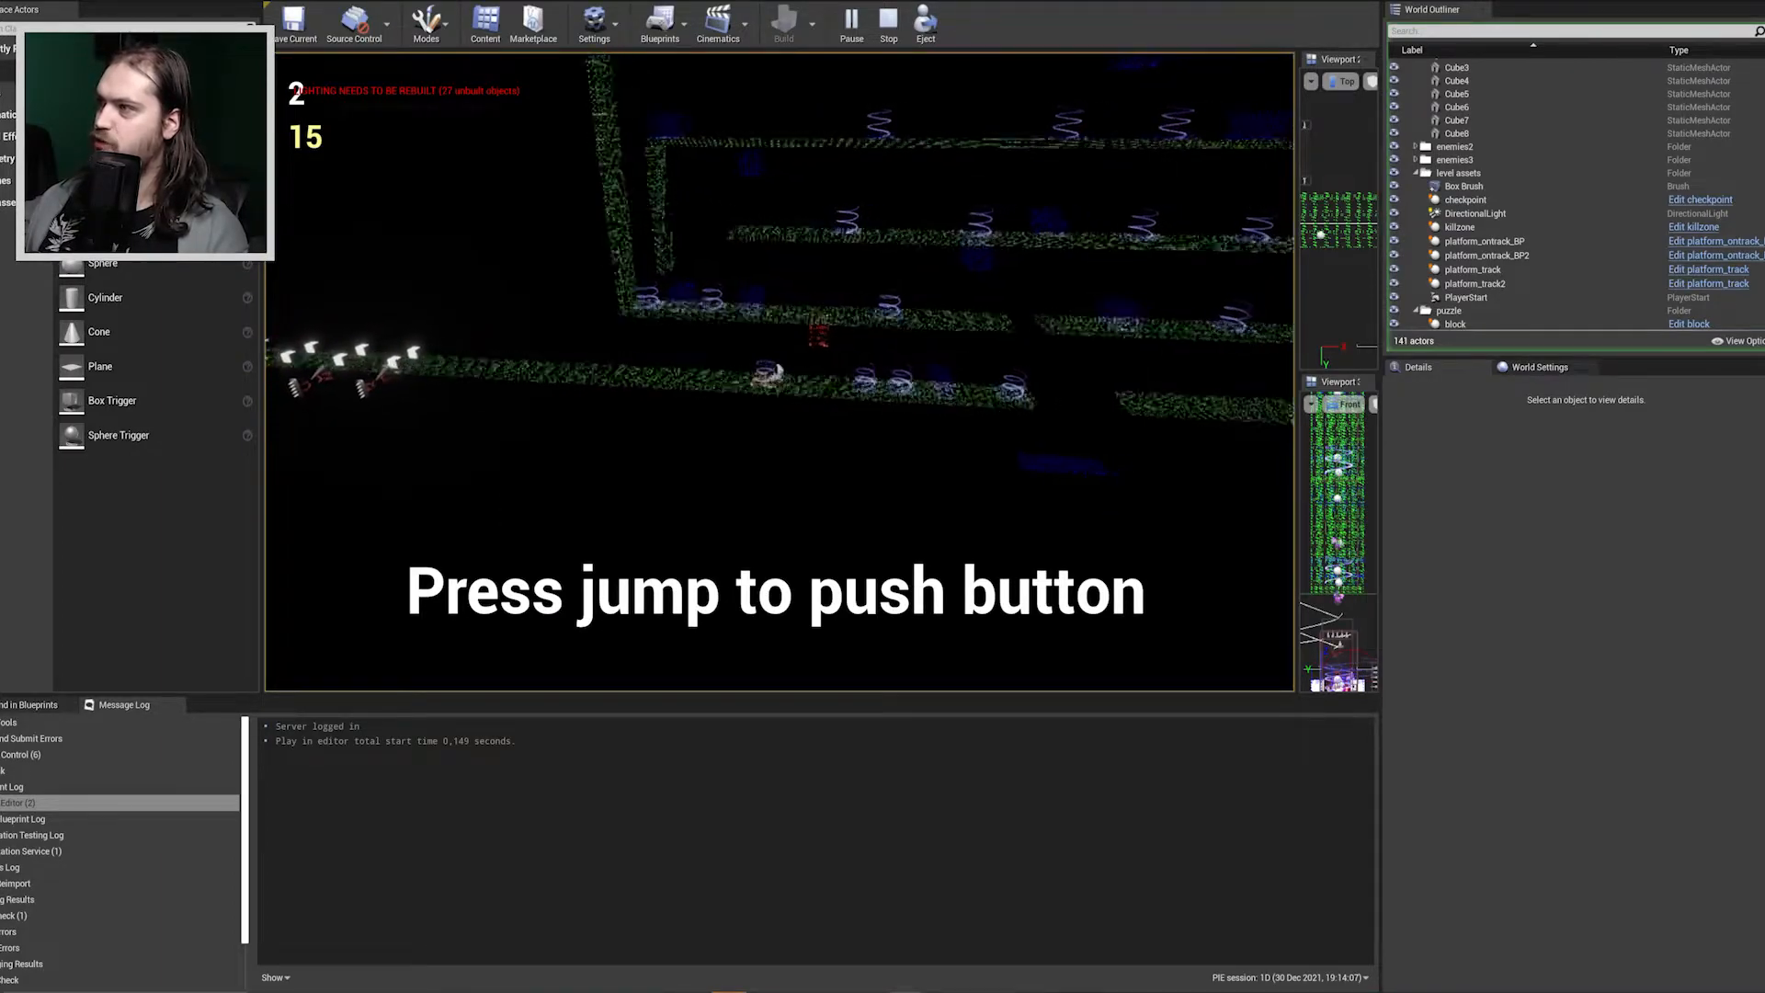
key(d)
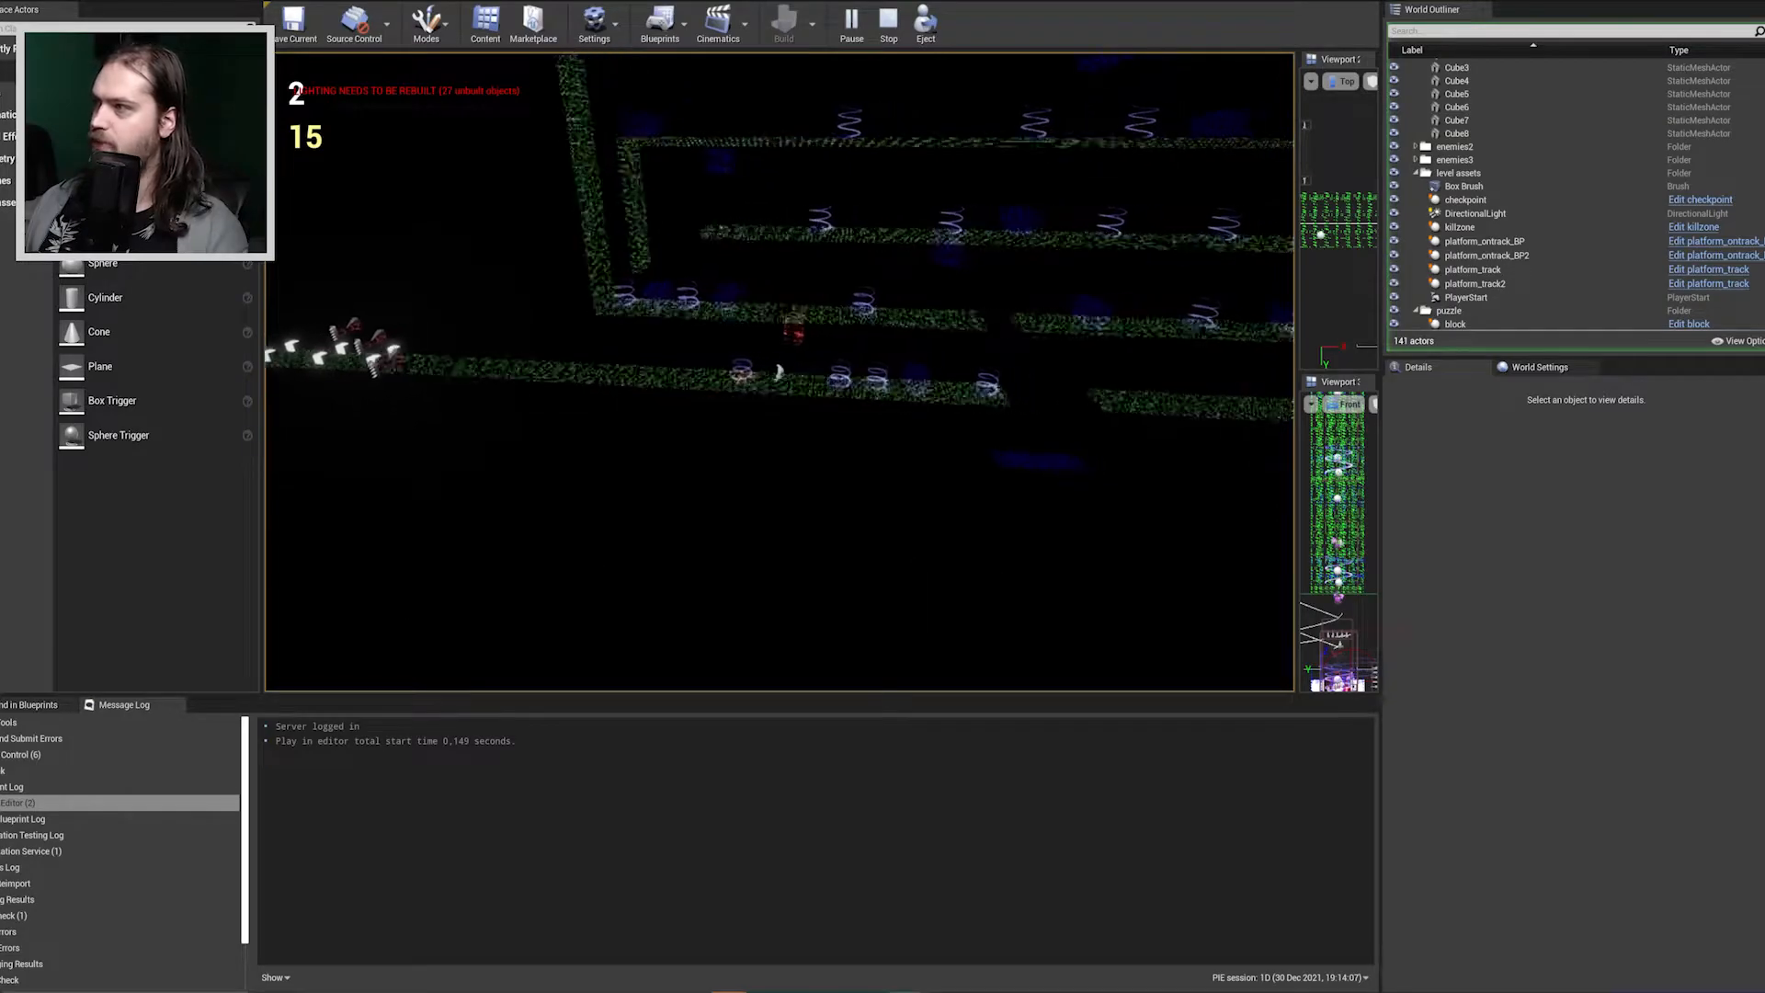
key(d)
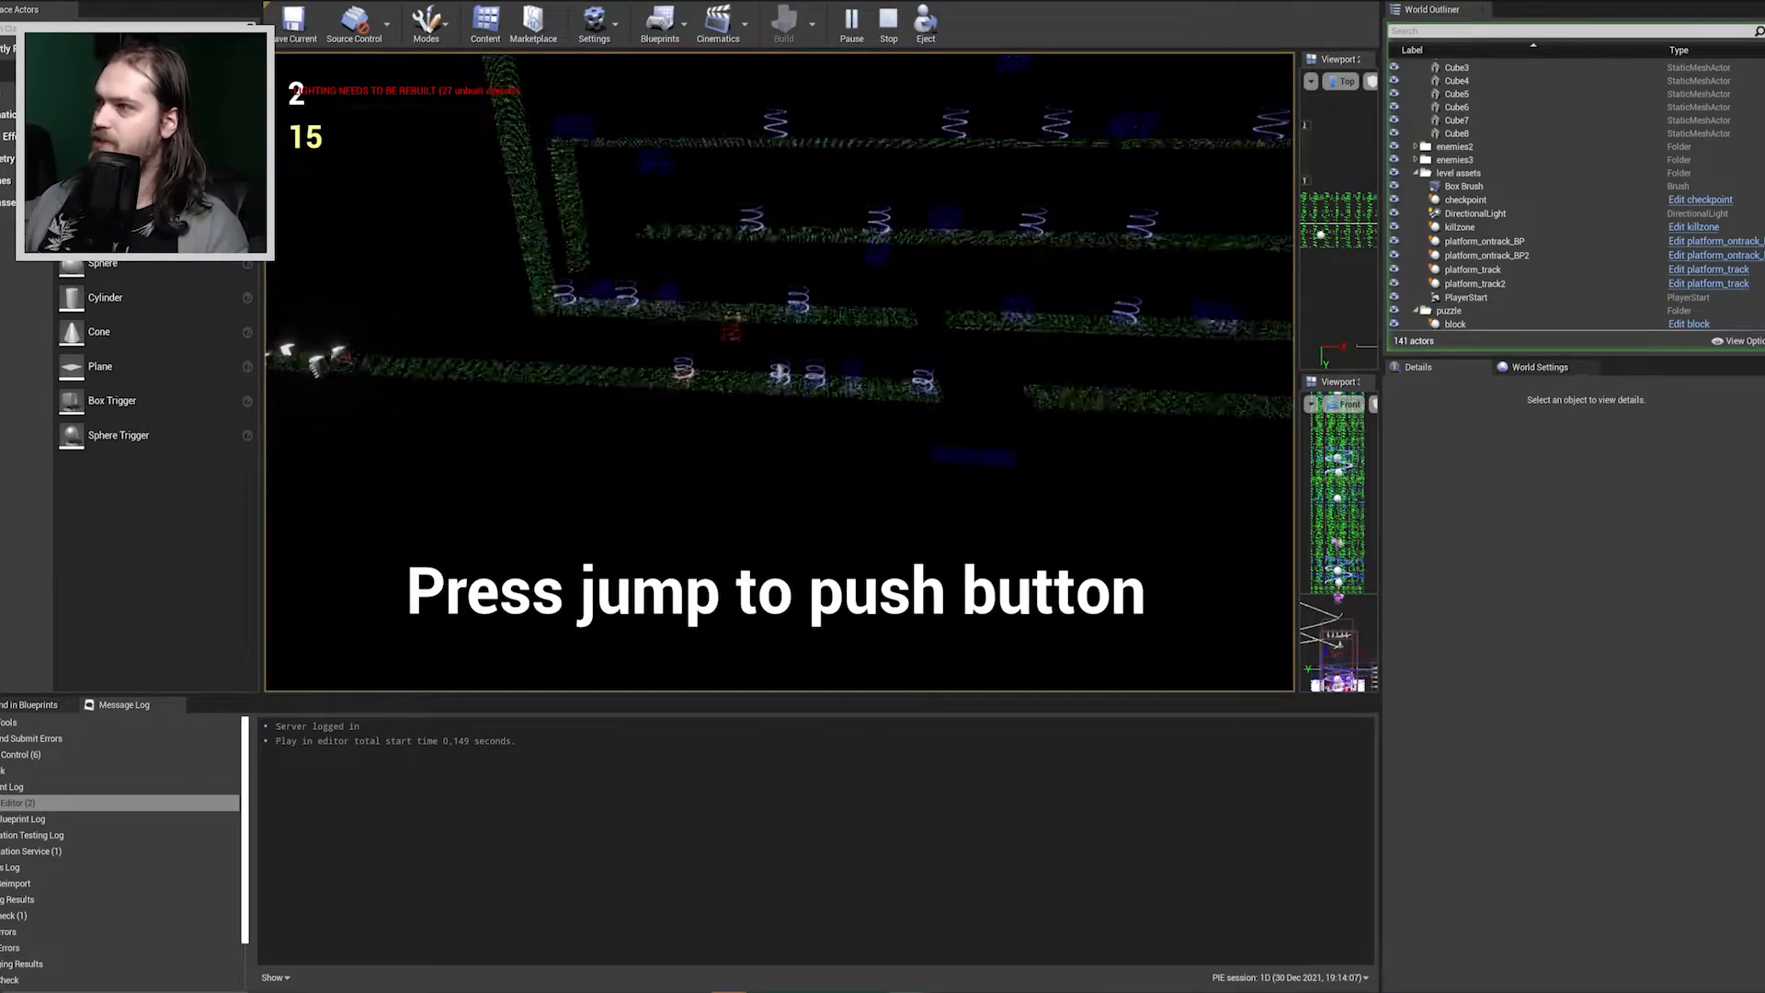
key(a)
key(d)
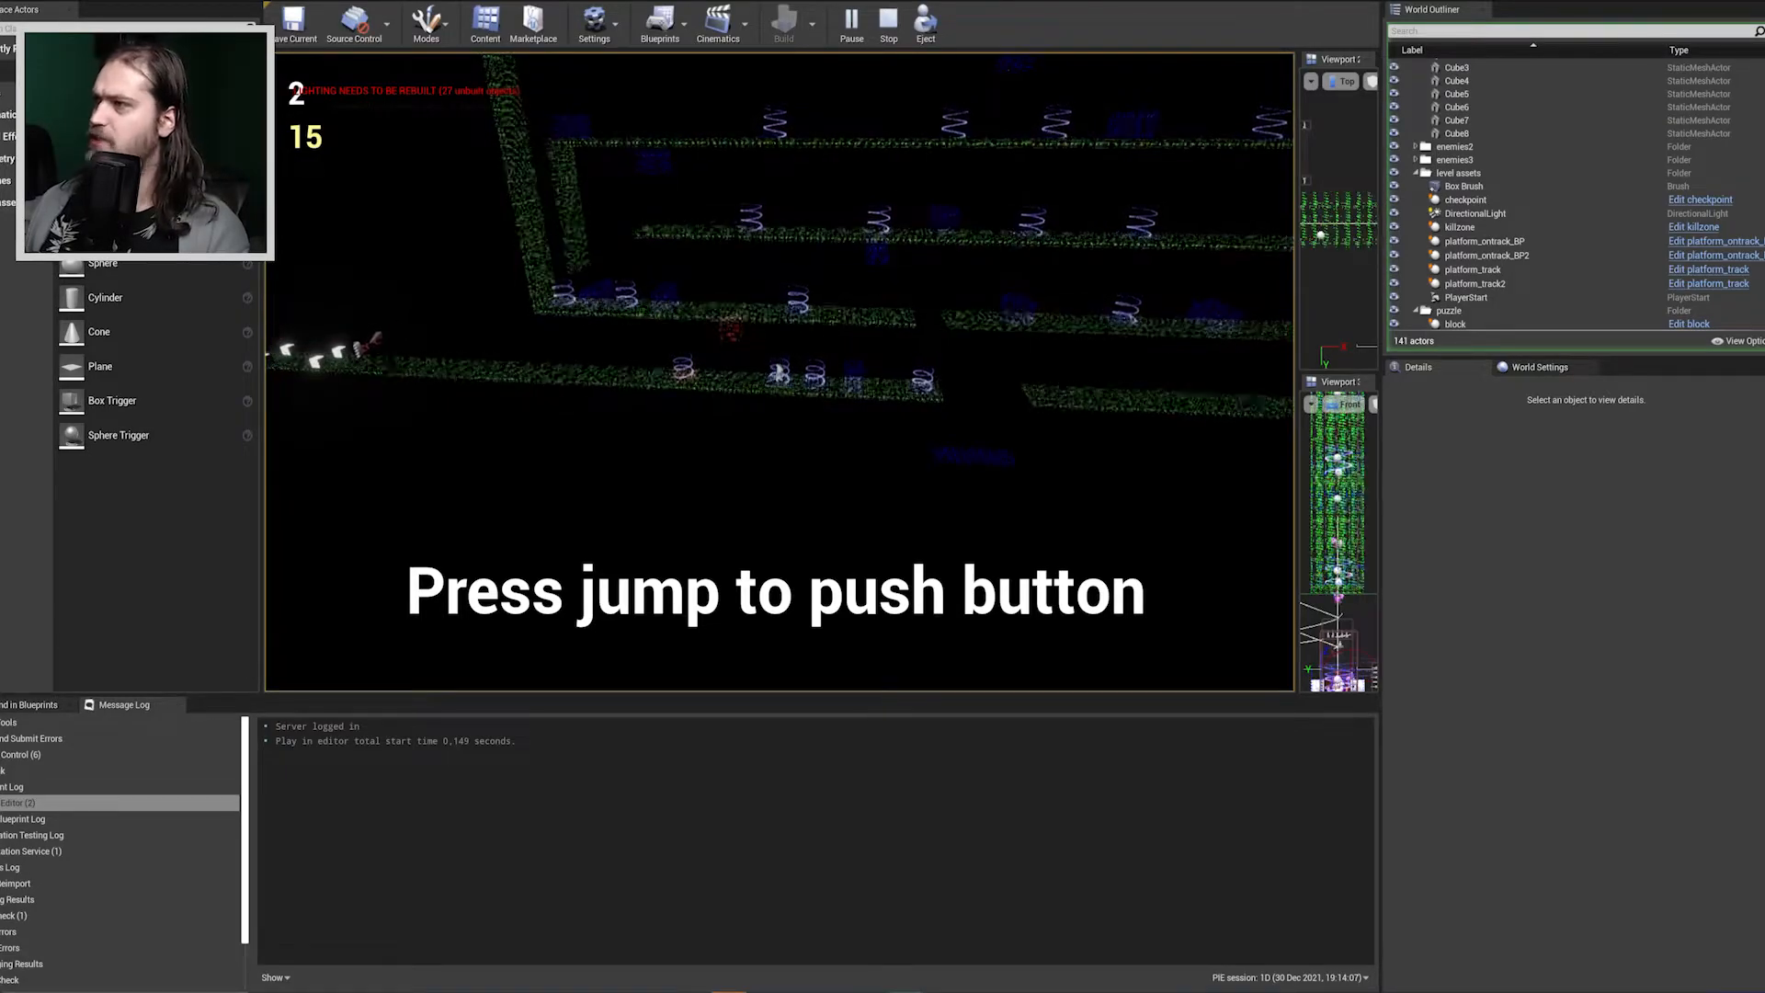
key(a)
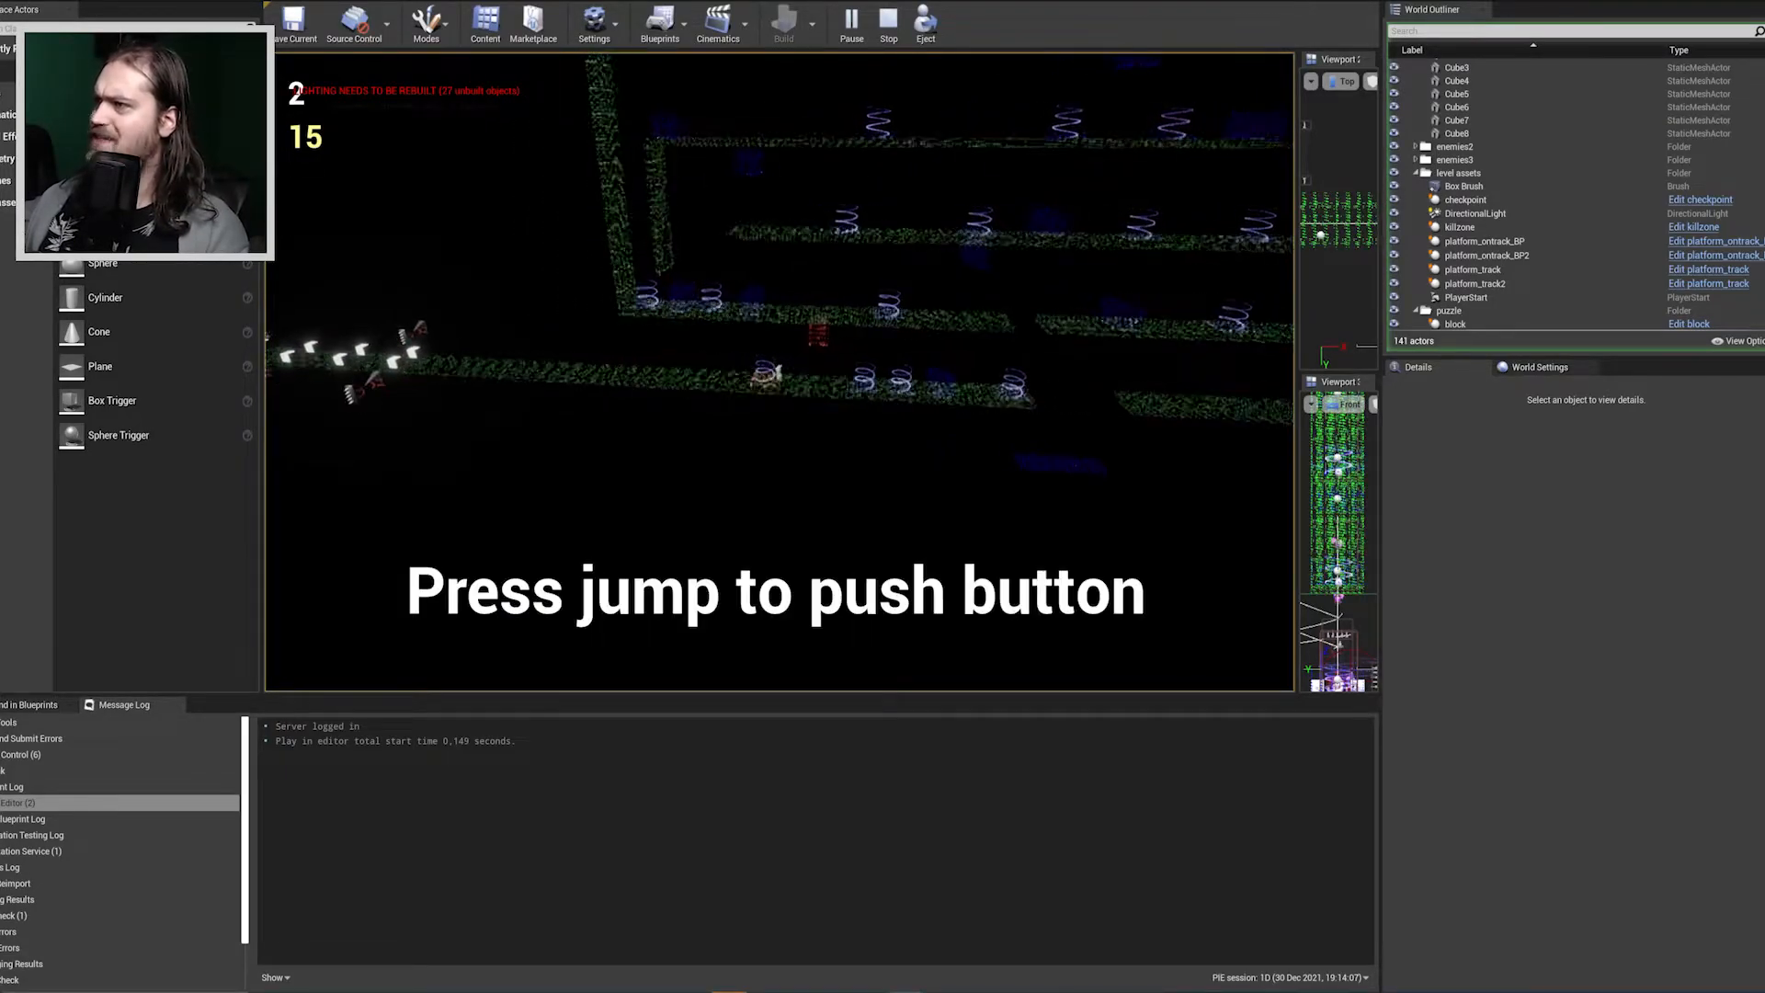
key(d)
key(d)
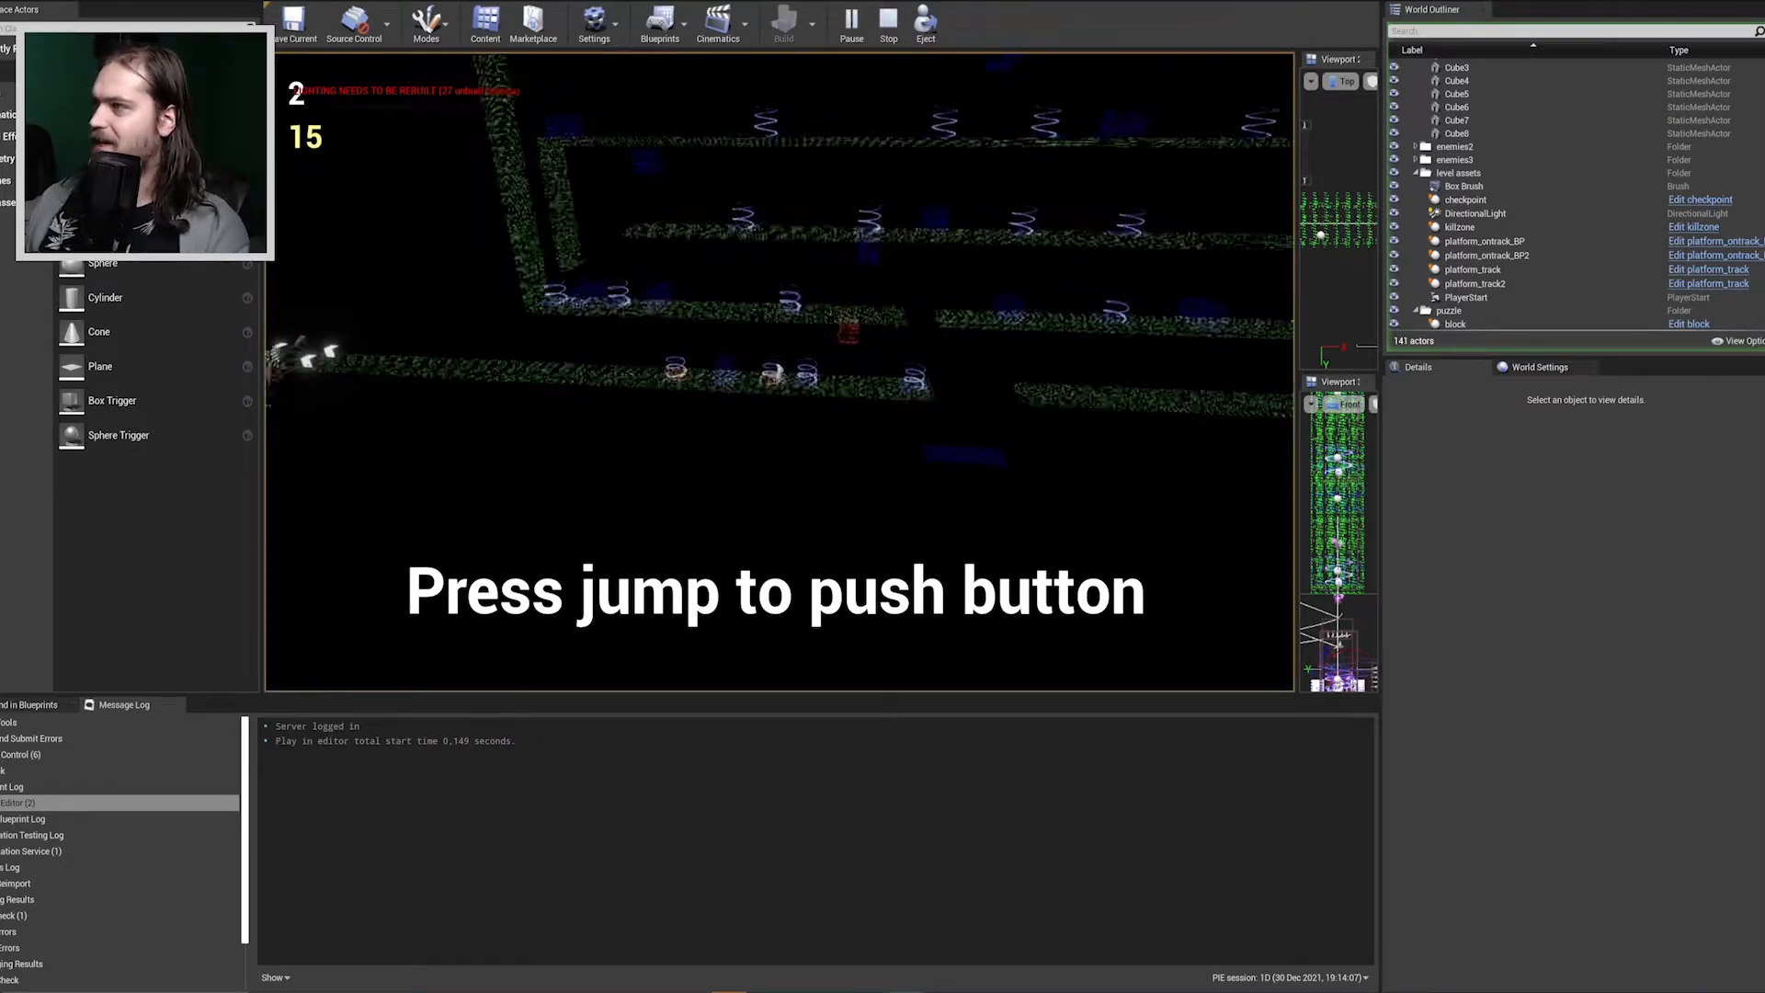
Push the button at the gap in the lowest platform, jump up to the next tier and run back to its nearest spring button.
key(d)
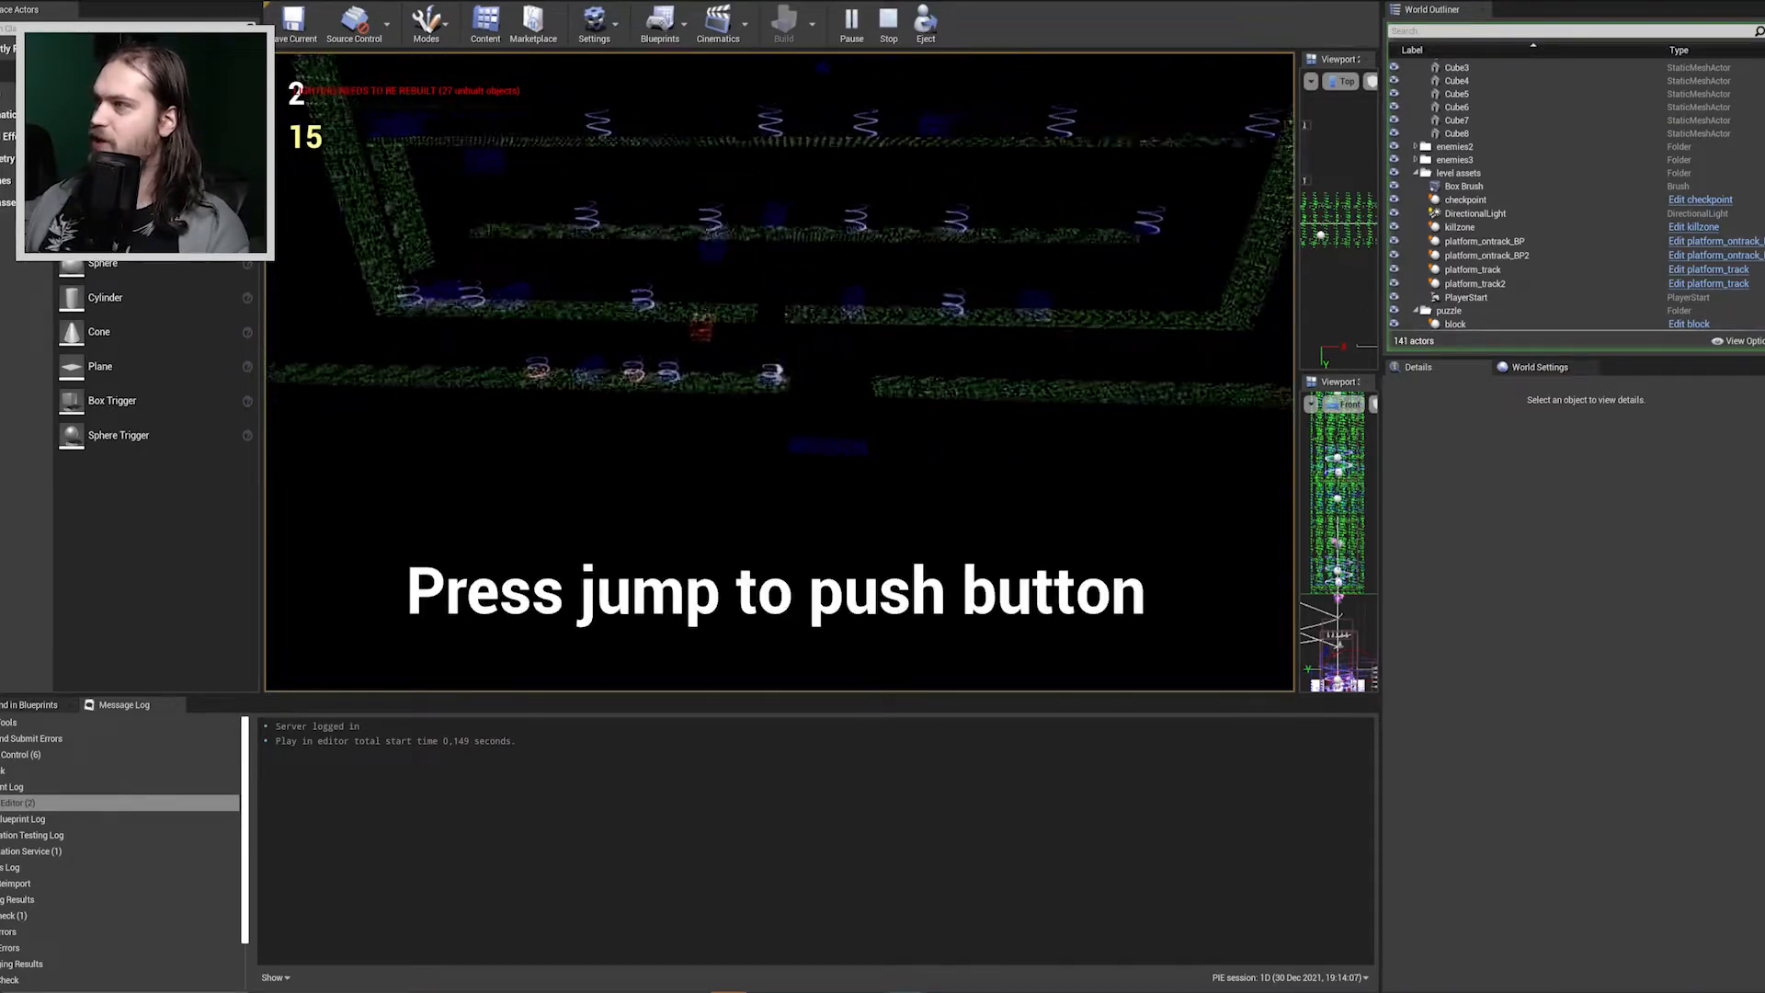
key(space)
key(a)
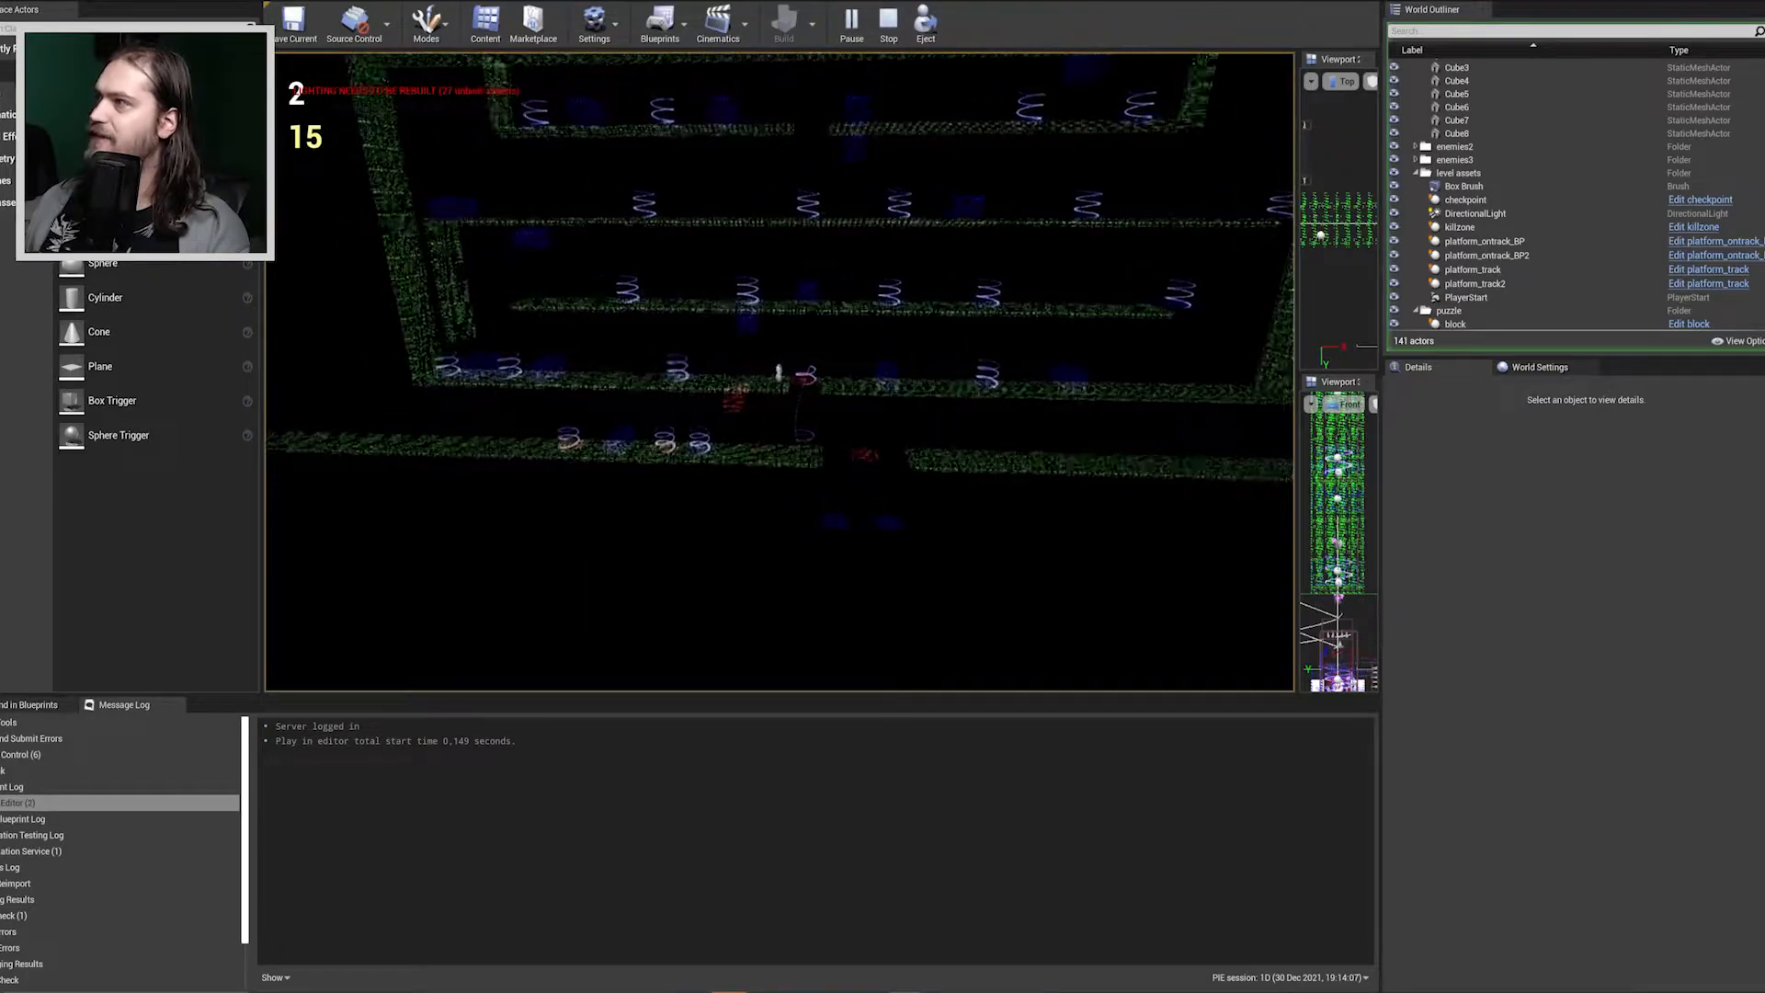
key(a)
Move the character between the second puzzle tier's spring buttons, pushing them to shift the red blocks, and stop the playtest.
key(a)
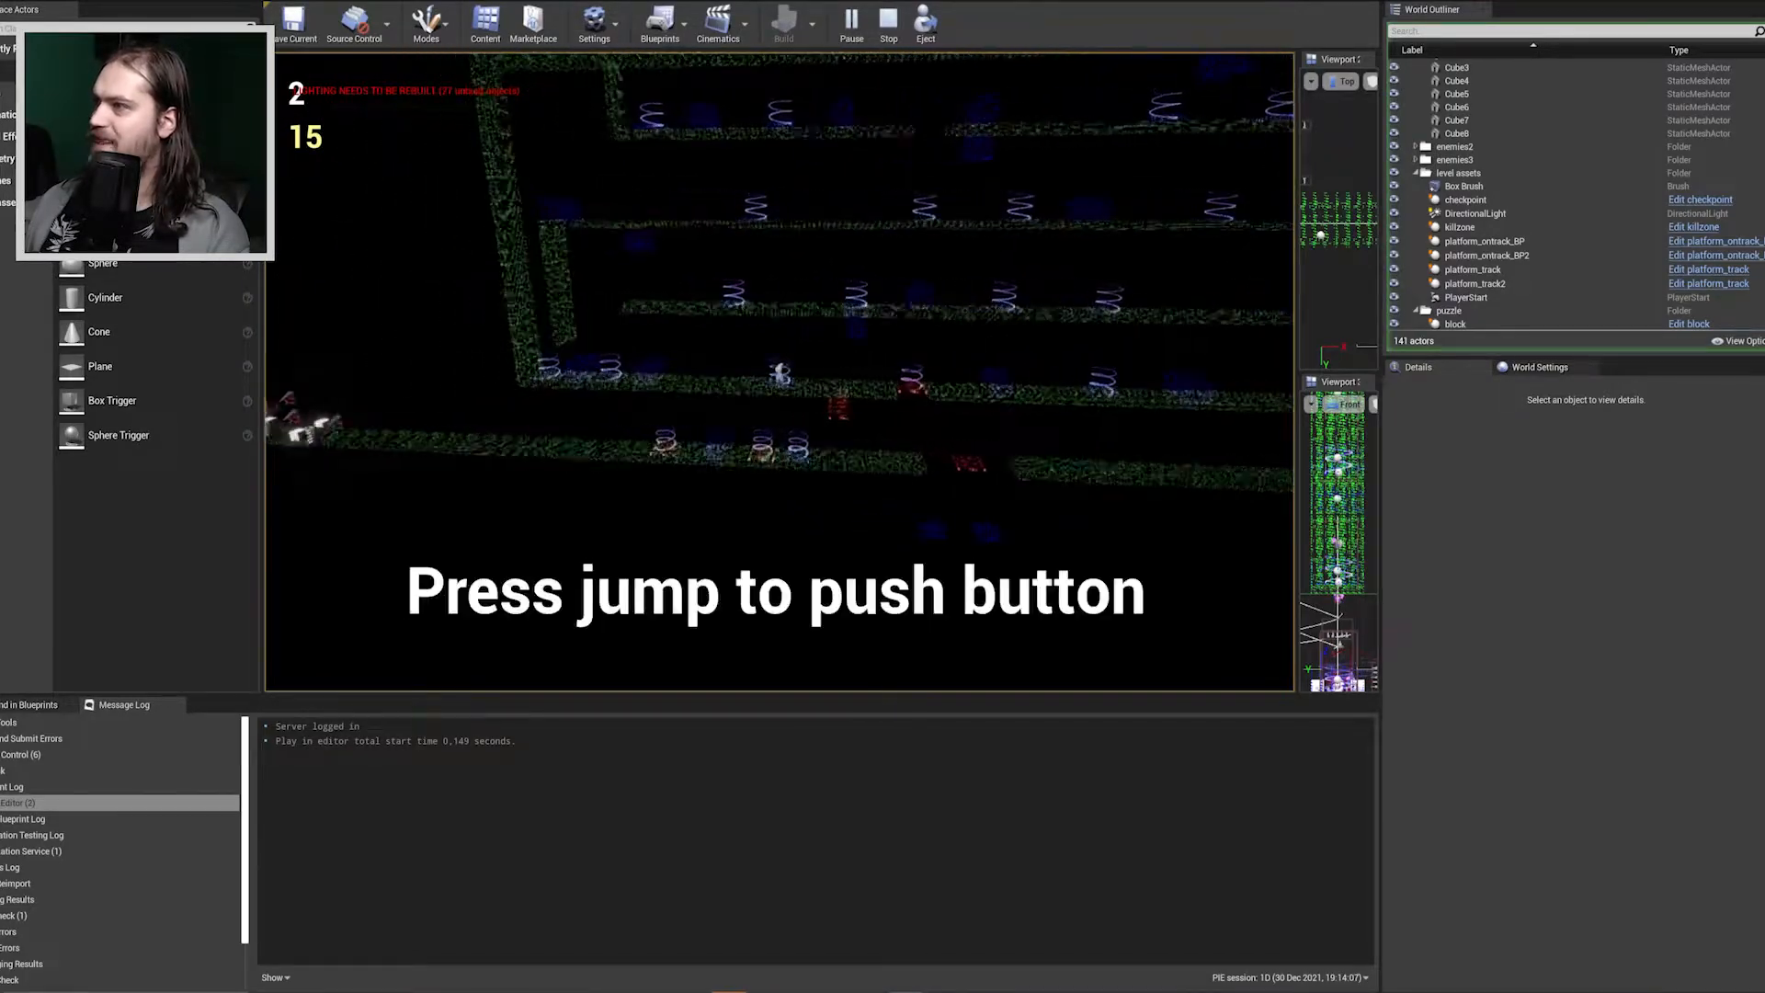
key(a)
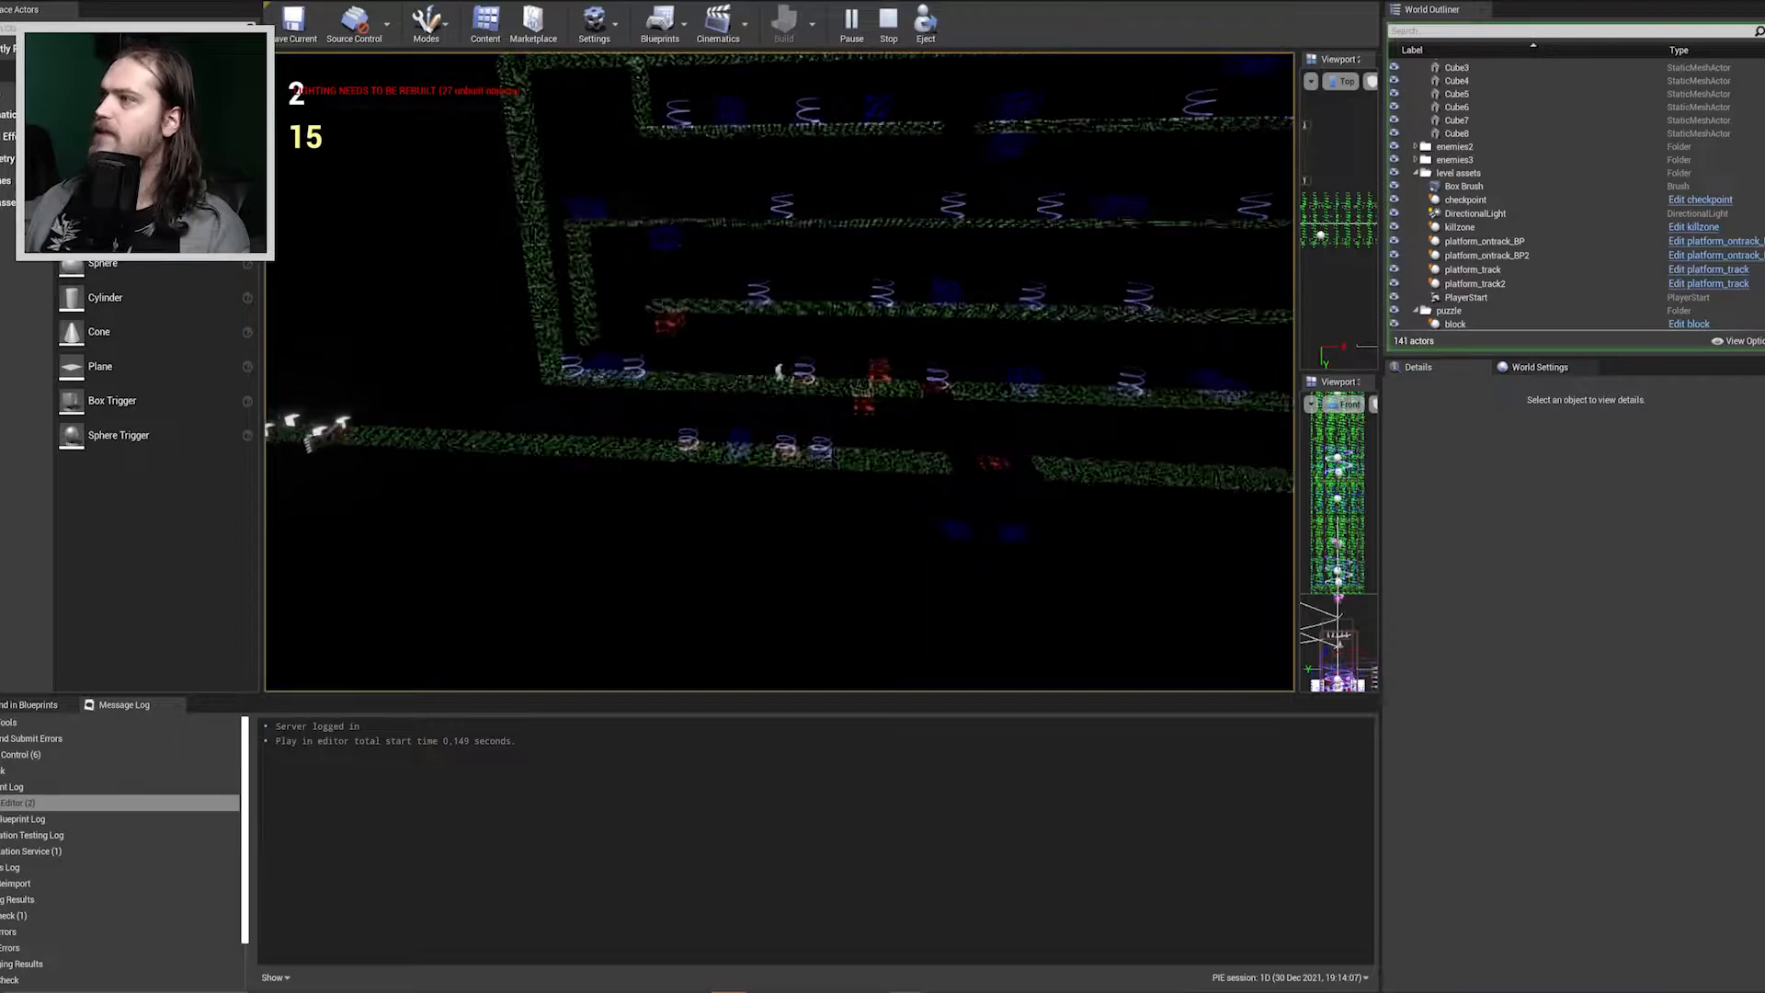
key(a)
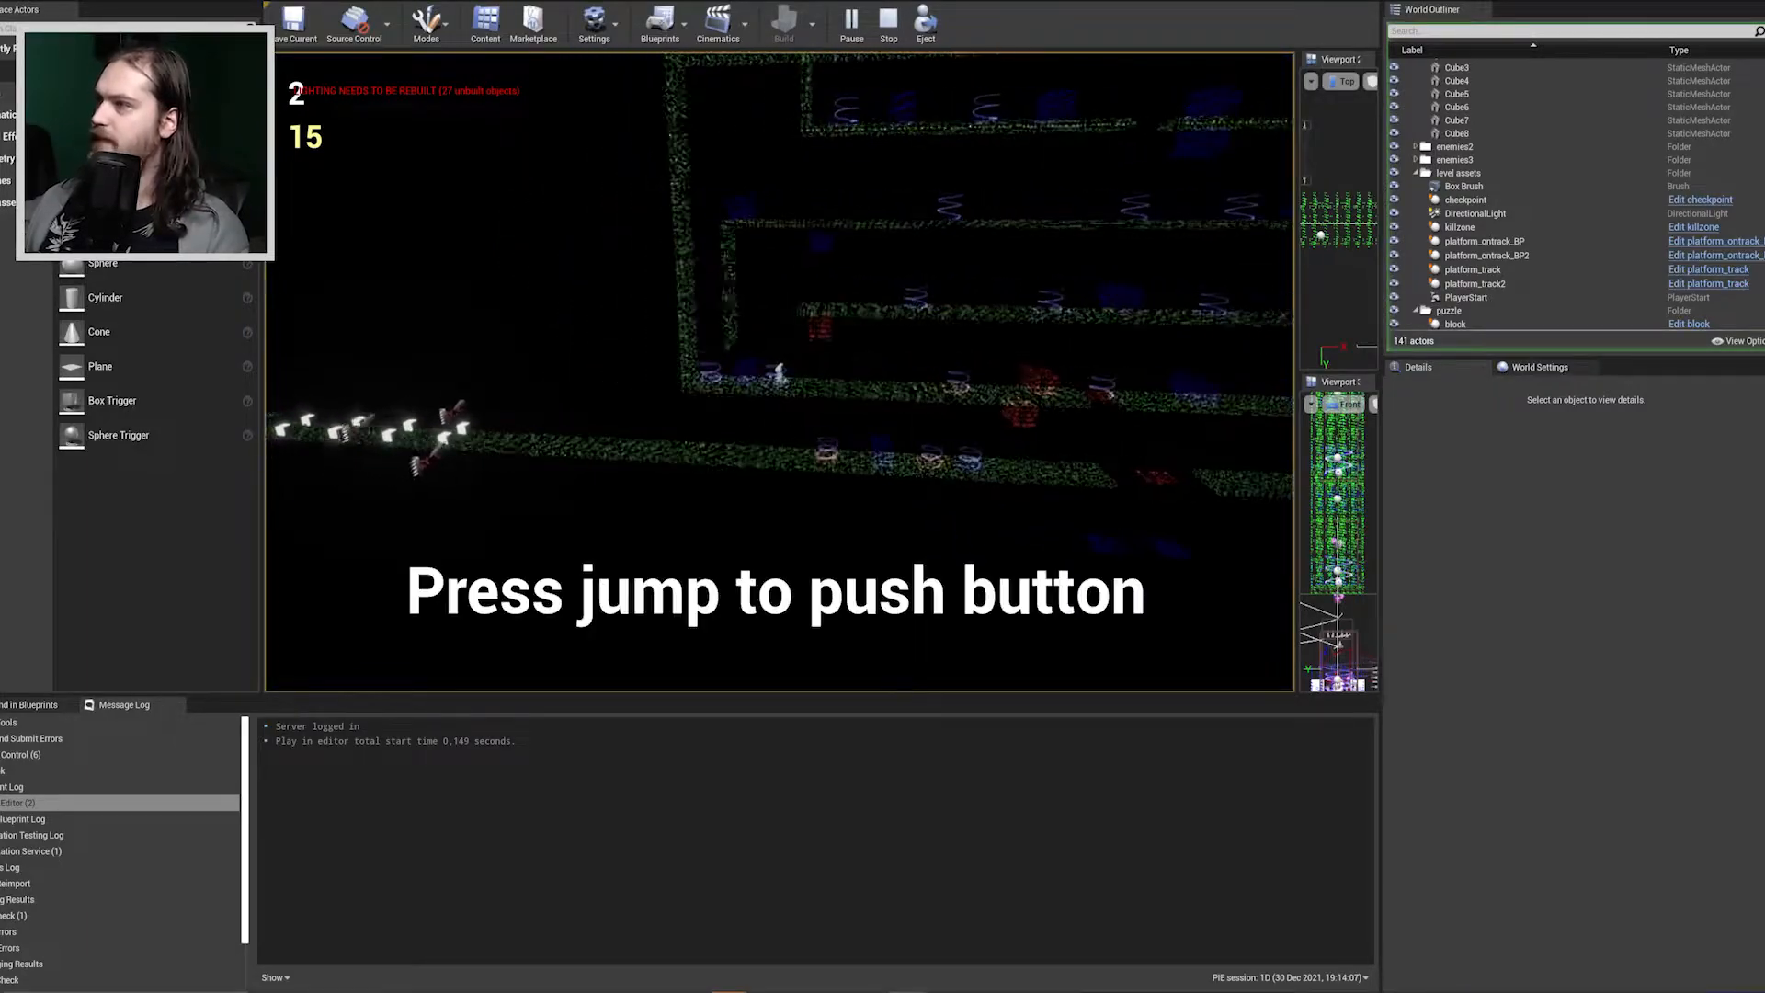
key(a)
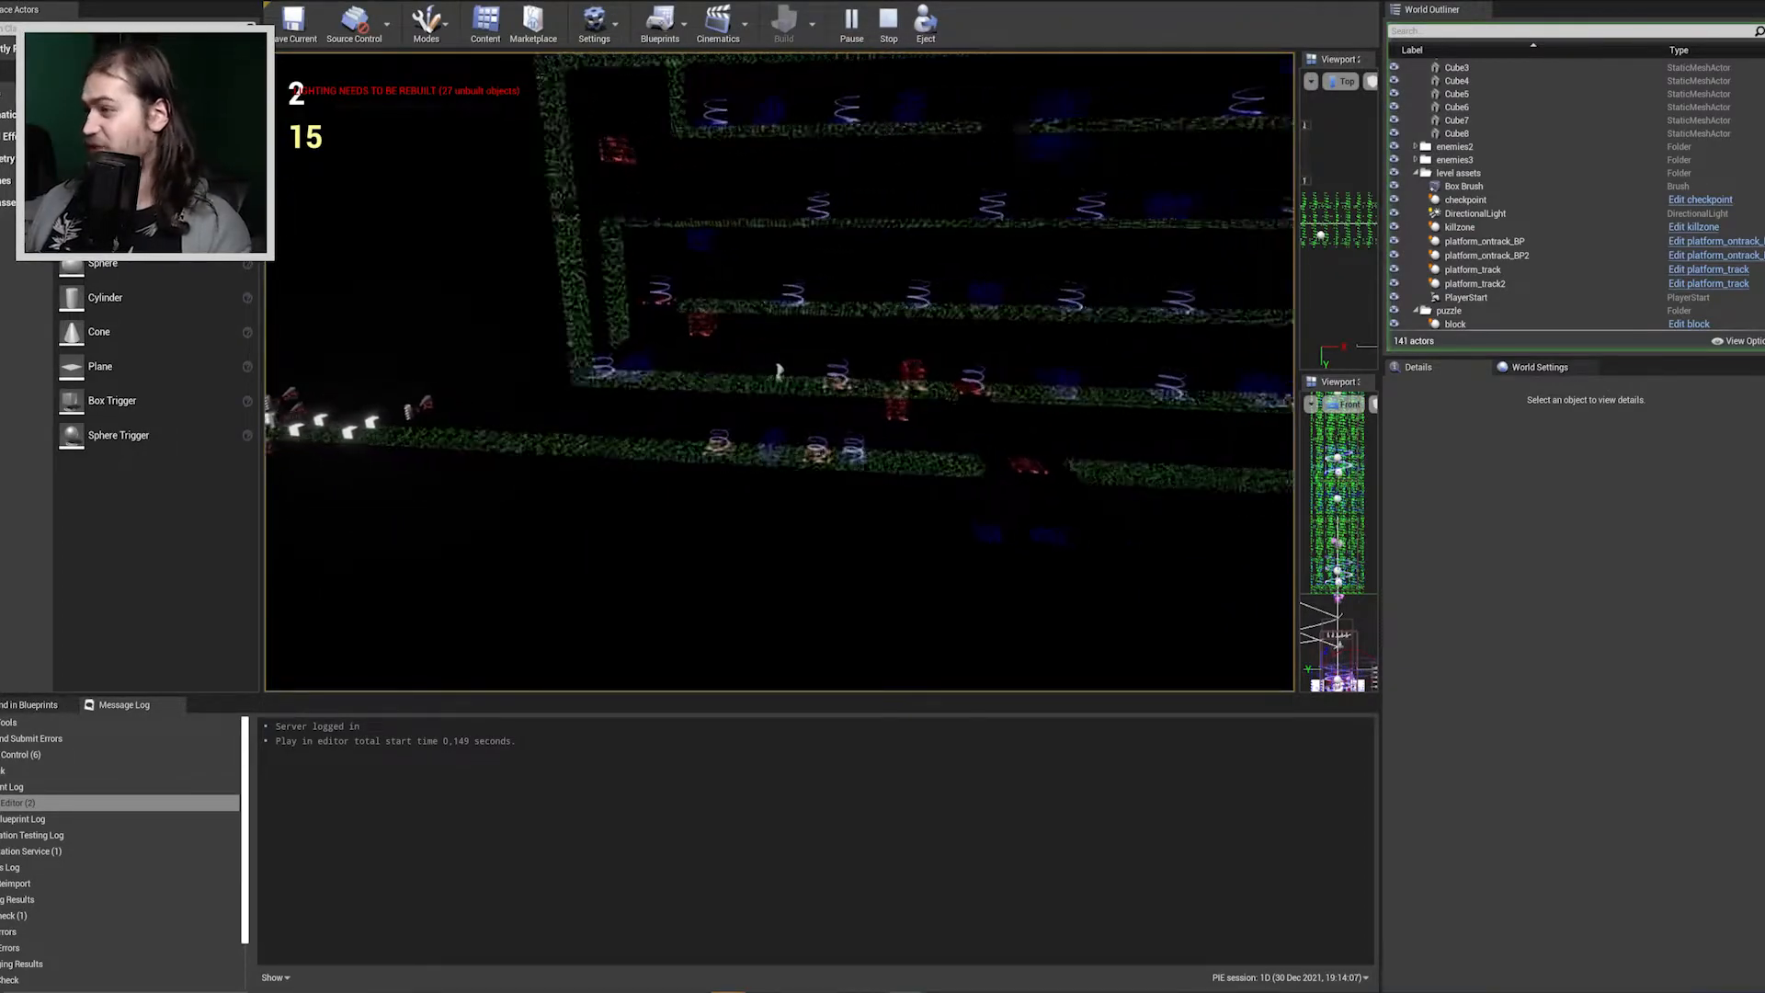
key(d)
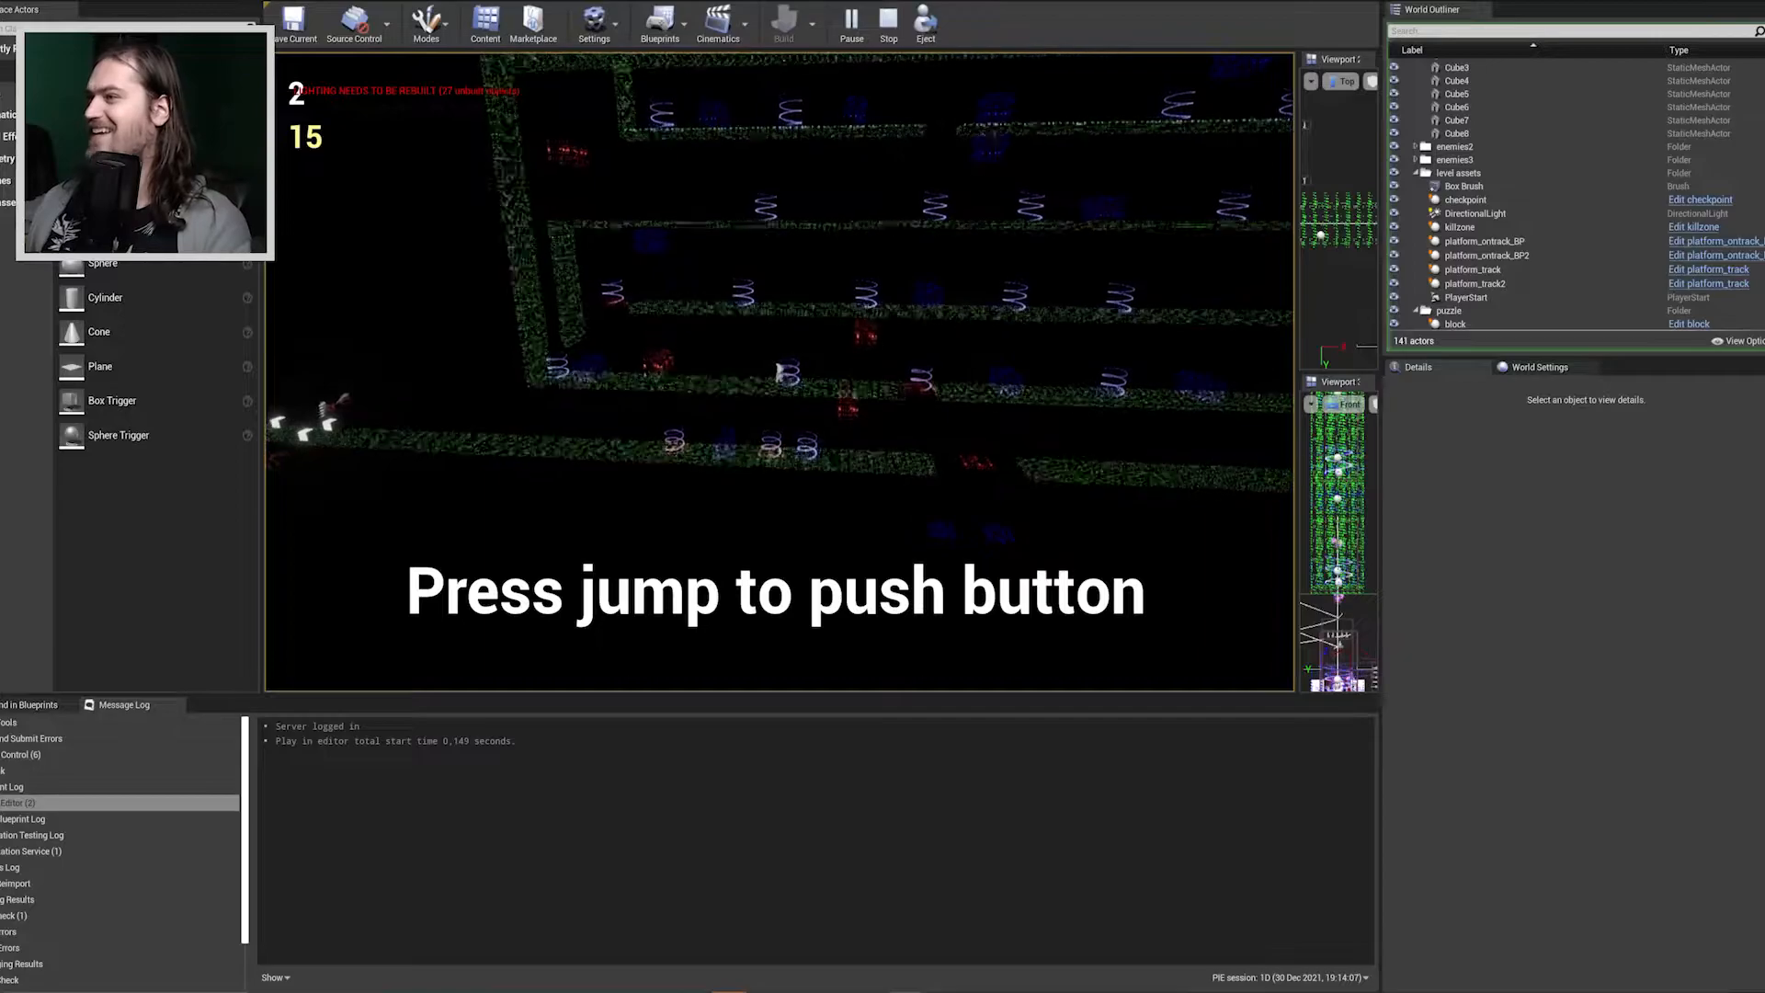
key(d)
key(d)
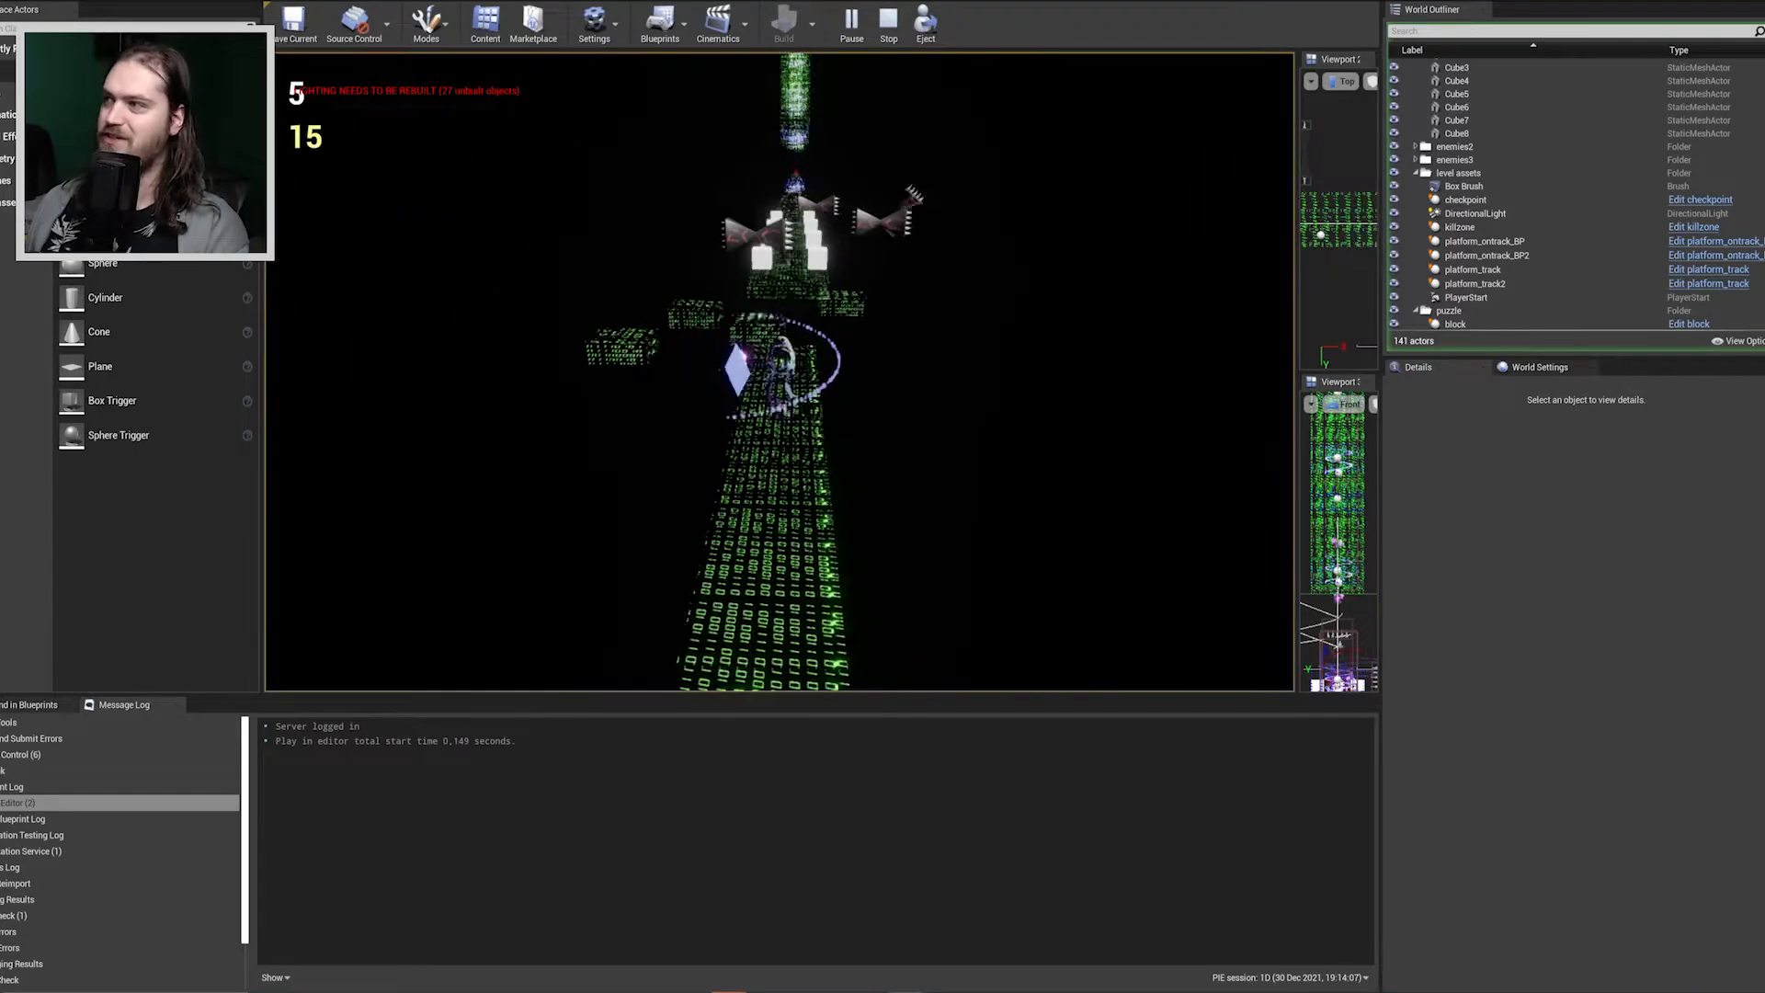
key(Escape)
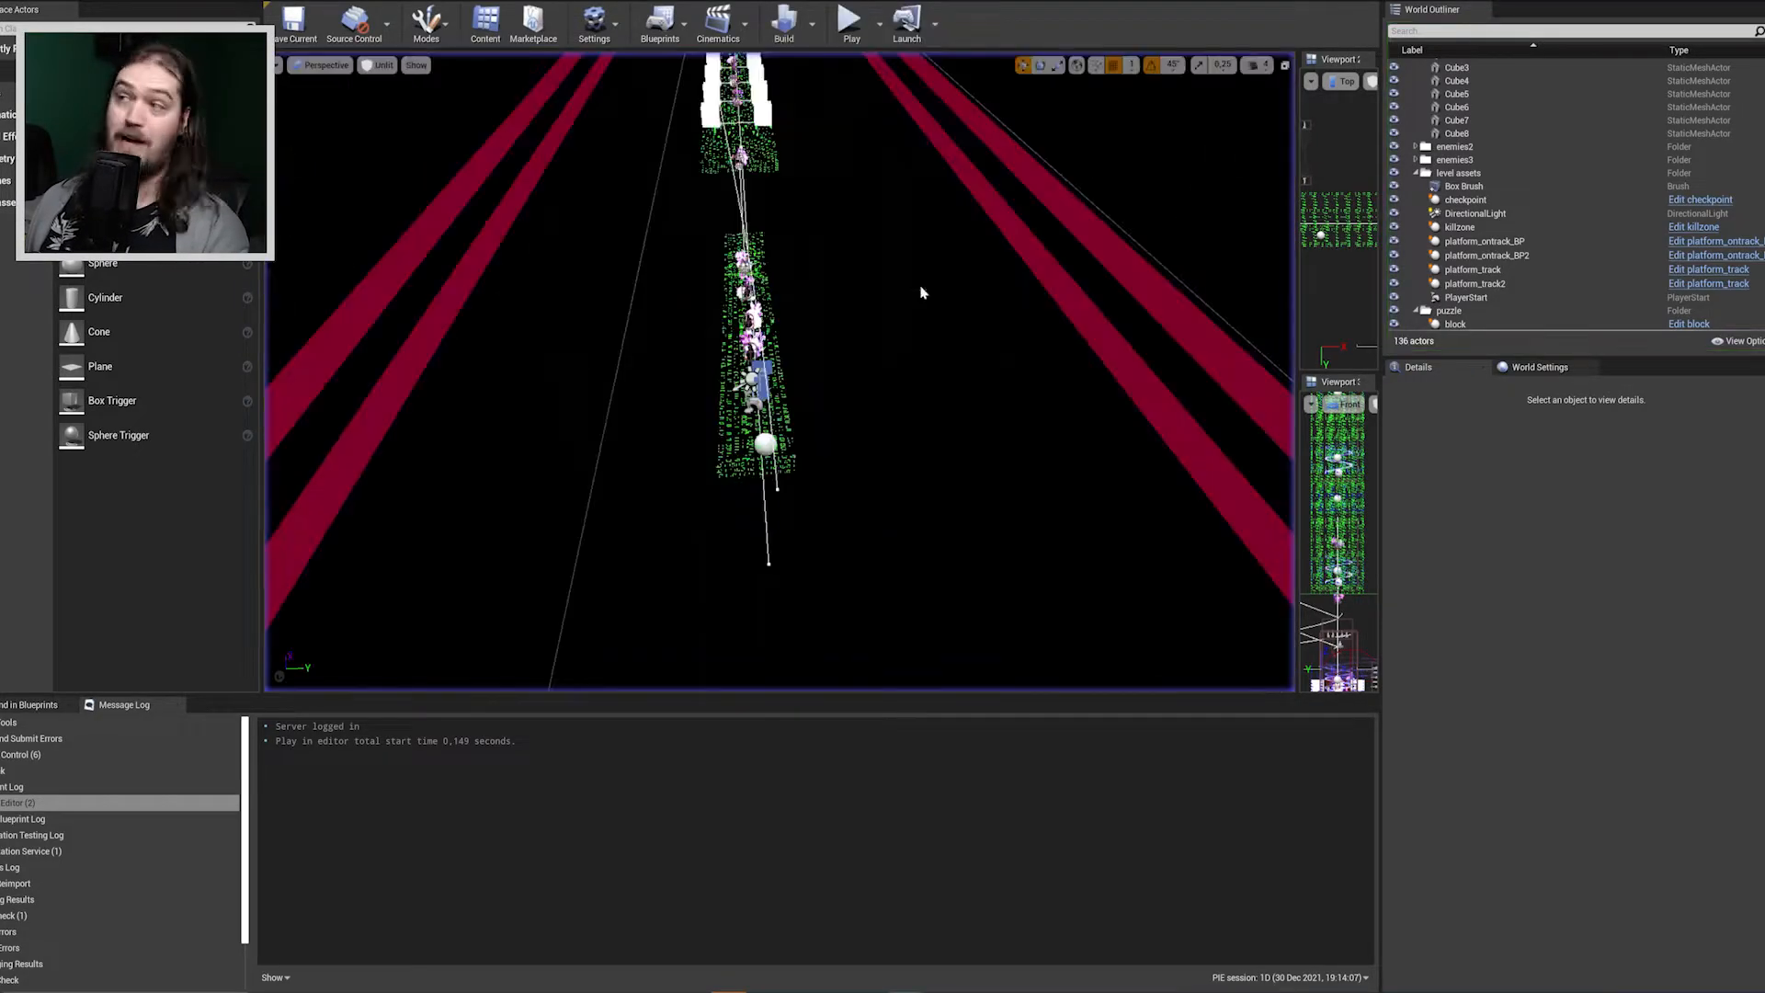
Start a new playtest from the narrow track just before the spring puzzle platforms.
key(w)
right_drag(780, 371, 590, 317)
key(w)
key(d)
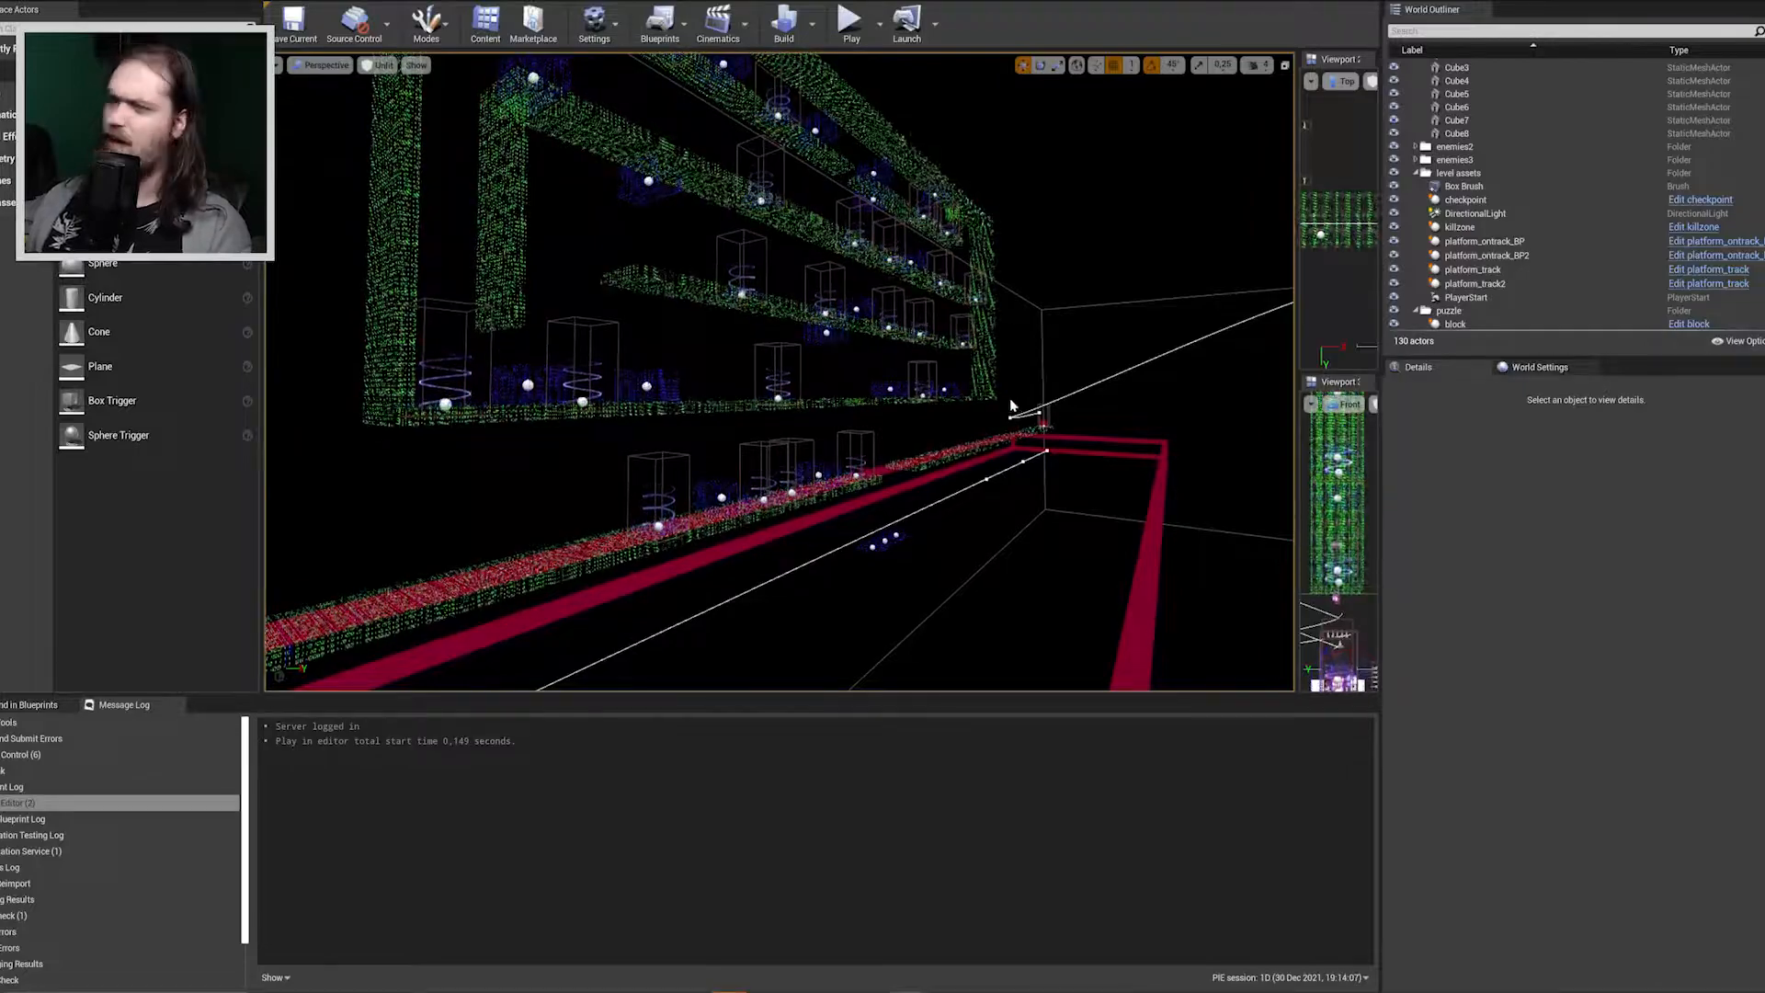
right_drag(1010, 405, 759, 400)
key(d)
key(s)
key(w)
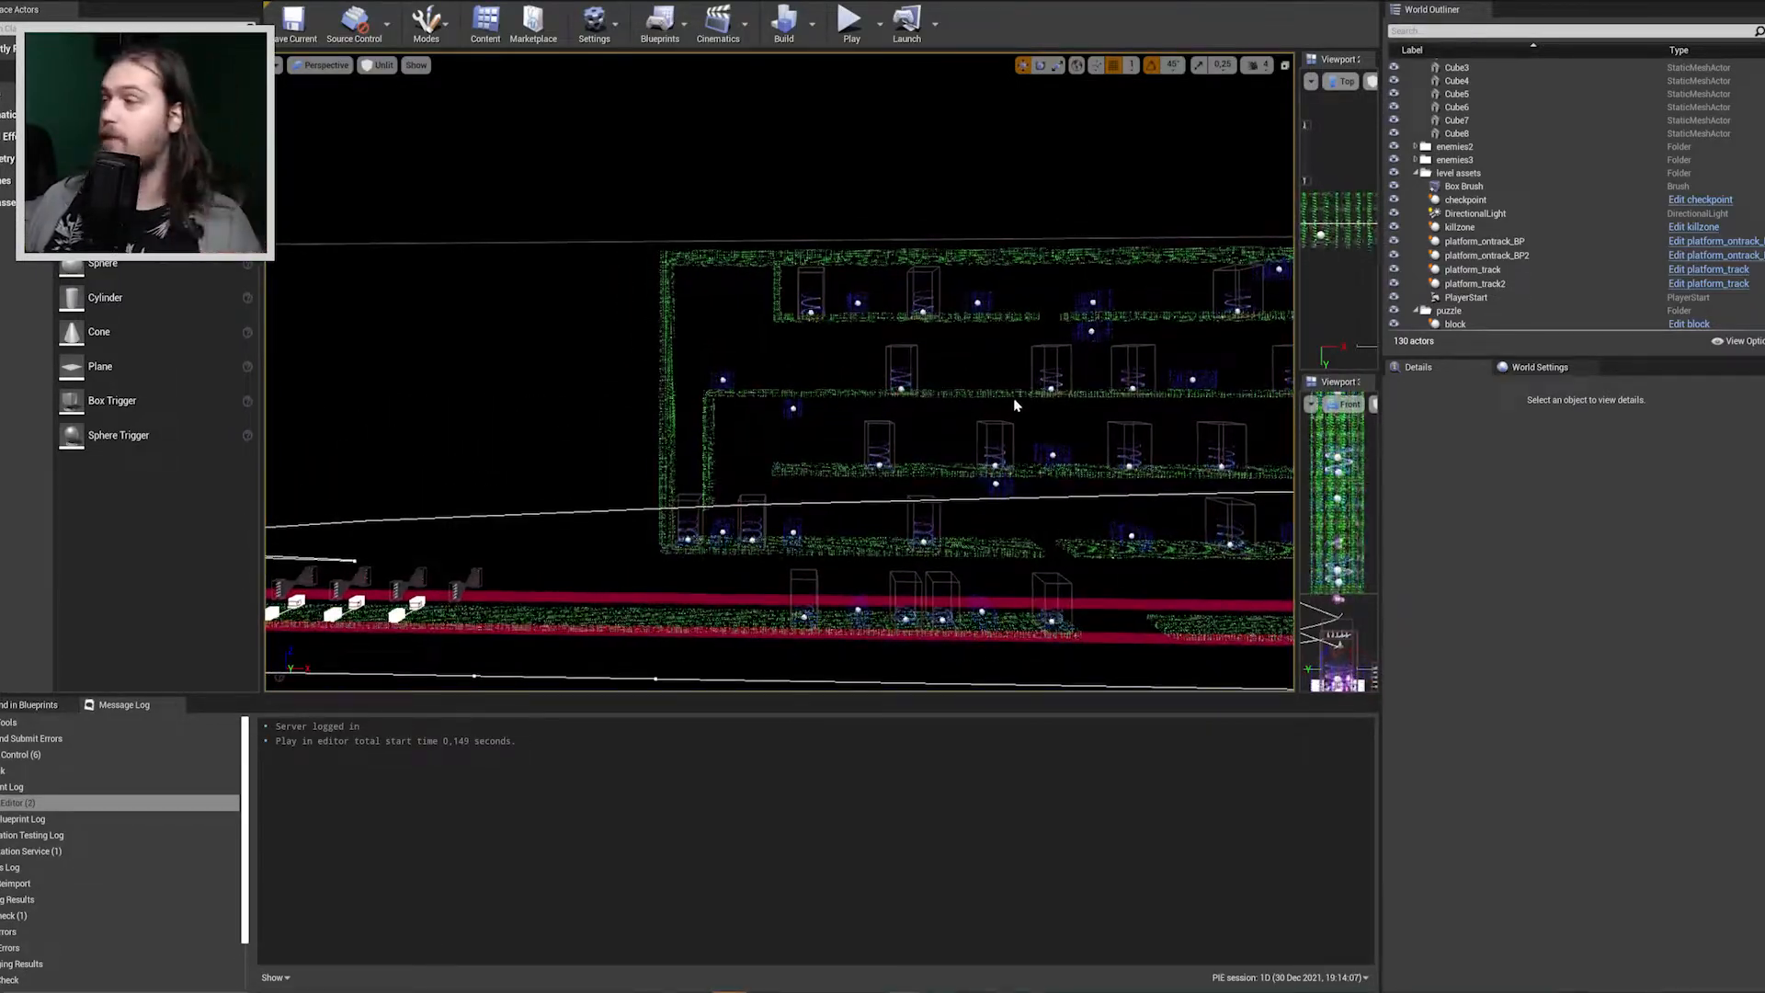
key(d)
right_drag(780, 432, 751, 473)
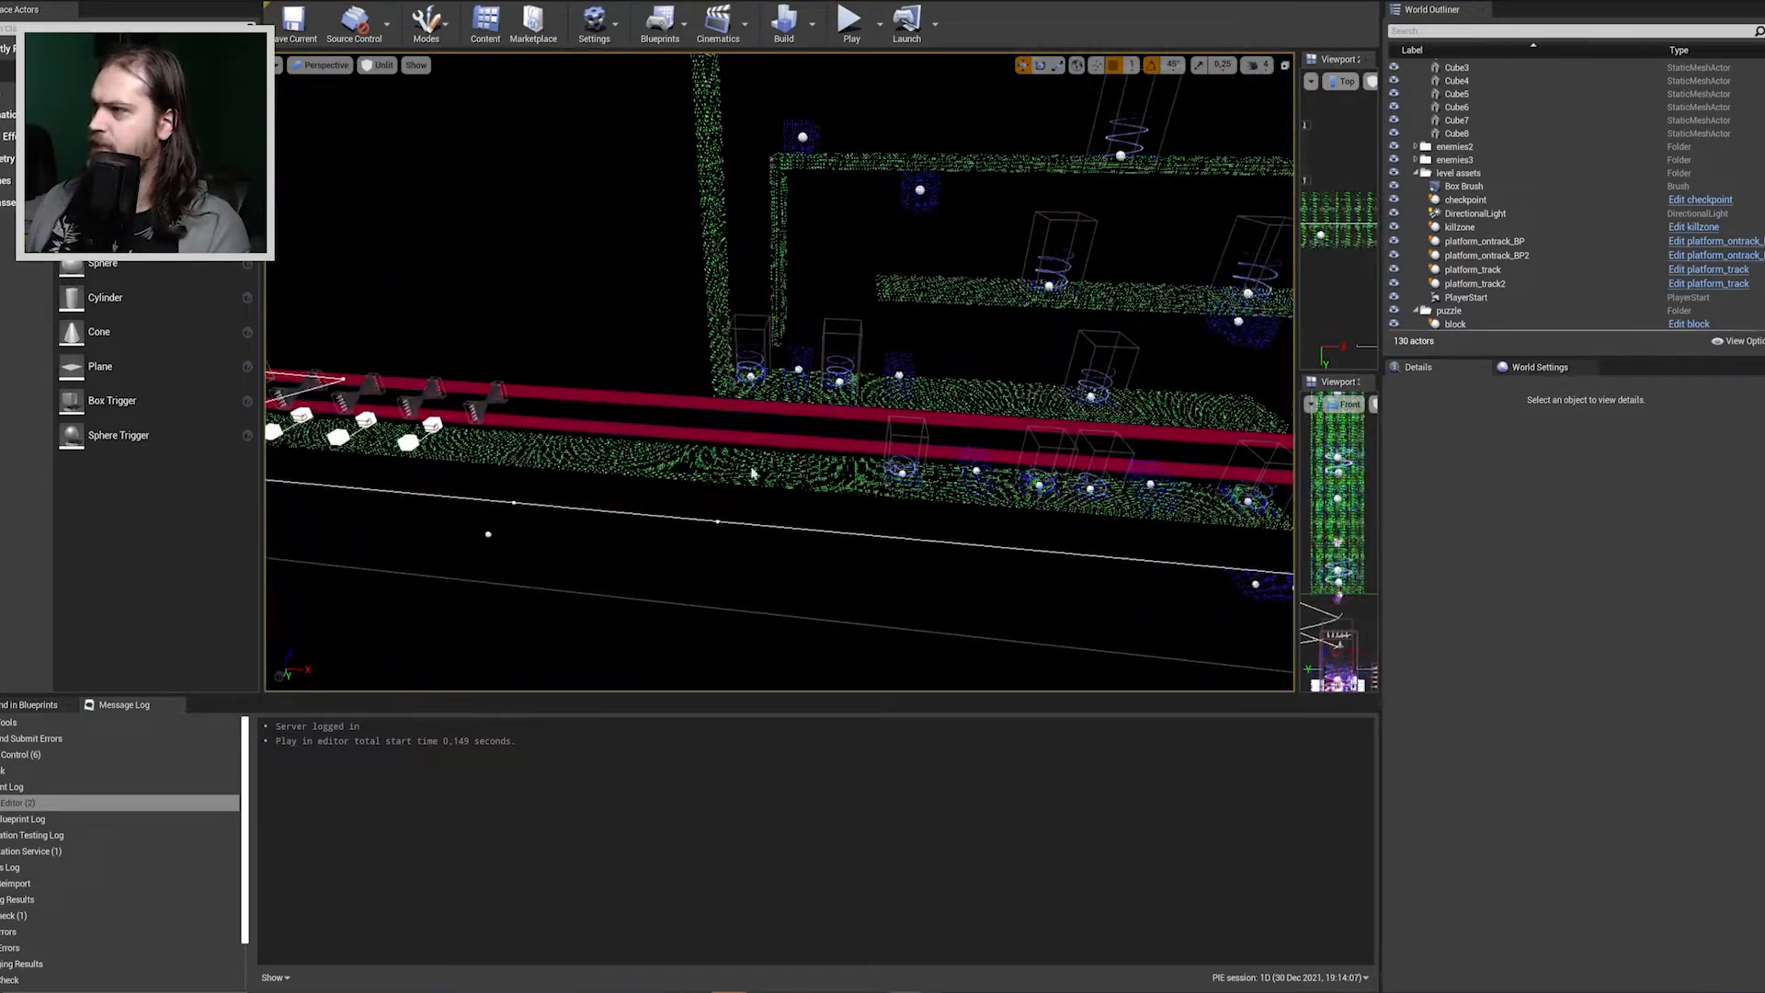
right_click(752, 473)
click(907, 950)
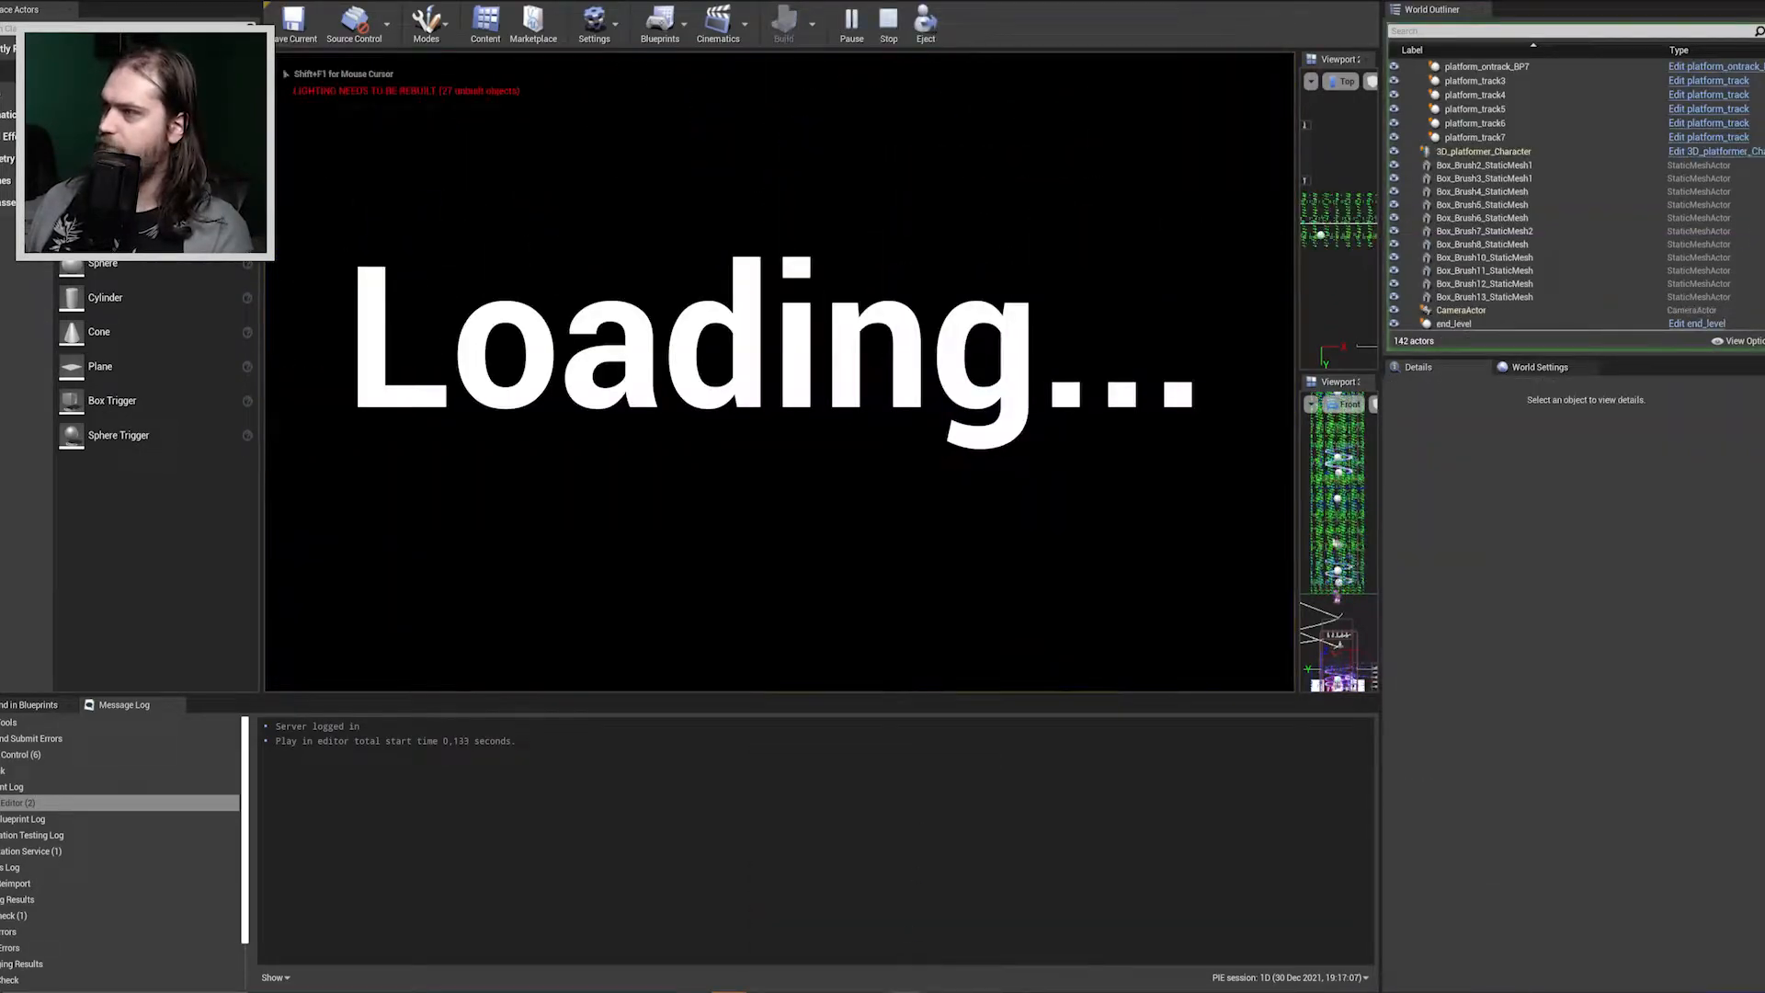
Push the spring buttons along the lowest puzzle platform and jump the character up to the second tier.
key(d)
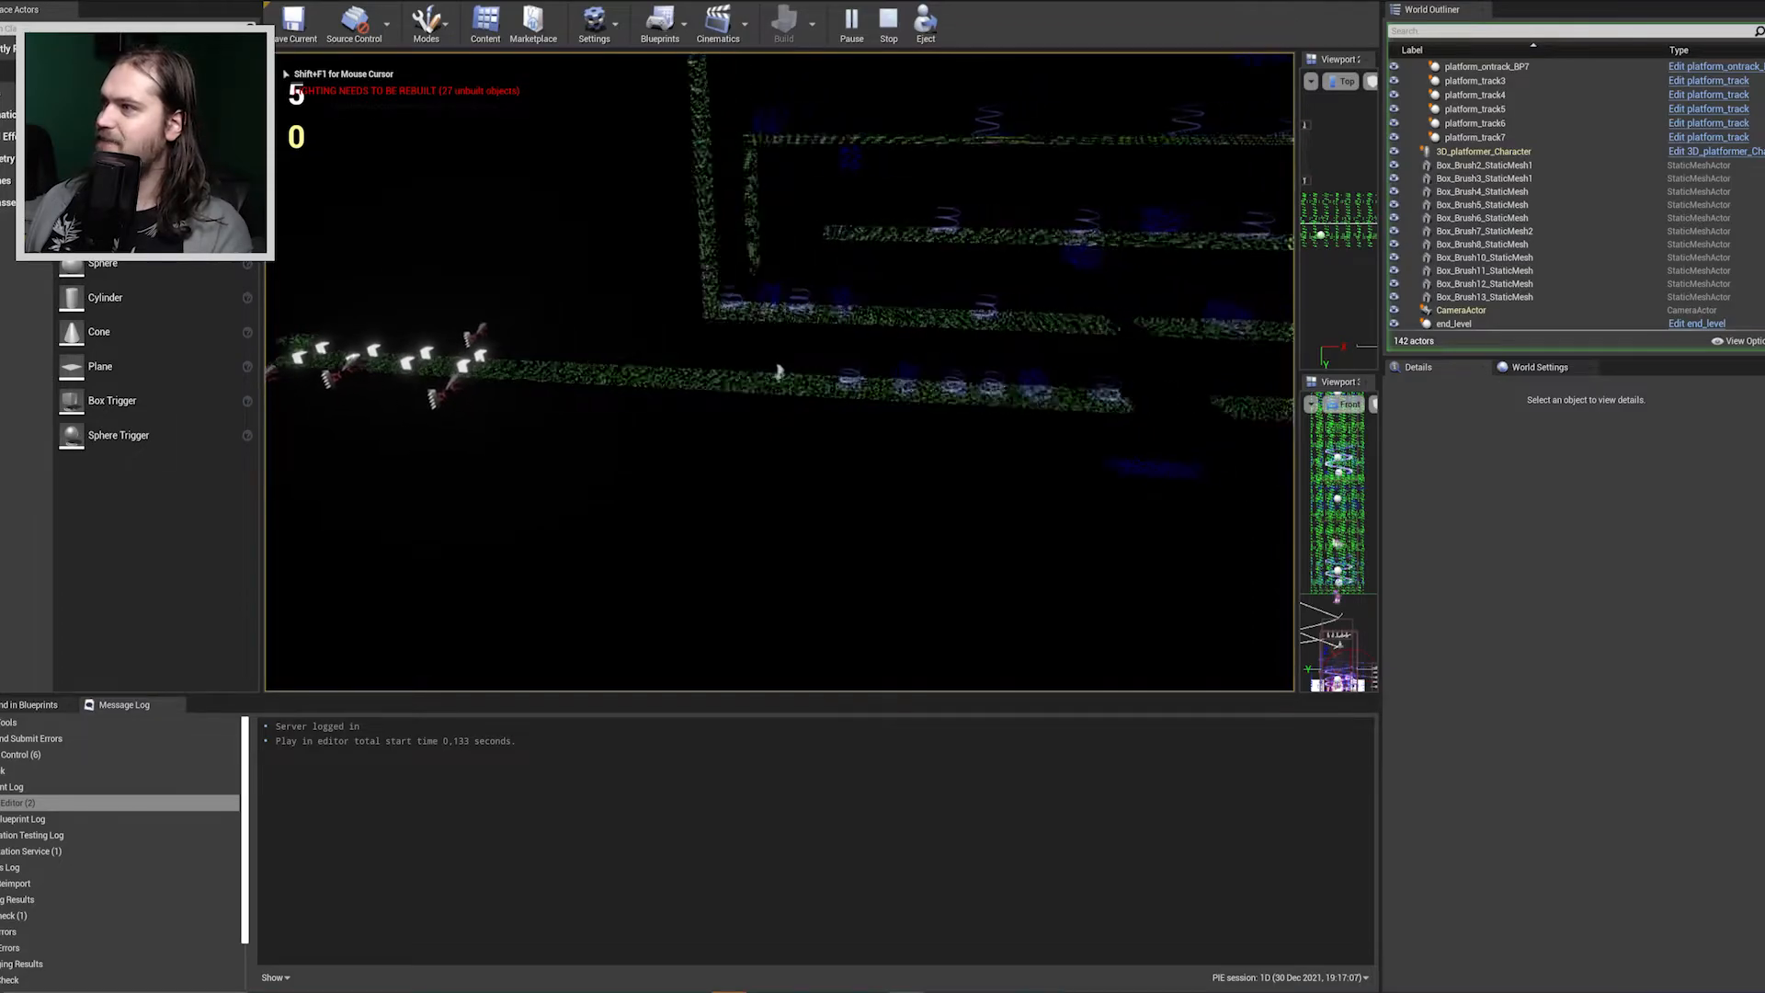
key(d)
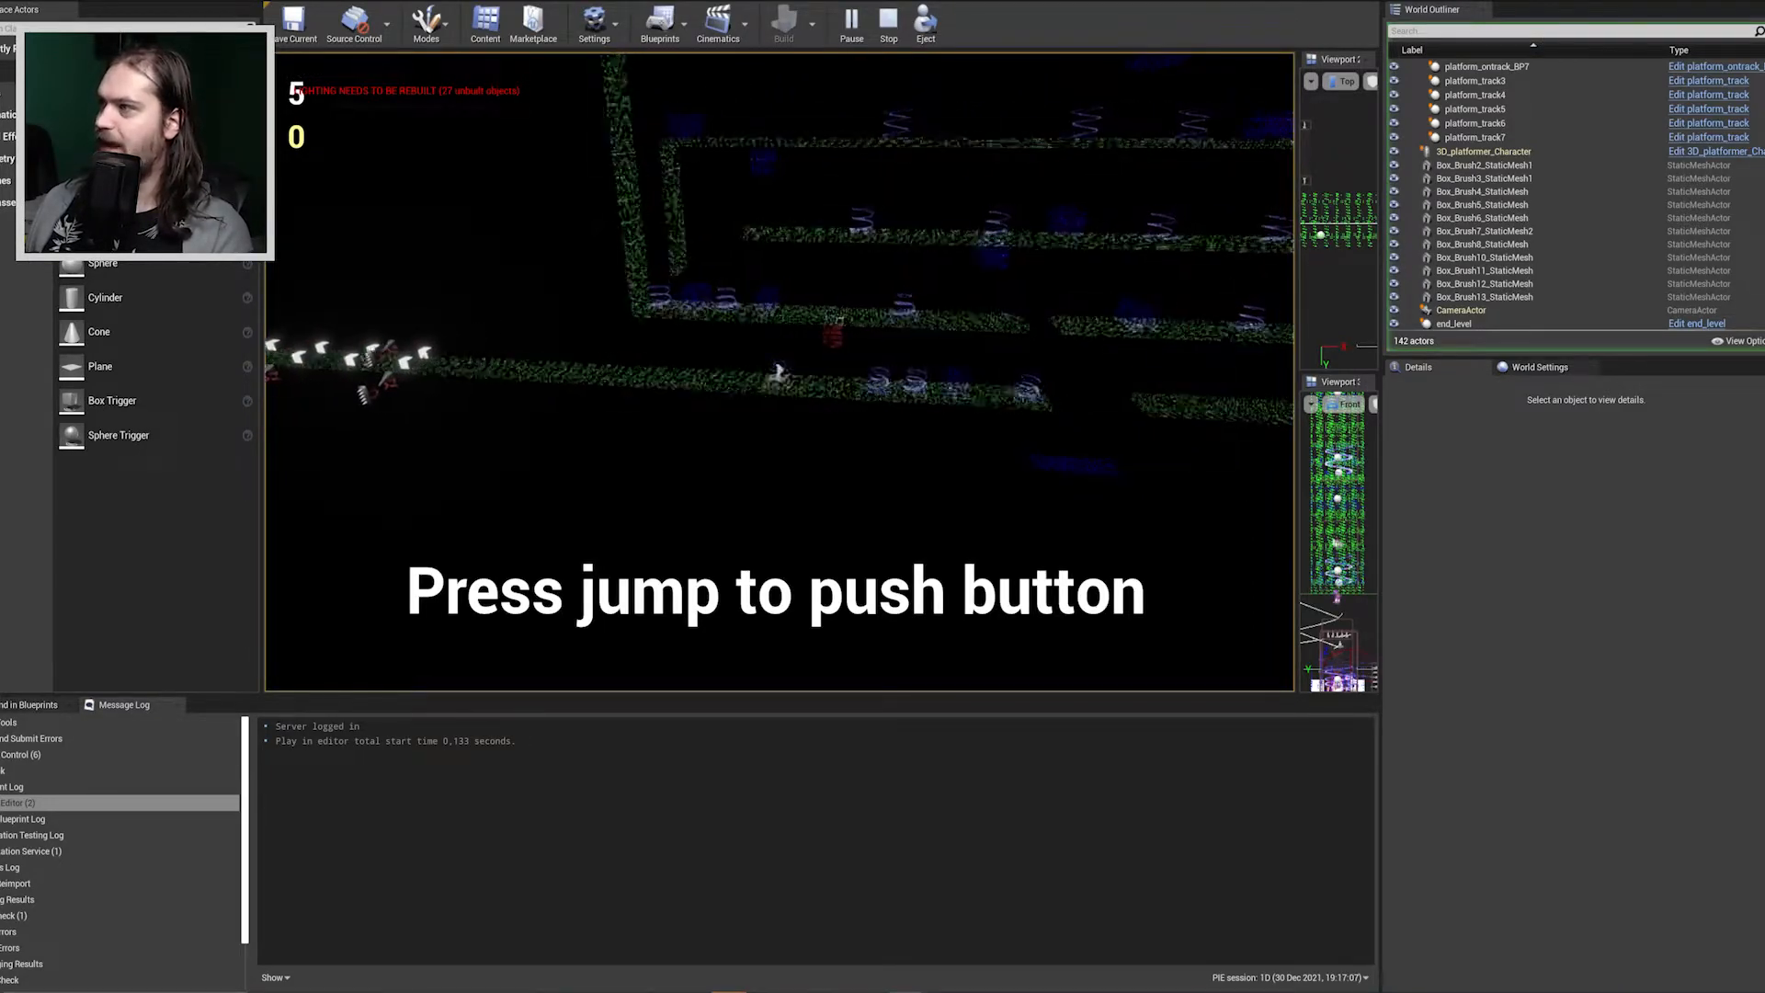
key(d)
key(d)
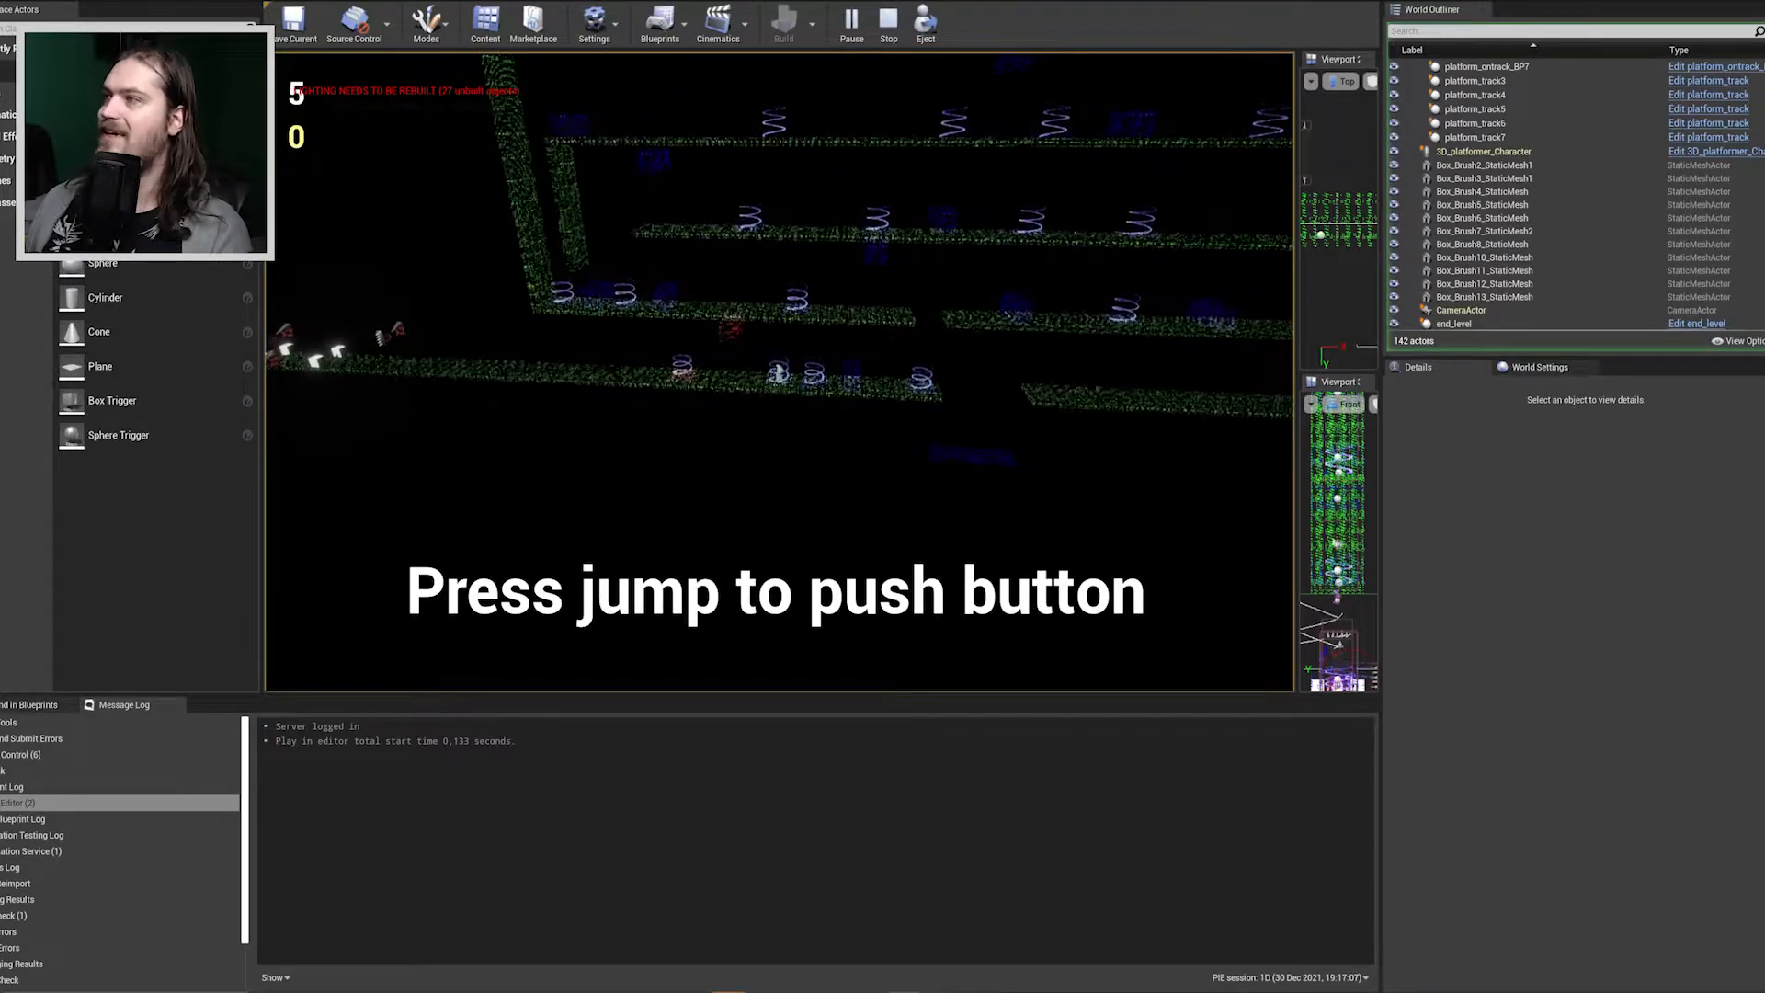
key(d)
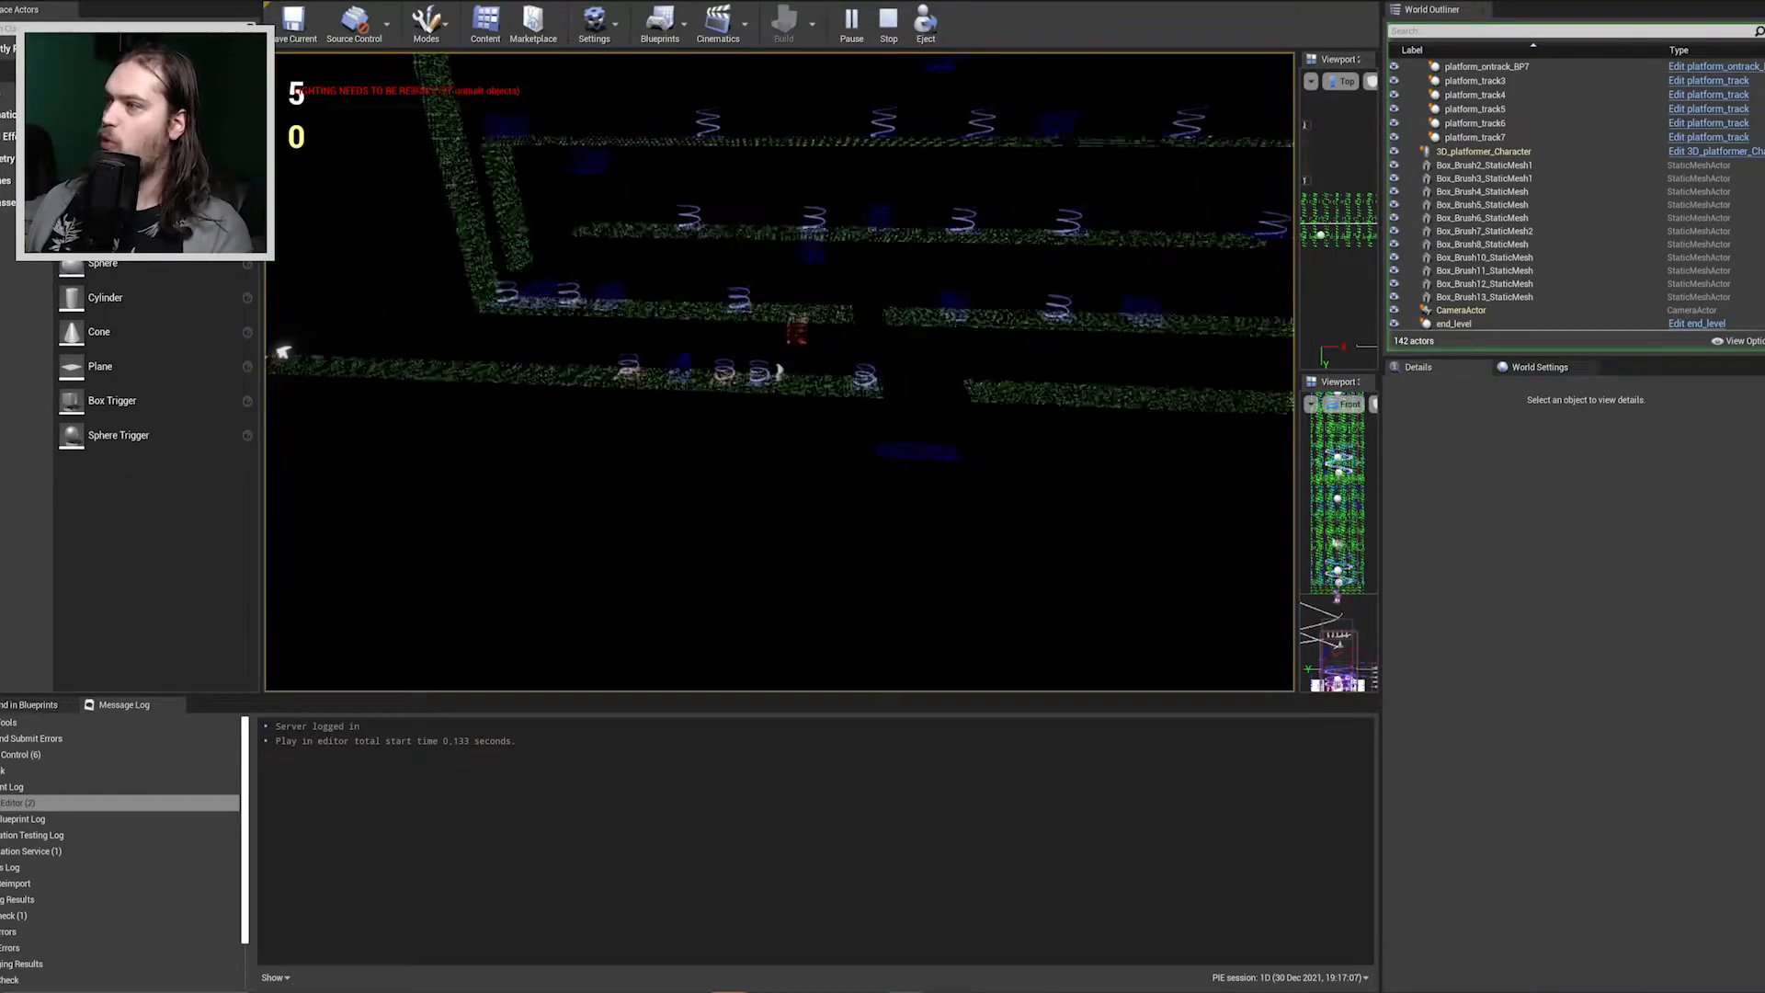
key(d)
key(space)
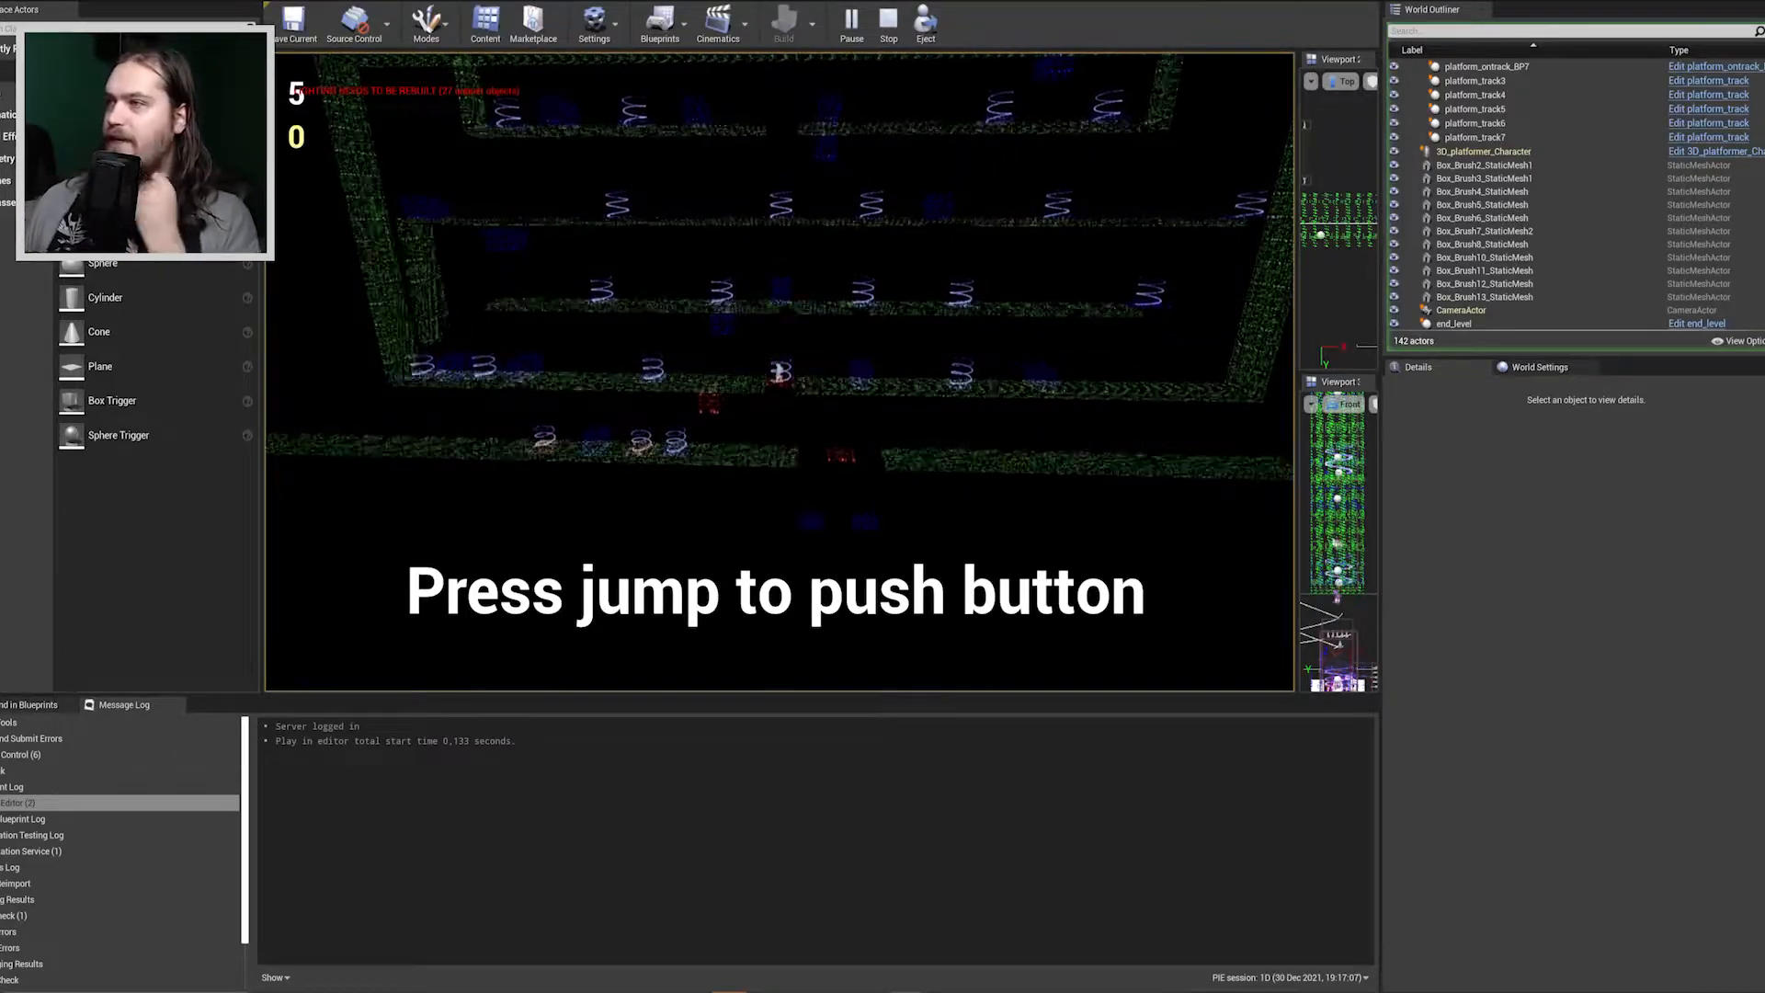
Push the second tier's buttons to shift the red blocks and climb to the spring buttons on the third tier.
key(a)
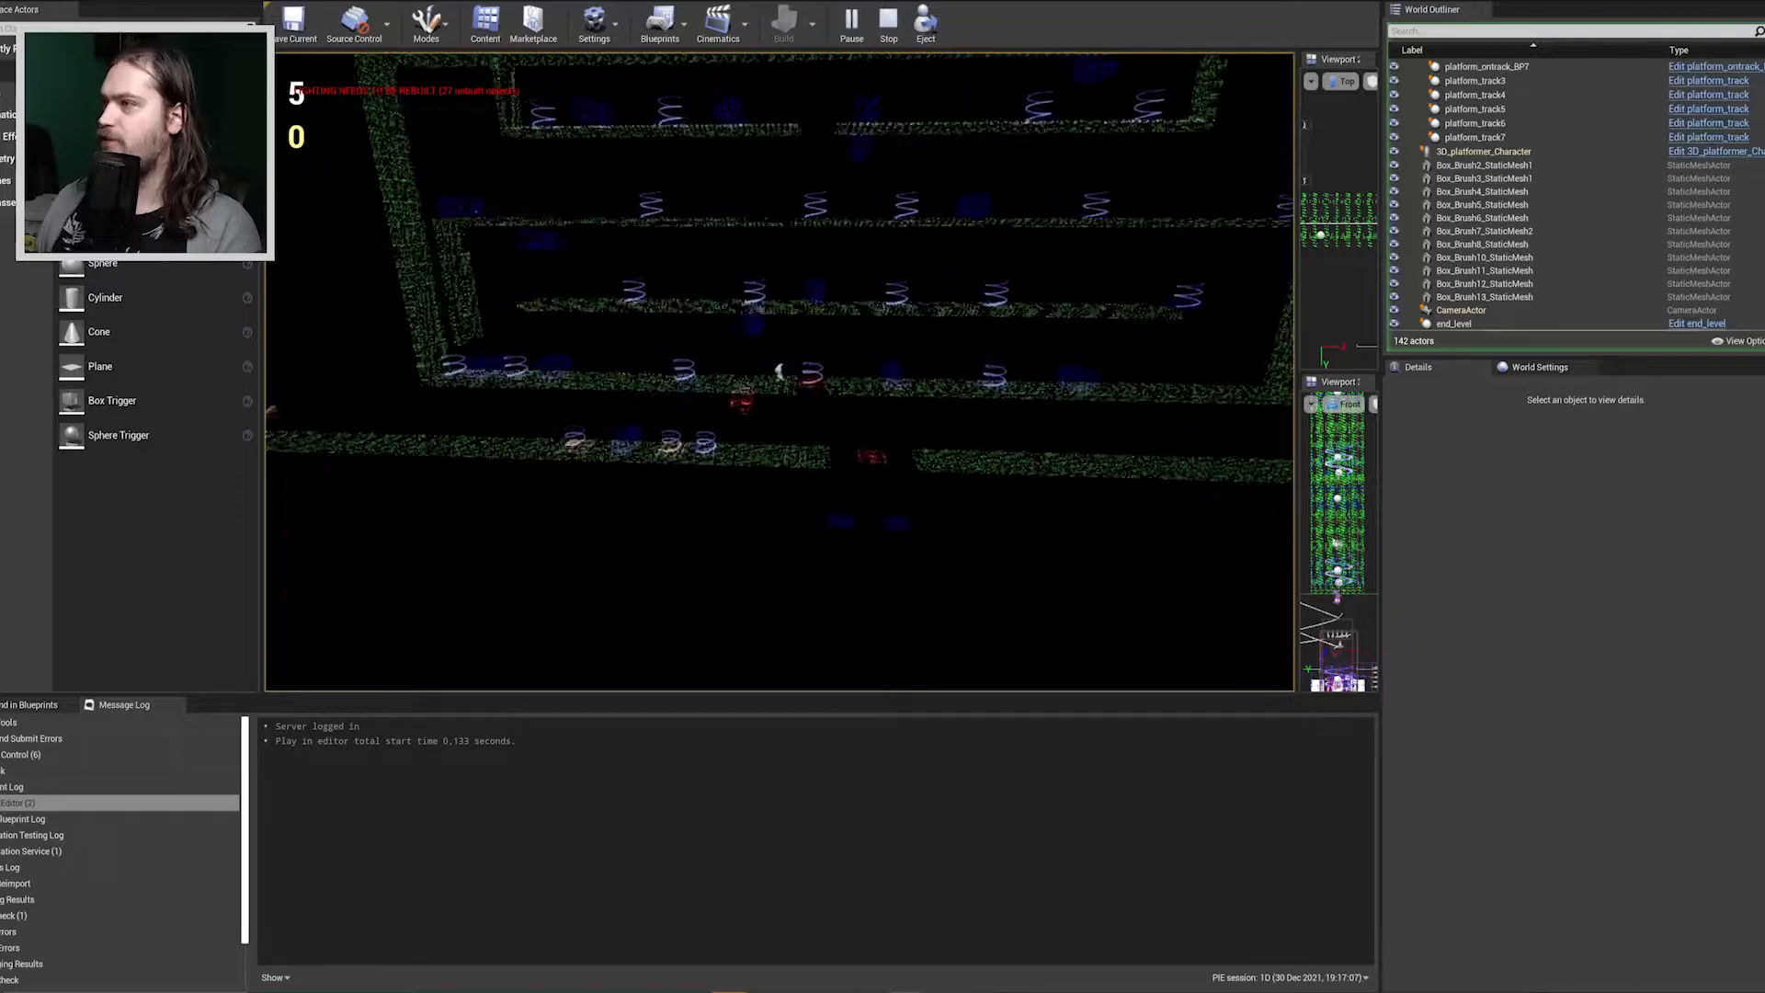
key(d)
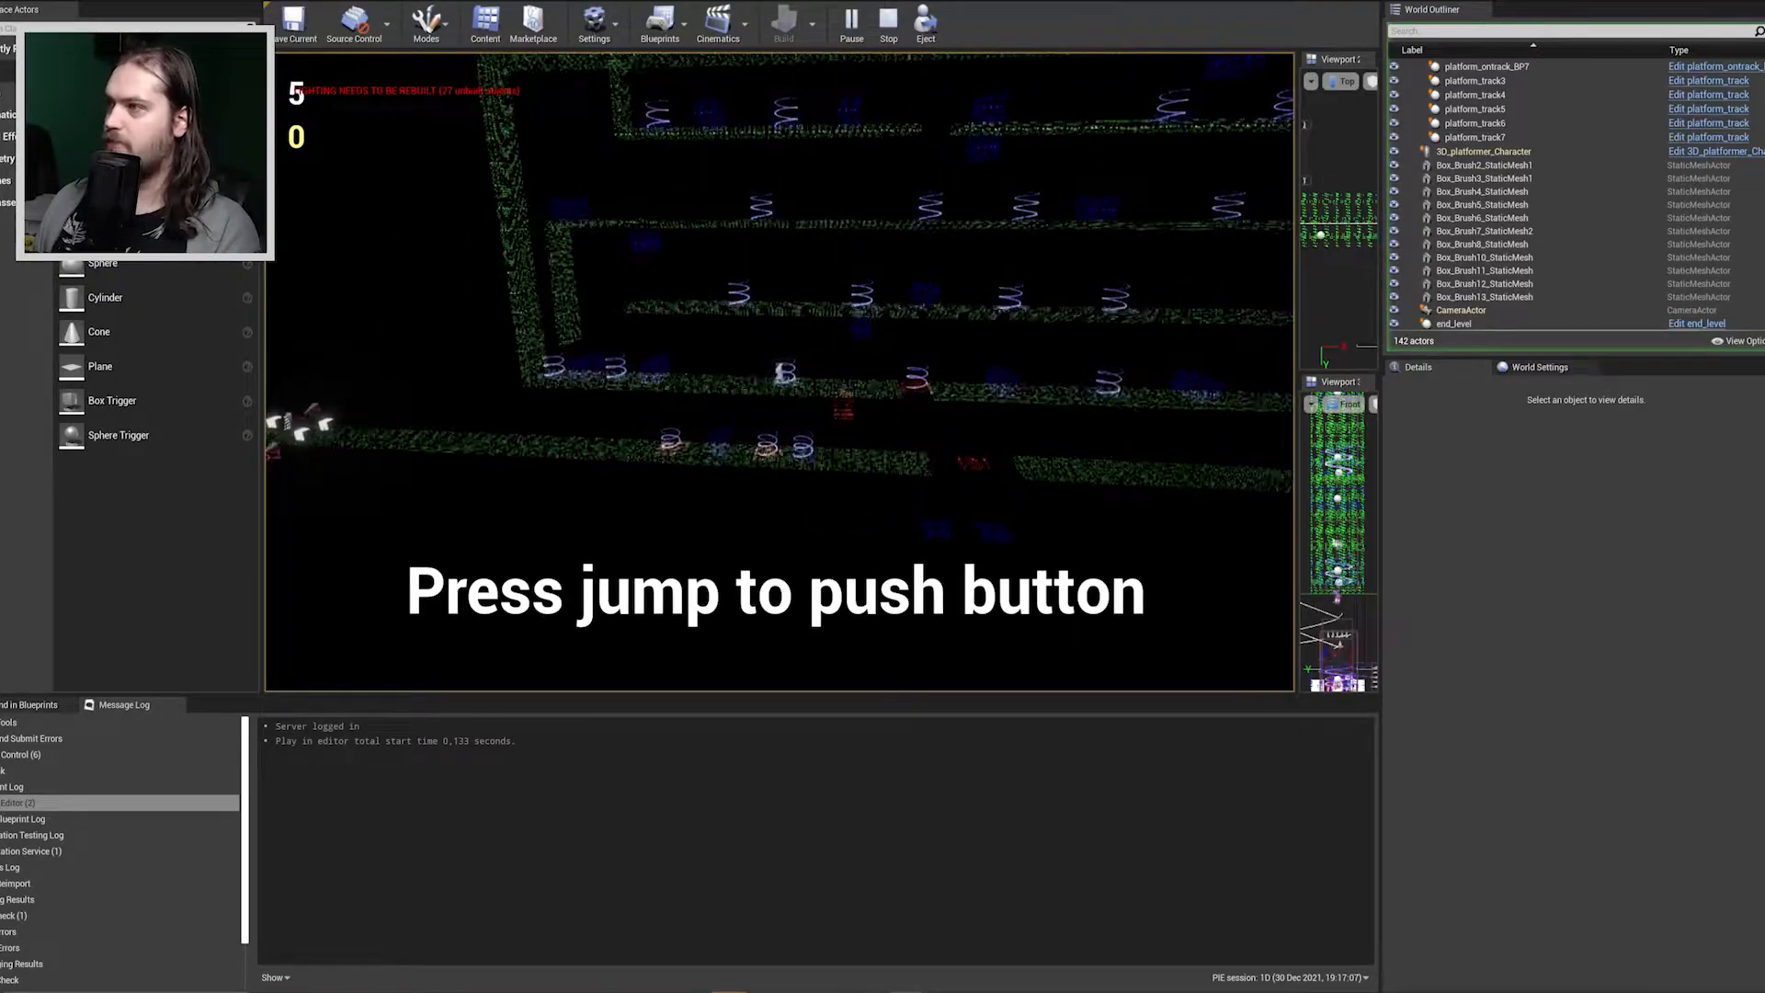
key(a)
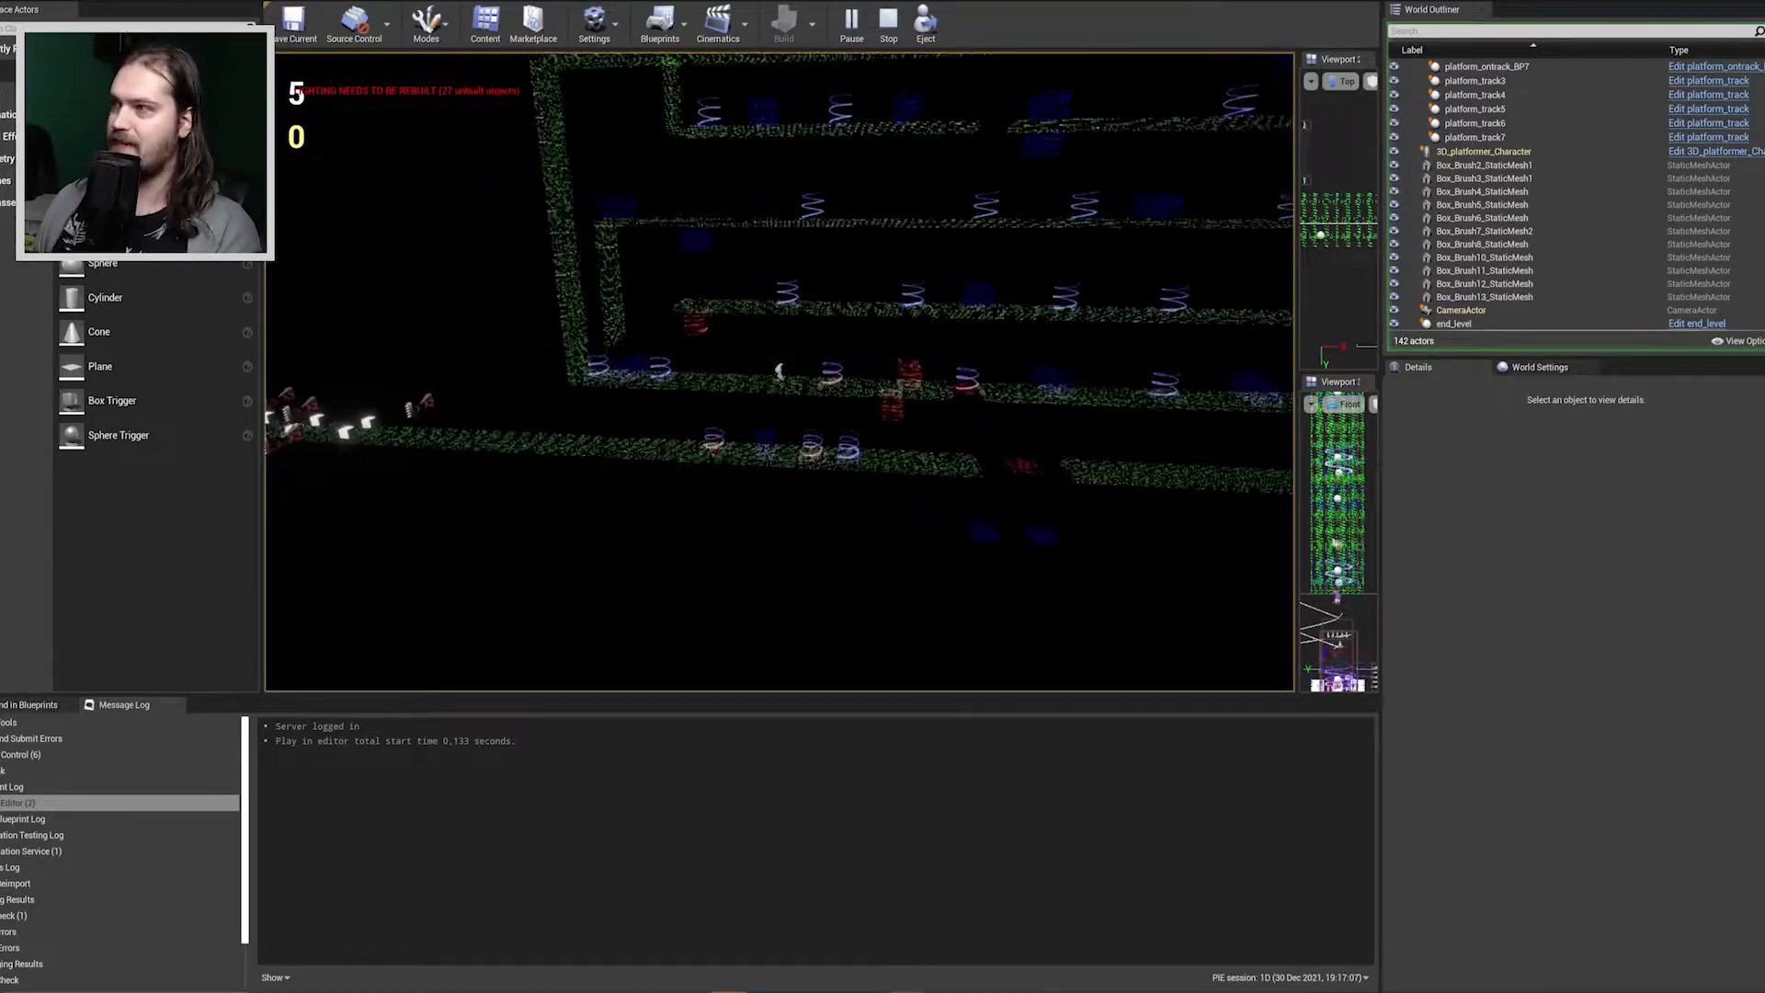
key(a)
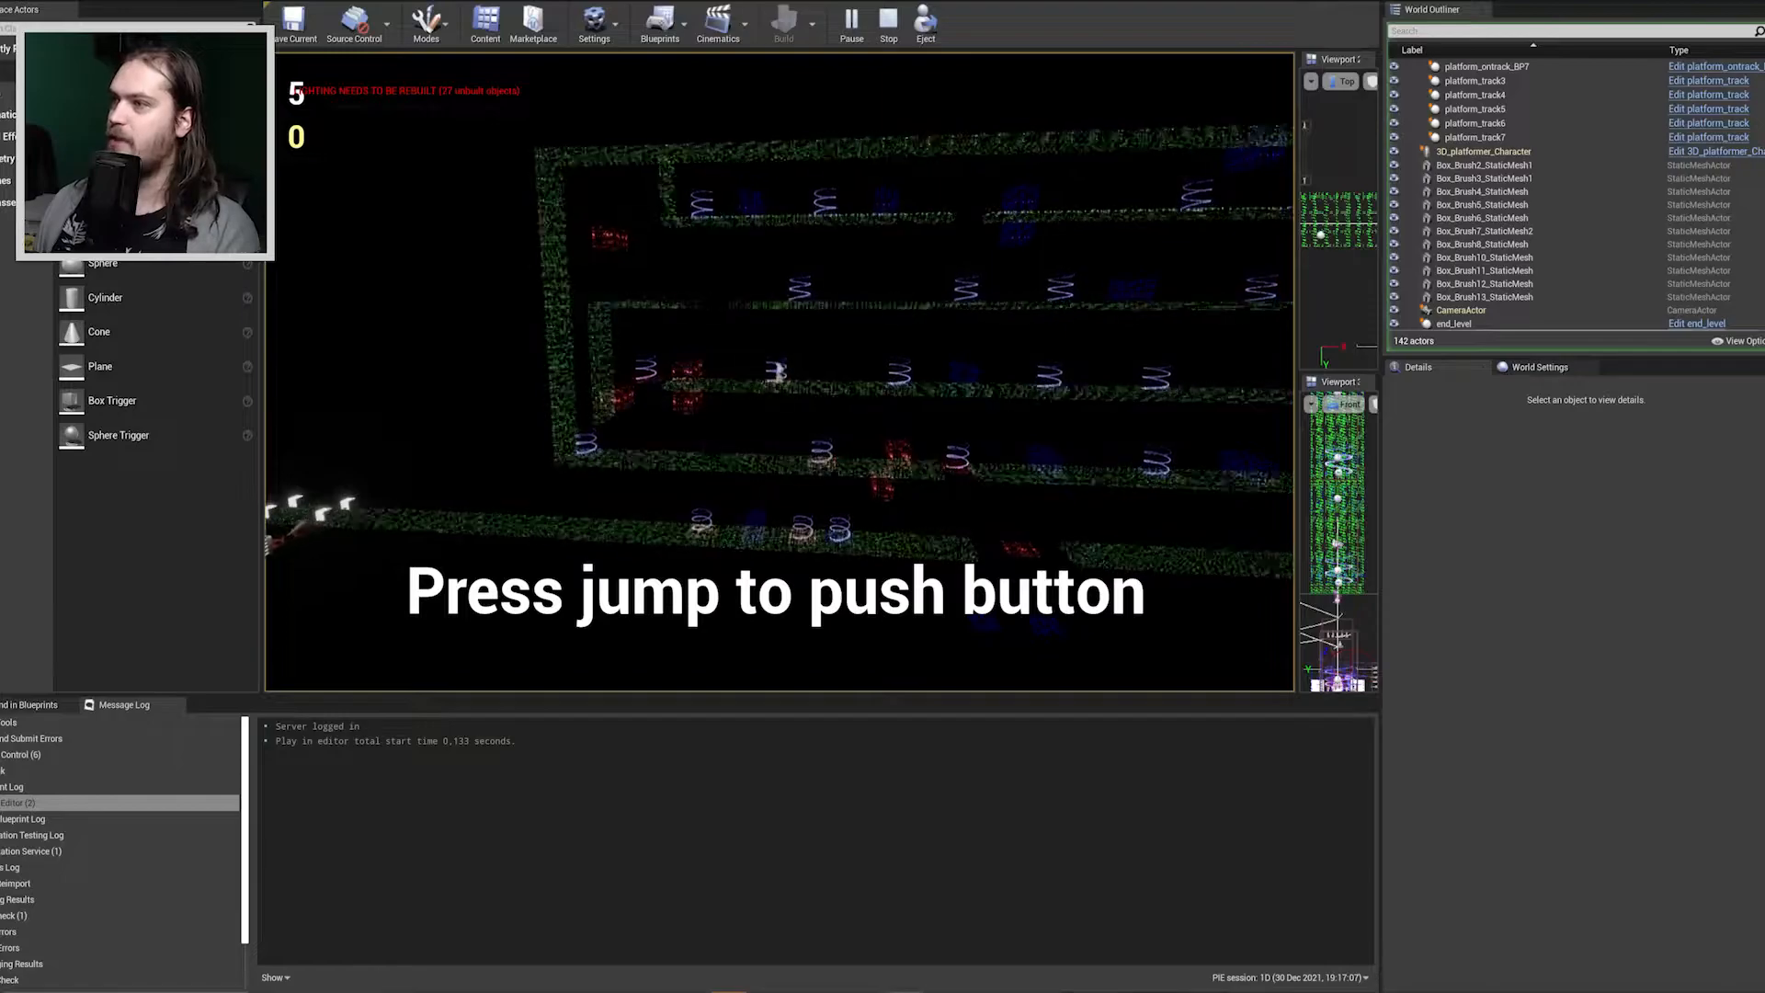
key(d)
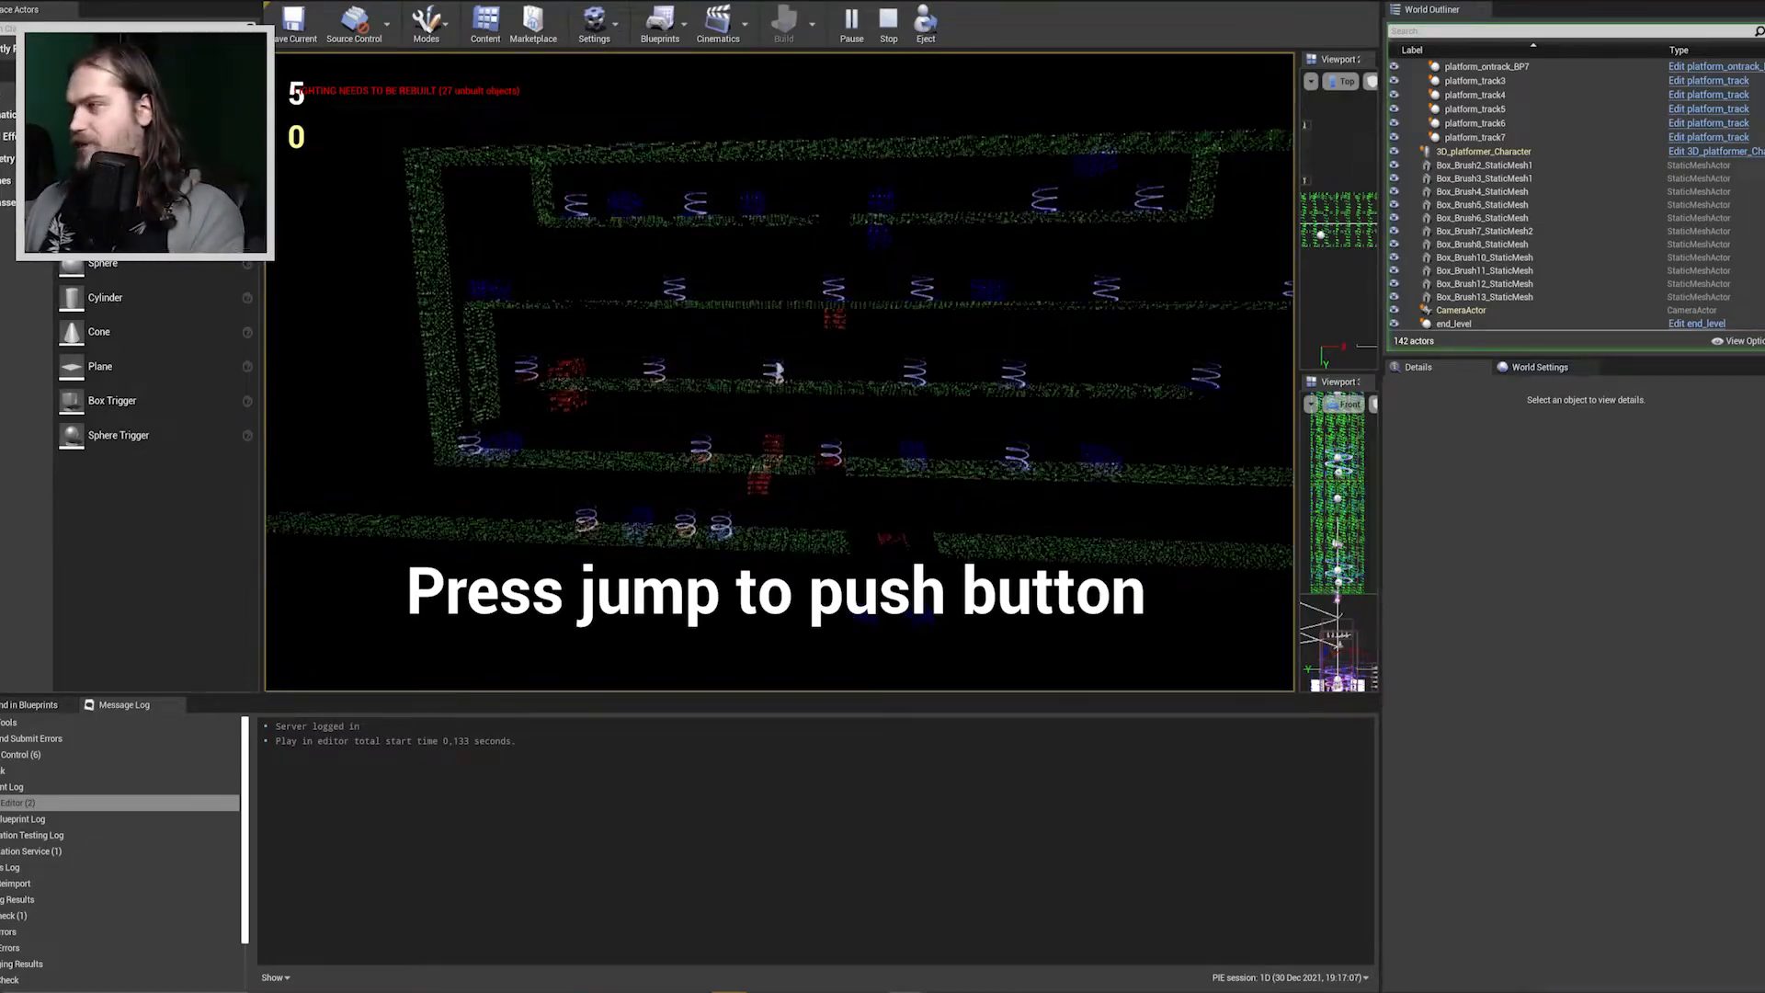
Stop the playtest and start a new one from the long track section beyond the spring puzzle.
key(Escape)
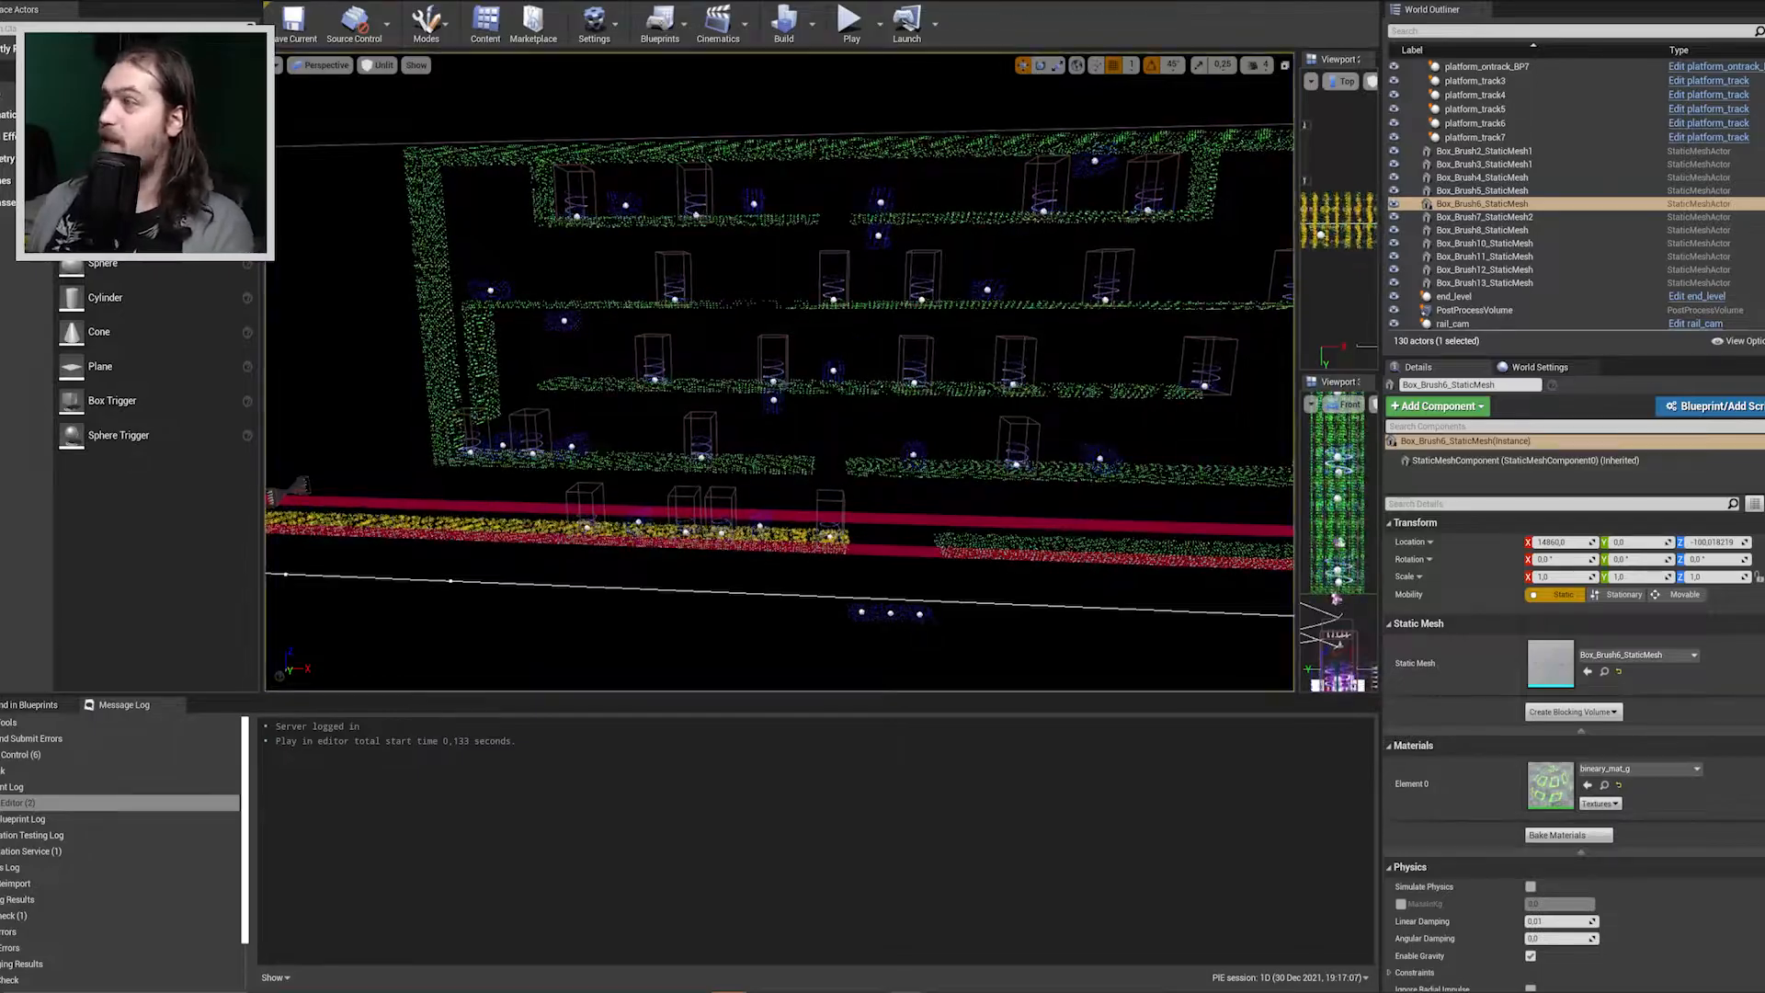
click(846, 184)
key(w)
right_drag(846, 183, 764, 236)
key(w)
key(w)
key(s)
key(w)
key(w)
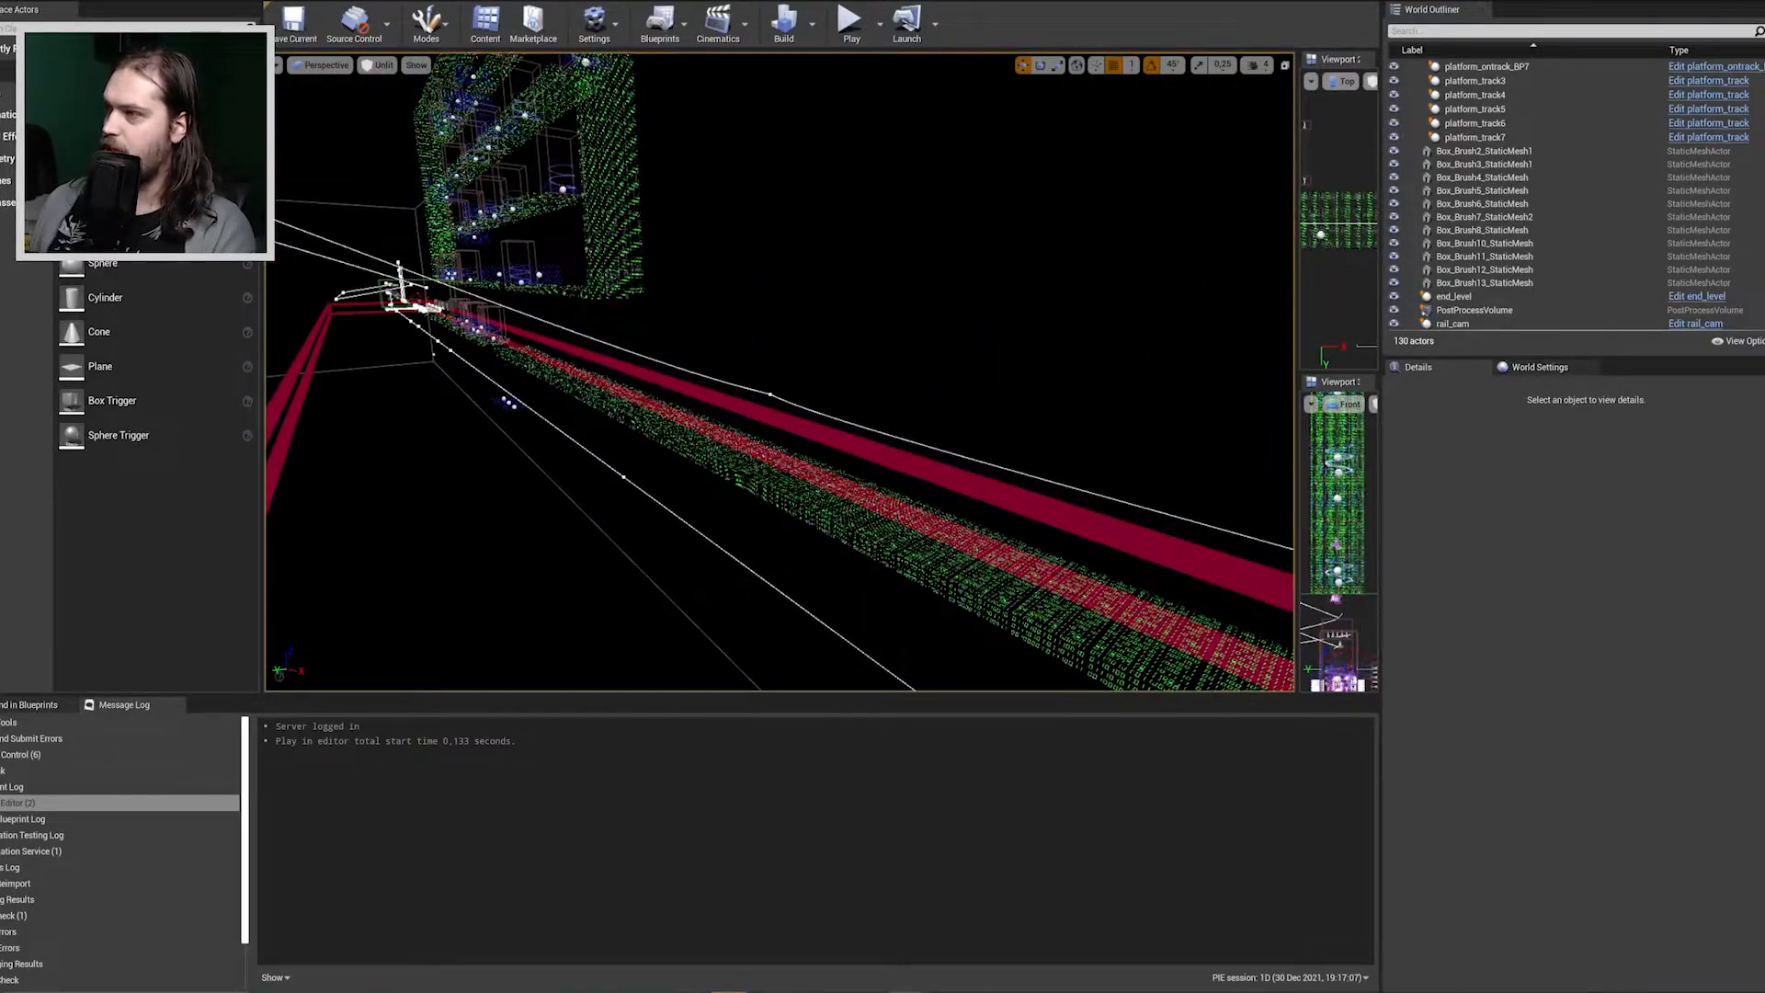
right_click(691, 419)
click(818, 940)
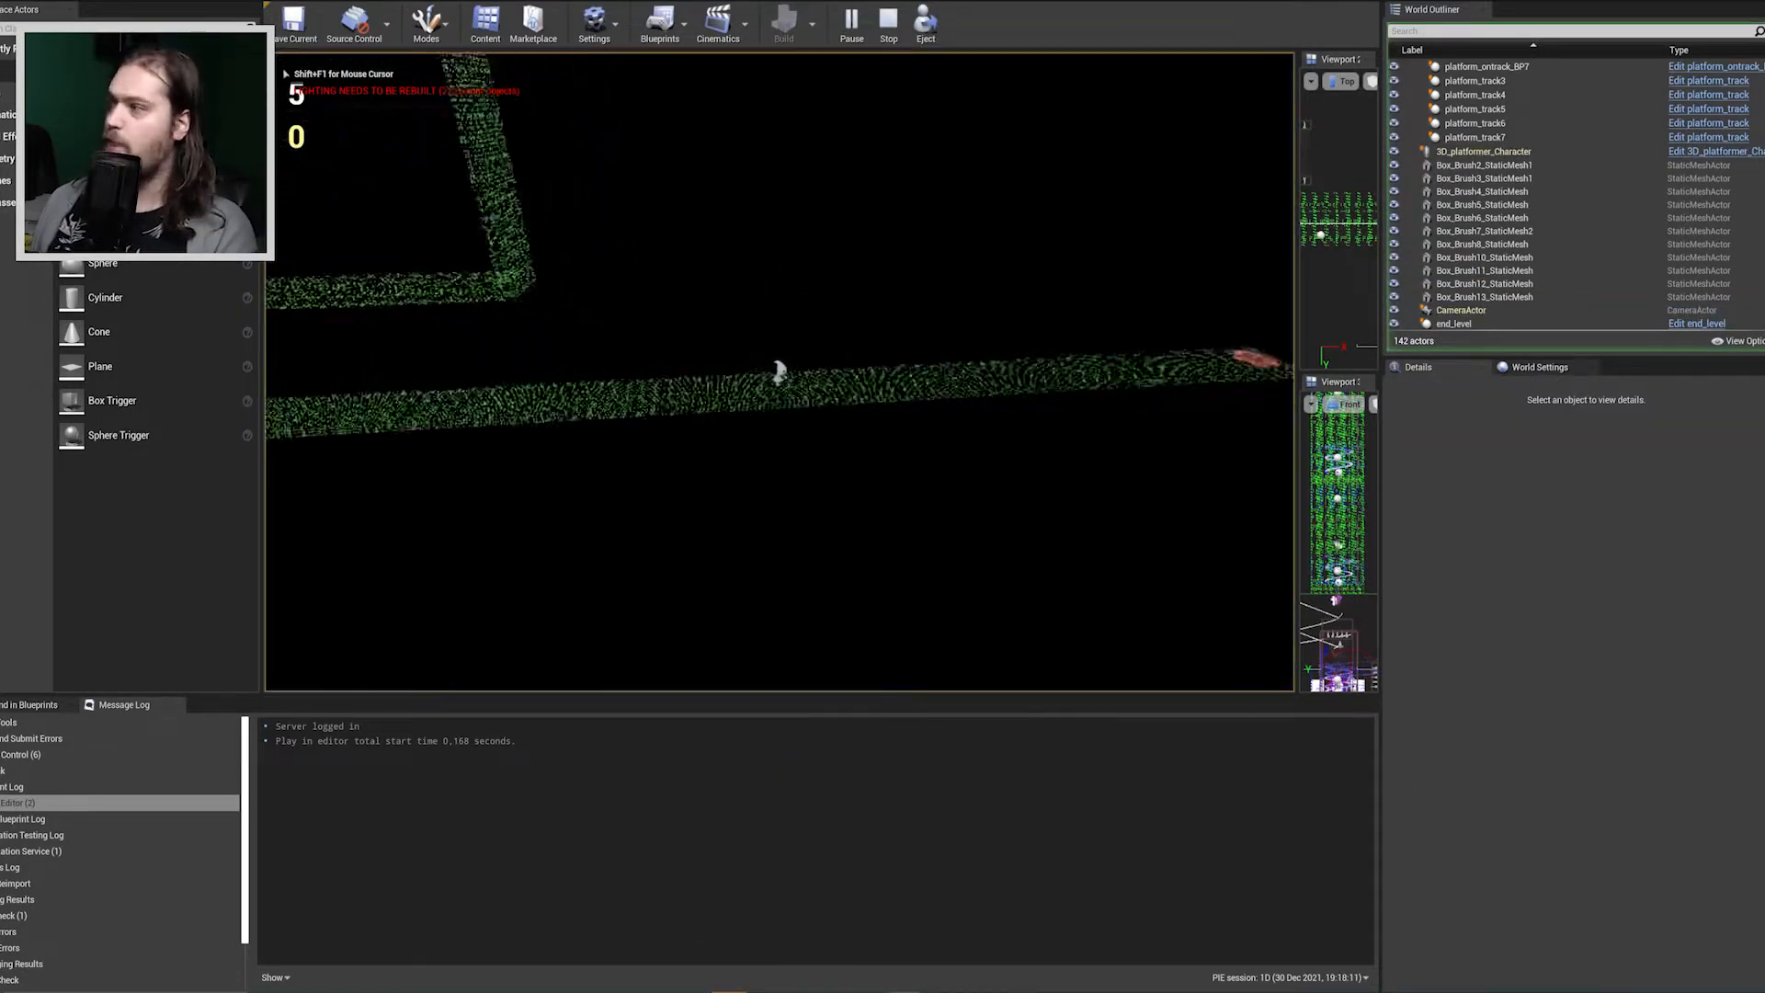
Move the character through the end of the 1D level into the hubworld and stop the playtest.
key(w)
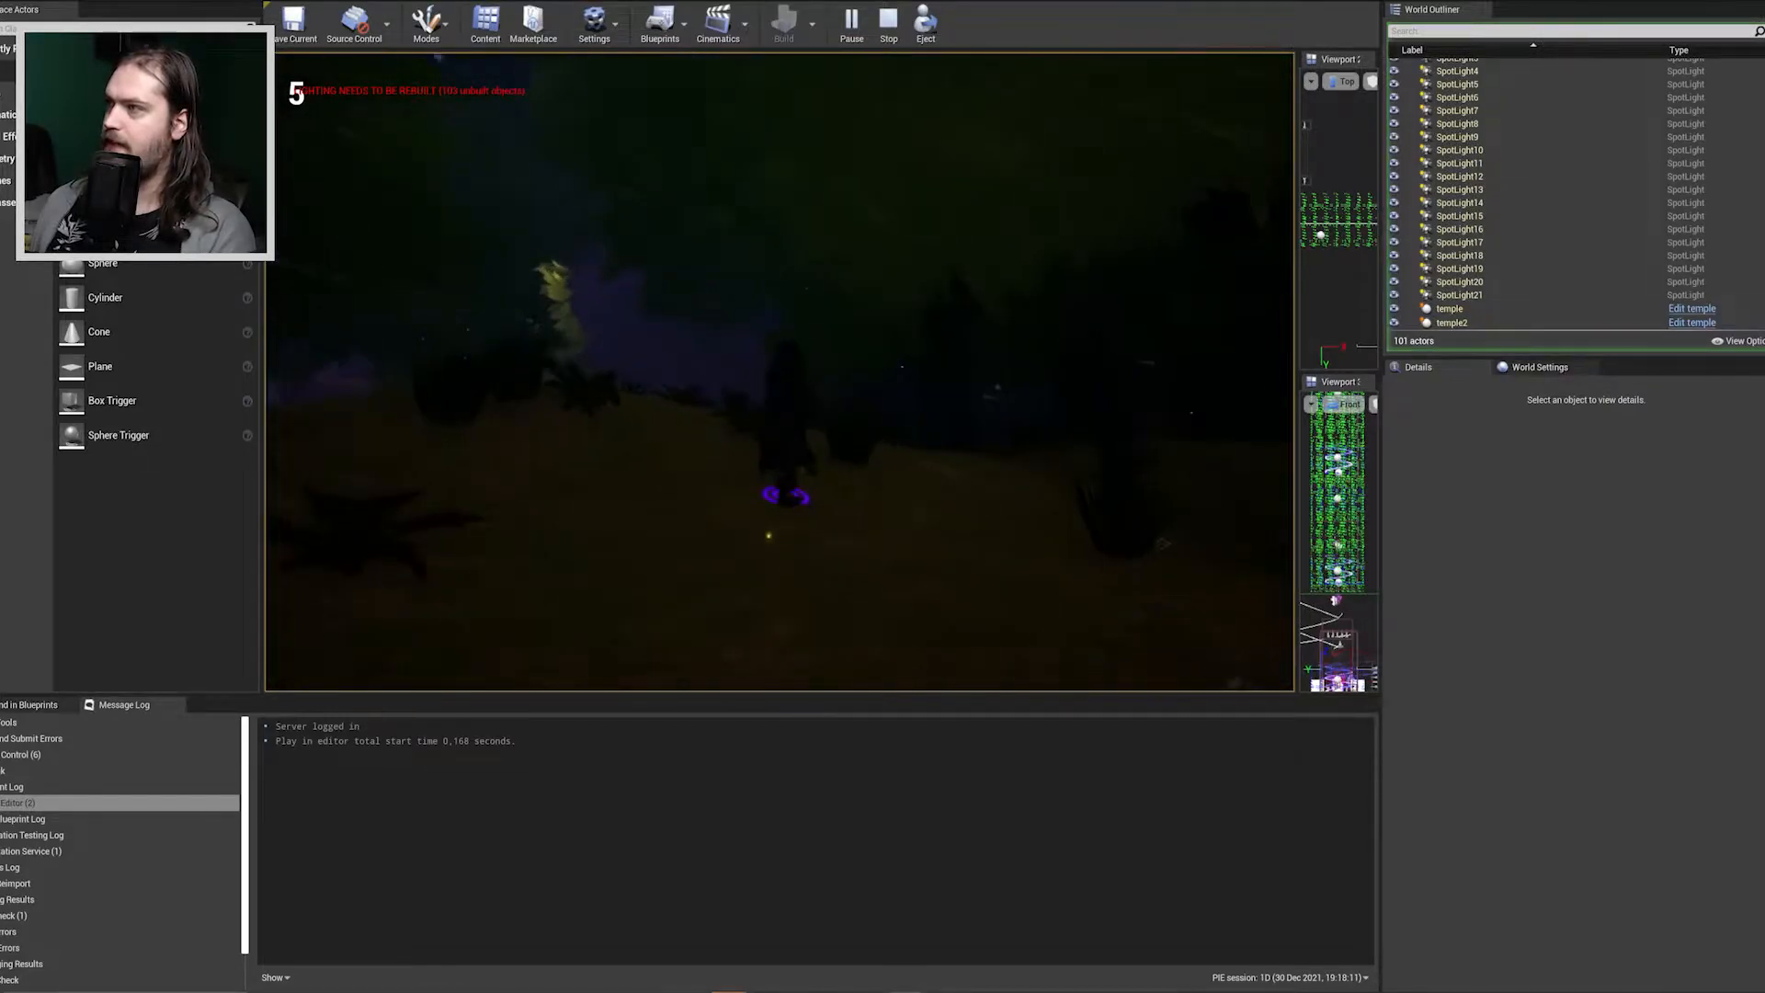
key(Escape)
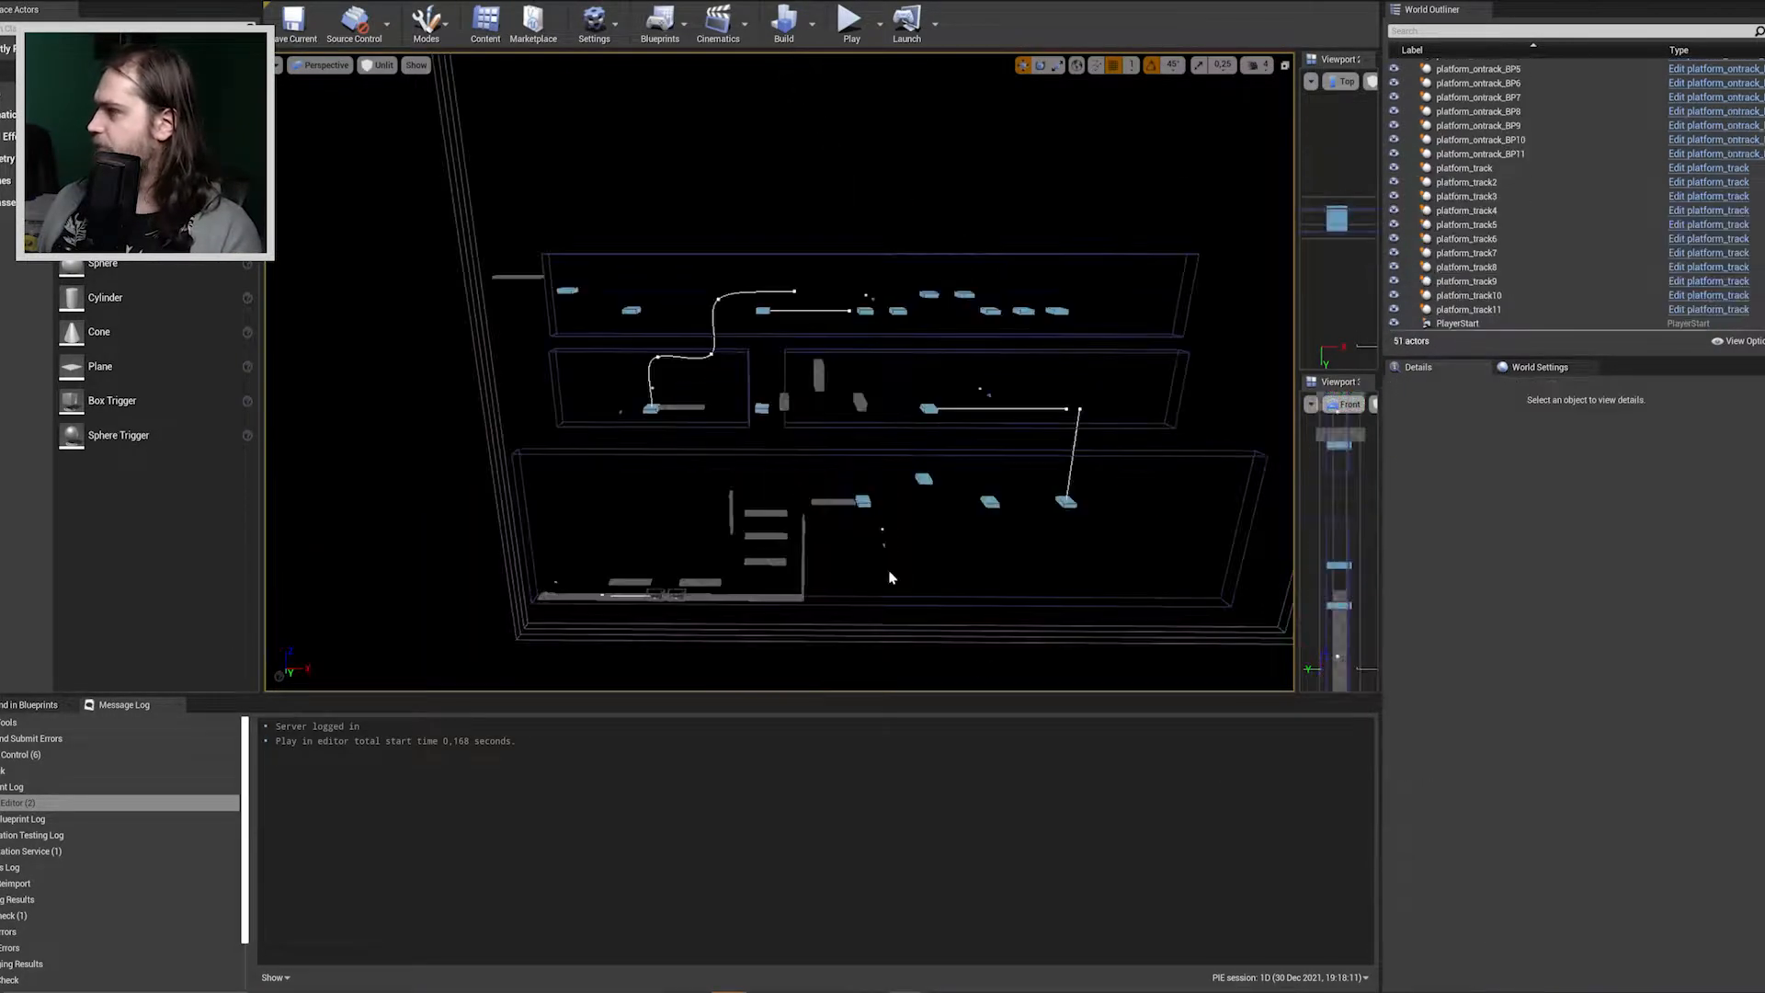
Start playtesting the 2D level and jump the character past the ground enemy onto the first raised checkered platforms.
right_drag(889, 577, 814, 89)
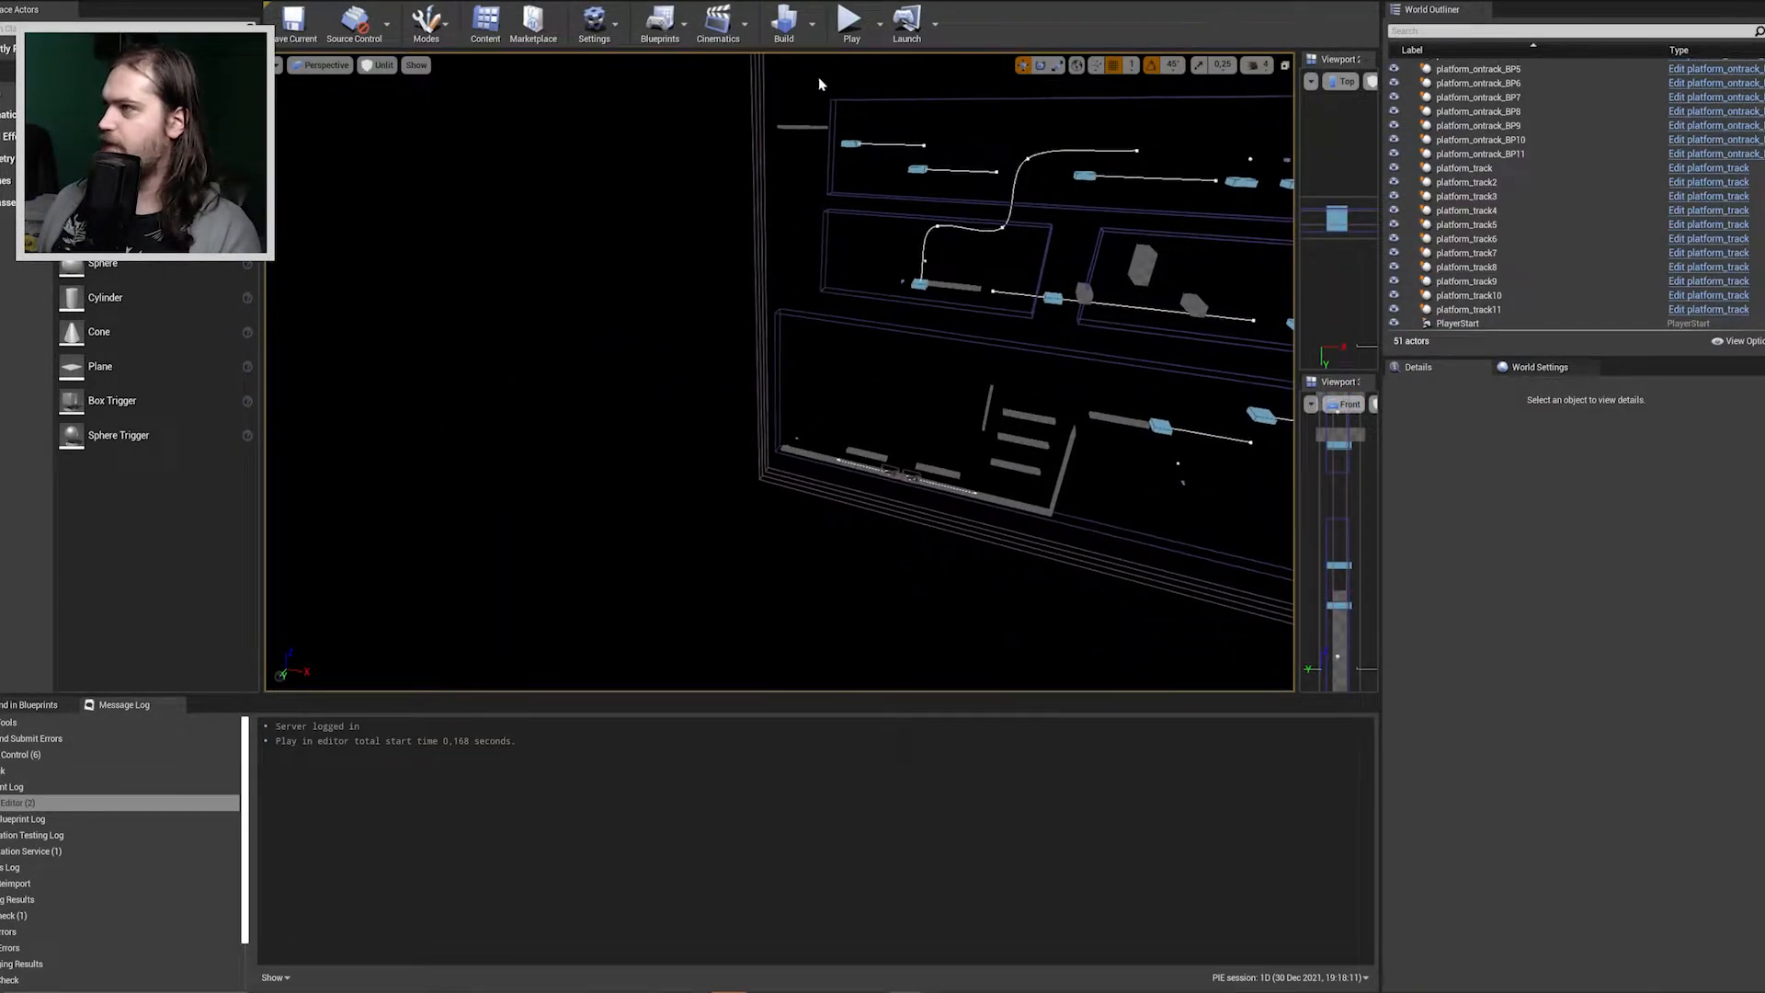
click(850, 19)
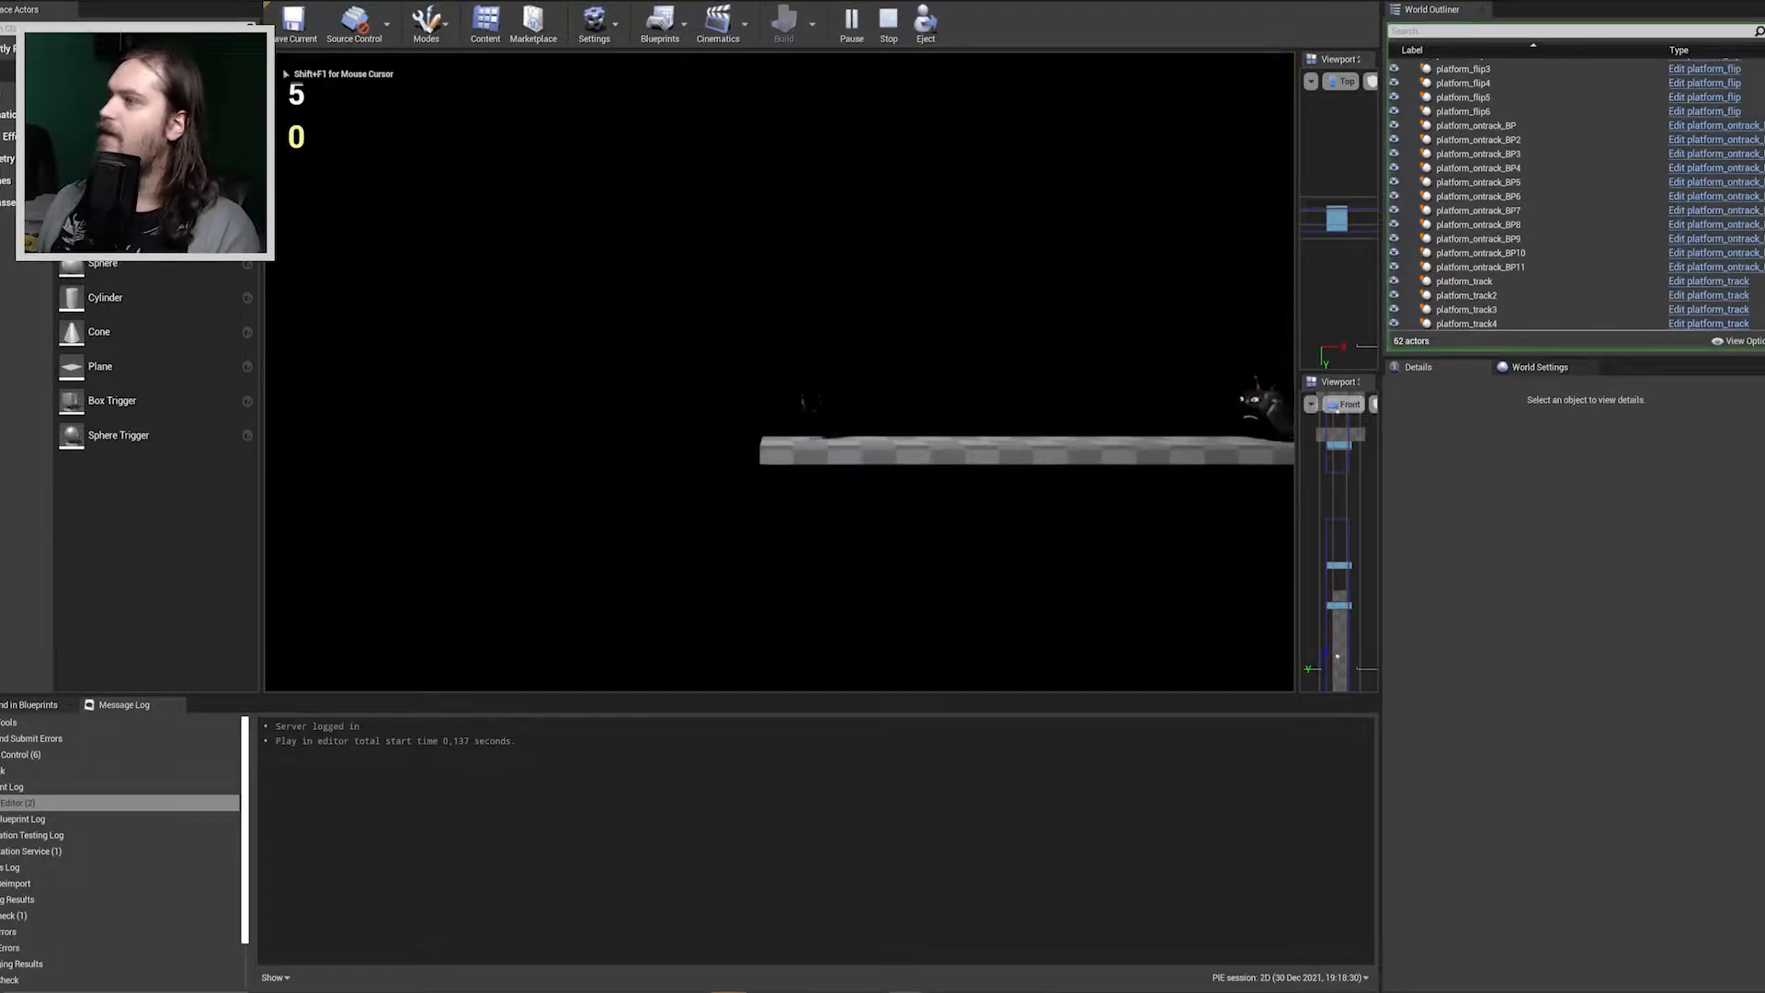
key(d)
key(space)
key(space)
key(space)
key(space)
key(space)
Jump the character up the stacked checkered platforms to the one above the tall wall's upper end.
key(space)
key(d)
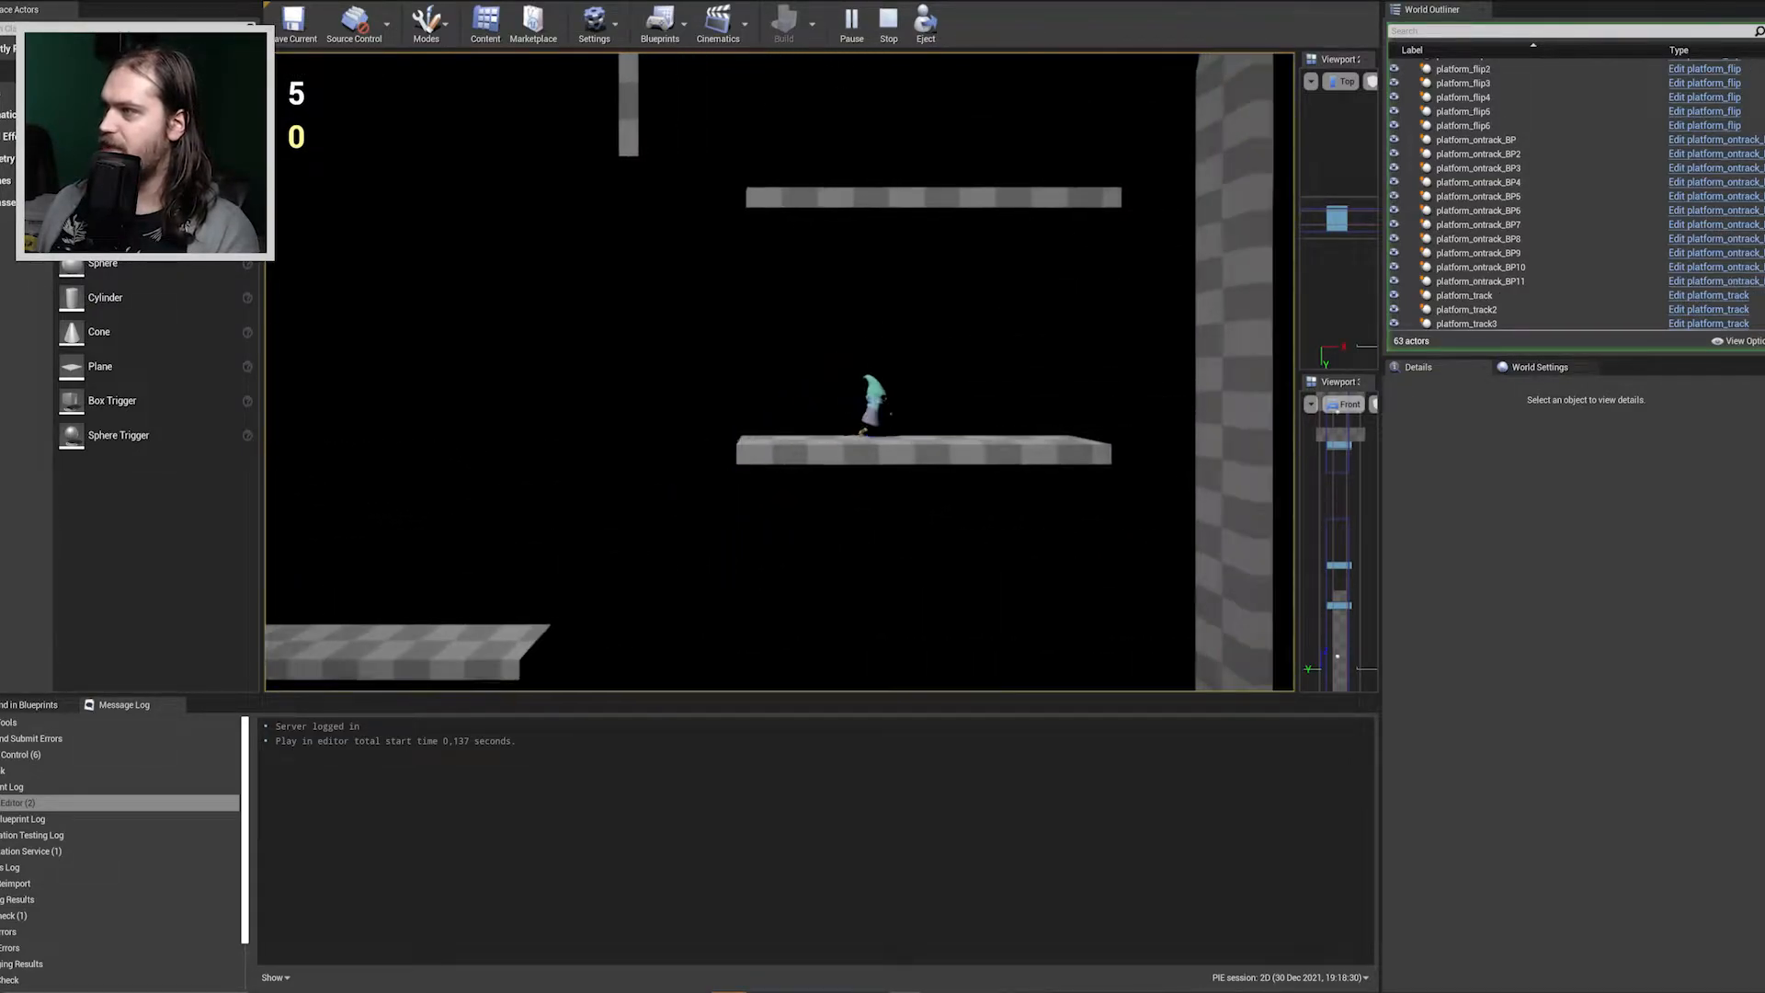
key(space)
key(a)
key(space)
key(a)
key(space)
key(space)
key(d)
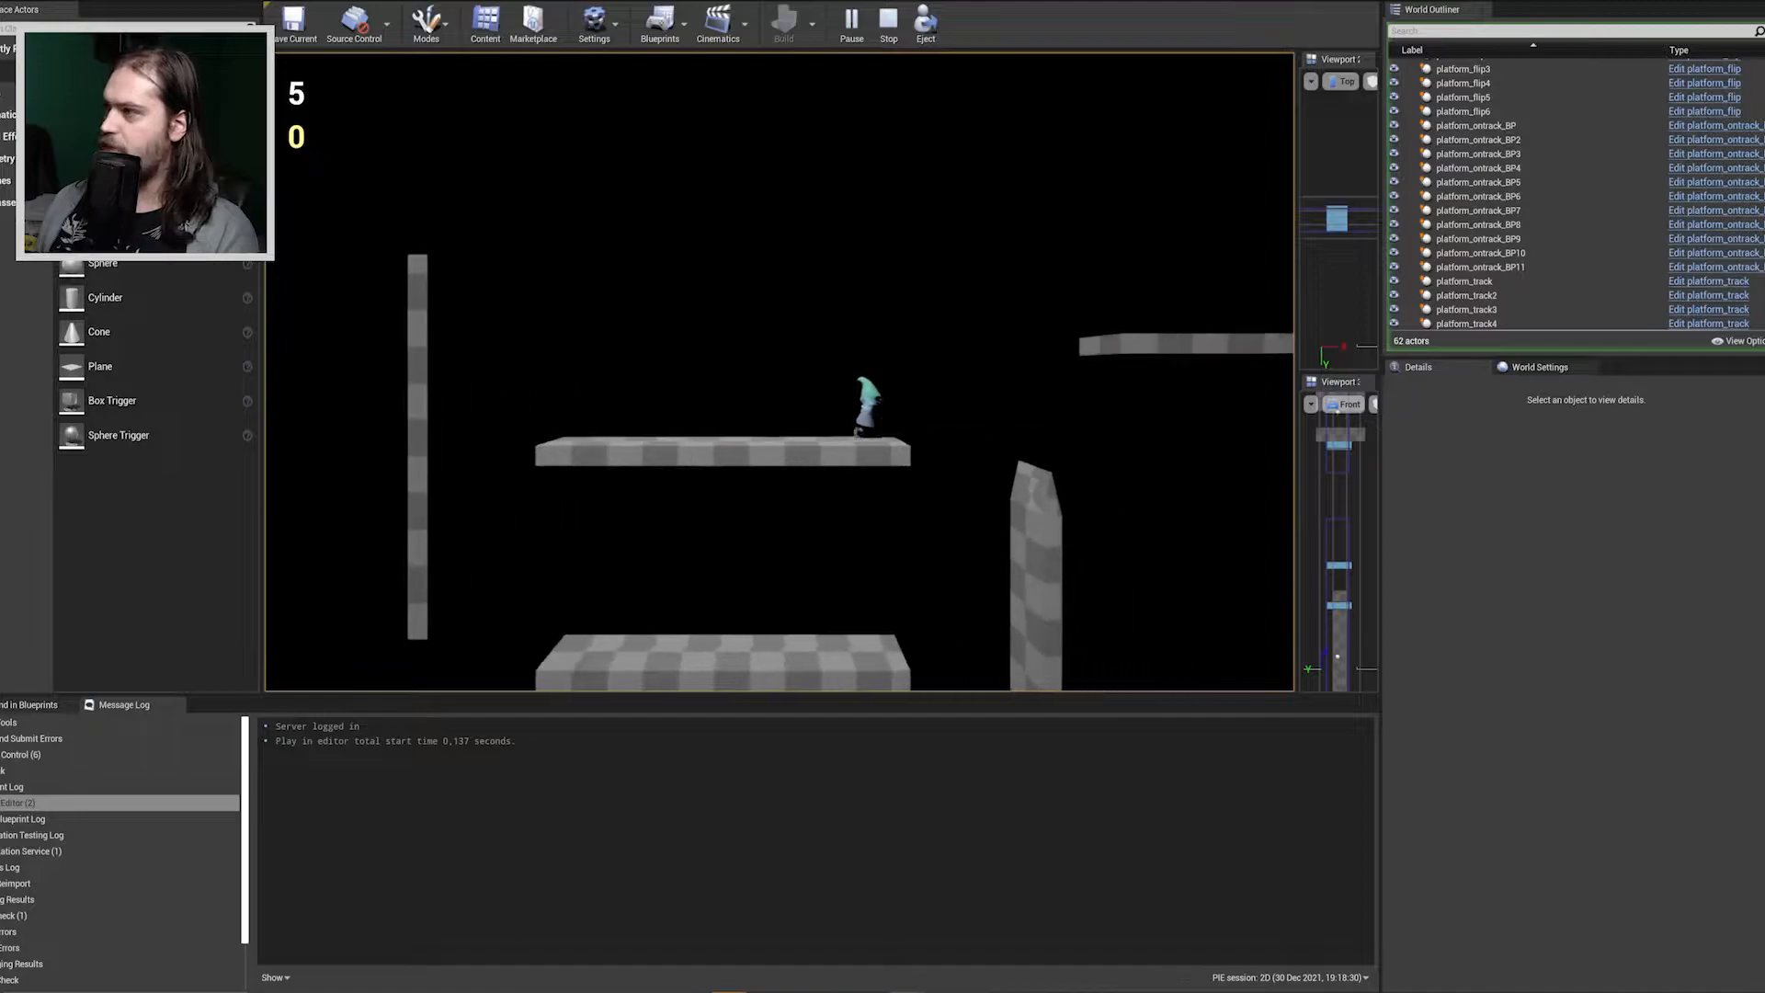
Jump the character across to the moving blue platforms in the 2D level and stop the playtest.
key(space)
key(space)
key(space)
key(d)
key(a)
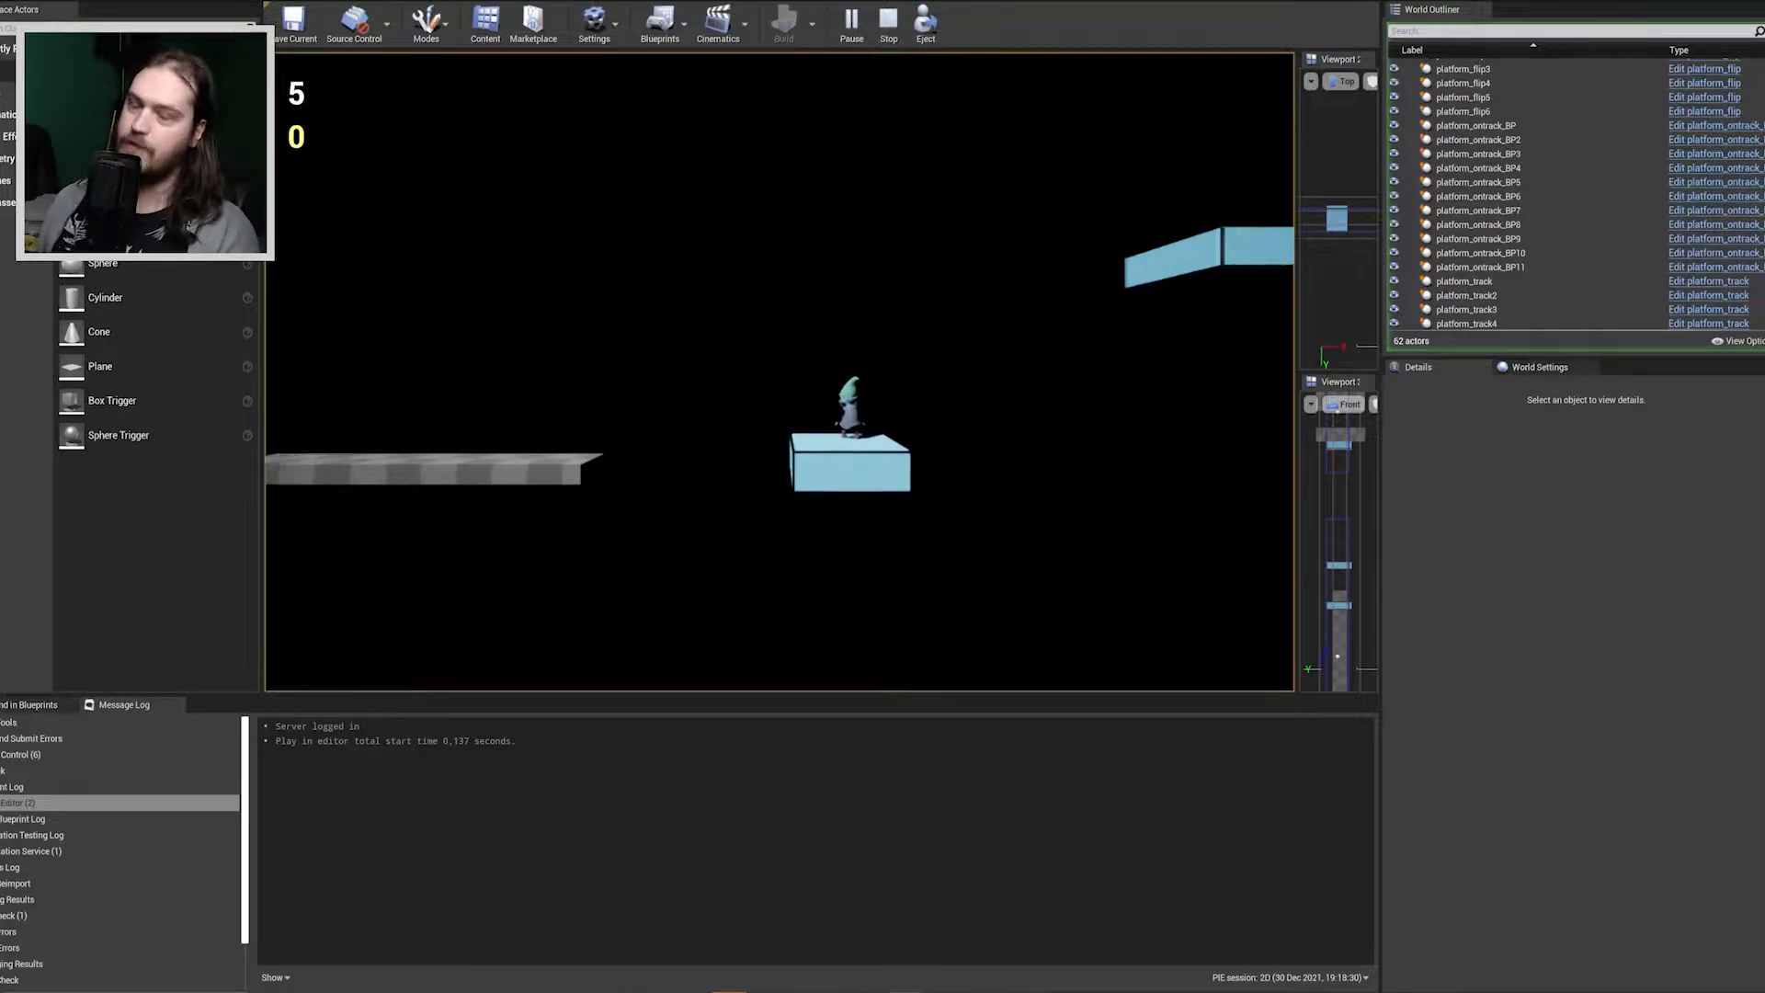
key(space)
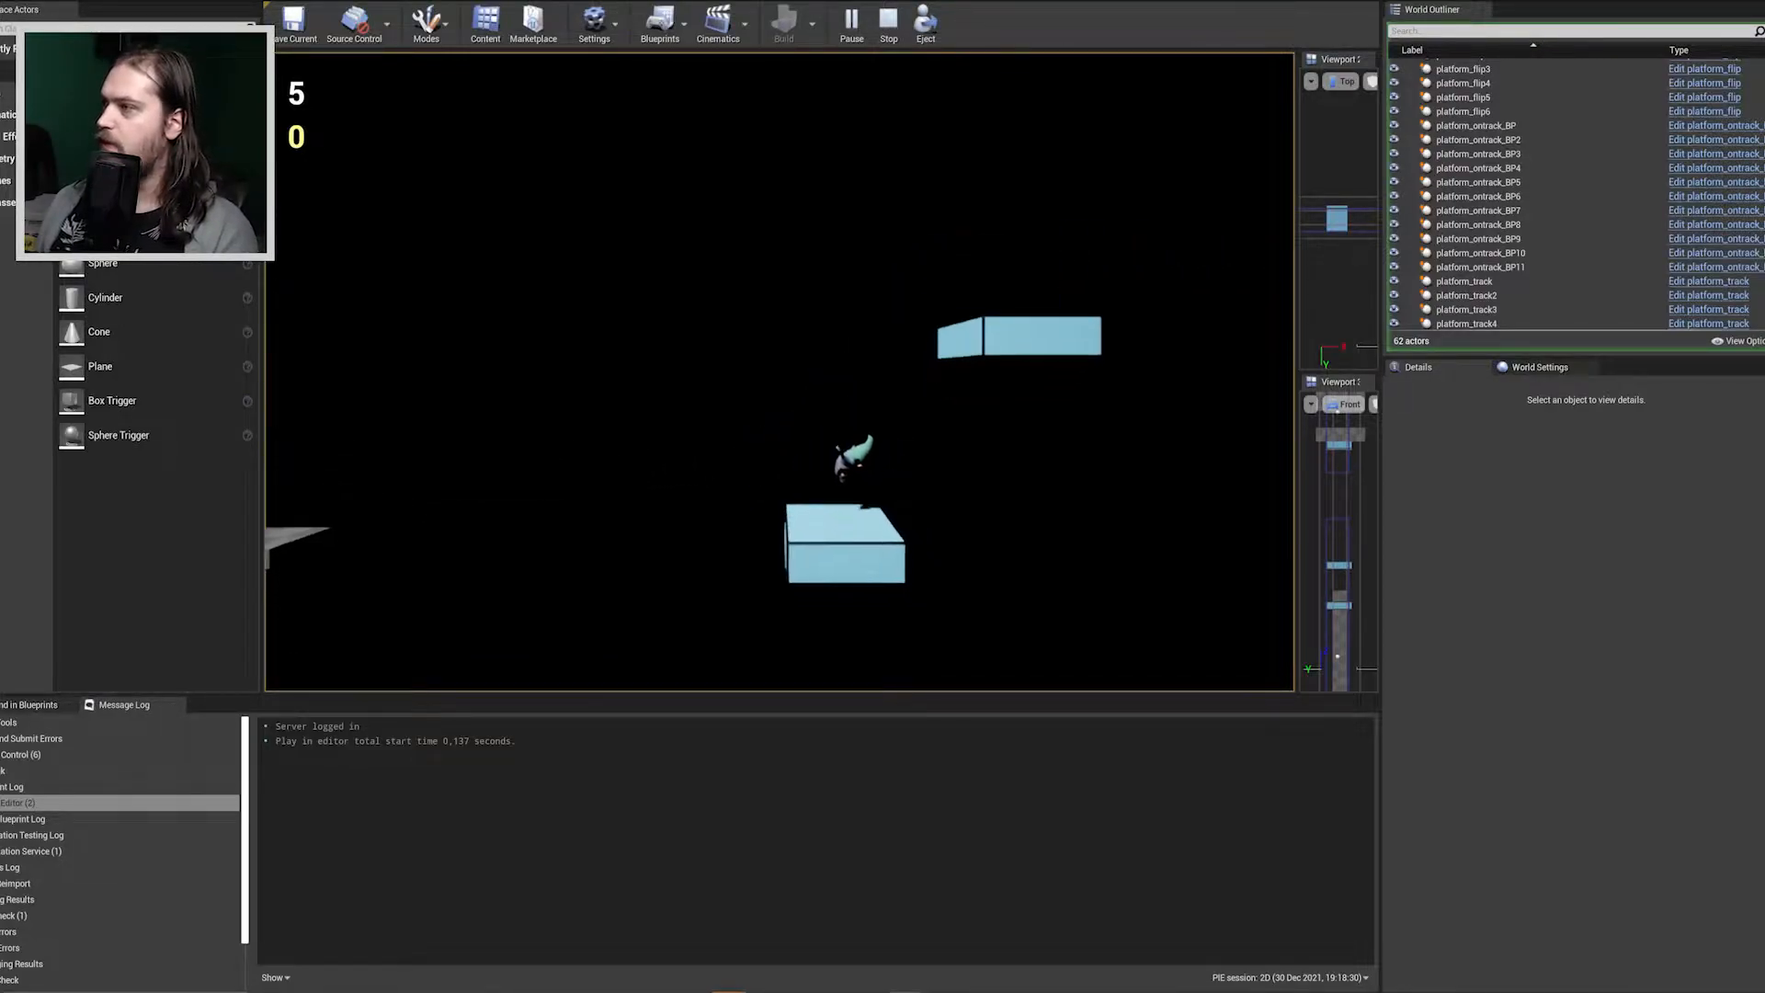
key(space)
key(space)
key(Escape)
Examine the moving blue platforms and their tracks in the 2D level and return to the 1D level.
right_drag(889, 362, 869, 454)
key(w)
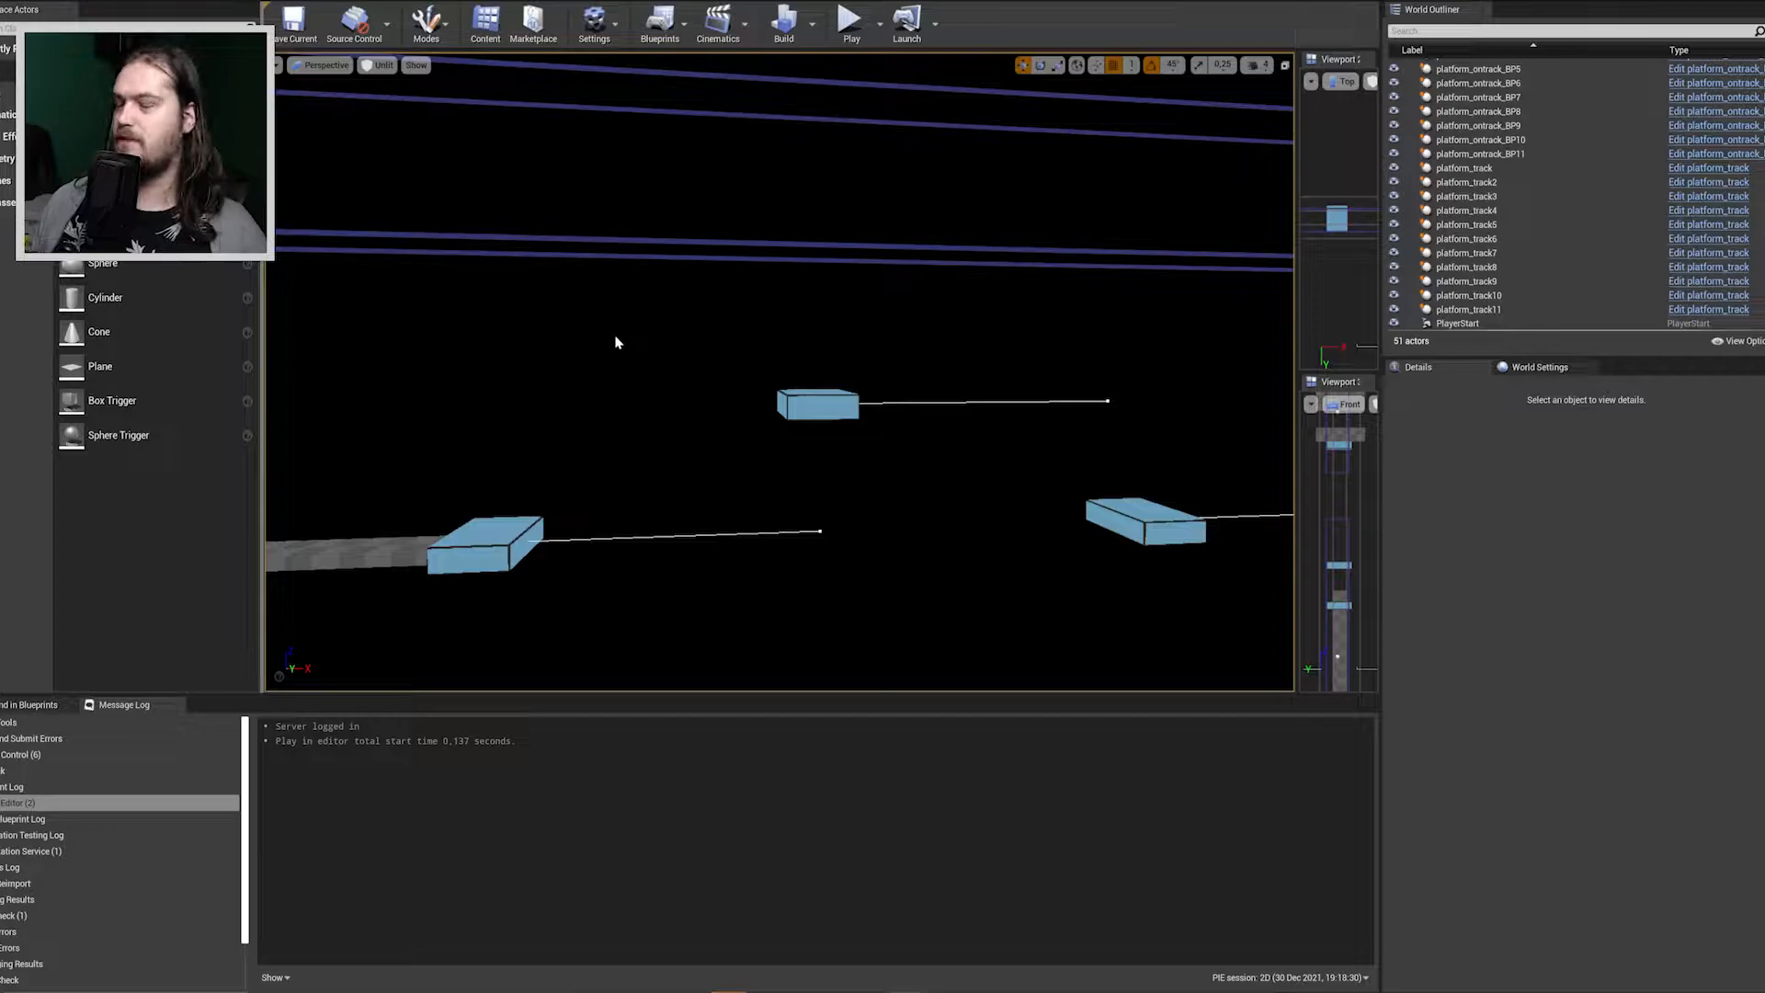
right_drag(774, 412, 1079, 220)
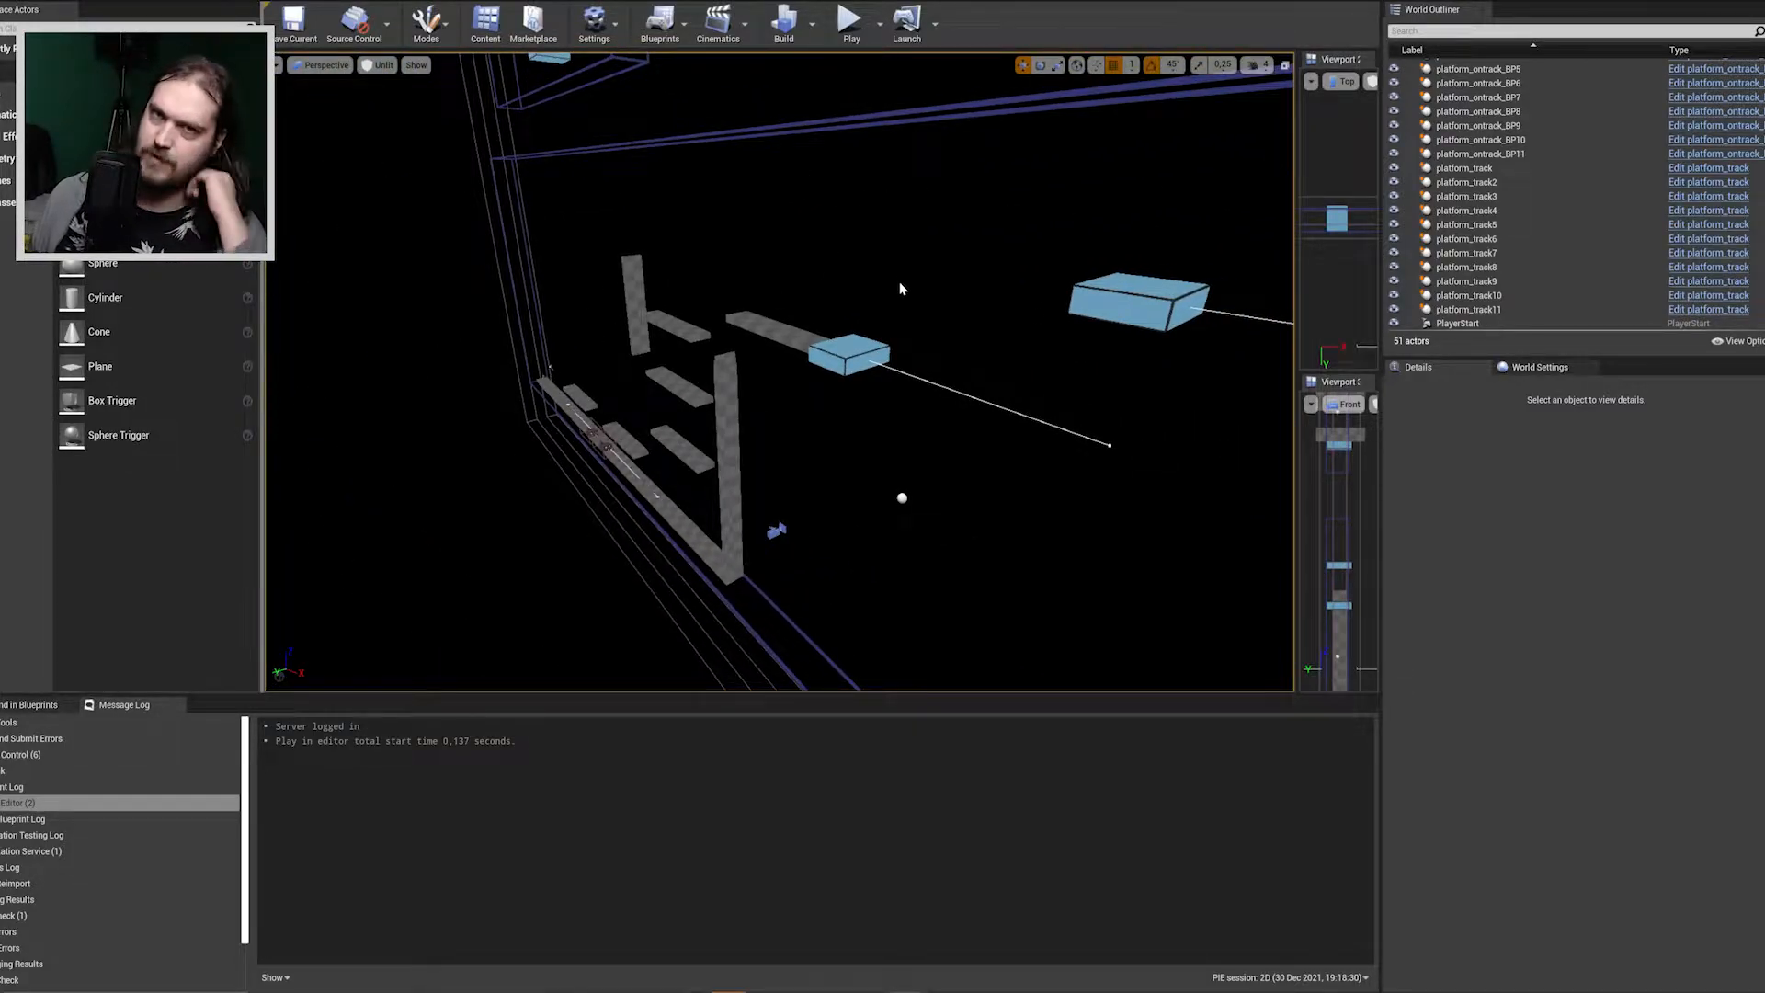
mouse_move(962, 345)
right_down()
mouse_move(1039, 349)
mouse_move(965, 350)
right_up()
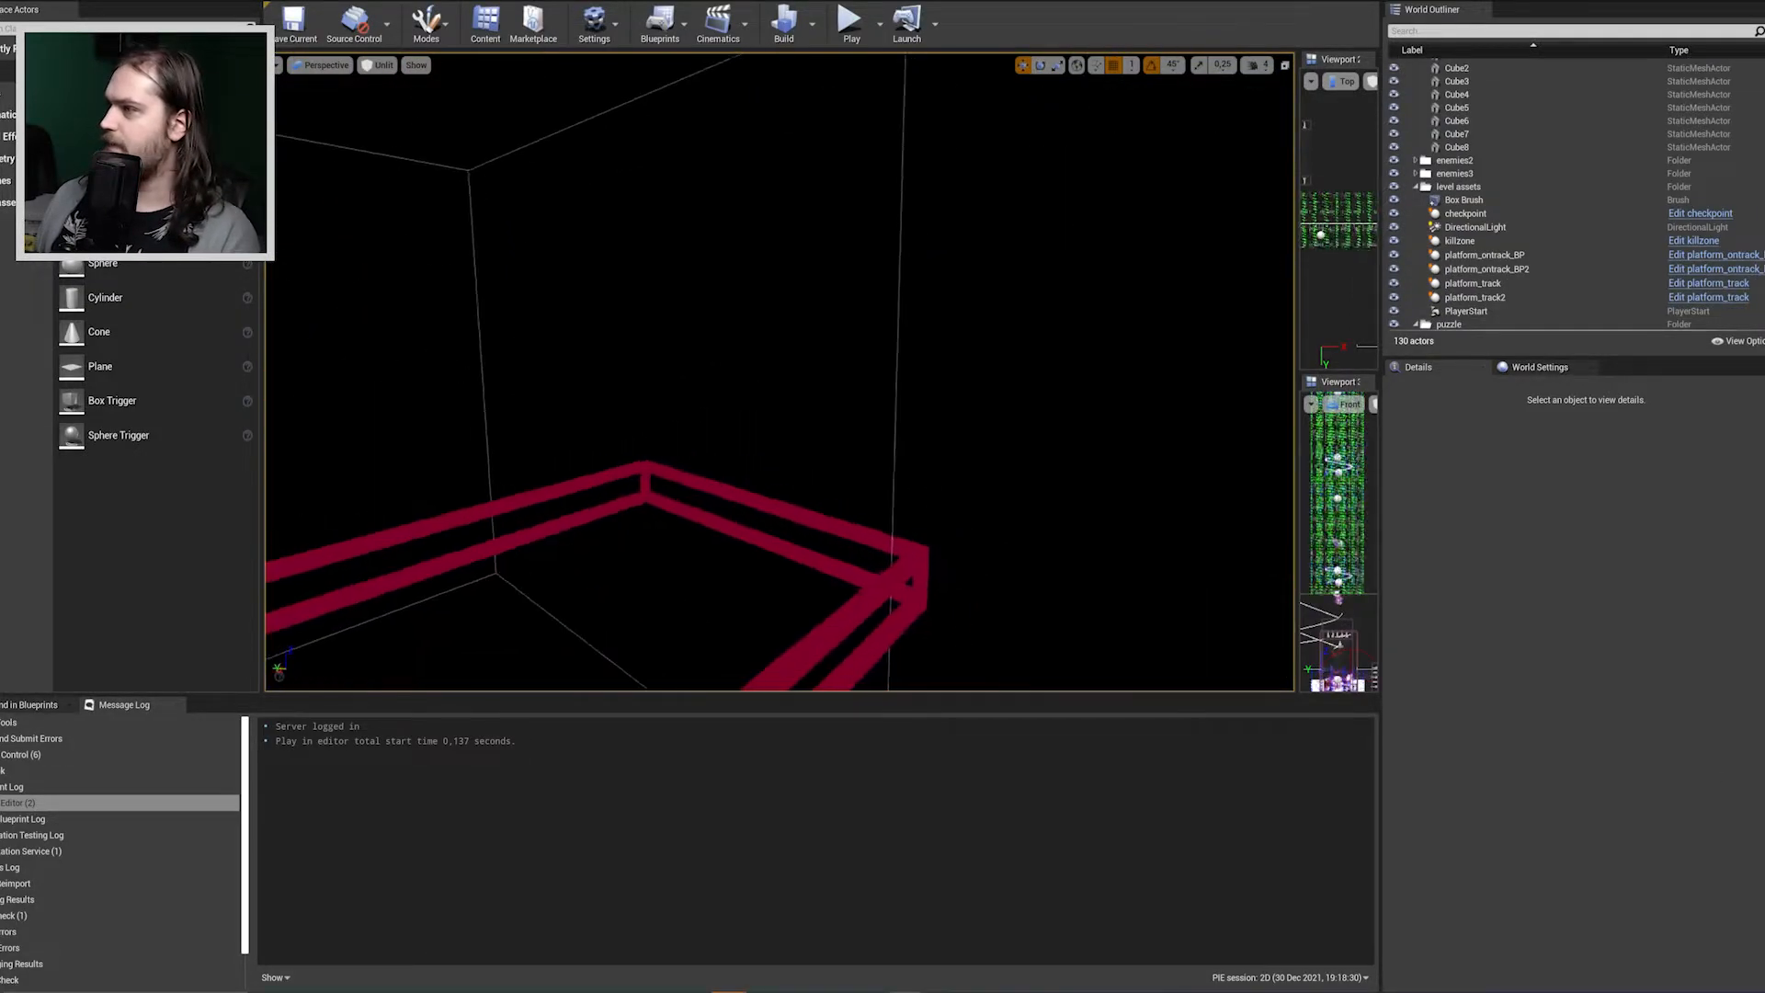
right_drag(780, 372, 524, 390)
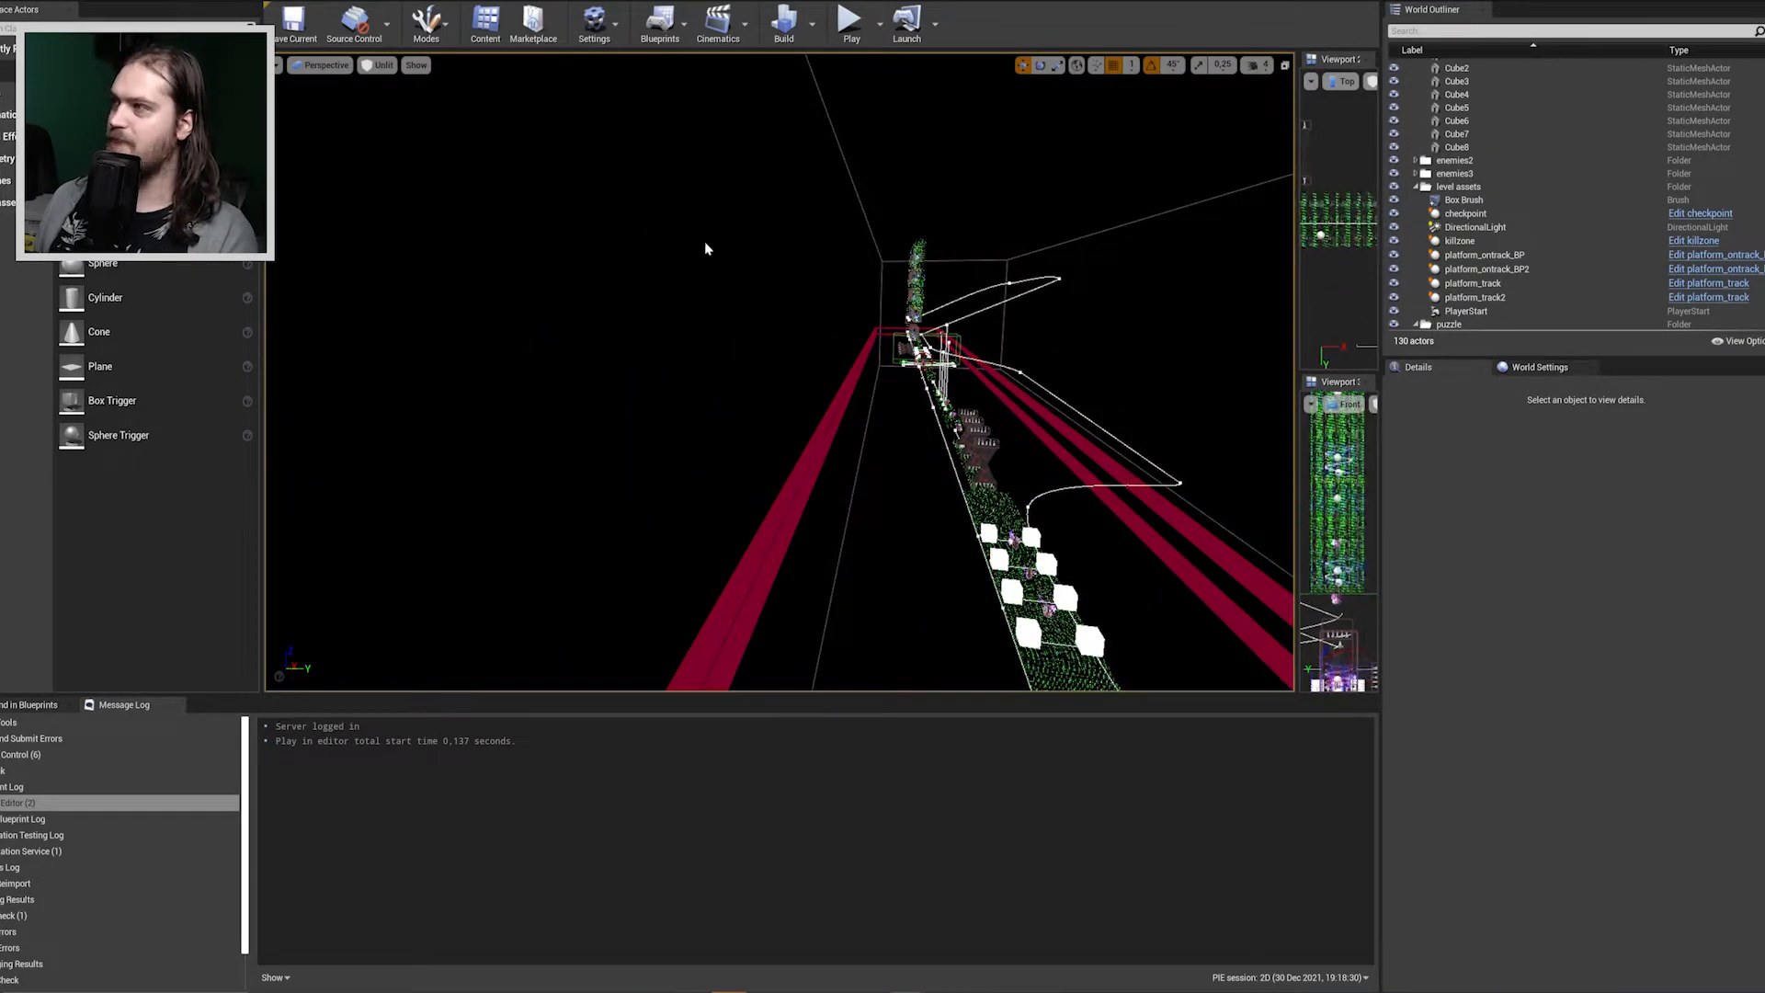
Examine the 1D level's track, the white cubes on both sides and the enemies between them.
right_drag(389, 322, 507, 404)
key(d)
key(w)
key(s)
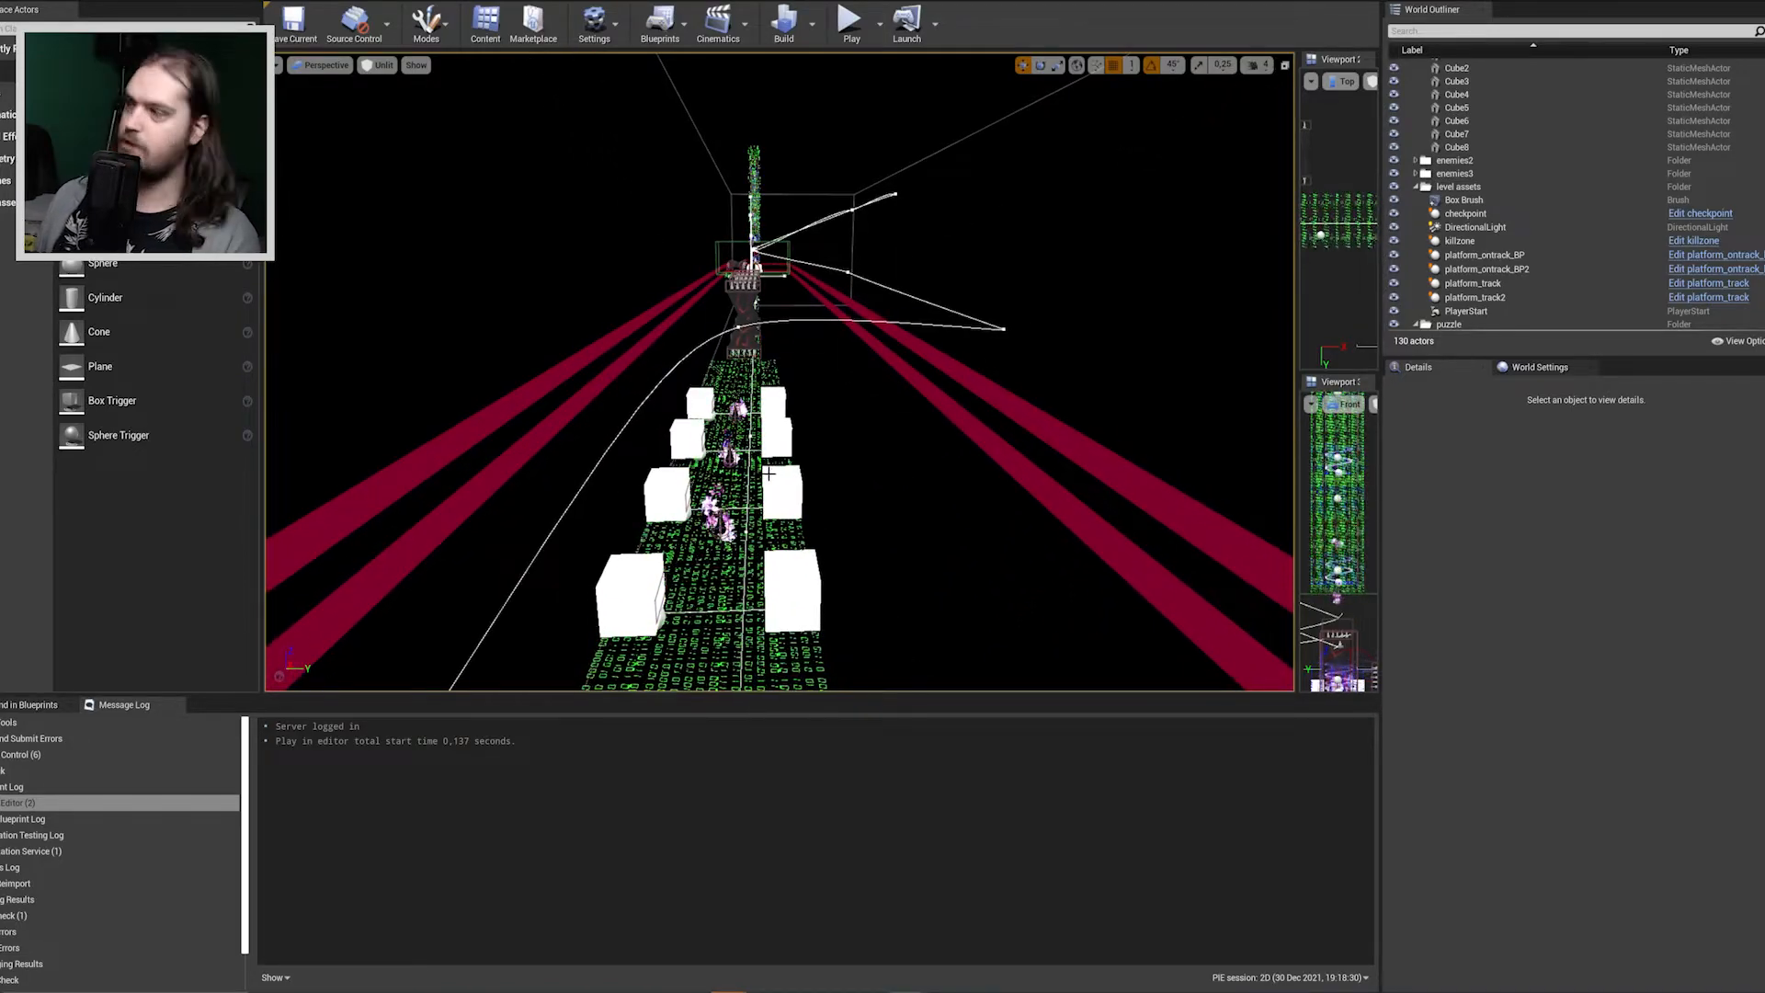
key(s)
right_drag(653, 300, 485, 333)
key(w)
click(652, 299)
right_drag(652, 299, 597, 281)
key(w)
key(s)
key(s)
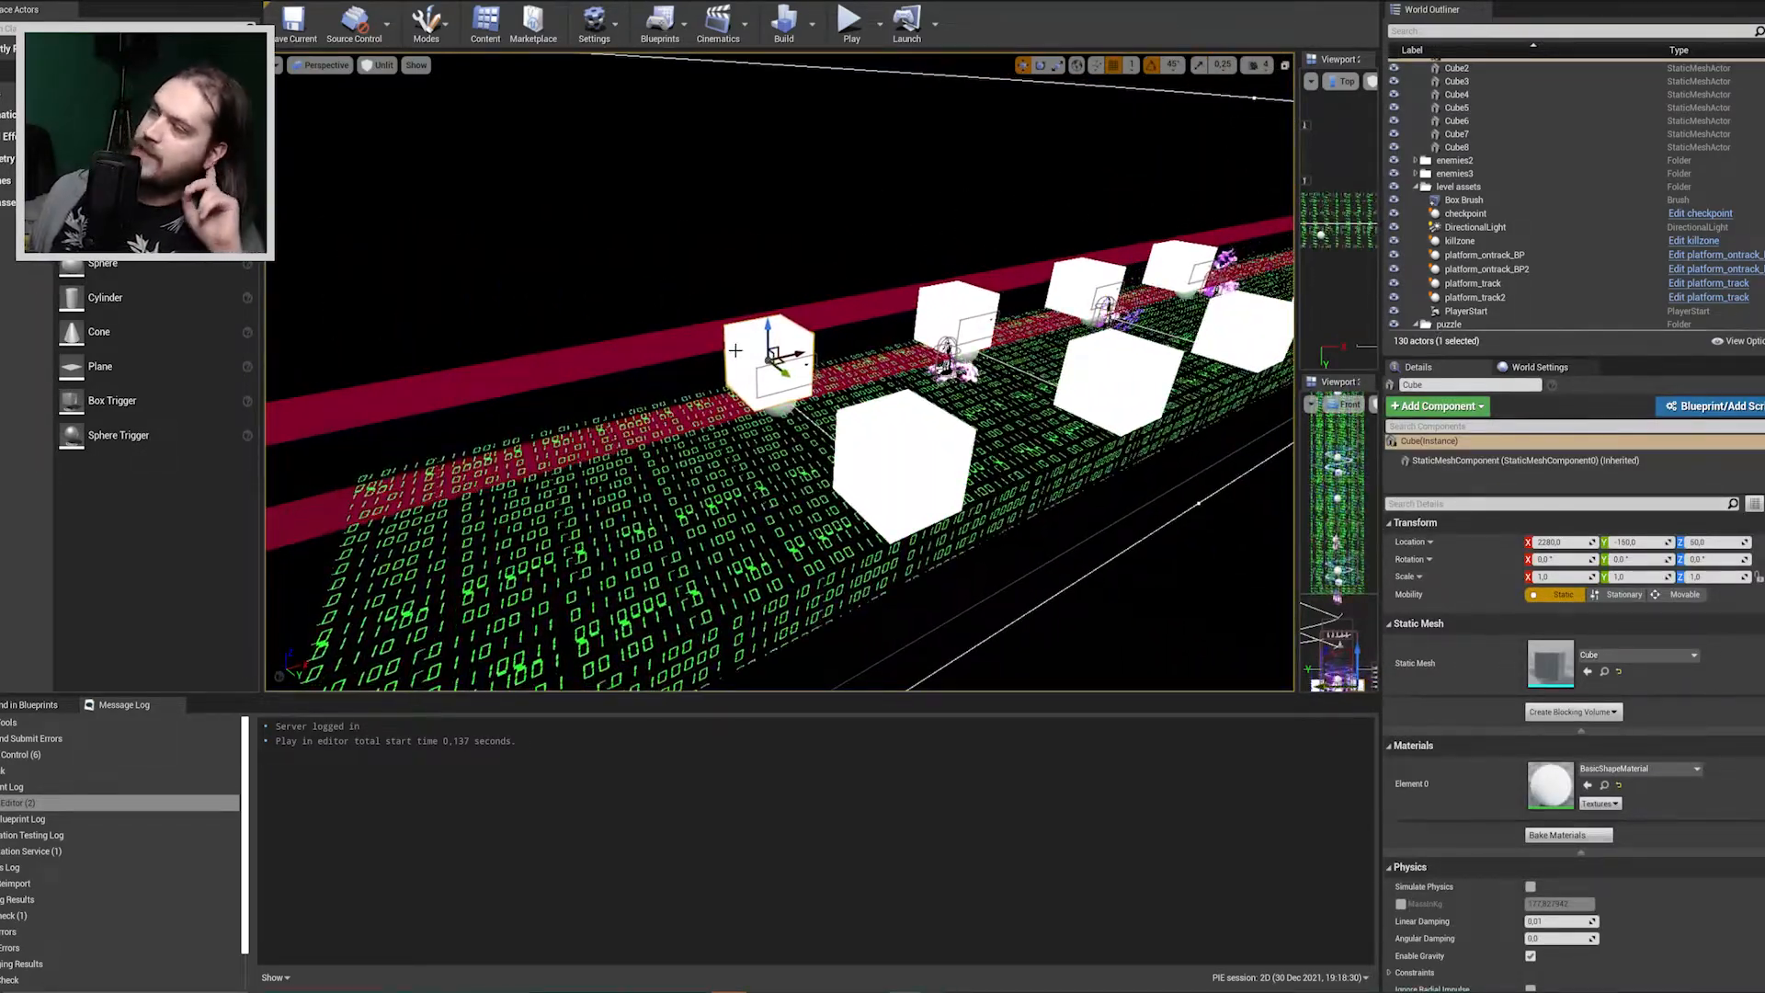
Inspect the selected cube and neighbouring enemy up close, and the row of spiked obstacles farther along the 1D track.
right_drag(653, 300, 520, 283)
key(w)
key(s)
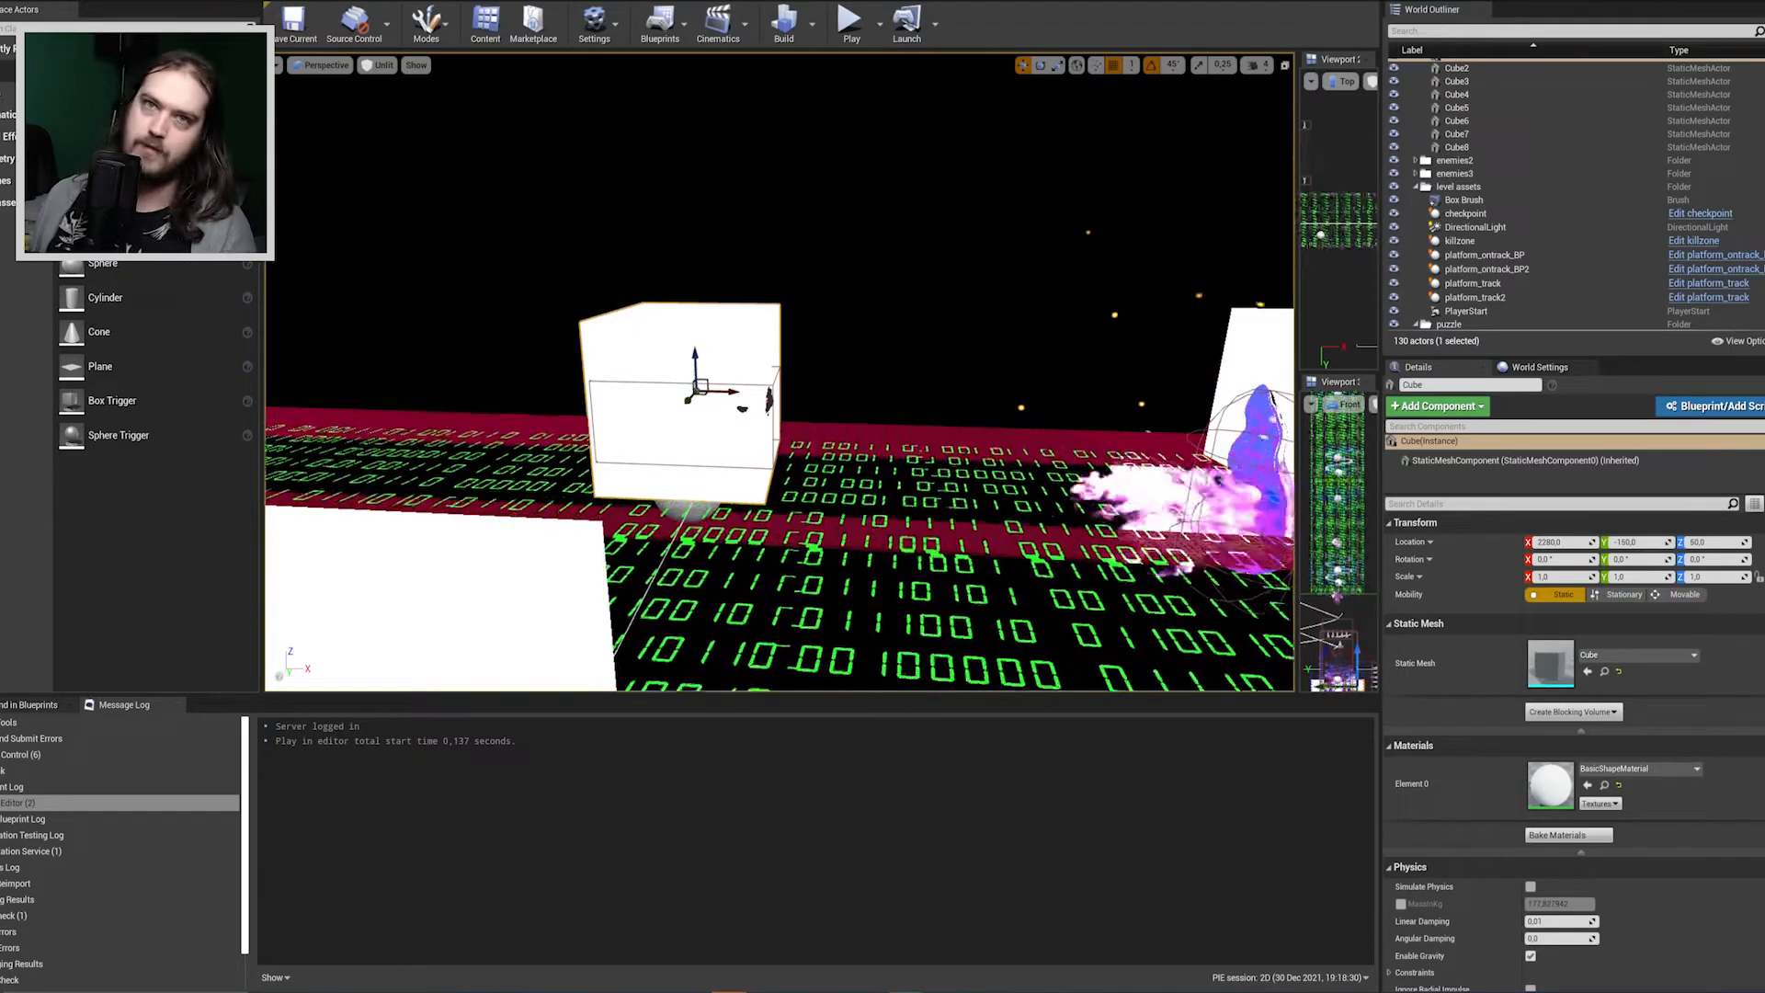
right_drag(653, 300, 781, 263)
key(w)
key(s)
key(w)
key(a)
right_drag(760, 509, 938, 522)
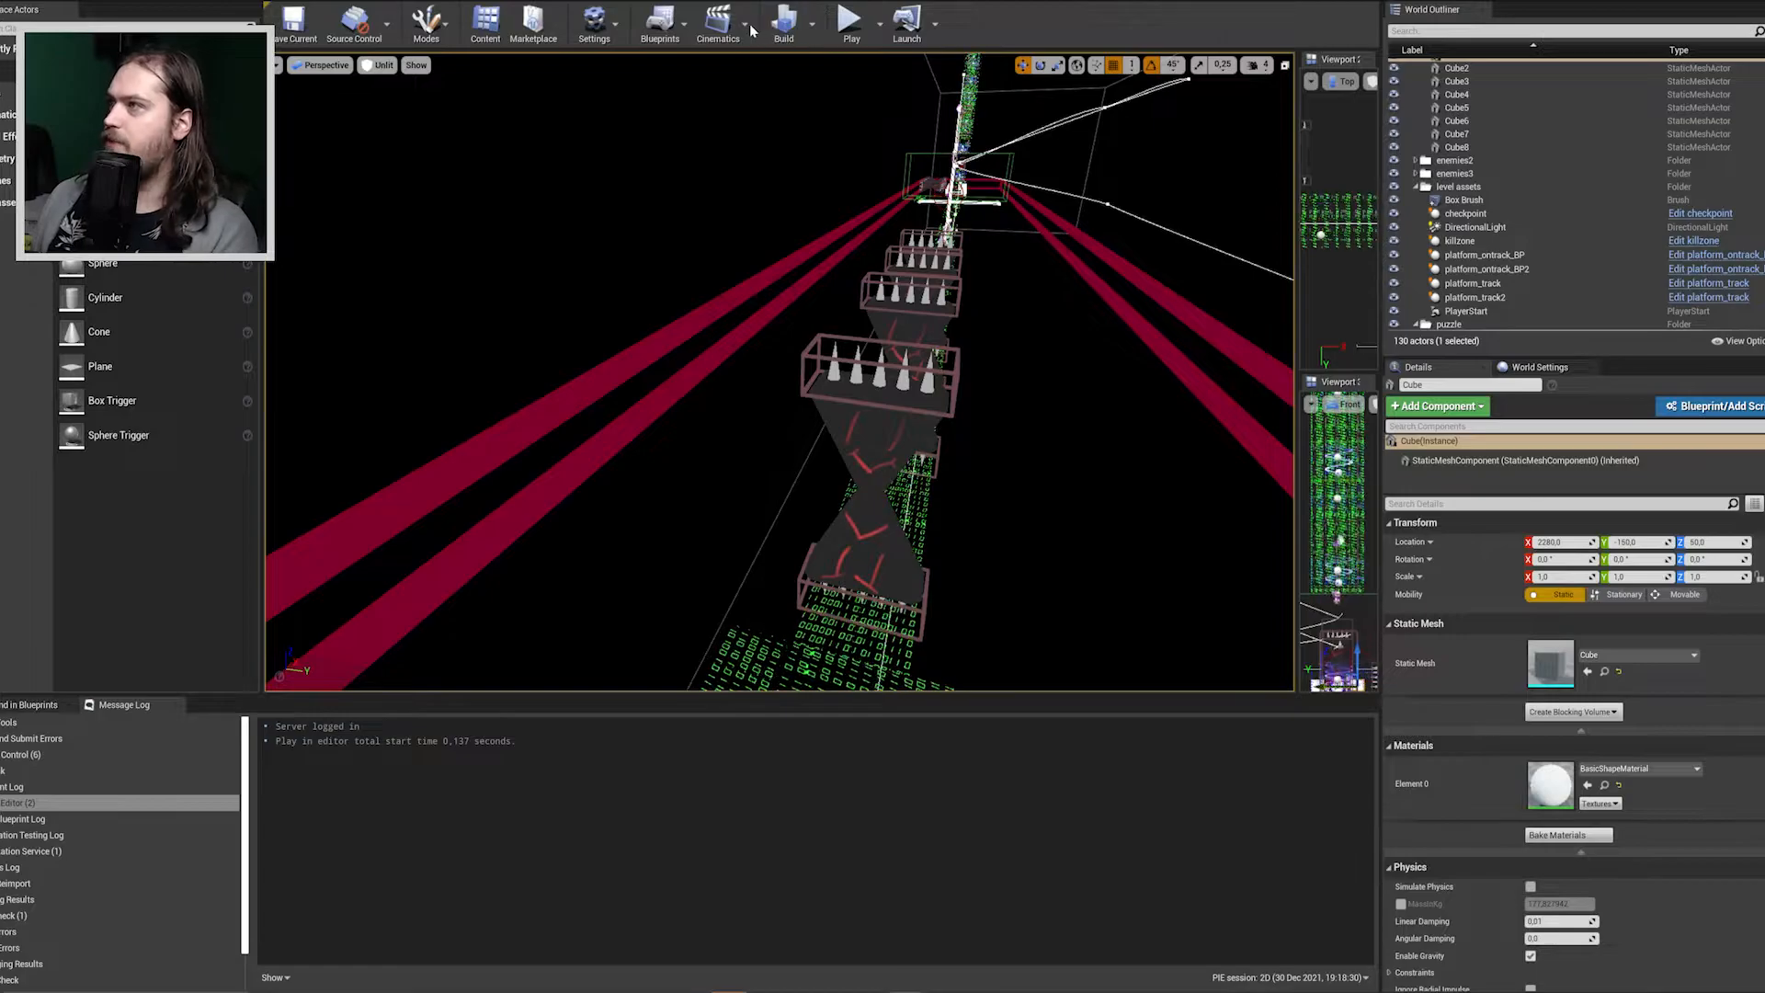
Open the 1D level blueprint and add a Get All Actors Of Class node with Stomp Enemy as the actor class.
click(660, 23)
click(708, 131)
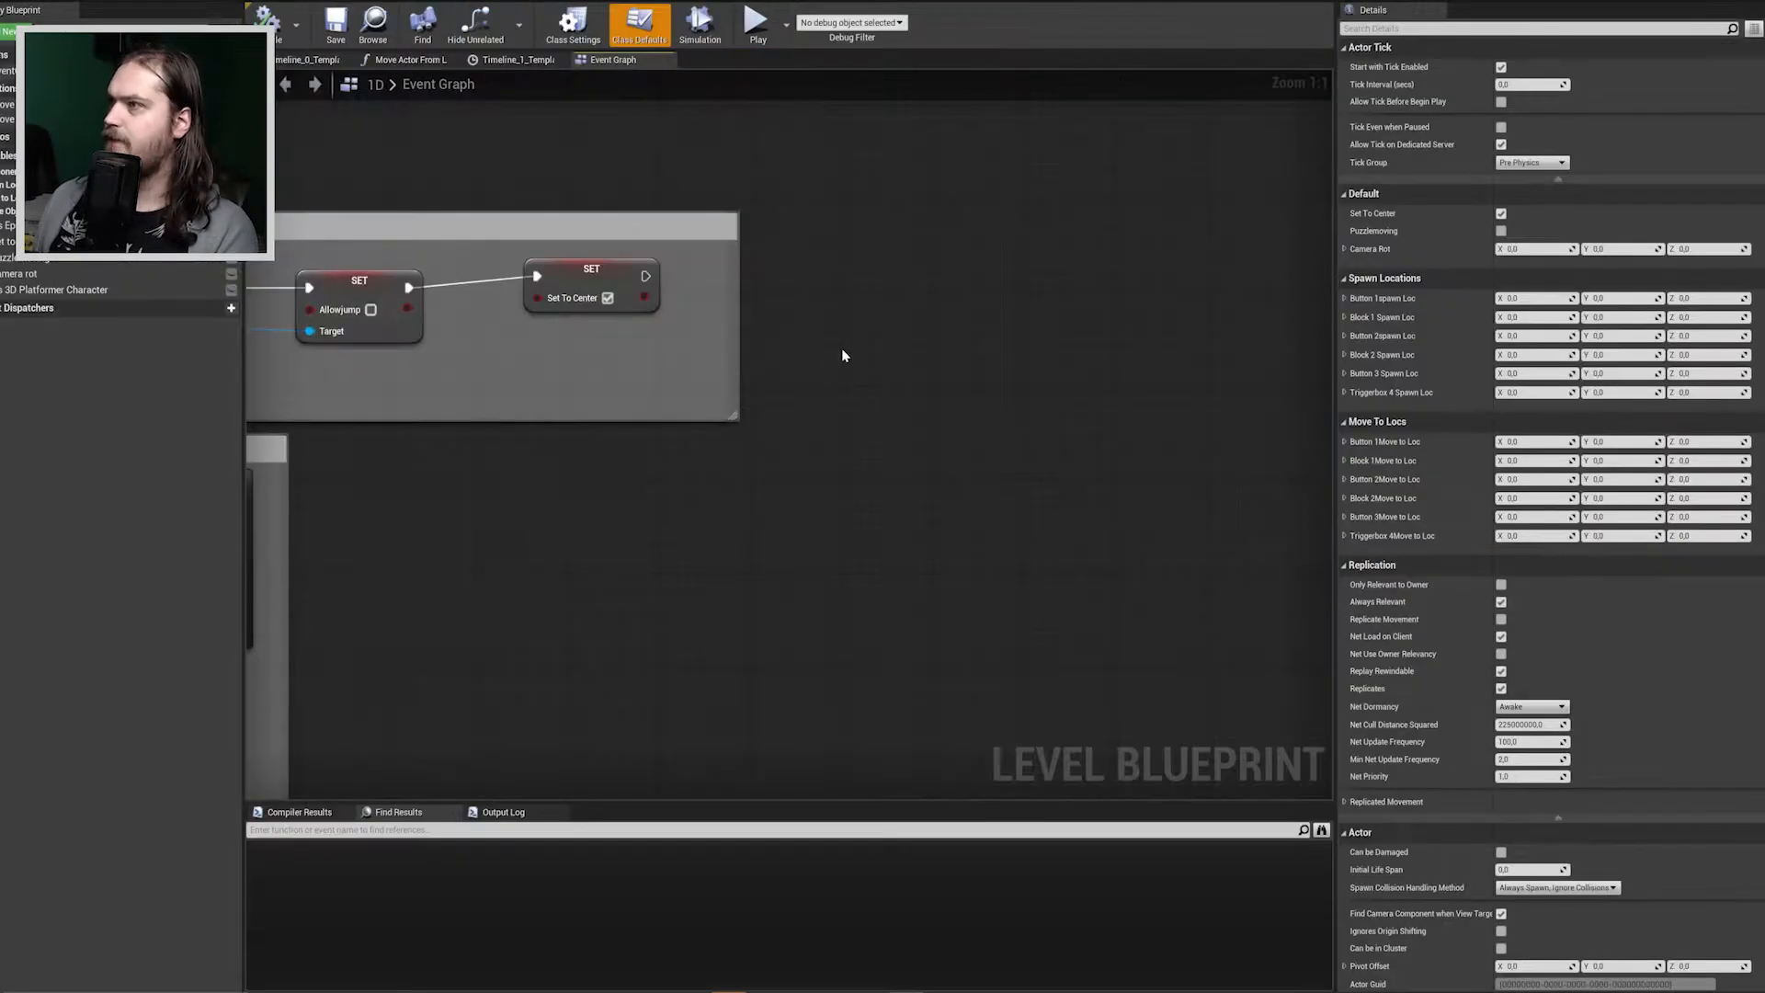
right_click(843, 354)
text(get all actors of class)
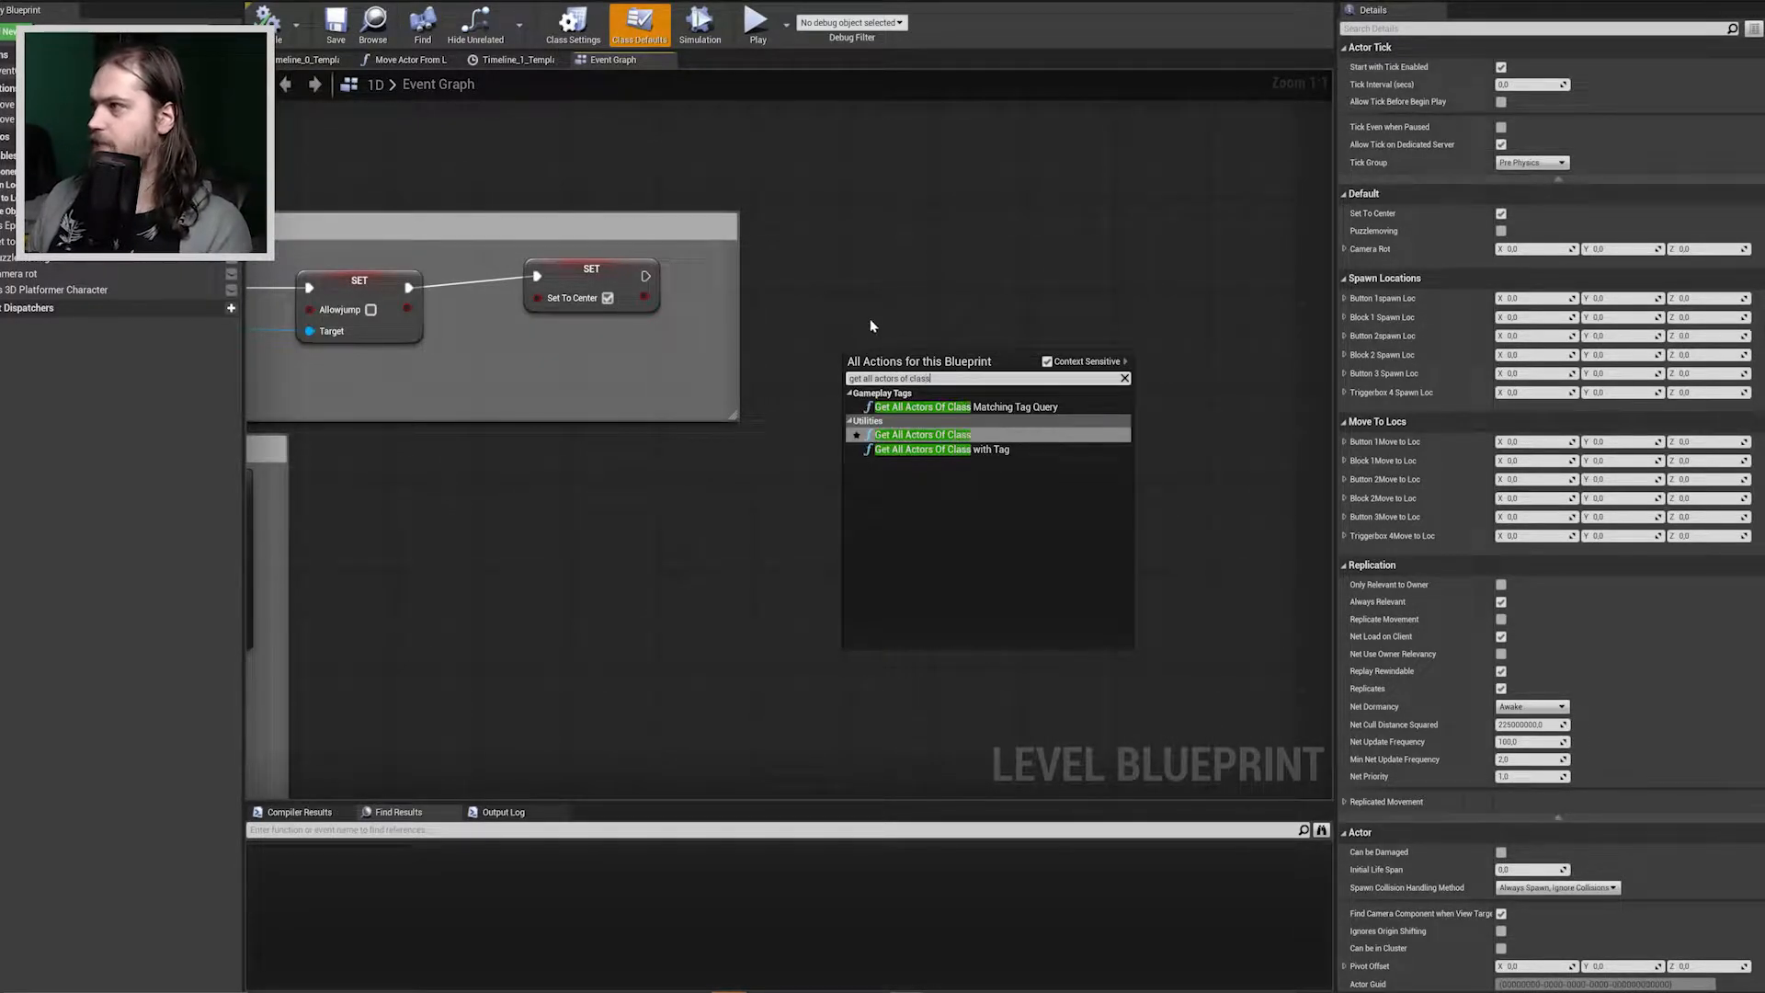
key(Return)
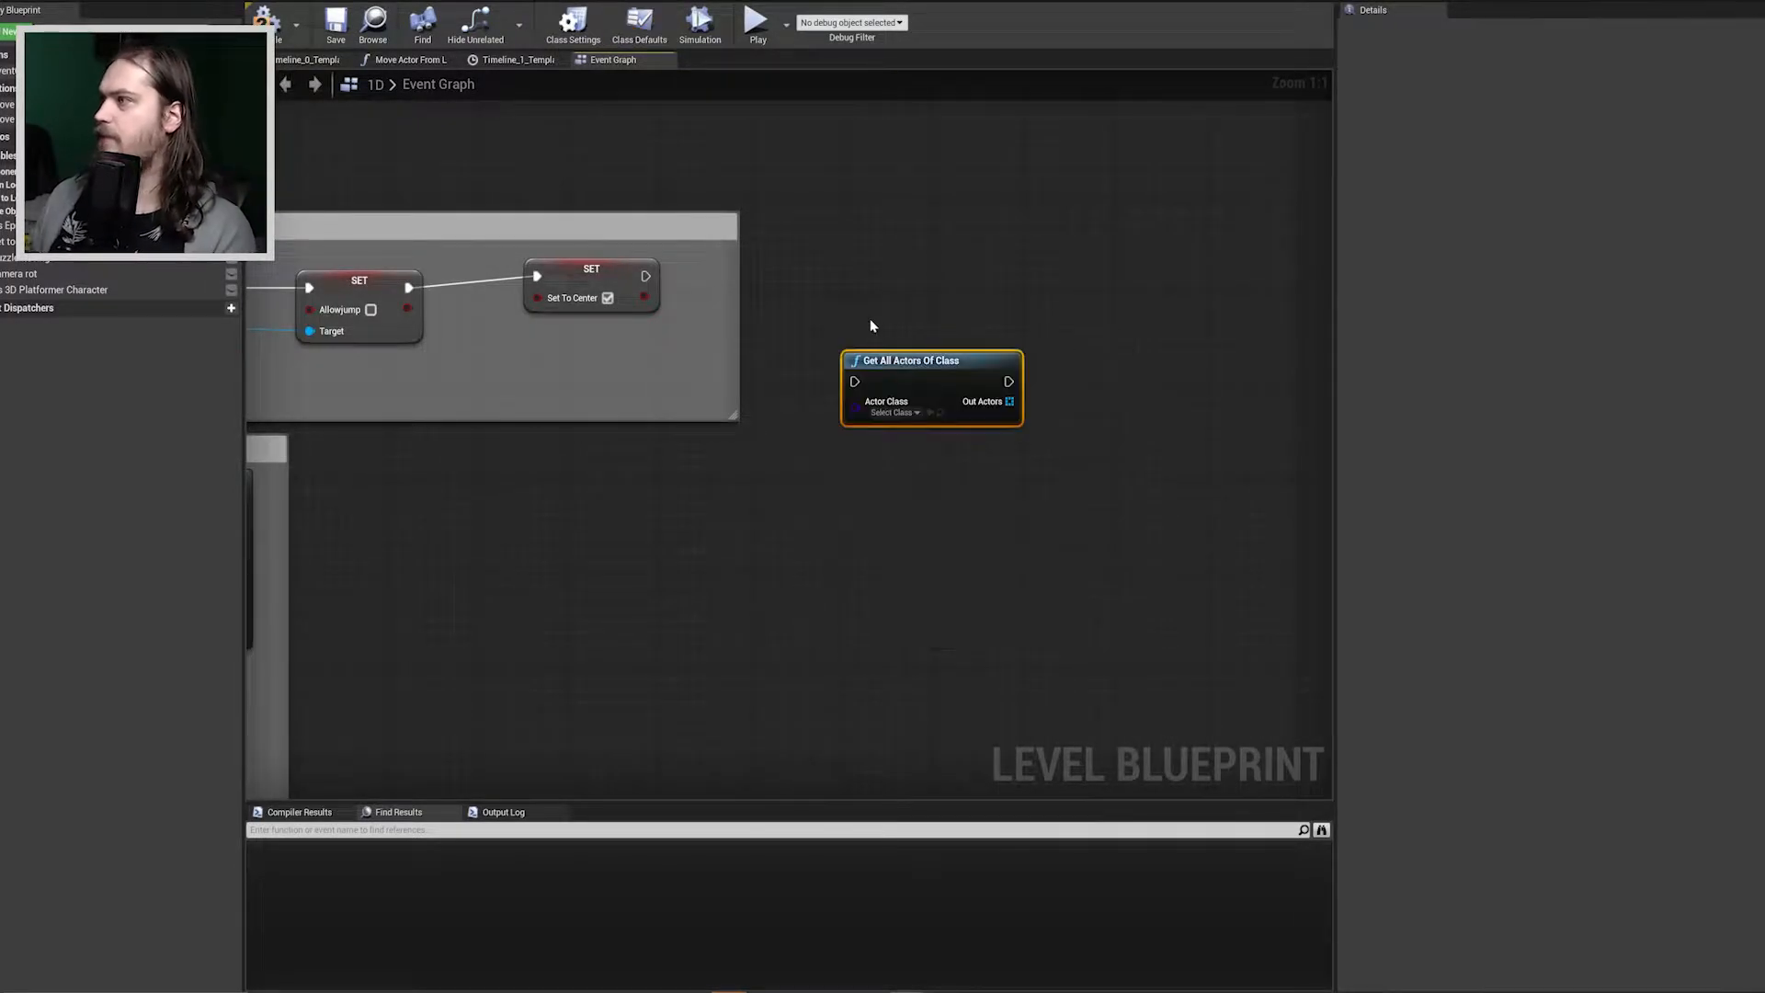
click(910, 413)
text(up)
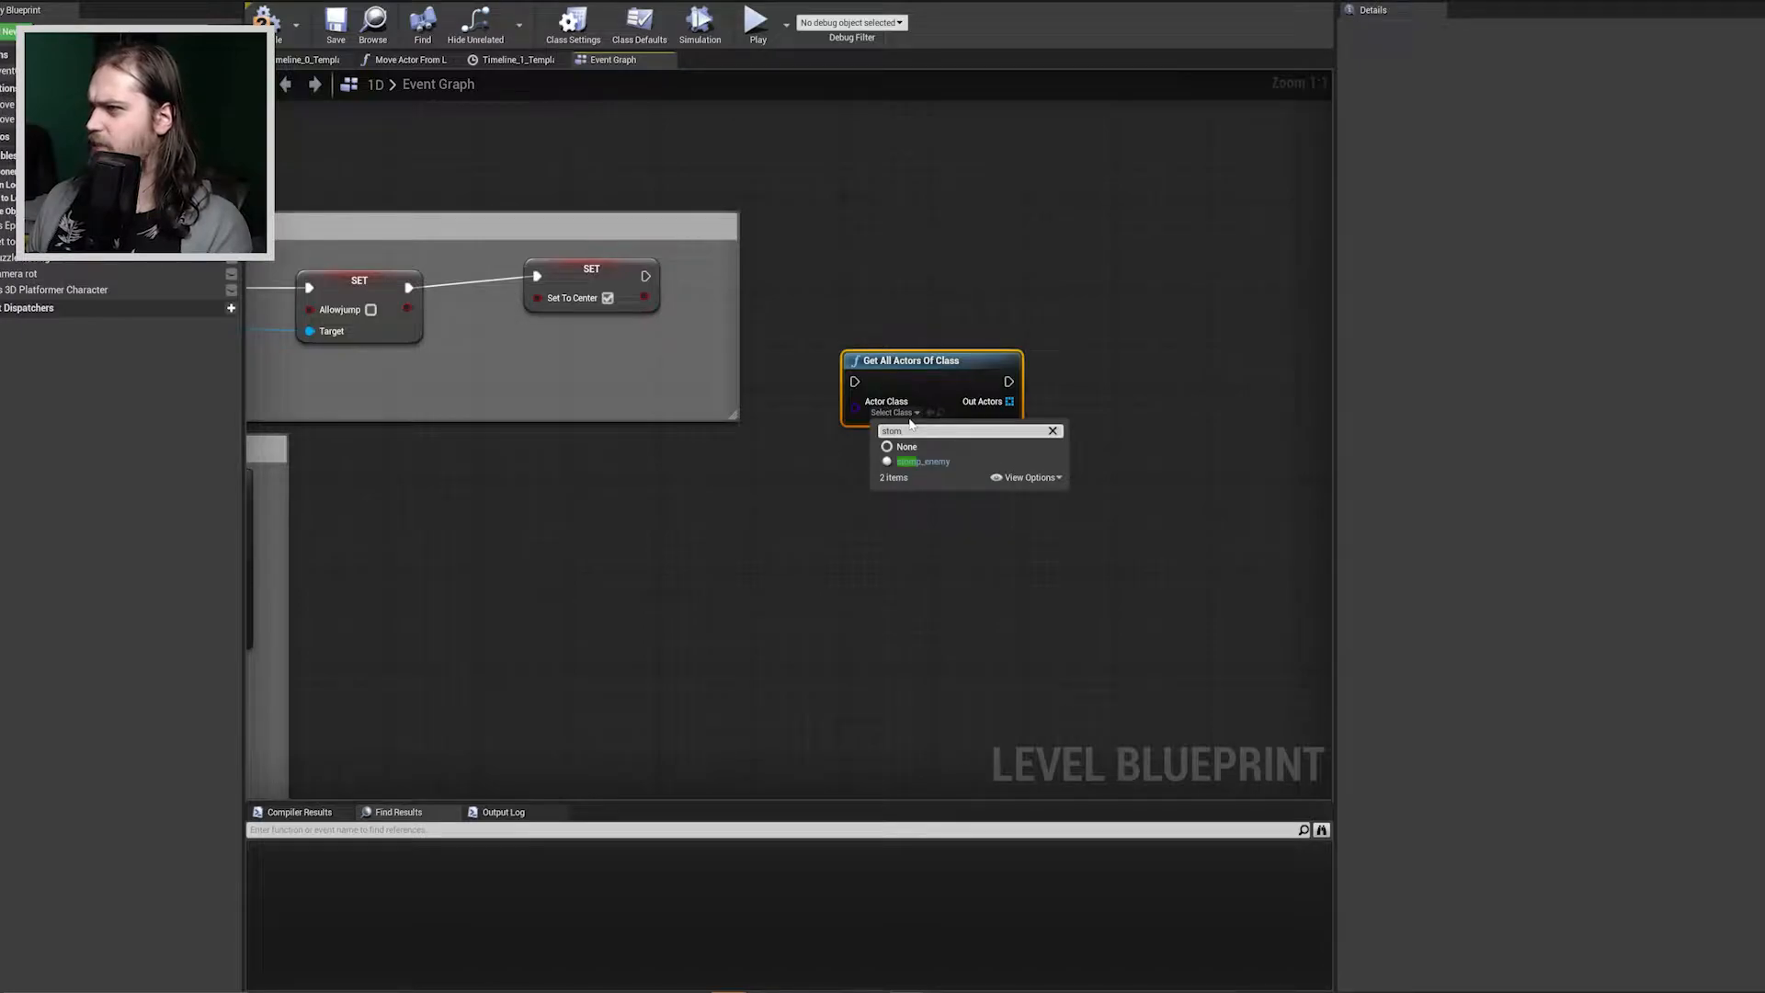
click(937, 462)
Search for a set or mesh action on the node's Out Actors output, and delete the Get All Actors Of Class node.
right_drag(1136, 387, 1035, 394)
drag(919, 410, 1062, 424)
text(set st)
key(BackSpace)
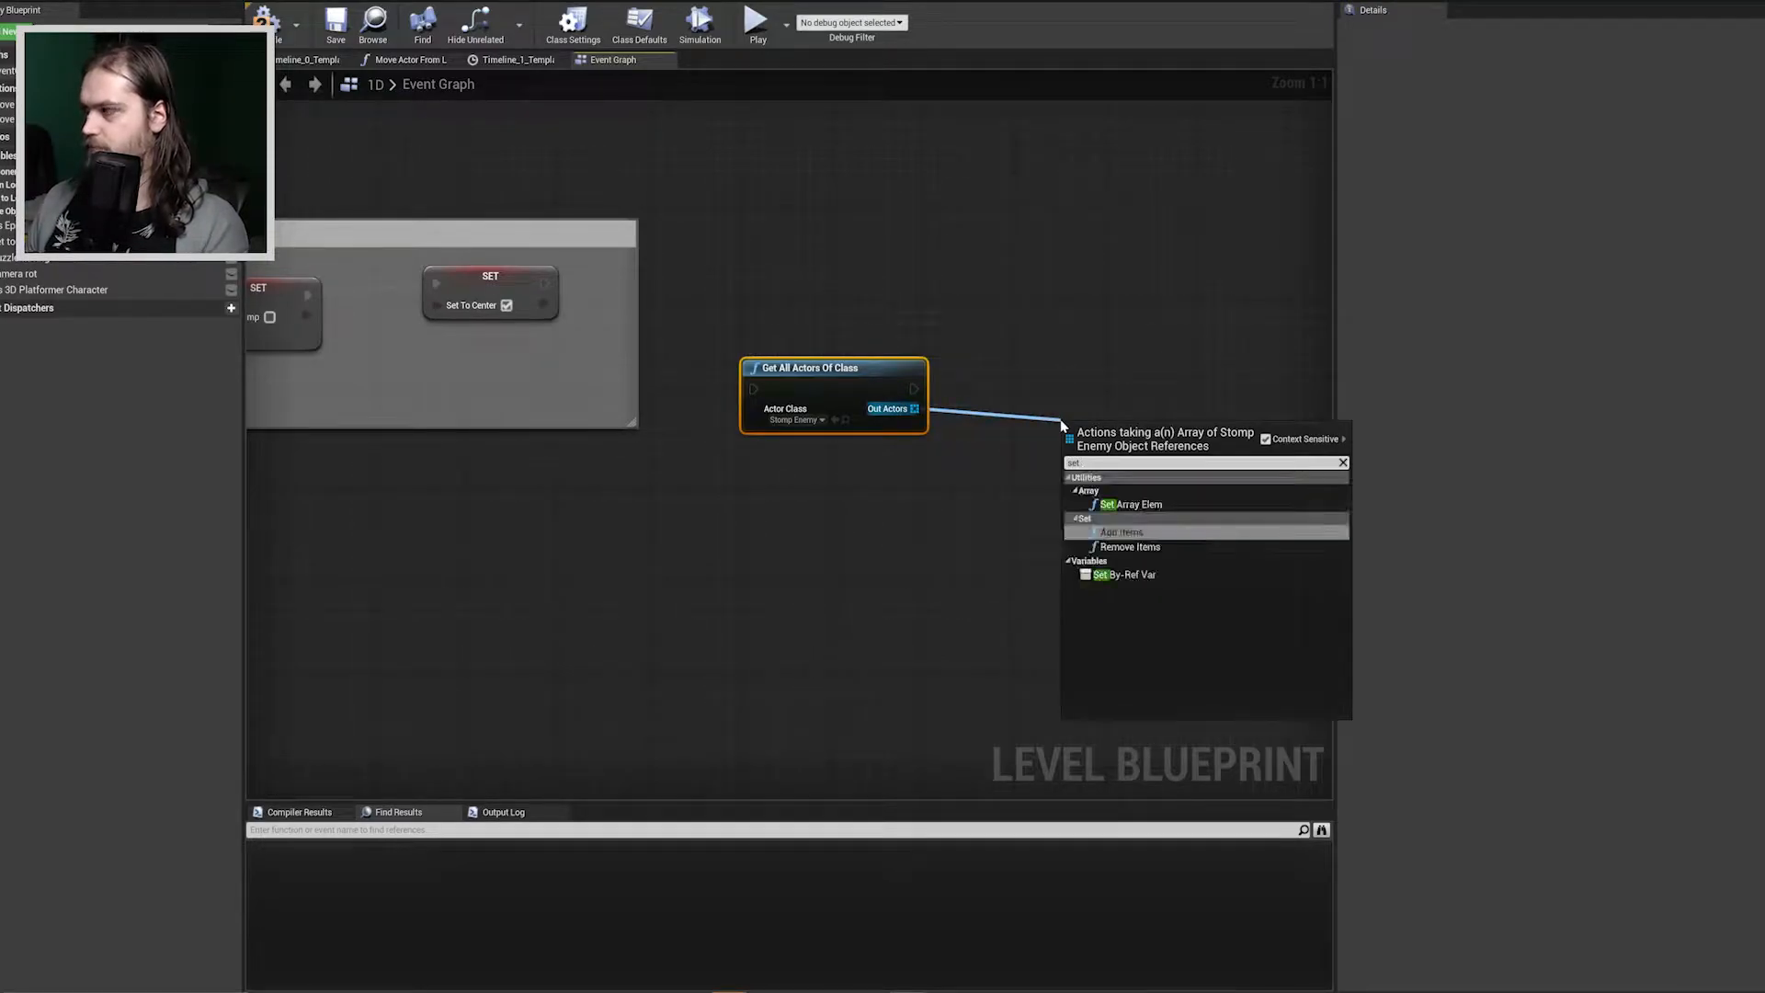
key(BackSpace)
key(BackSpace)
key(BackSpace)
key(BackSpace)
text(mes)
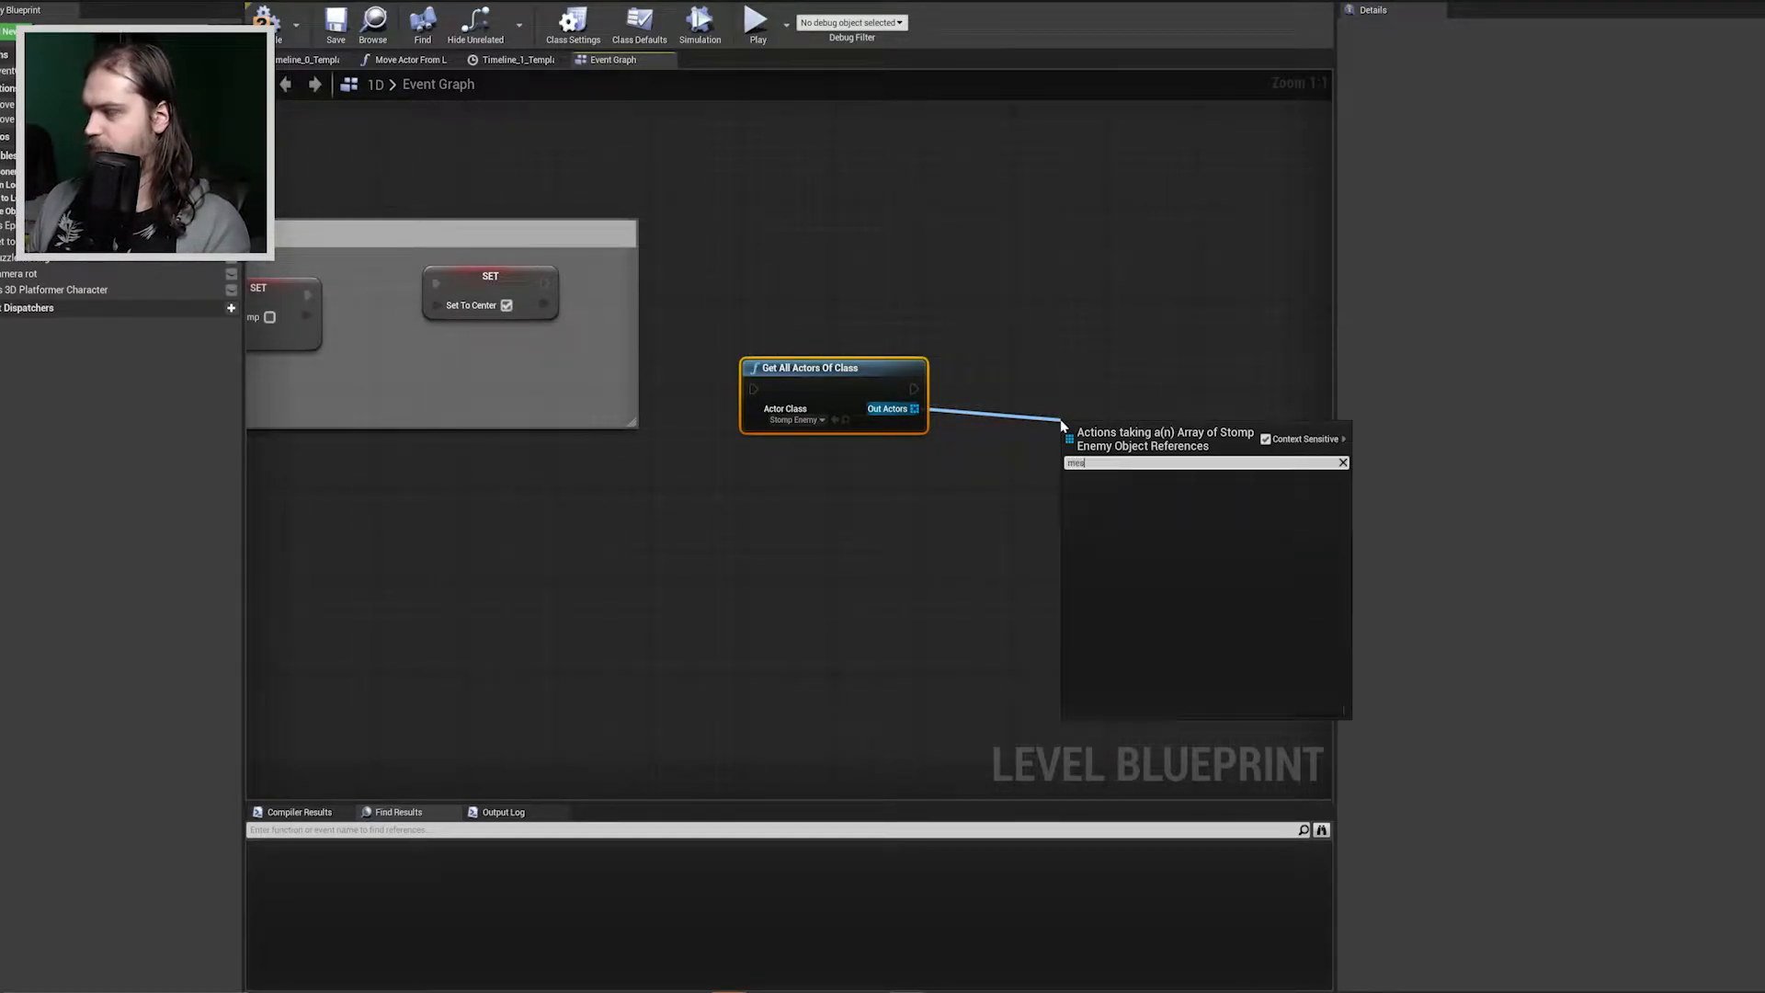
key(BackSpace)
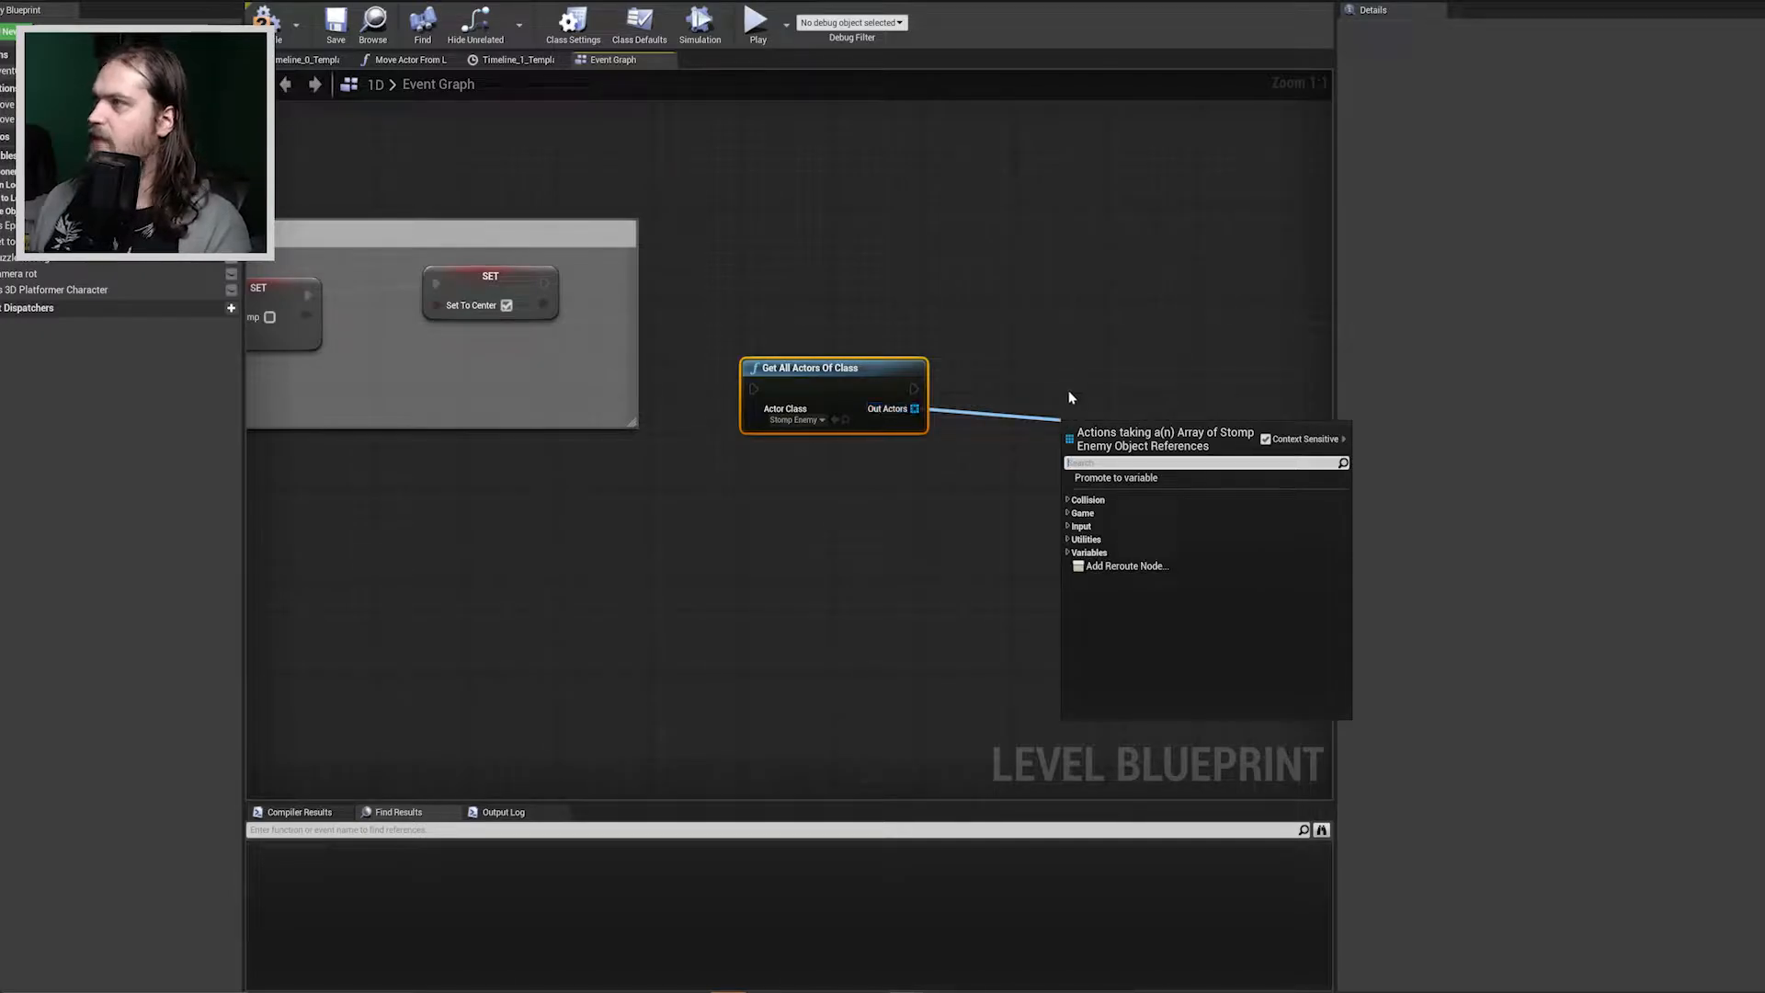
click(1067, 393)
click(916, 416)
key(Delete)
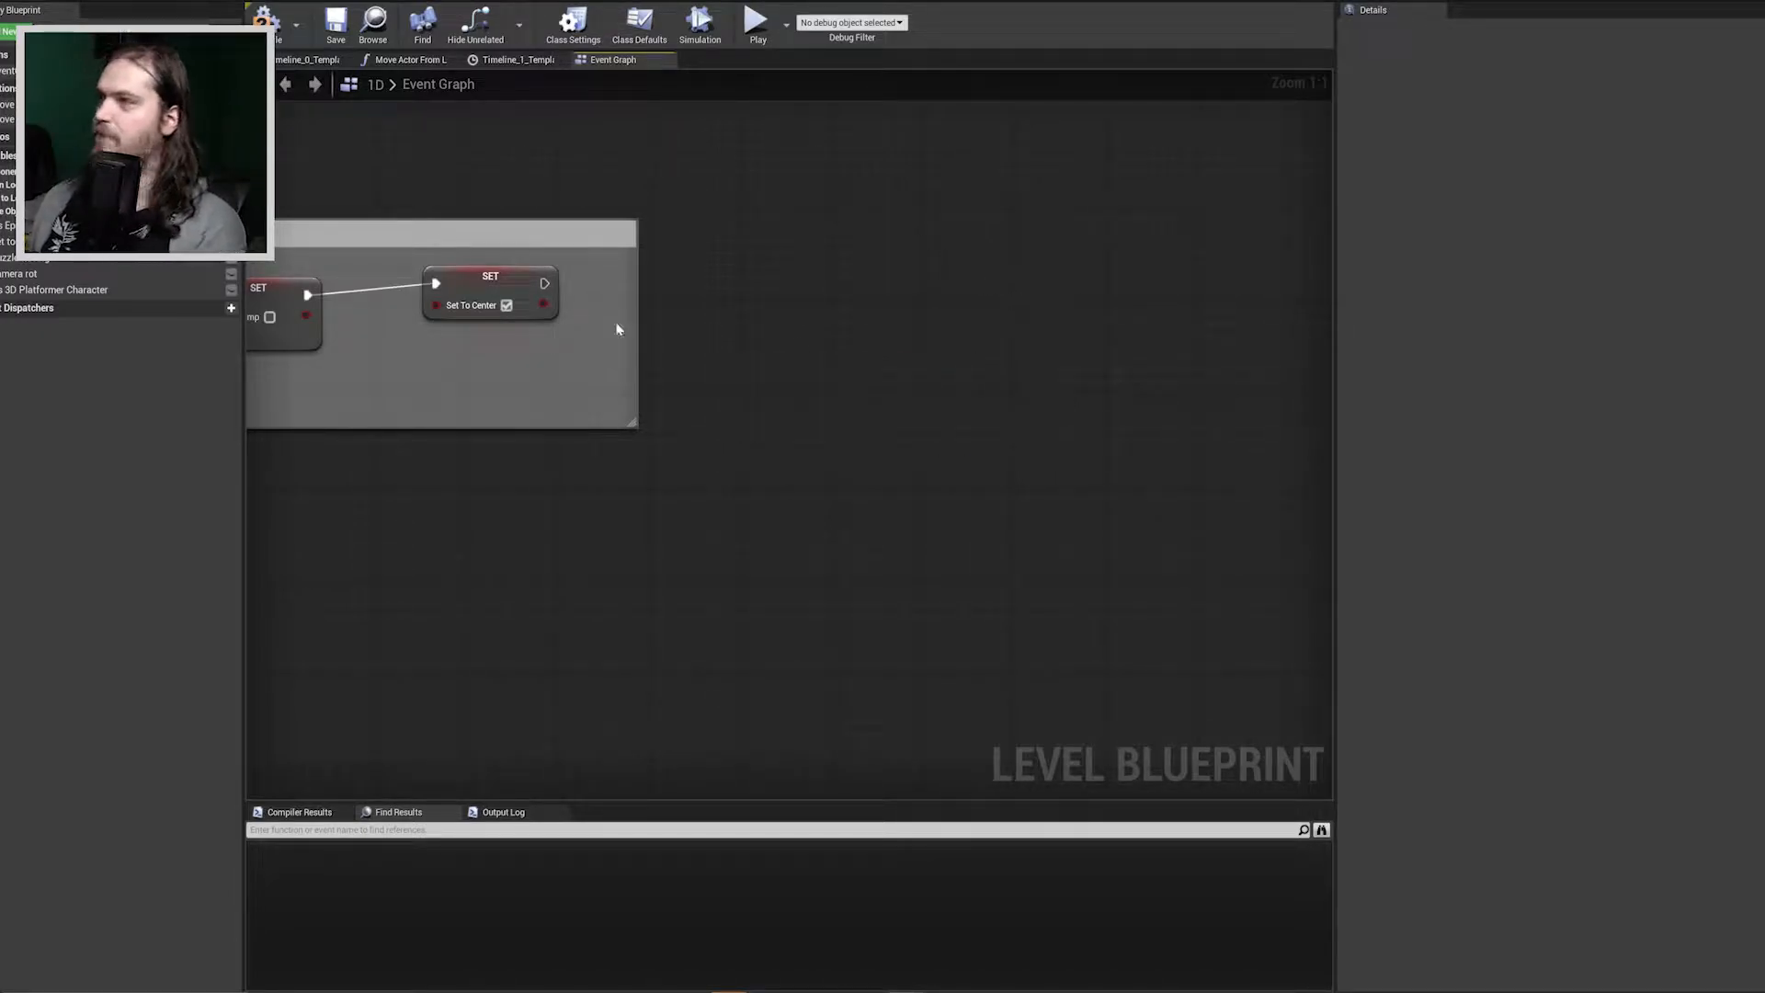
Switch to the 3D_platformer_Character blueprint, show its viewport and open the player's player_char_idle skeletal mesh.
click(284, 36)
click(696, 2)
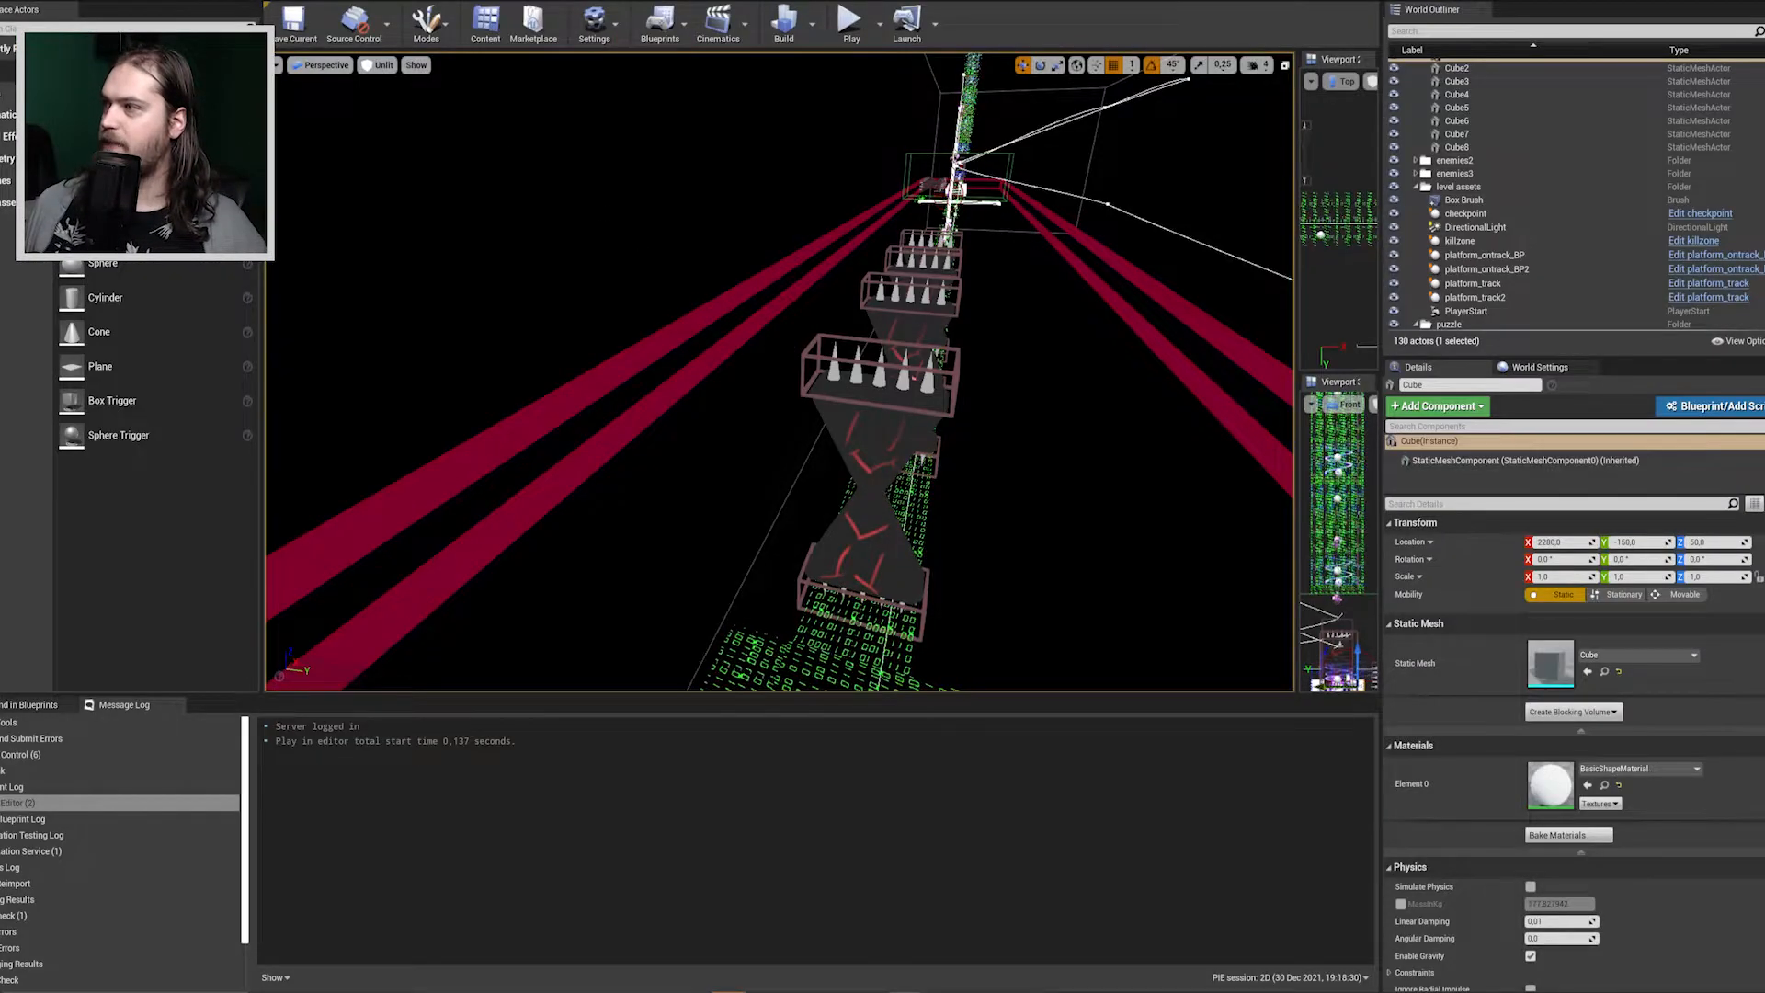
right_drag(793, 339, 437, 348)
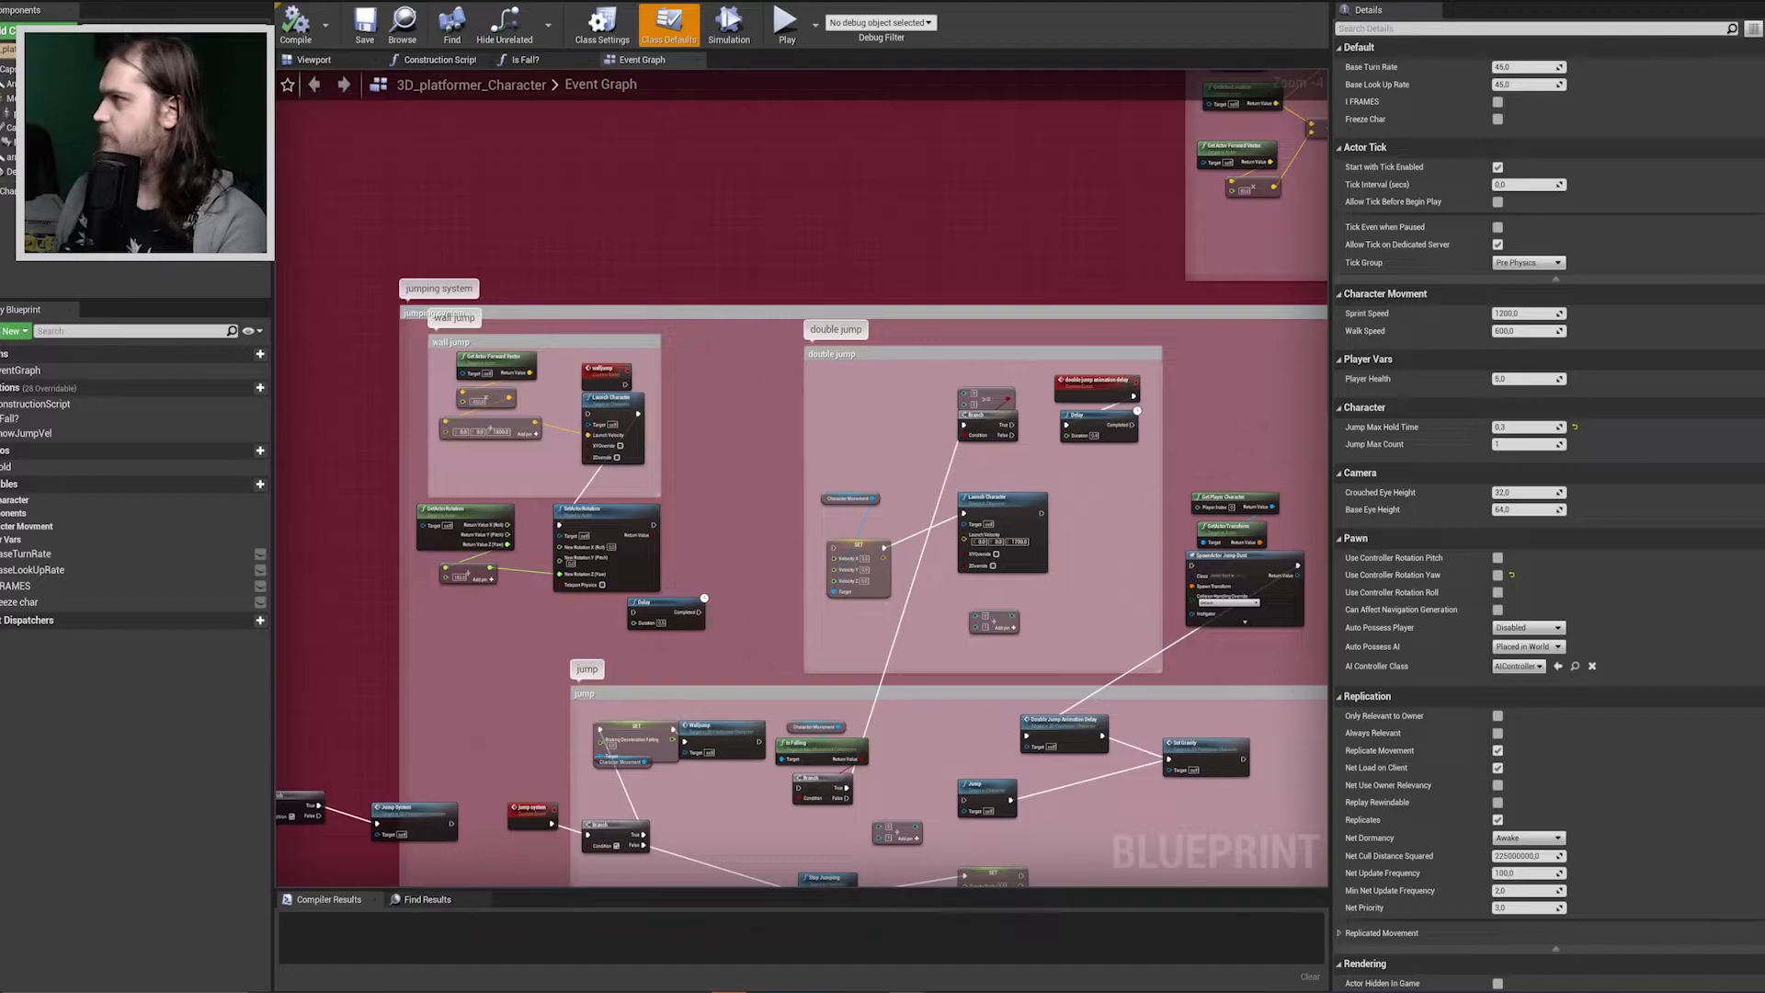
click(314, 59)
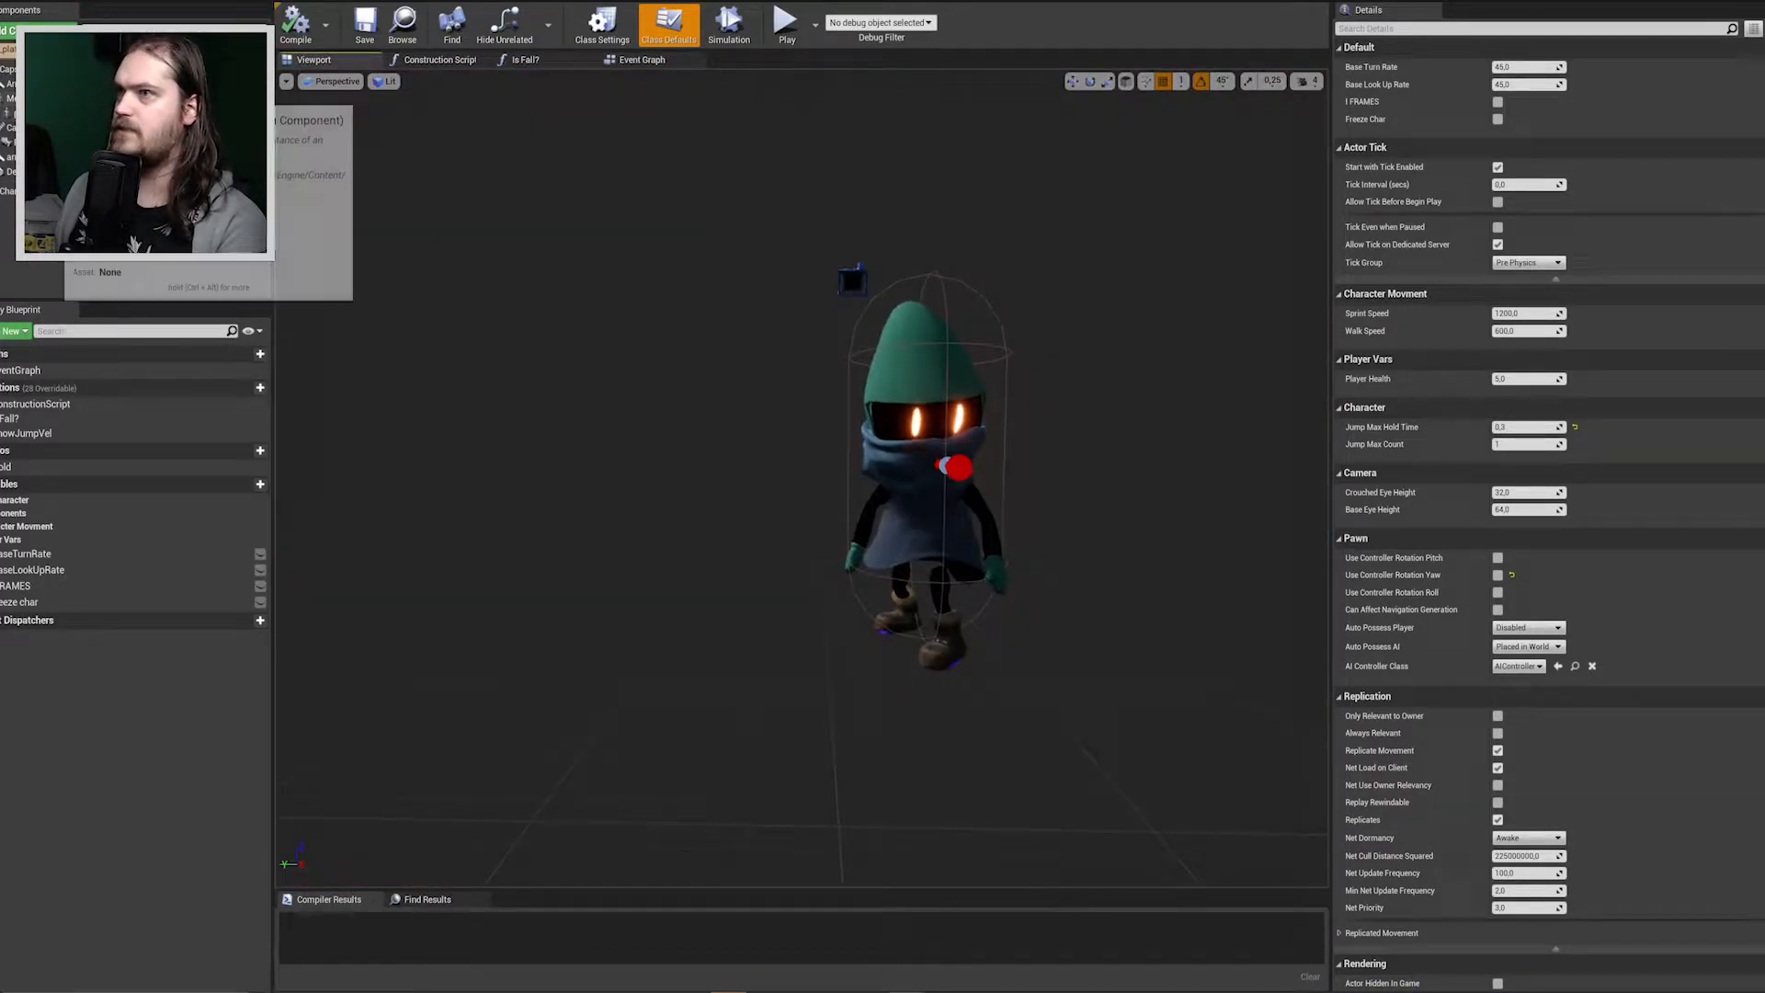
click(57, 114)
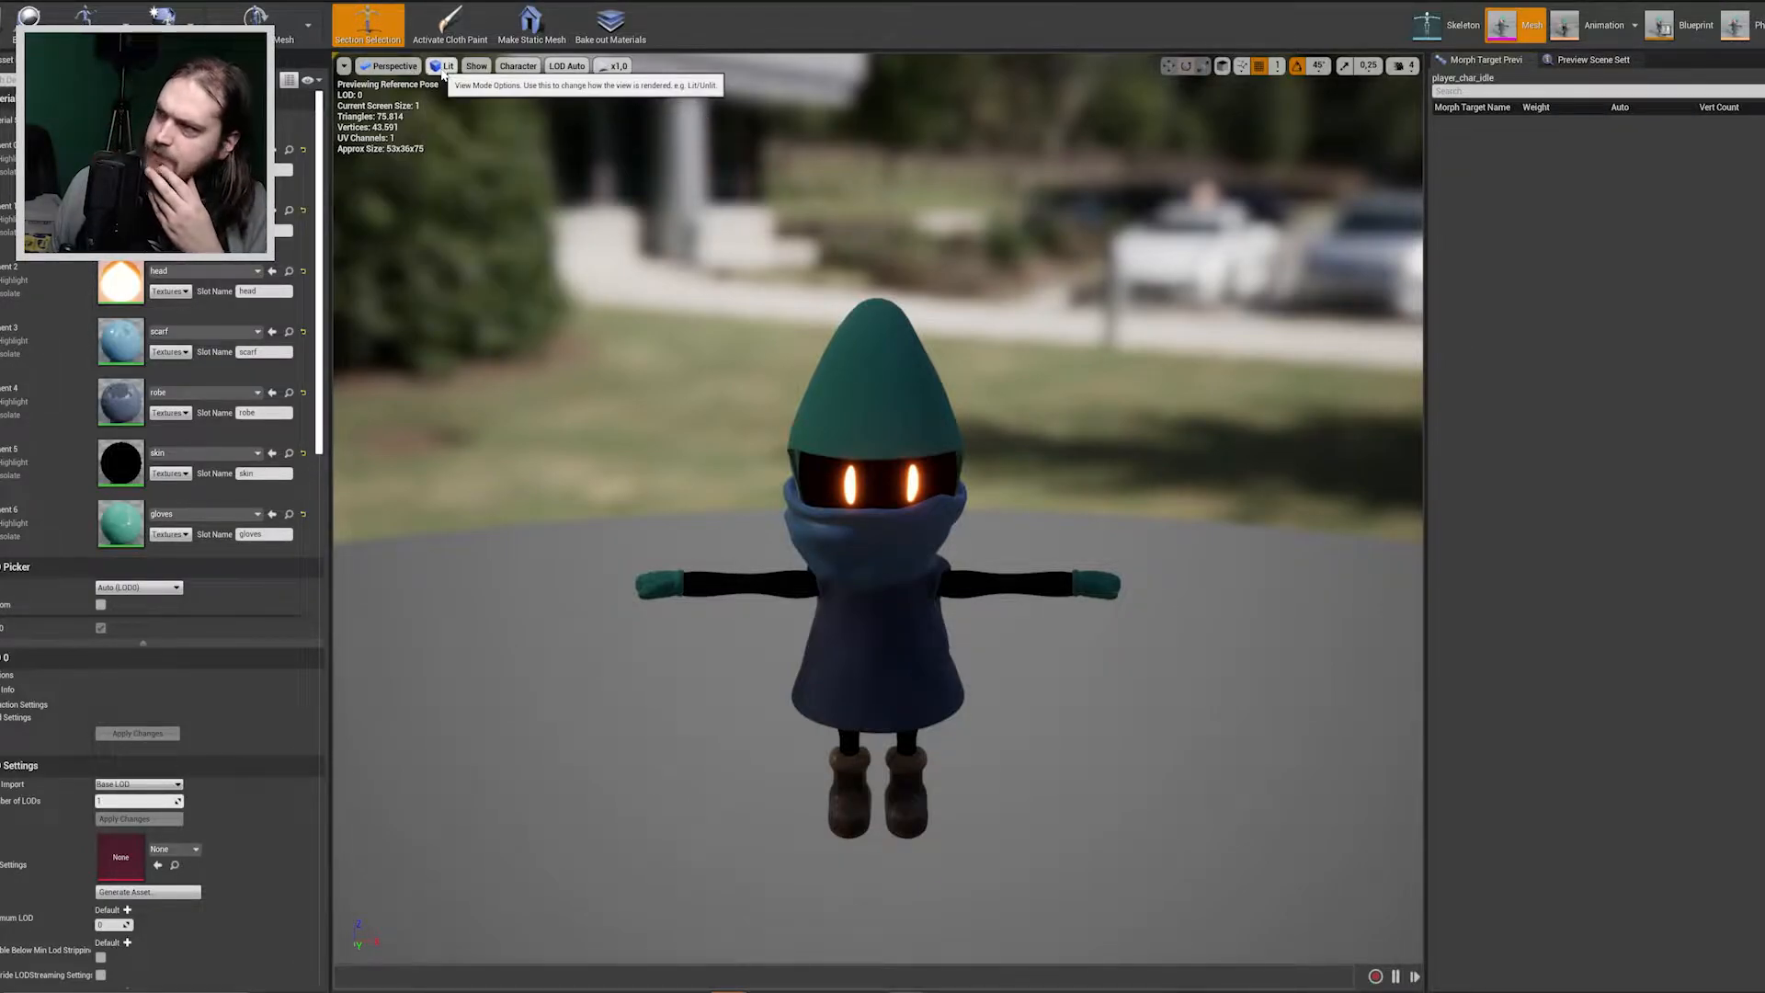
Display the character mesh in Brush Wireframe mode and examine the robe, arms, legs and boots.
click(442, 66)
click(502, 140)
right_drag(878, 515, 873, 372)
key(w)
key(s)
key(w)
key(s)
right_drag(946, 708, 1038, 697)
key(s)
key(w)
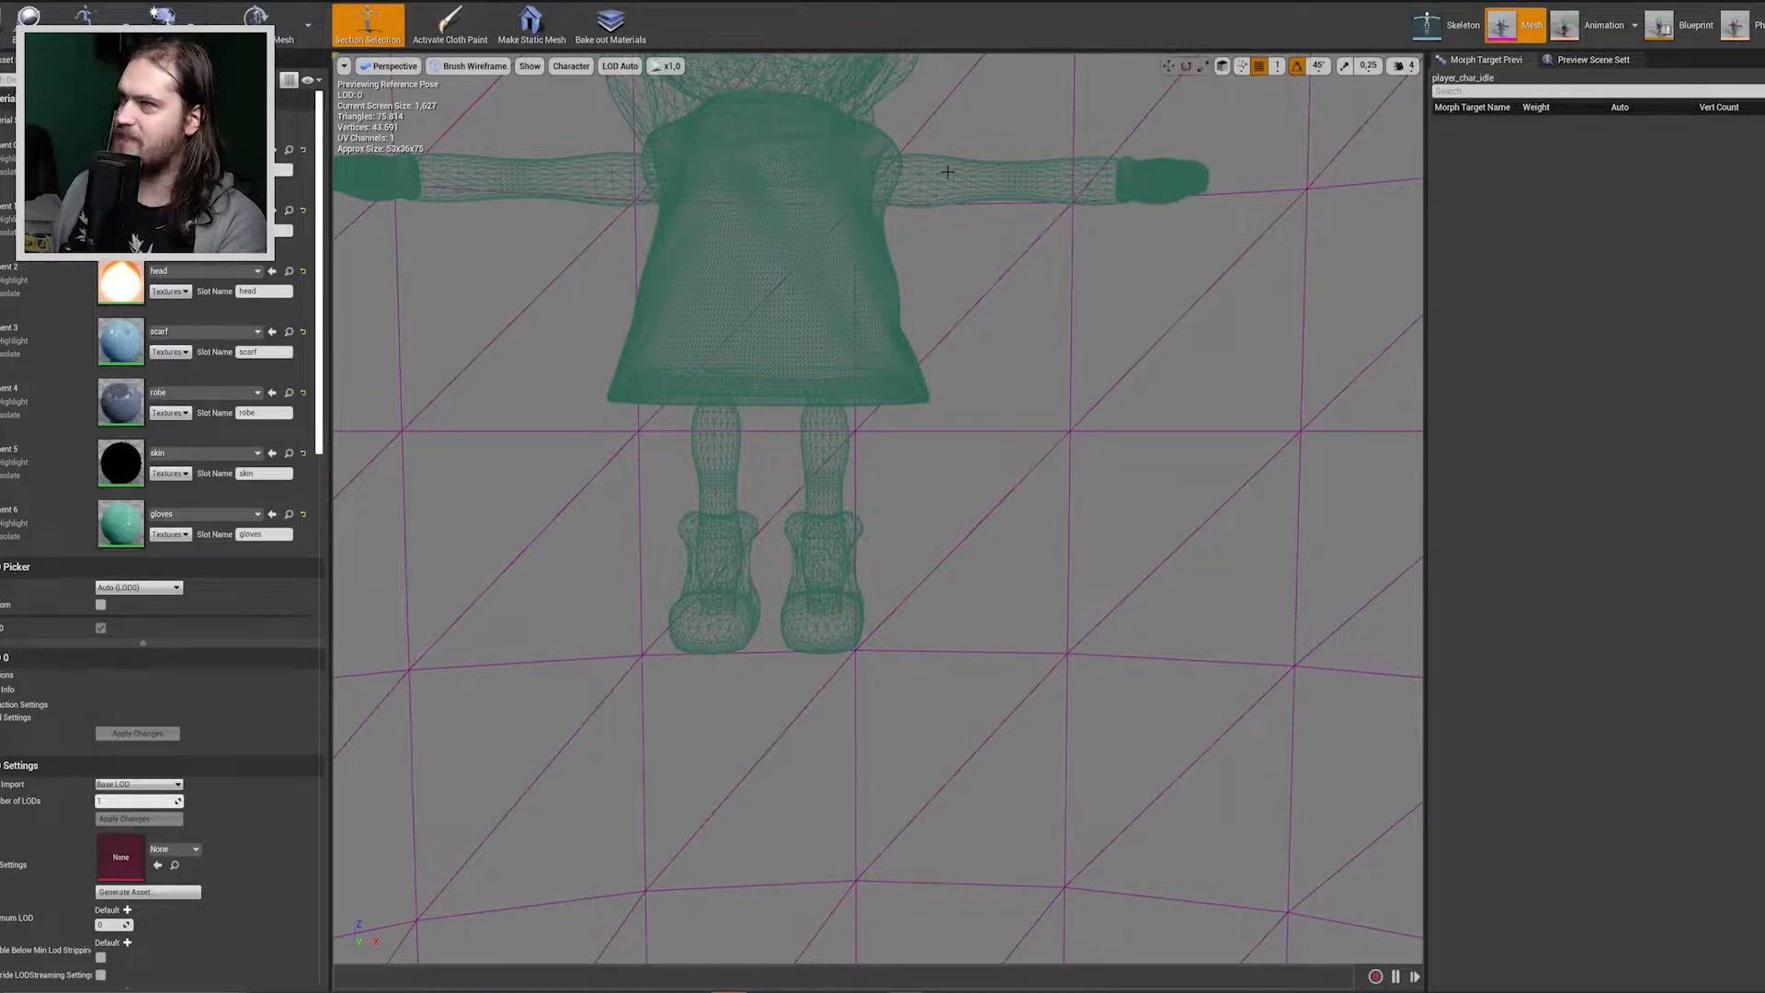
Examine the wireframe density of the character's hat, head, scarf and robe from several sides.
right_drag(930, 266, 1730, 261)
key(w)
key(w)
right_drag(834, 487, 834, 526)
key(s)
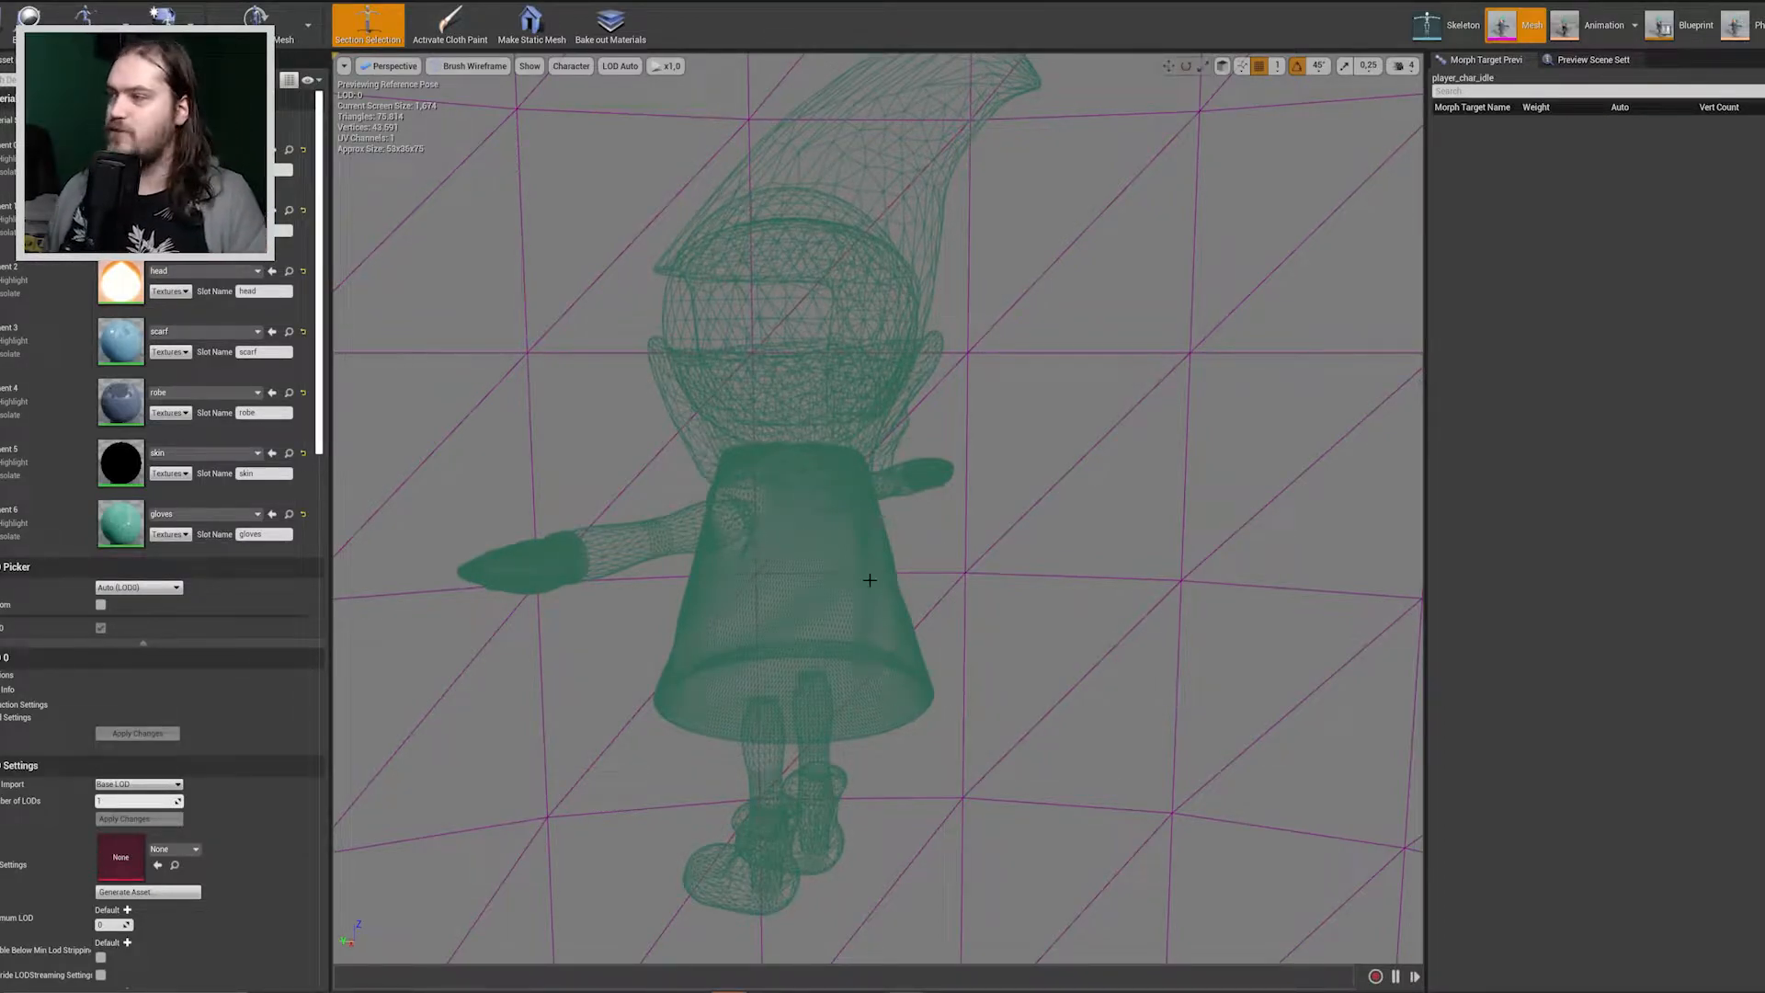
key(a)
right_drag(869, 580, 749, 676)
key(w)
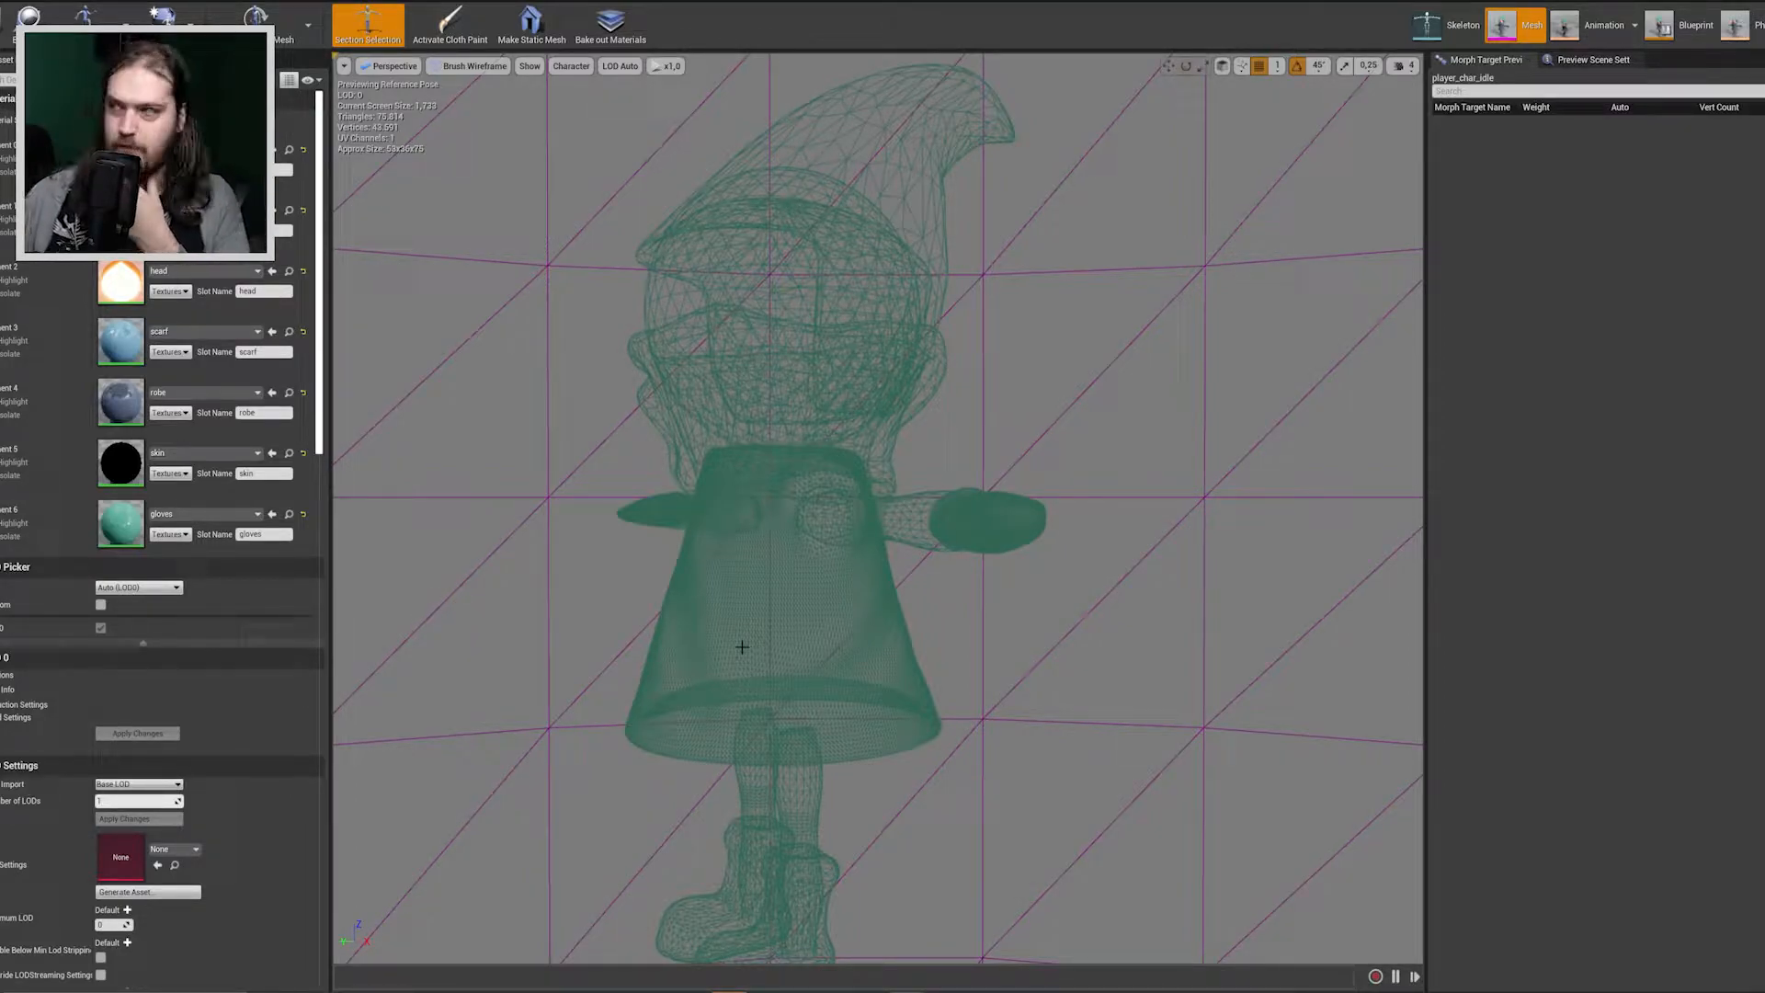
right_drag(717, 514, 678, 522)
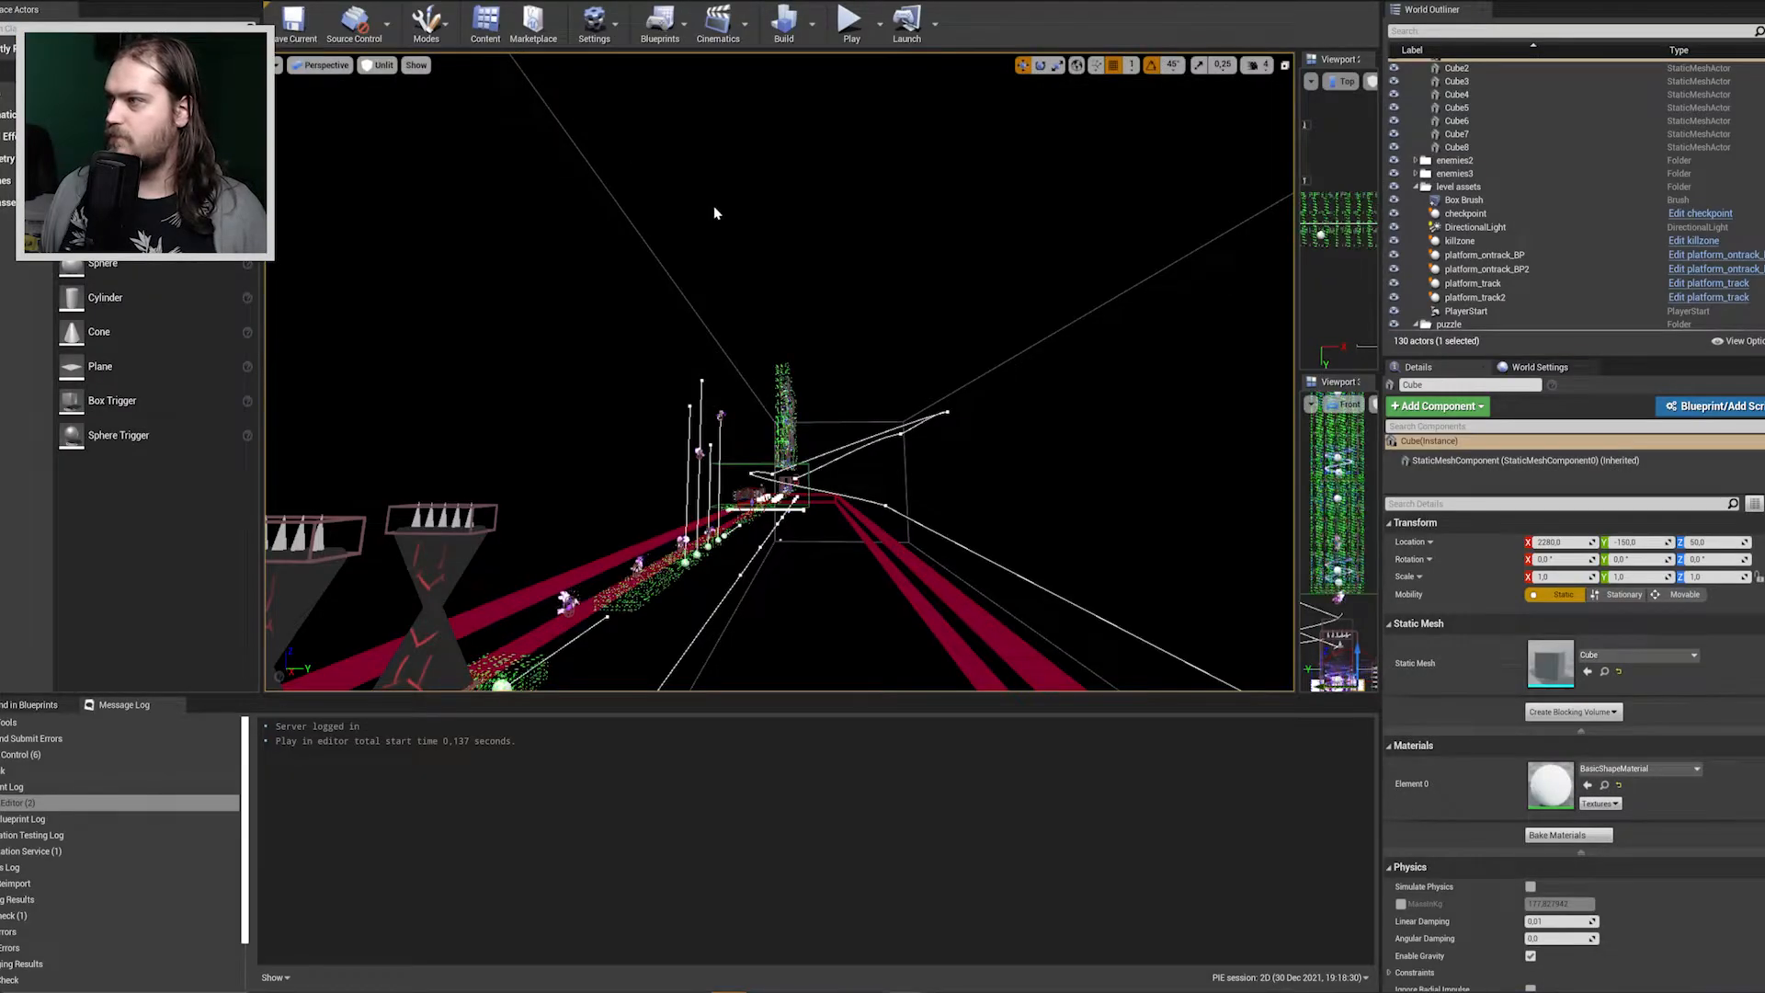
Return to the 1D level and look over the starting platform with its camera, player start and enemies.
right_drag(717, 214, 290, 235)
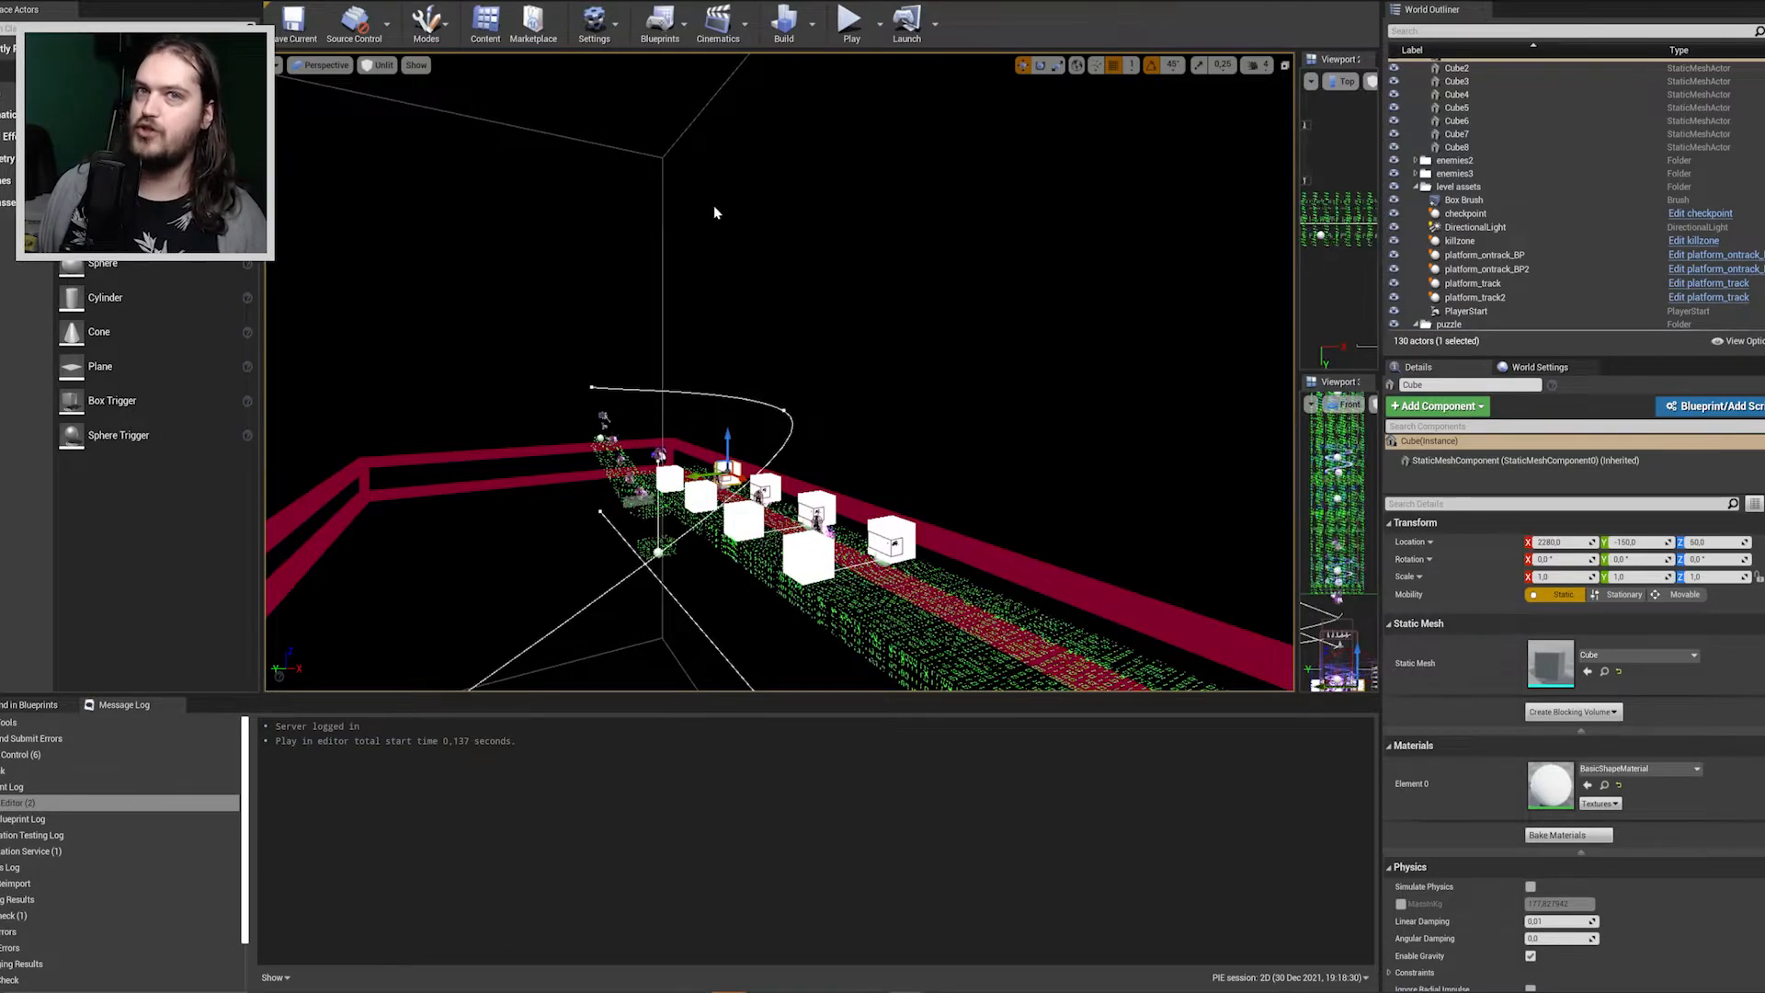
mouse_move(931, 347)
right_down()
mouse_move(956, 314)
mouse_move(984, 320)
mouse_move(928, 339)
right_up()
key(w)
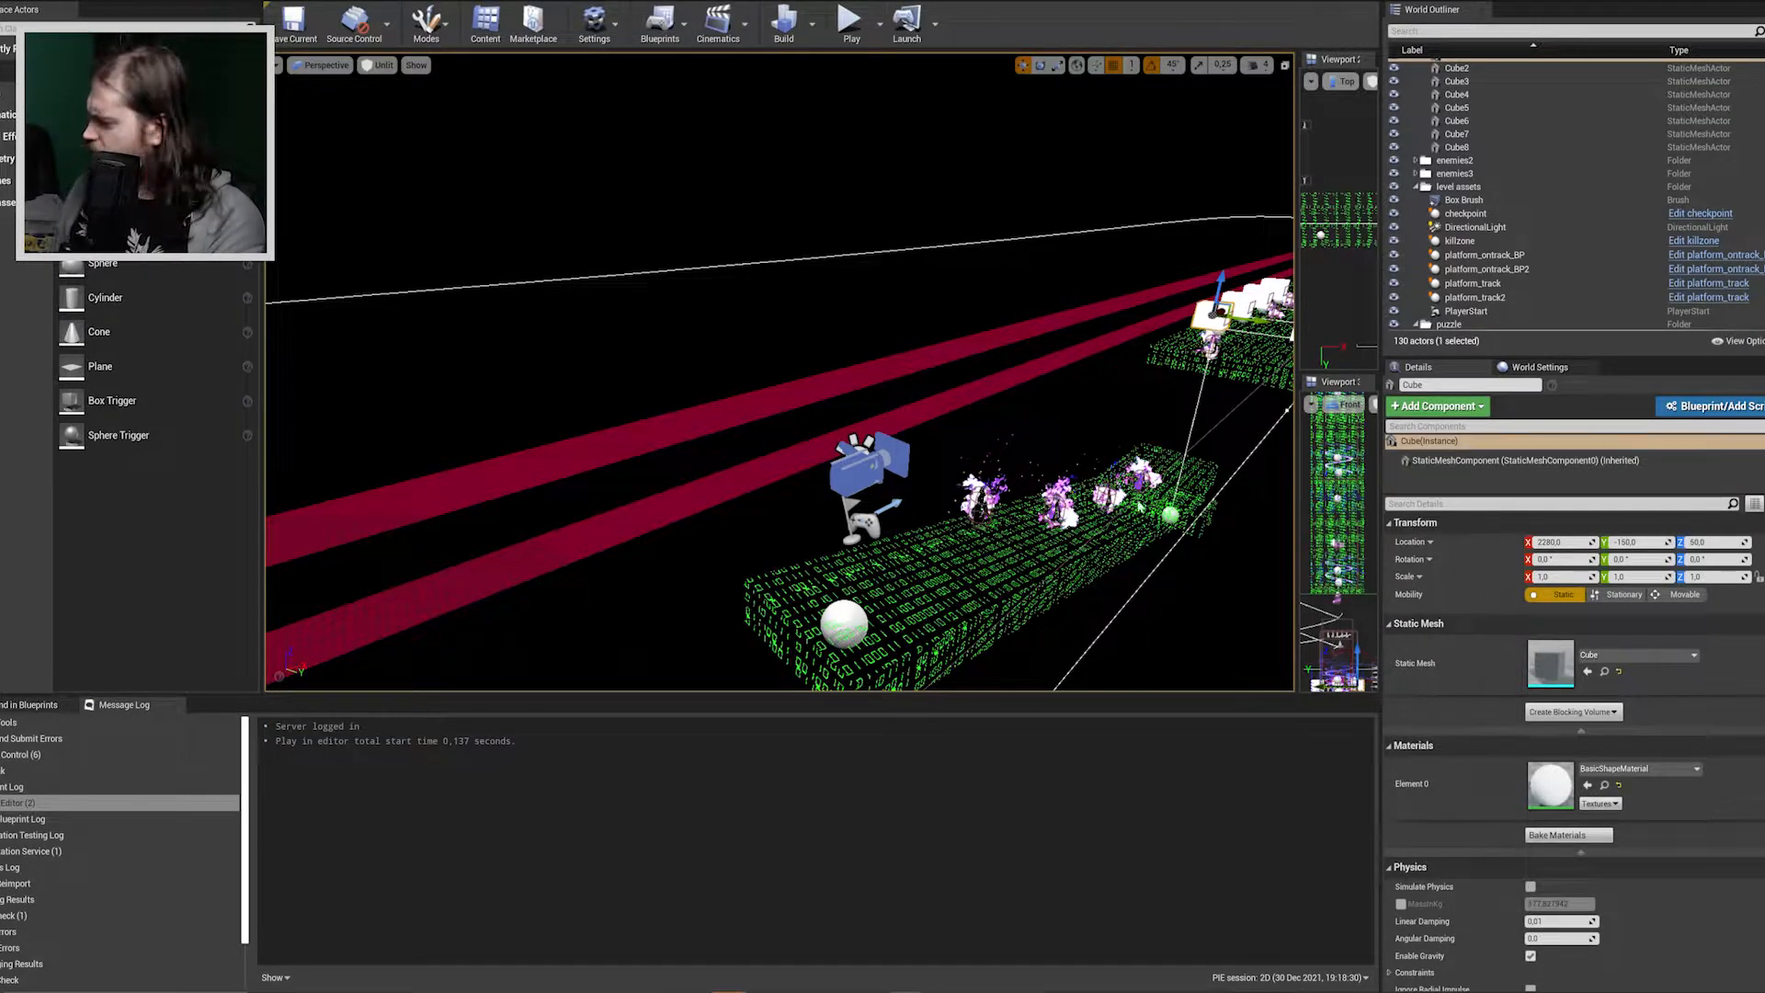
key(Escape)
Move to the long blue platform in editing_lvl and start a playtest from that spot.
right_drag(780, 372, 1108, 507)
click(662, 294)
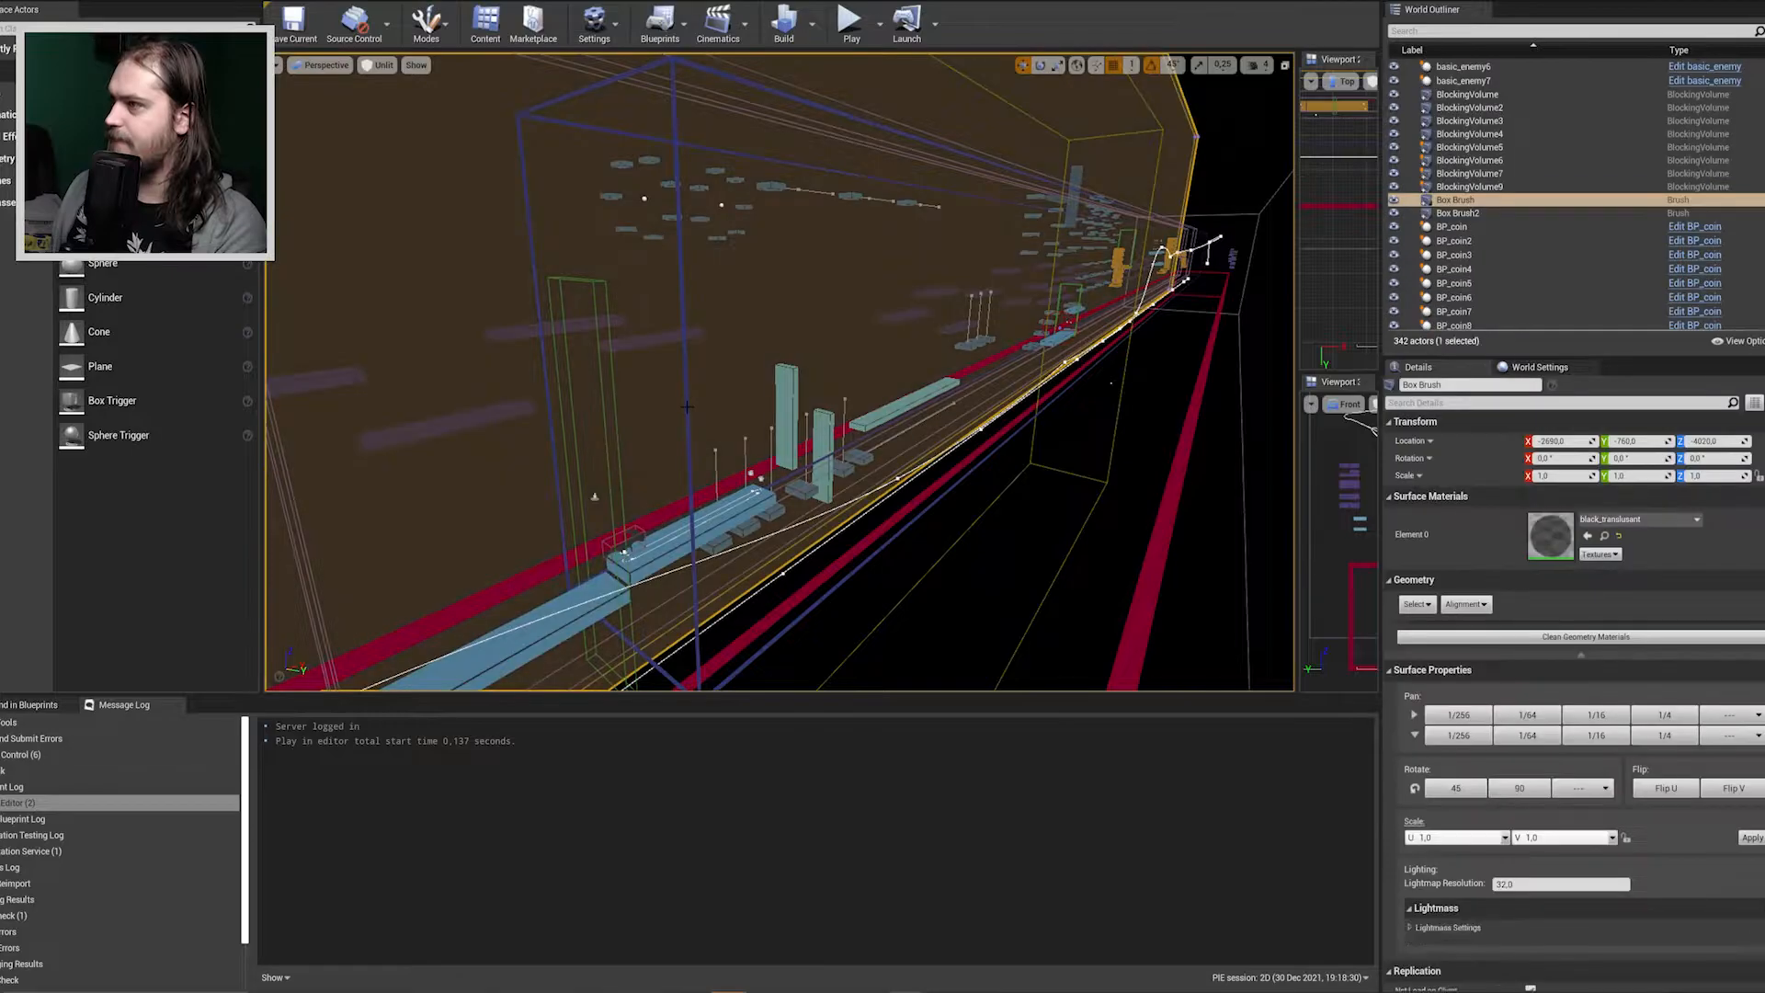
click(678, 295)
mouse_move(679, 294)
right_down()
mouse_move(598, 340)
mouse_move(542, 340)
right_up()
key(w)
mouse_move(642, 432)
right_down()
mouse_move(699, 418)
mouse_move(641, 432)
right_up()
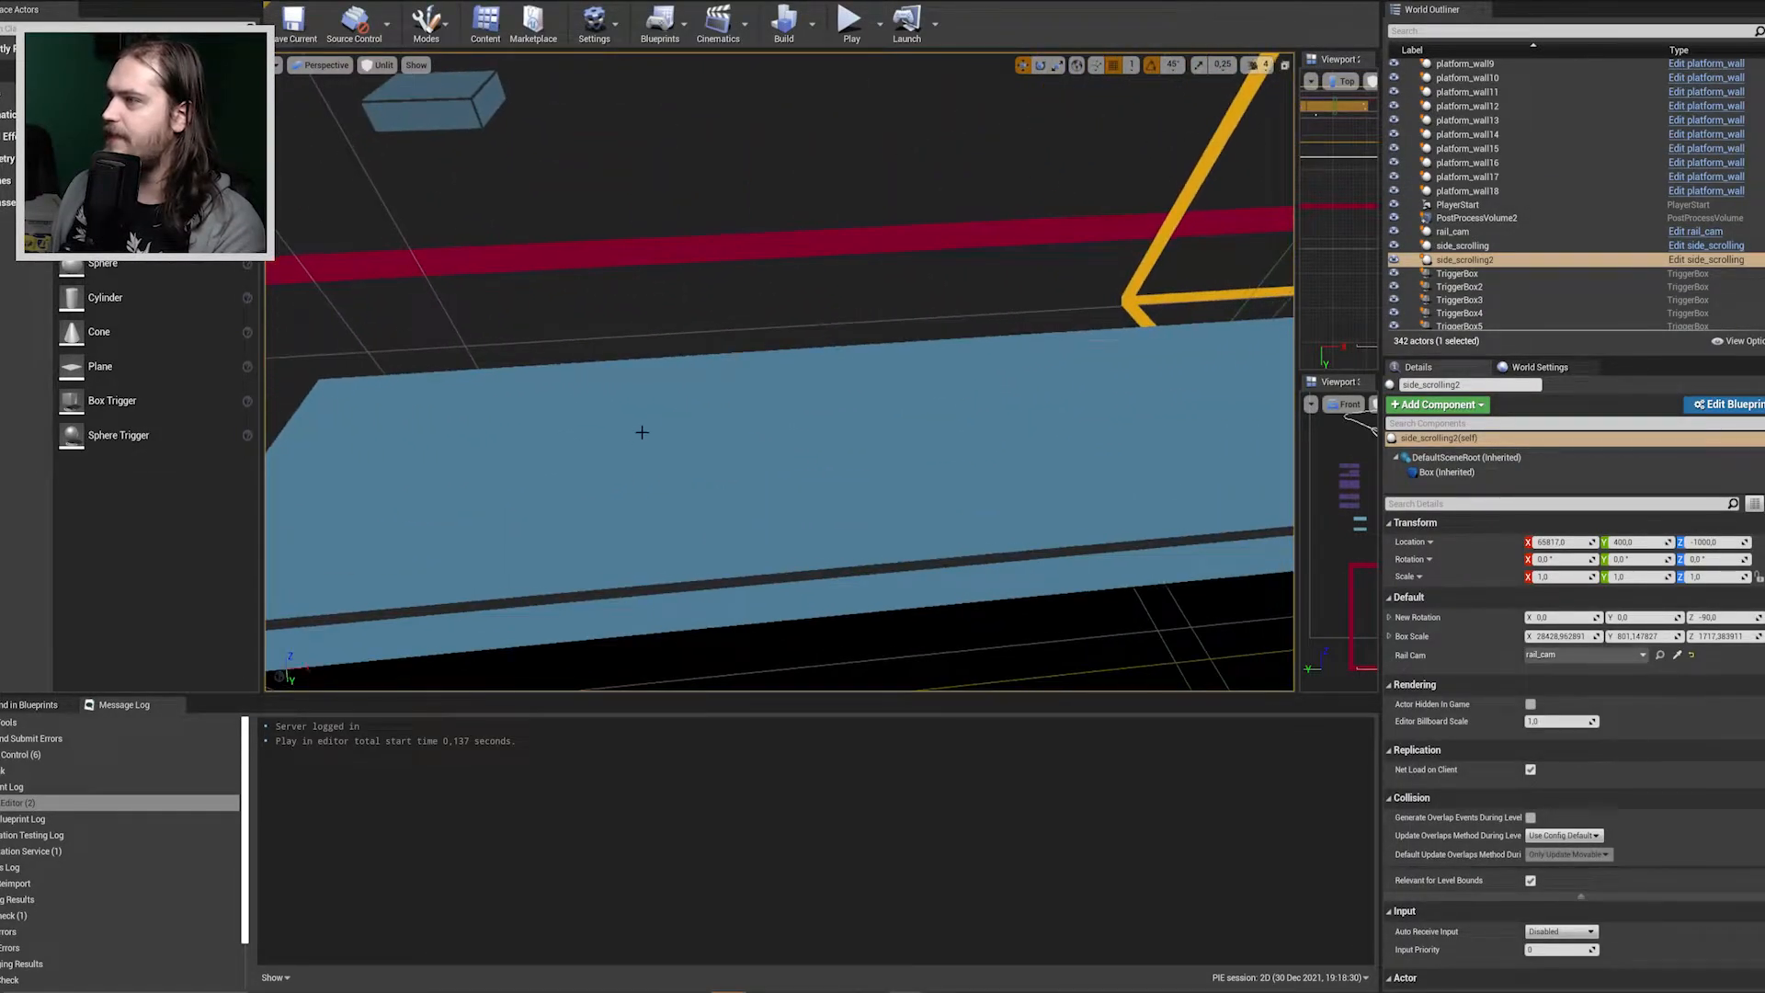
right_click(591, 451)
click(693, 910)
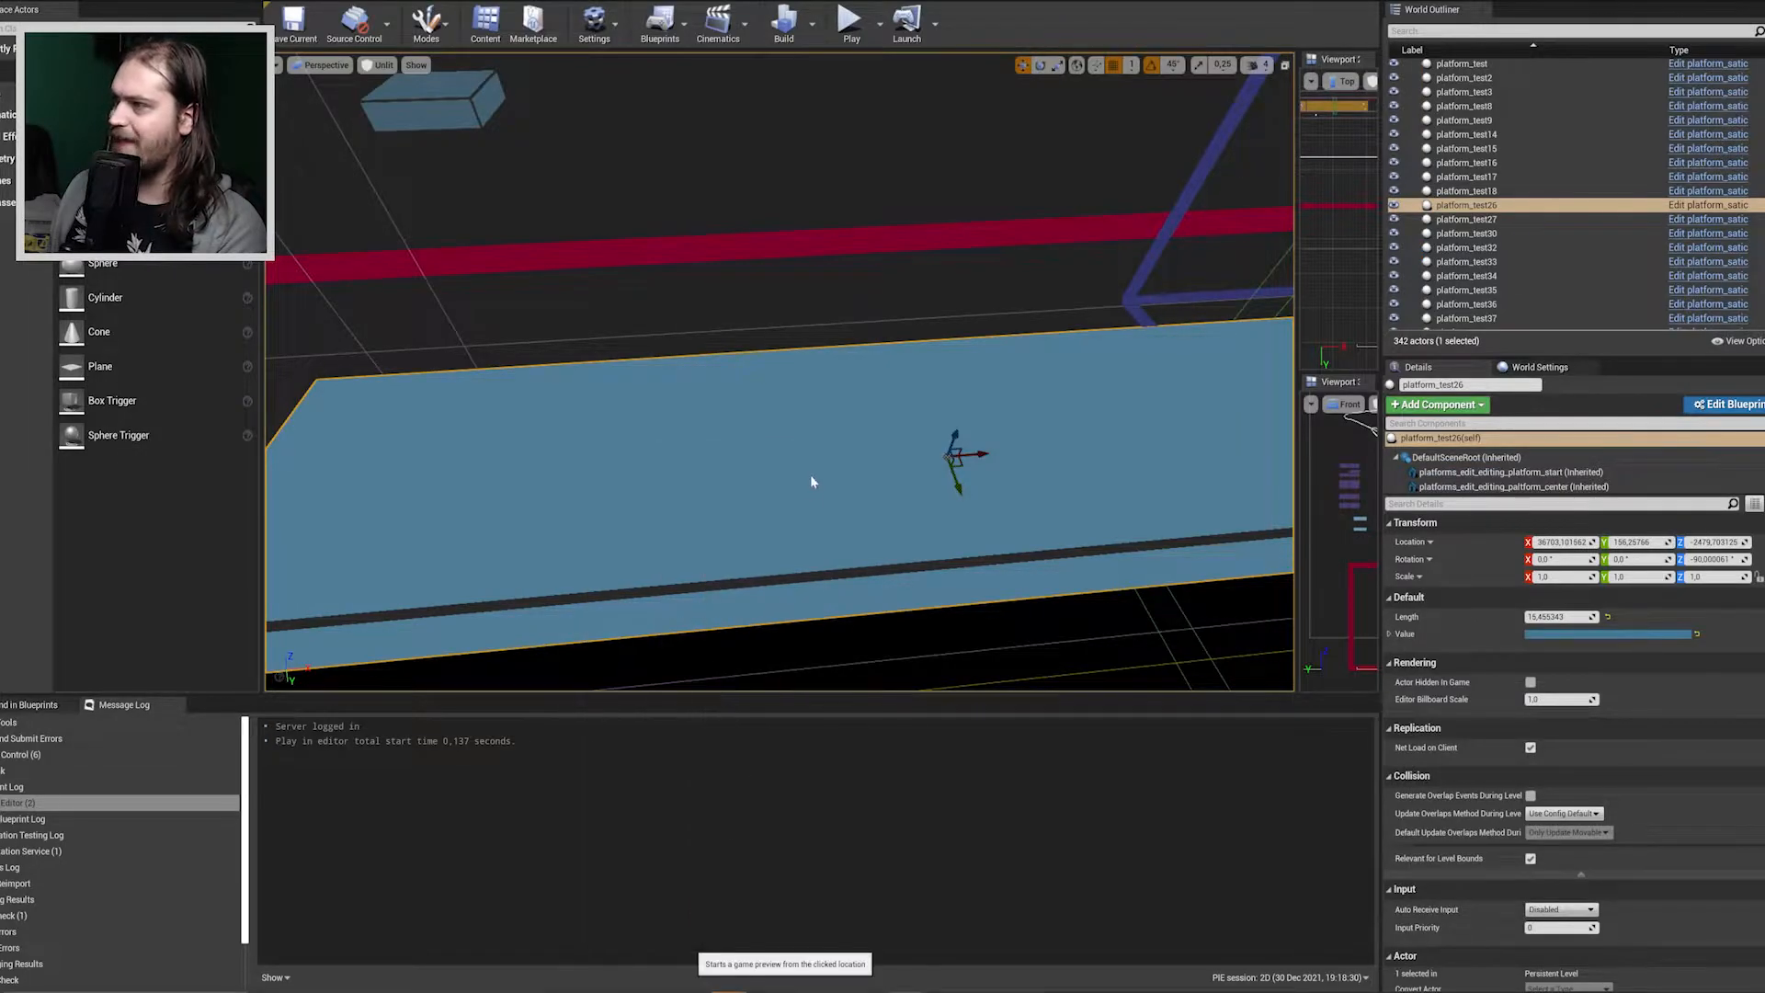
Walk the character back and forth on the long blue platform to try its movement directions.
key(w)
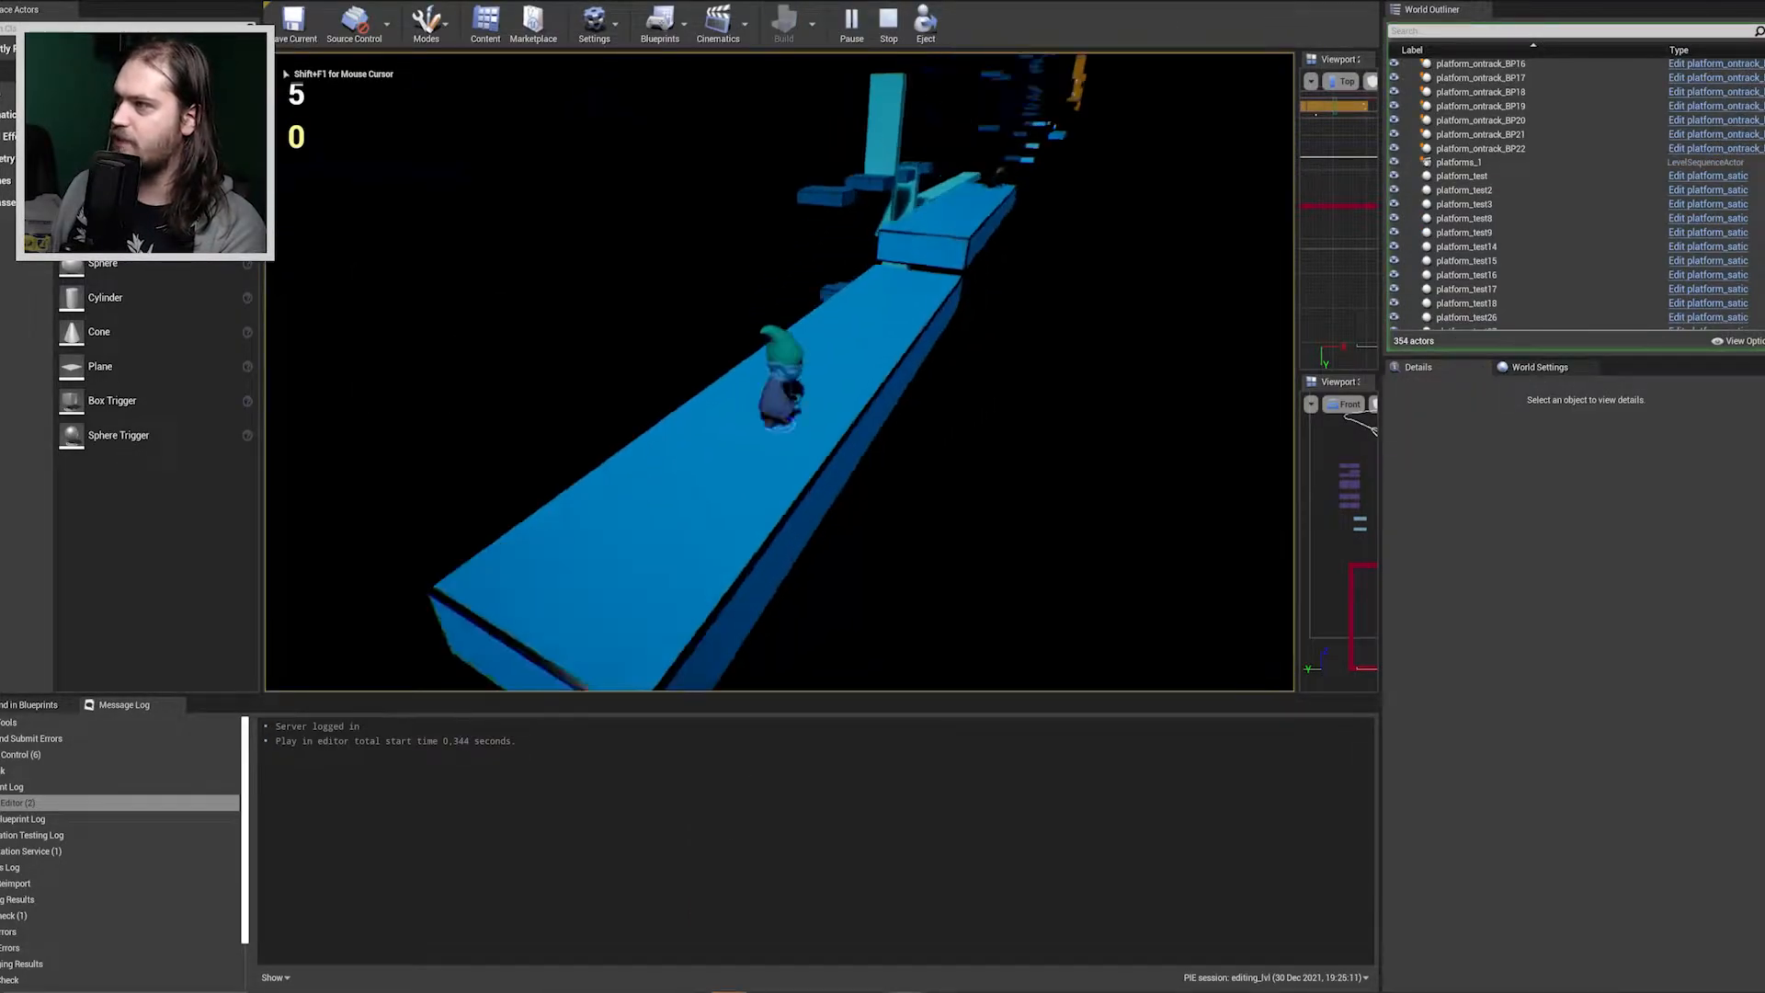
key(a)
key(d)
key(w)
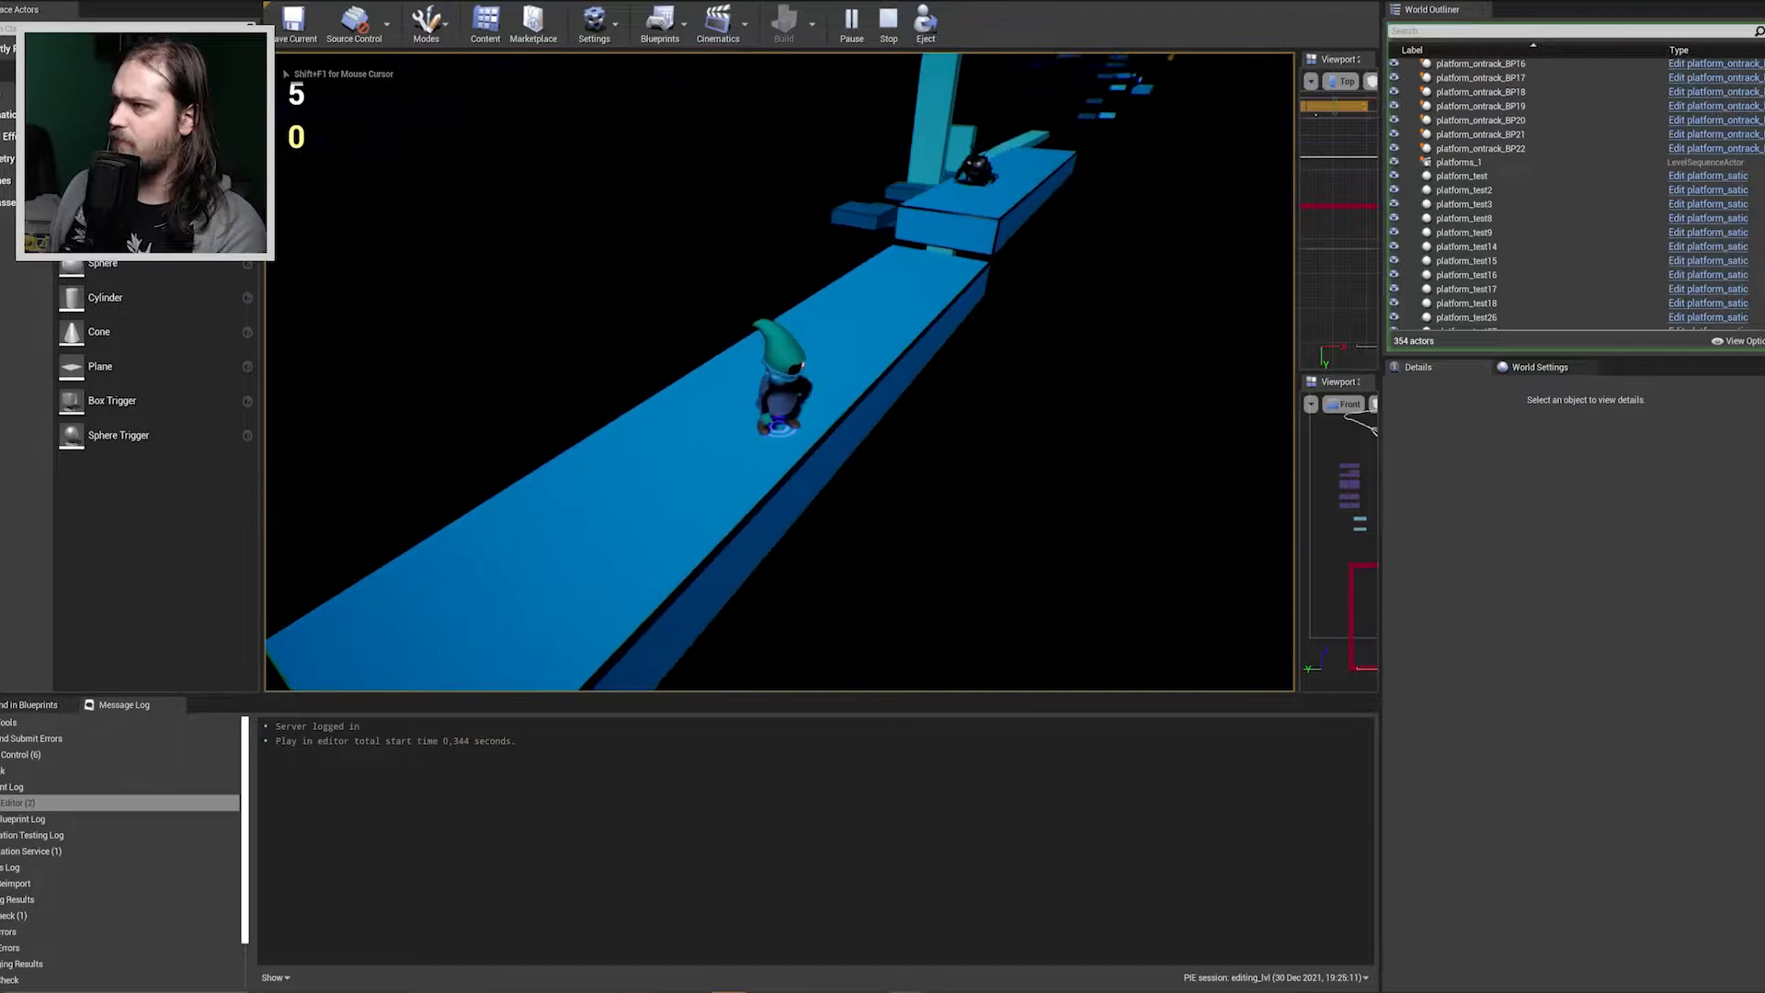
key(s)
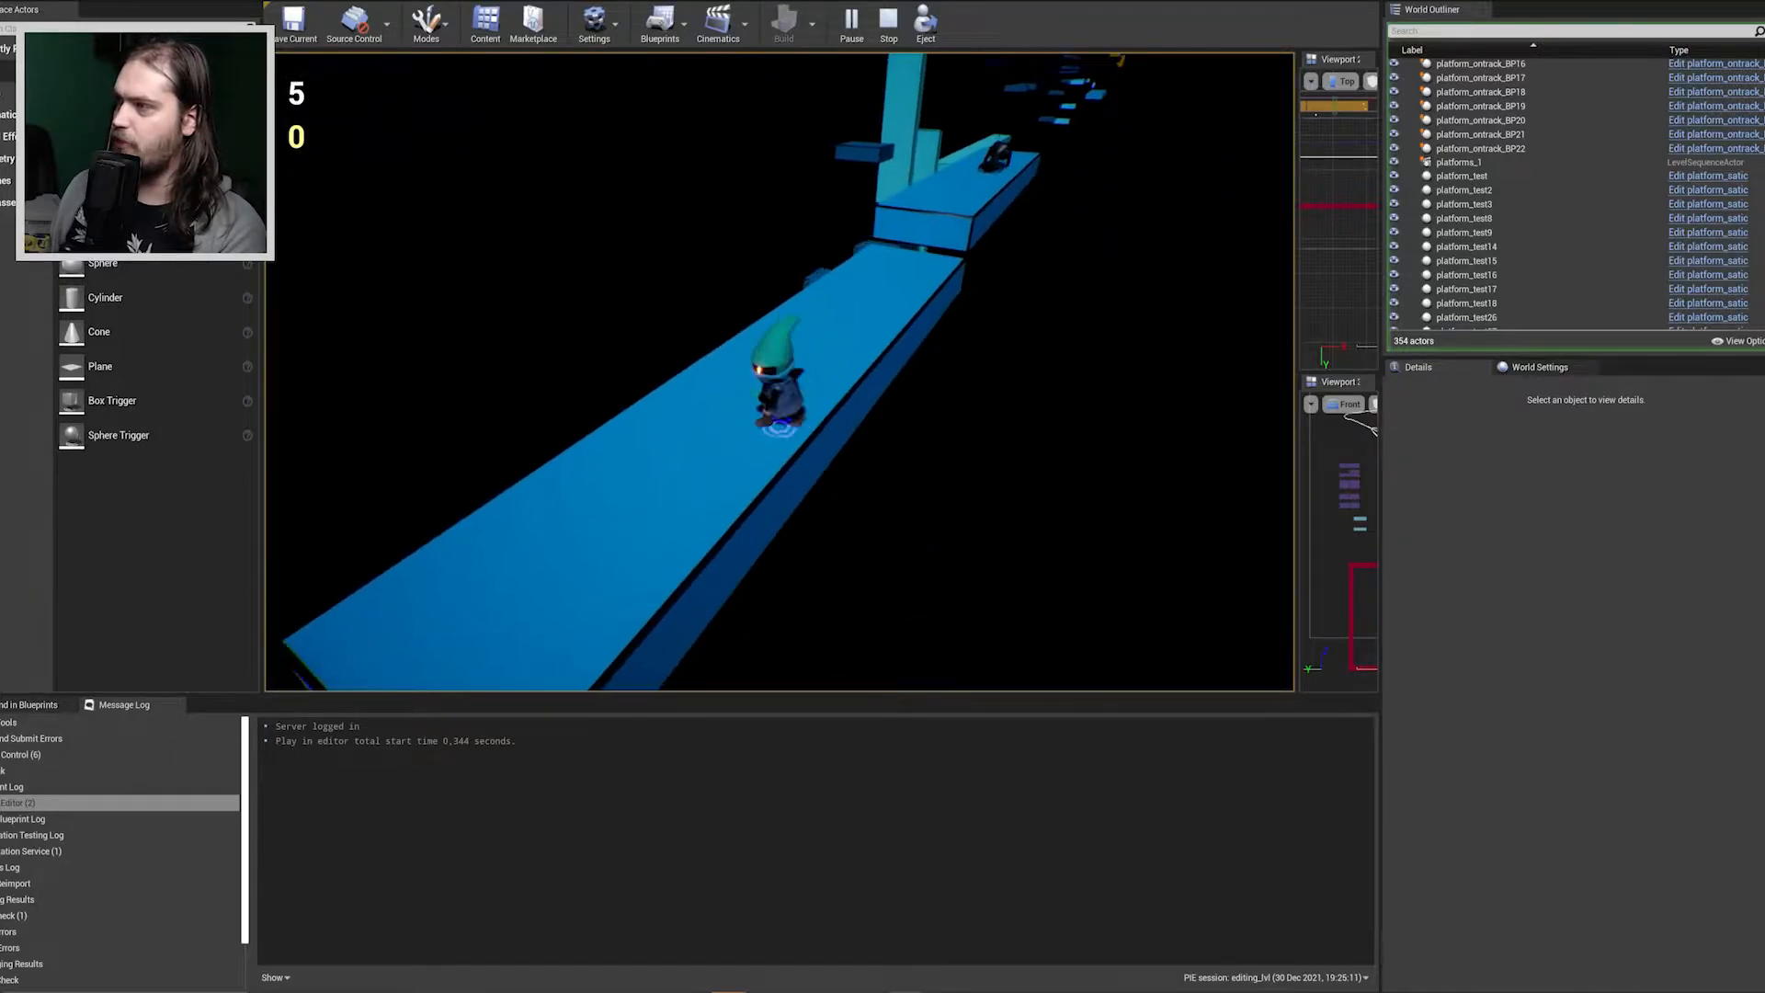
Run the character along the blue platform, jump onto the raised one and jump back at the enemy there.
key(d)
key(d)
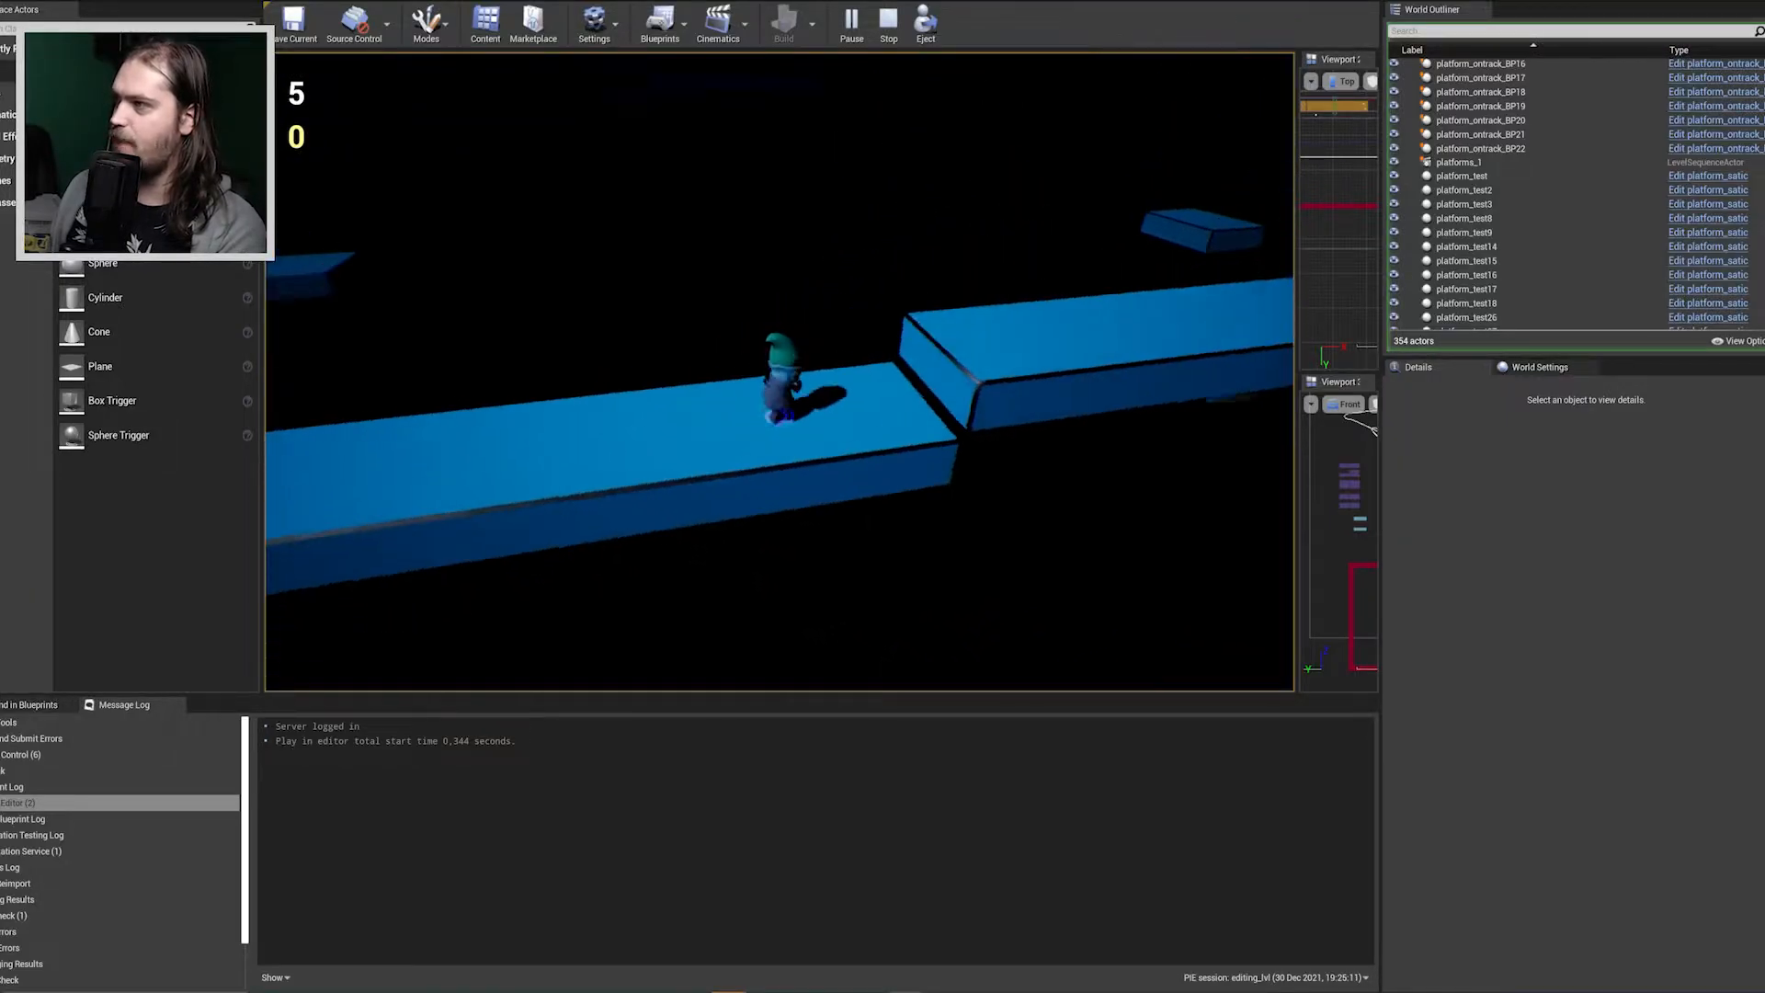
key(space)
key(space)
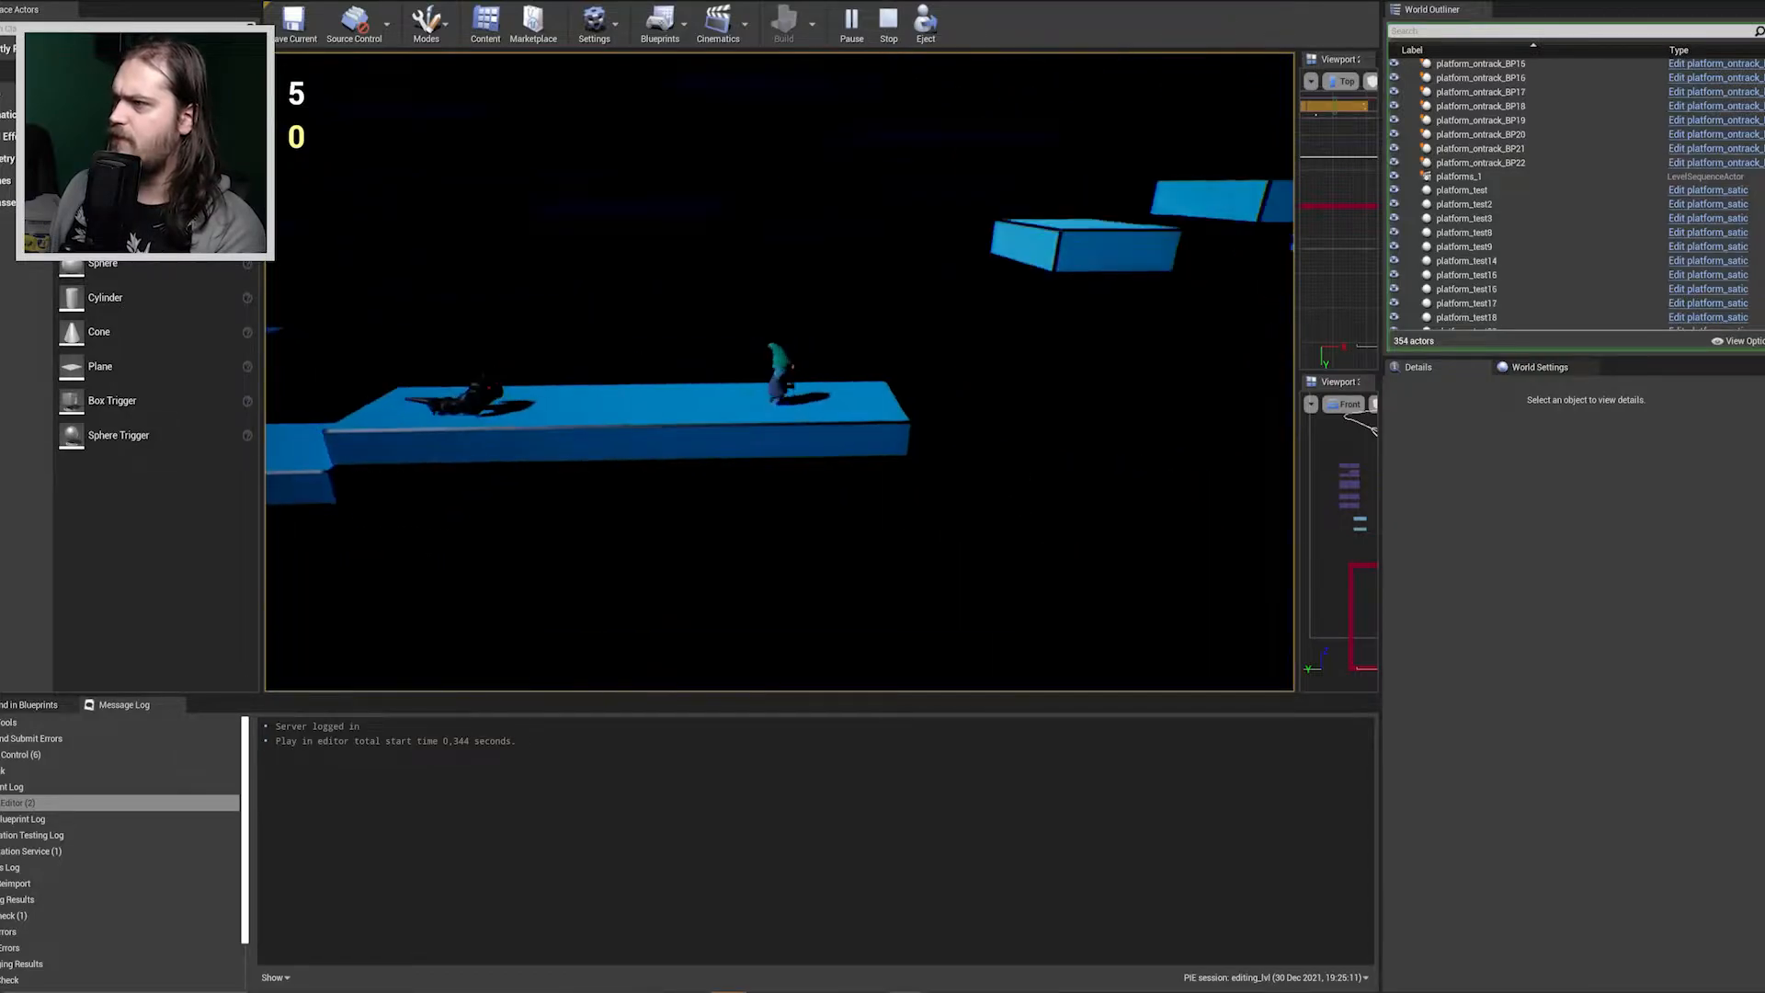
key(a)
key(space)
key(d)
key(space)
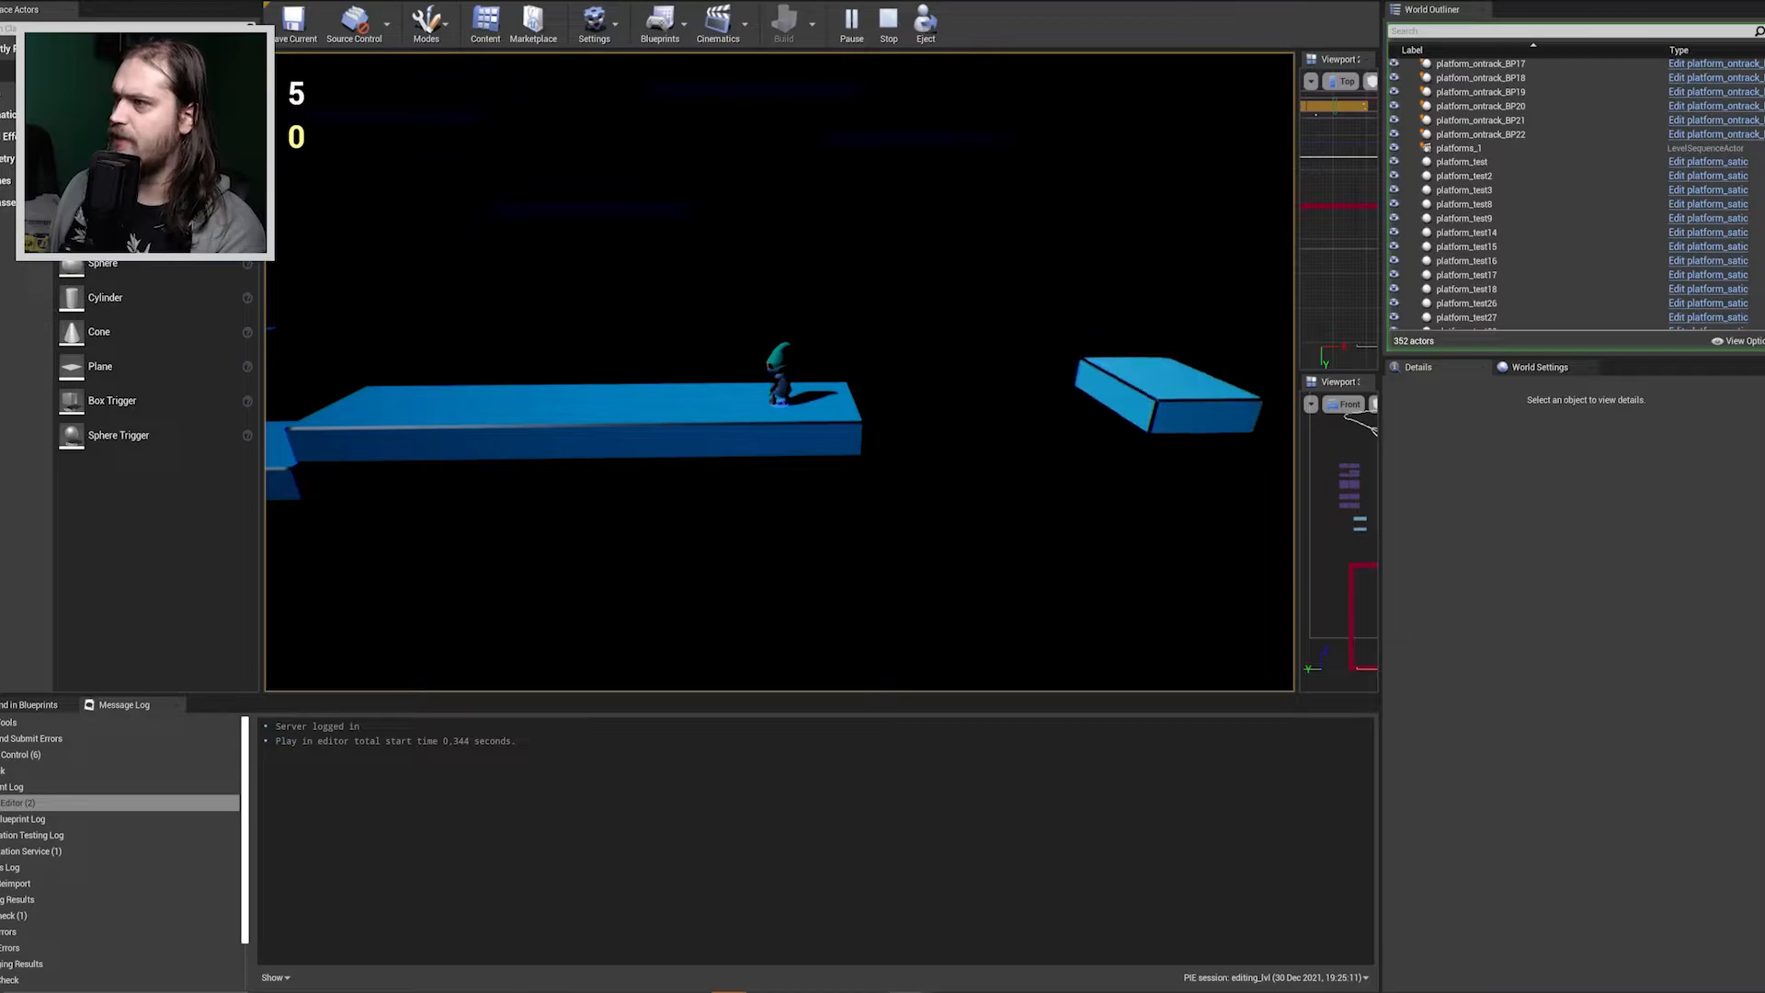
Run the character off the end of the long blue platform and jump across the small floating platforms.
key(d)
key(space)
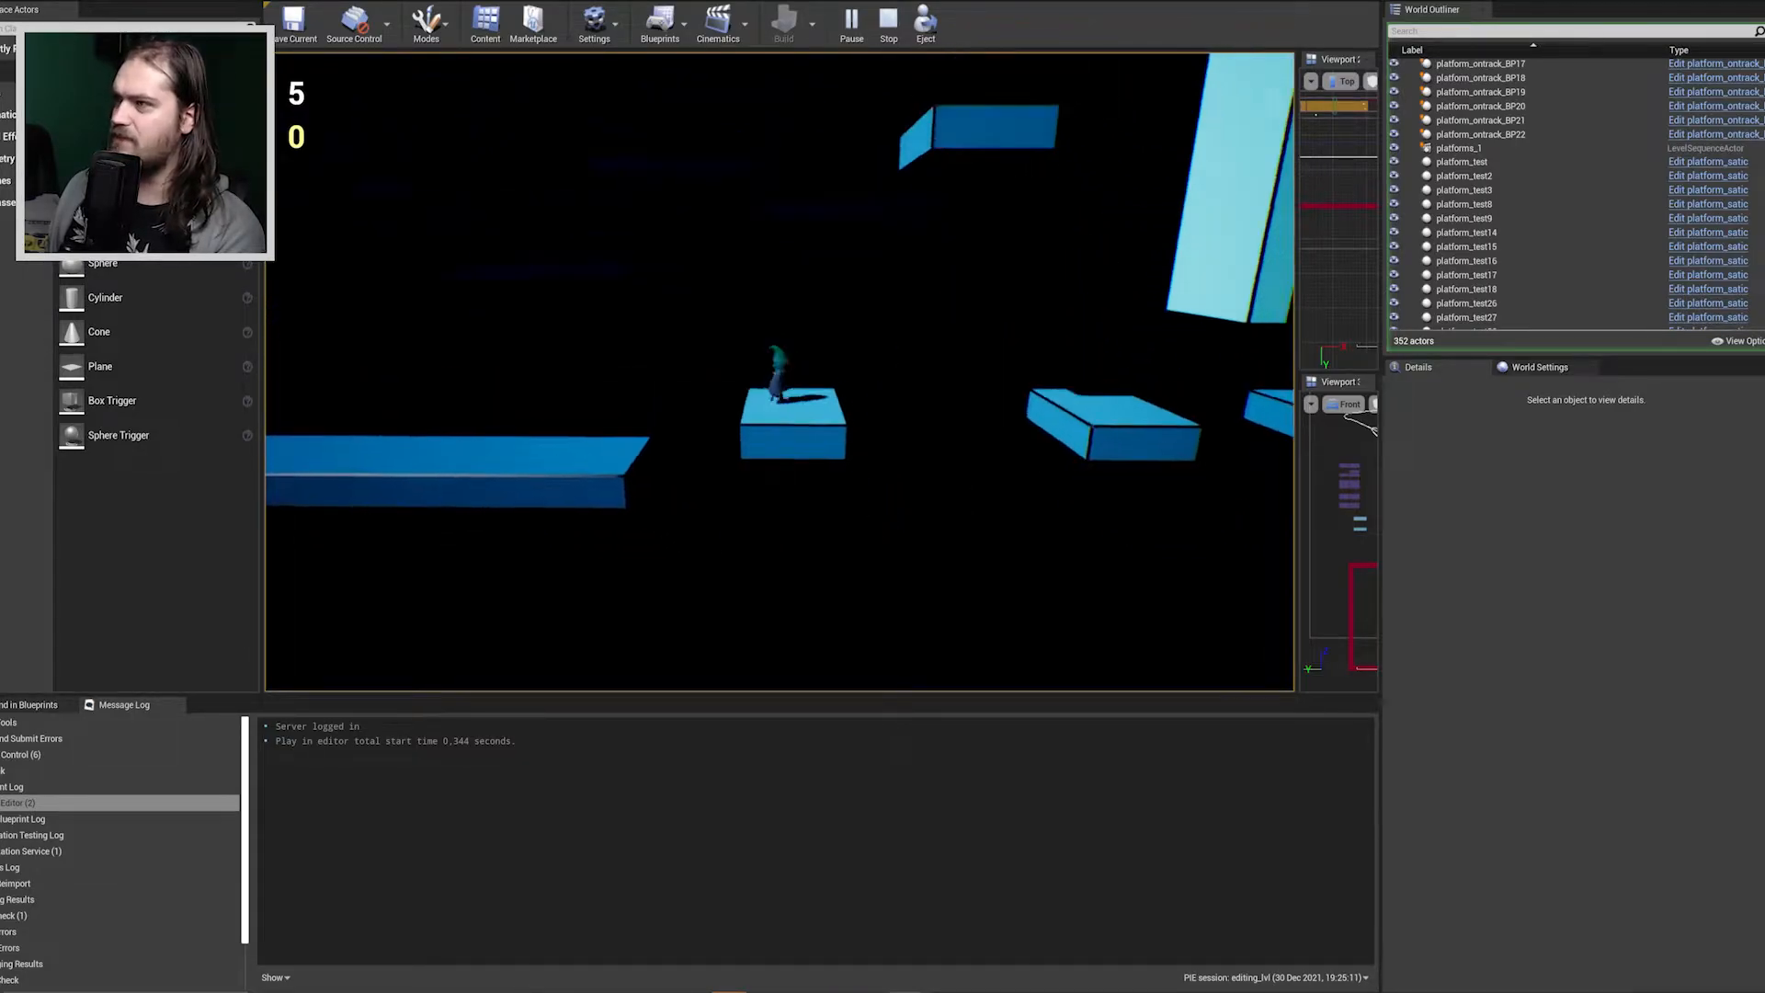
key(space)
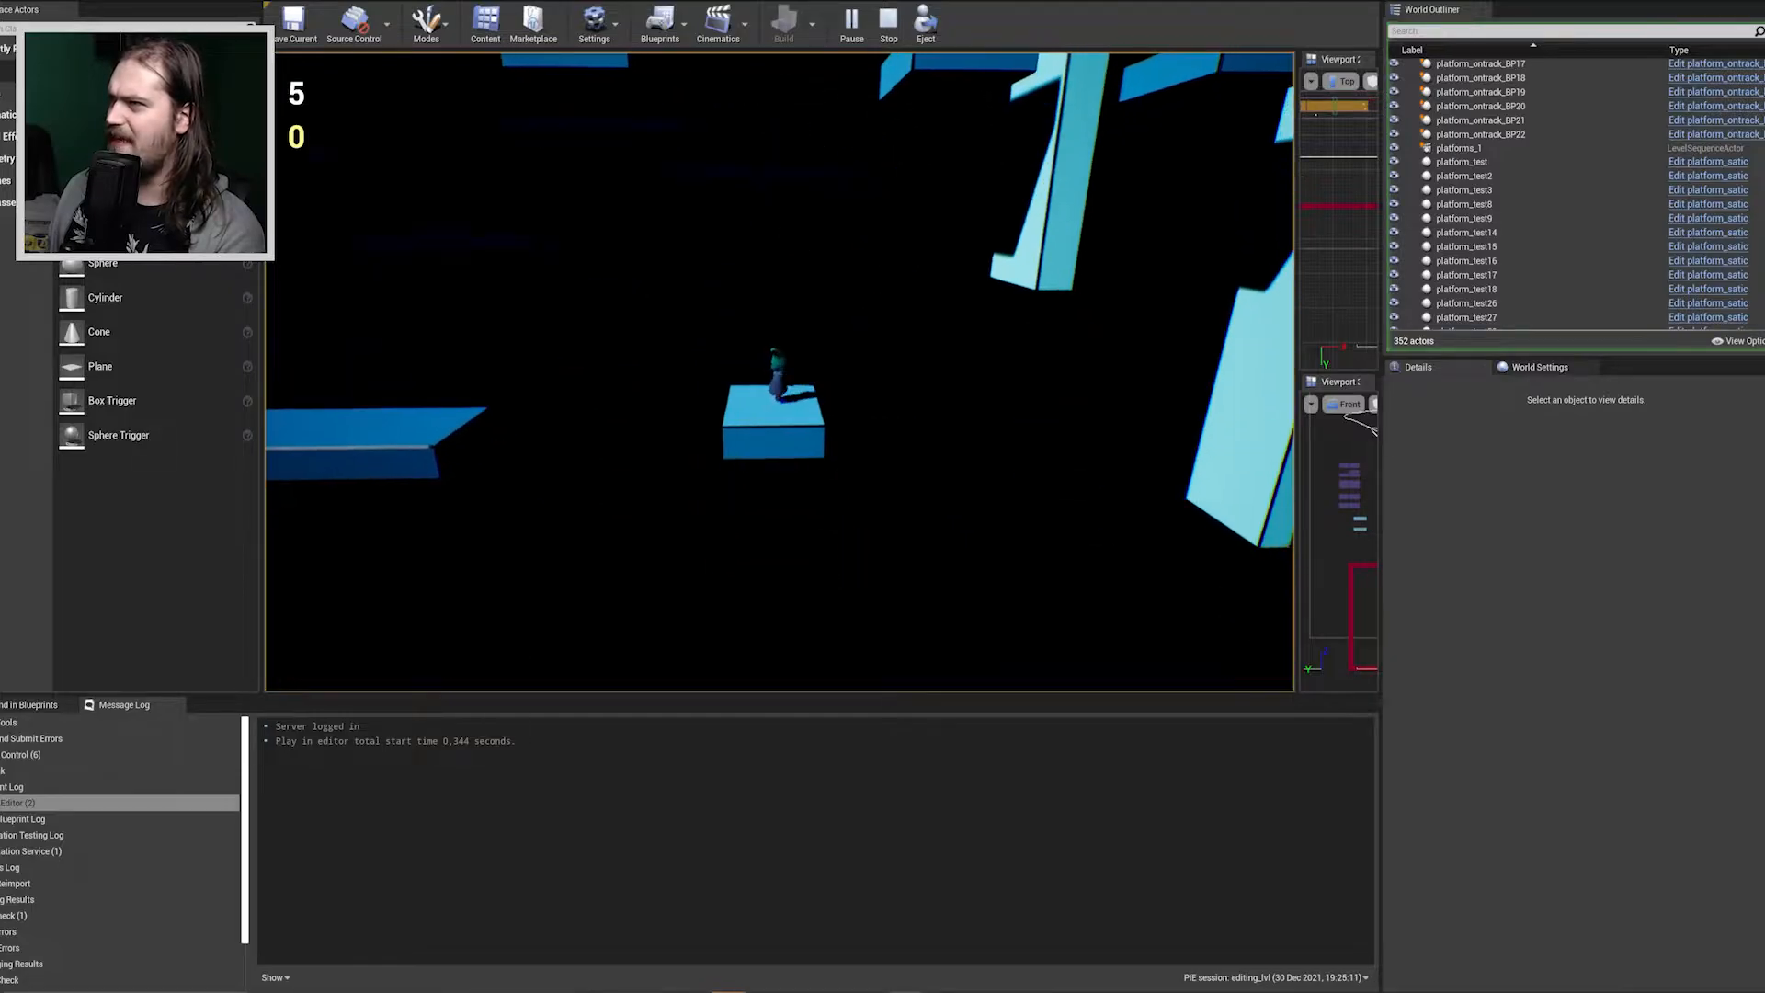
key(space)
Double-jump the character past the tall light-blue pillars and onto the long light-blue beam.
key(space)
key(d)
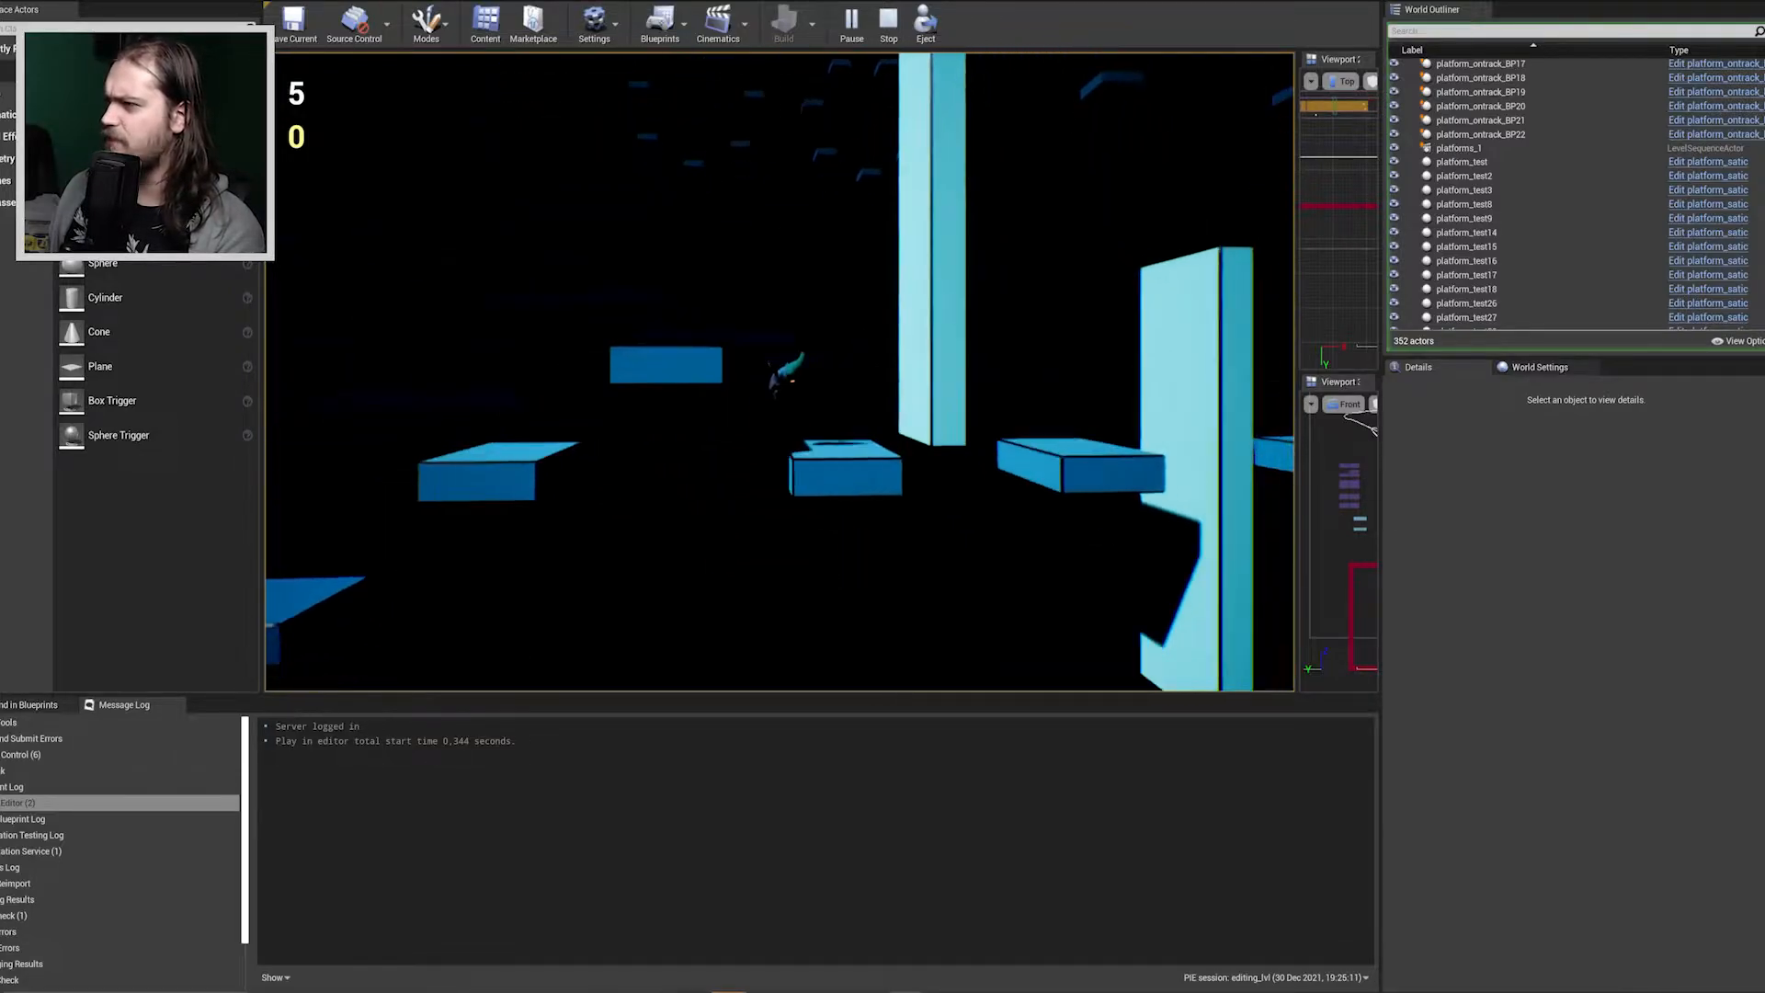
key(space)
key(space)
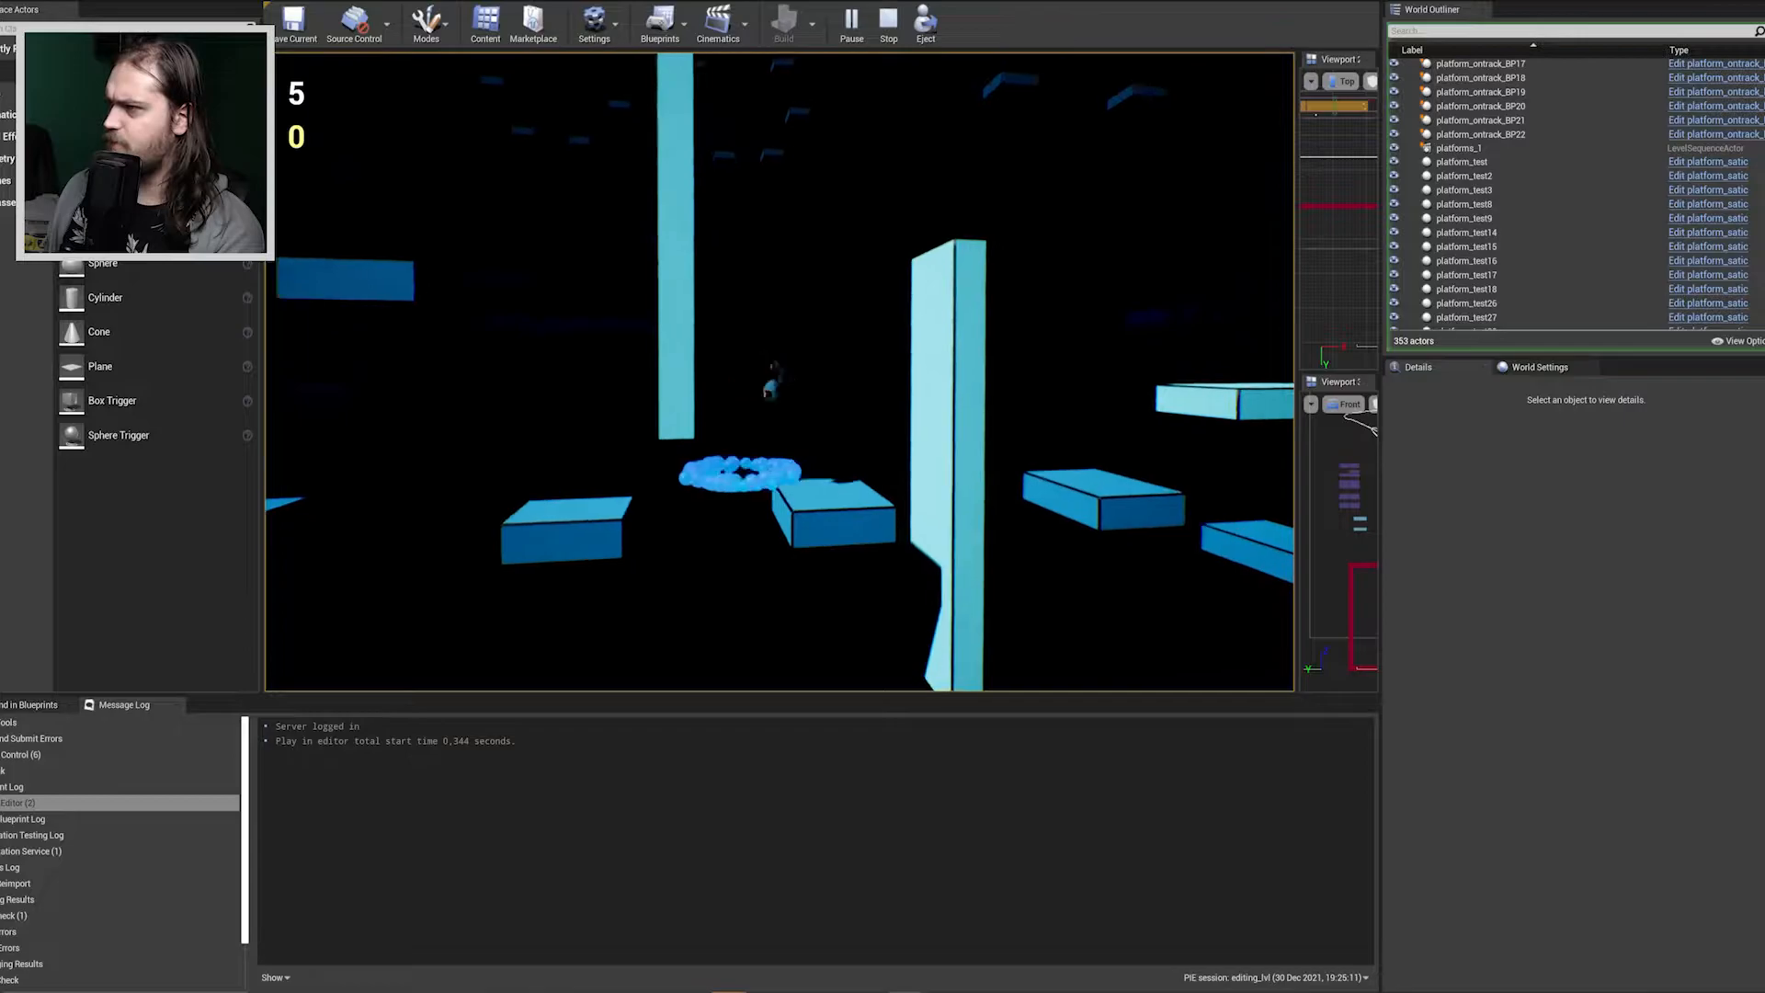
key(d)
key(space)
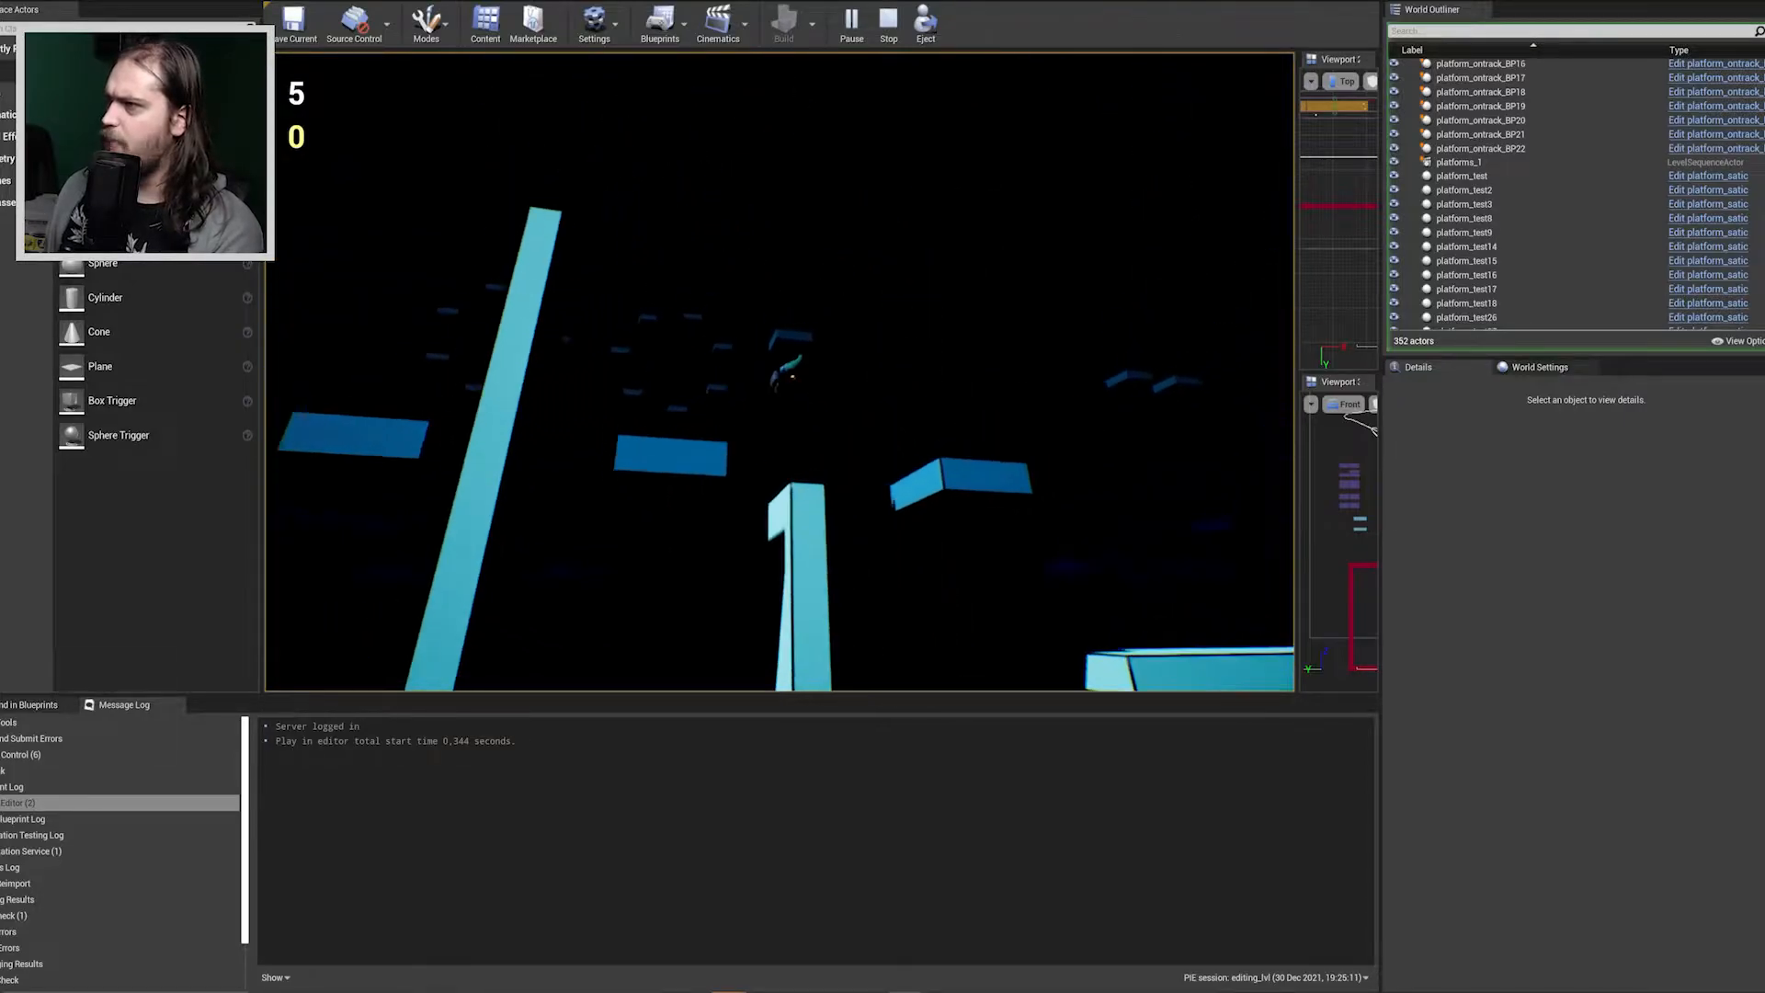
key(space)
key(d)
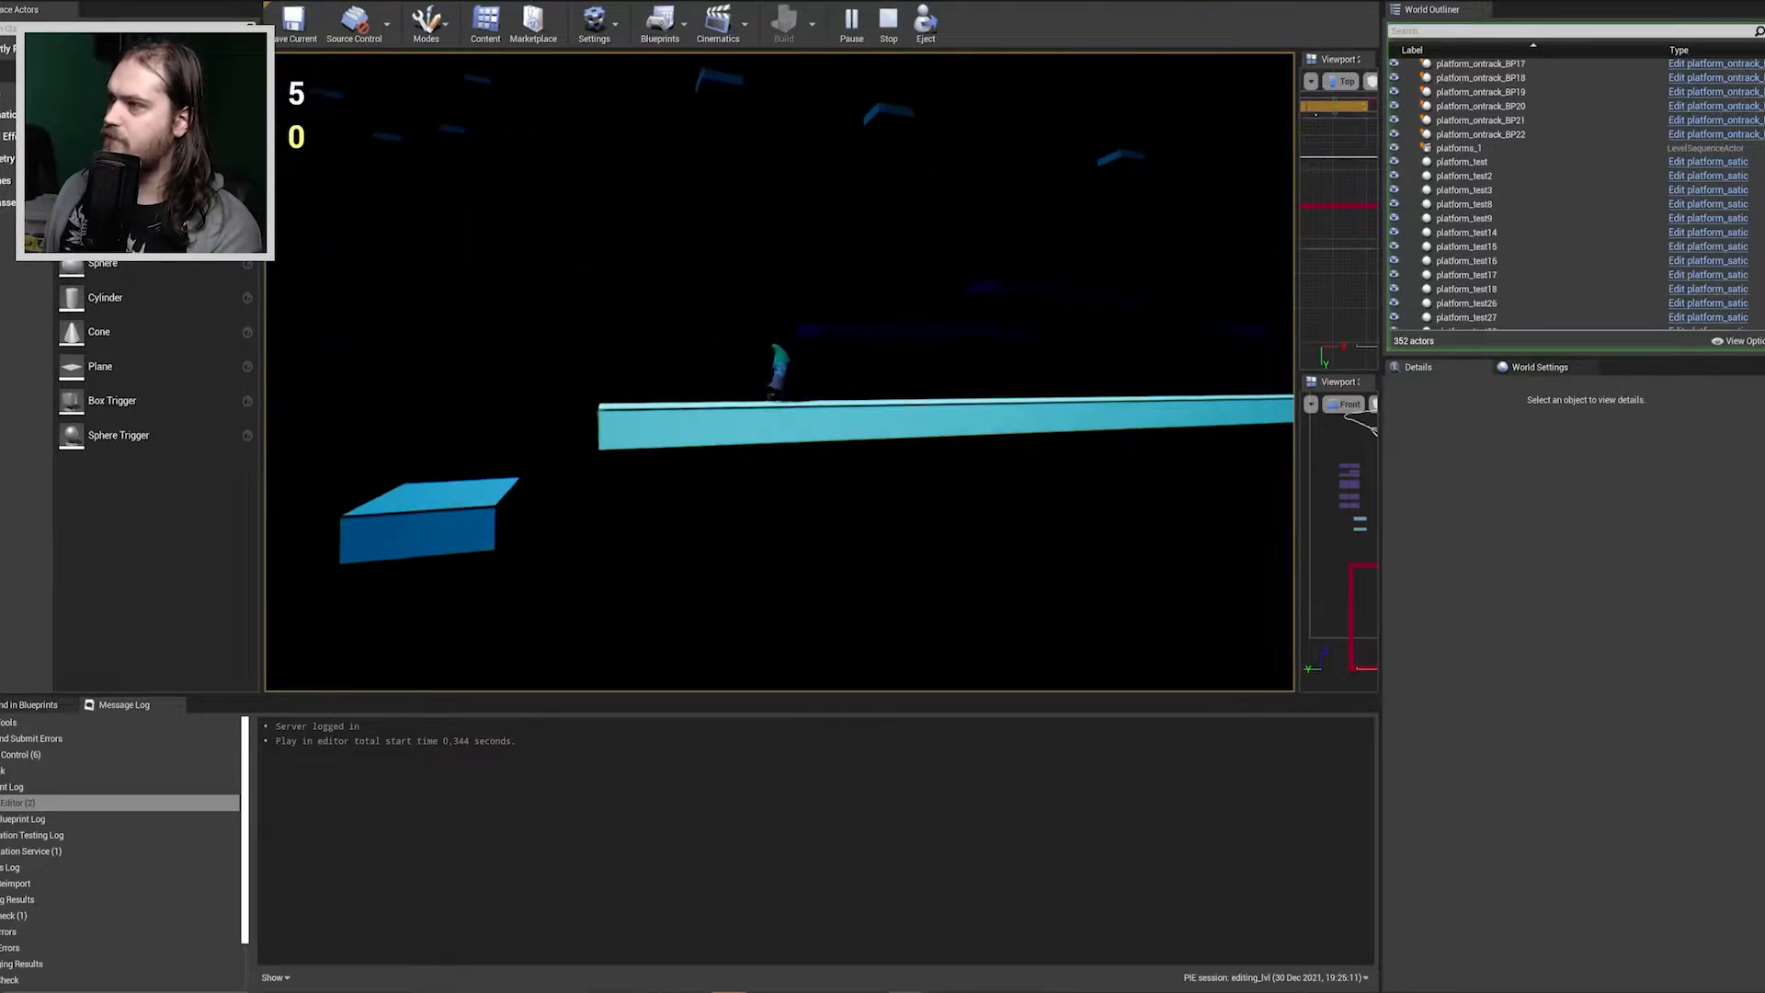
Run the character along the light-blue beam and jump from its end to the small platform beyond.
key(d)
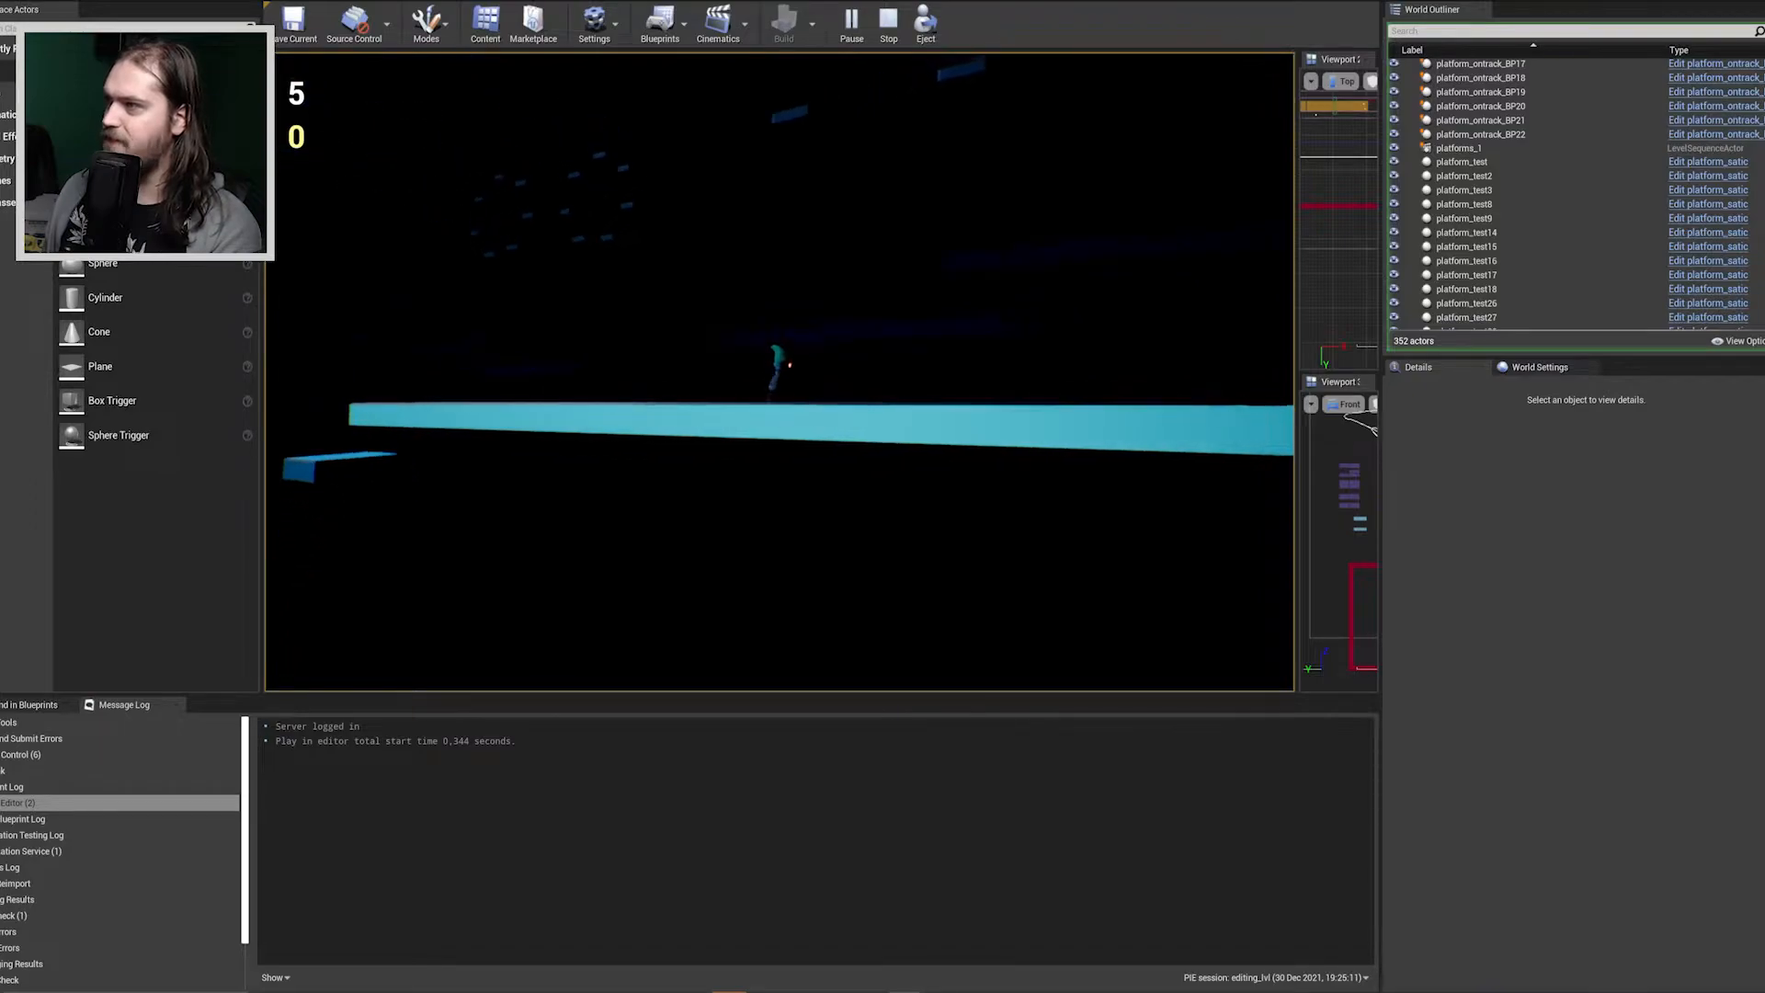
key(d)
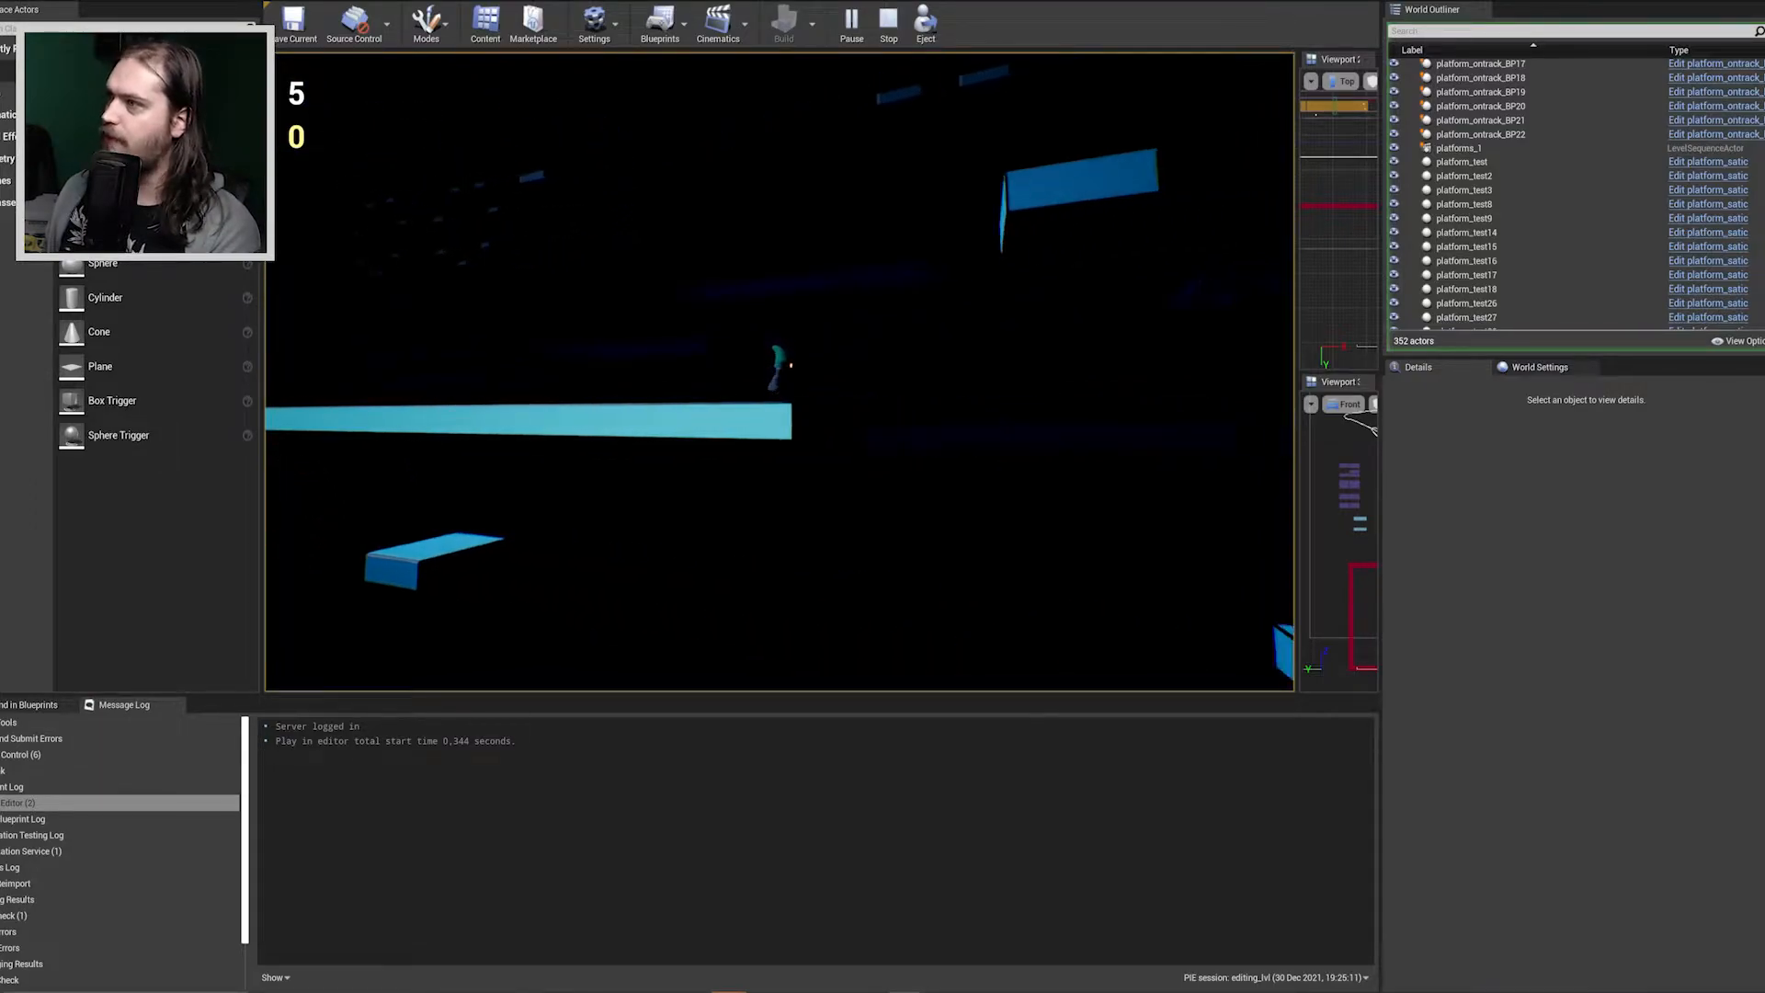
key(space)
key(d)
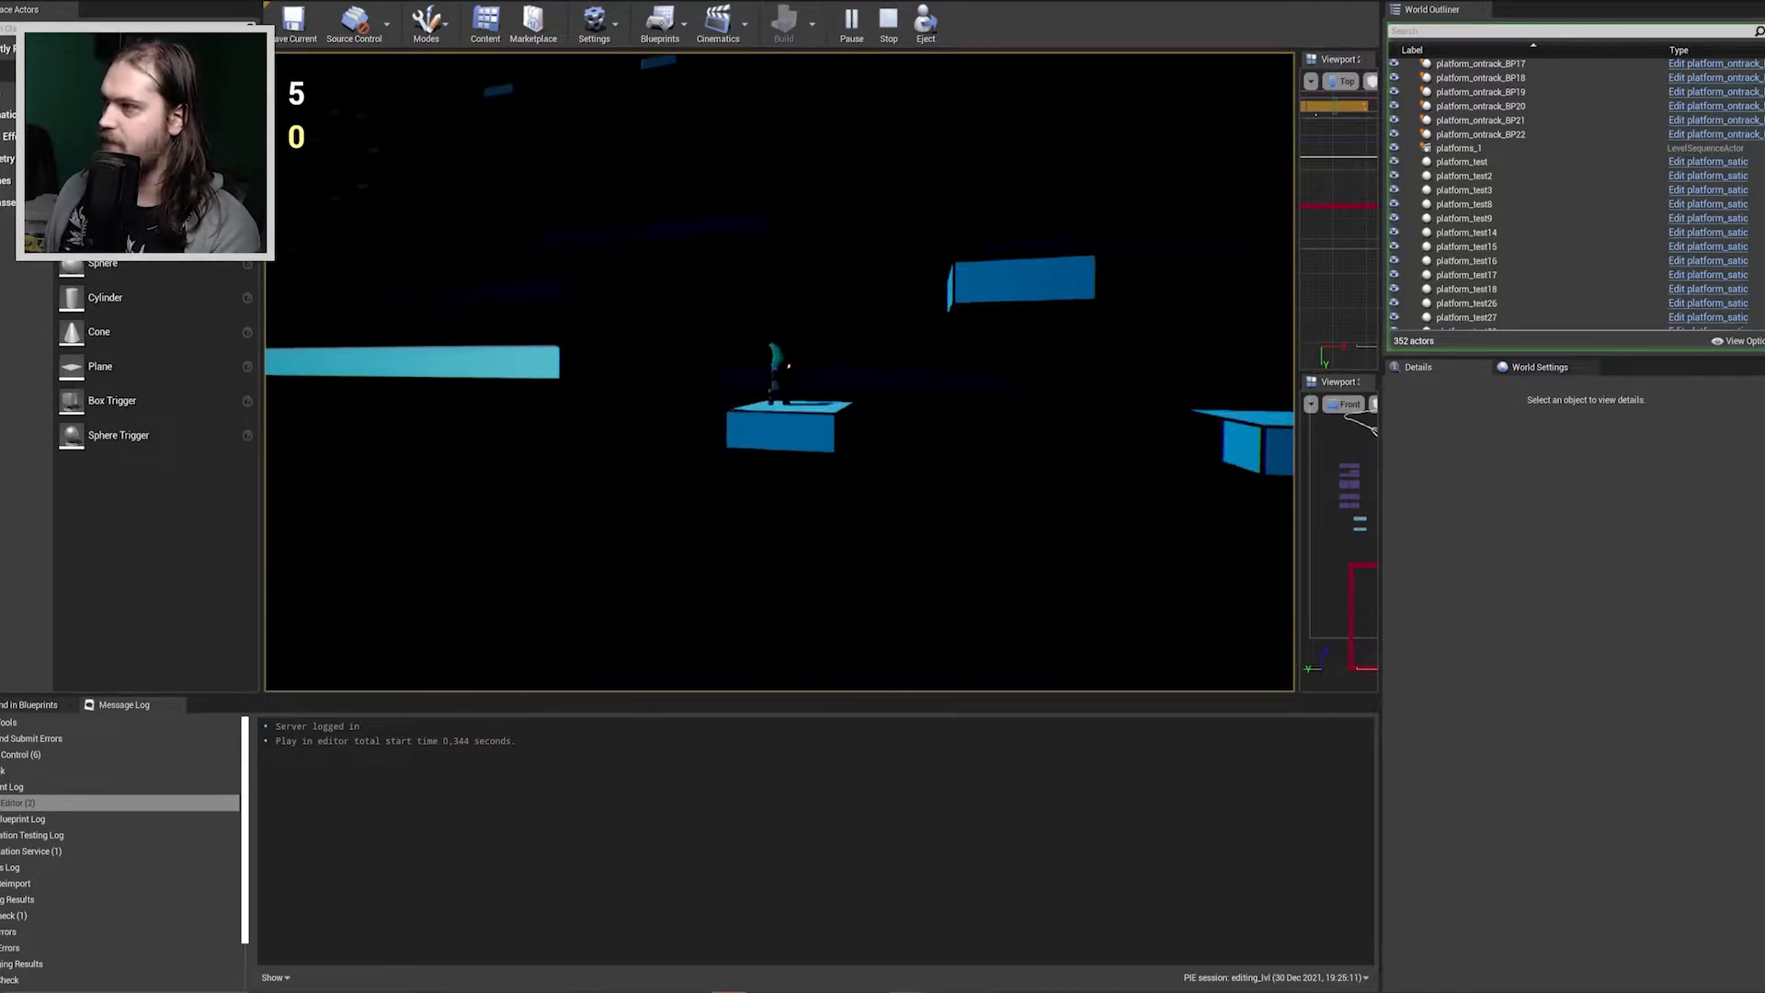
Jump the character from the small platform across the gap to the long platform with the blue crystal.
key(space)
key(space)
key(d)
key(space)
key(d)
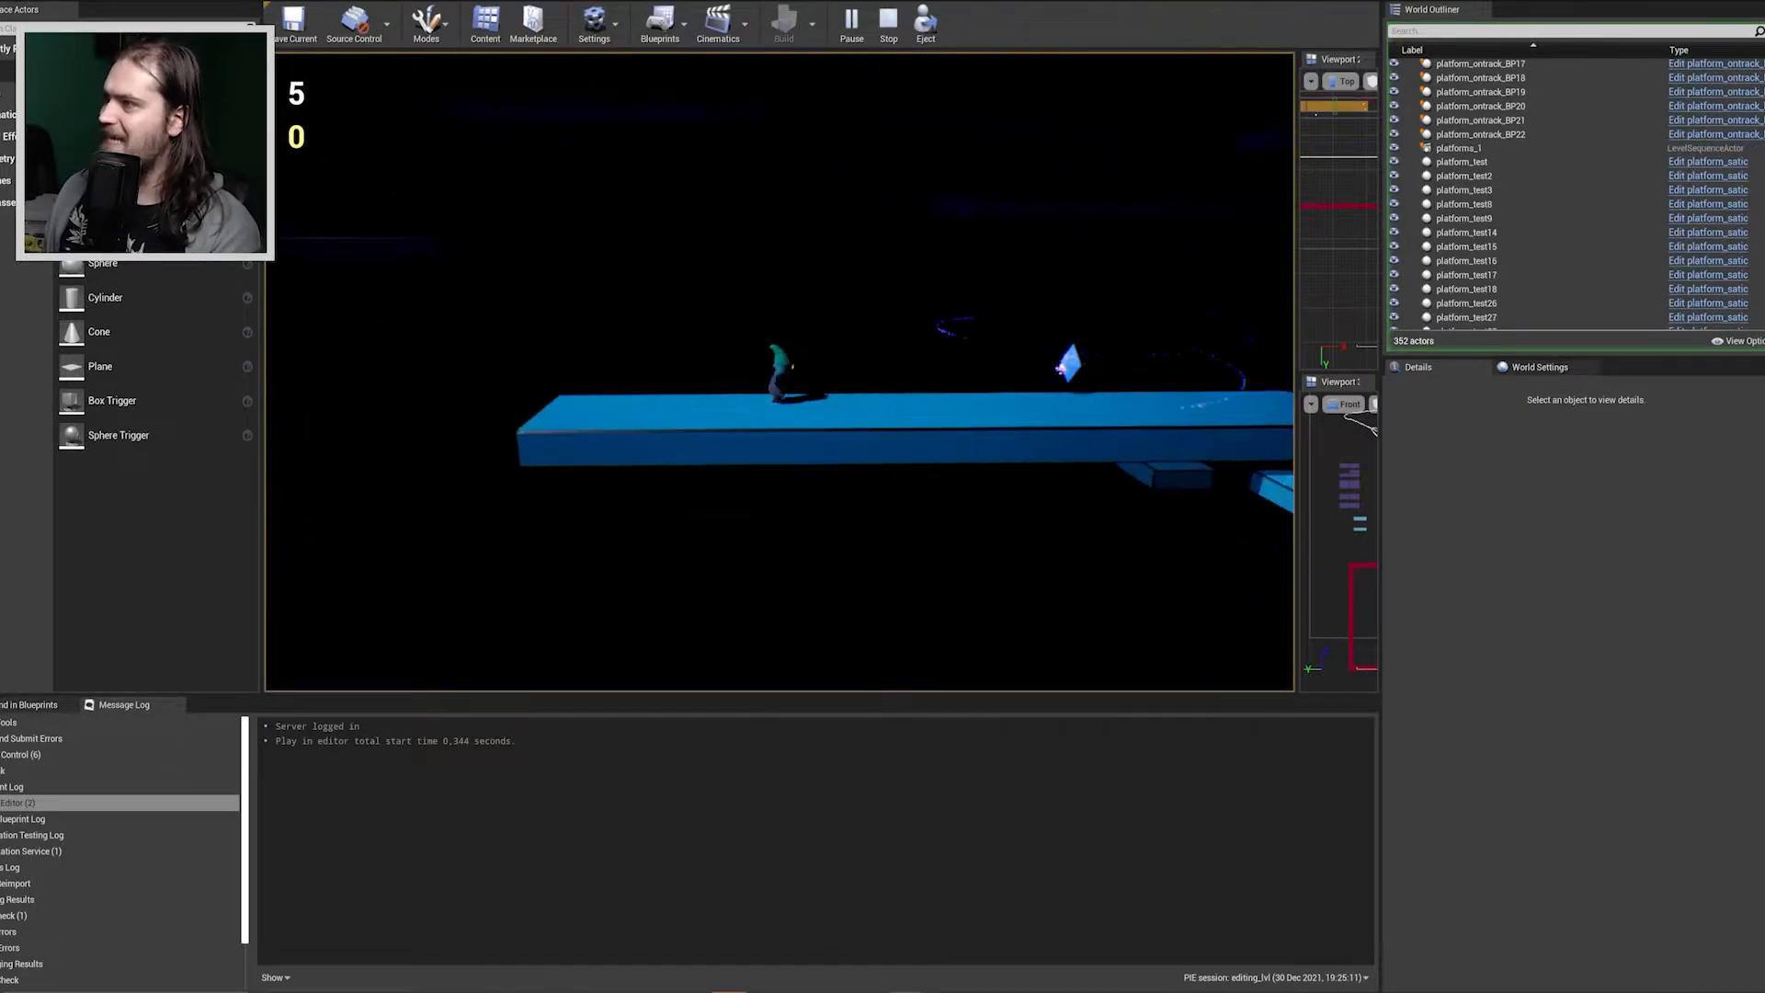
Run the character past the blue crystal and jump onto the small platform after the long one.
key(d)
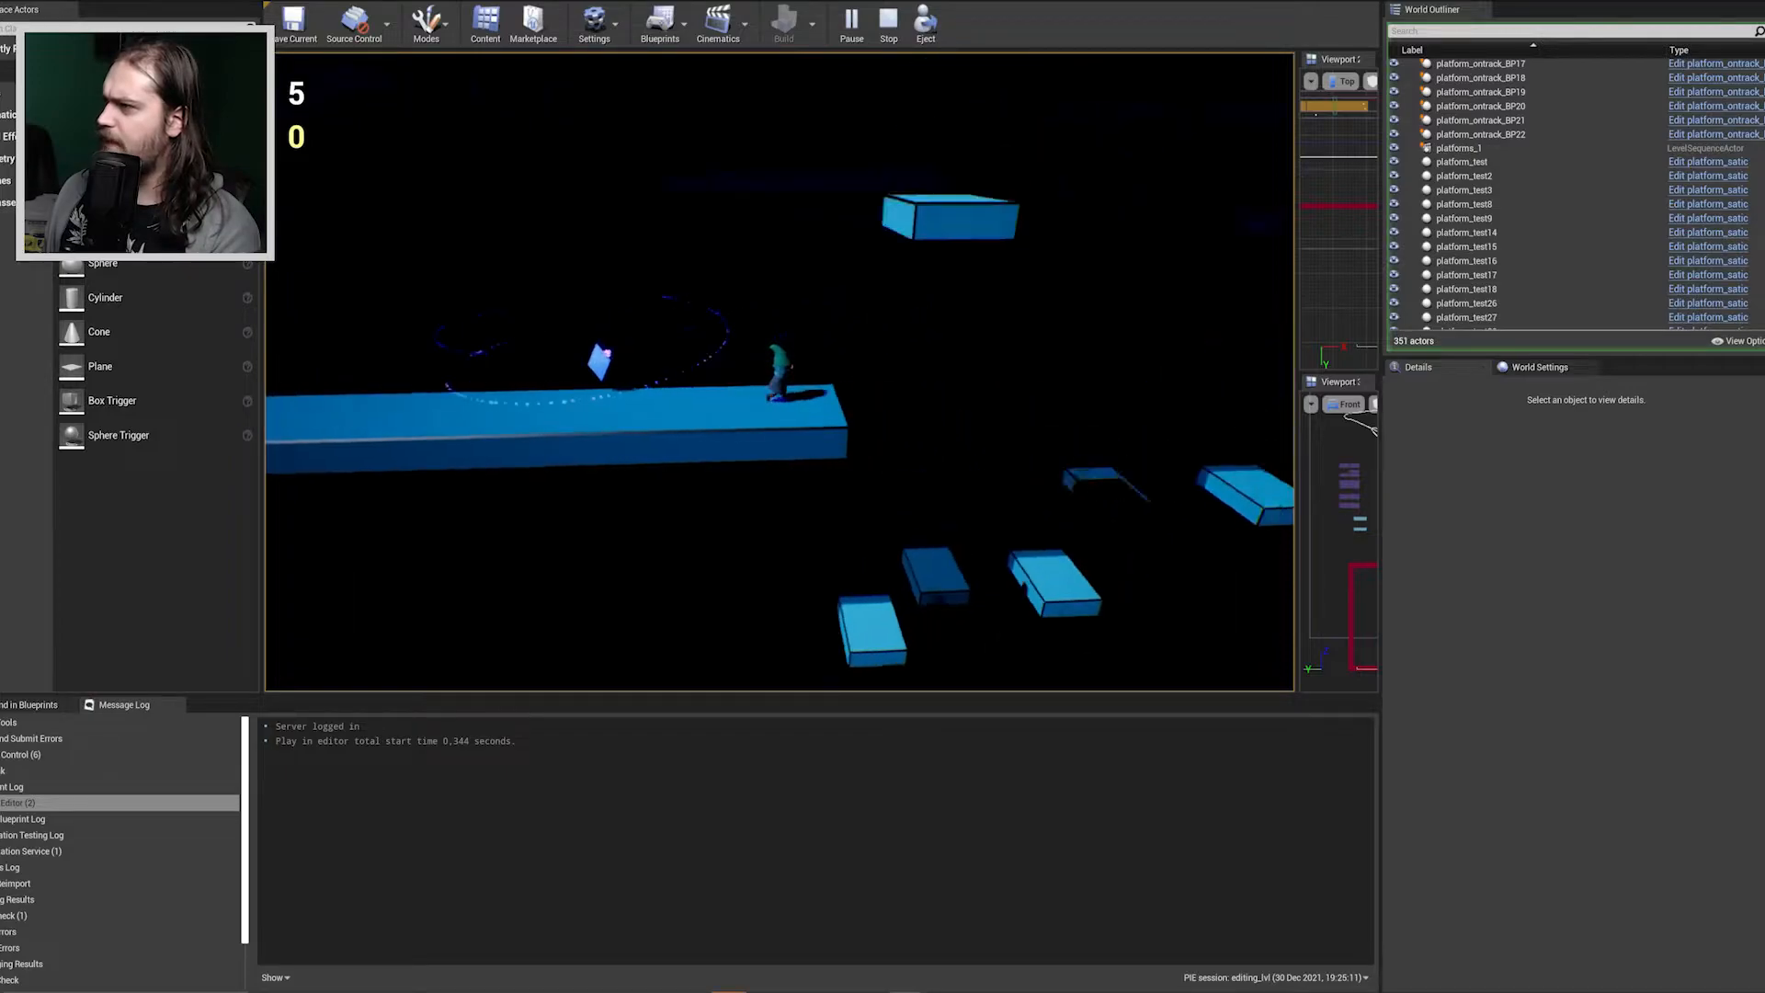
key(space)
key(d)
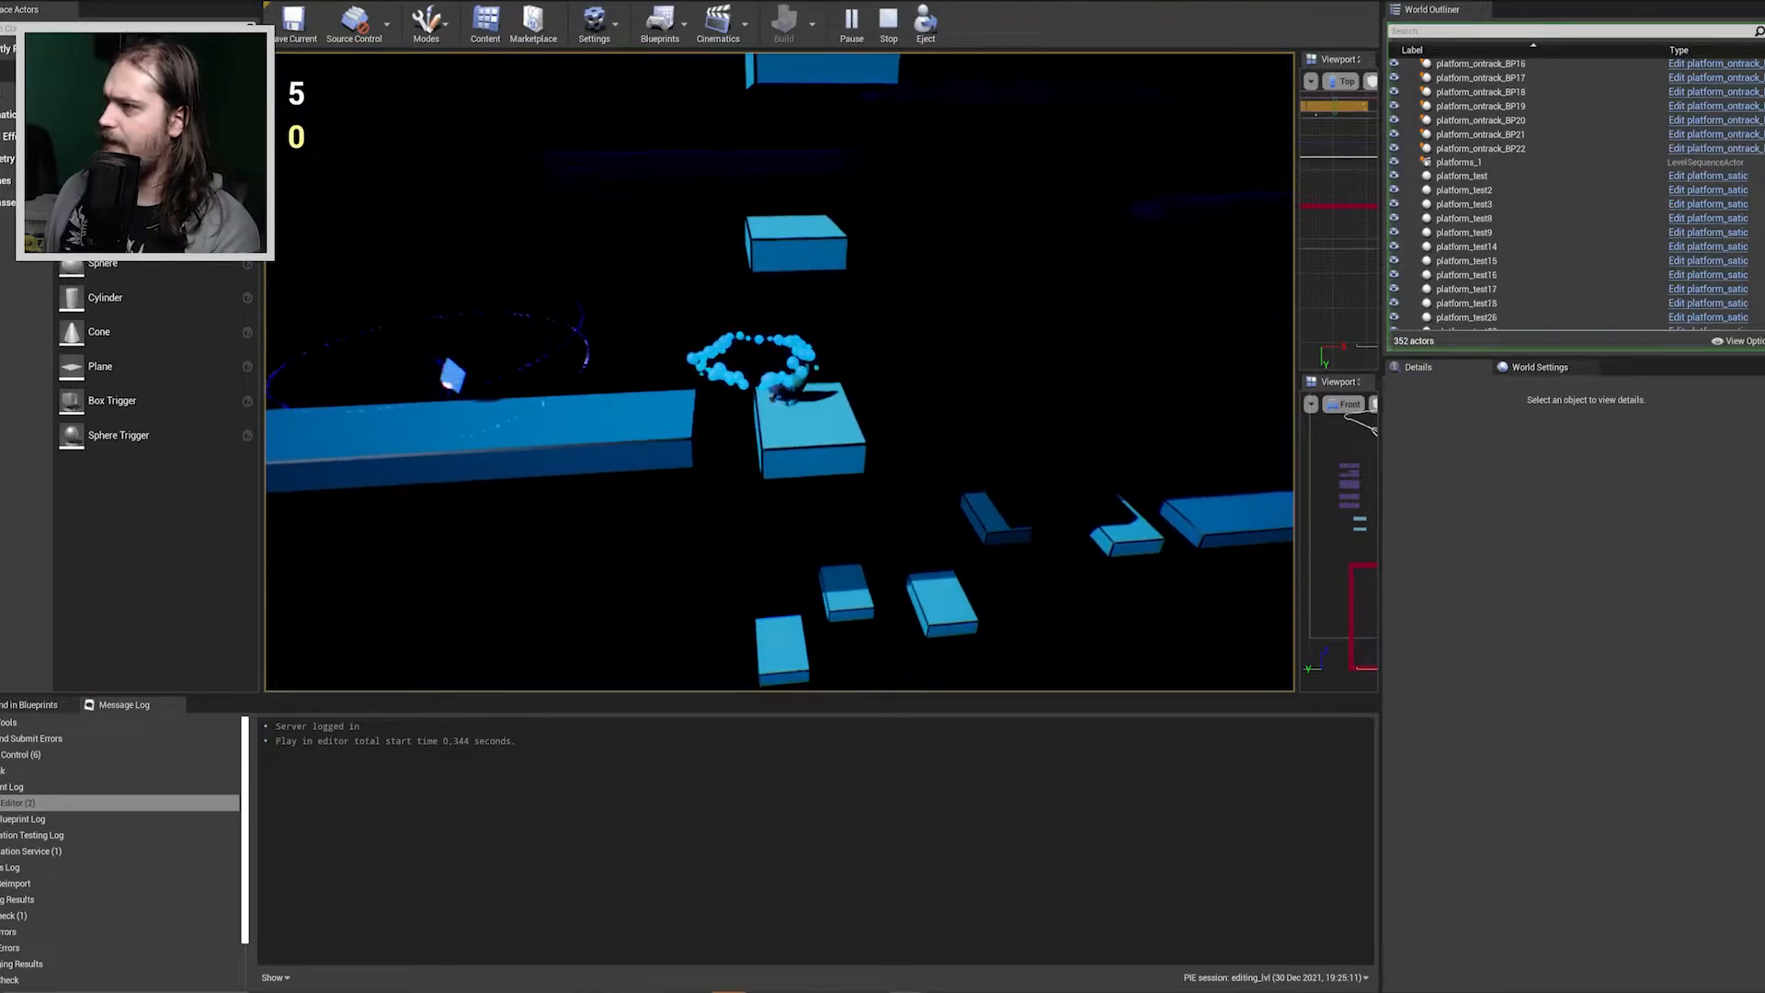
key(space)
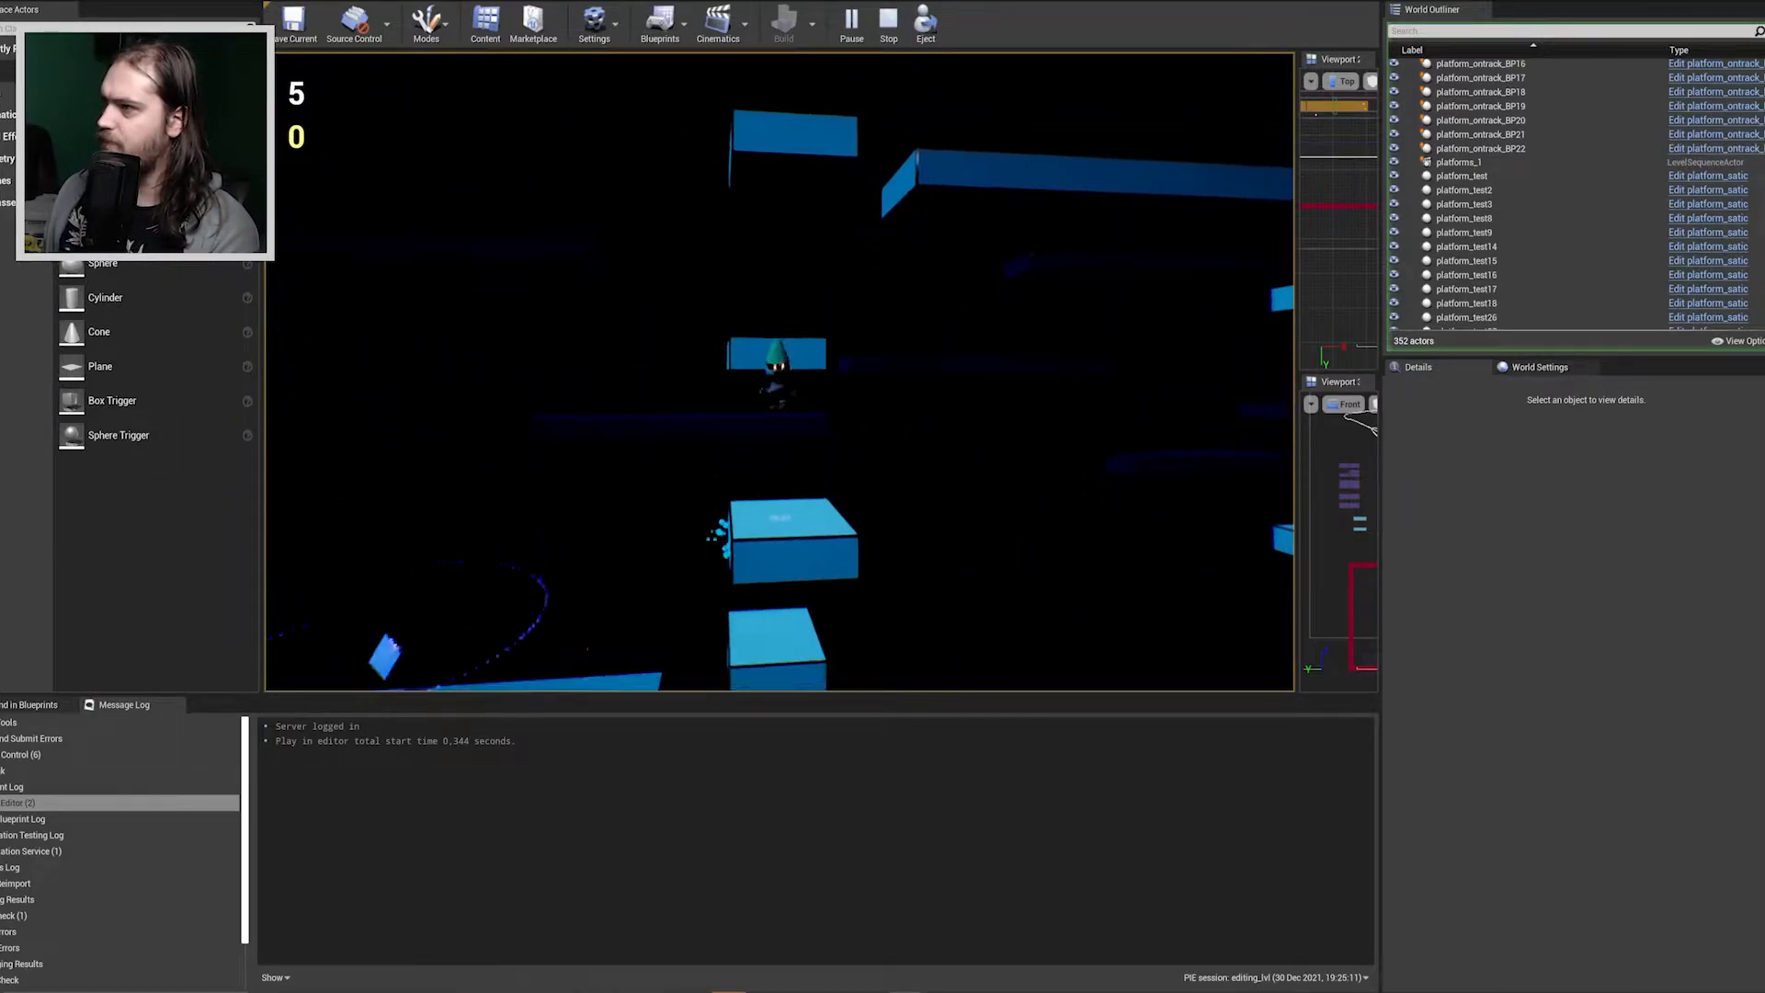
Climb the stacked small platforms with repeated jumps and cross to the high long platform.
key(space)
key(space)
key(space)
key(d)
Run the character along the high platform and jump down the small platforms to the tall slanted pillar.
key(space)
key(d)
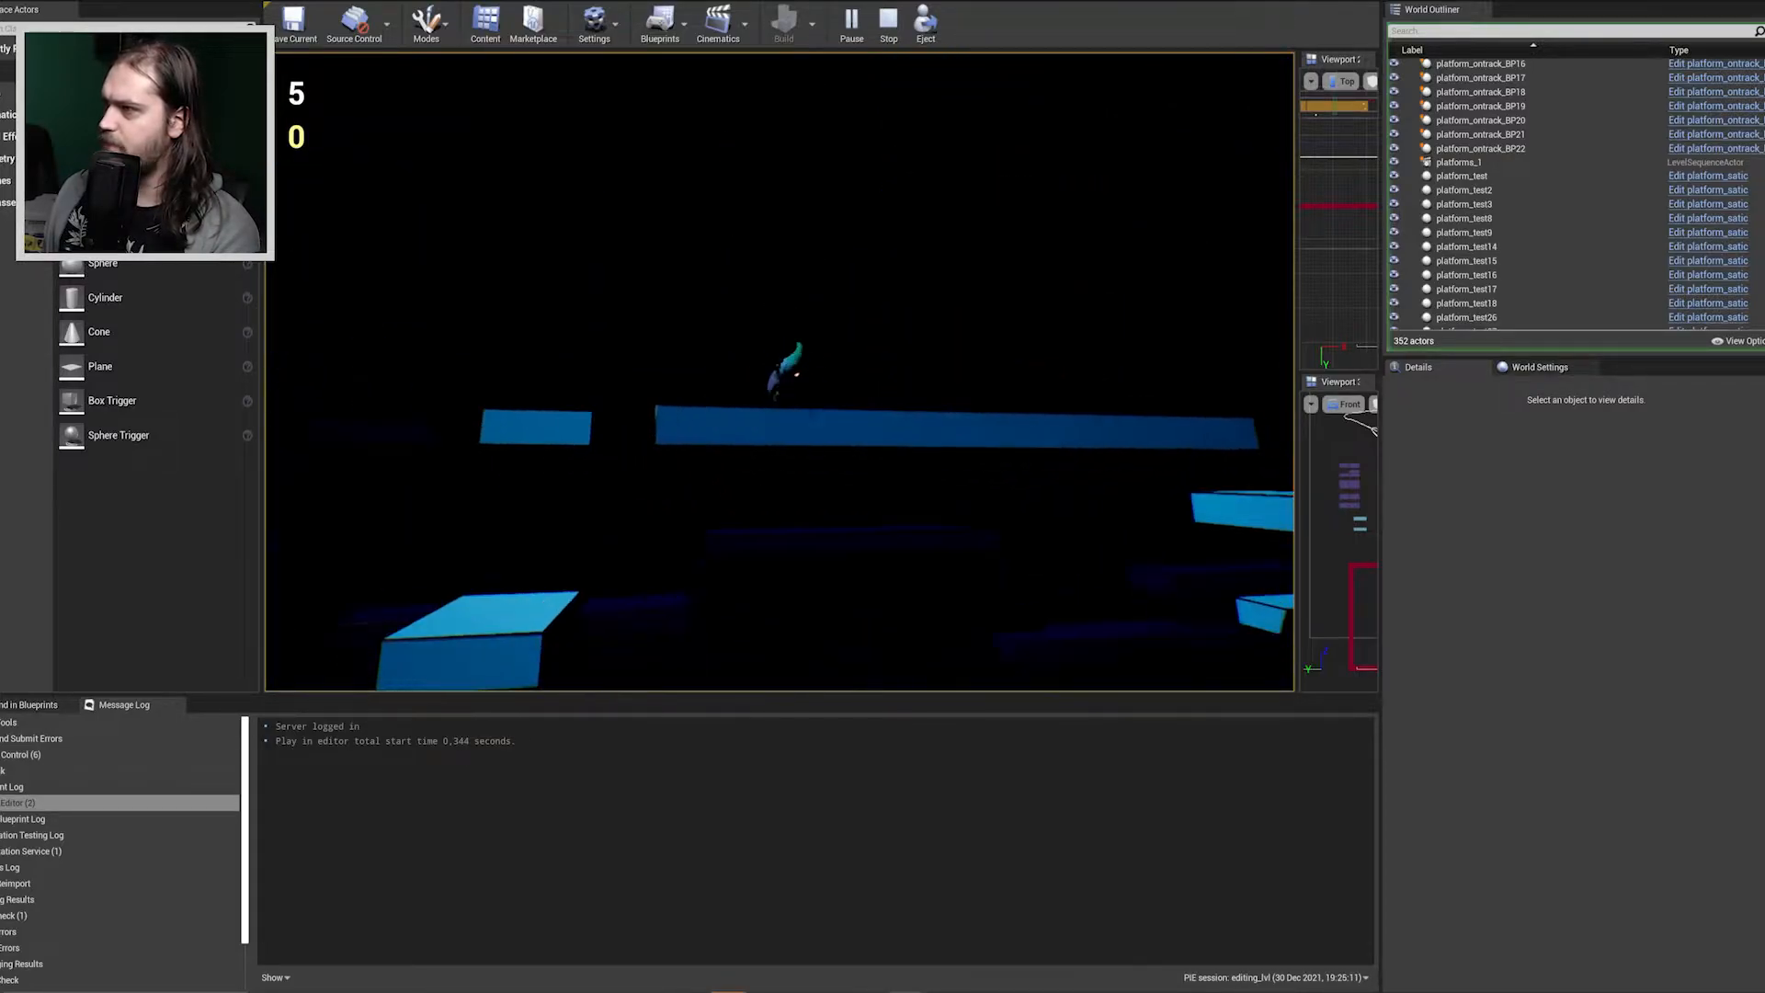
key(d)
key(space)
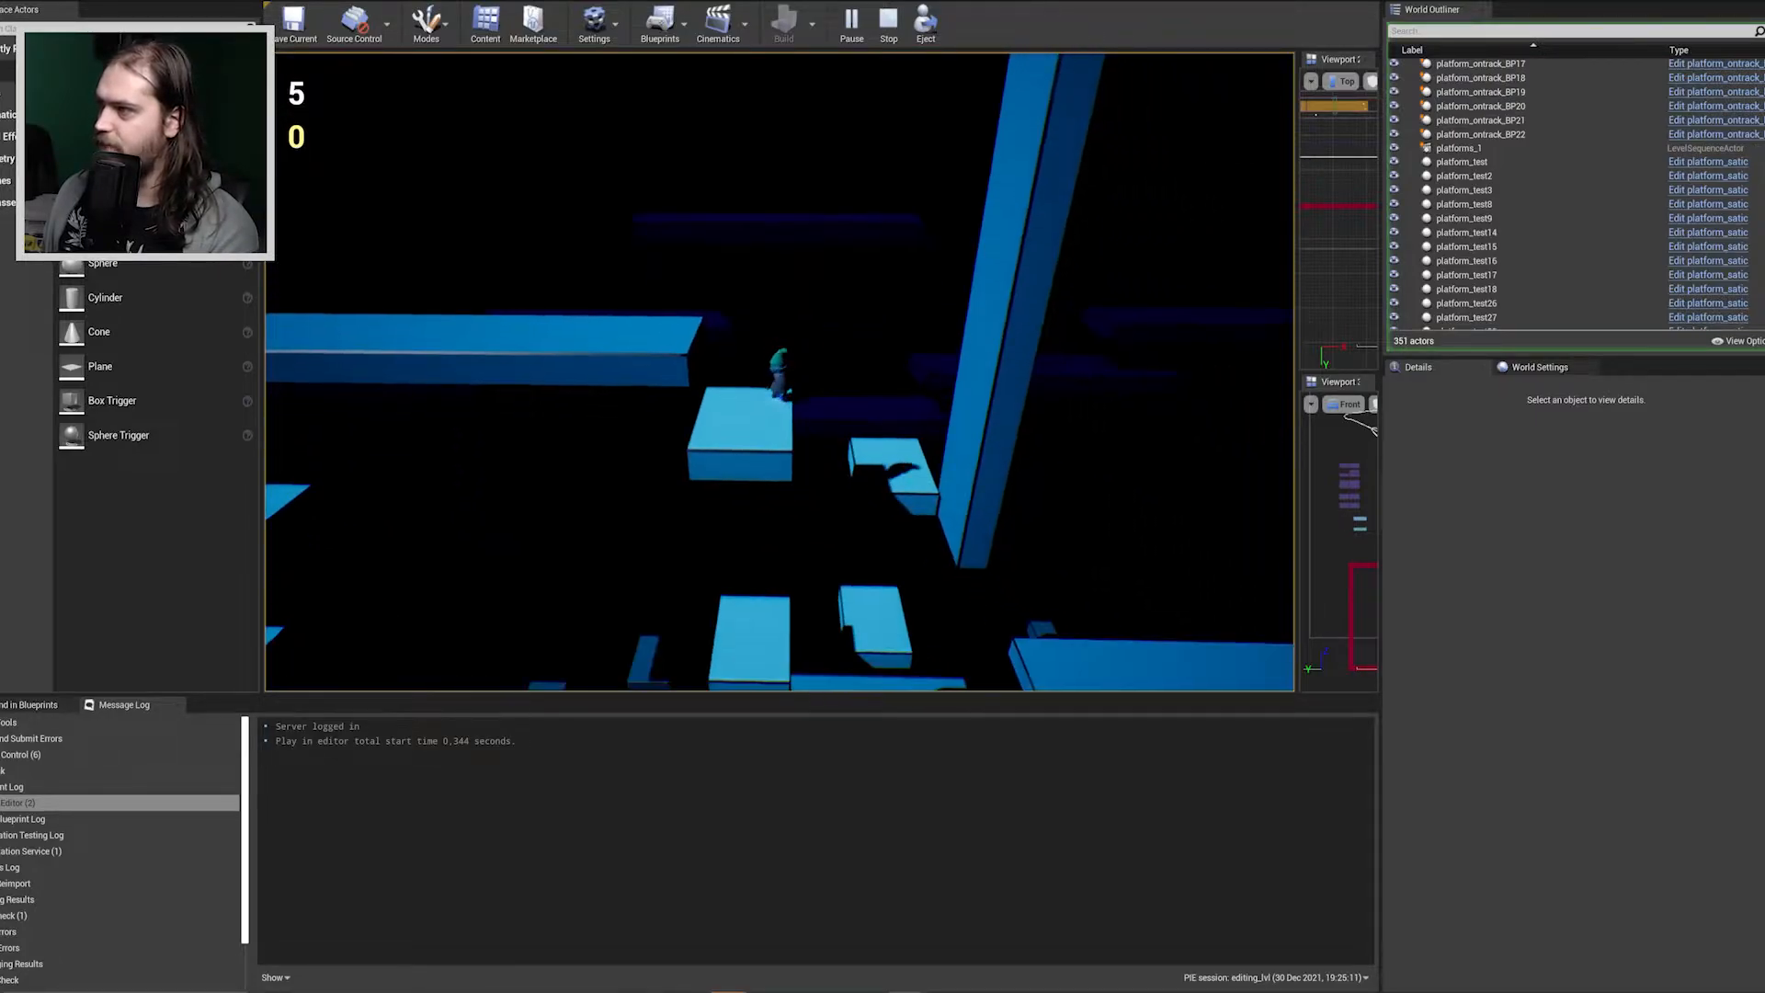
key(d)
key(space)
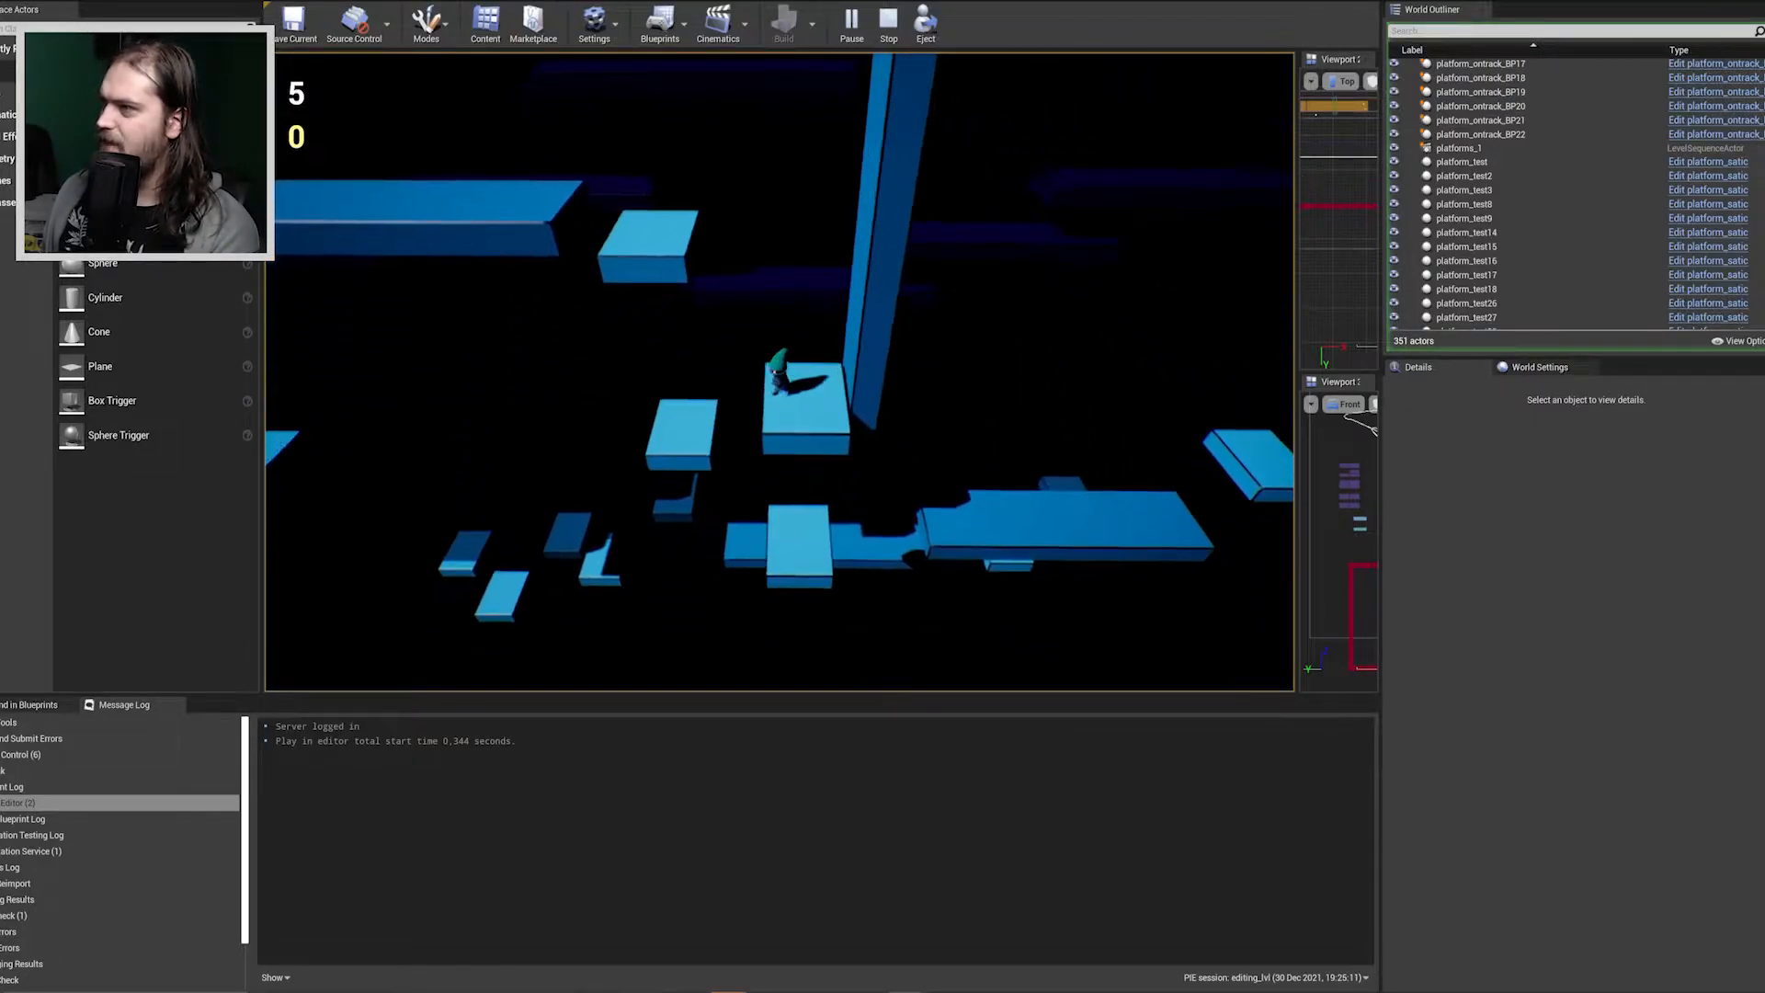
Test single and double jumps on the small platform beside the tall slanted pillar.
key(space)
key(space)
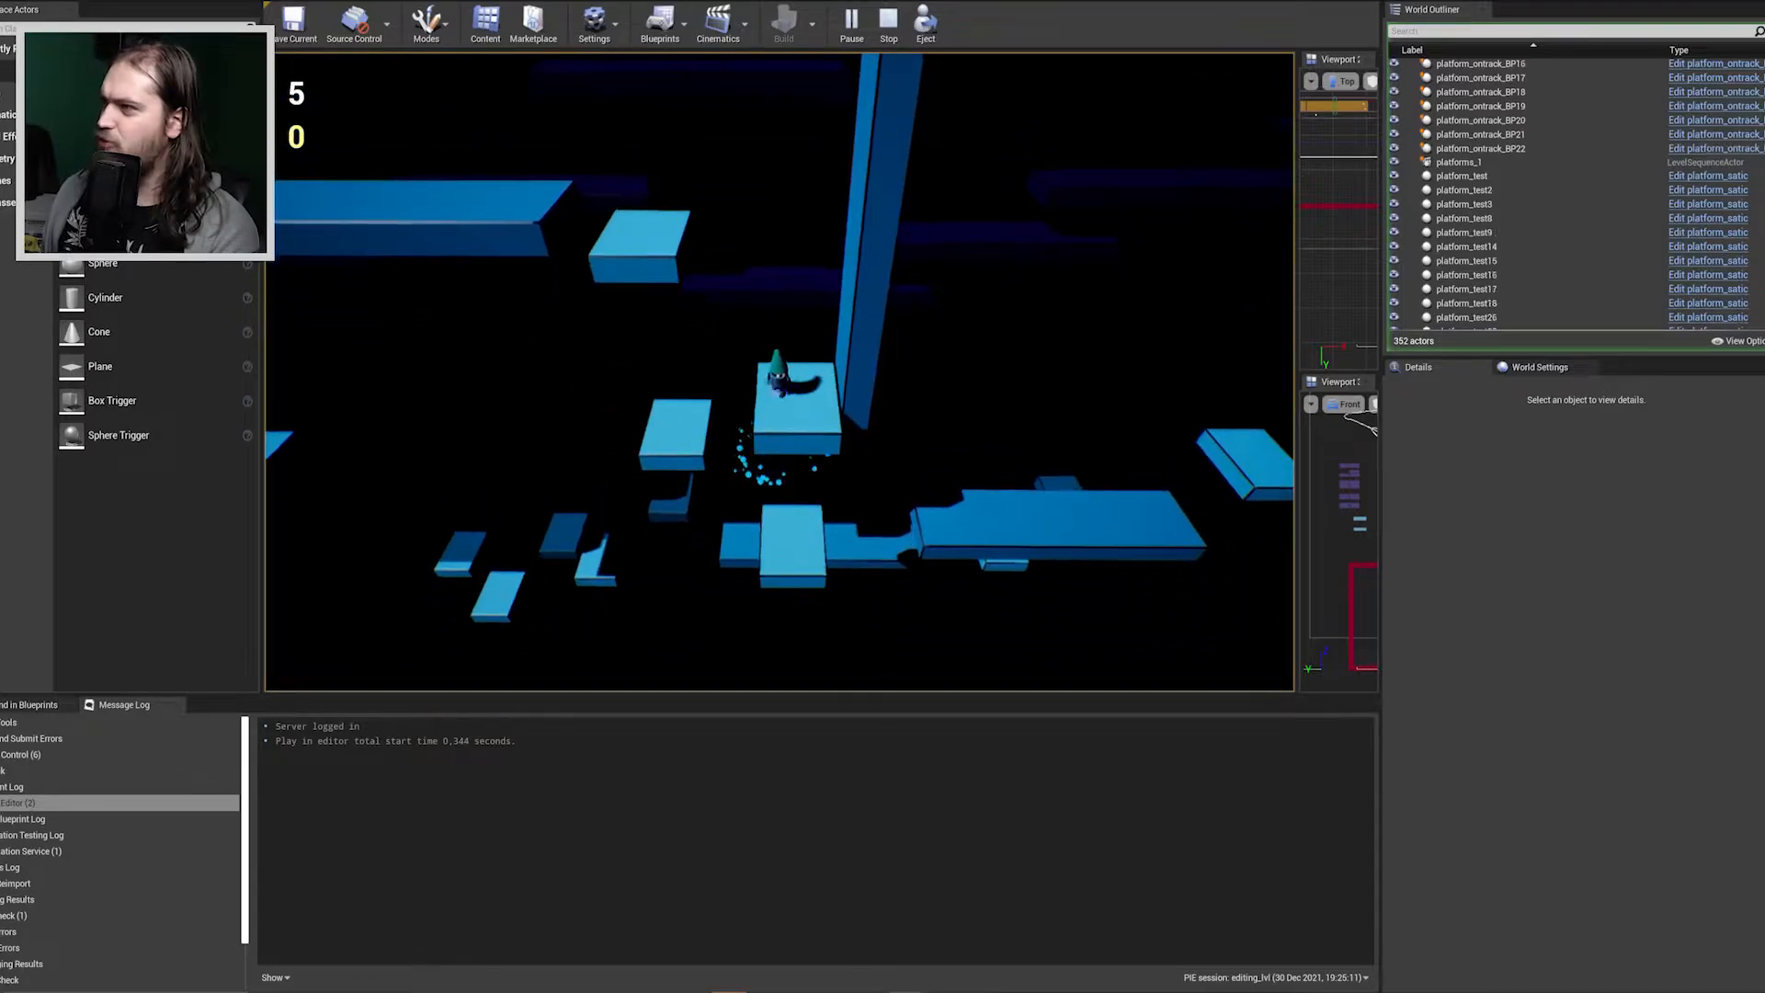
key(space)
key(space)
Try to jump the character from the lower small platforms toward the platforms beyond the pillar.
key(space)
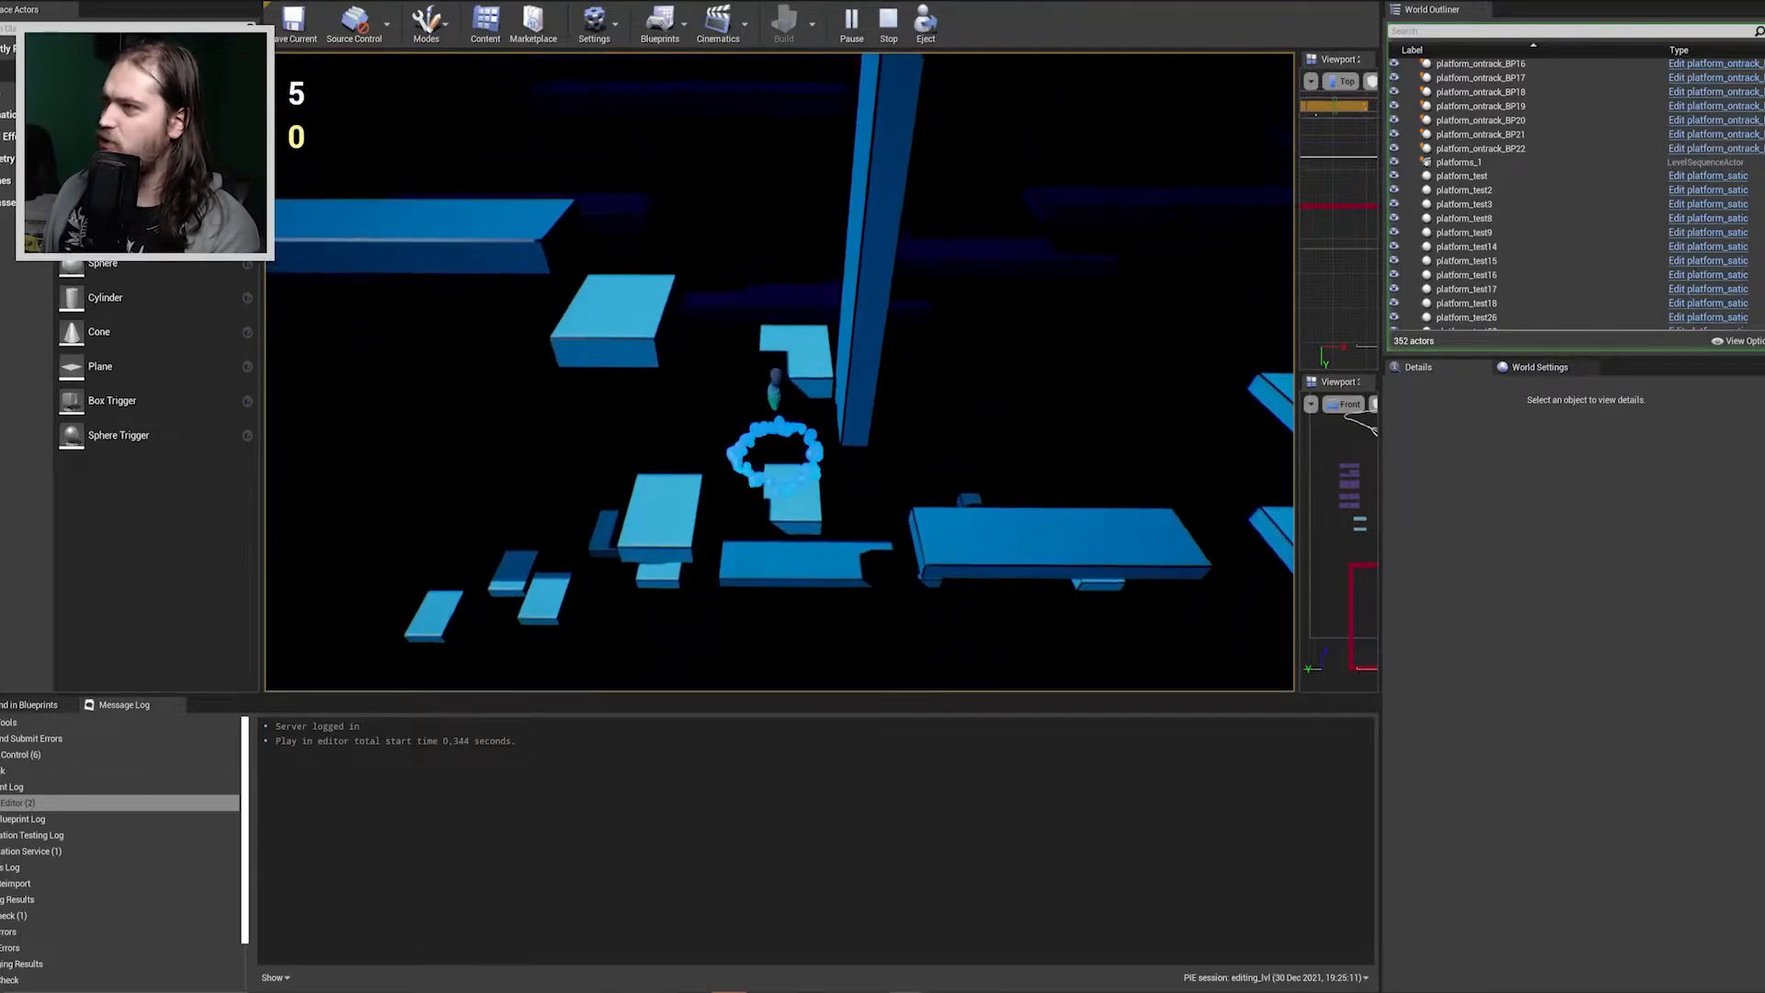
key(d)
key(space)
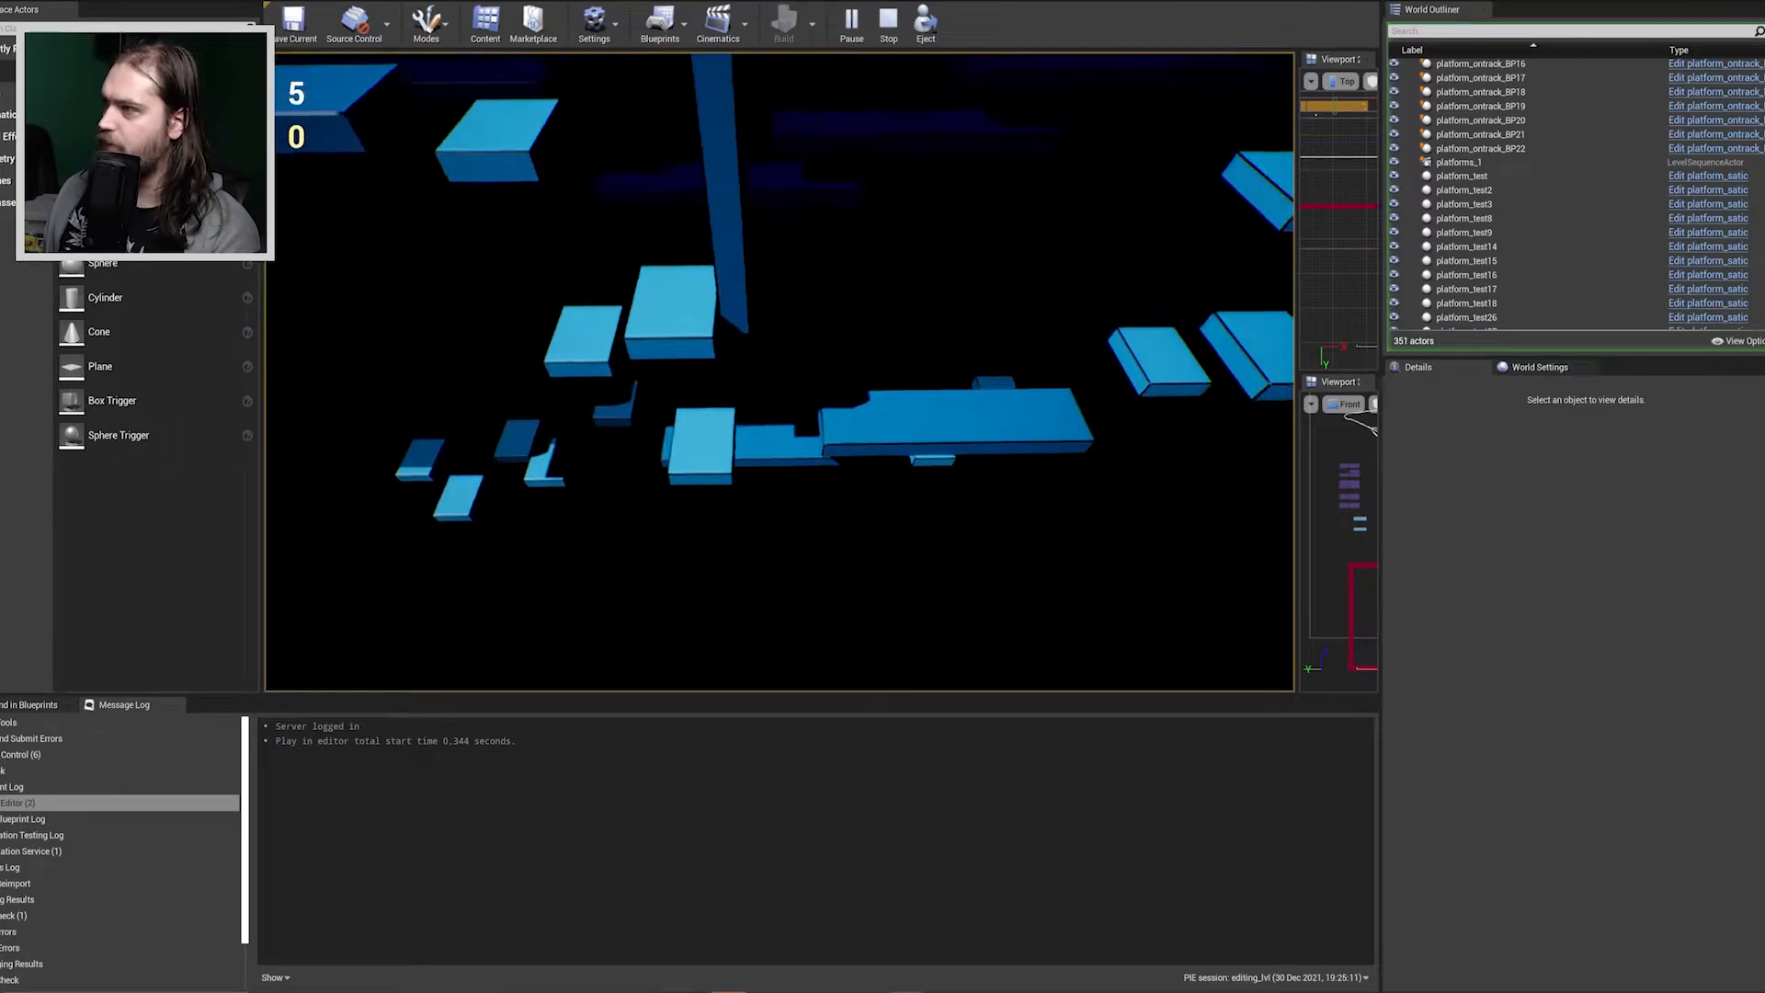
key(d)
key(space)
key(space)
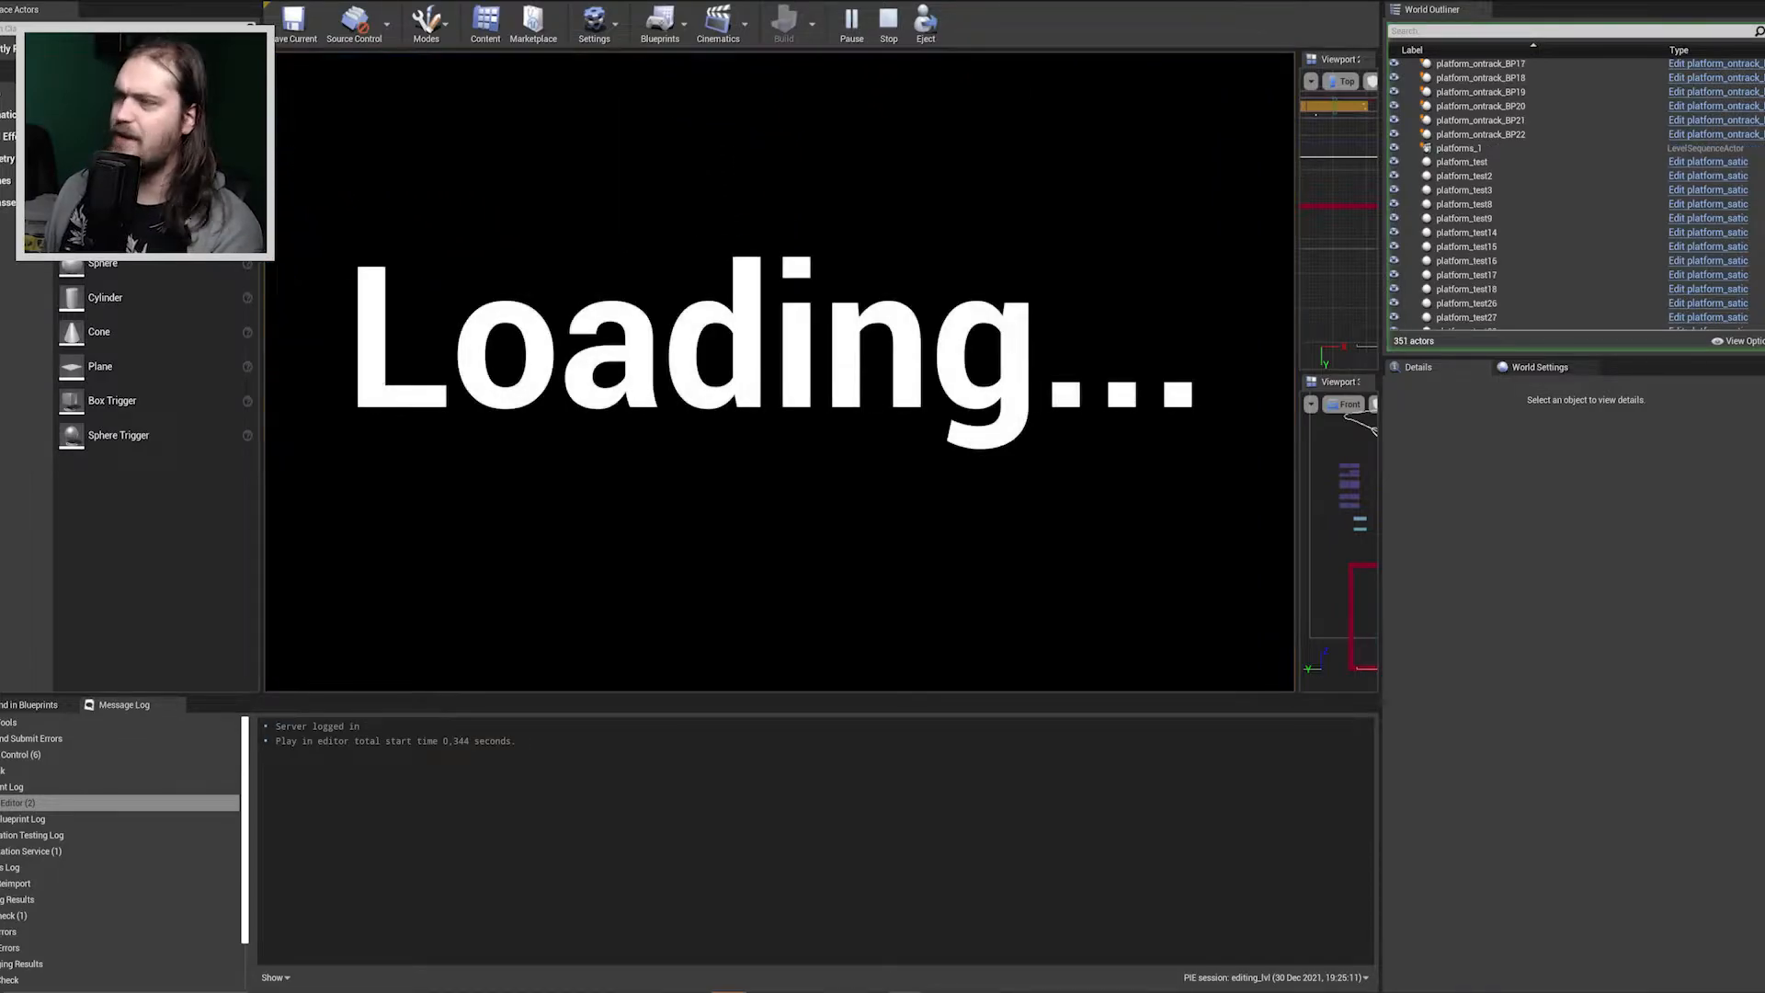
Walk the respawned character toward the raised enemy platform and end the playtest.
key(d)
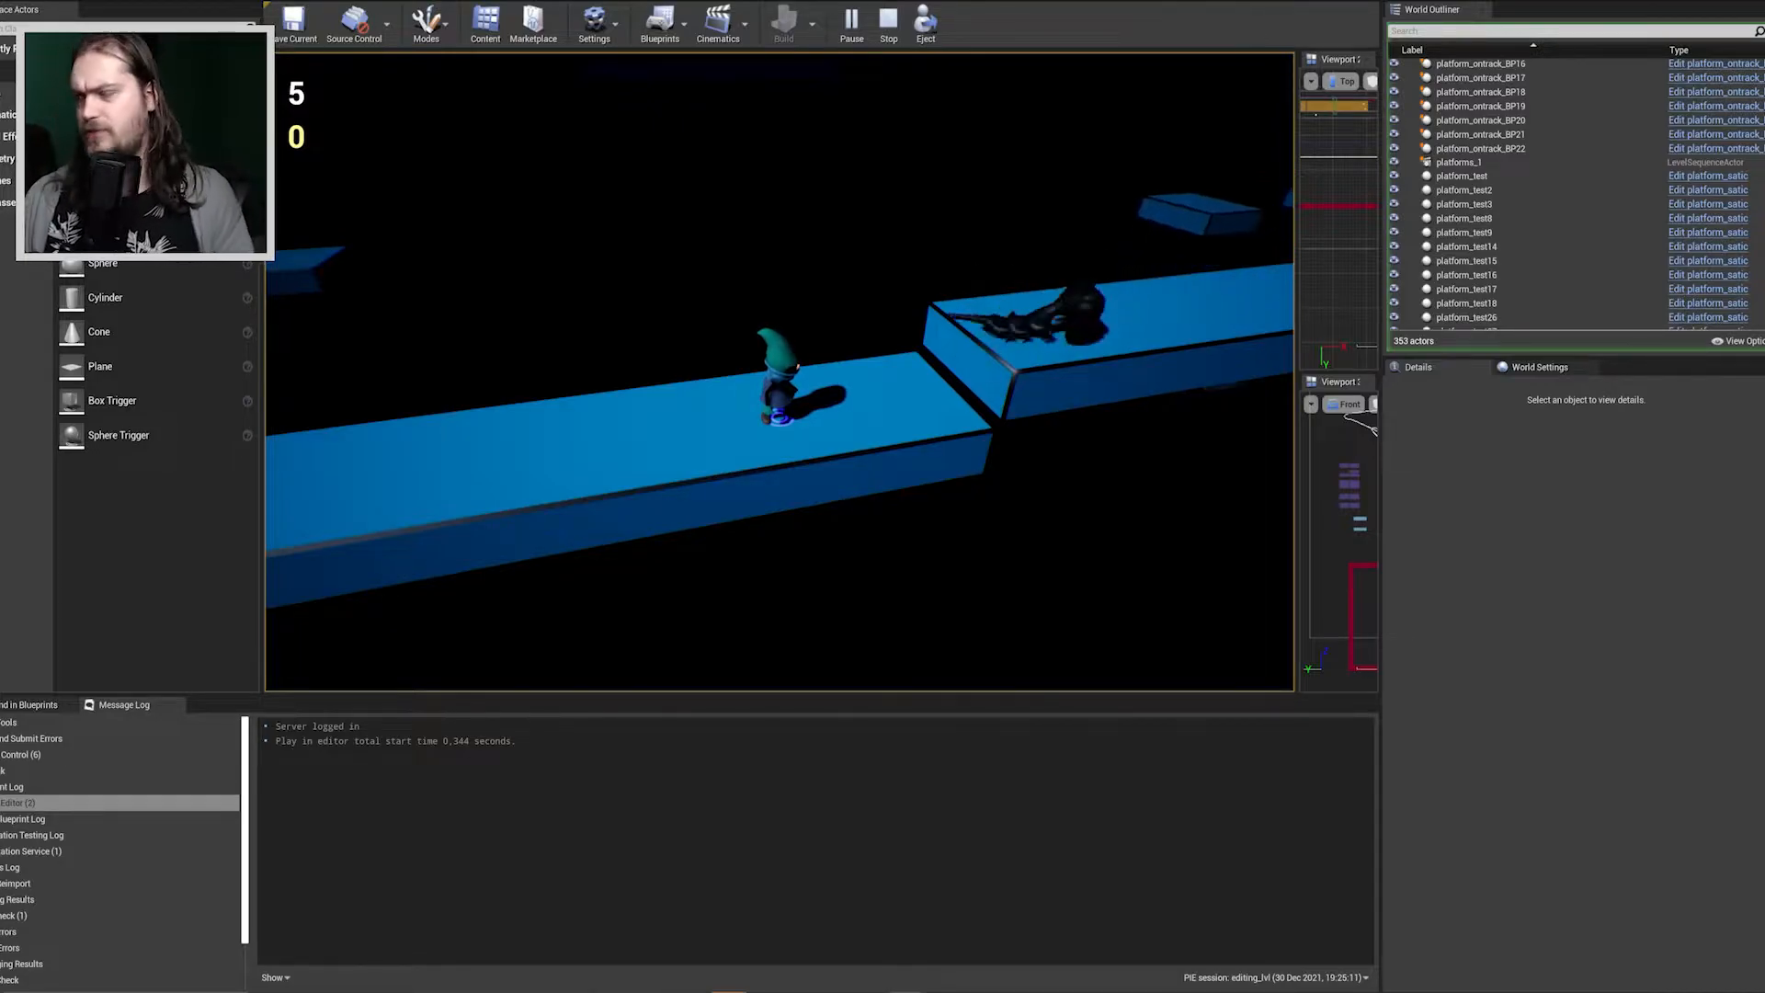
key(Escape)
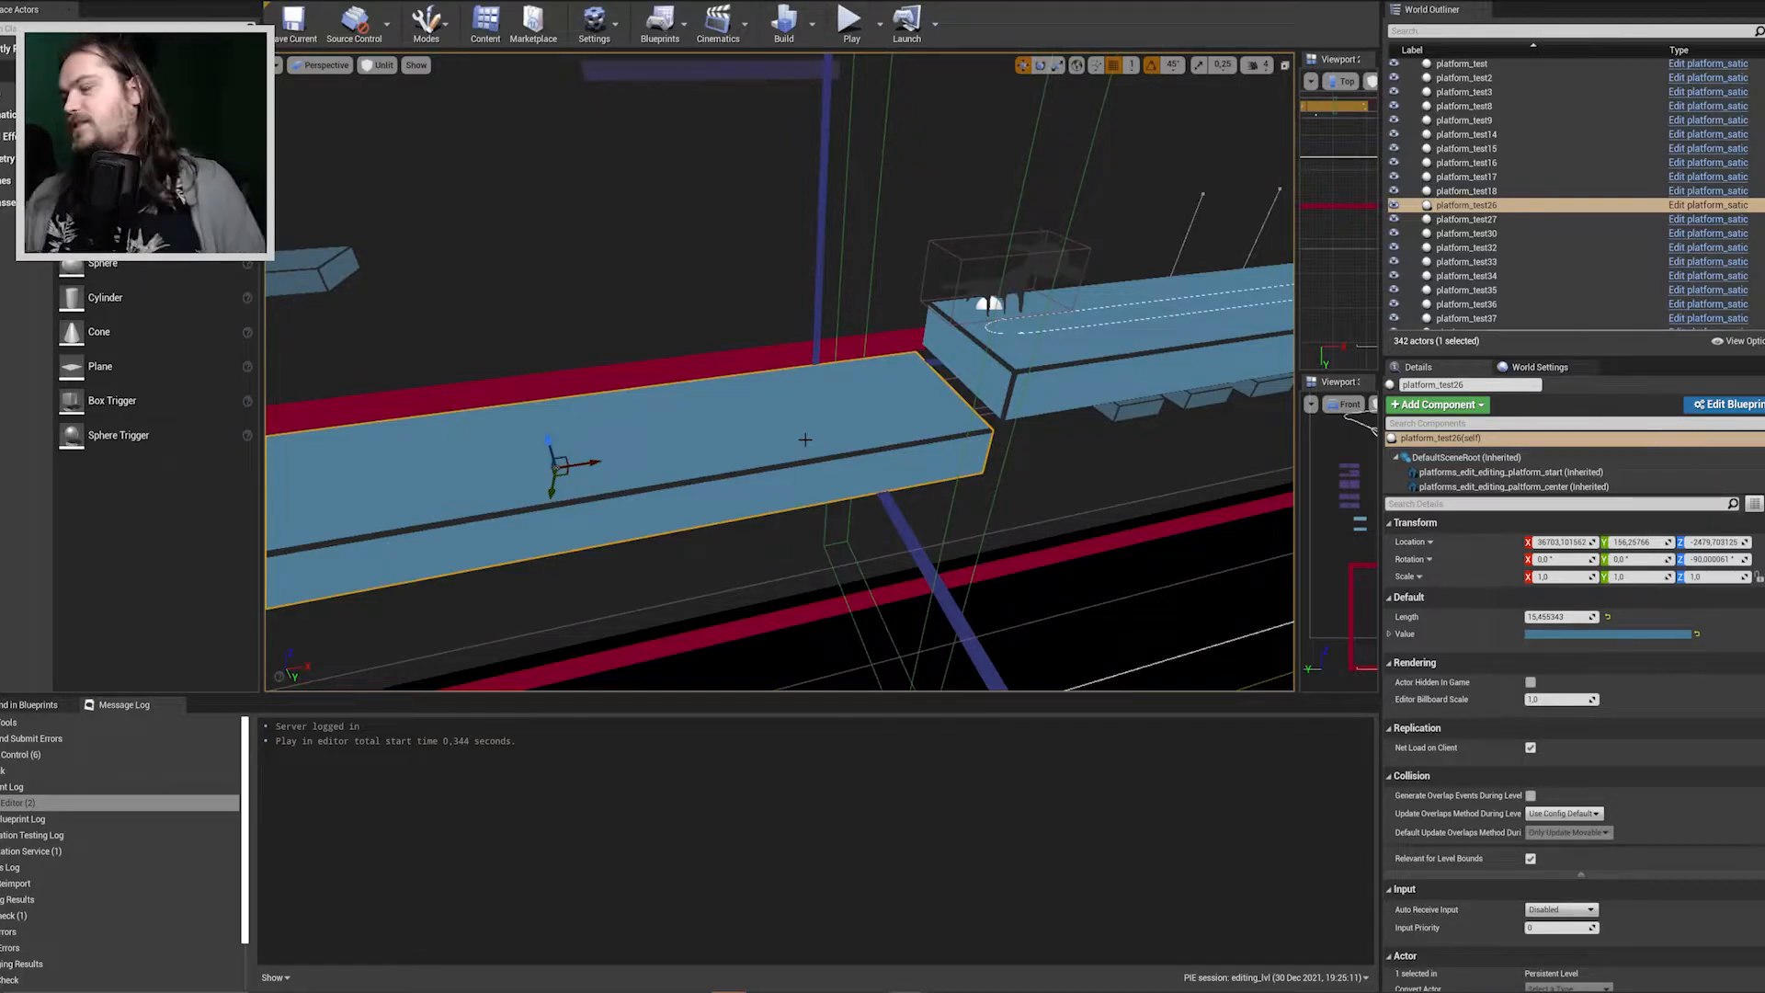
right_drag(842, 385, 758, 347)
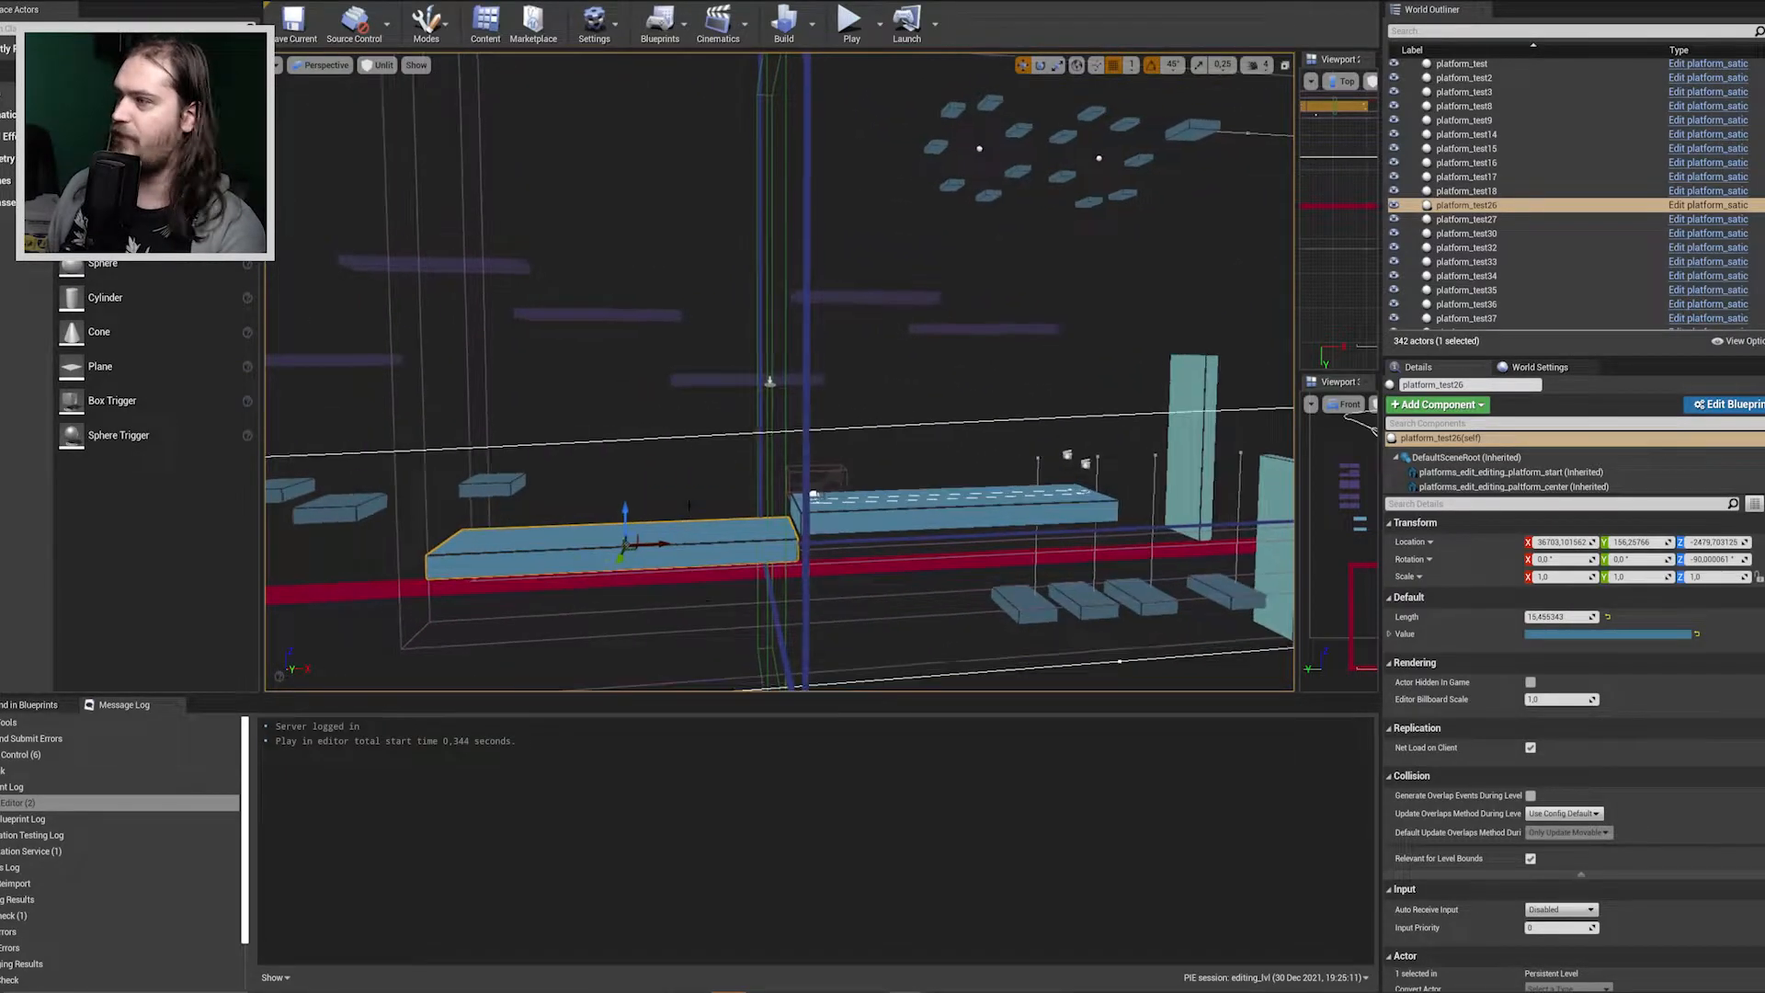
right_click(735, 533)
click(787, 488)
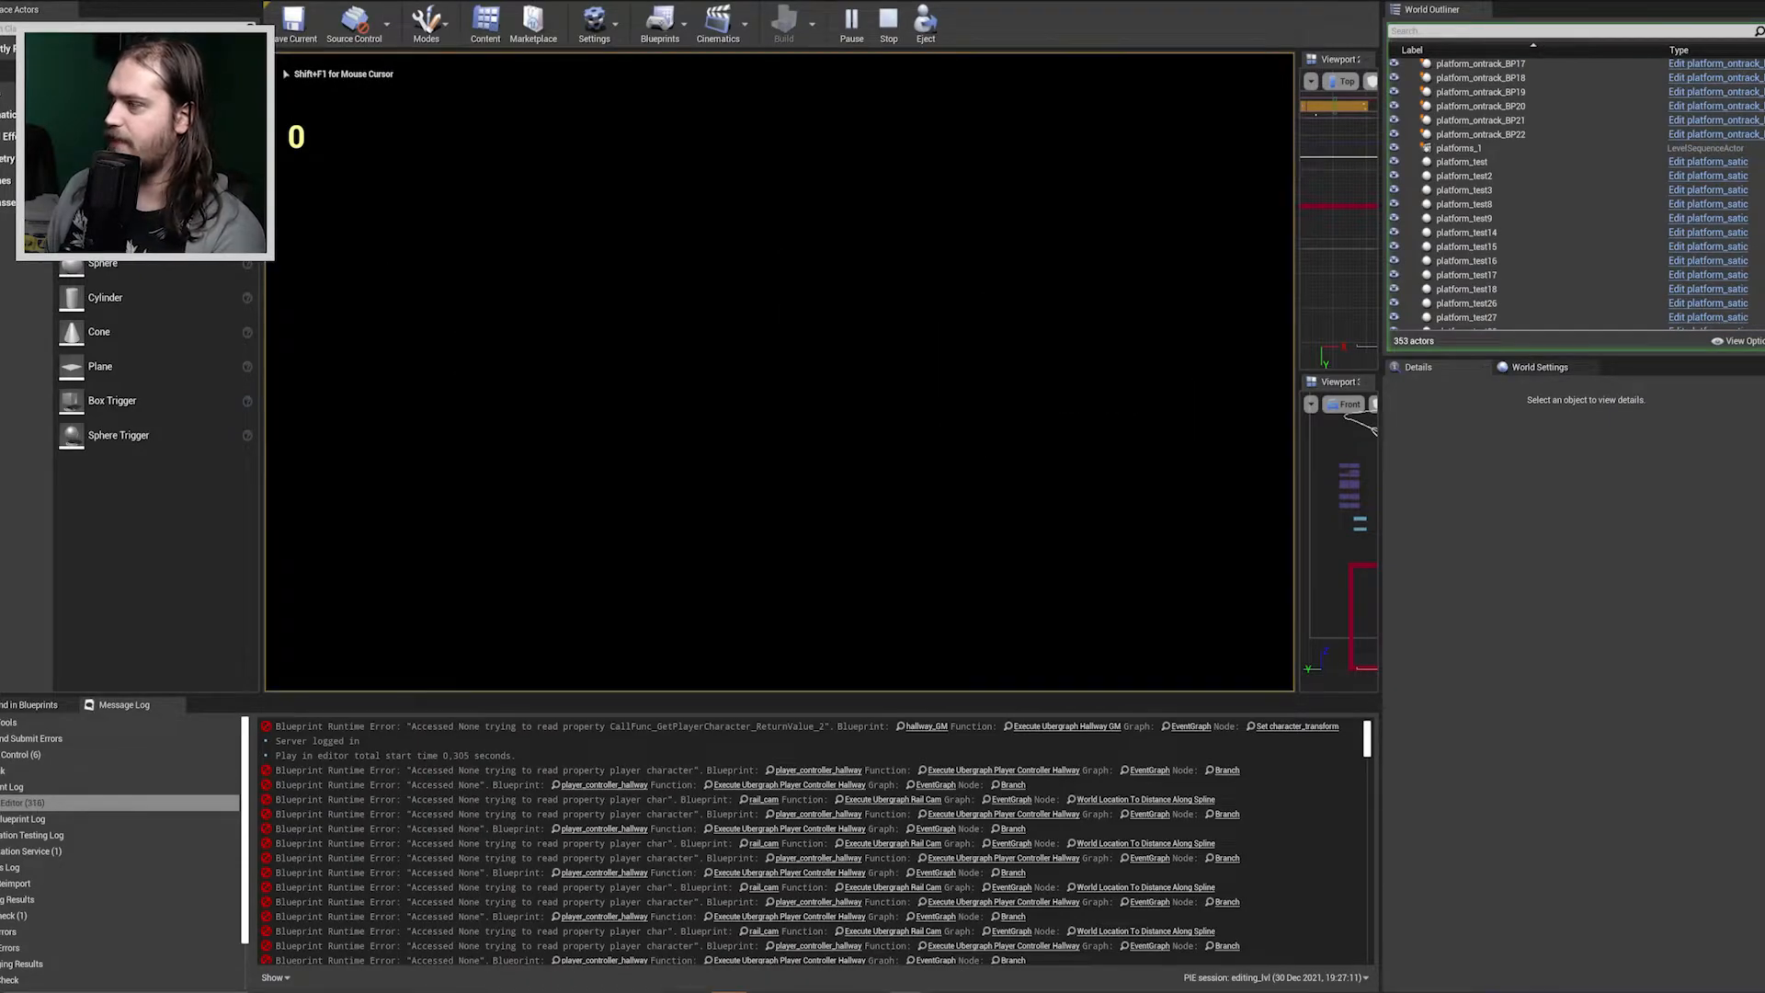
key(Escape)
Start a playtest from the end of platform_test26 next to the raised enemy platform.
right_drag(771, 379, 689, 542)
key(w)
key(s)
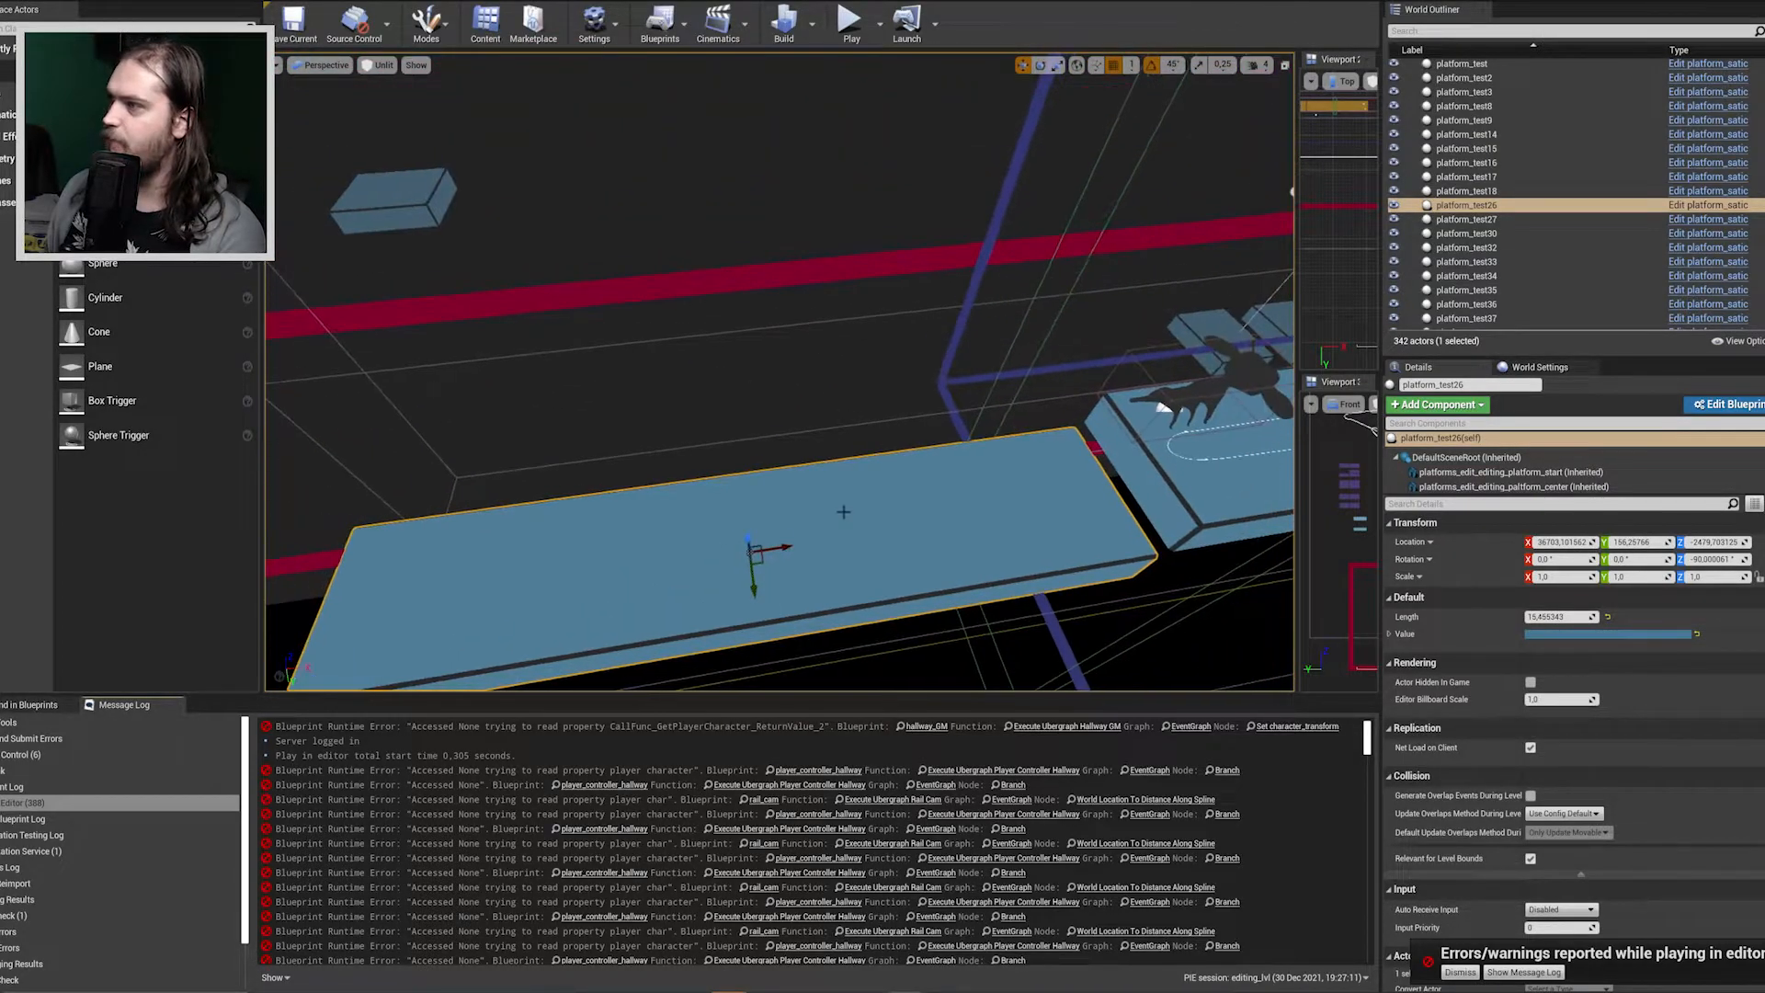
right_click(864, 508)
click(953, 468)
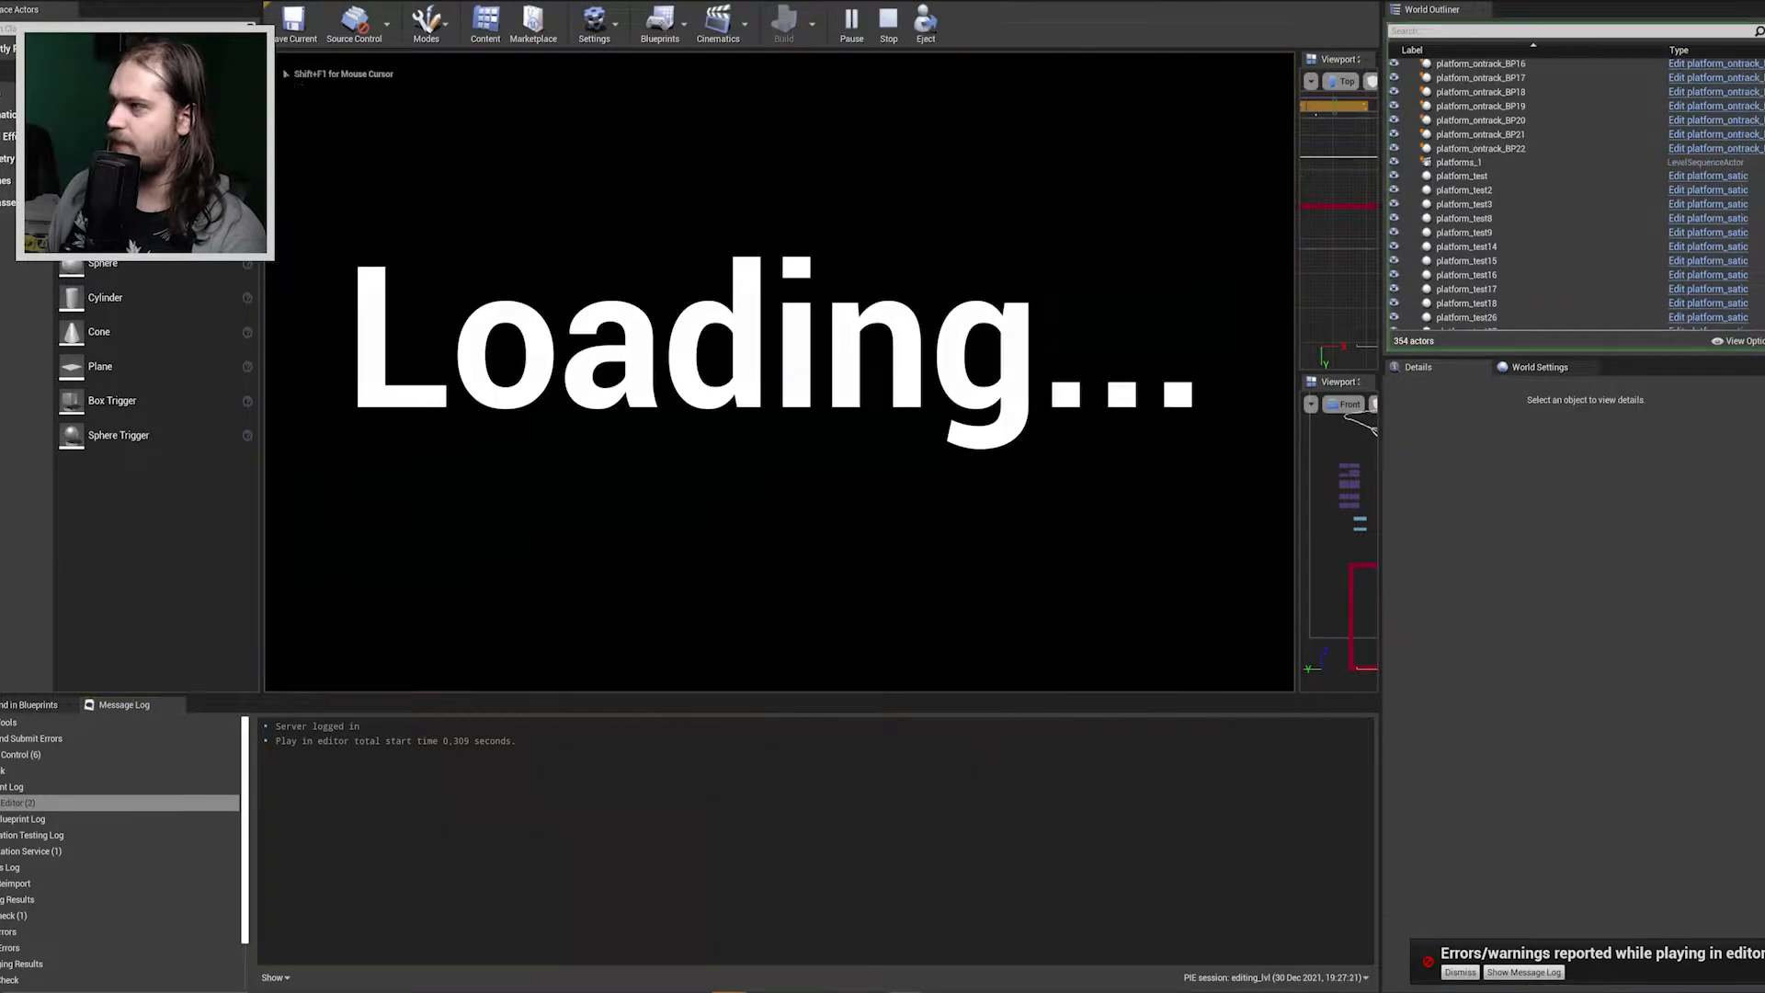
Run the character over the raised platform, jump past the enemy and land on a small platform beyond it.
key(d)
key(space)
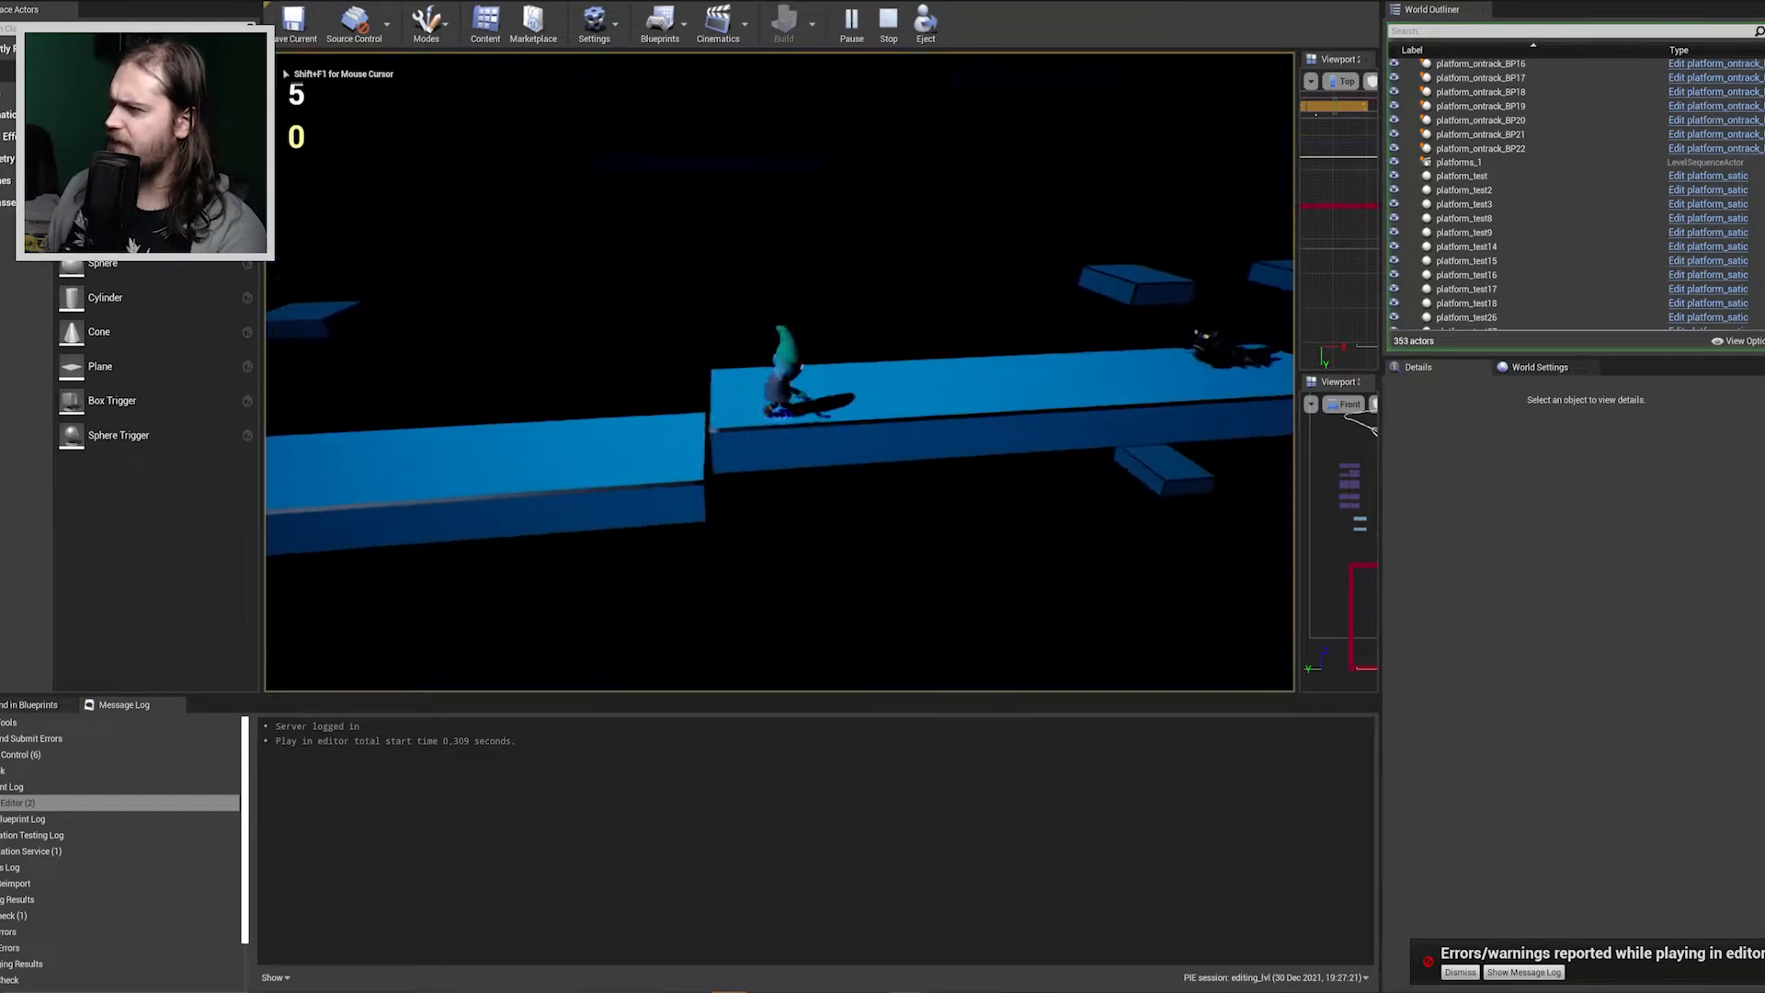
key(space)
key(d)
key(space)
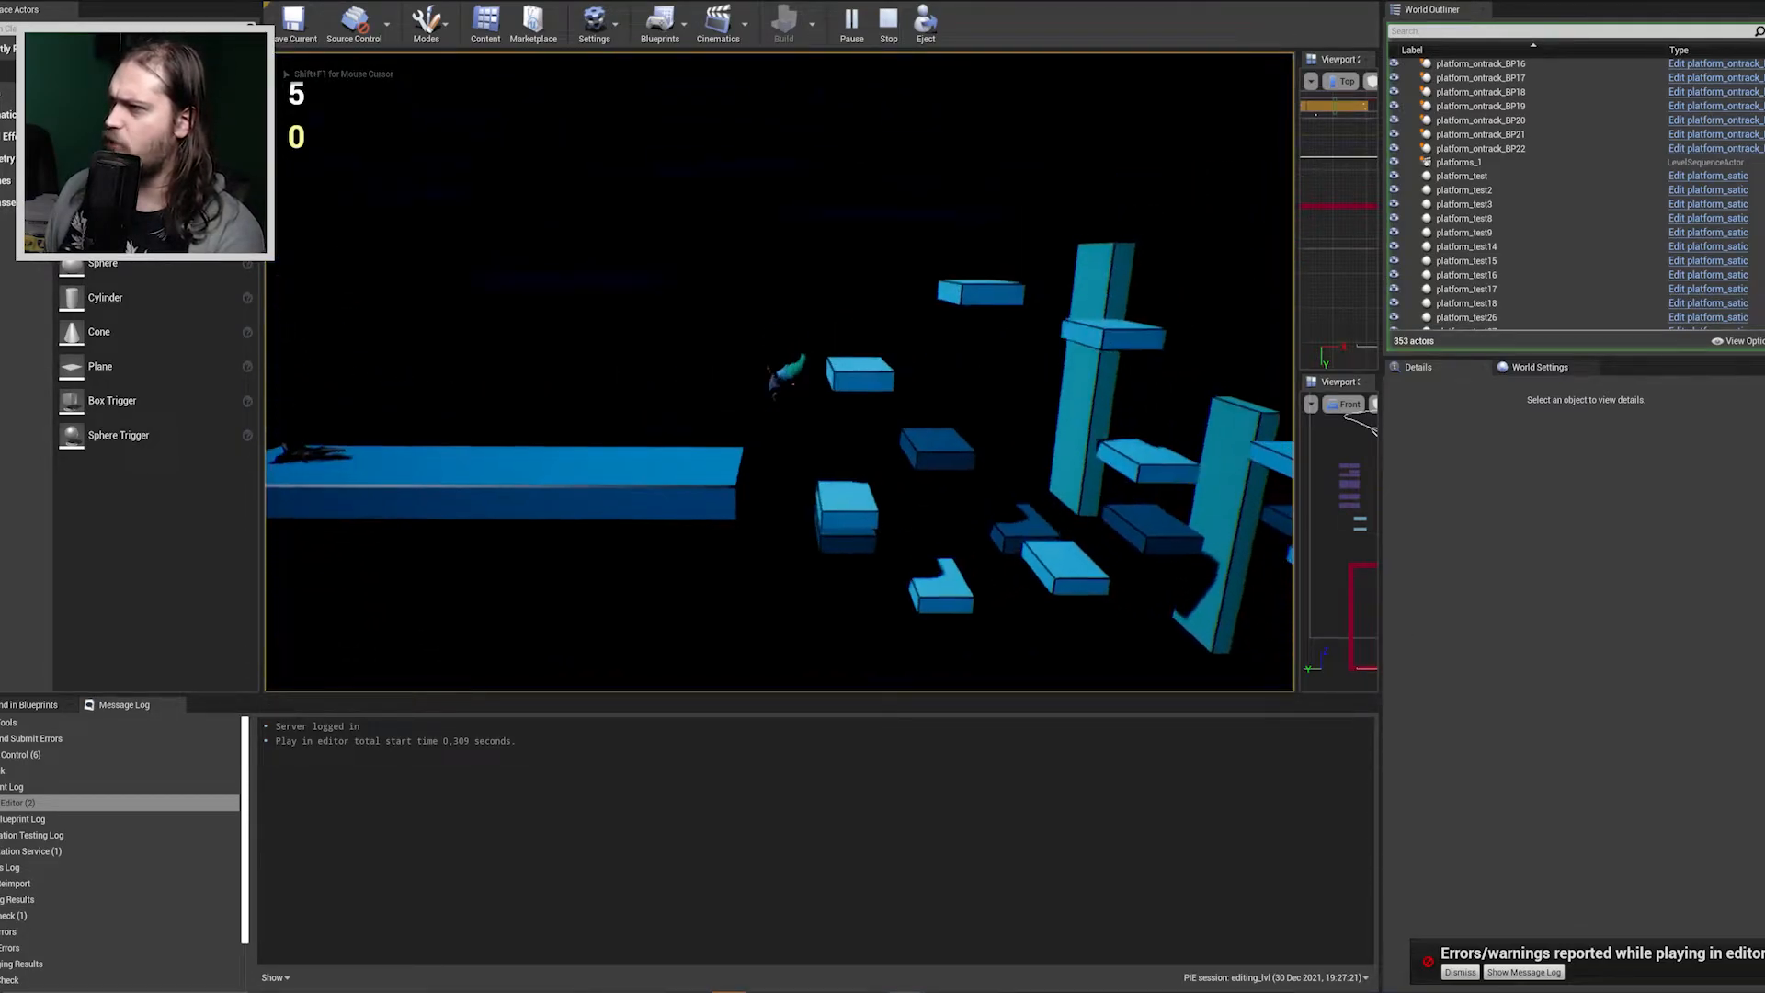
key(d)
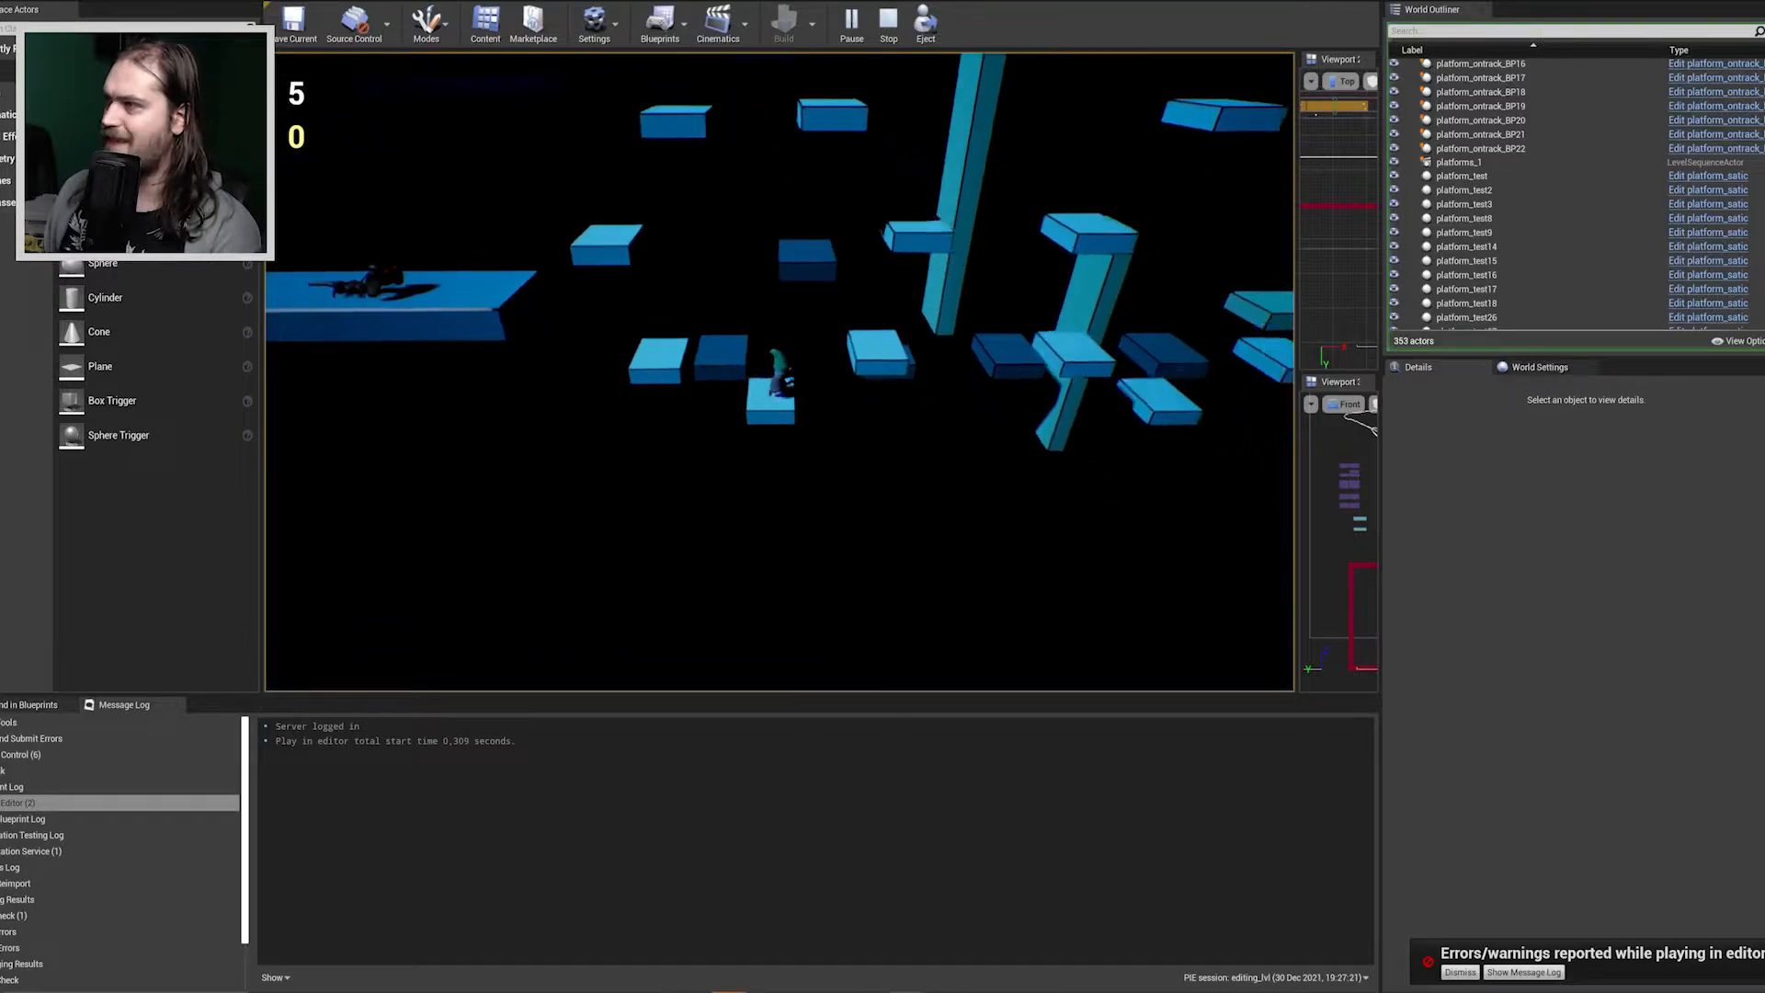
Jump the character up past the light-blue pillars to the high small platform beyond them.
key(space)
key(space)
key(d)
key(space)
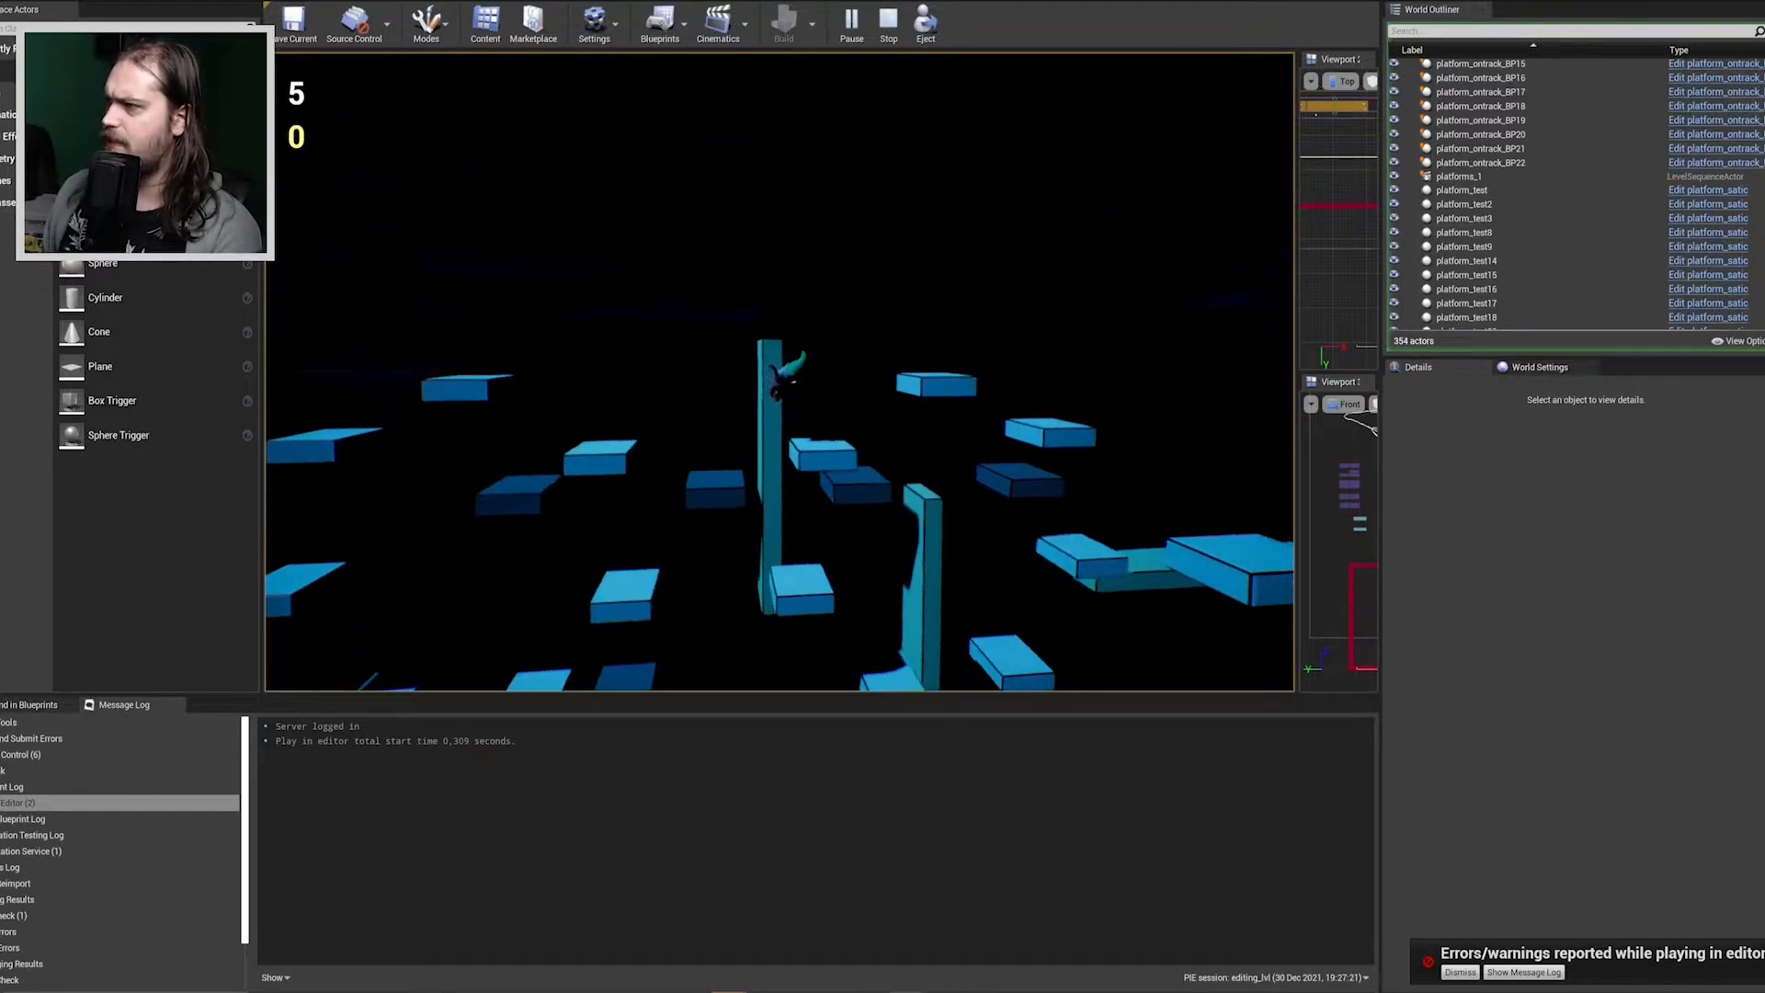
key(space)
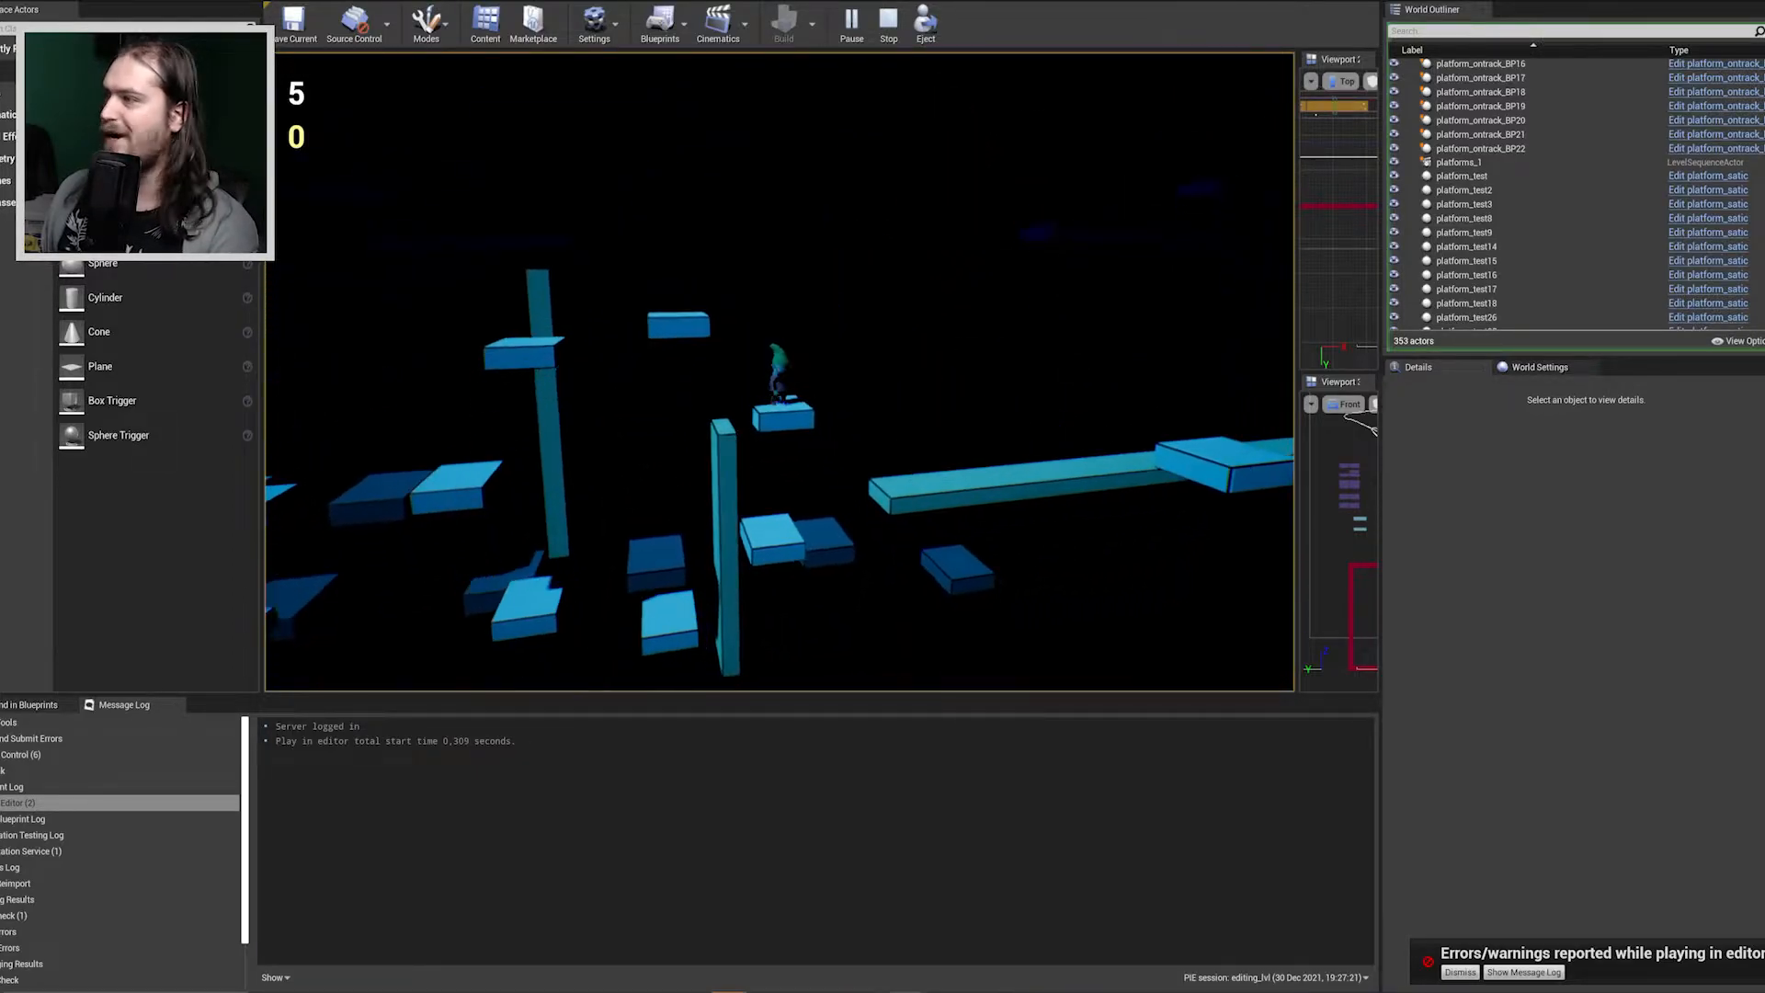
Double-jump the character off the high small platform and down to the square platform beside the light-blue beam.
key(d)
key(space)
key(space)
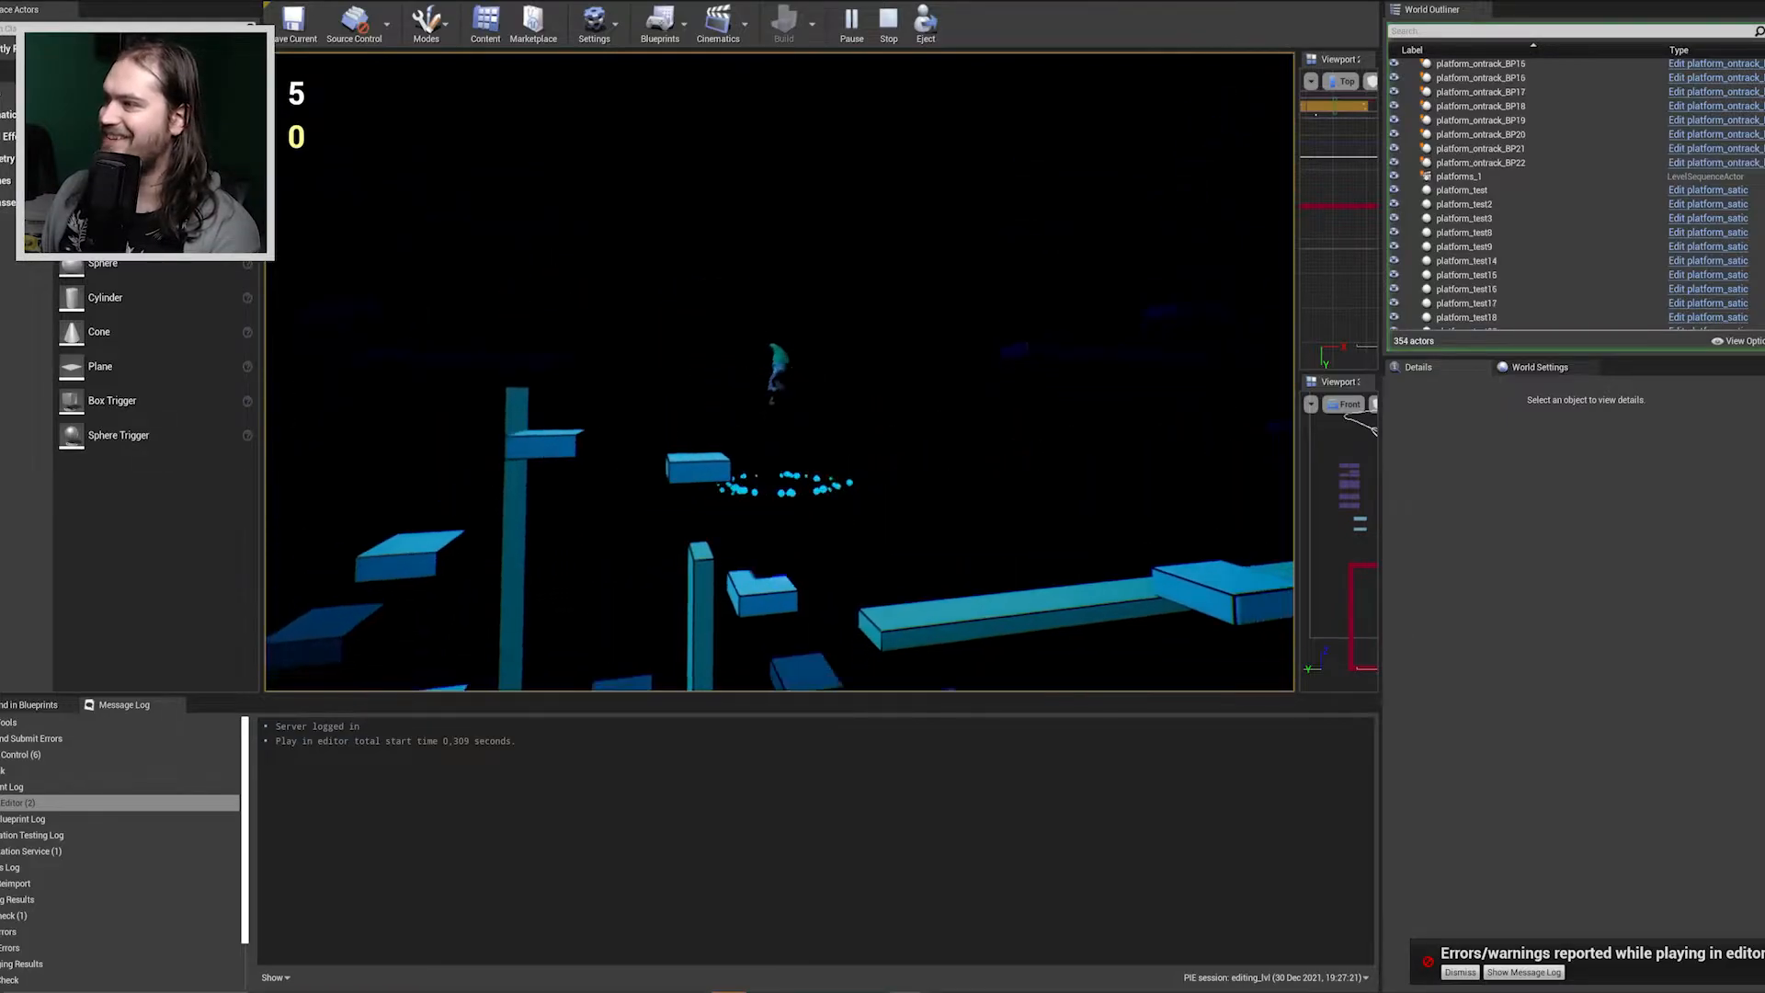
key(d)
key(space)
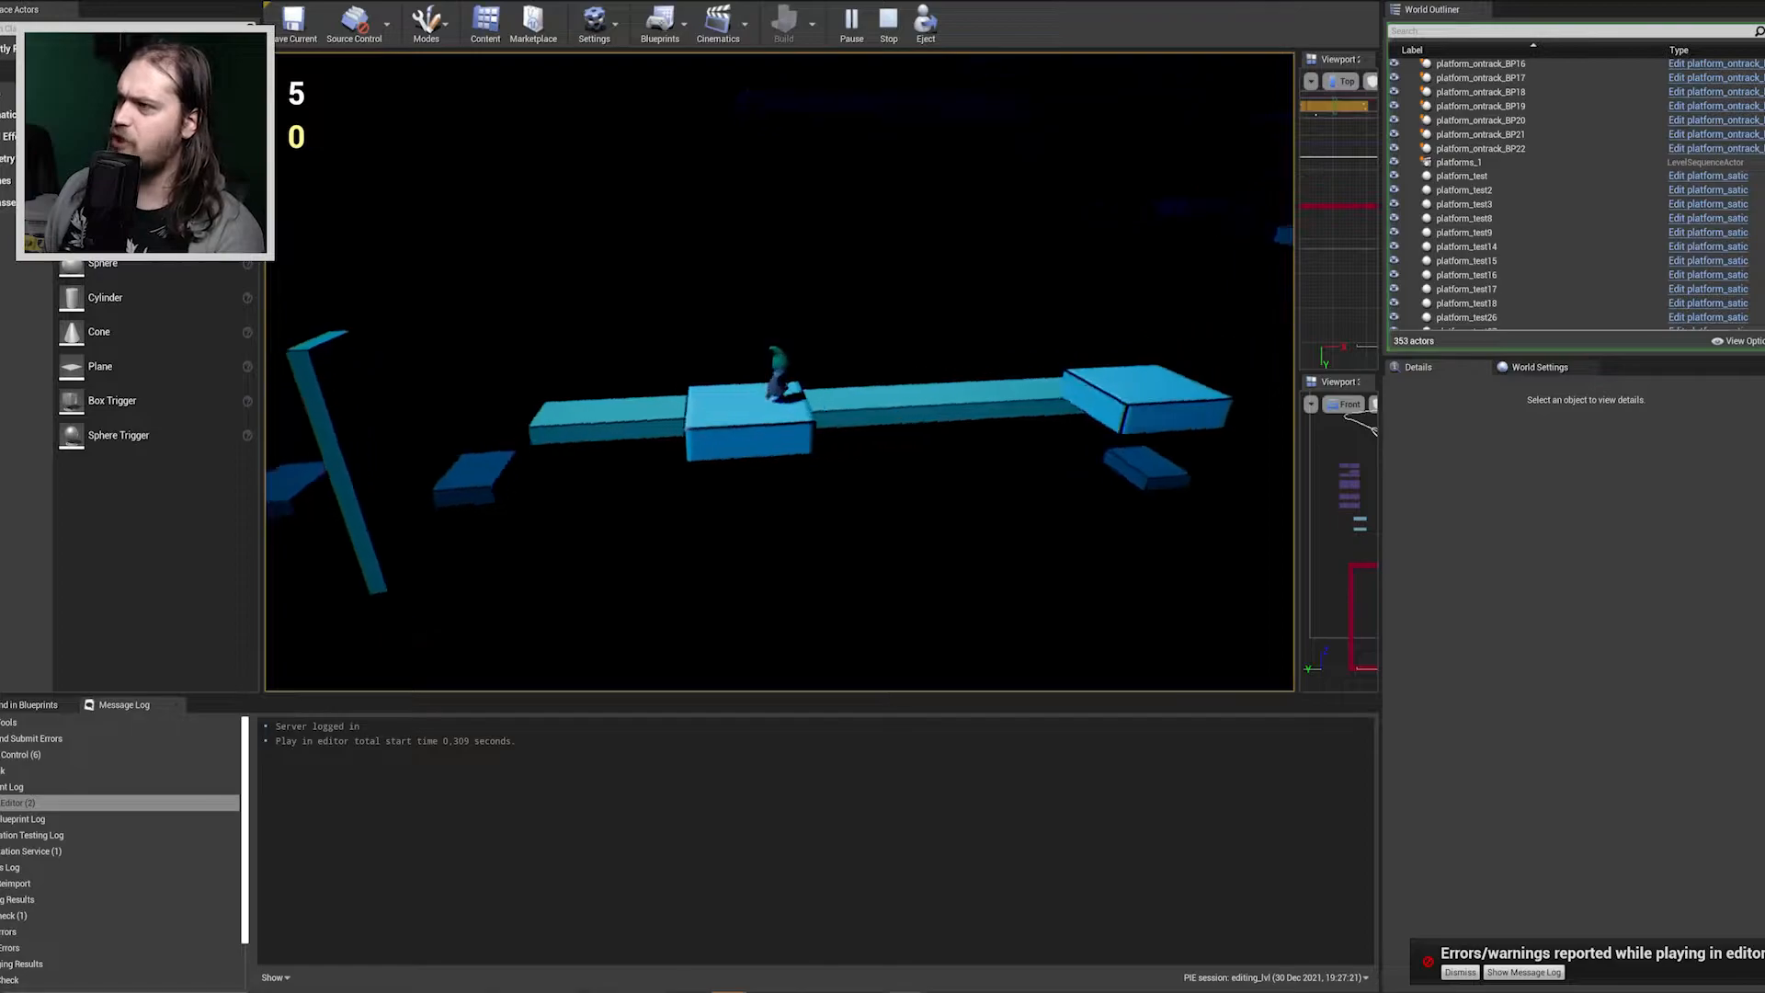
Jump the character over the next square platform and on to the long platform with the blue crystal.
key(d)
key(space)
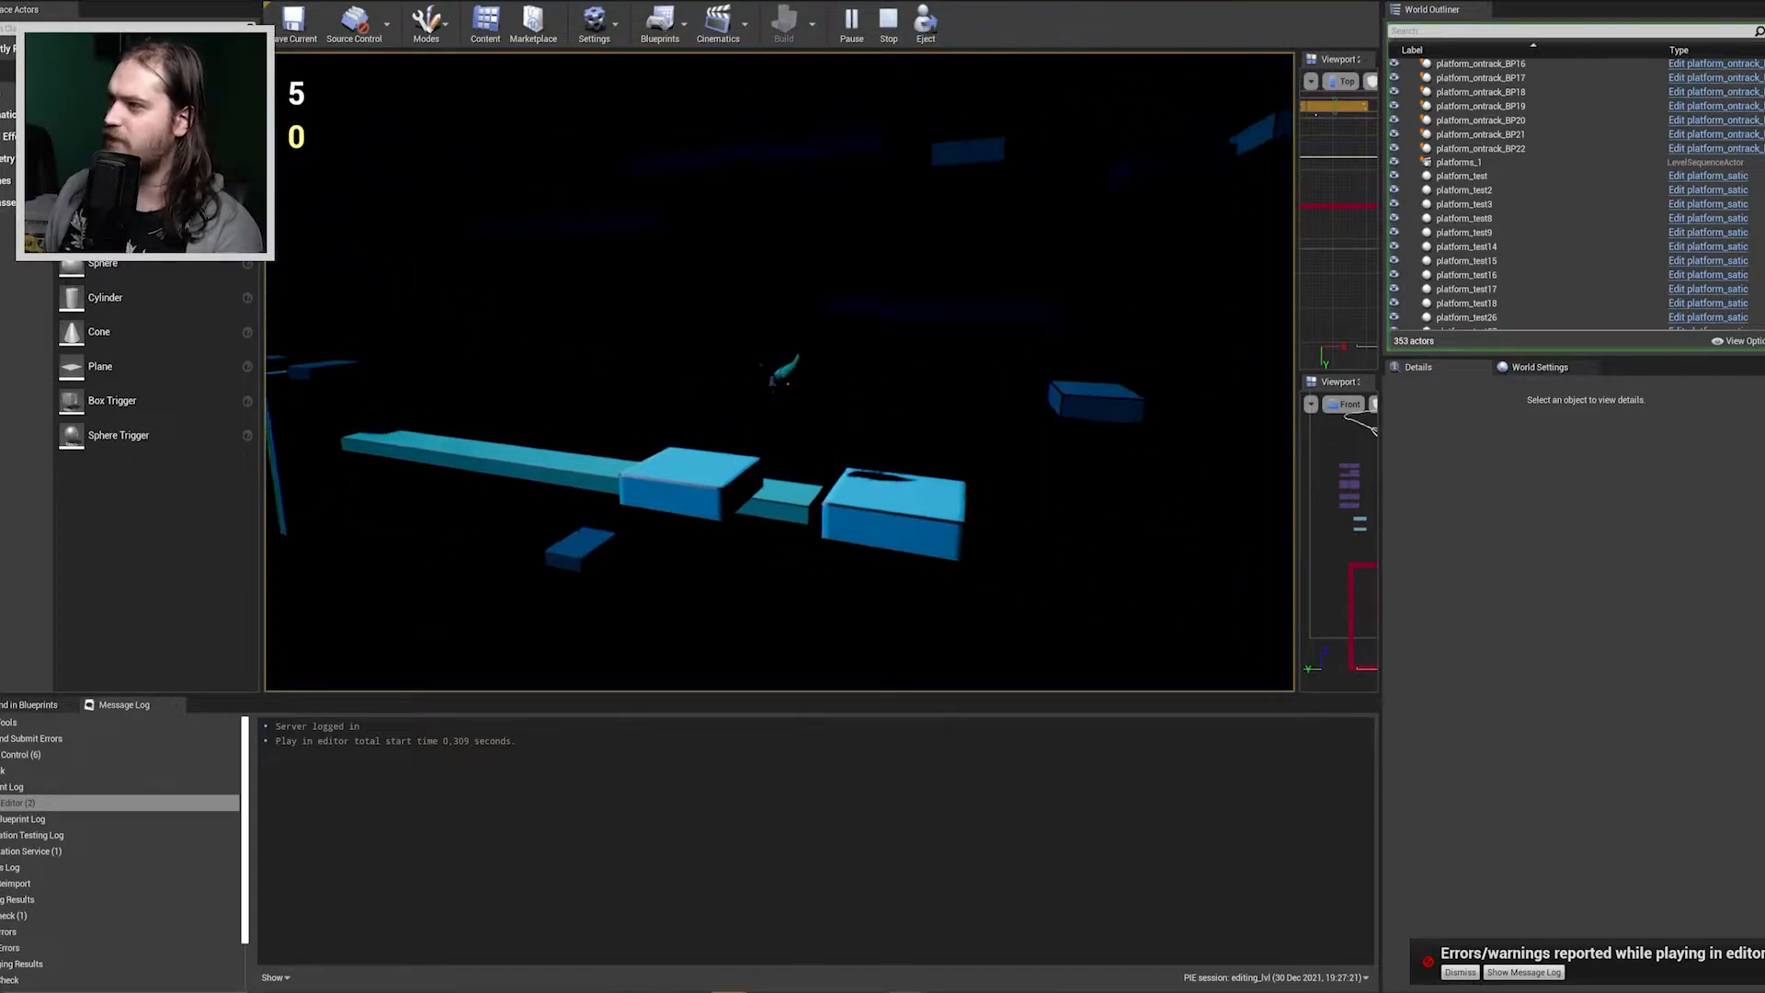
key(d)
key(d)
key(space)
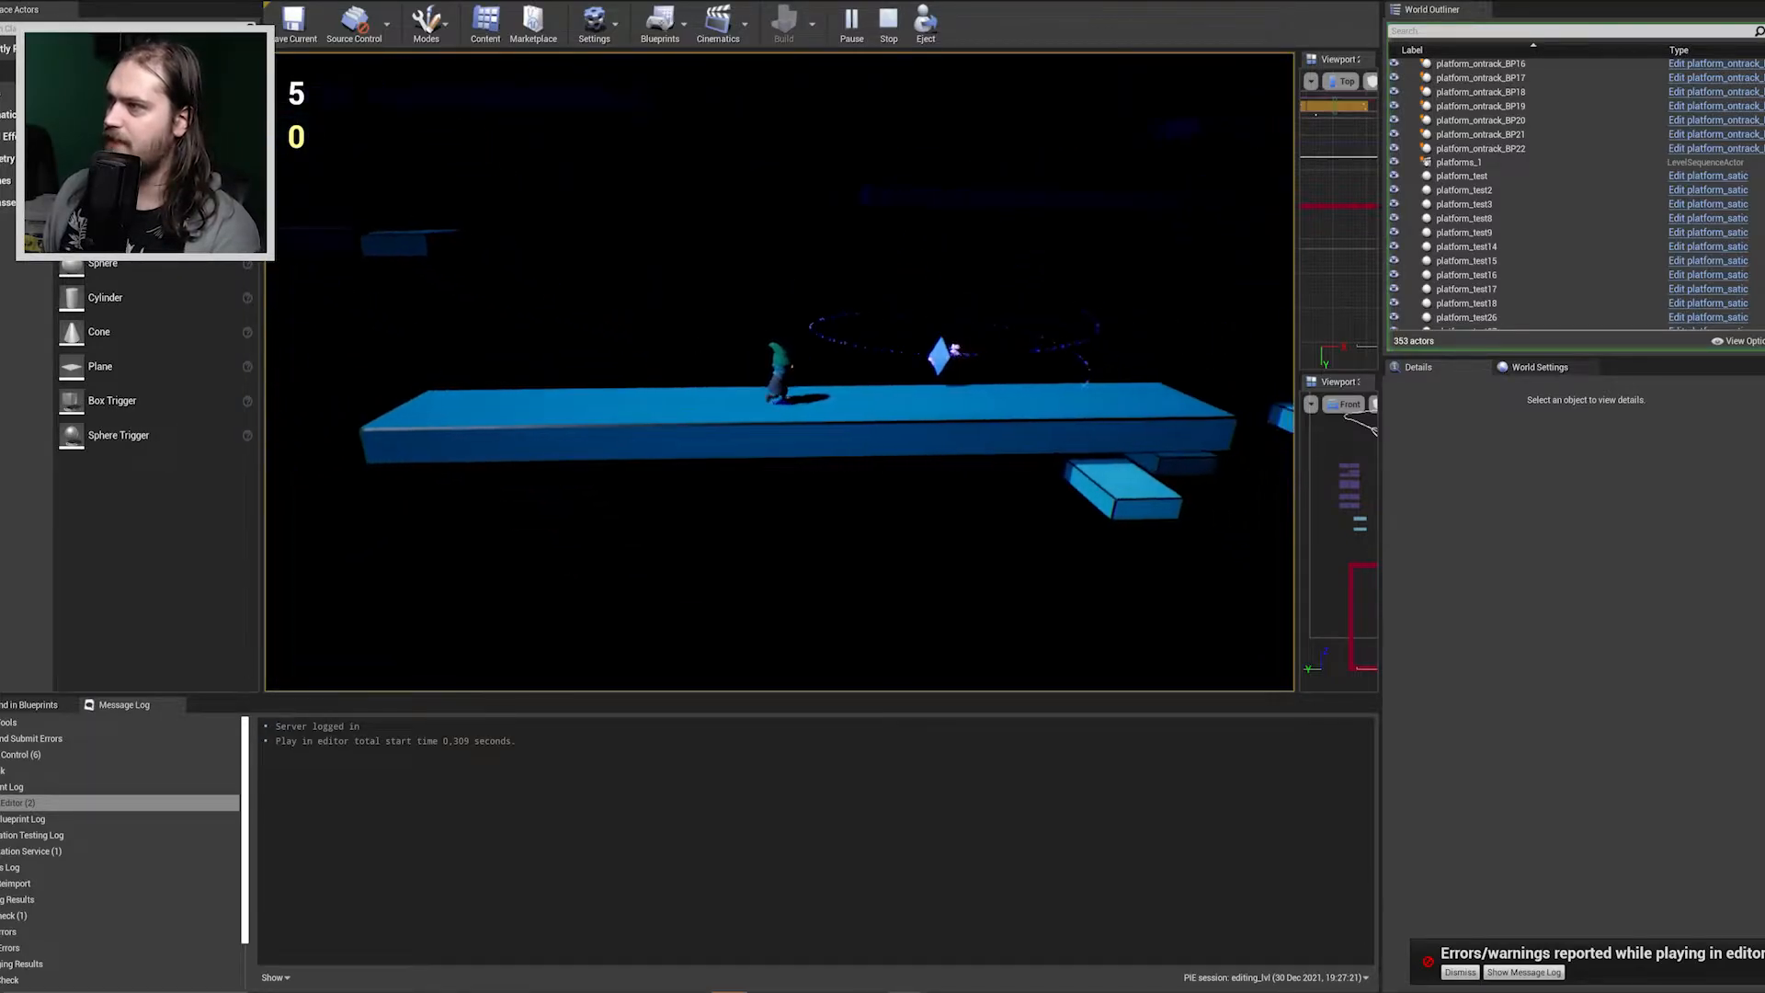
Run the character along the long platform past the blue crystal and jump on to the lower light-blue square platform beyond.
key(d)
key(d)
key(space)
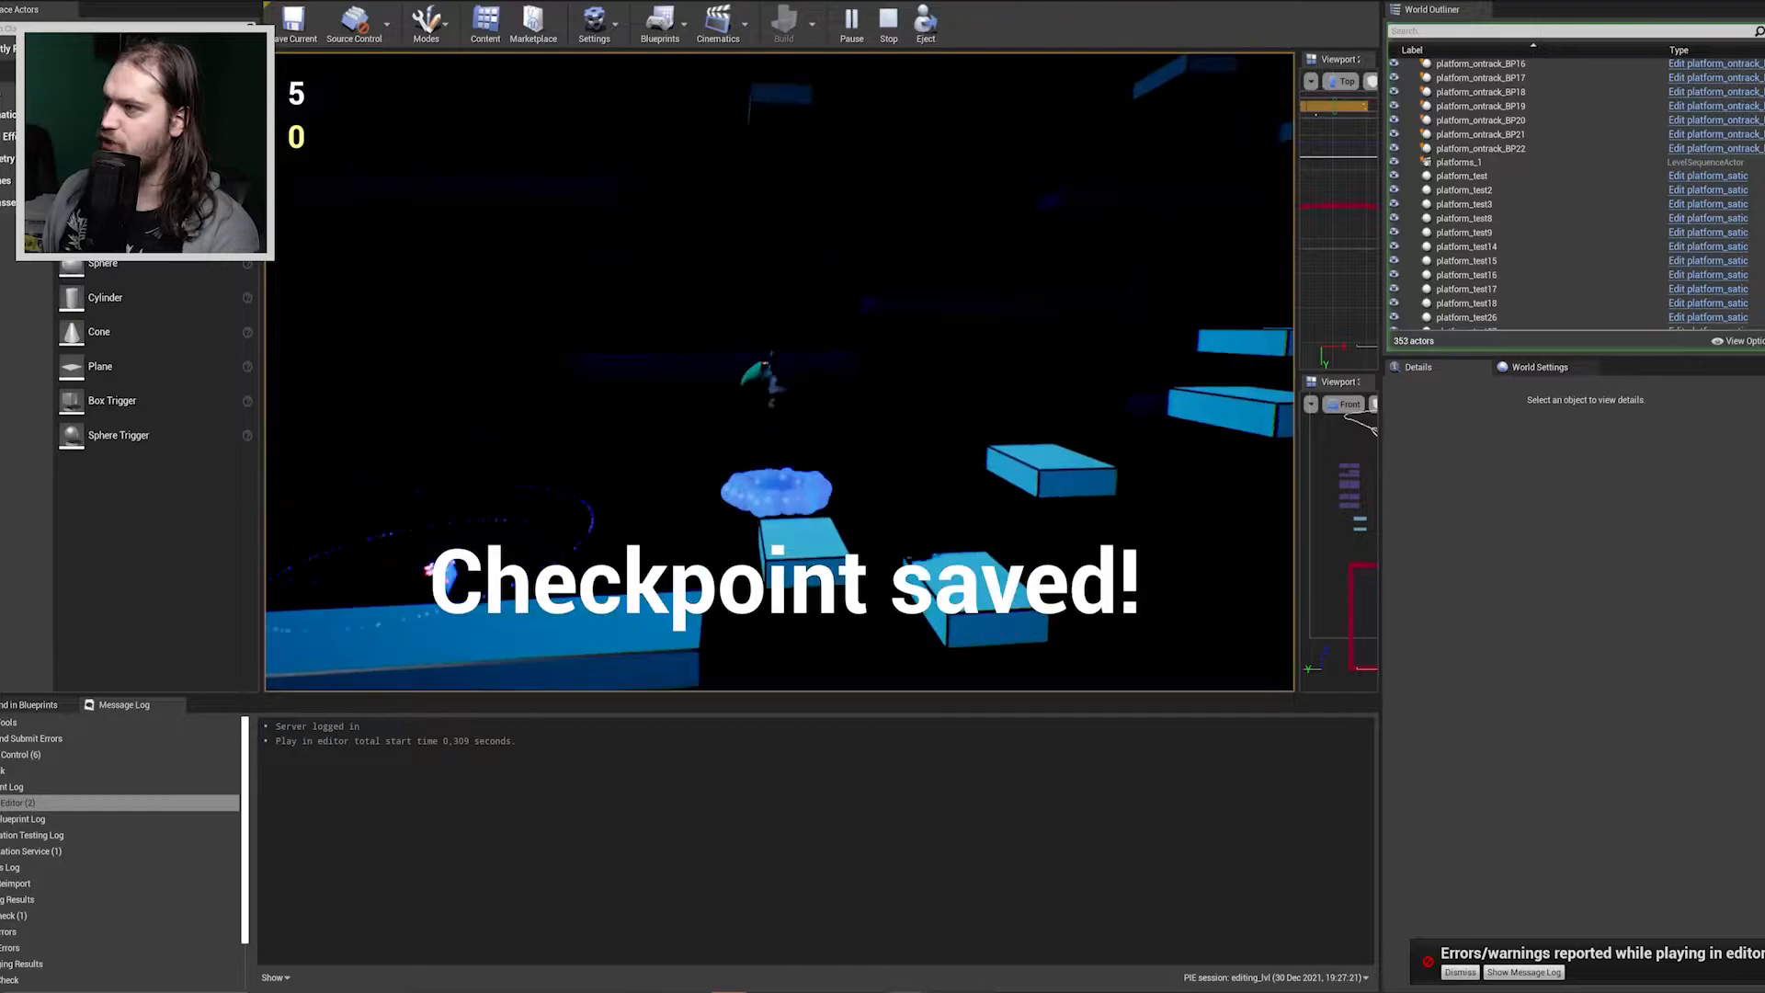
Jump the character up across the rising row of light-blue square platforms.
key(d)
key(space)
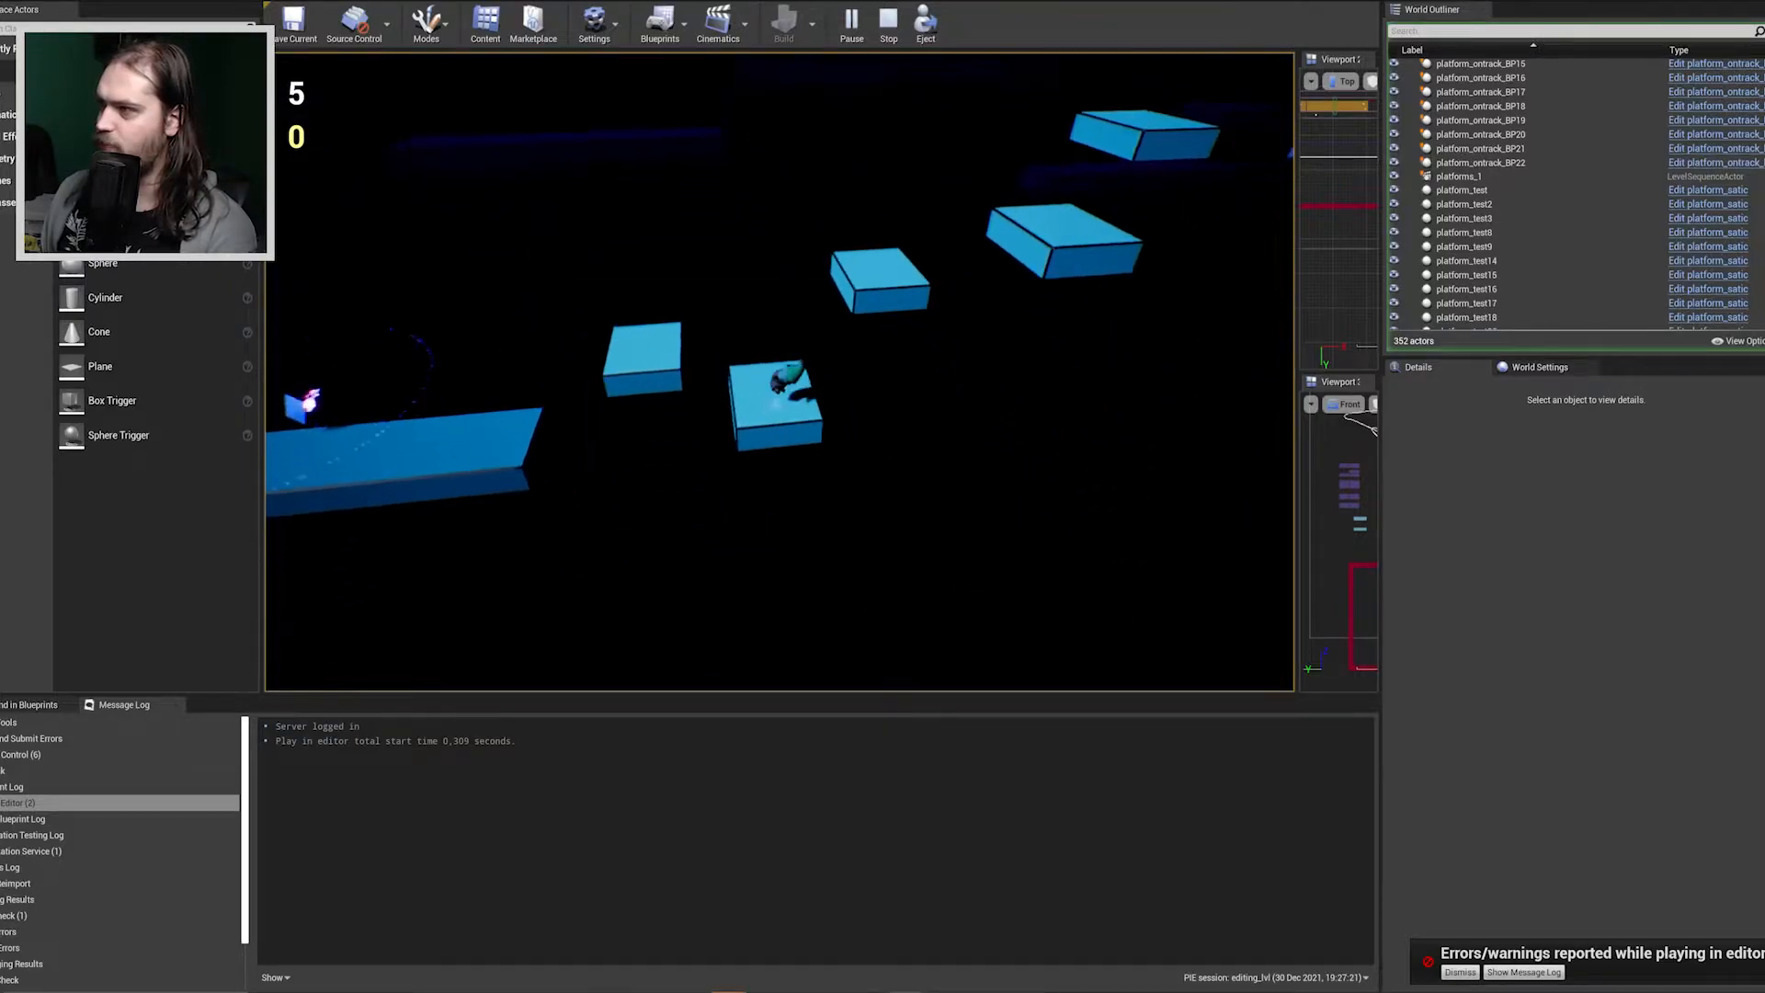
key(d)
key(space)
key(space)
key(d)
key(space)
key(space)
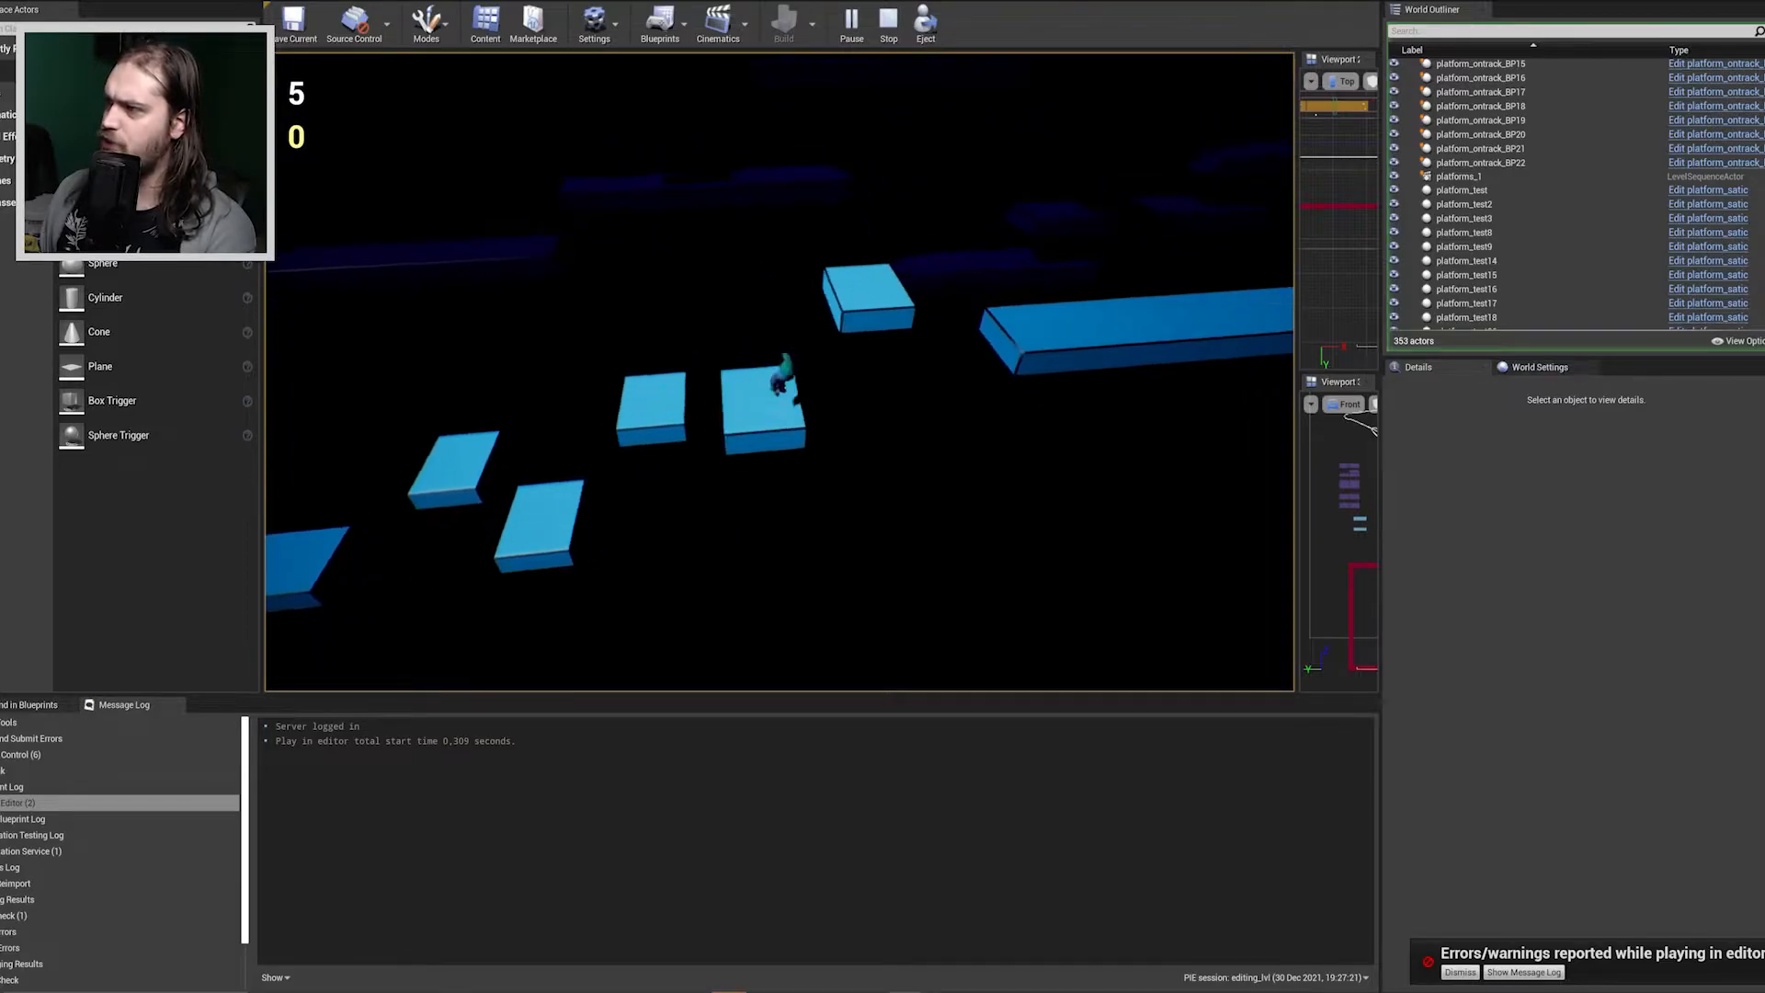
Jump the character off the last square platforms and run along the long blue platform to its far end.
key(d)
key(space)
key(space)
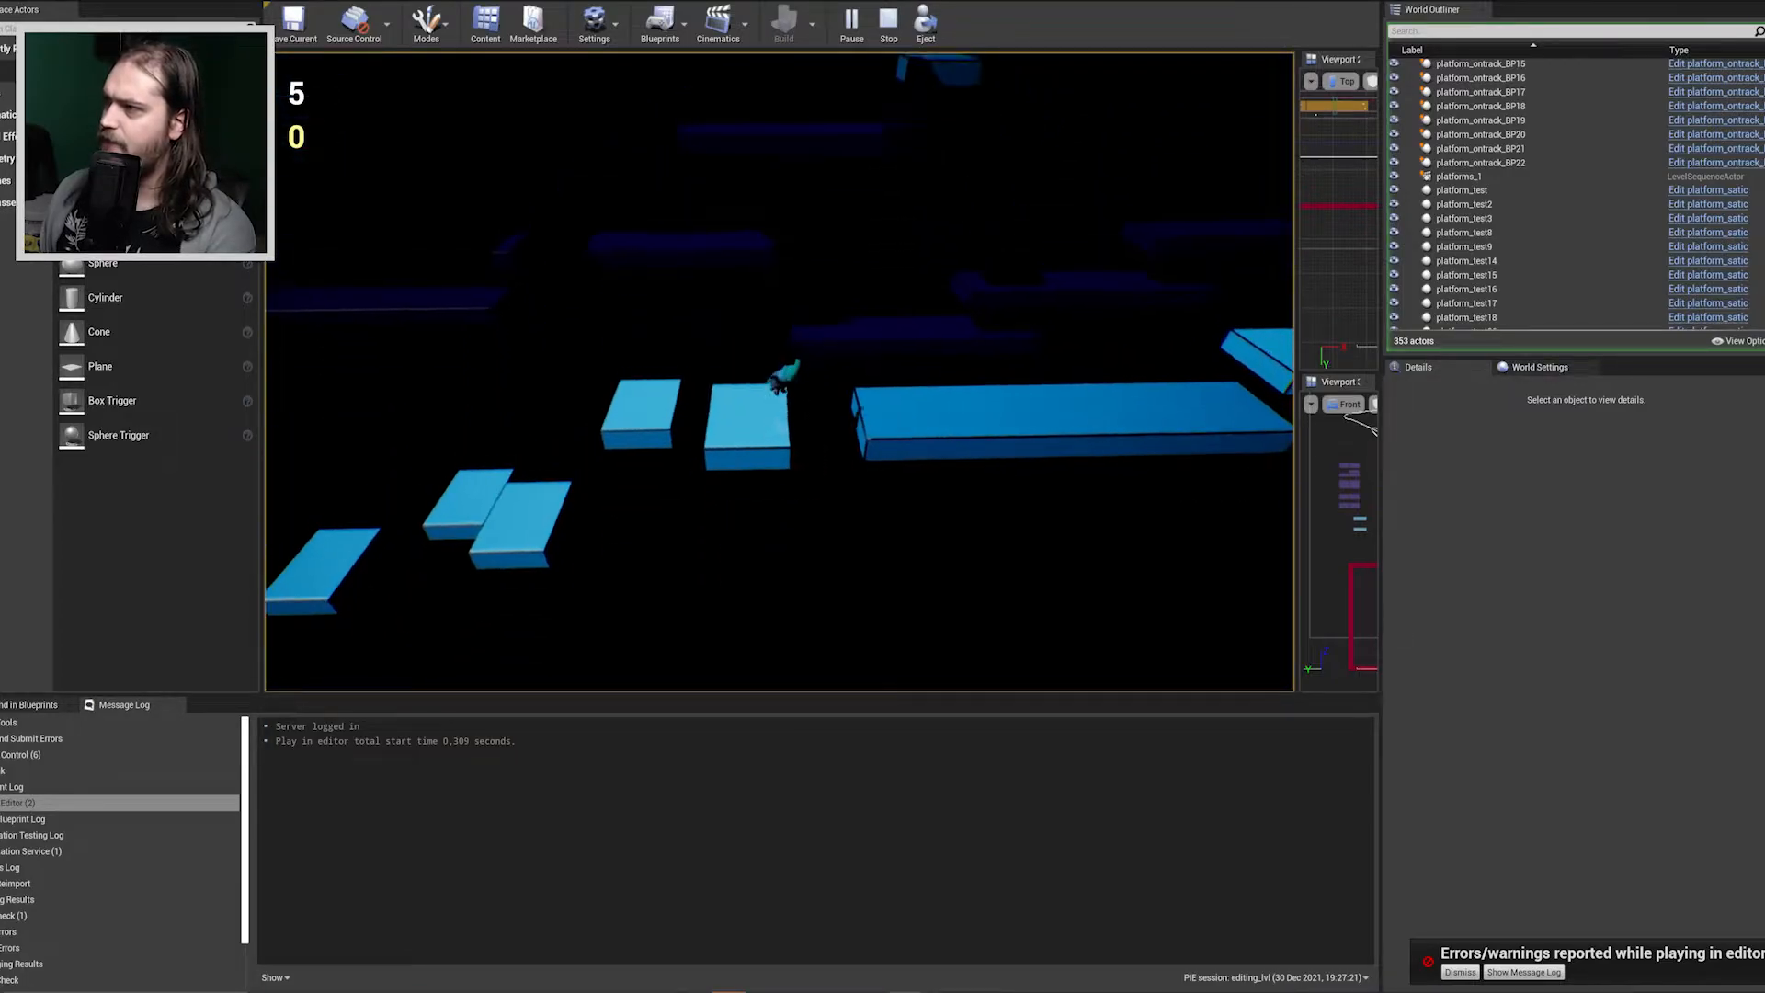
key(d)
key(space)
key(d)
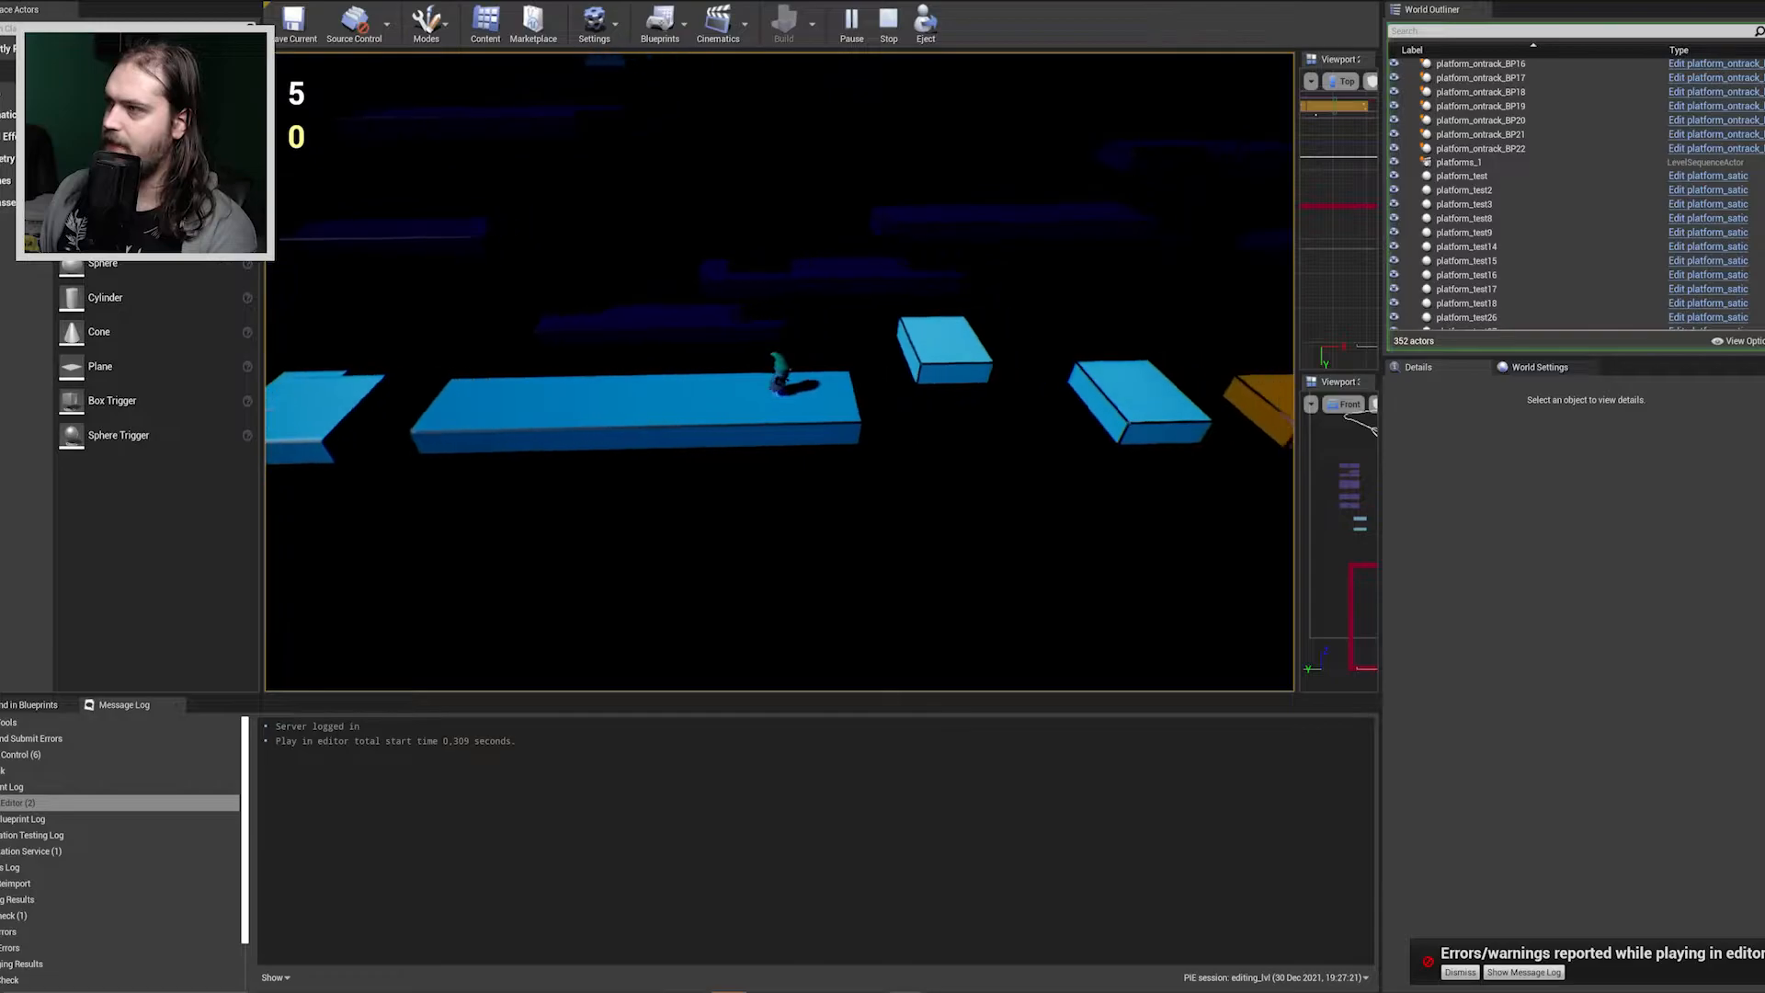
Jump the character over the two square platforms to the orange ledge and up above the orange wall, collecting the glowing pickups.
key(space)
key(d)
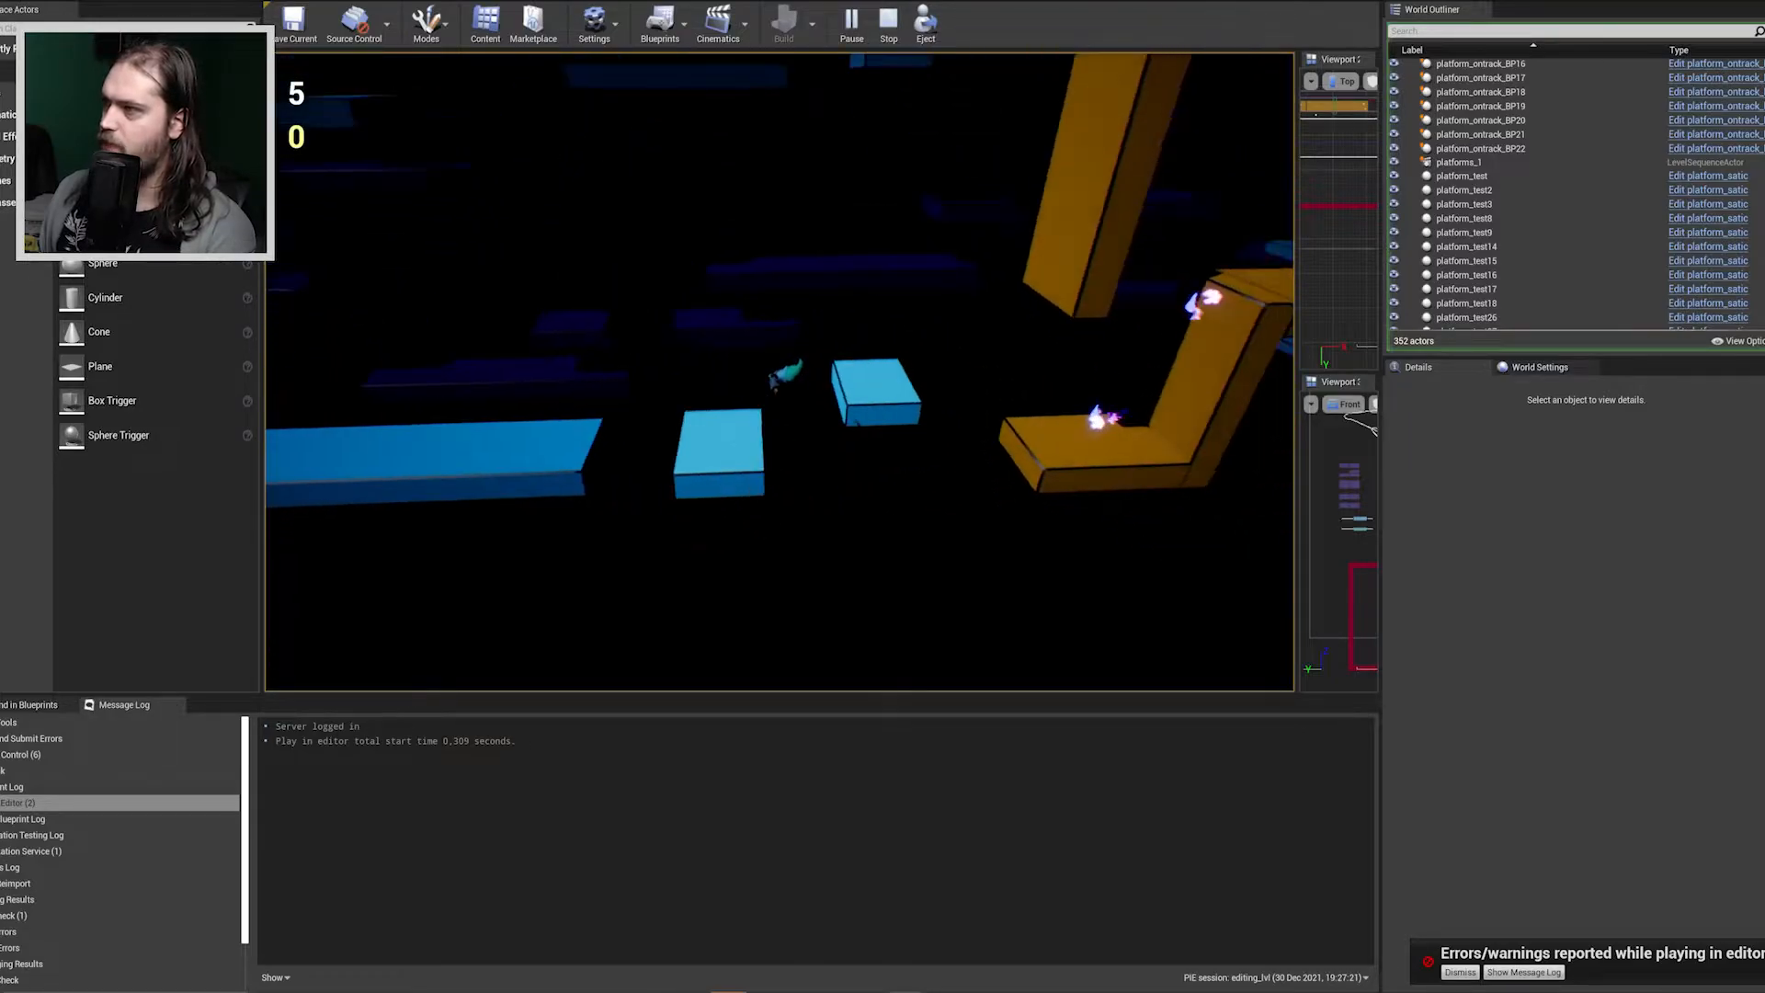
key(d)
key(space)
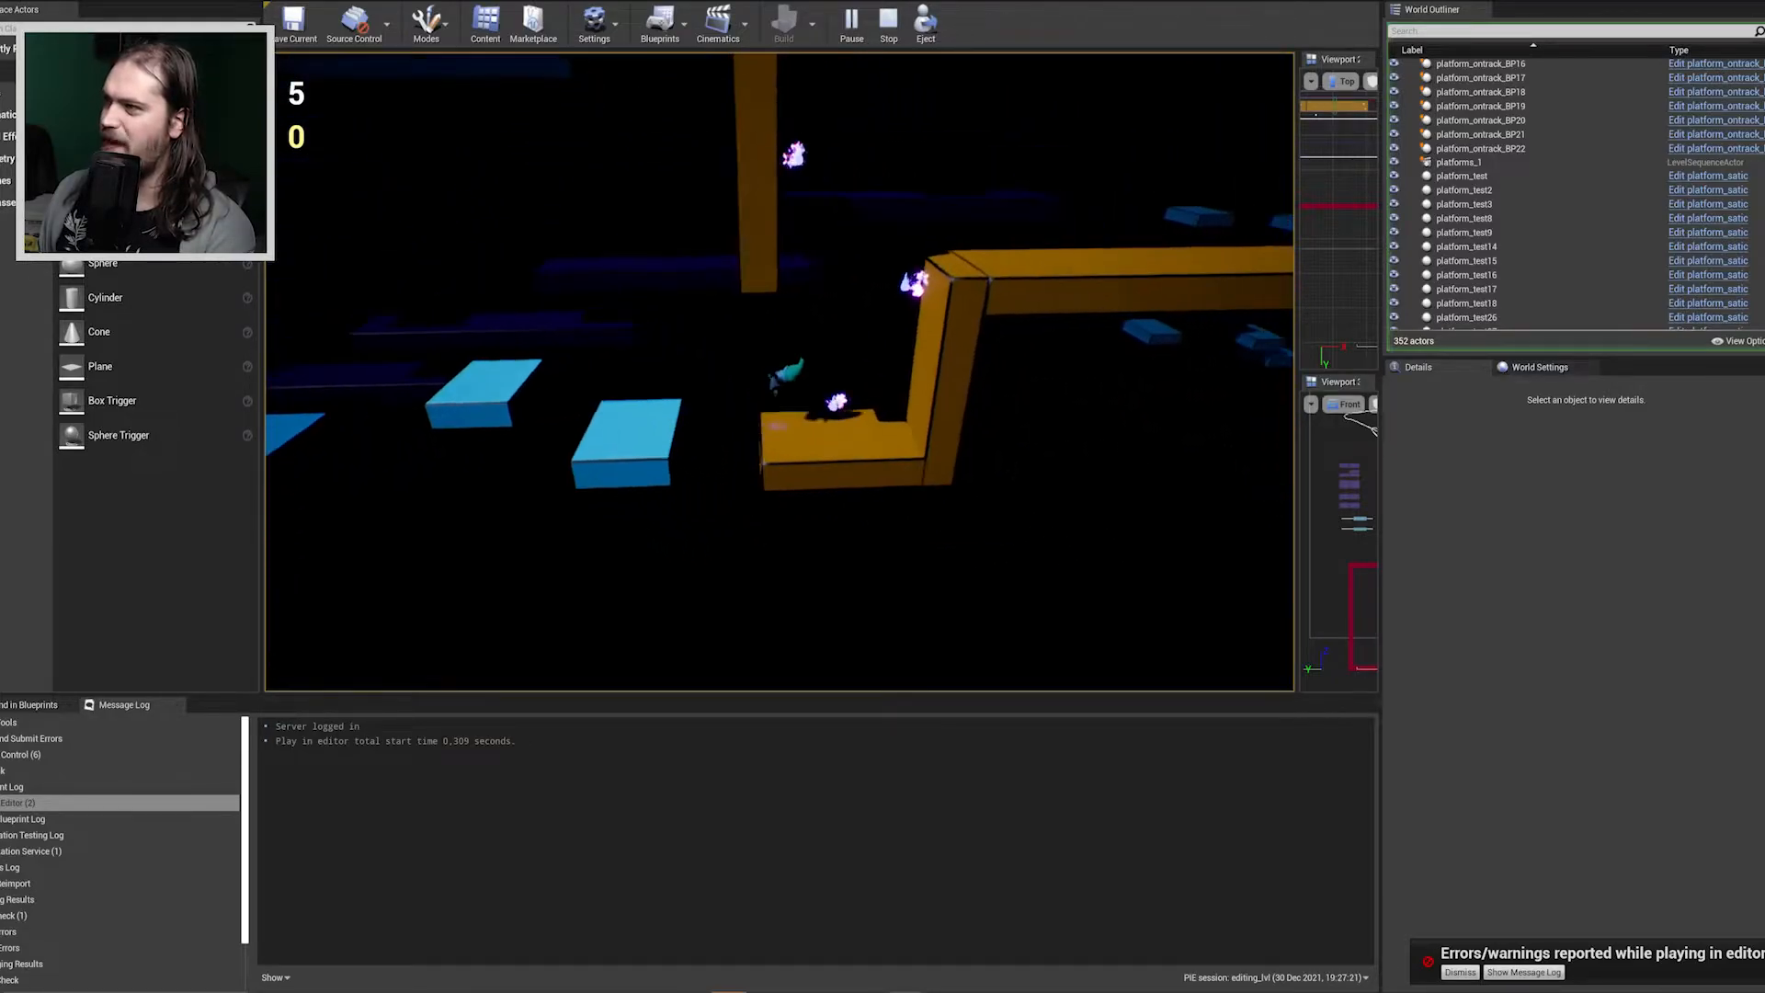
key(space)
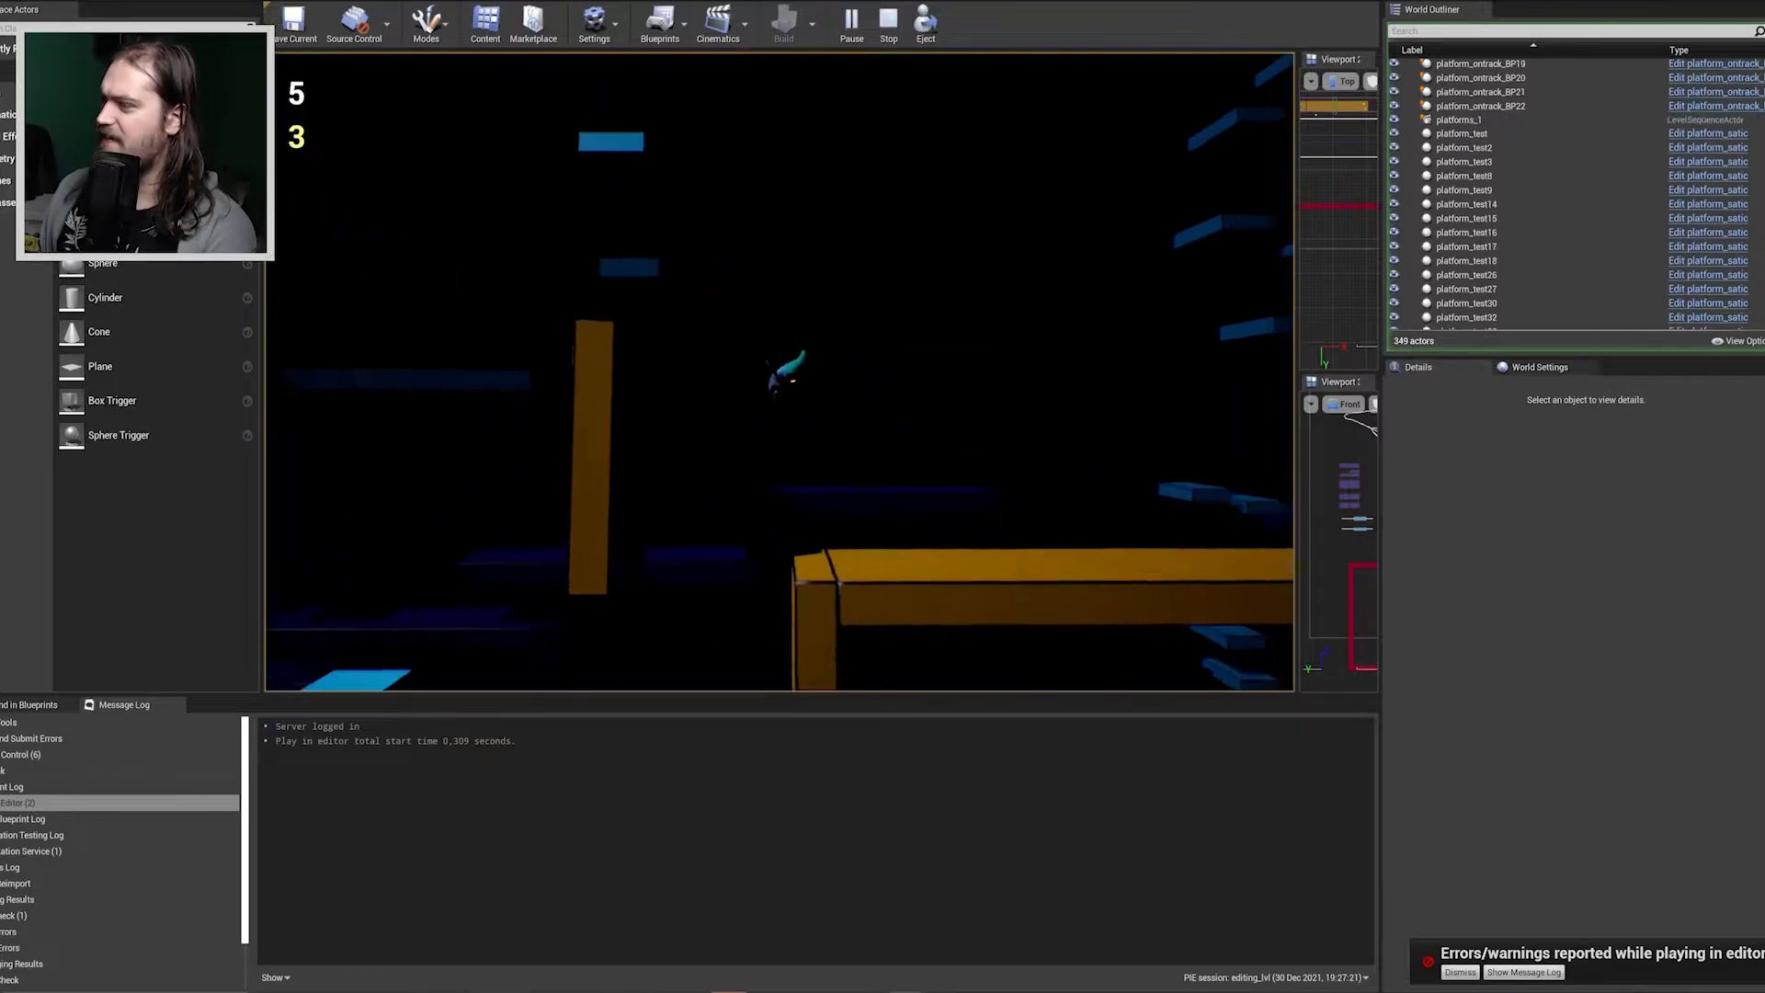
Stop the playtest and look over the orange wall and surrounding platforms in the level.
key(Escape)
click(1467, 980)
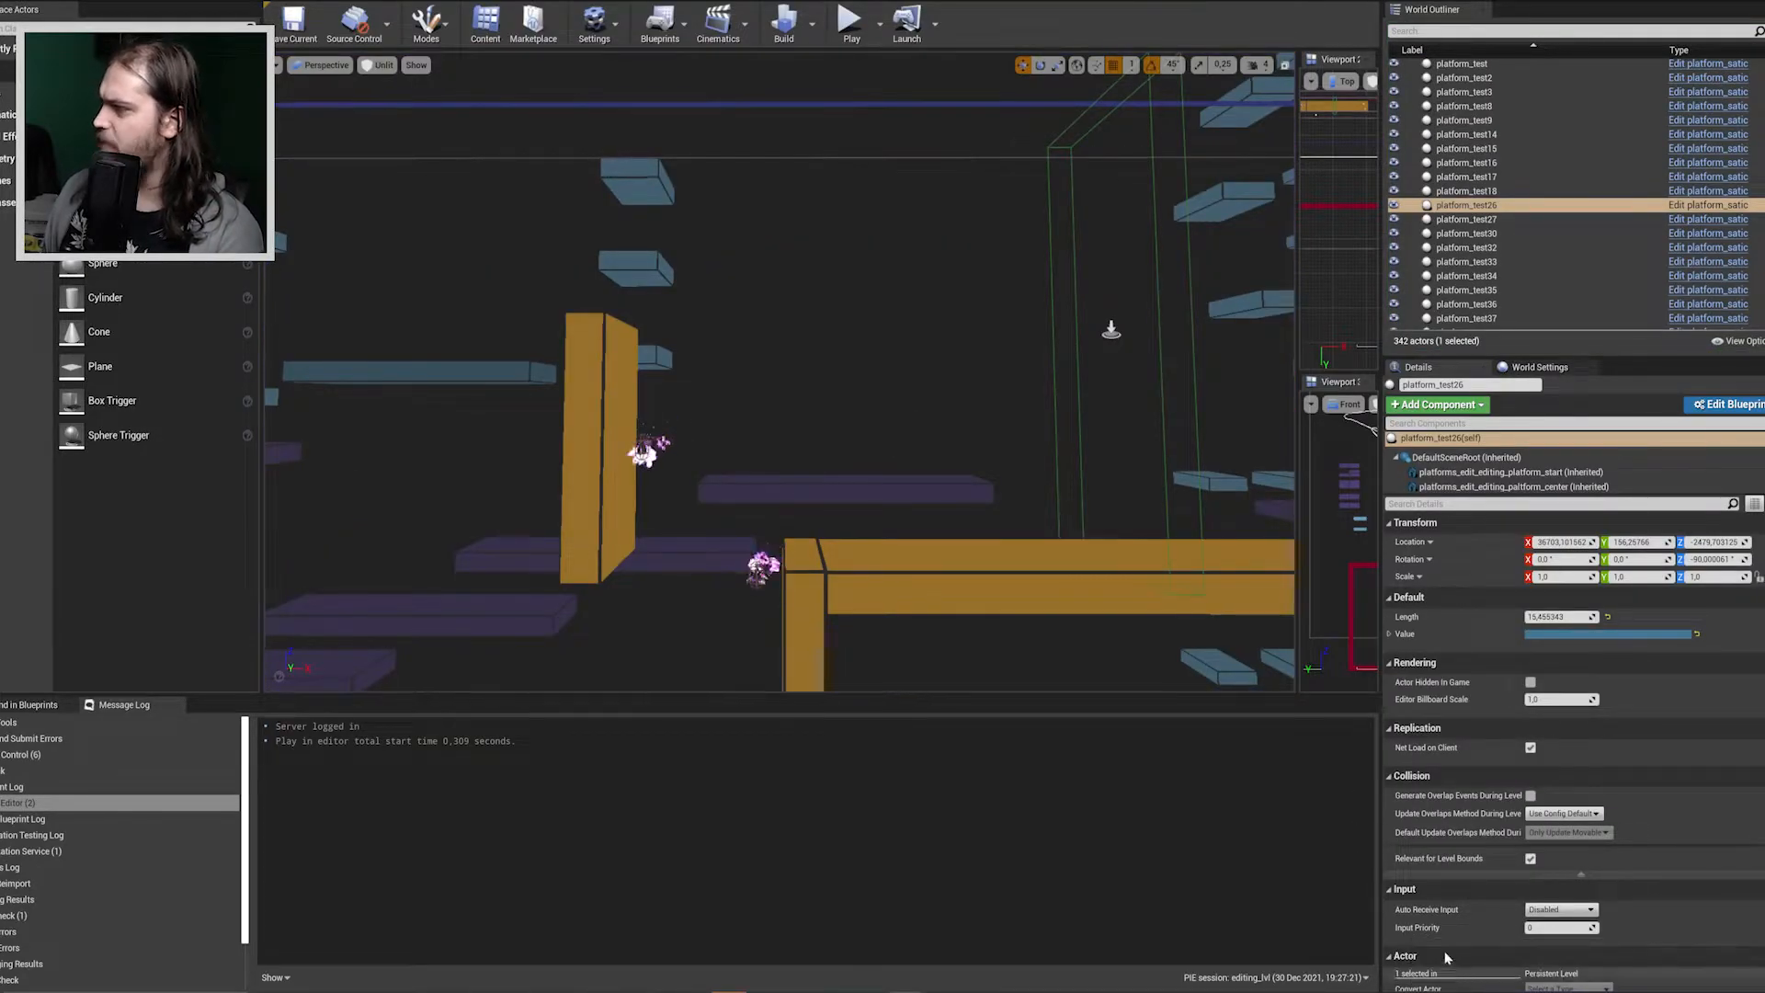
right_drag(925, 394, 1087, 467)
key(s)
key(w)
click(798, 268)
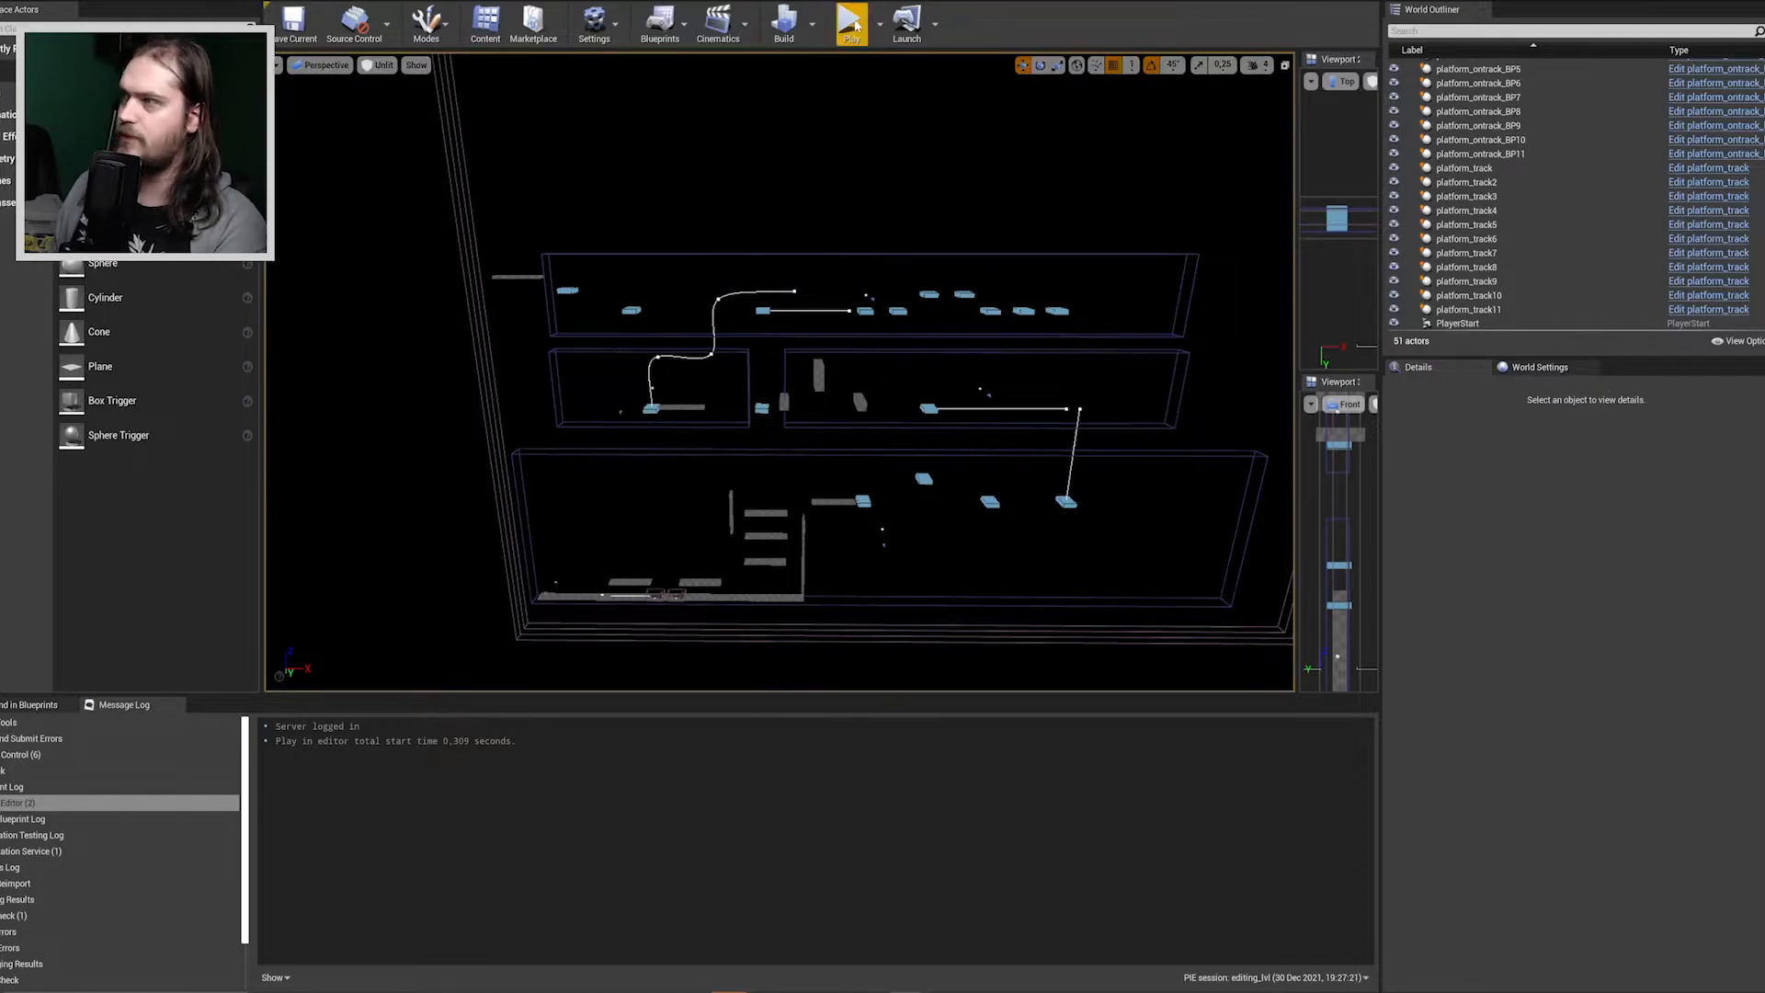
Start a playtest of the 2D level and jump the character past the first enemy and over the raised checkered platform.
click(853, 23)
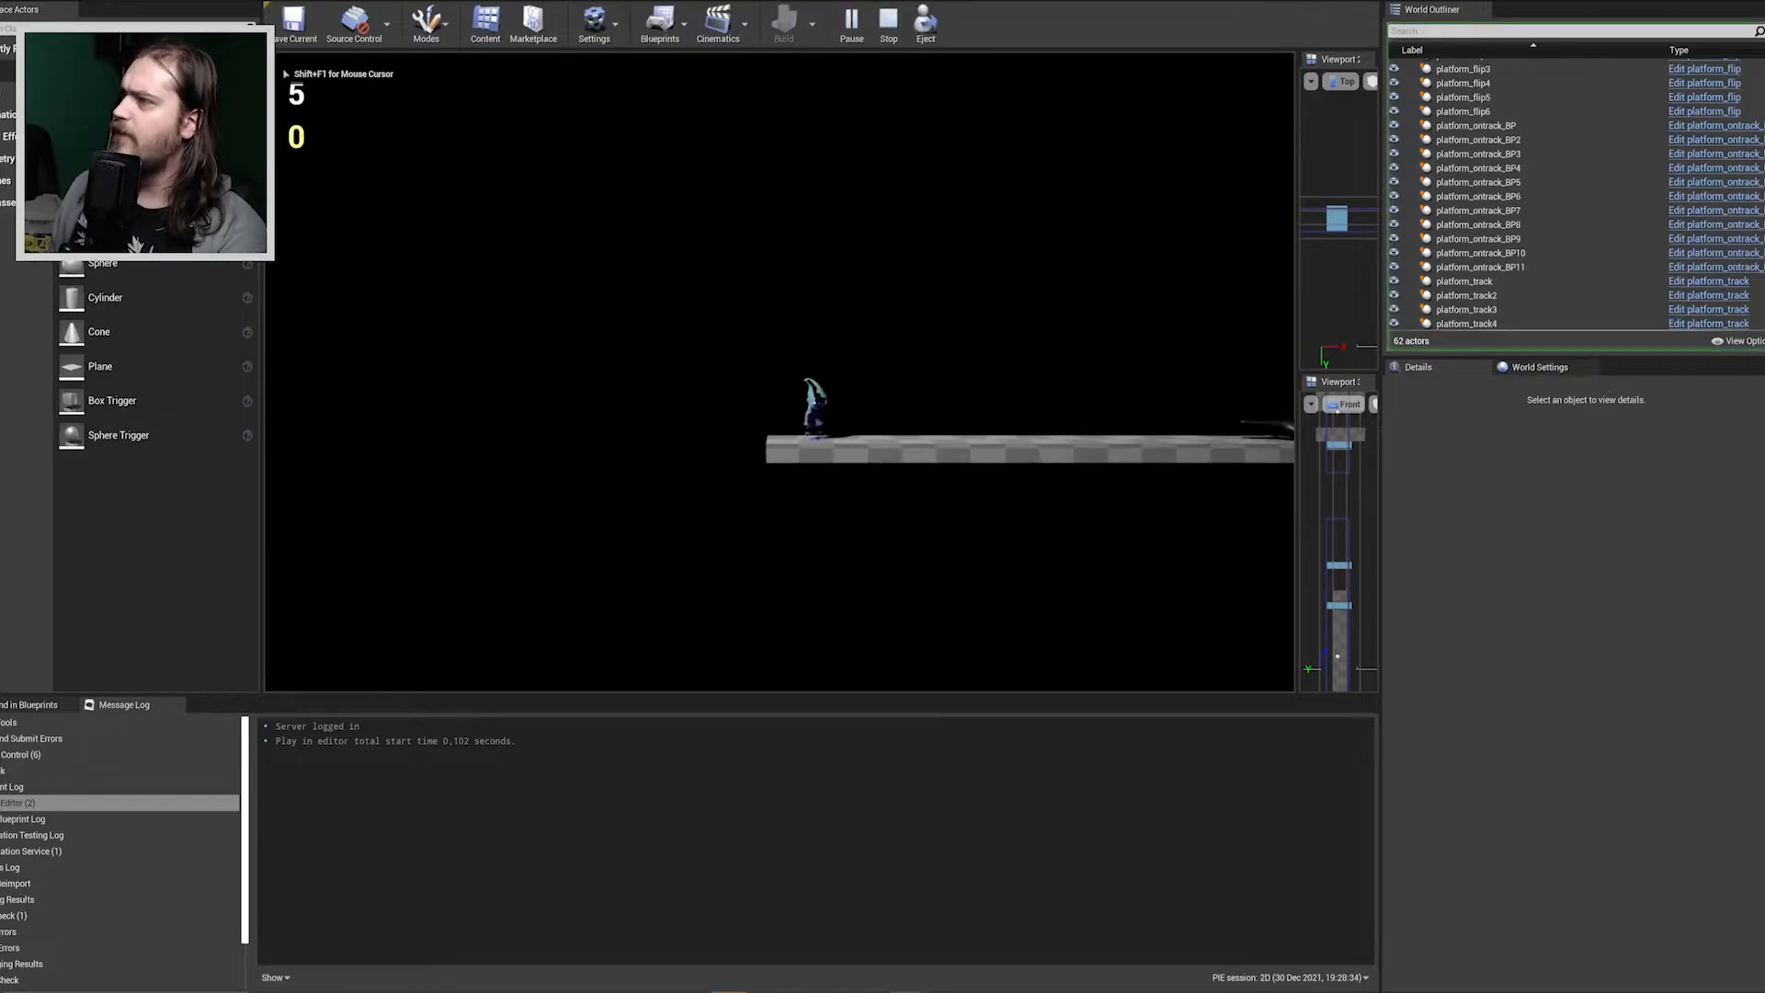
key(d)
key(space)
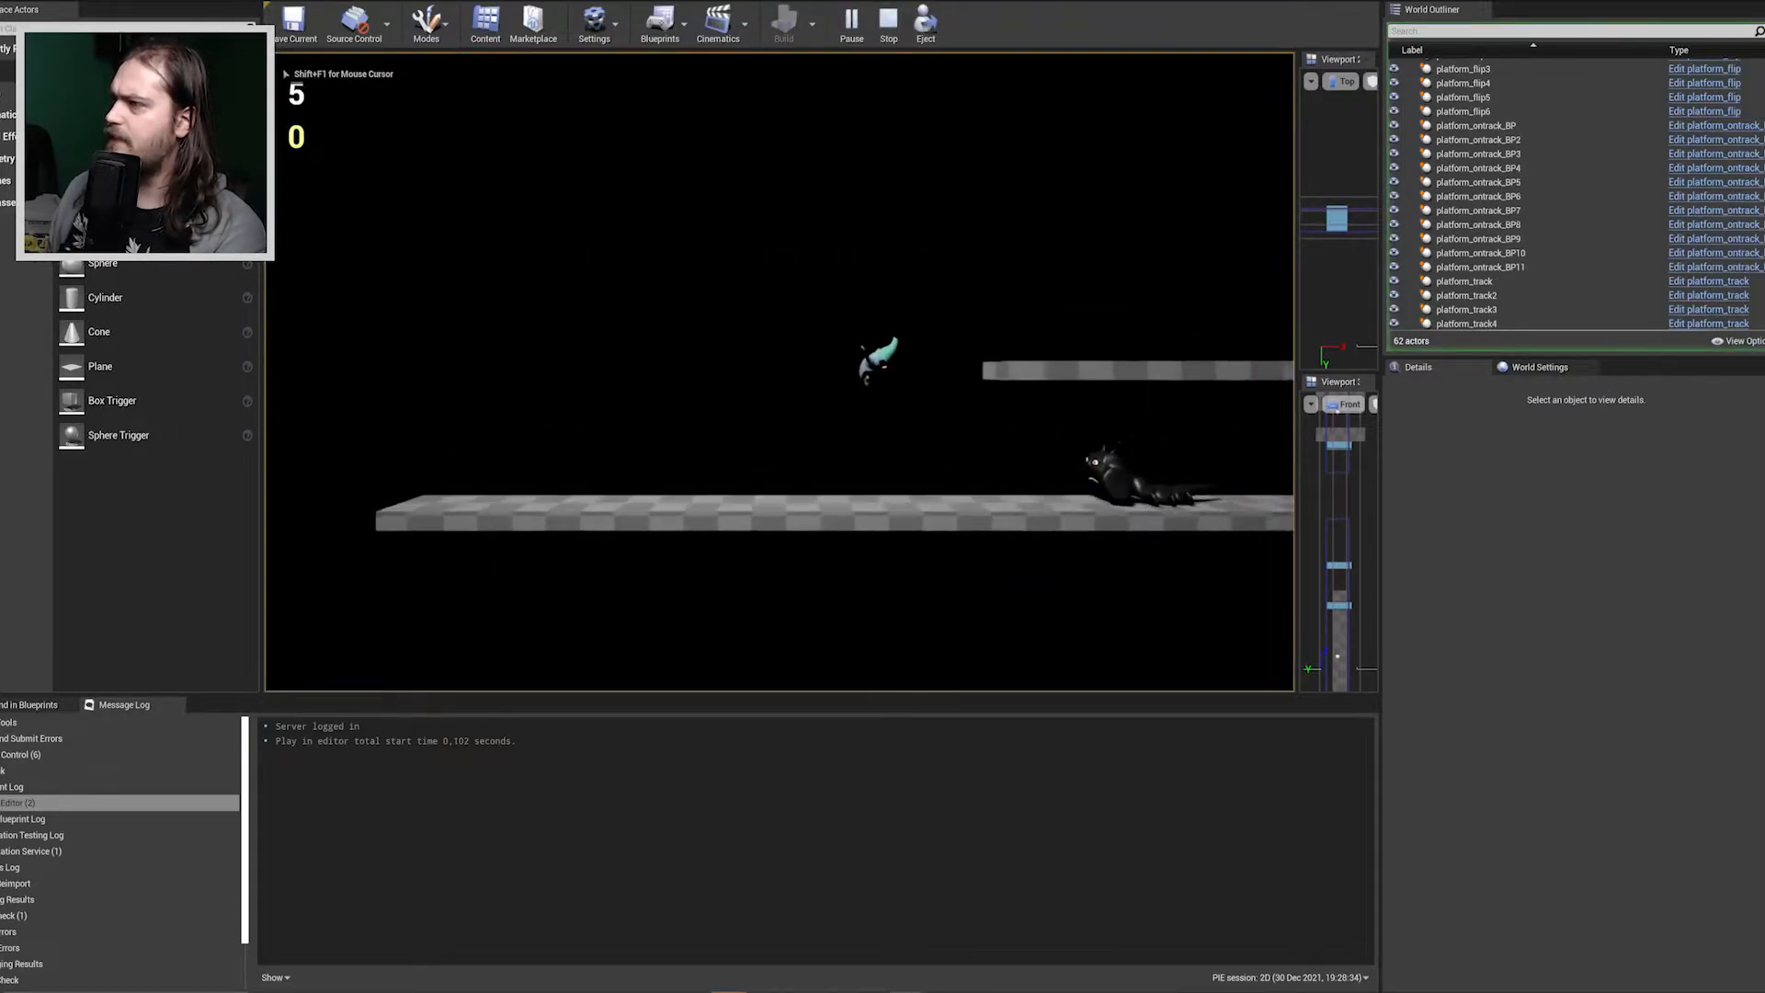
key(space)
Jump the character across the second raised platform and up to the middle one of the stacked checkered platforms.
key(space)
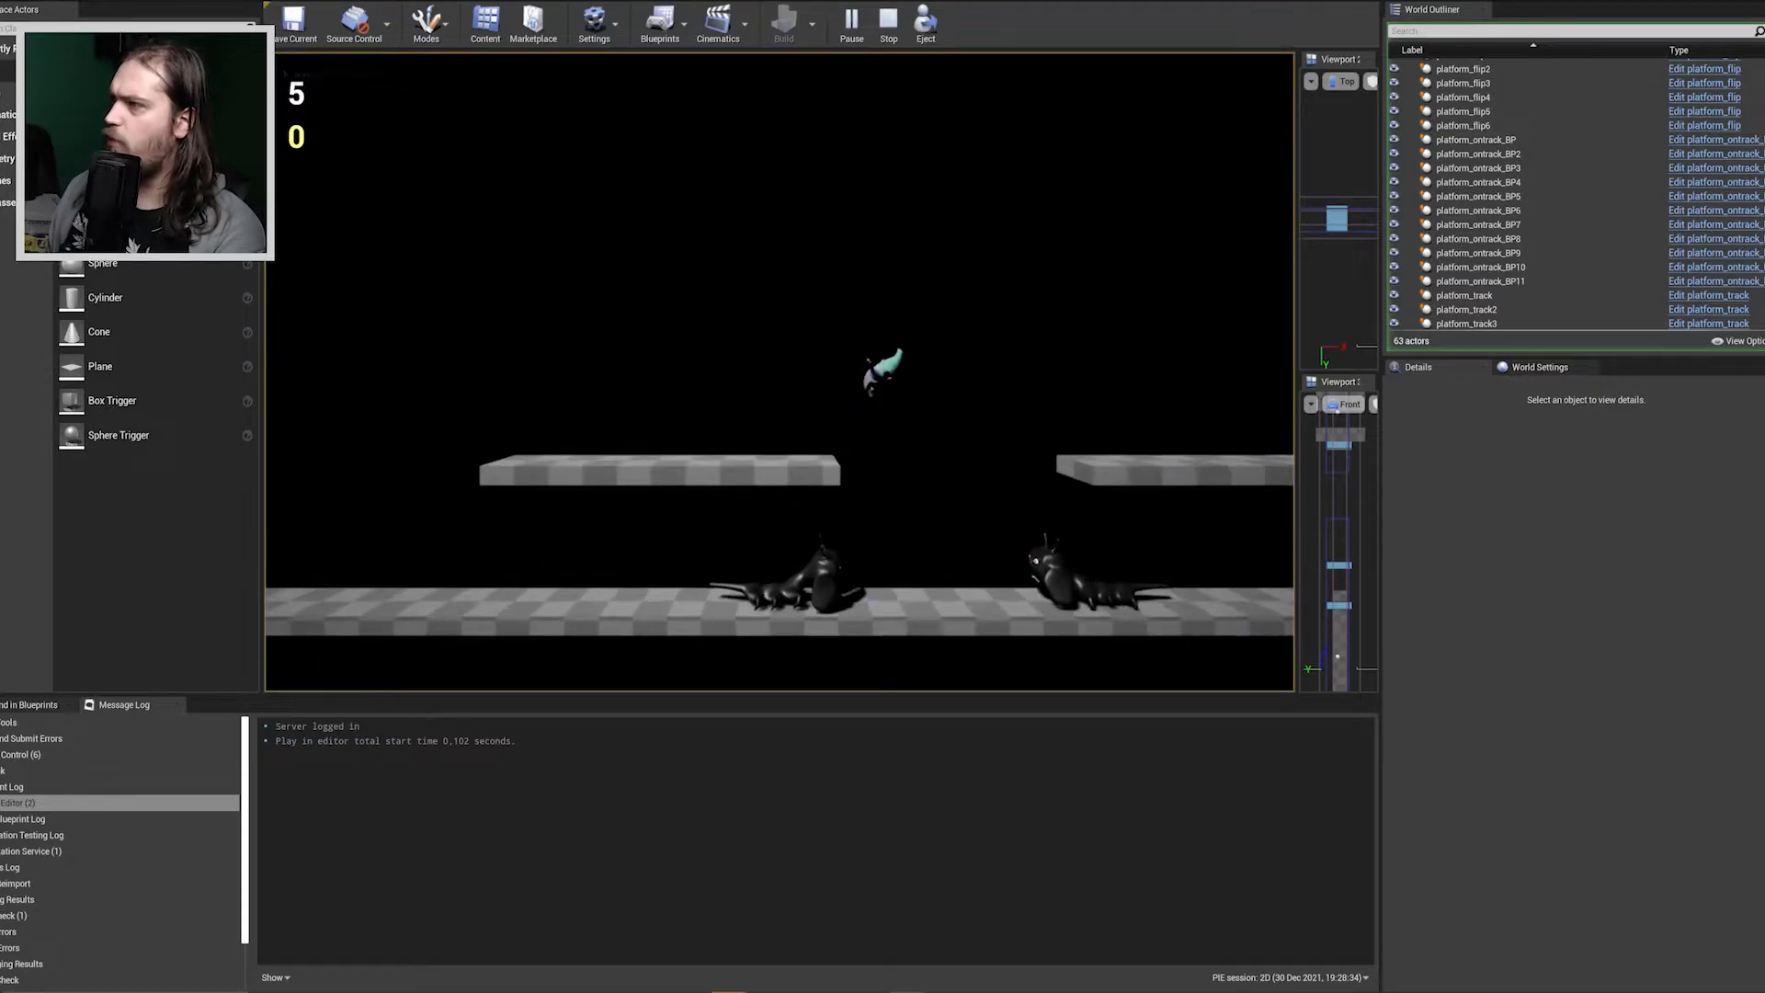
key(space)
key(space)
key(space)
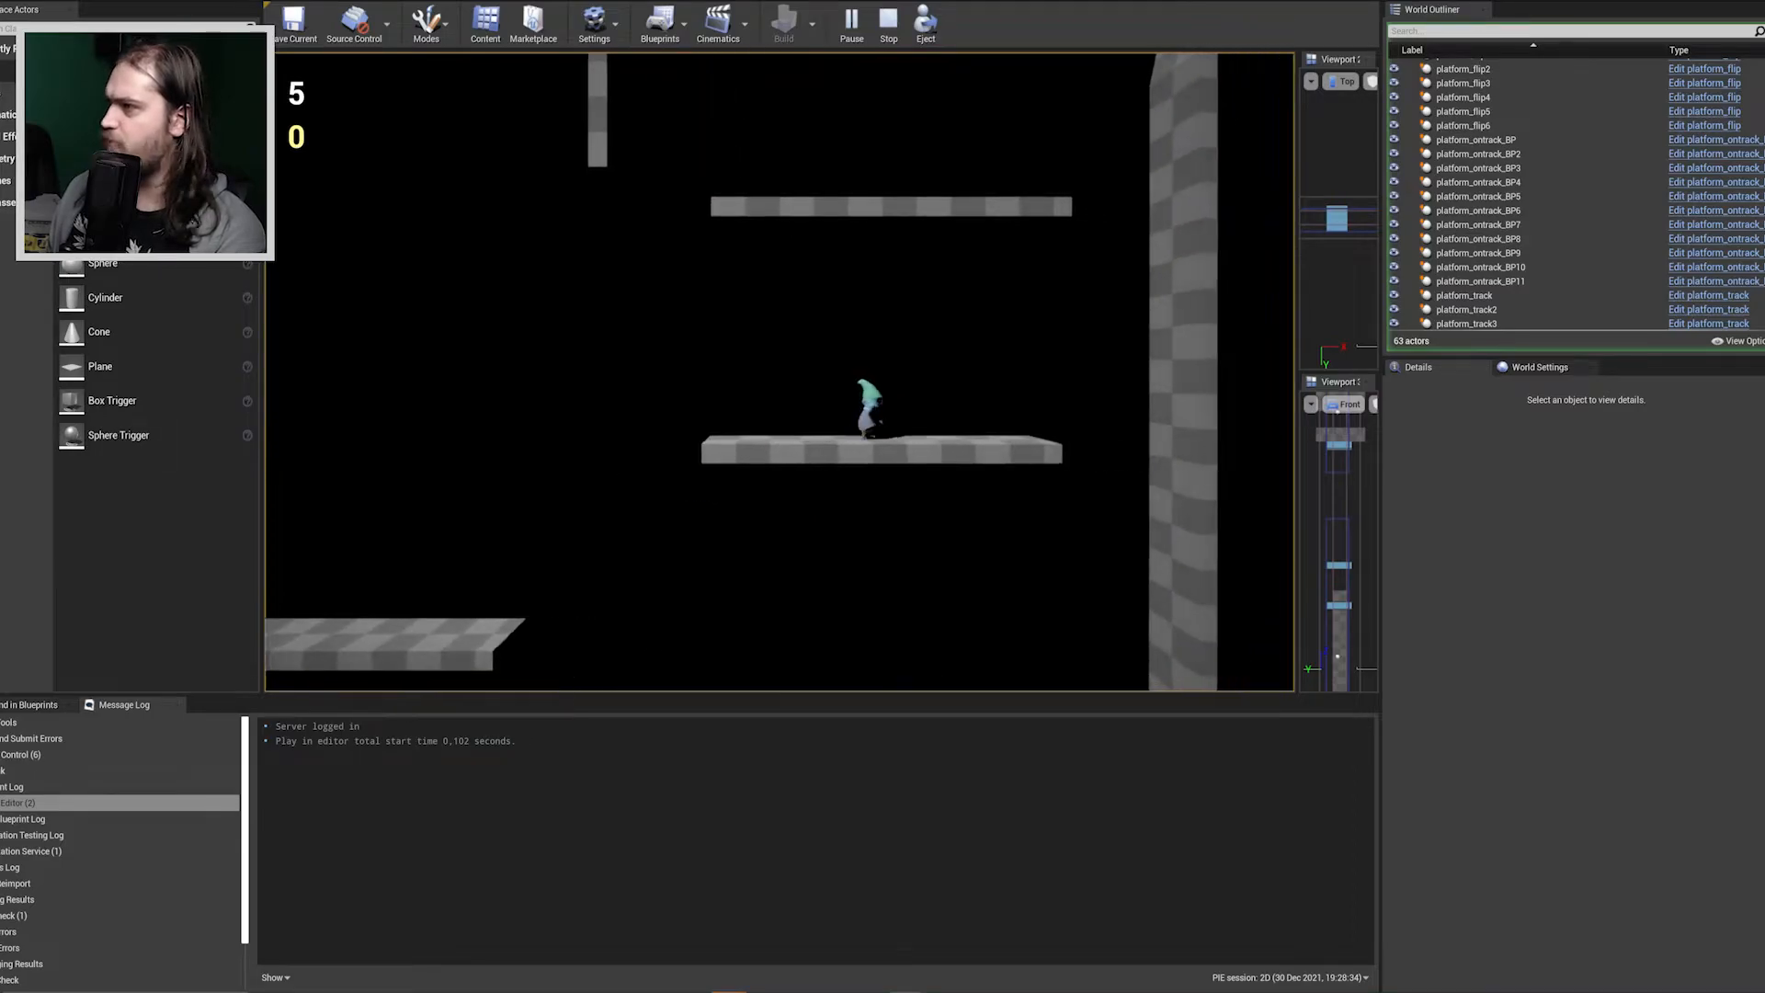
key(space)
Double-jump the character around the edge of the stacked platforms and on to the uppermost one.
key(space)
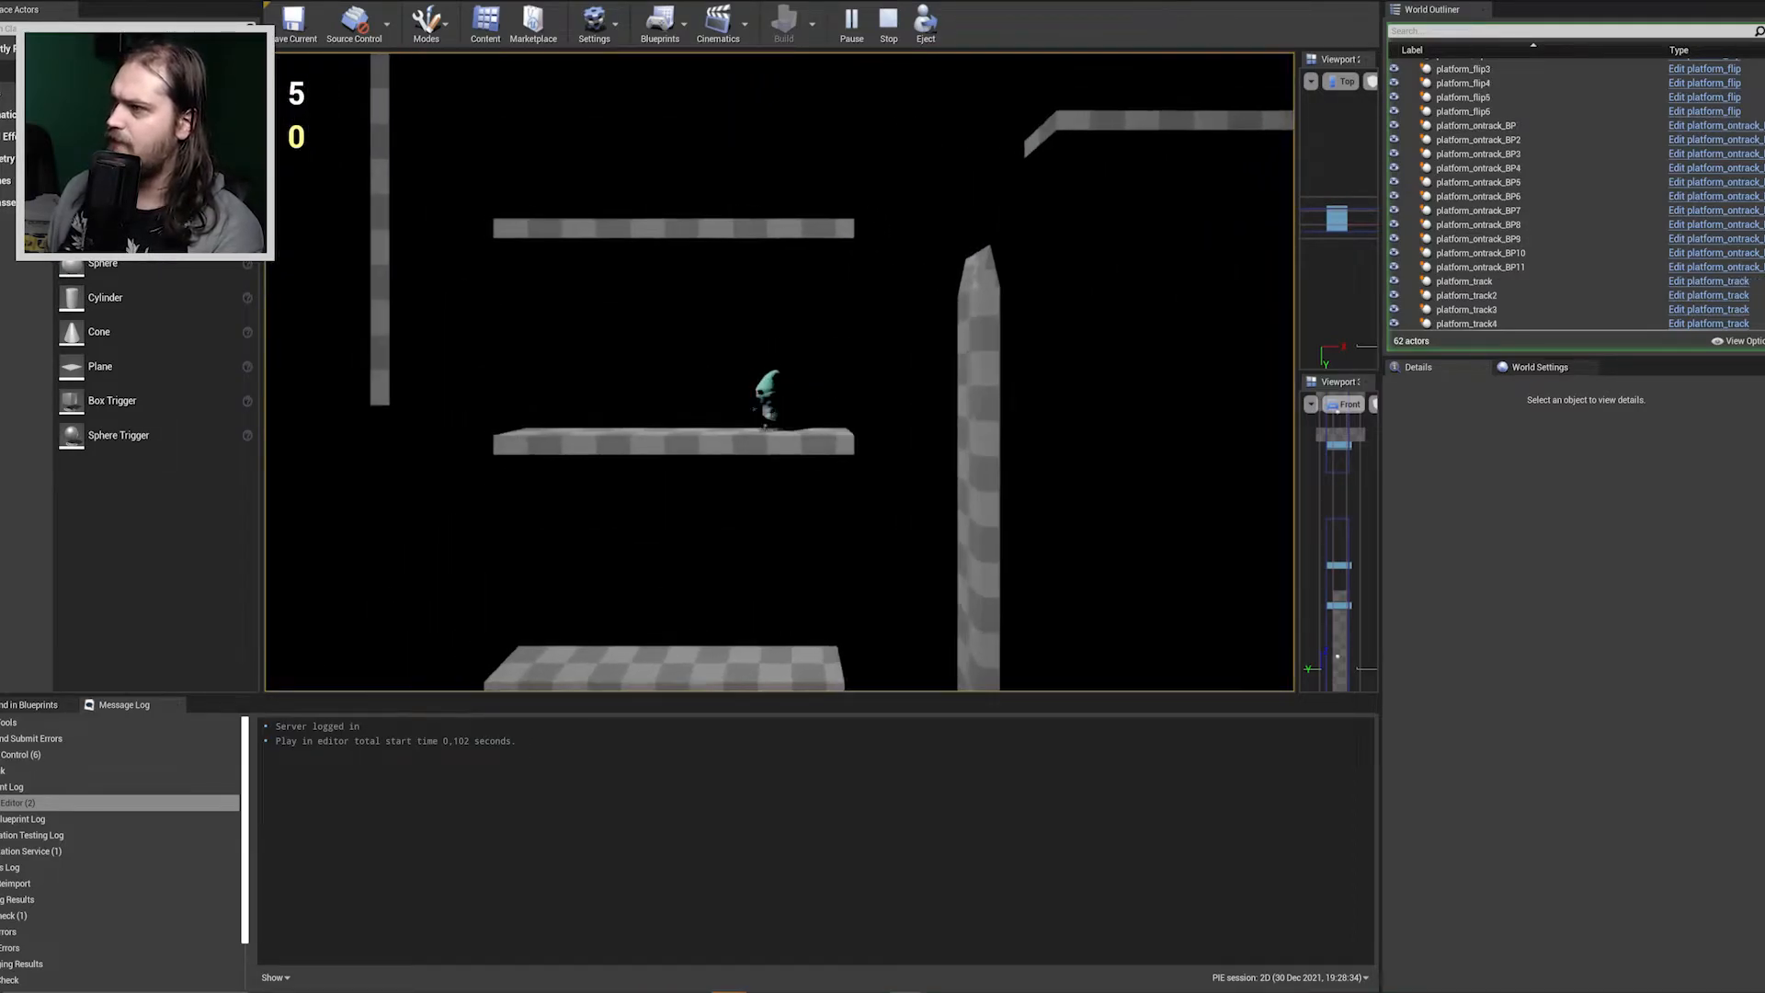
key(a)
key(space)
Double-jump the character over the tall checkered wall to the high platform and on to the first light-blue platform.
key(space)
key(d)
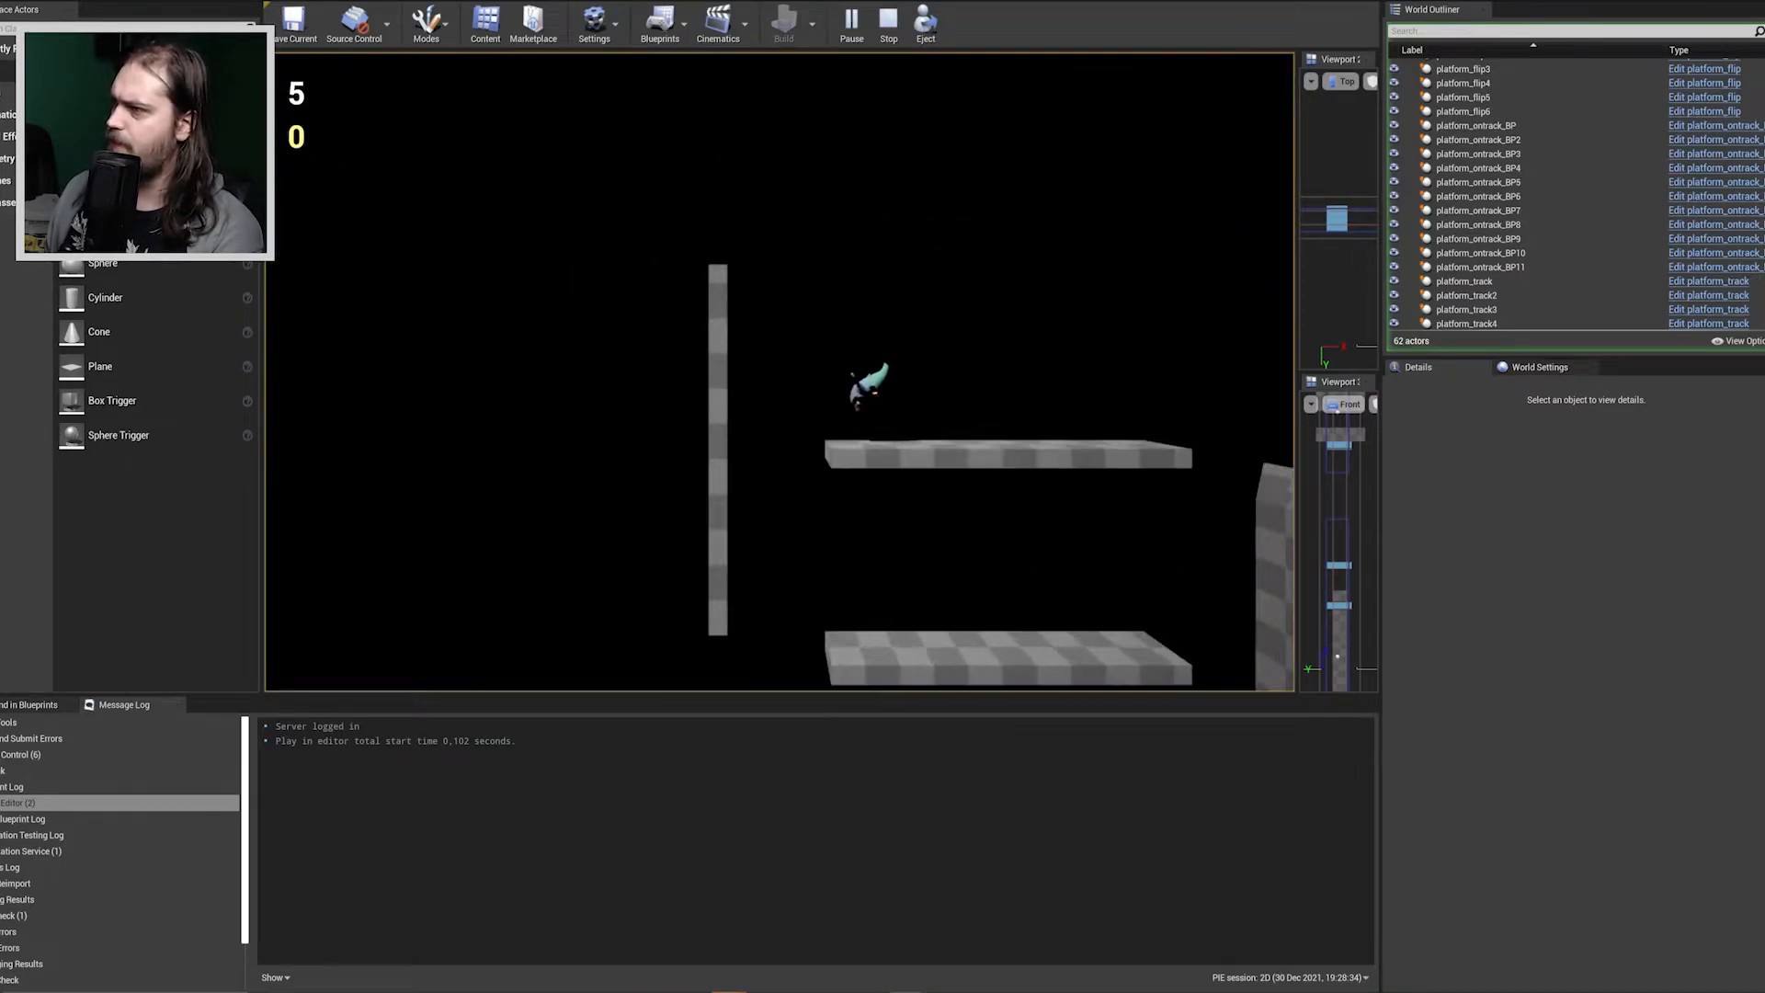
key(space)
key(space)
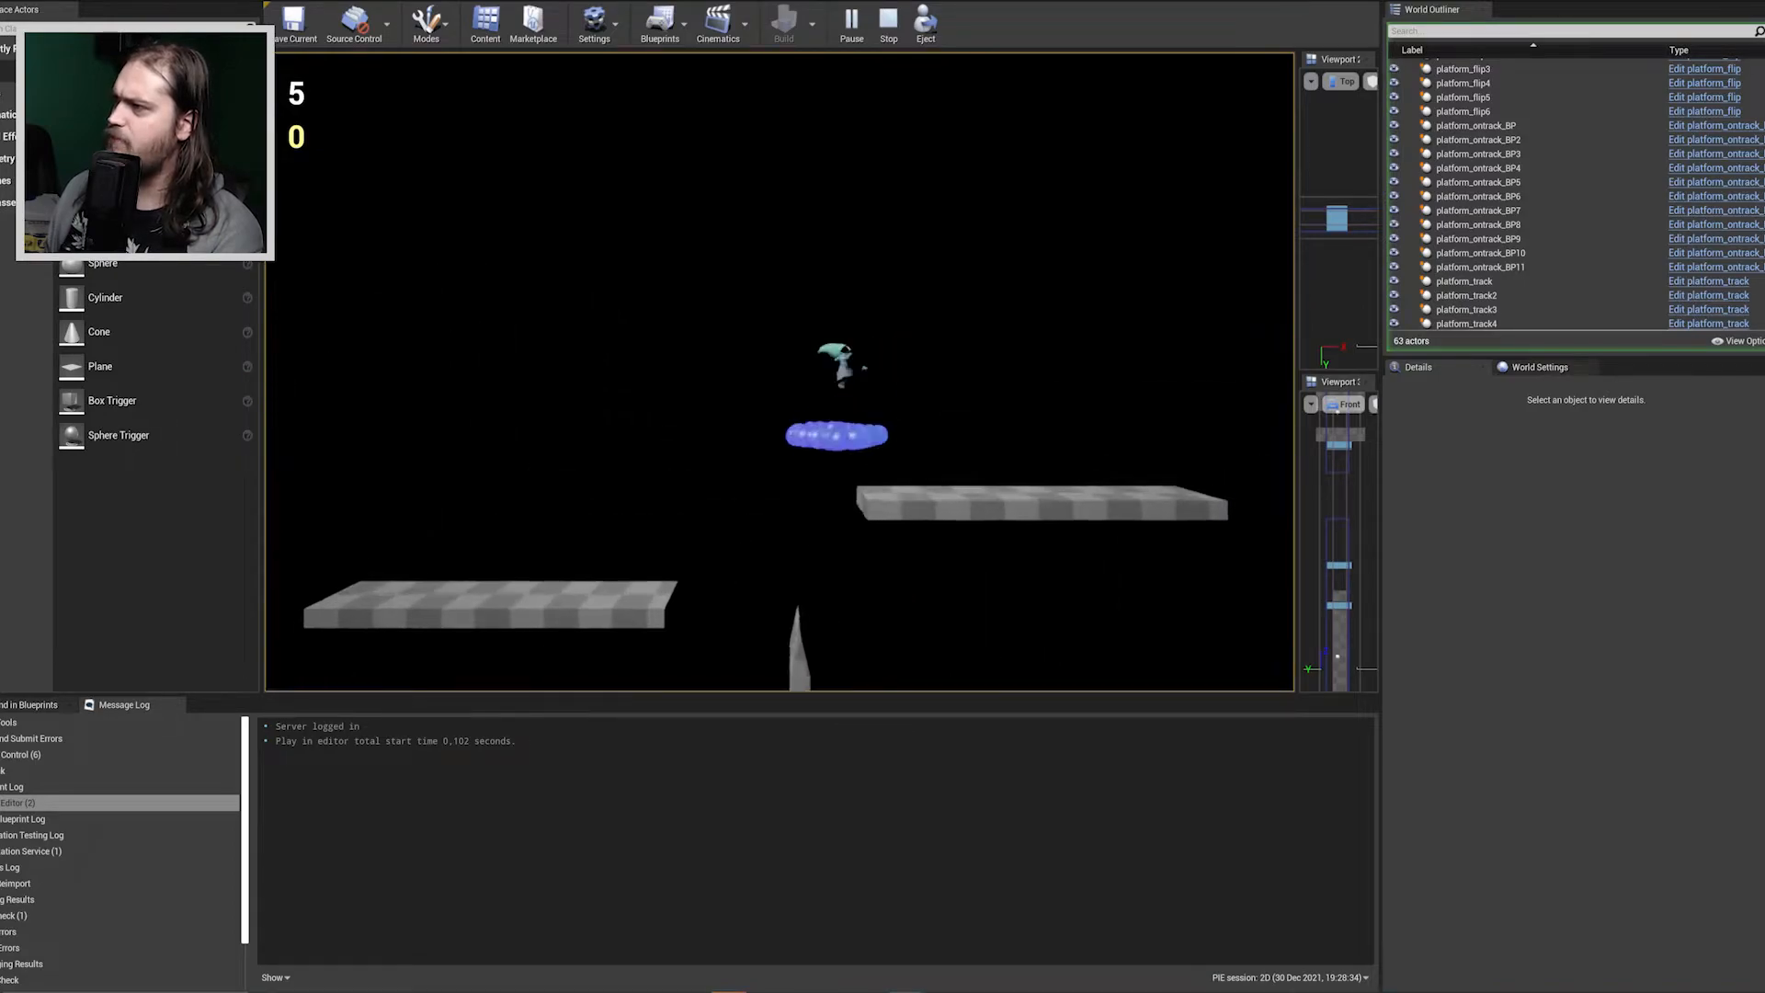
key(space)
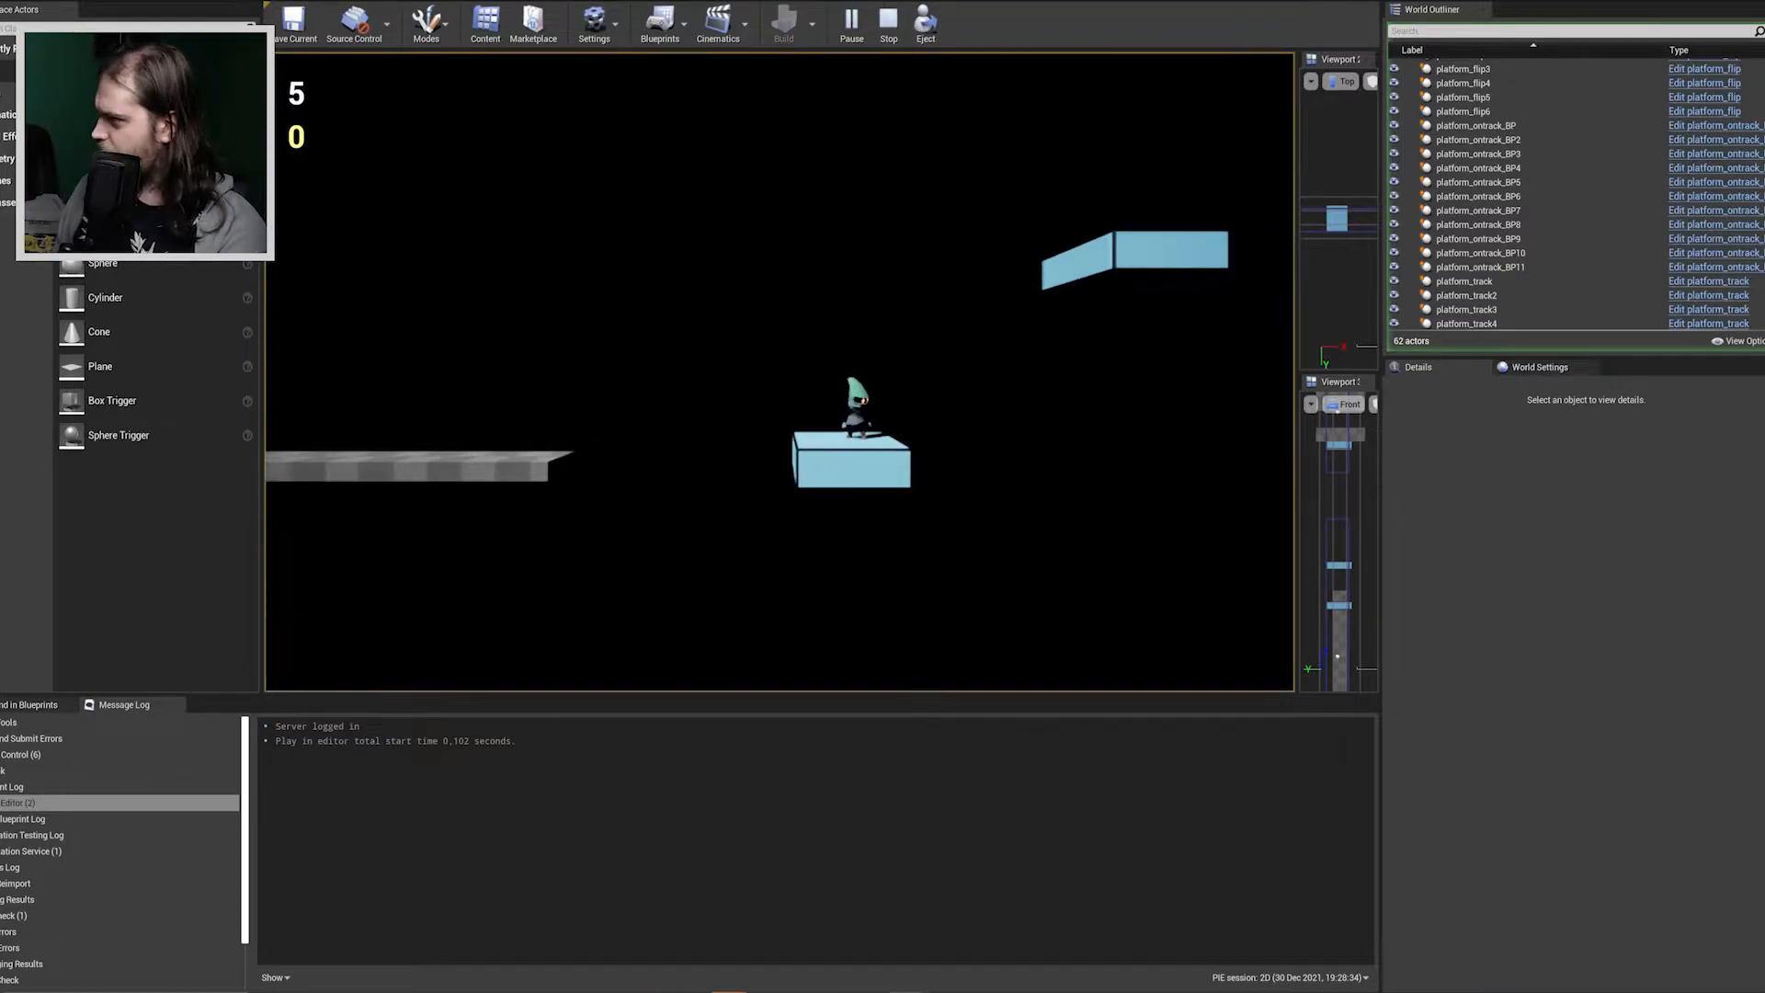
Double-jump the character from the first light-blue platform up to the higher one.
key(space)
key(space)
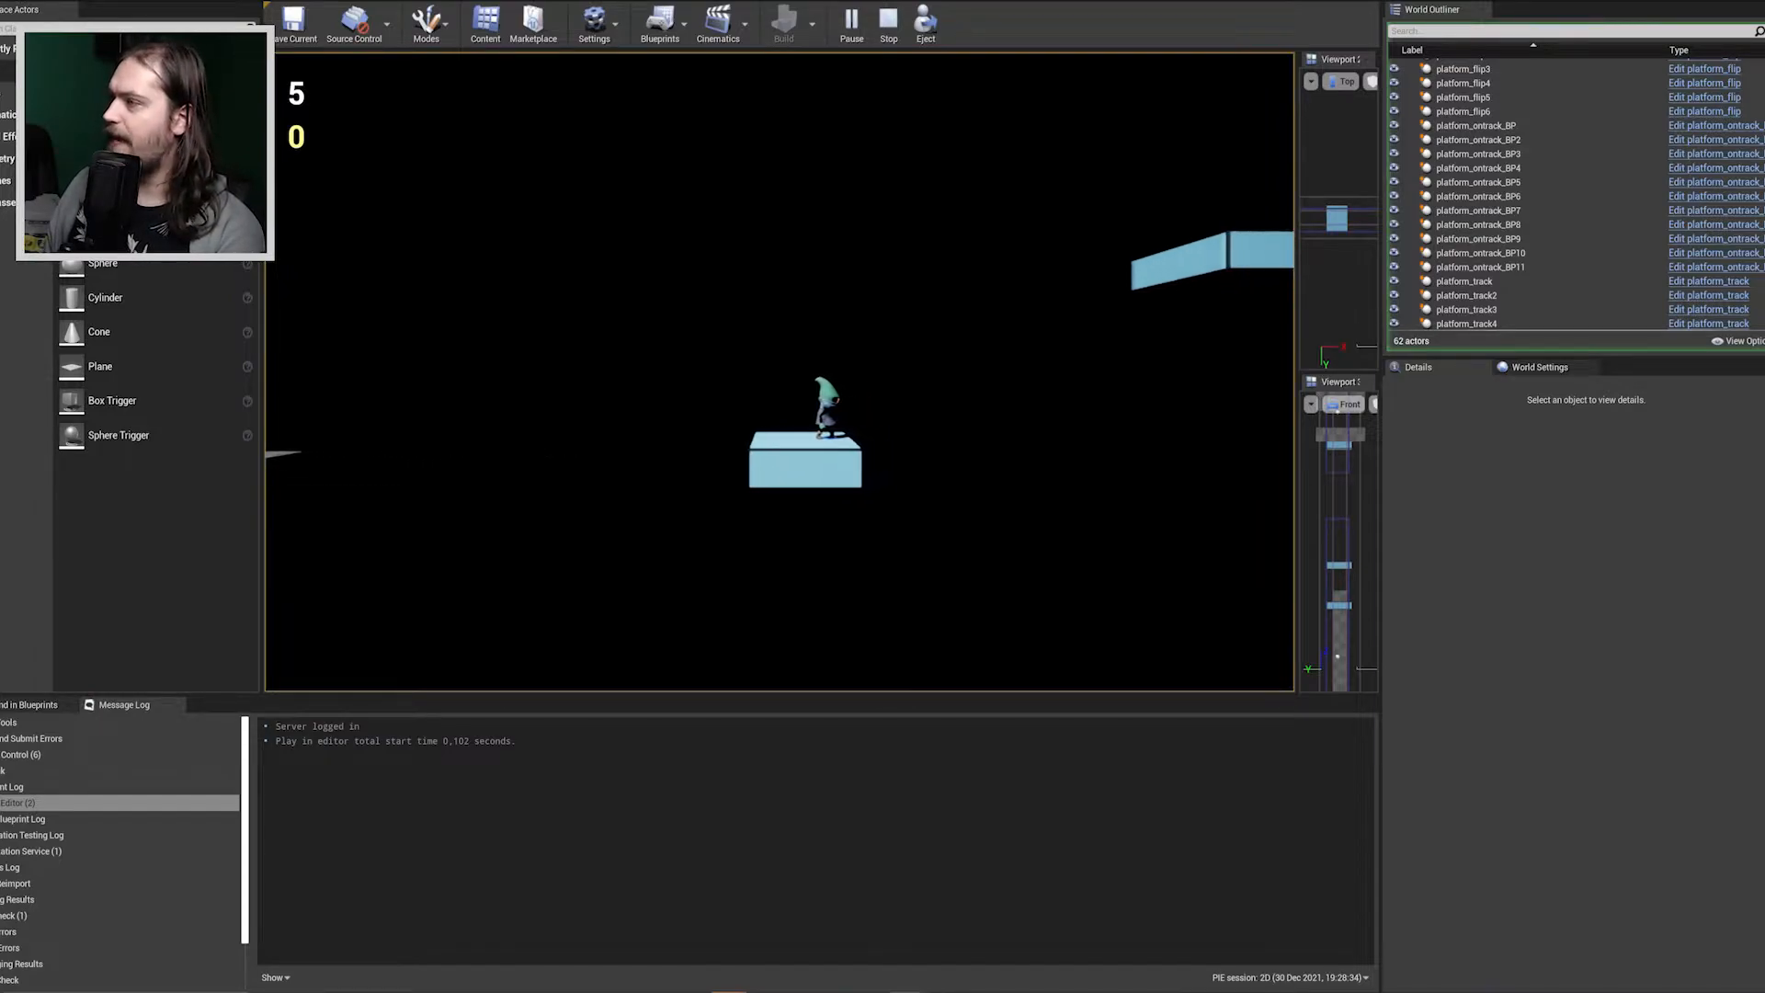
key(d)
key(space)
key(space)
key(a)
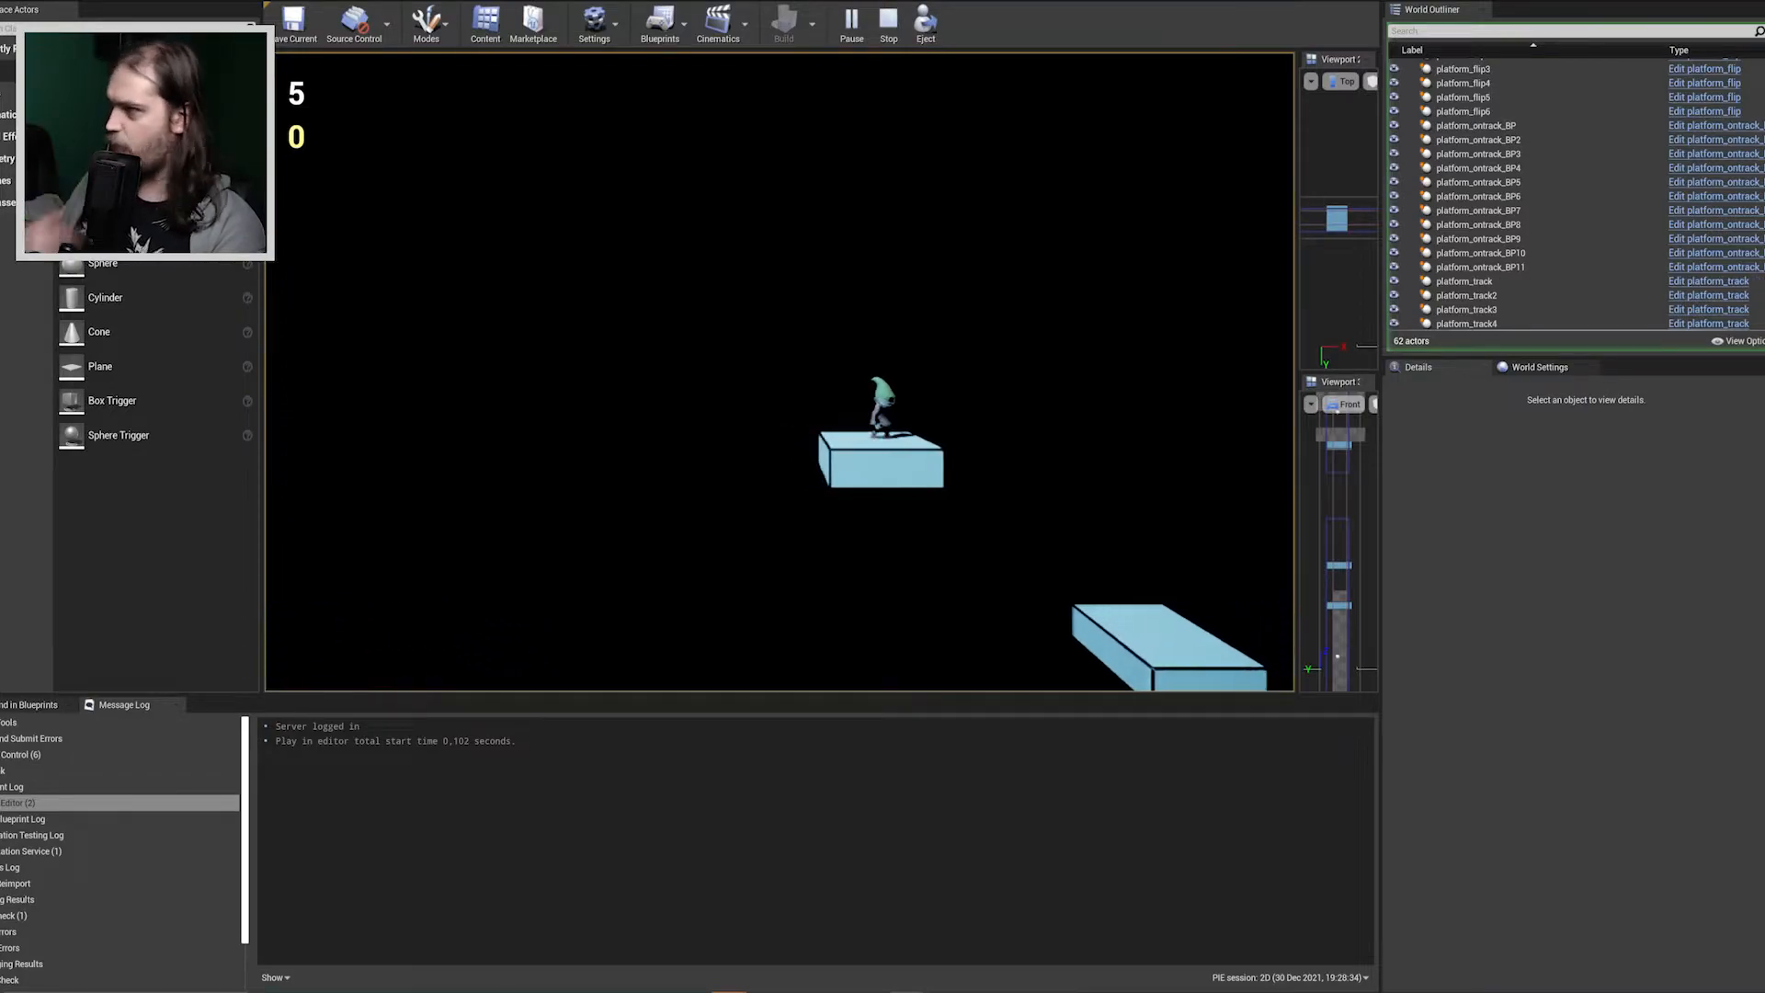
Try to double-jump the character down to the next light-blue platform, and stop the playtest.
key(d)
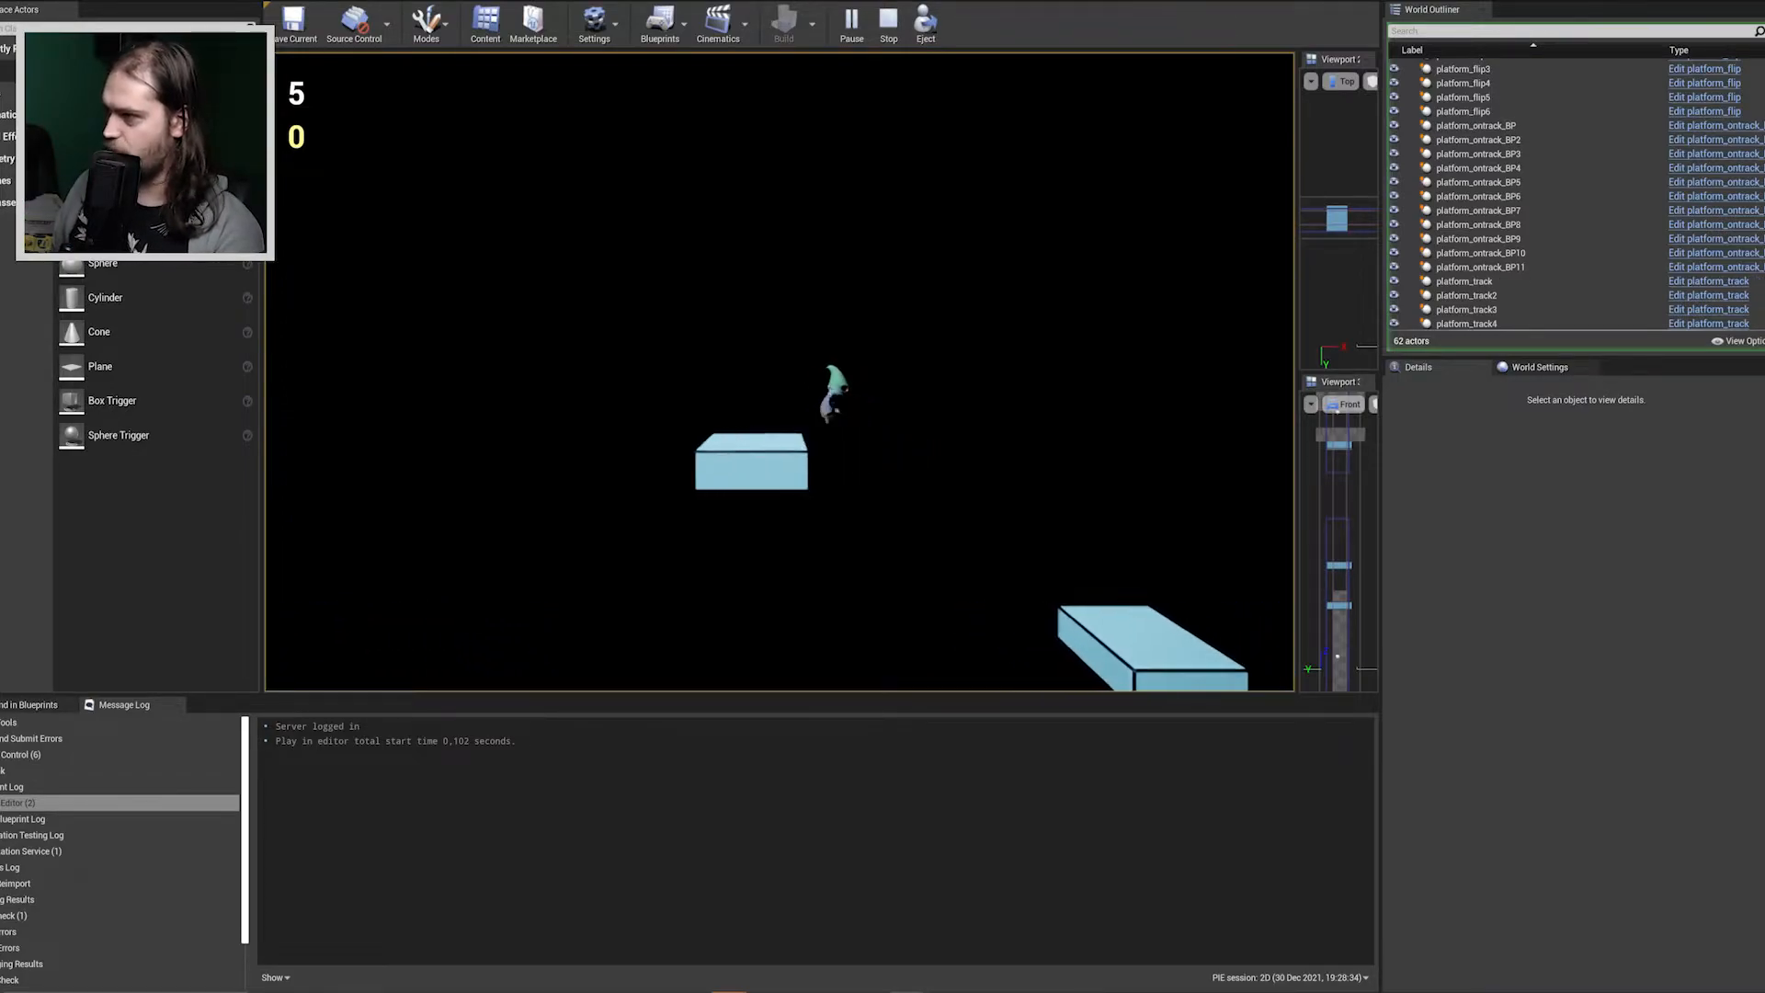
key(space)
key(space)
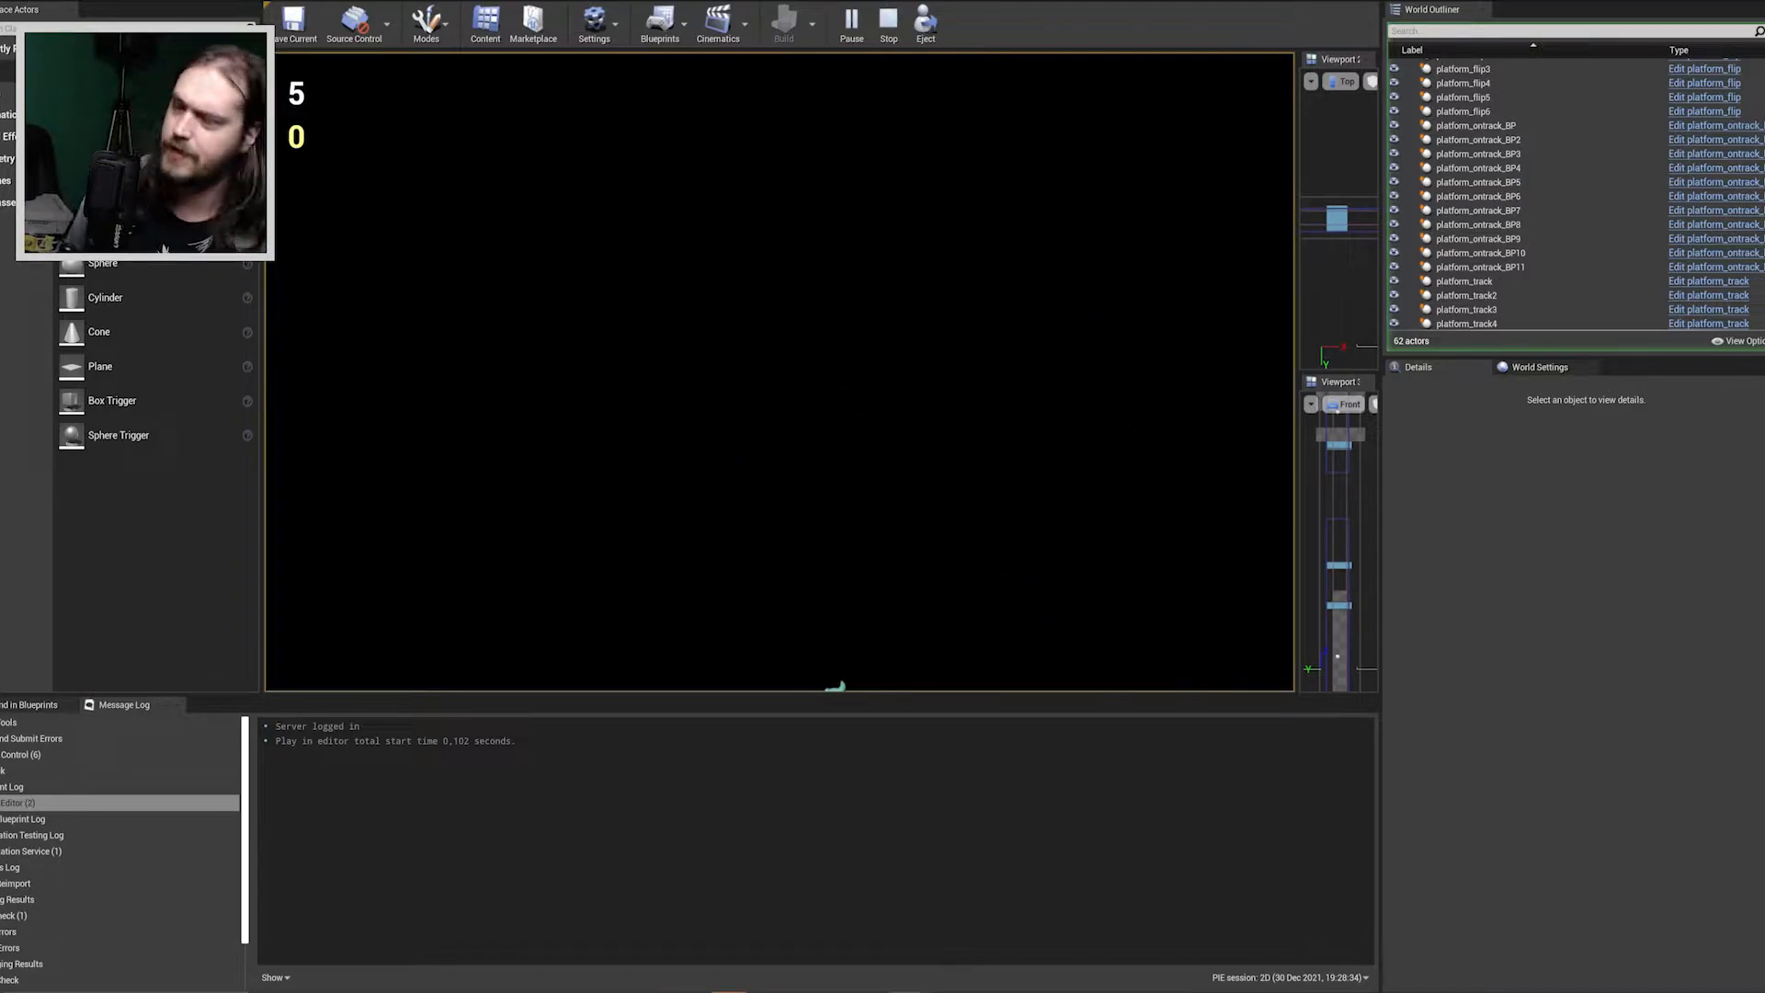
key(Escape)
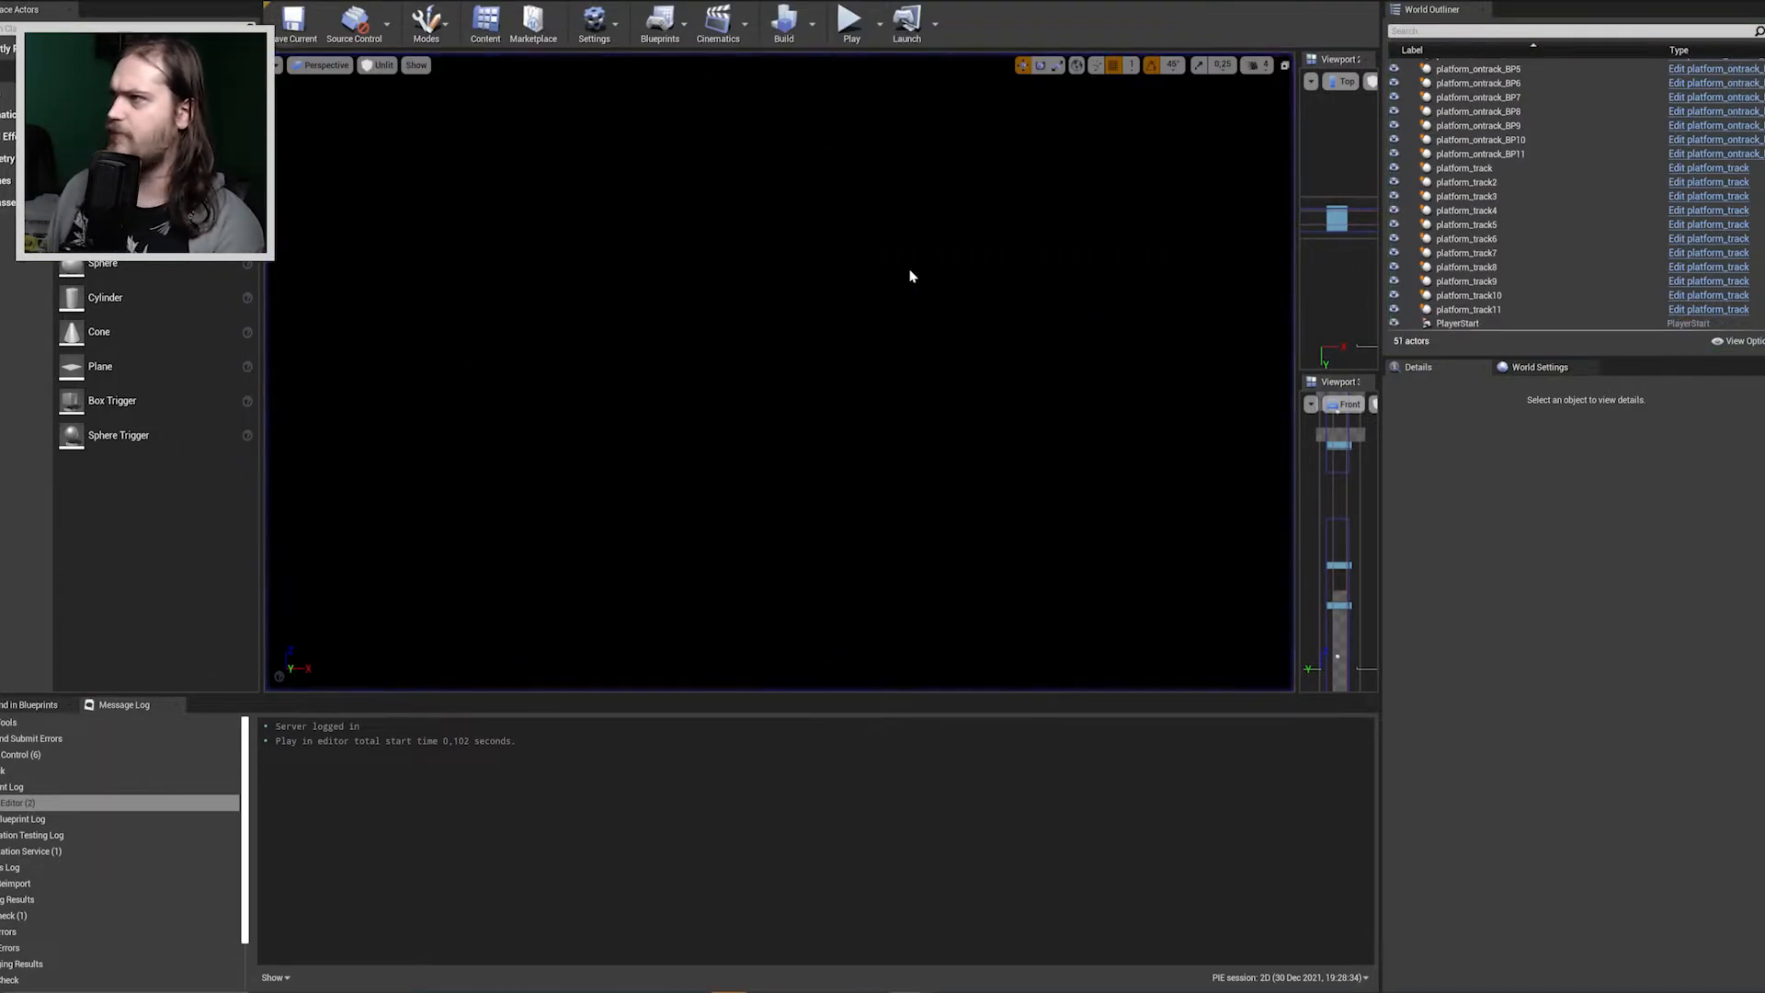
Restart the 2D level playtest and jump the character over the raised platforms to the lowest stacked checkered platform.
click(896, 243)
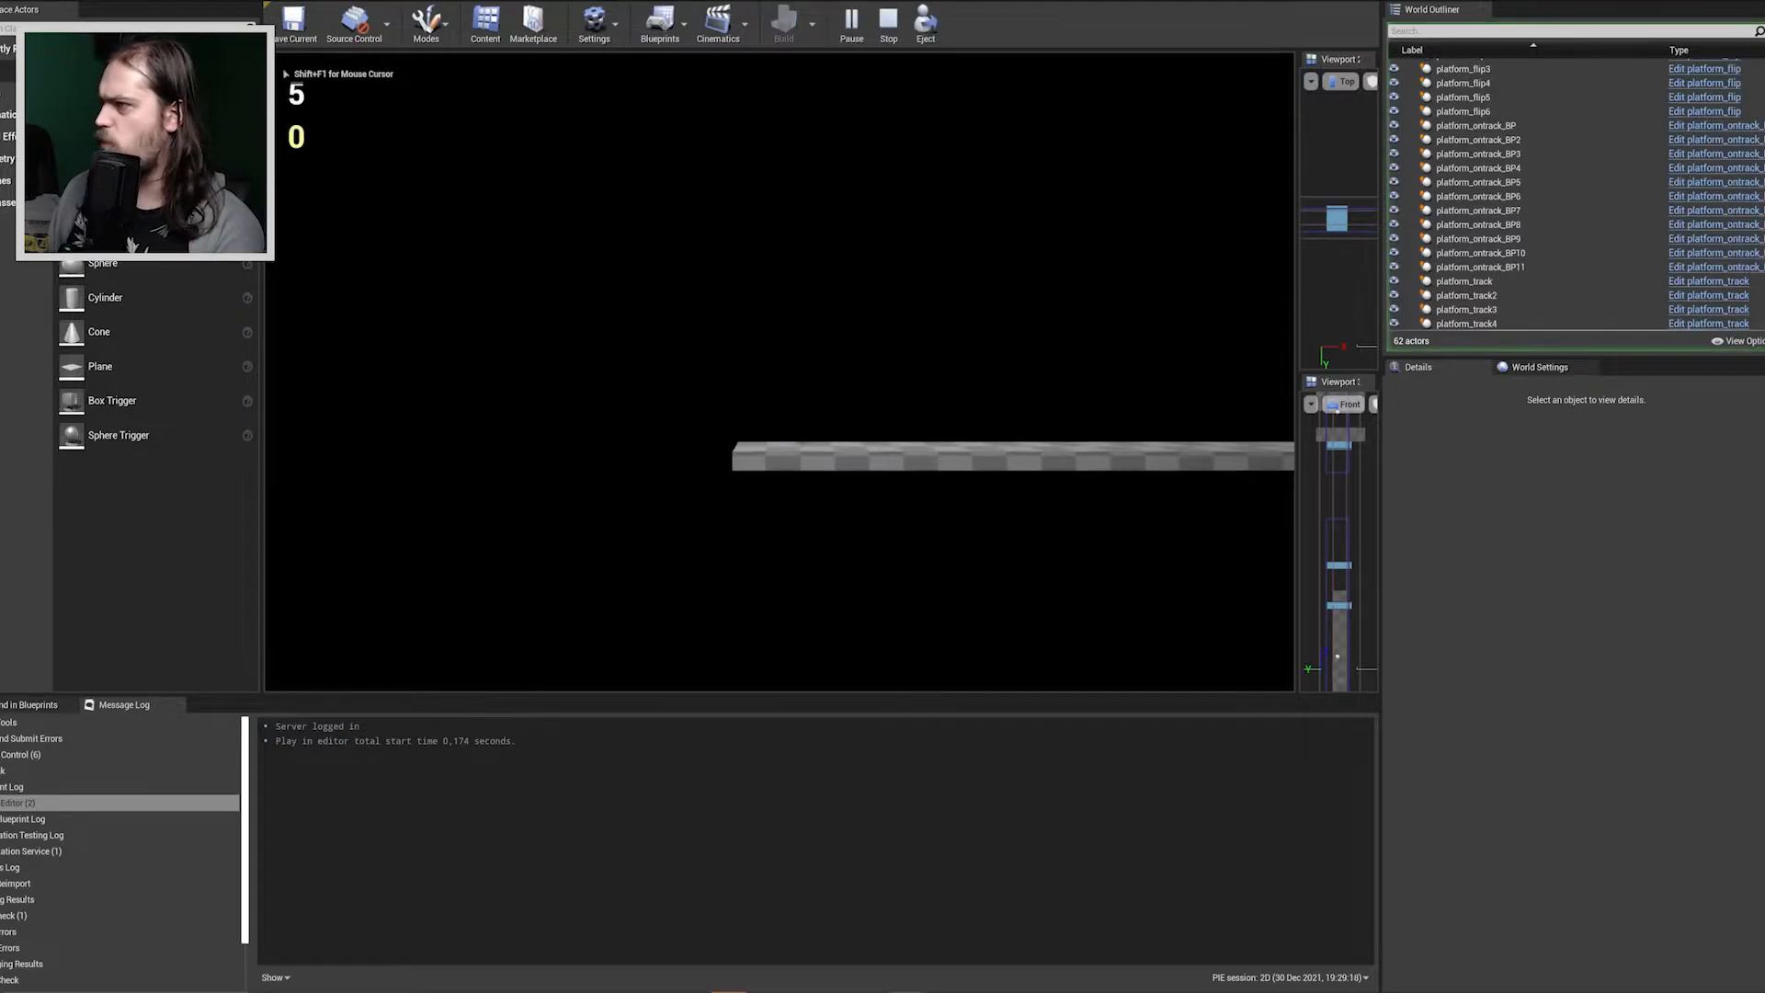
key(d)
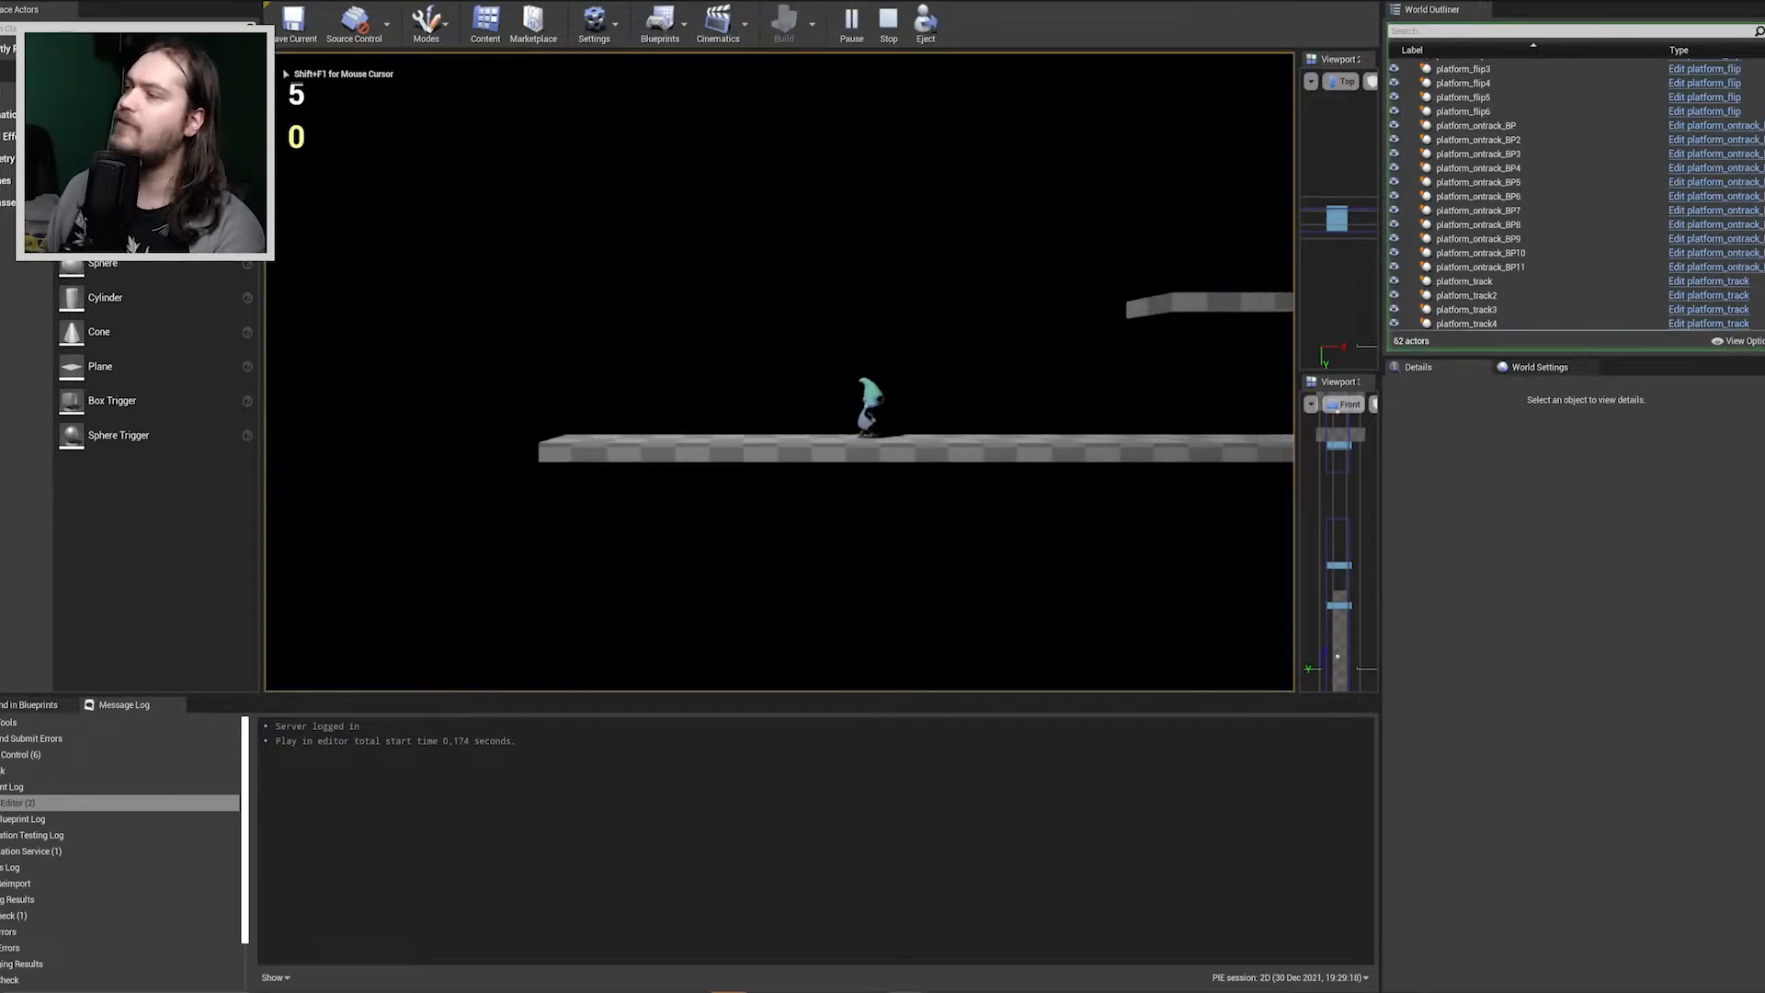
key(space)
key(space)
key(space)
Double-jump the character up the stacked checkered platforms and over the tall wall to the high platform beyond.
key(space)
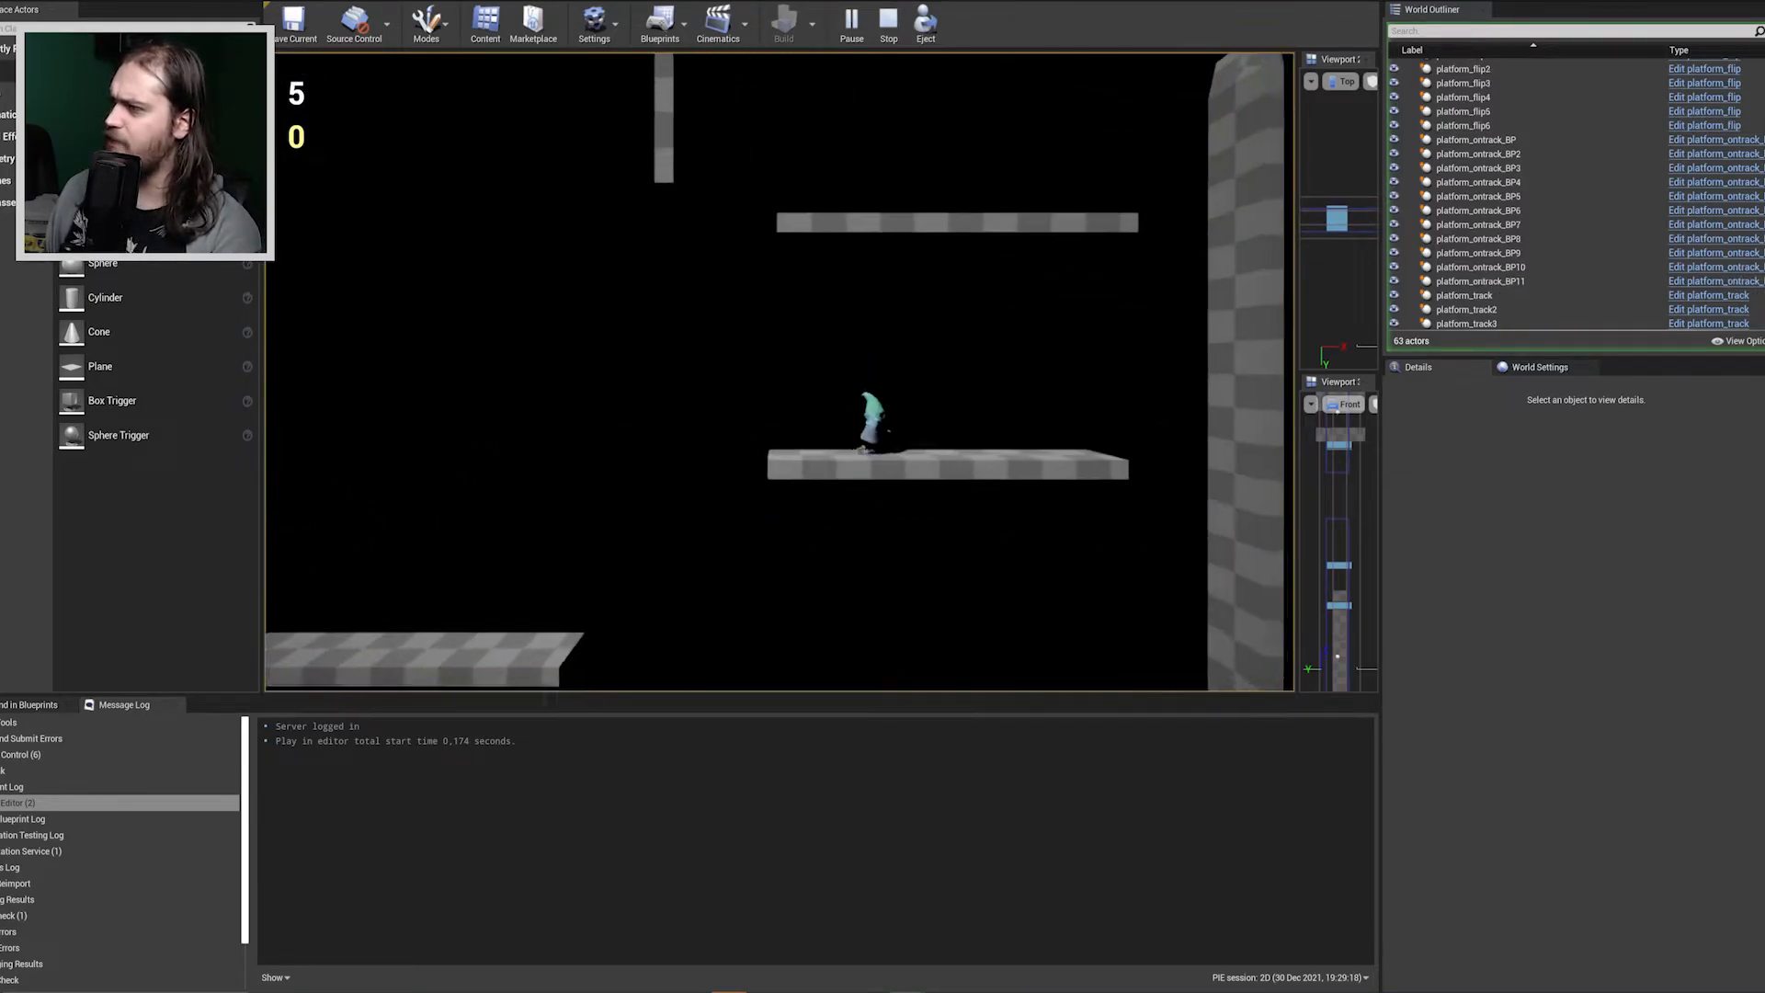
key(space)
key(space)
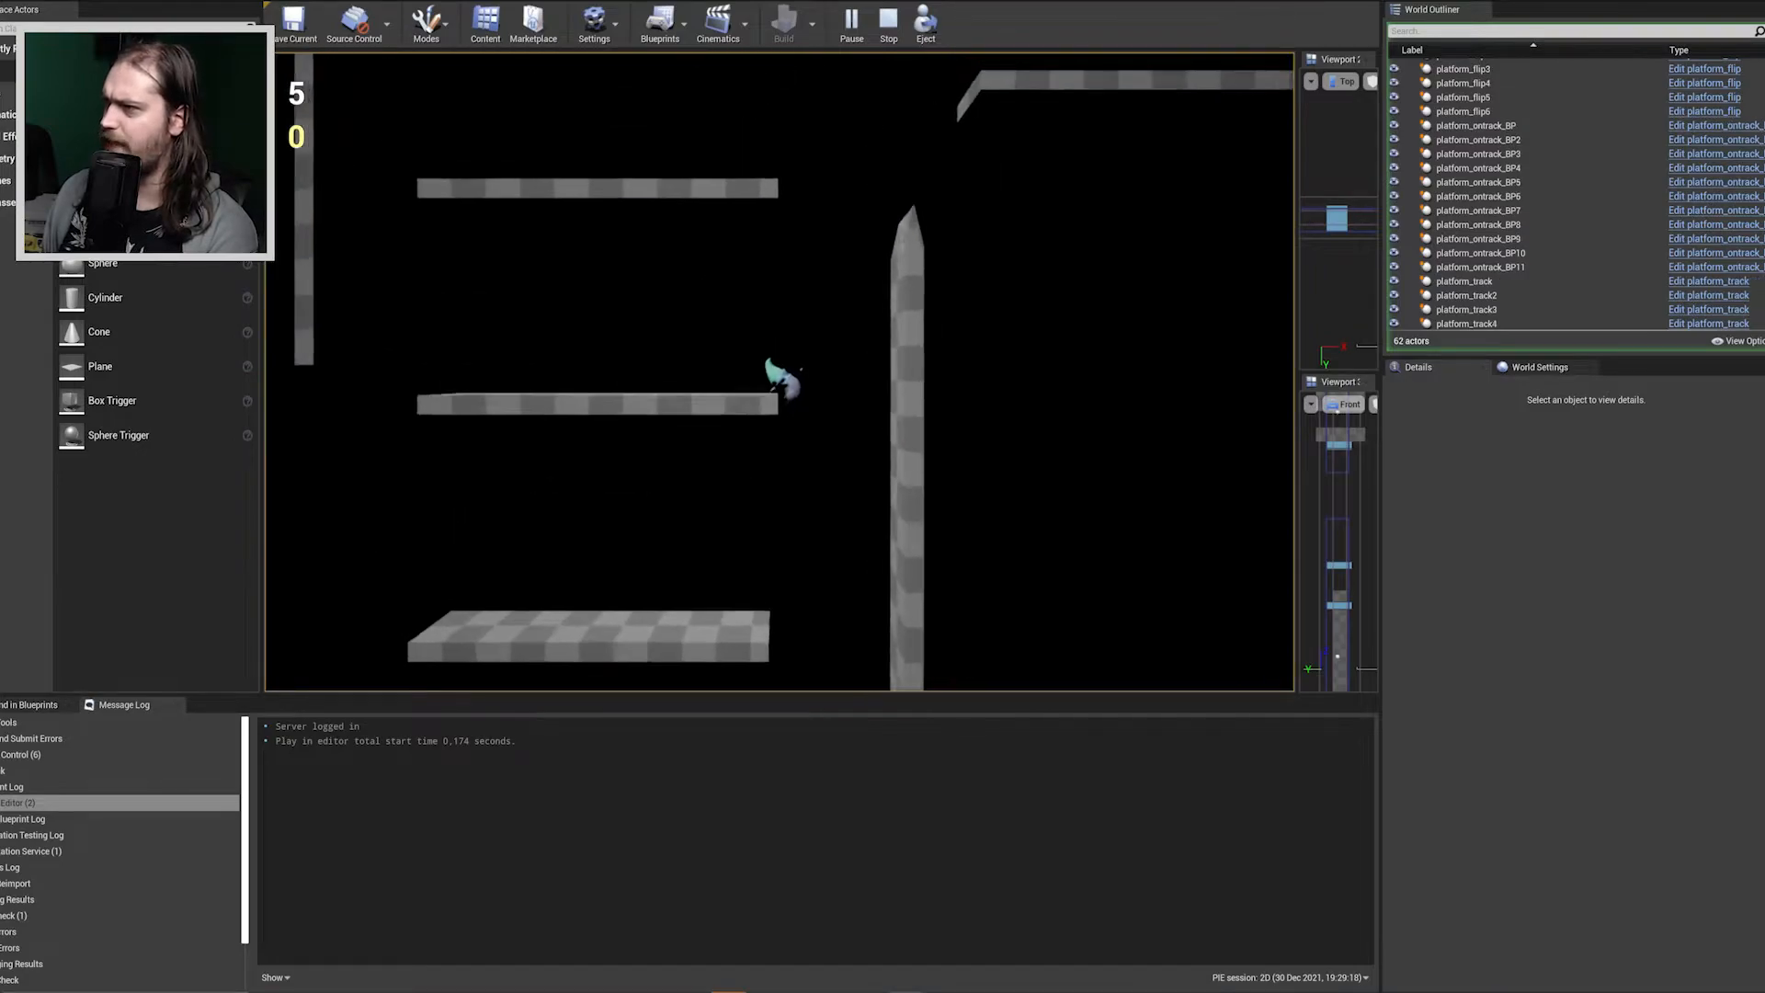
key(space)
key(space)
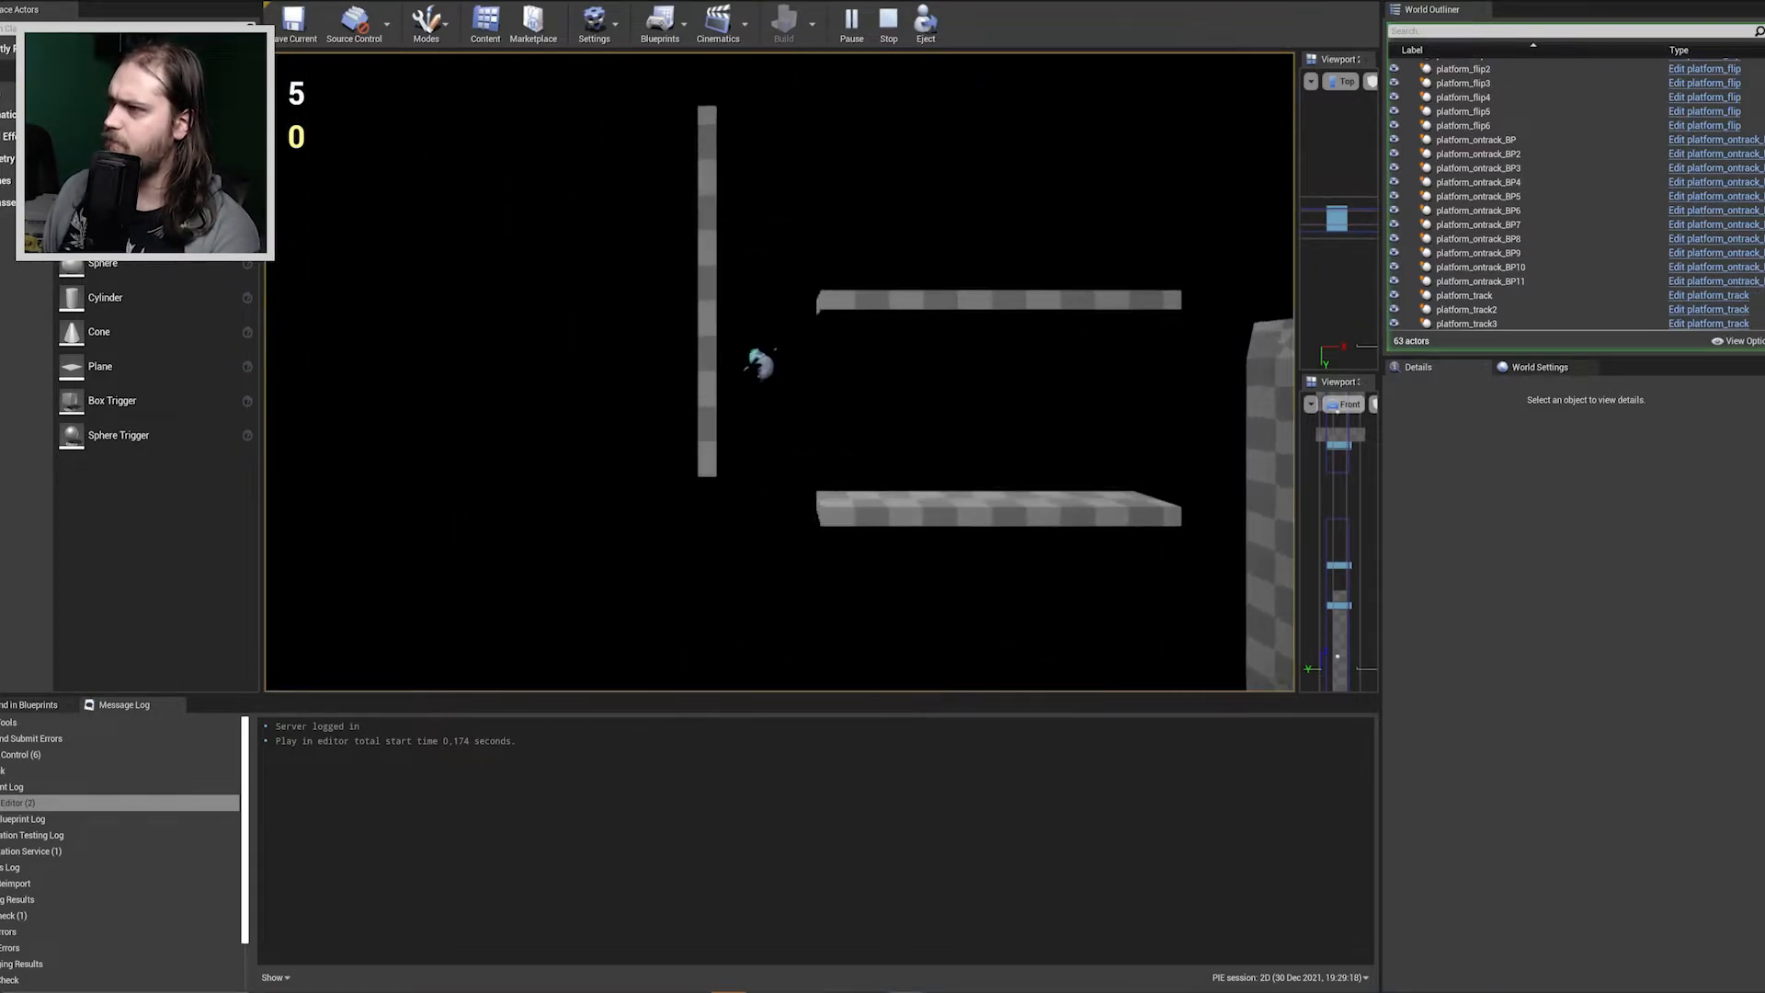
key(space)
key(space)
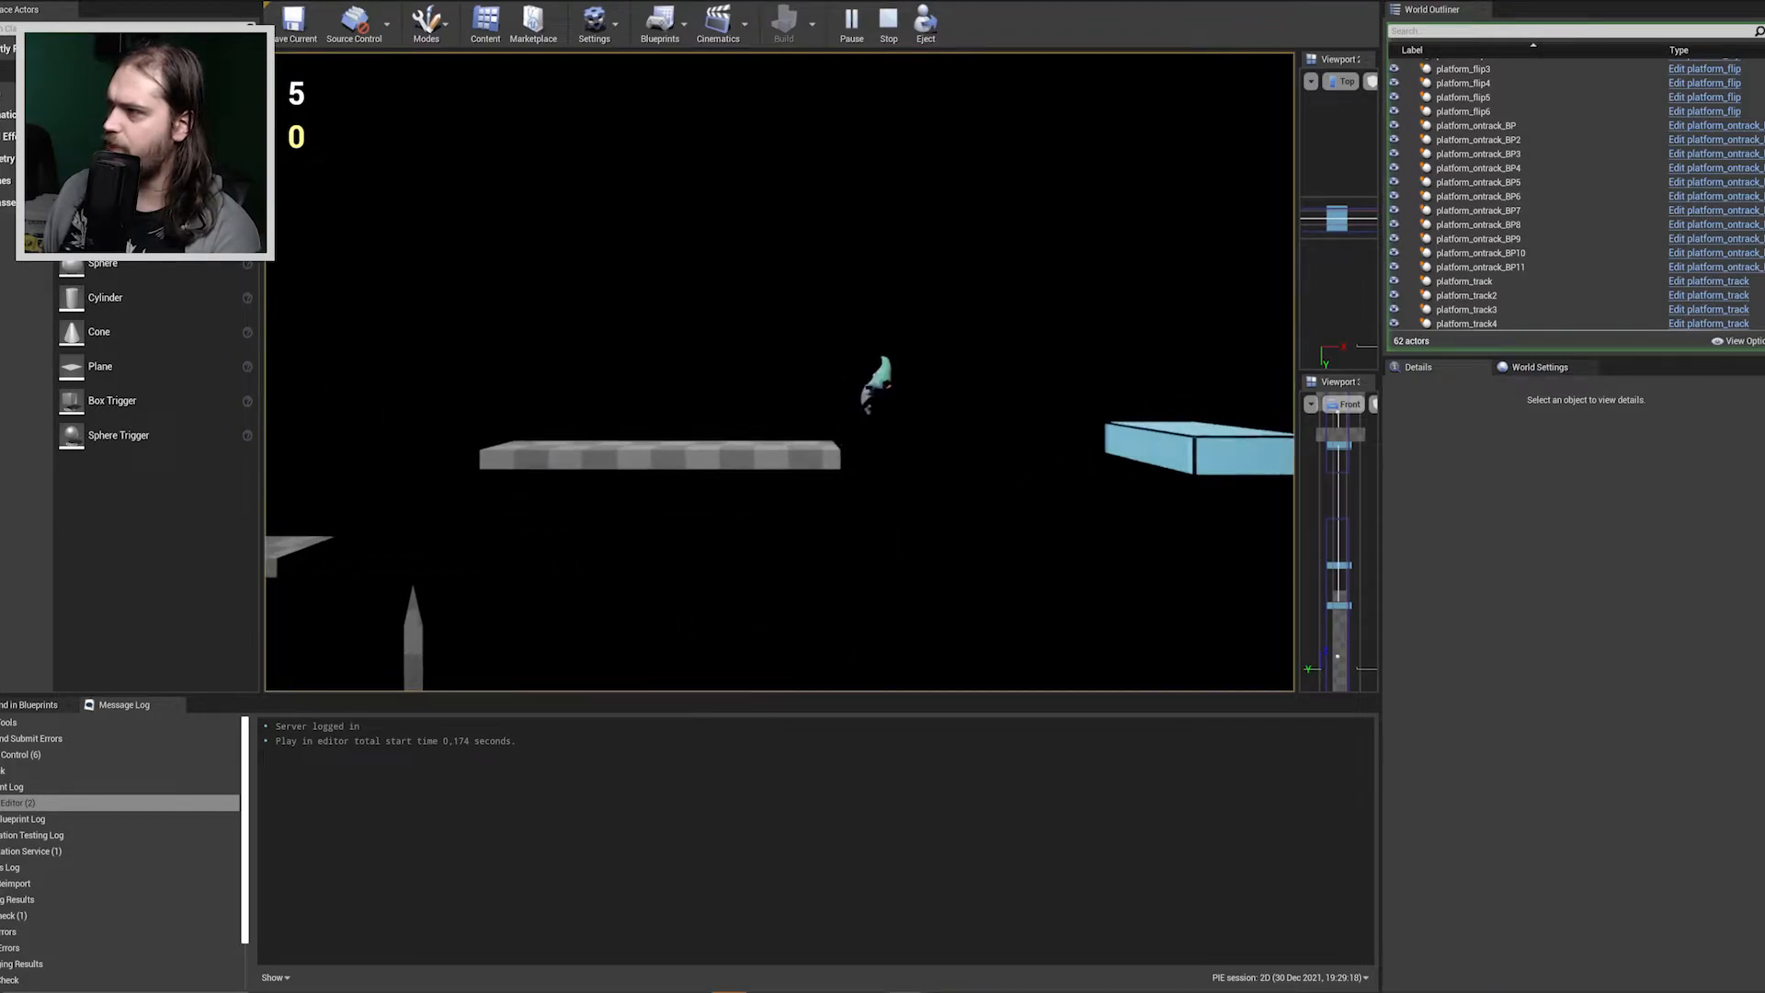
Jump the character from the high checkered platform to the first light-blue platform and up to the higher one.
key(d)
key(a)
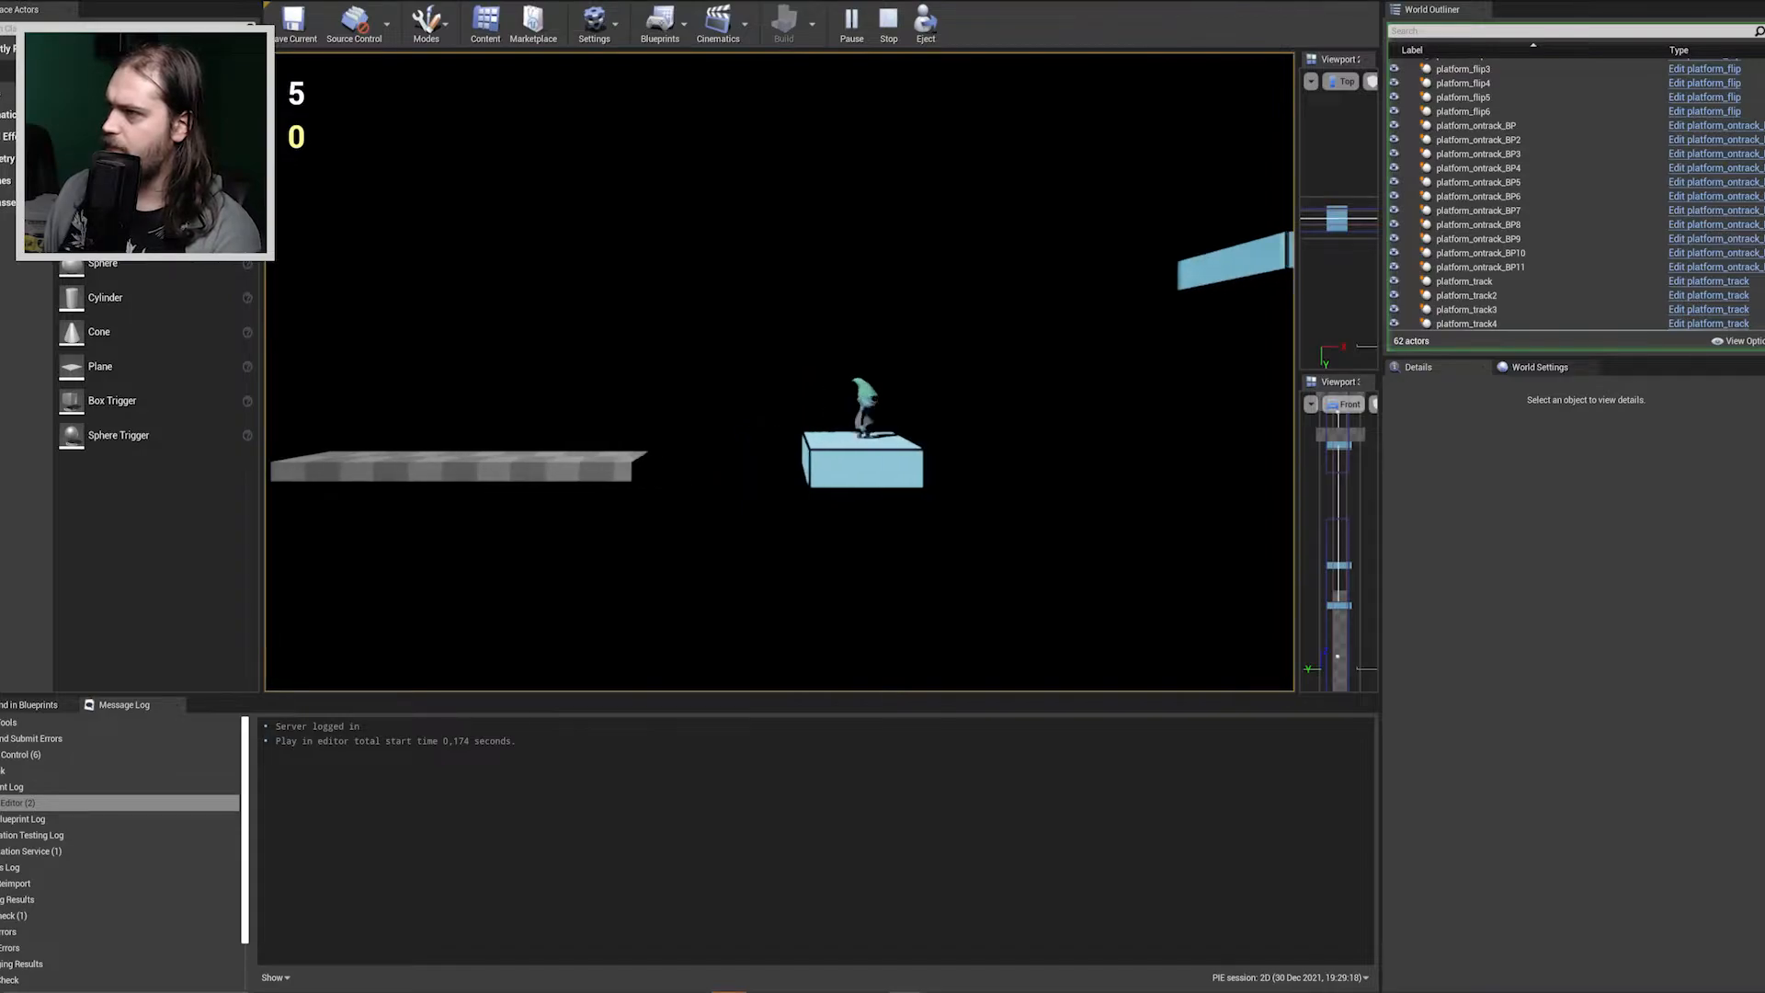
key(space)
key(d)
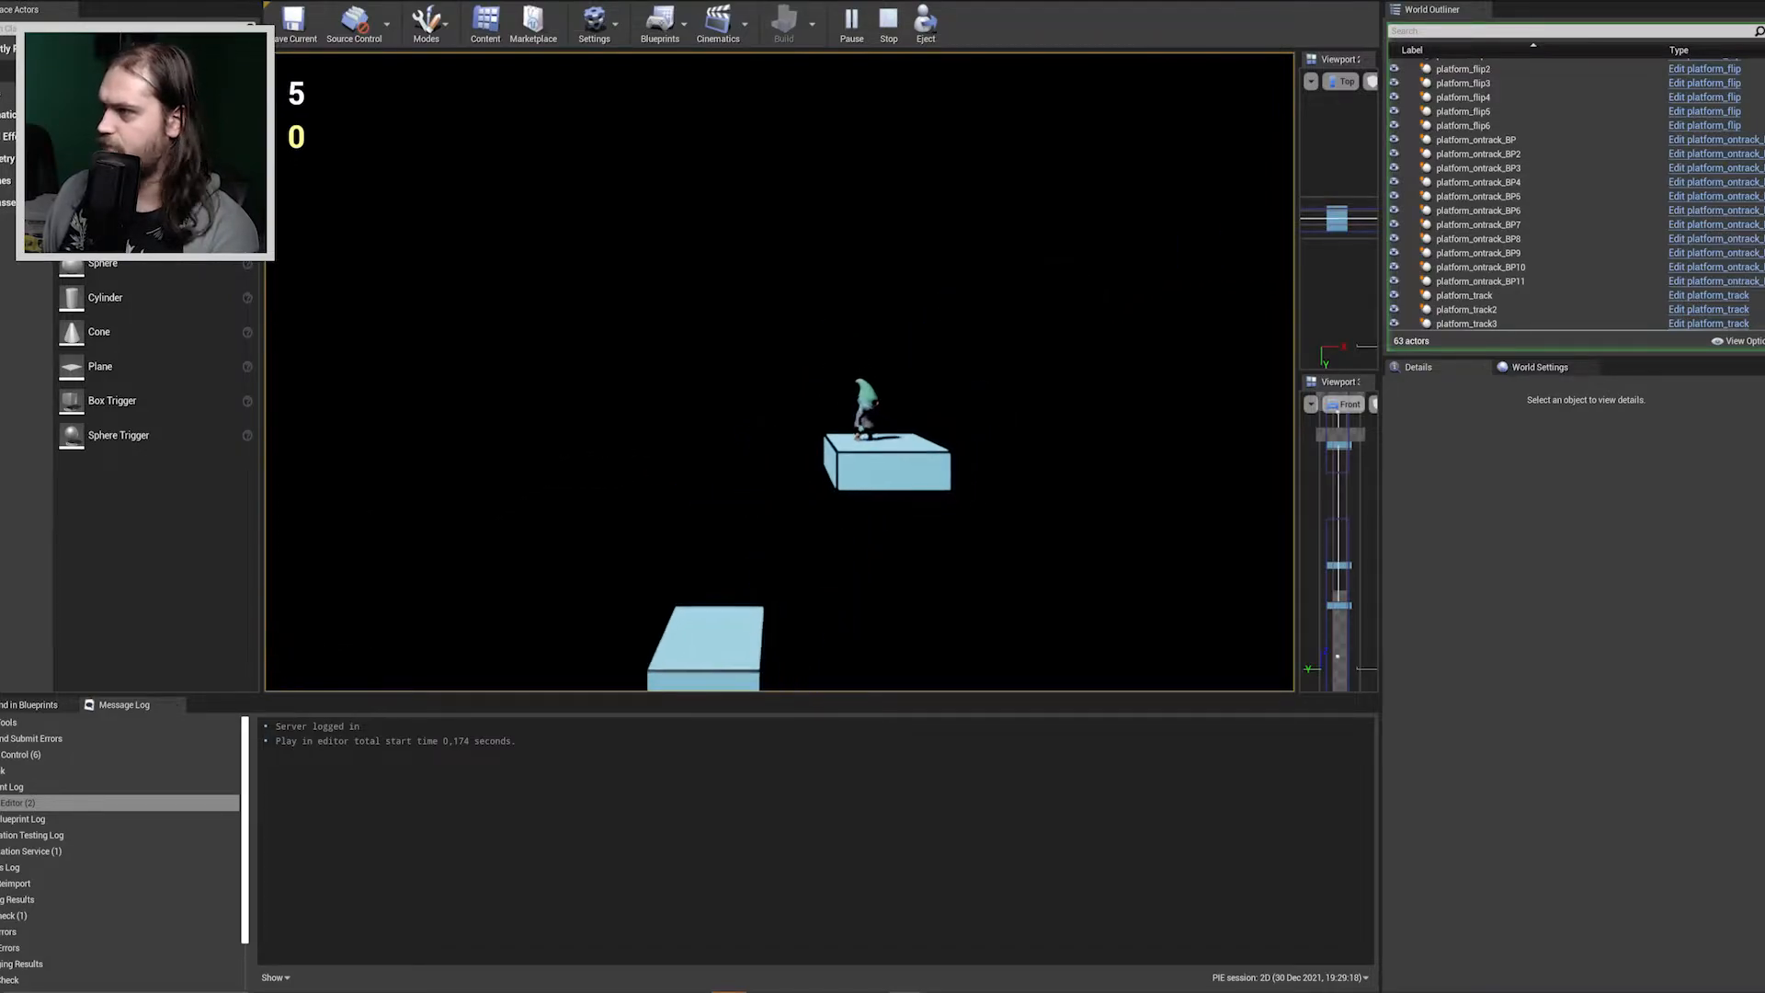
Jump the character off the higher light-blue platform and land on the lower one beyond it.
key(d)
key(space)
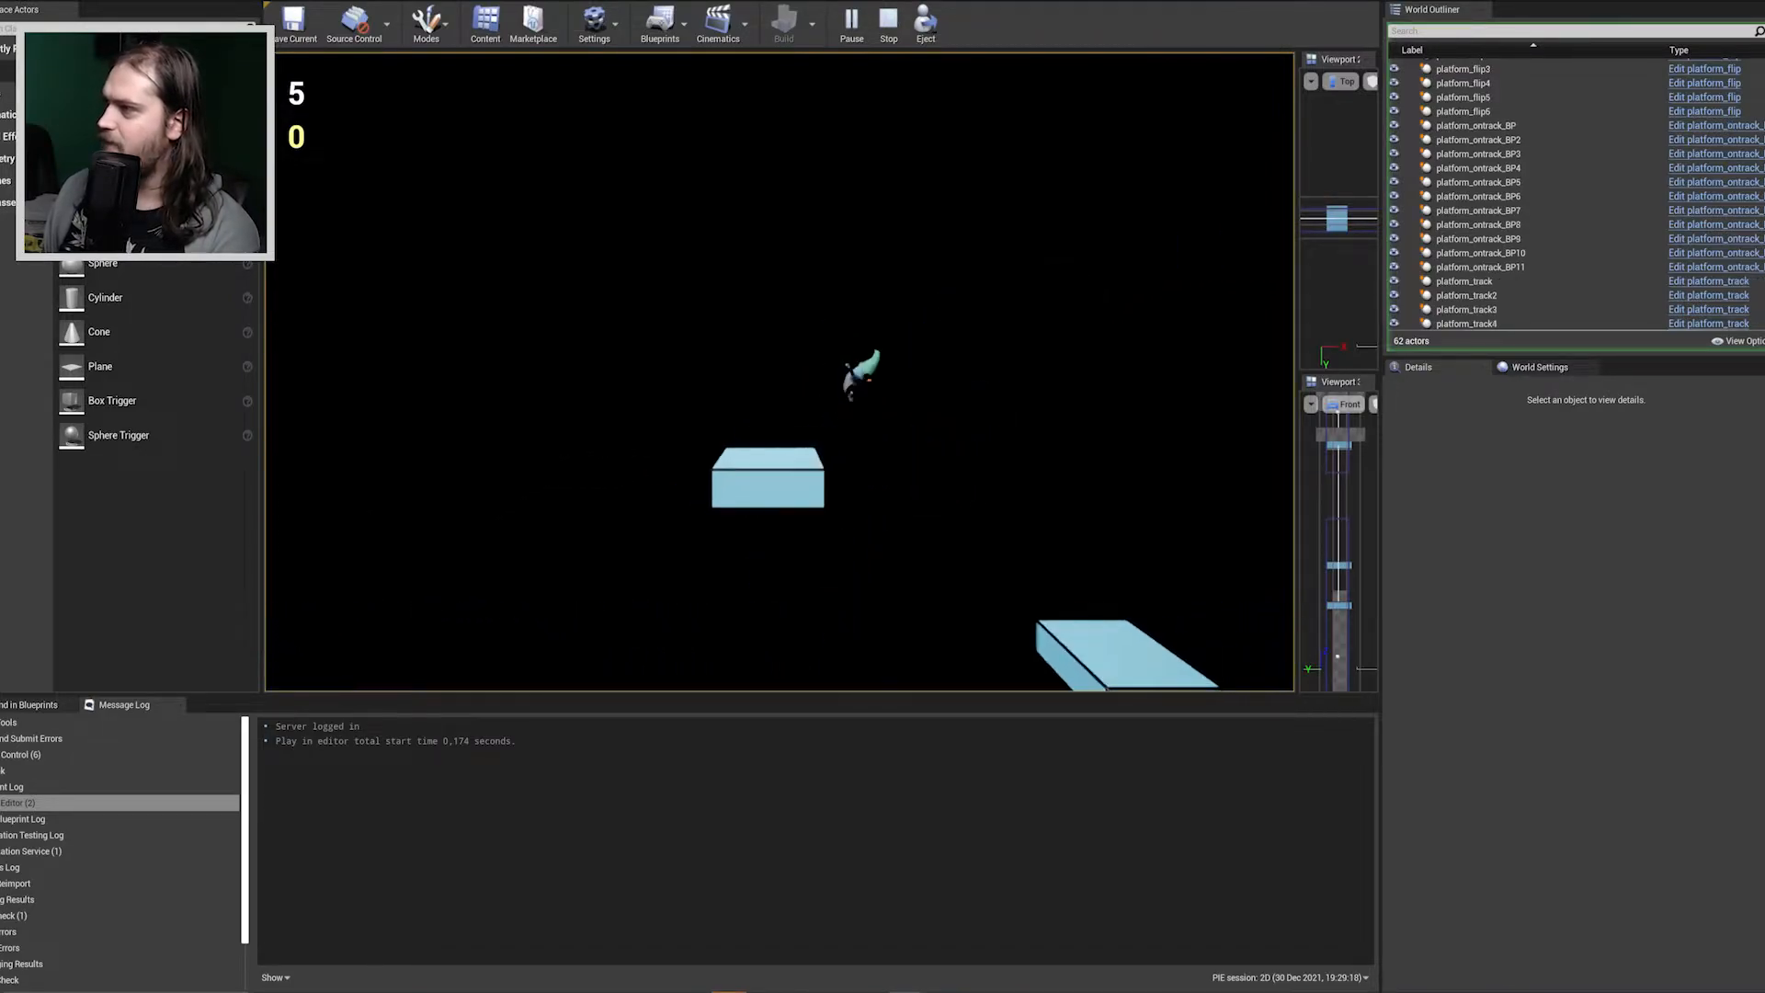
key(a)
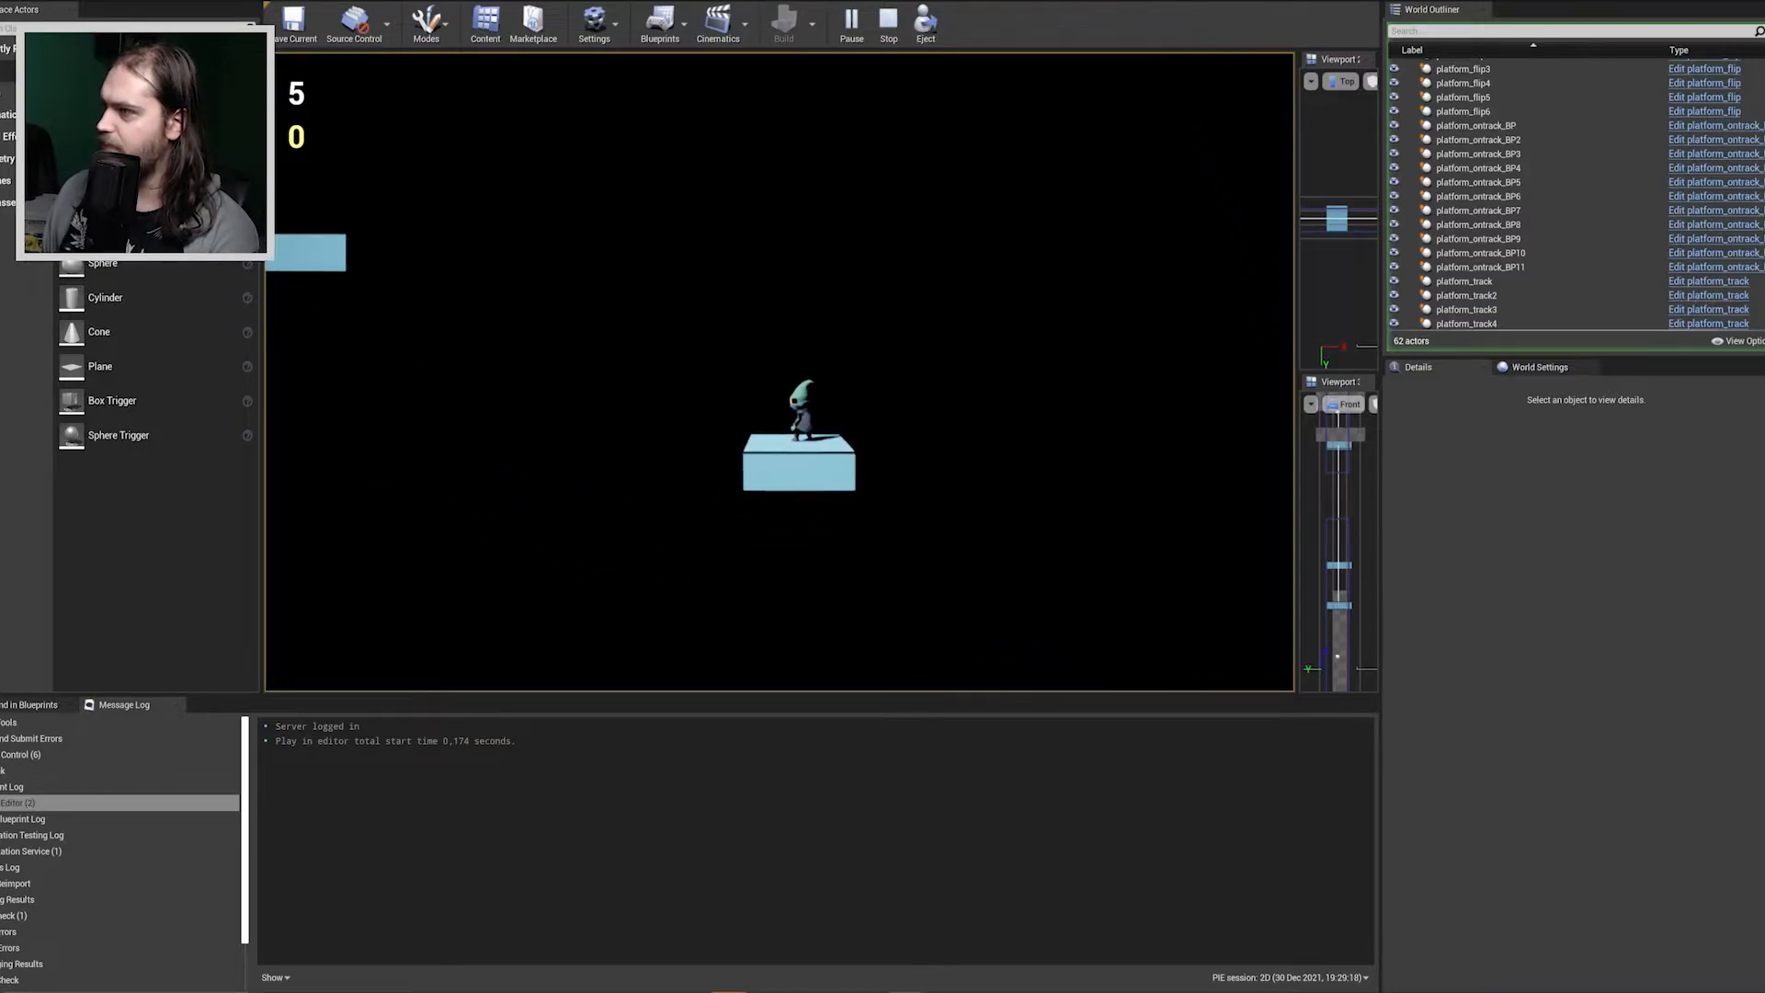
key(d)
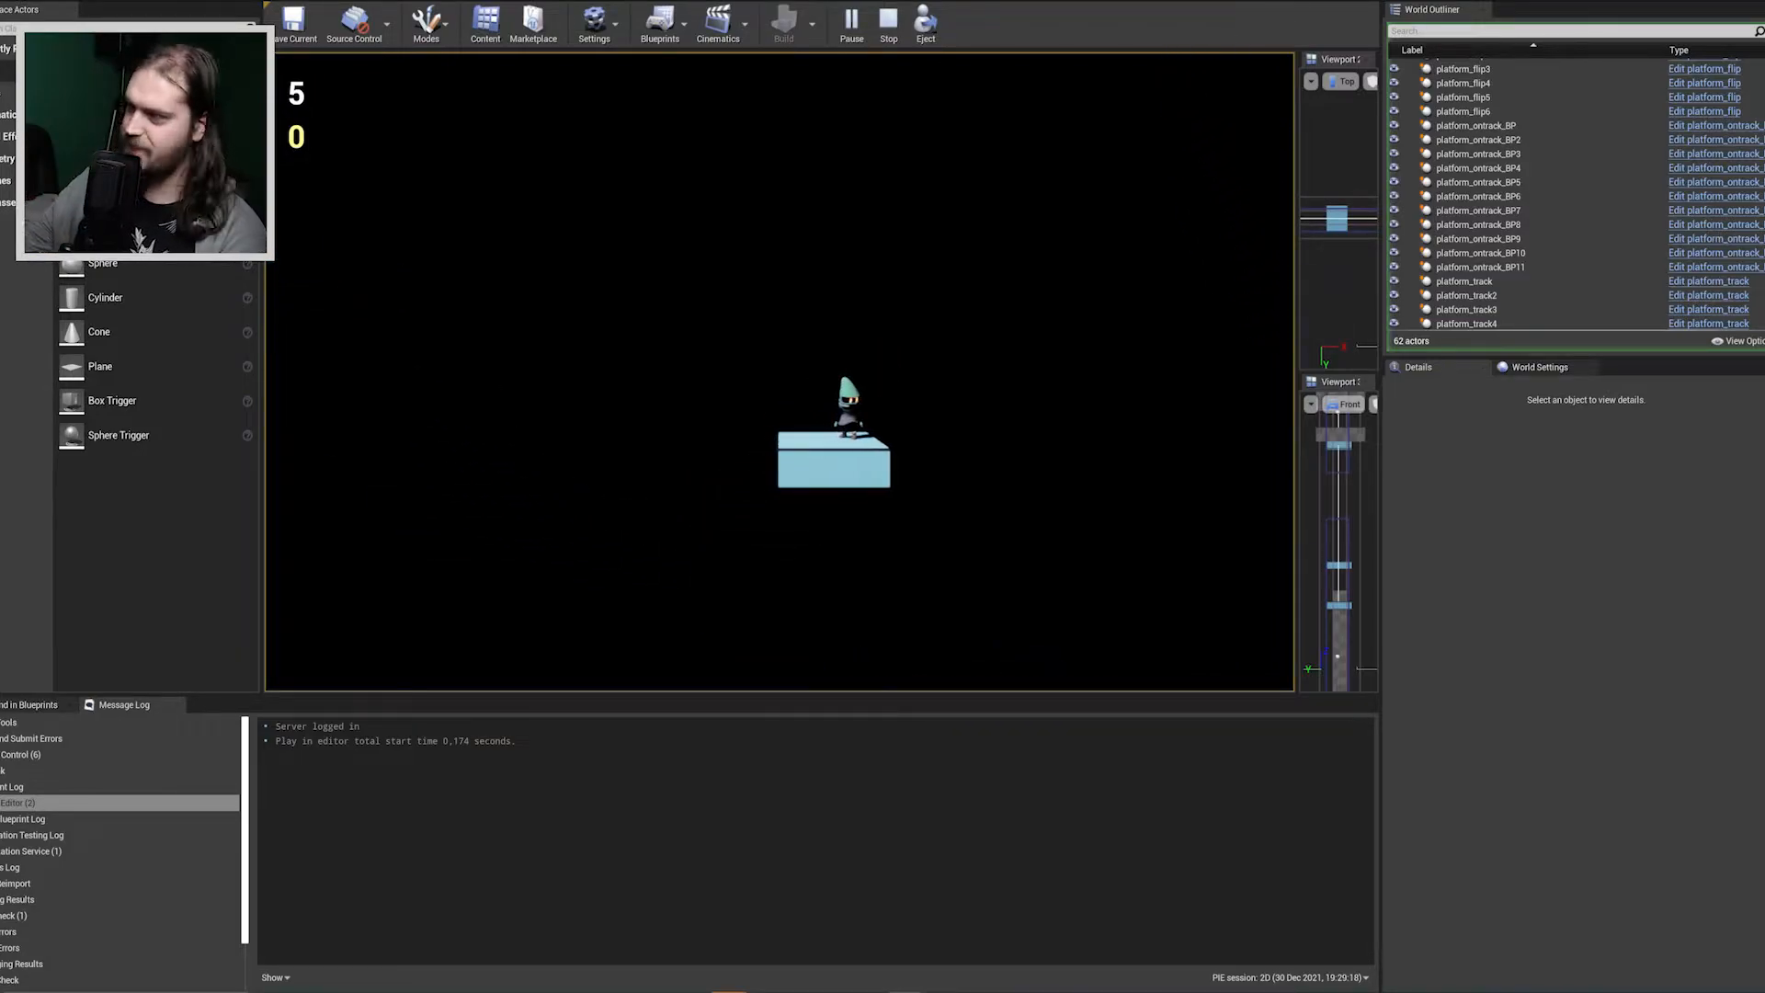
Jump the character across to the neighbouring light-blue platform and ride it upward.
key(d)
key(d)
key(space)
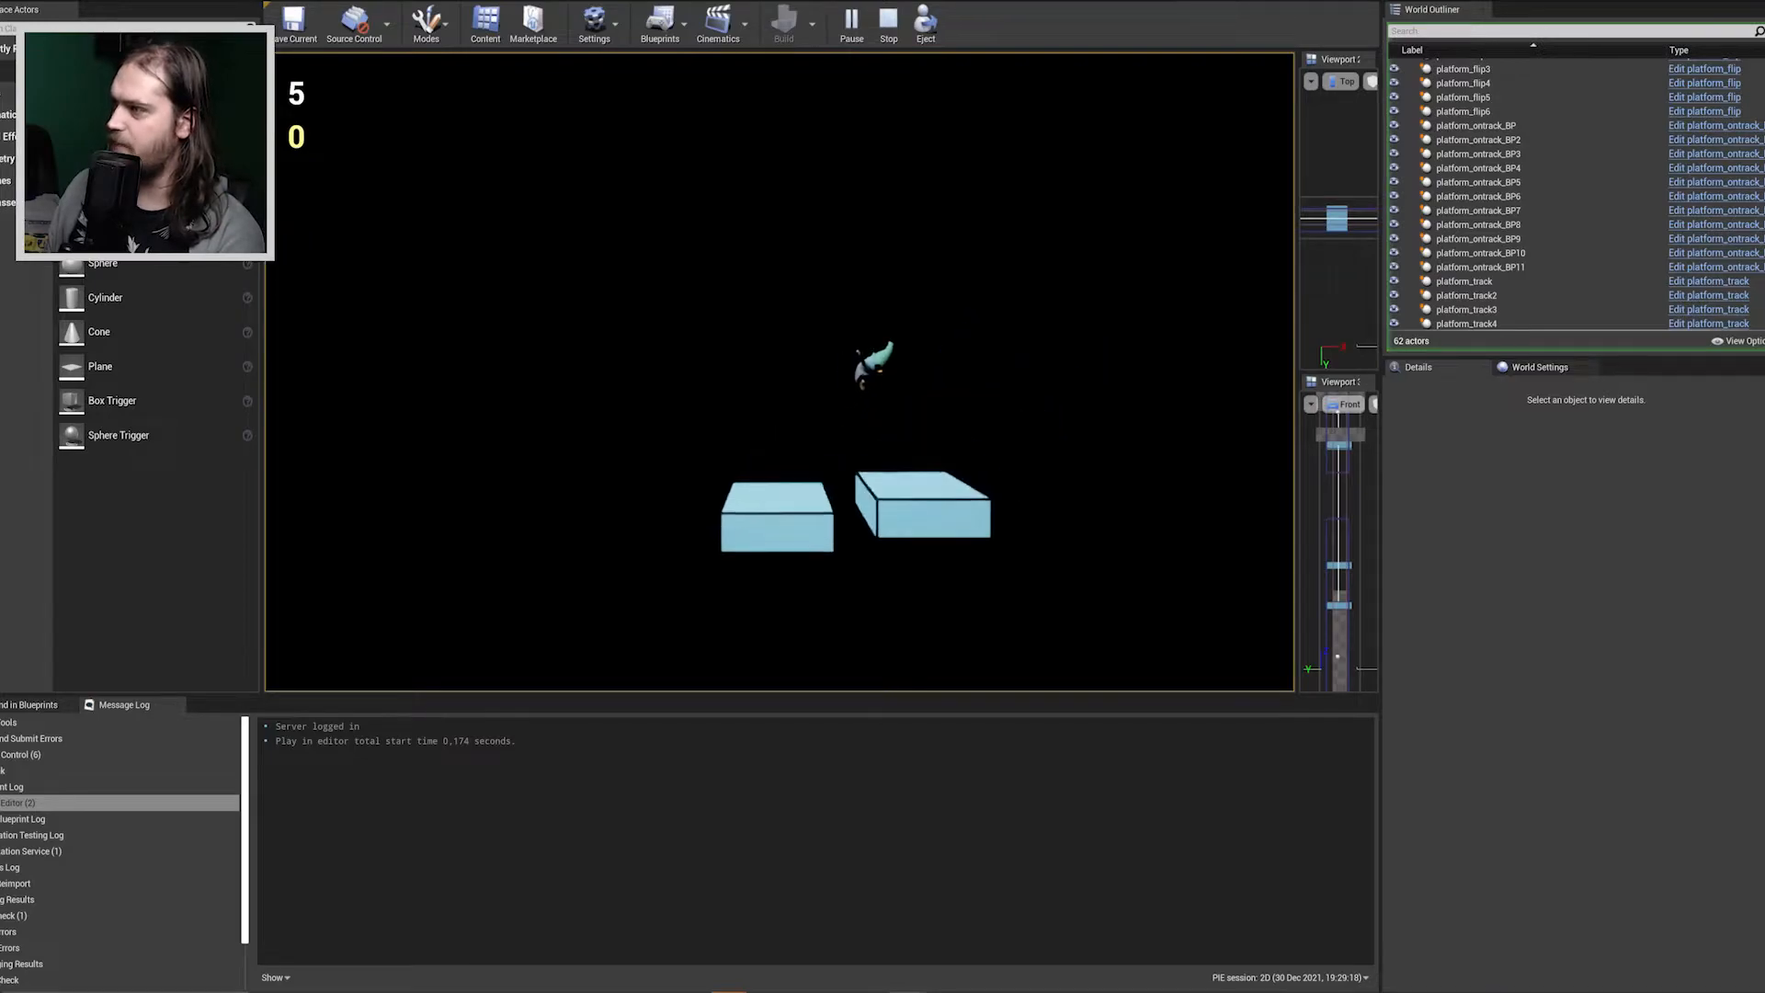
key(a)
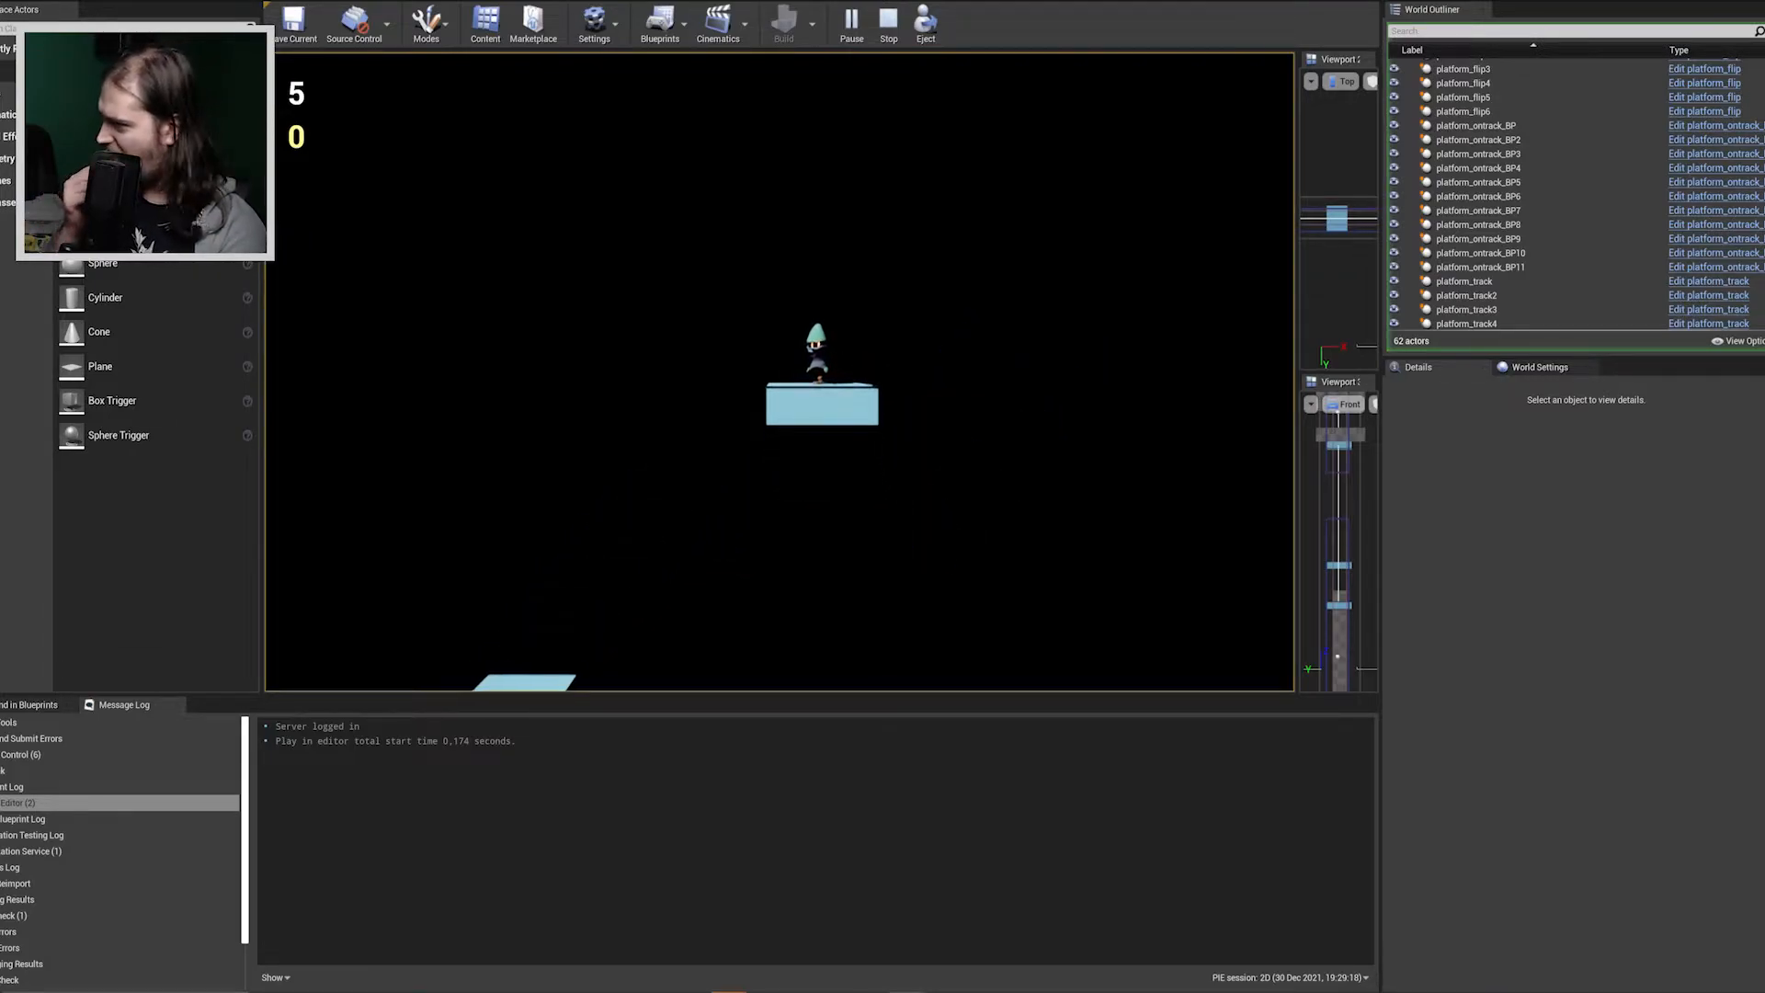
Jump the character back the other way from the raised platform onto the next moving light-blue platform.
key(a)
key(space)
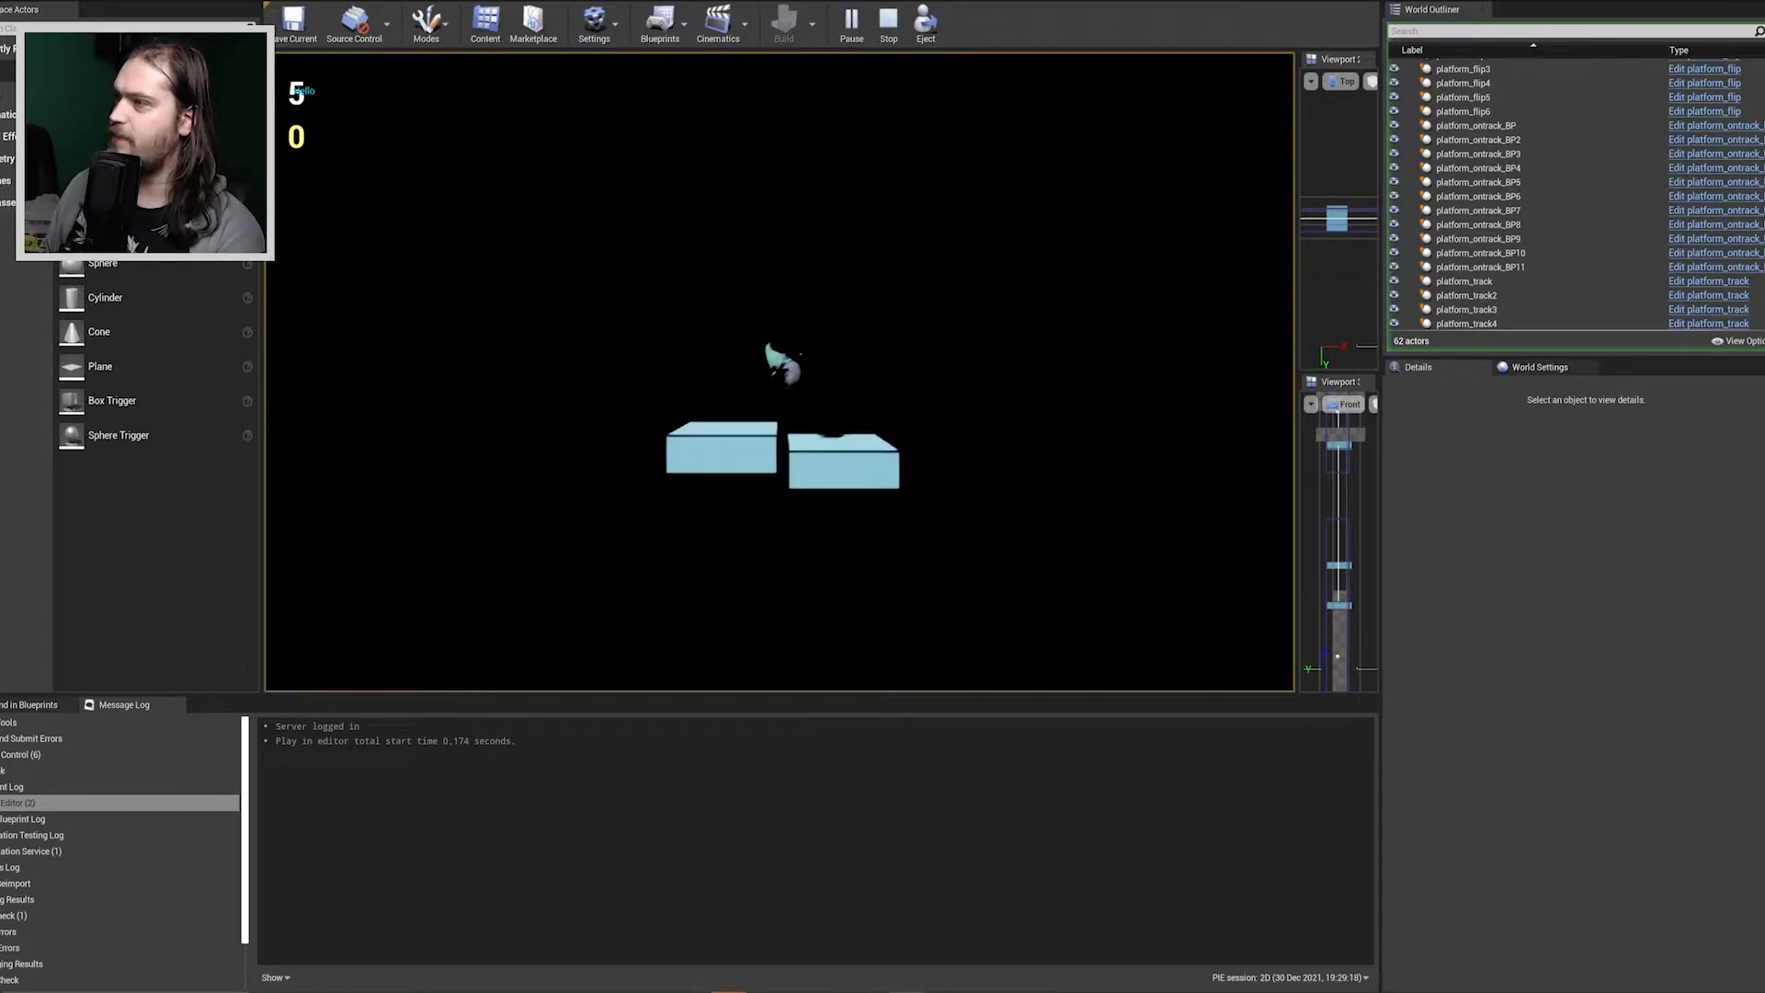
key(d)
key(a)
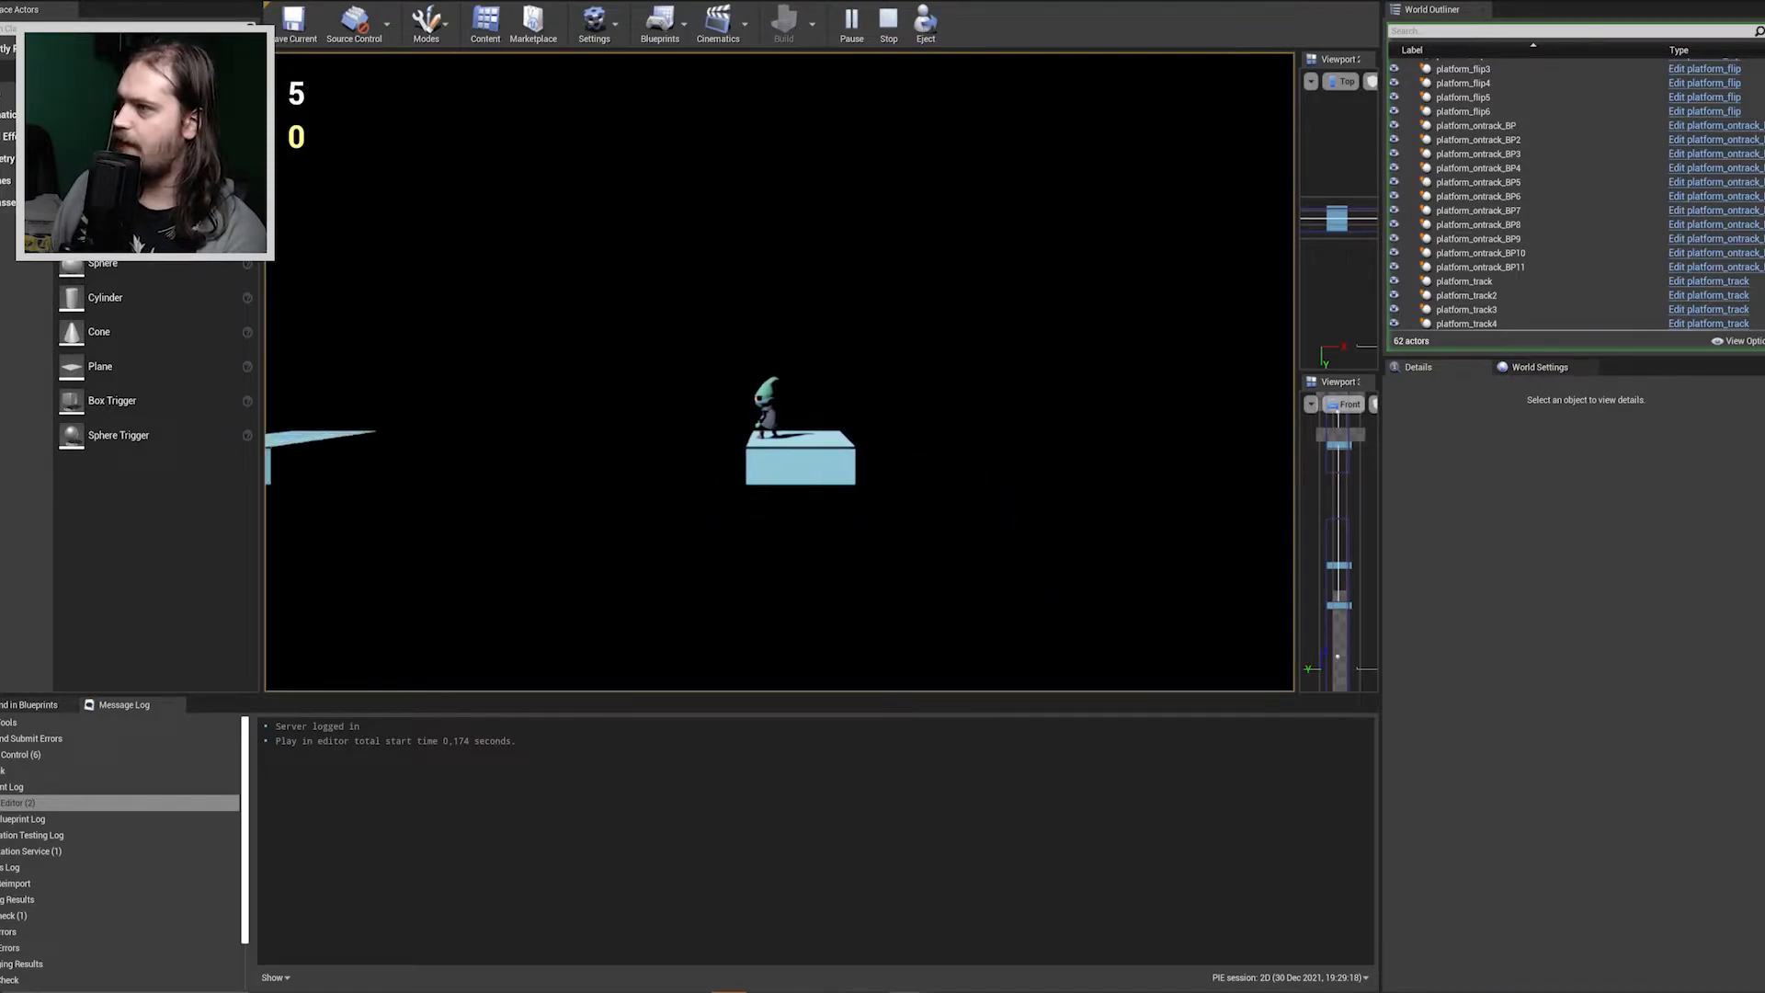
Try to double-jump the character from the moving platform toward the checkered blocks, and end the playtest.
key(space)
key(a)
key(space)
key(a)
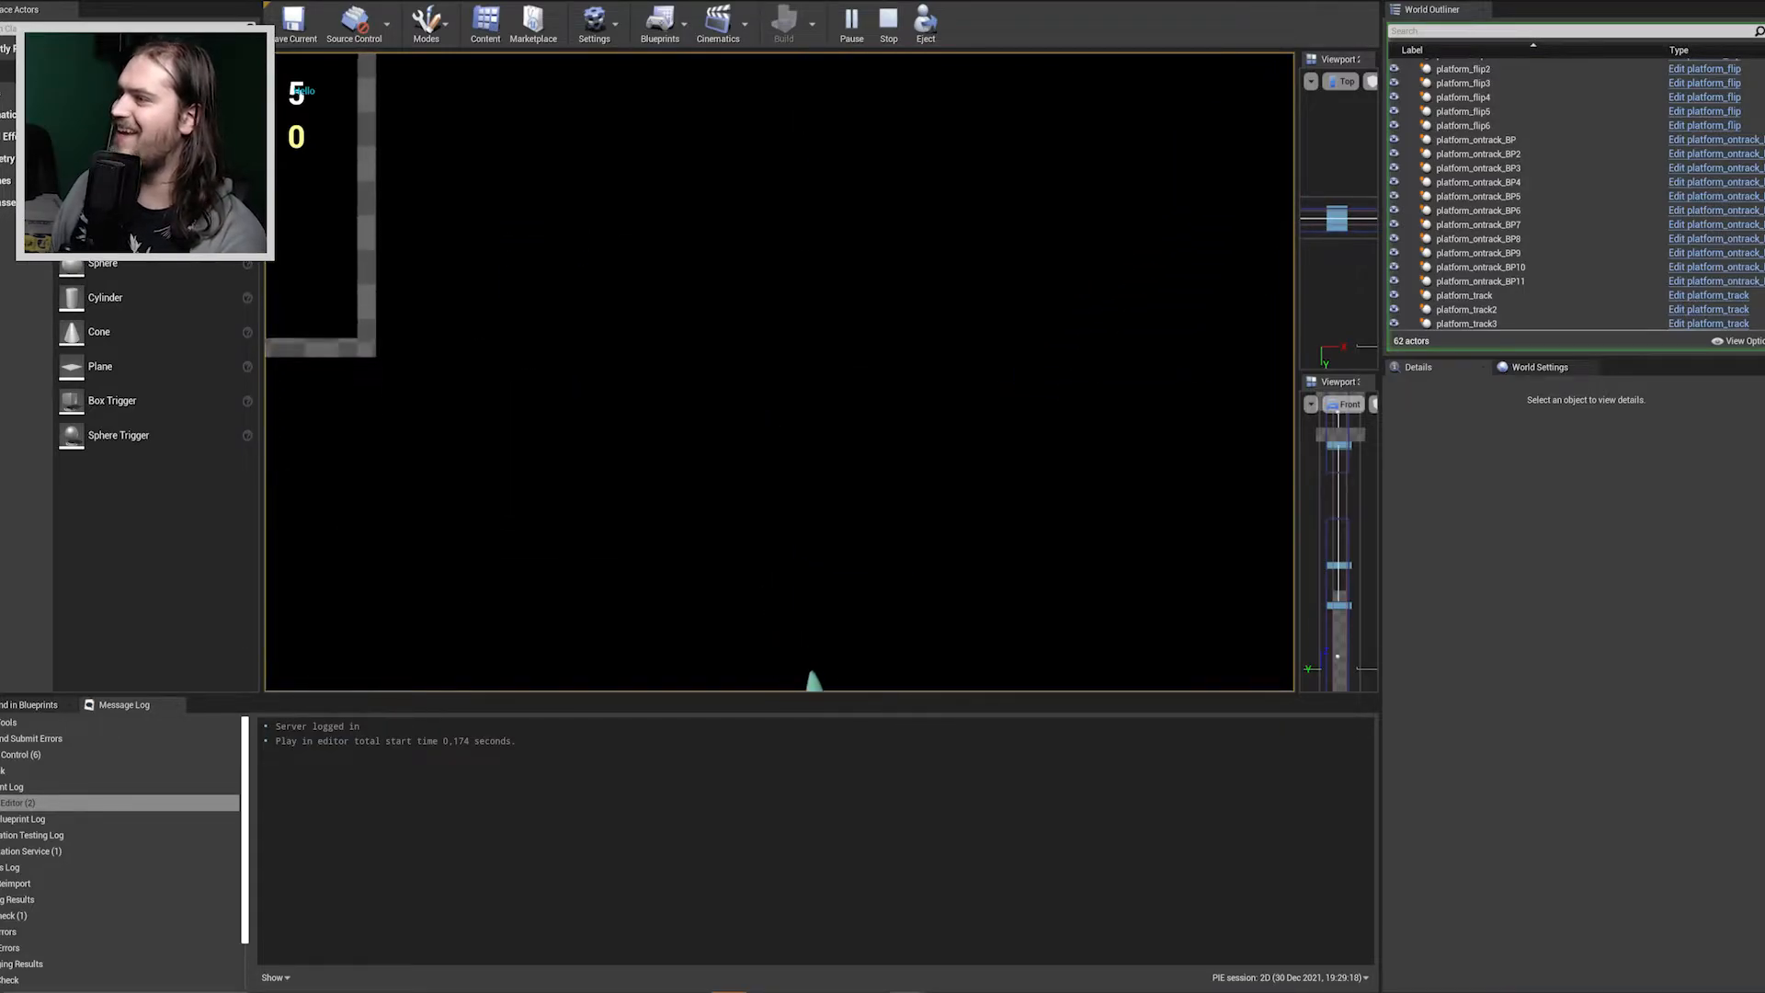
key(Escape)
Examine the level's middle section, where a moving platform's track passes the hanging checkered block and the two lower blocks.
right_drag(894, 437, 936, 463)
key(w)
key(w)
key(a)
key(s)
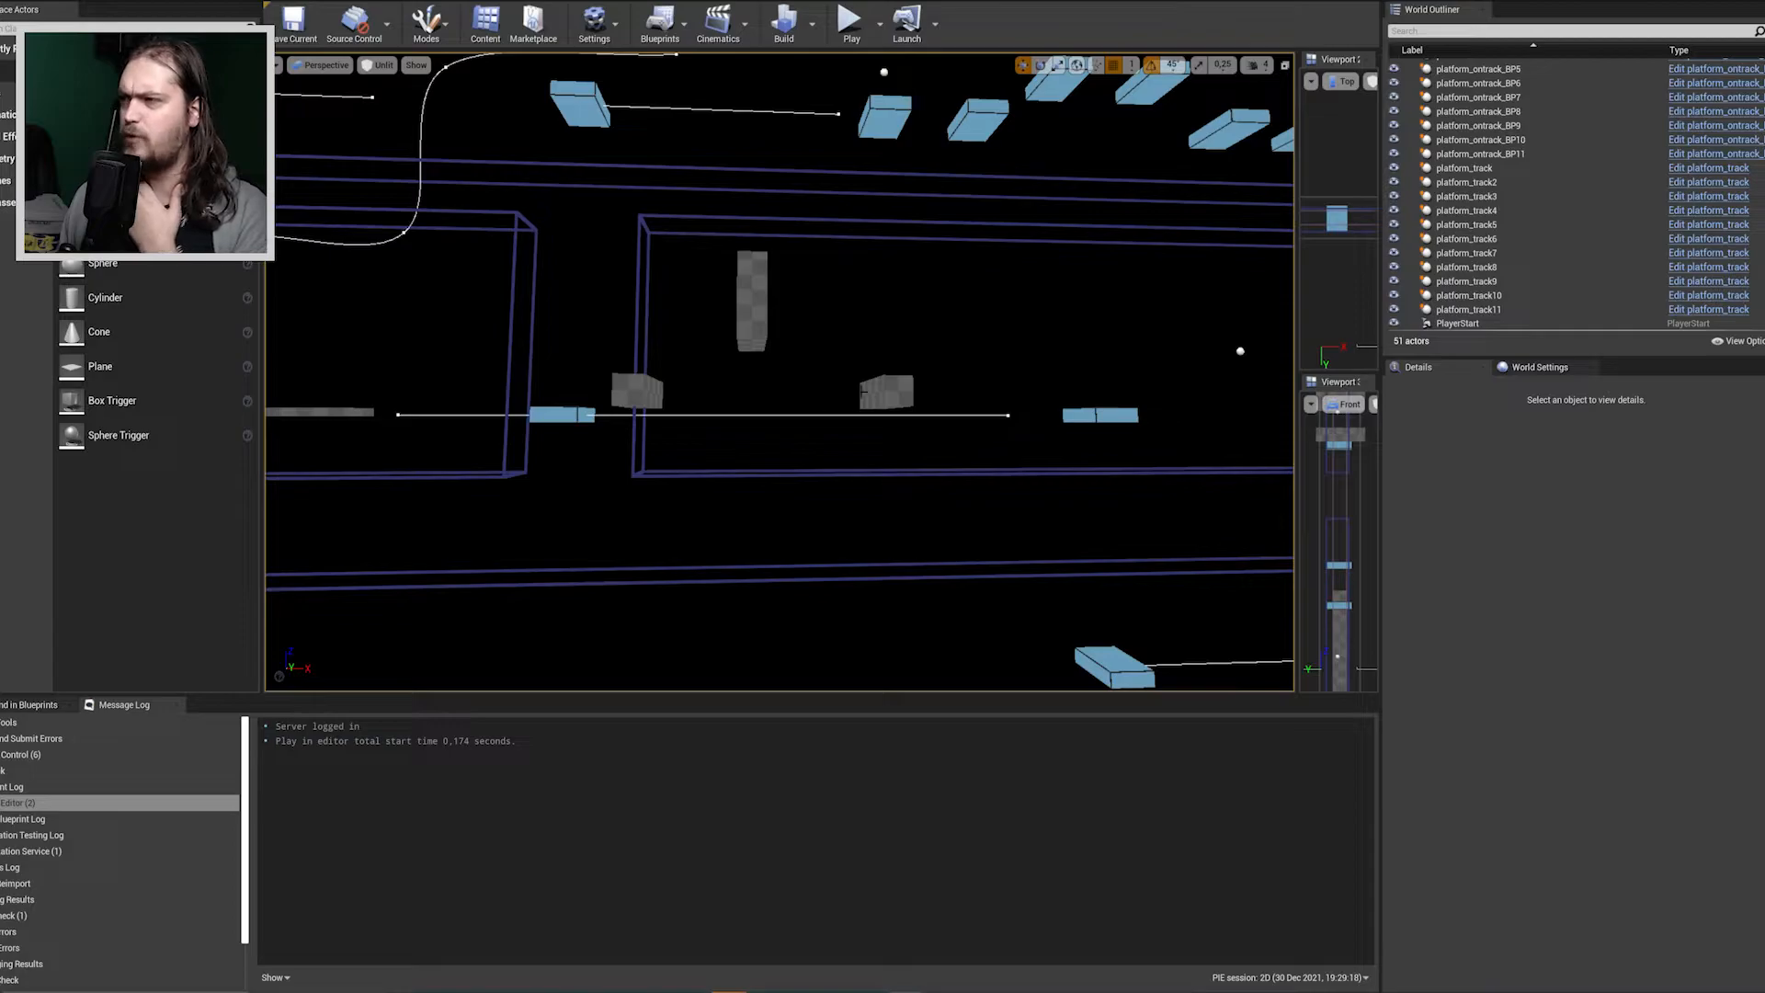
key(w)
right_drag(779, 372, 778, 324)
key(w)
right_drag(866, 432, 865, 484)
key(s)
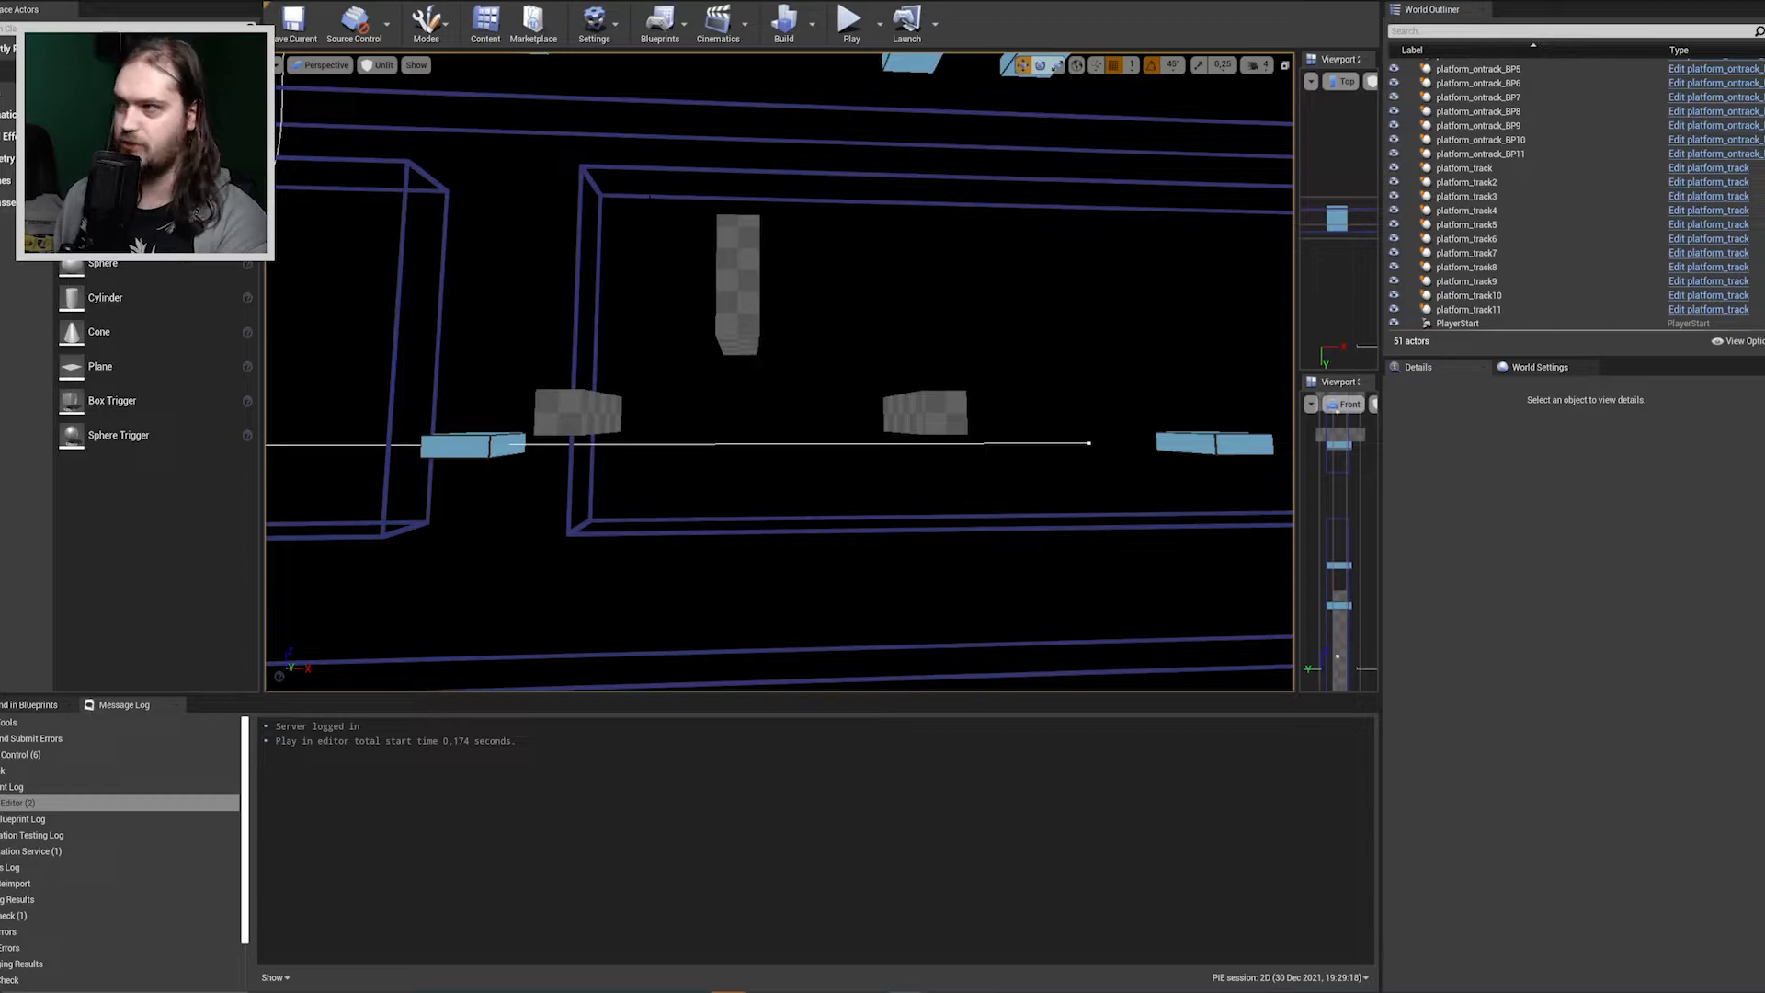
right_drag(560, 379, 460, 386)
mouse_move(931, 417)
right_down()
mouse_move(878, 435)
mouse_move(931, 416)
right_up()
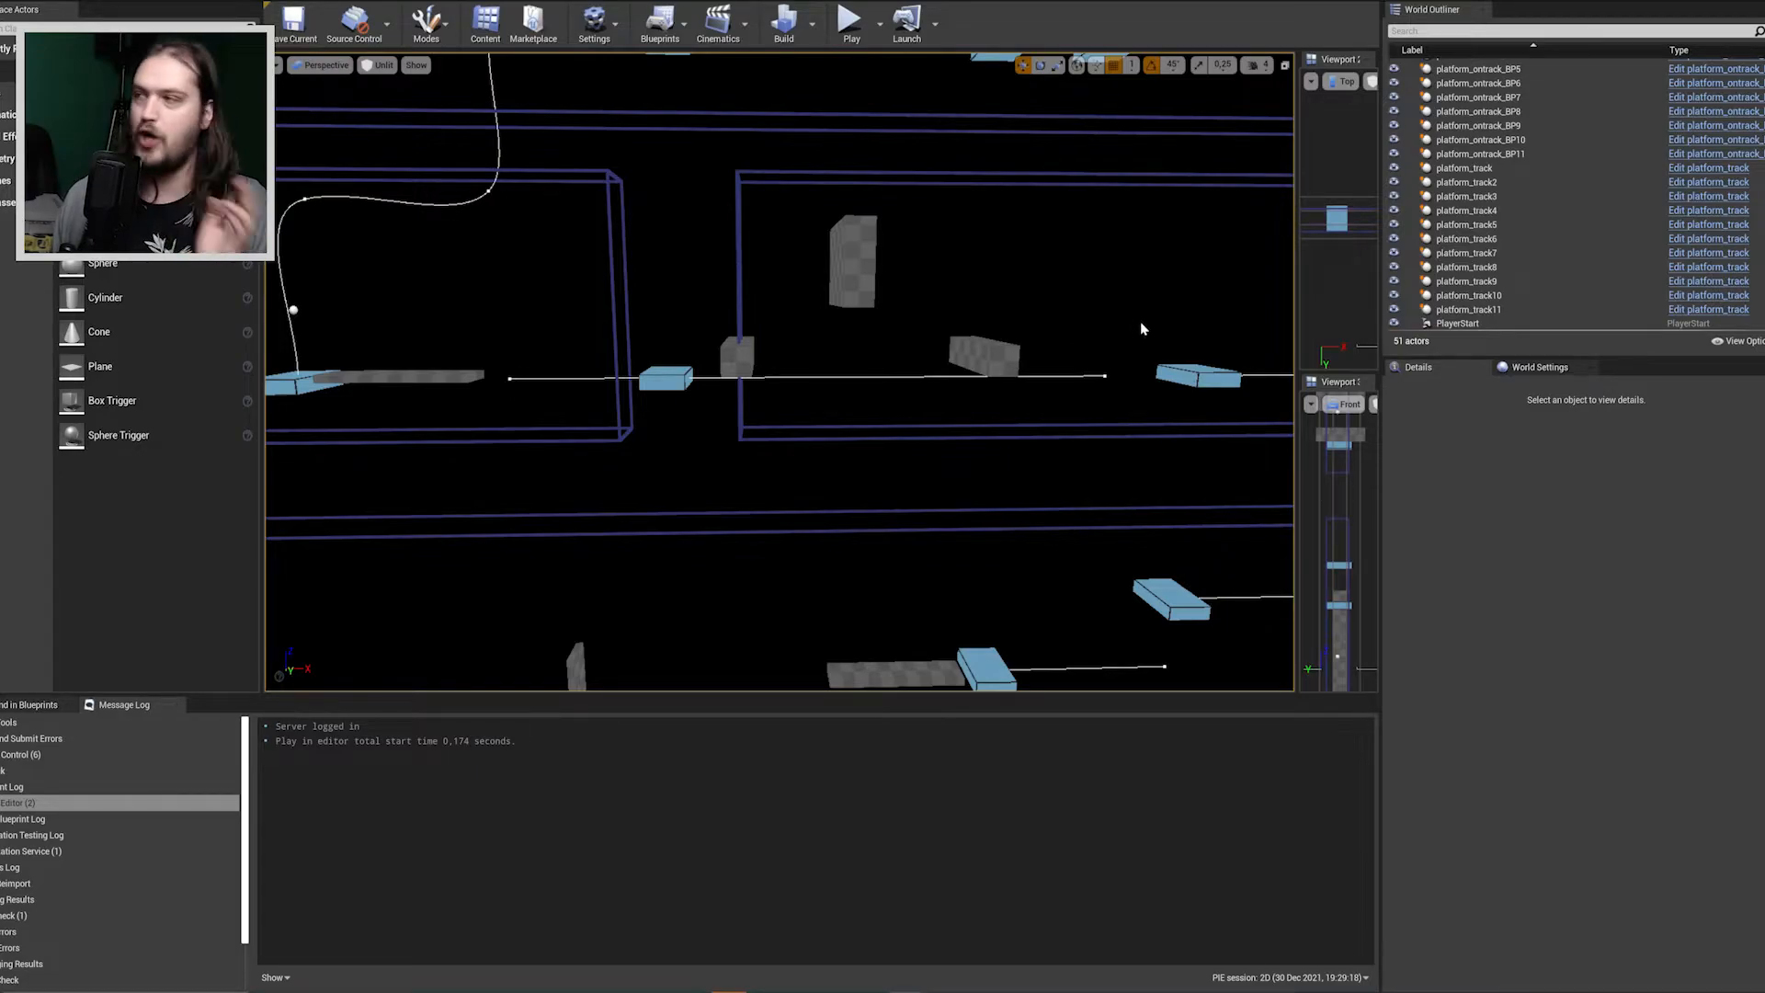
Examine the route from the middle section along the curved platform track to the checkered ledge at the level's upper end.
right_drag(668, 372, 519, 368)
key(w)
key(s)
right_drag(672, 400, 718, 340)
mouse_move(842, 223)
right_down()
mouse_move(924, 171)
mouse_move(846, 200)
right_up()
key(s)
key(d)
right_drag(822, 306, 811, 348)
right_drag(552, 343, 484, 484)
right_drag(746, 320, 812, 324)
right_drag(1005, 341, 558, 342)
key(w)
key(w)
key(s)
key(w)
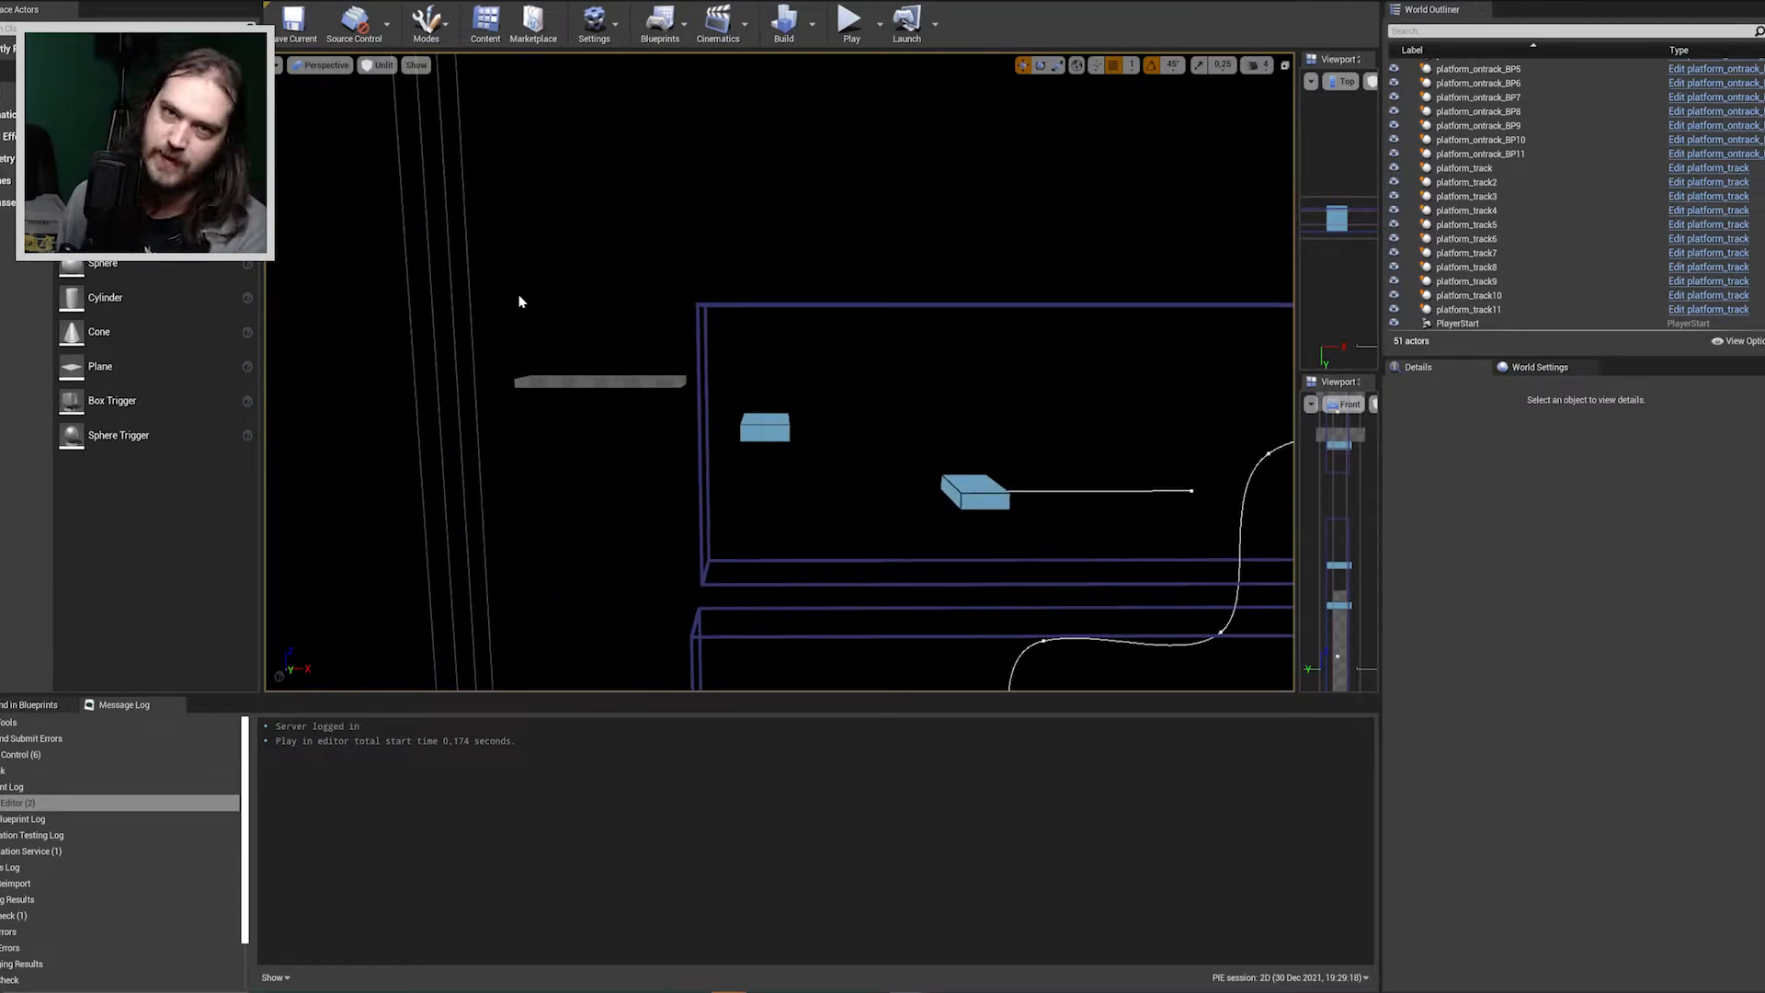
Examine the whole 2D level layout, from the upper ledge and platform tracks down to the starting floor.
right_drag(708, 398, 955, 559)
right_drag(1078, 384, 489, 235)
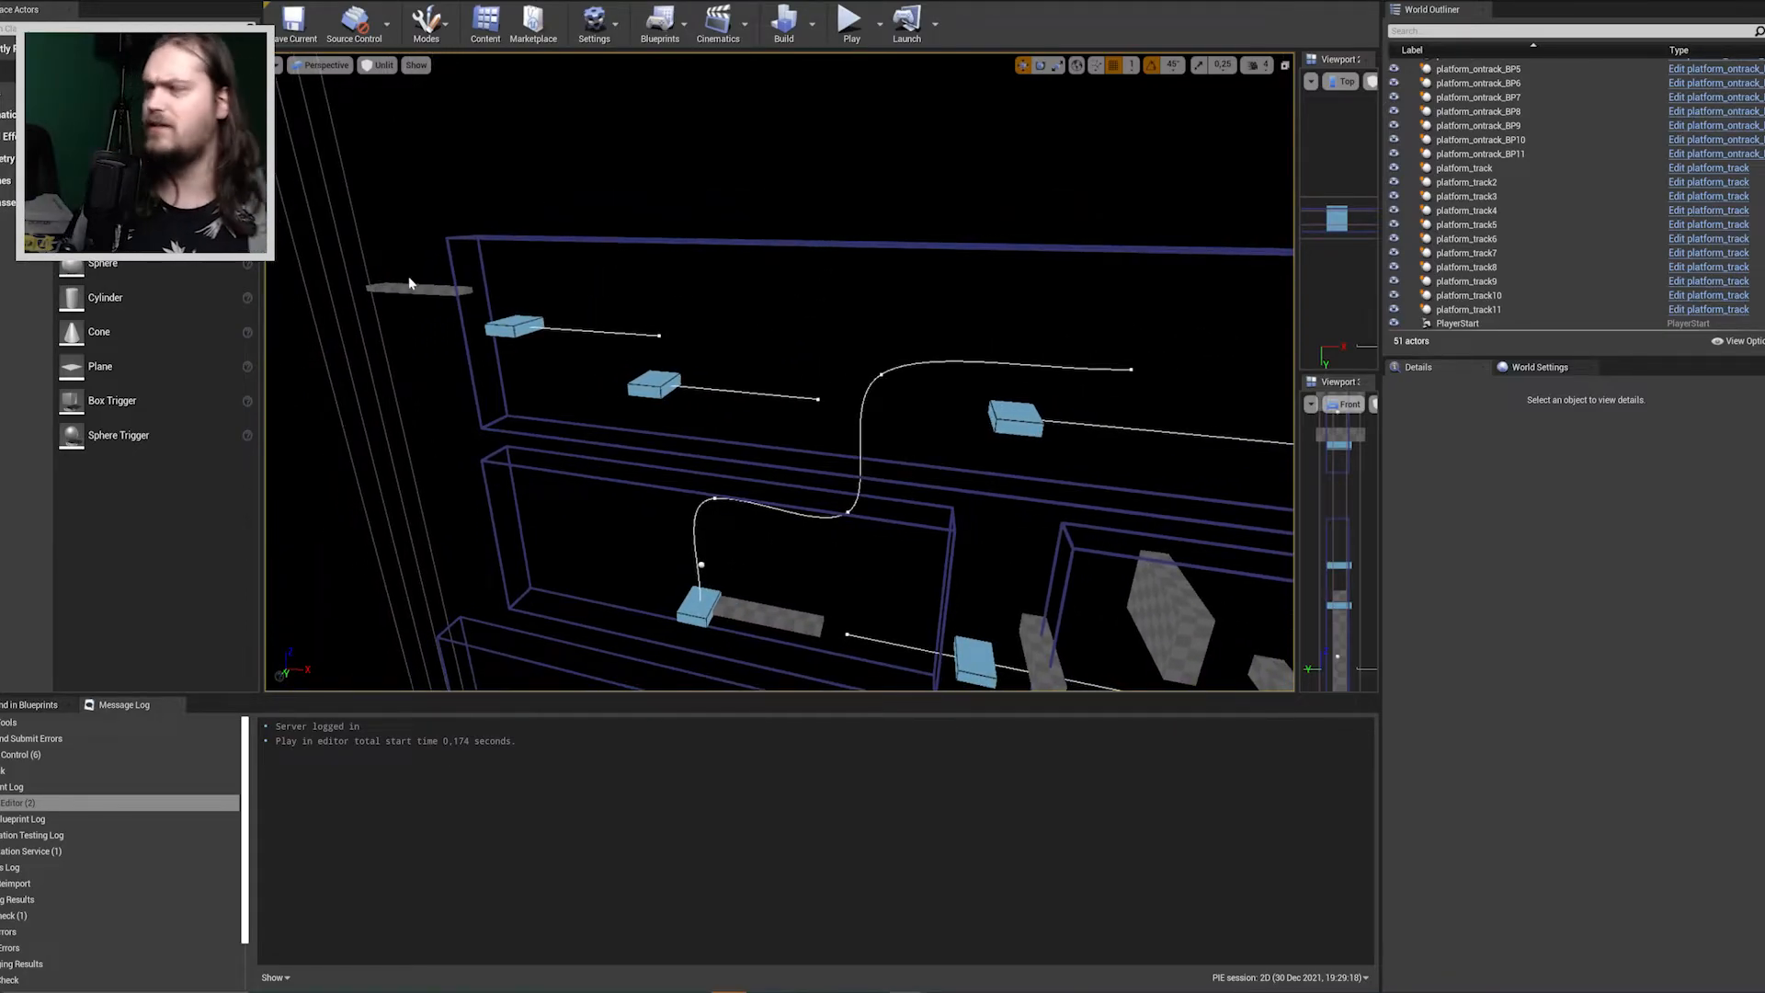
right_drag(779, 372, 648, 382)
key(w)
key(s)
key(d)
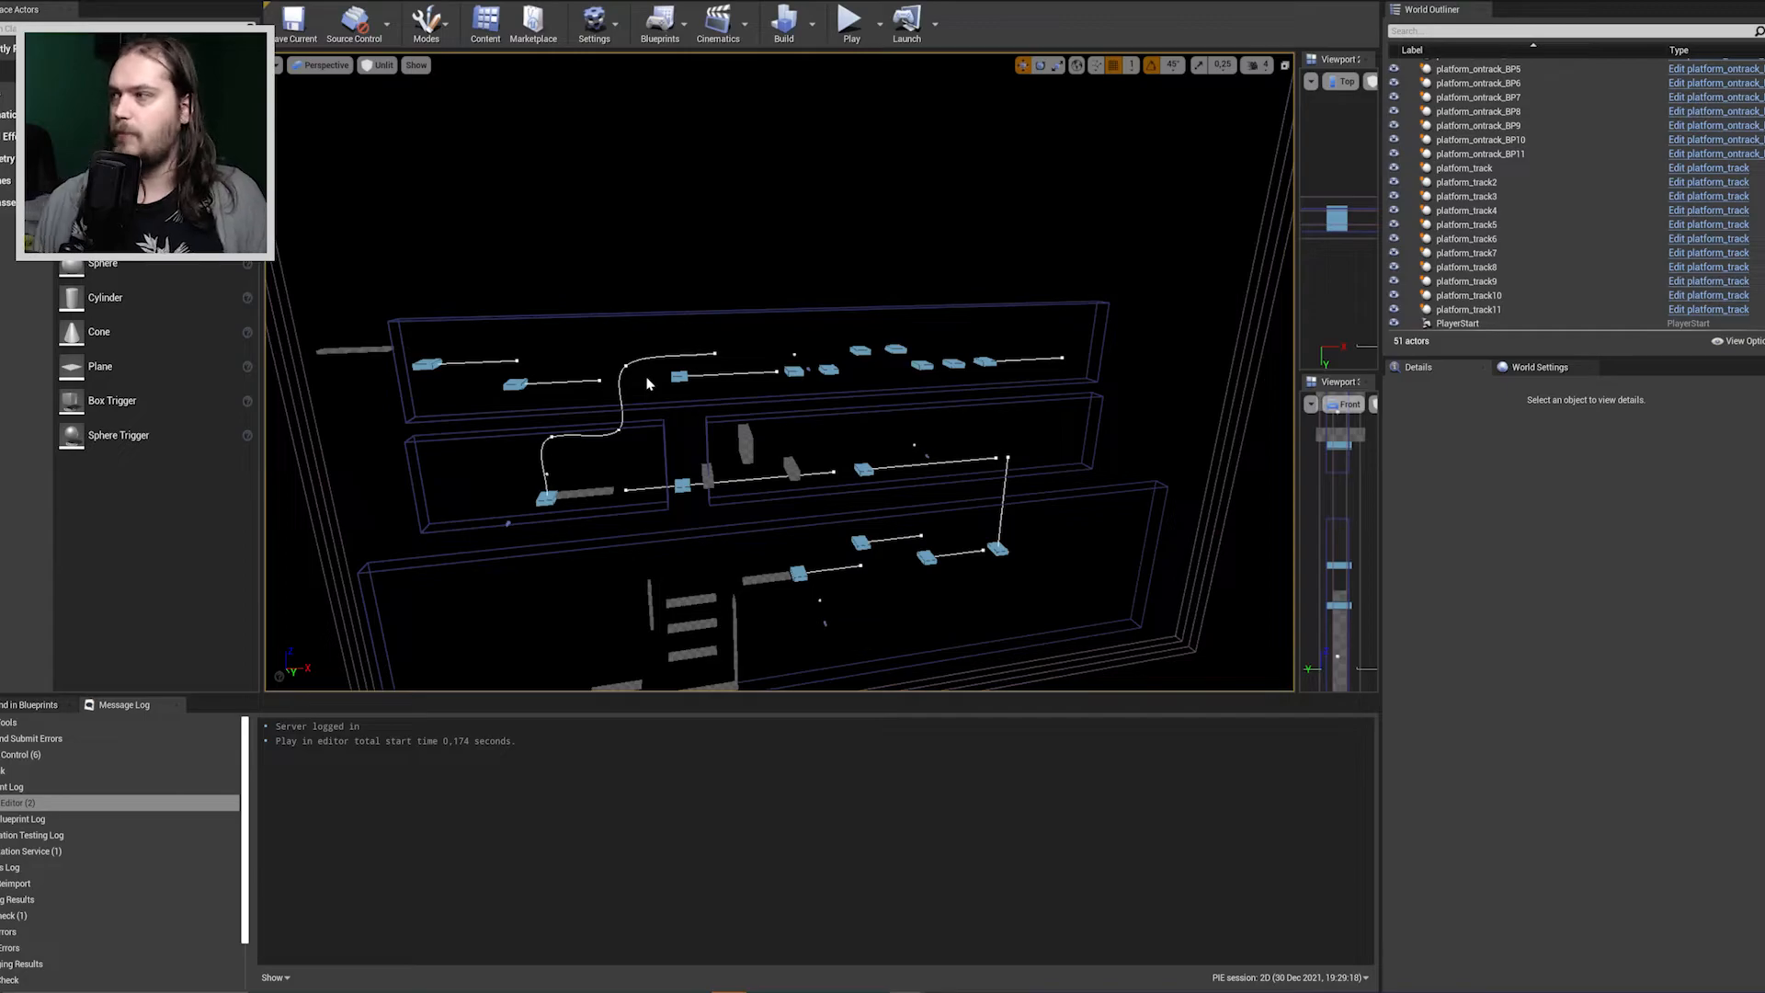
right_drag(646, 378, 778, 372)
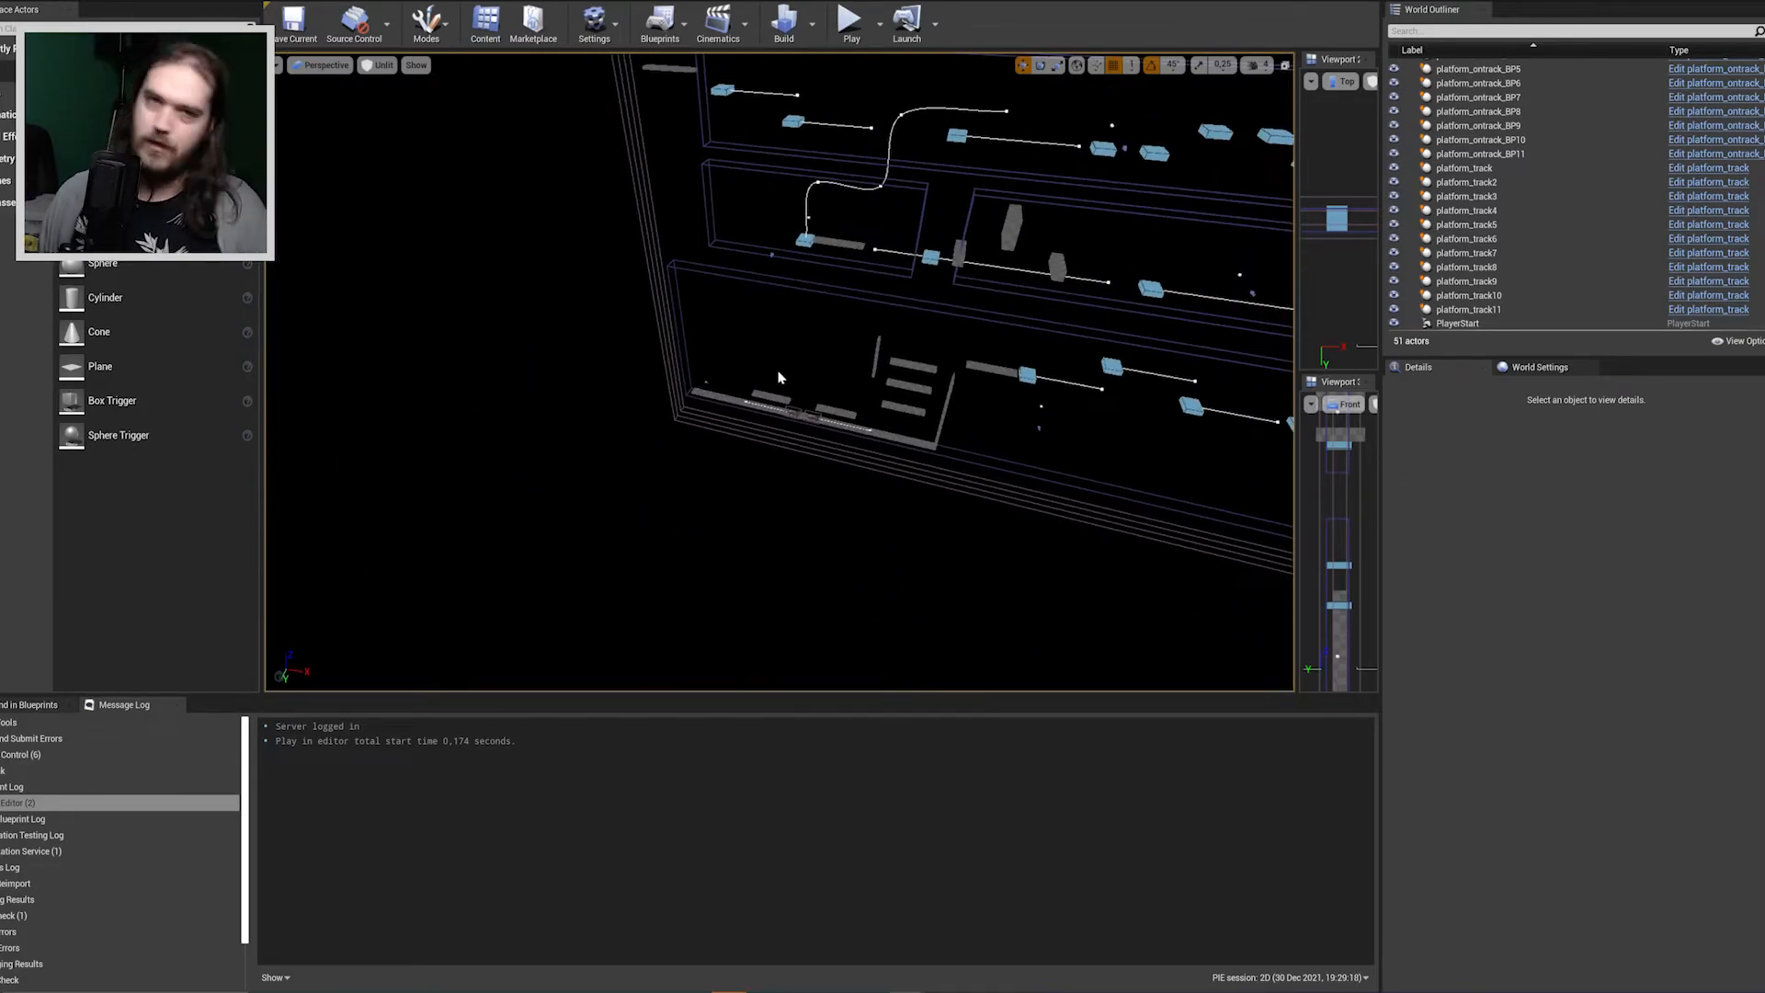
right_drag(778, 376, 981, 304)
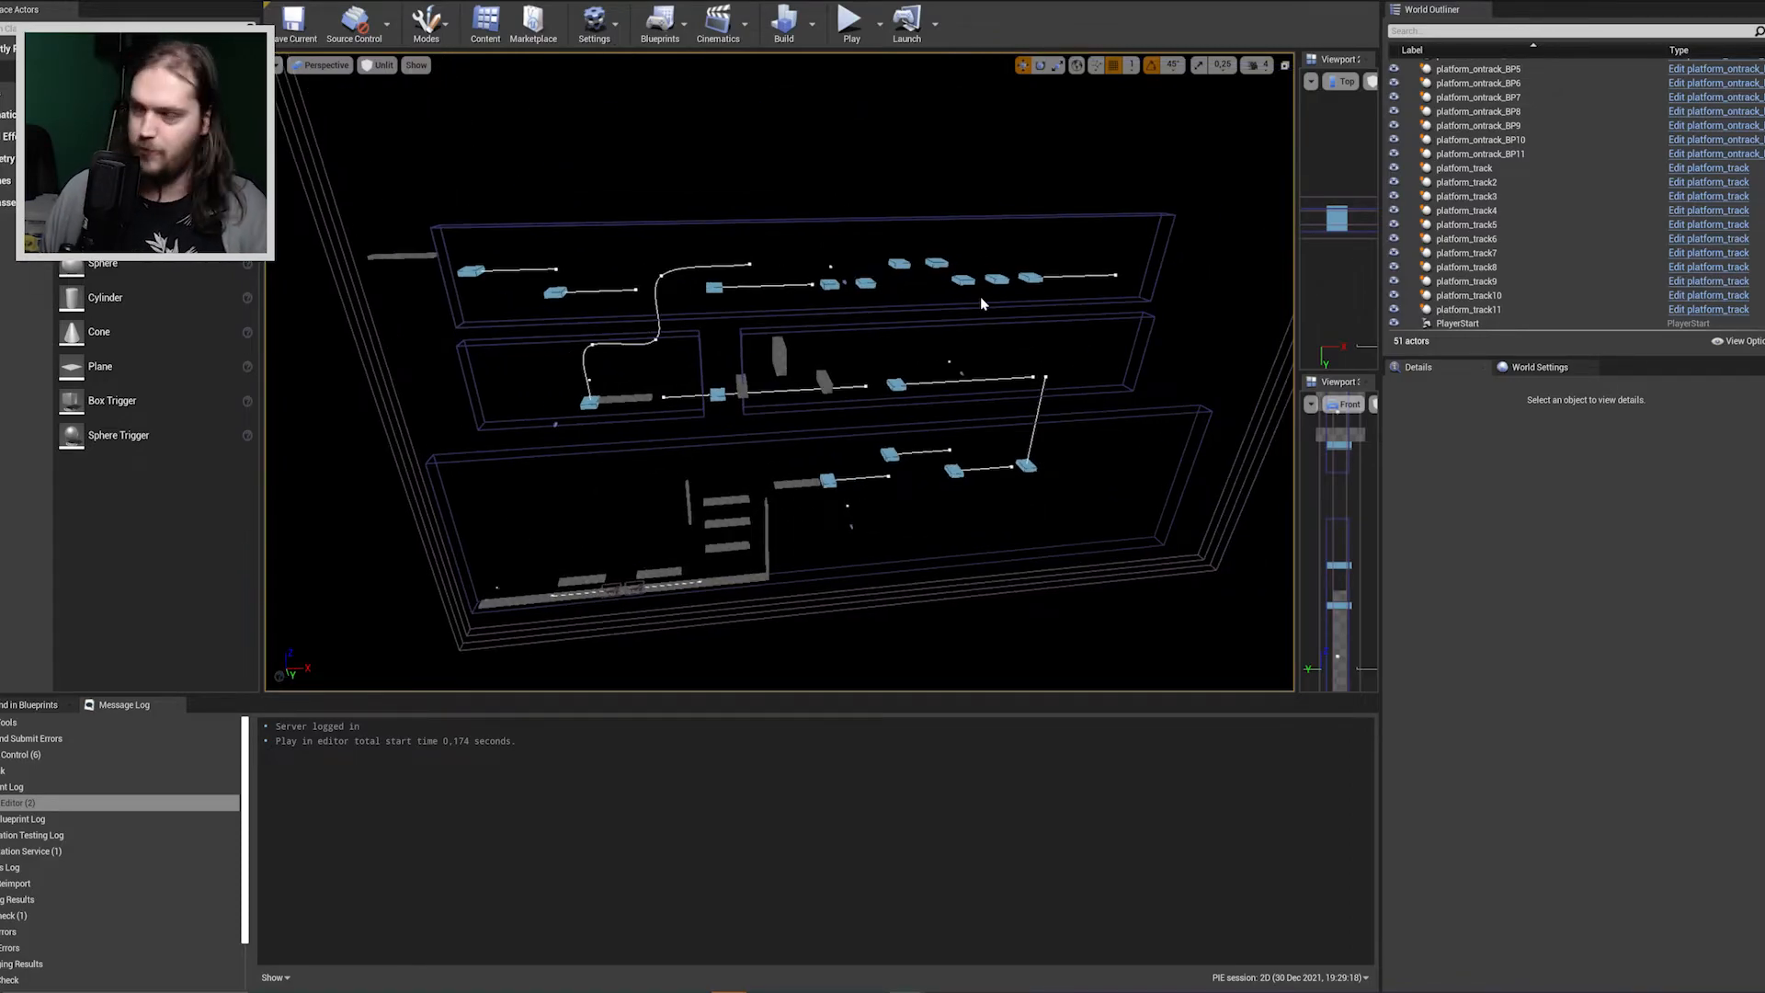